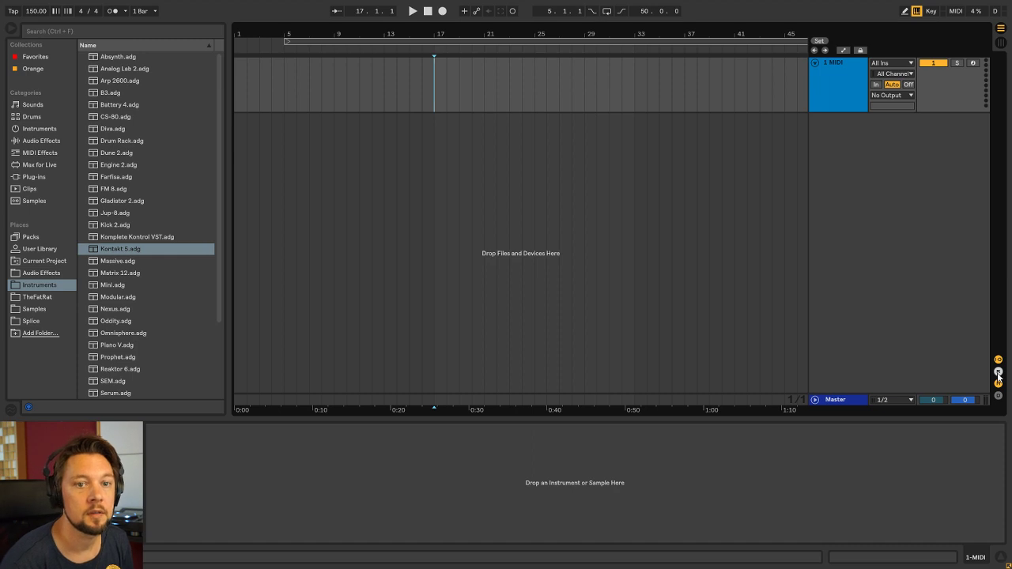
# Hide the tracks' In/Out section in the arrangement
pyautogui.click(998, 360)
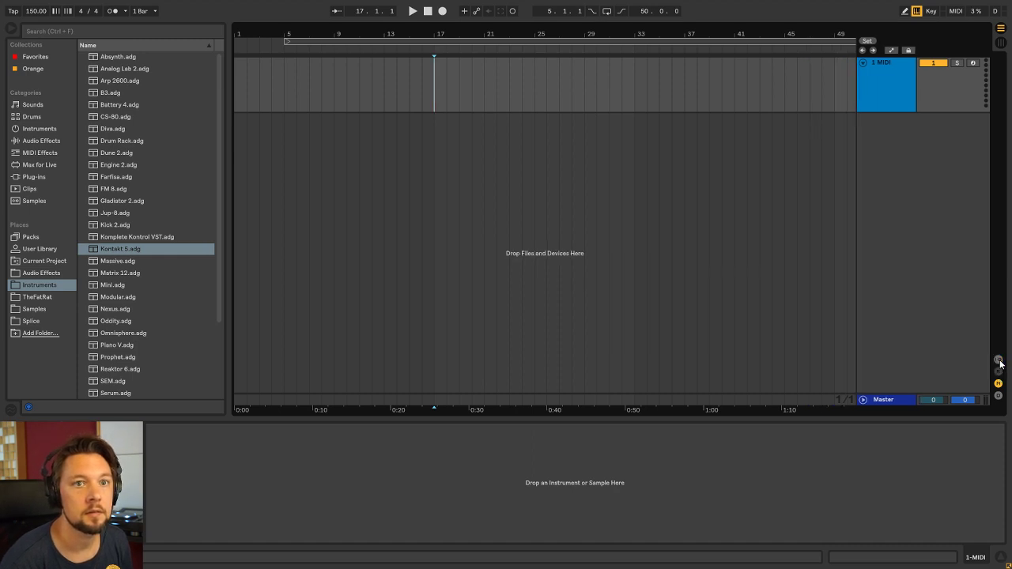
pyautogui.click(997, 360)
pyautogui.click(998, 360)
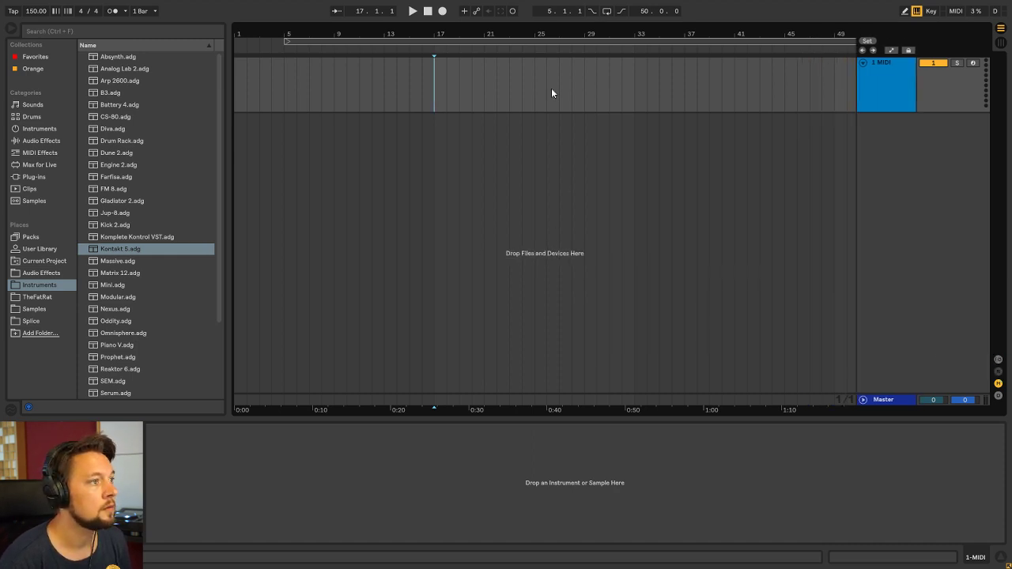
# Set the arrangement loop region to run from bar 17 to bar 33
pyautogui.moveTo(457, 31); pyautogui.dragTo(411, 24)
pyautogui.click(275, 81)
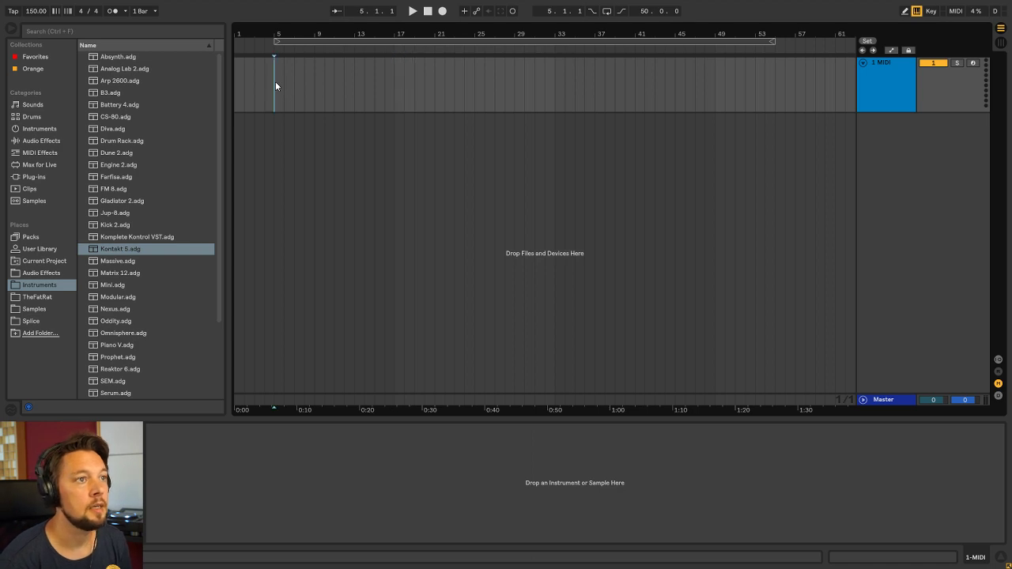
pyautogui.moveTo(275, 41); pyautogui.dragTo(396, 40)
pyautogui.moveTo(764, 41); pyautogui.dragTo(556, 55)
# Rename the MIDI track to "Staccato" and place the insert marker at bar 17
pyautogui.hotkey('ctrl', 'r')
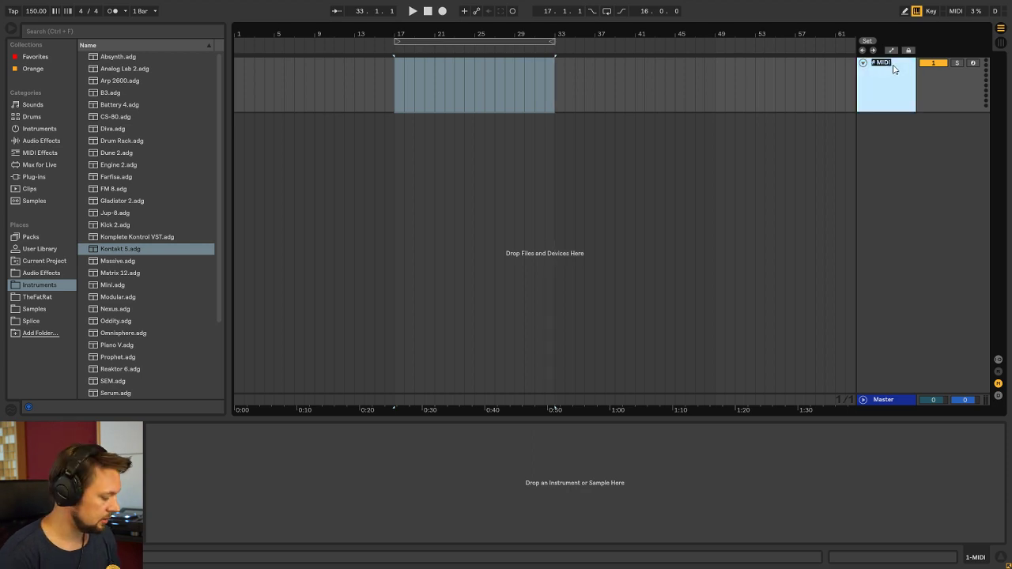
pyautogui.press('BackSpace')
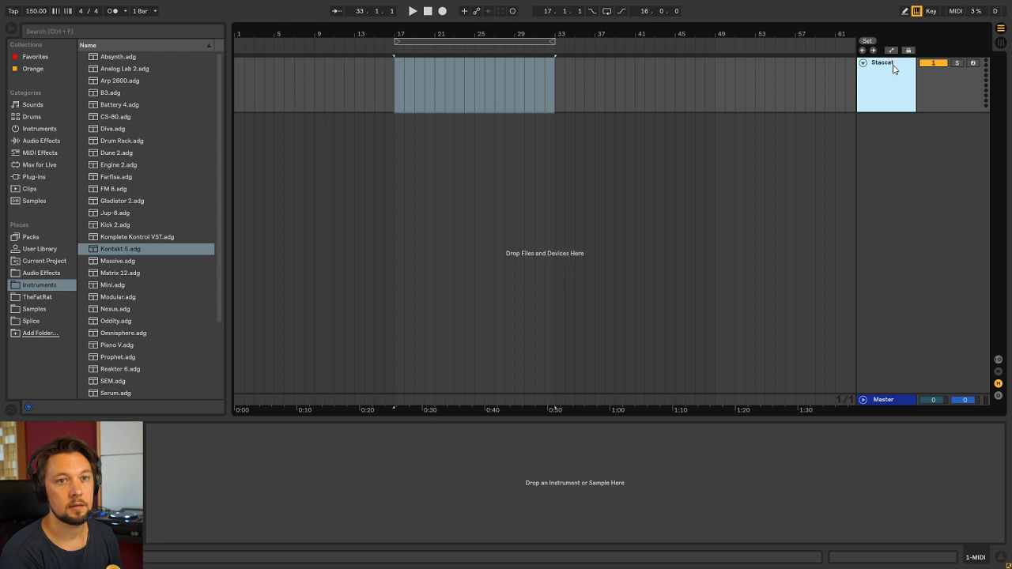
pyautogui.click(395, 94)
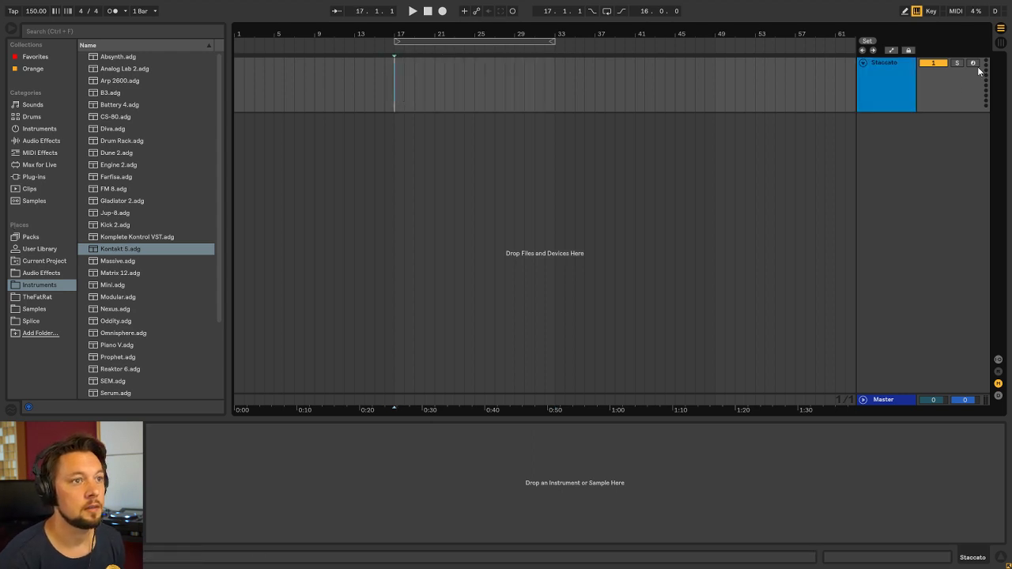
# Load the Kontakt 5.adg instrument onto the Staccato track and show Kontakt's file browser
pyautogui.moveTo(121, 249)
pyautogui.mouseDown()
pyautogui.moveTo(150, 356)
pyautogui.moveTo(239, 473)
pyautogui.mouseUp()
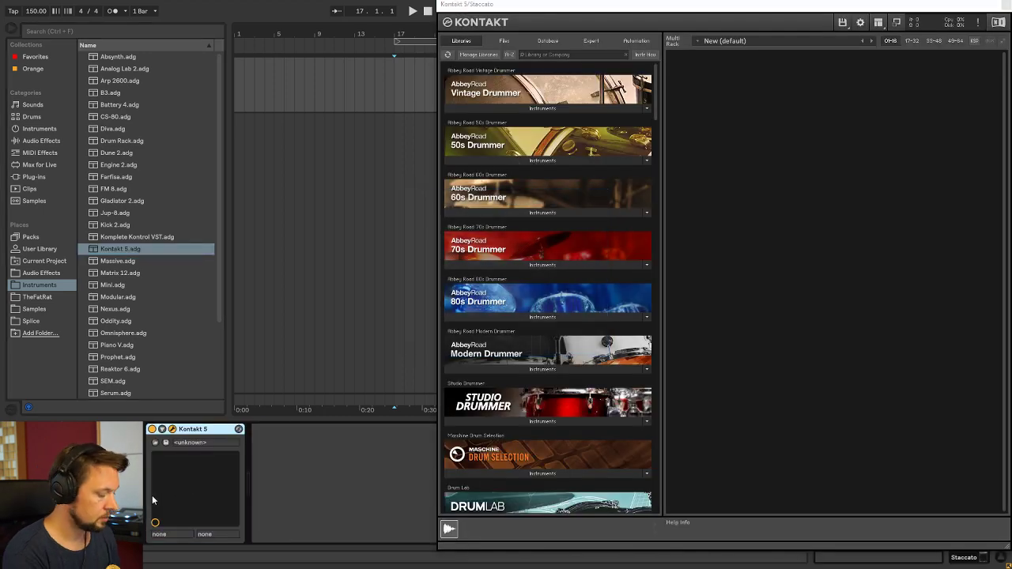
pyautogui.click(503, 40)
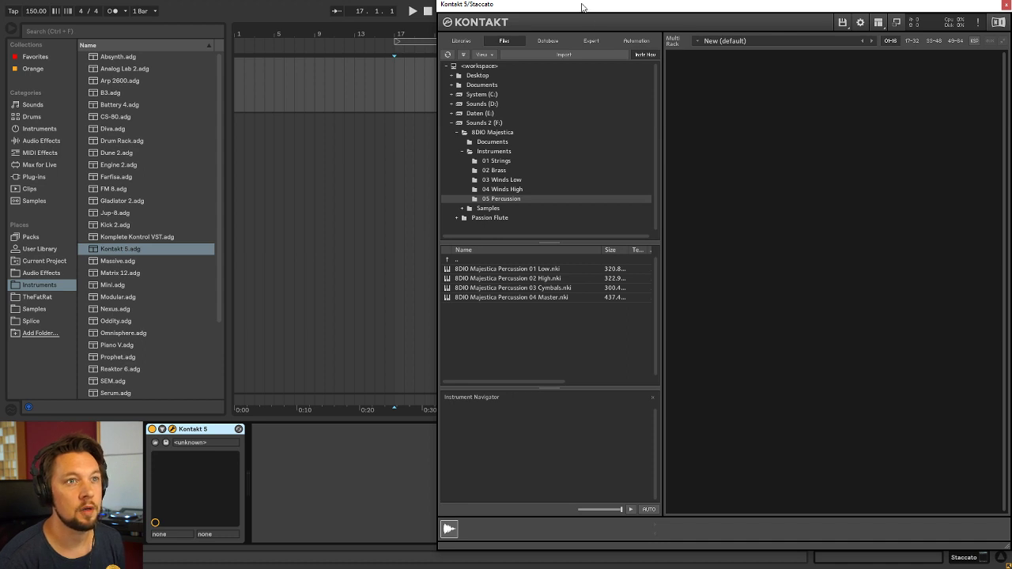
pyautogui.moveTo(581, 7); pyautogui.dragTo(524, 14)
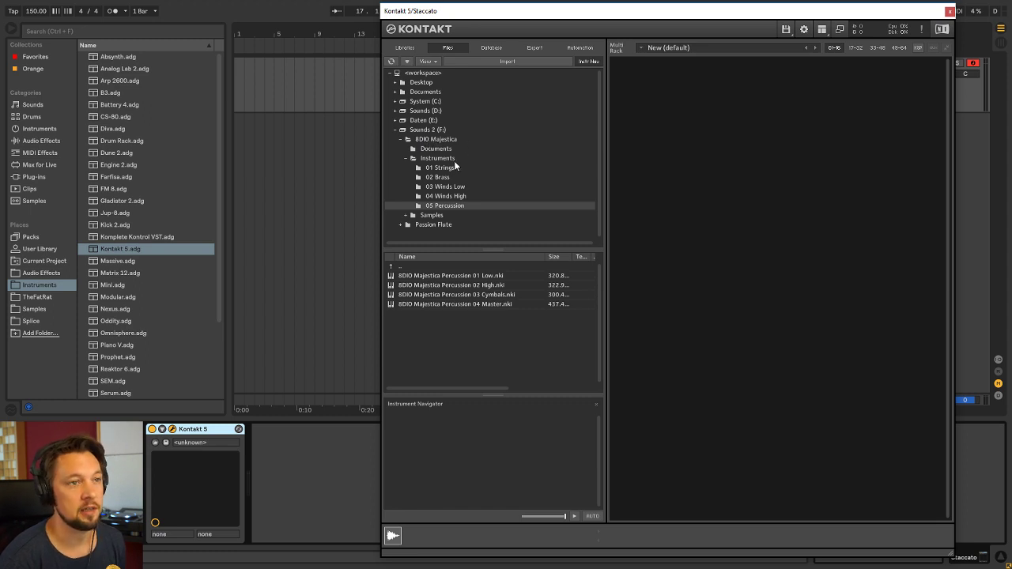
# Load 8DIO Majestica Strings 01 Shorts.nki from the 01 Strings folder and choose the Spiccato Fast articulation
pyautogui.click(407, 158)
pyautogui.click(407, 158)
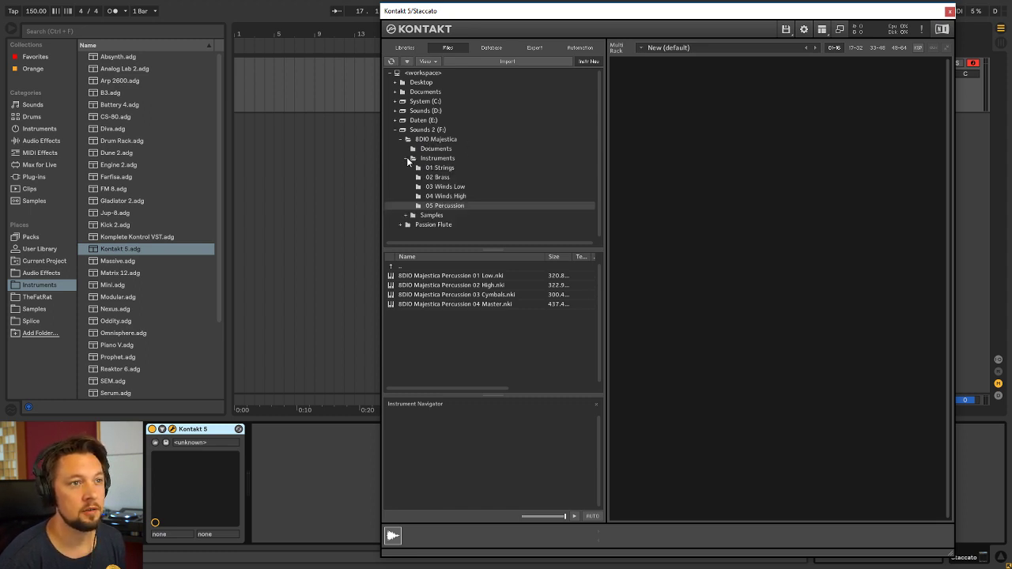
pyautogui.click(445, 169)
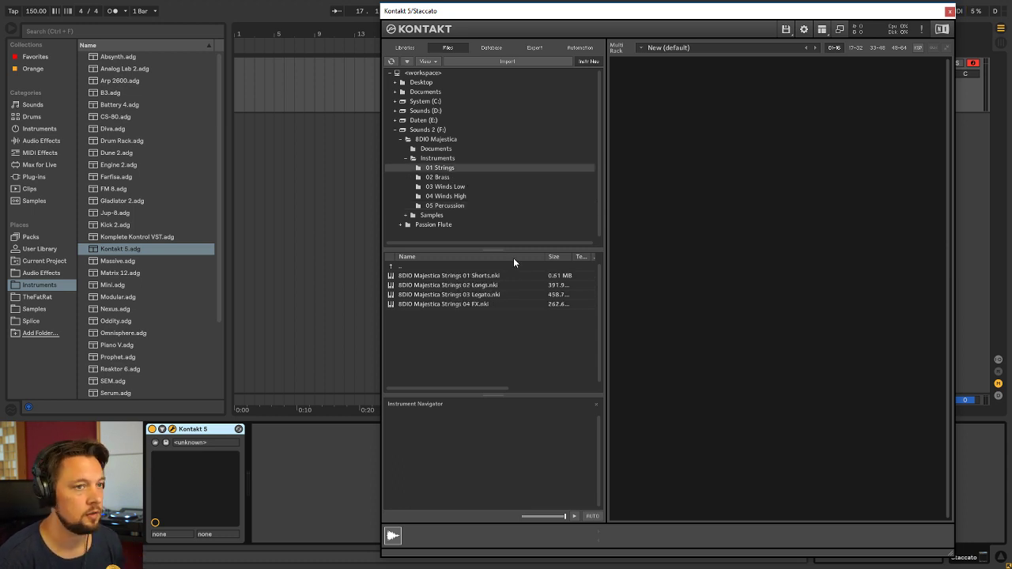
pyautogui.moveTo(467, 276); pyautogui.dragTo(740, 205)
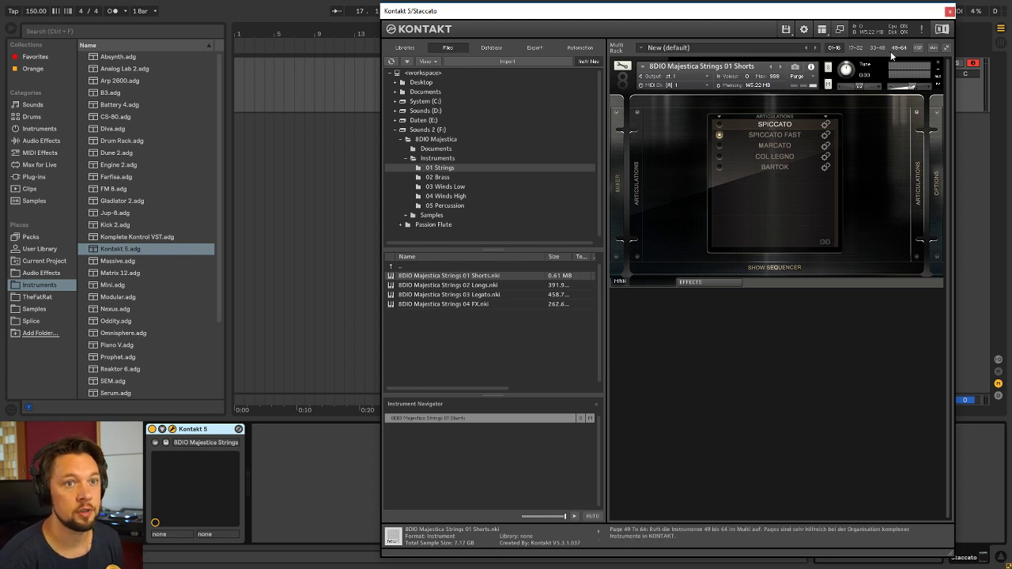
pyautogui.click(782, 135)
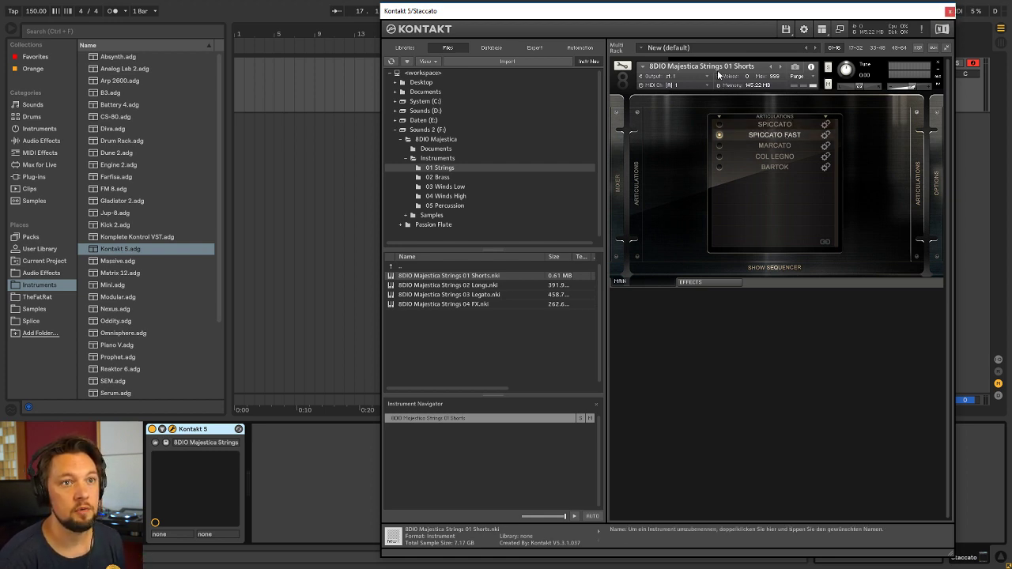
# Close the Kontakt window and create an empty 16-bar MIDI clip on the Staccato track from bar 17 to 33
pyautogui.click(951, 11)
pyautogui.moveTo(396, 92); pyautogui.dragTo(563, 91)
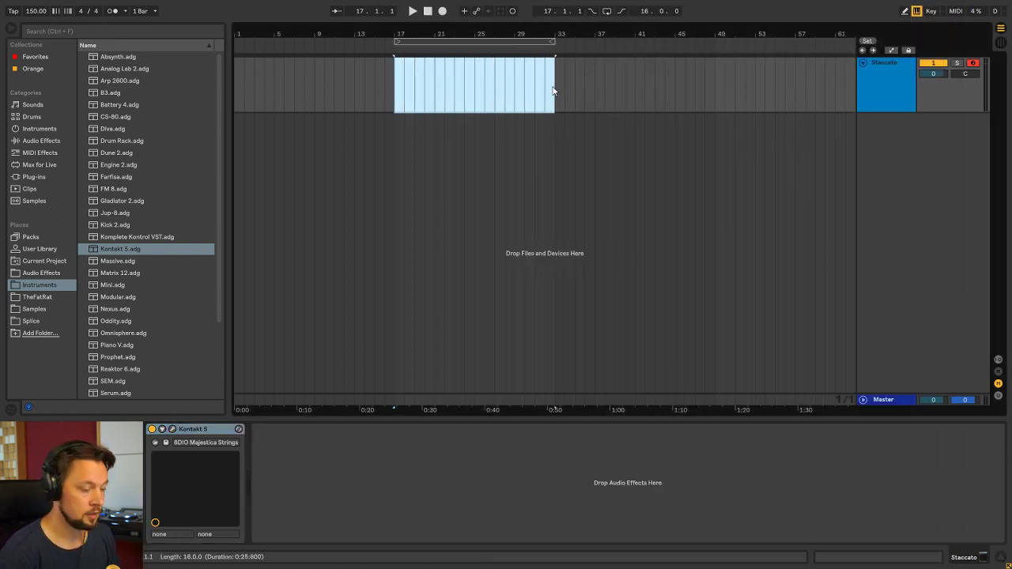
pyautogui.hotkey('ctrl', 'shift', 'm')
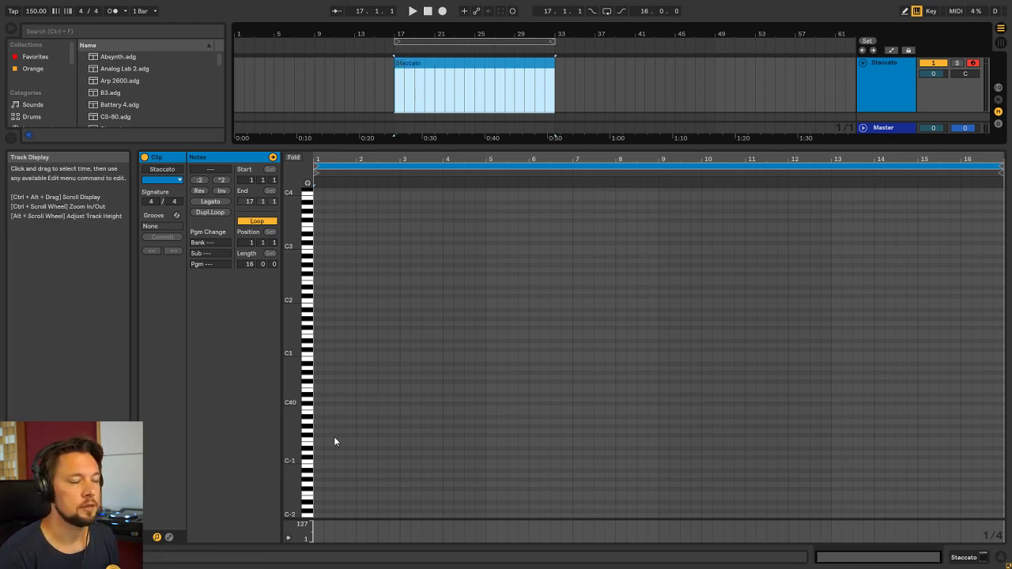
# Set the clip's note grid to a fixed 1/16 and bring the C3 range of the first bars into view
pyautogui.moveTo(299, 389); pyautogui.dragTo(320, 367)
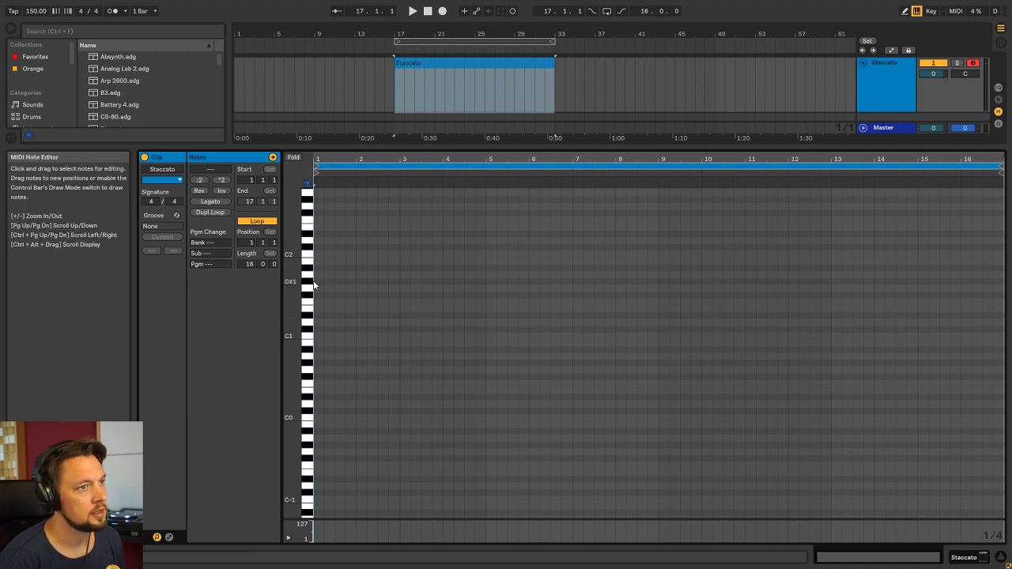
pyautogui.scroll(4, 310, 245)
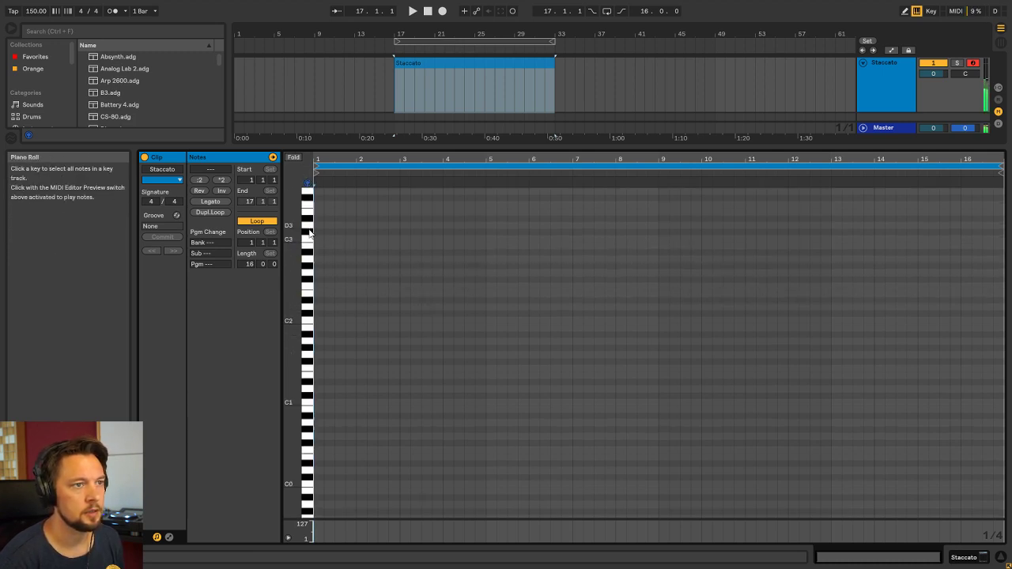
pyautogui.scroll(2, 309, 231)
pyautogui.rightClick(344, 254)
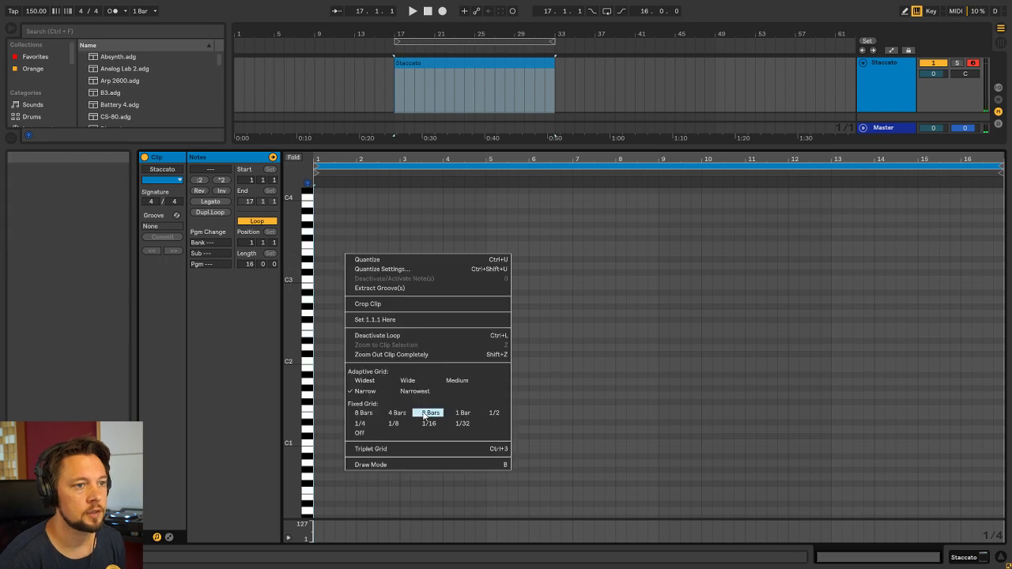
pyautogui.click(435, 422)
pyautogui.moveTo(316, 159); pyautogui.dragTo(316, 226)
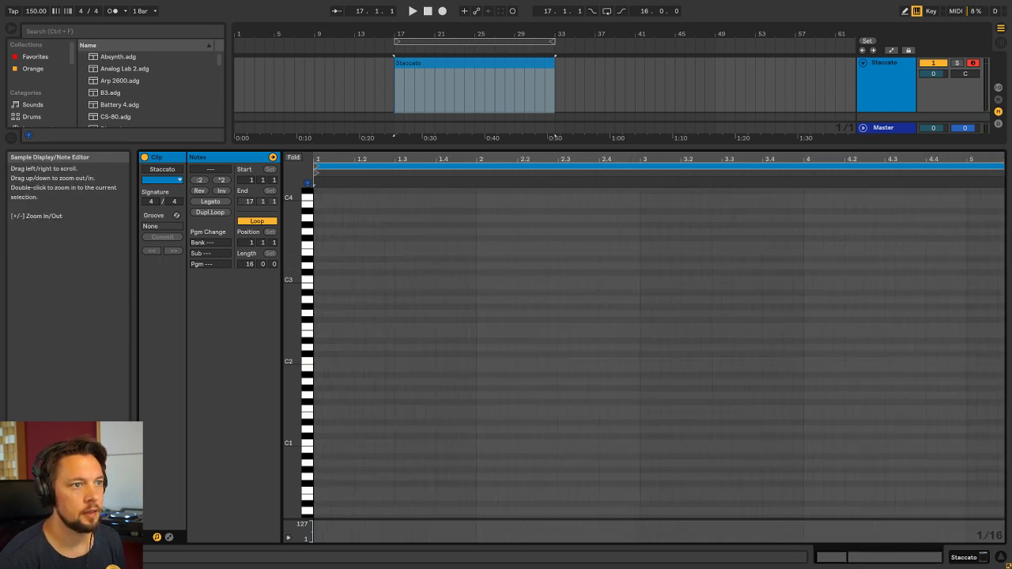
# Enter sixteenth notes D3 at beat 1, D3 and C3 on its third and fourth sixteenths, D3 at 1.2, and A2 two sixteenths after that
pyautogui.doubleClick(317, 267)
pyautogui.click(349, 267)
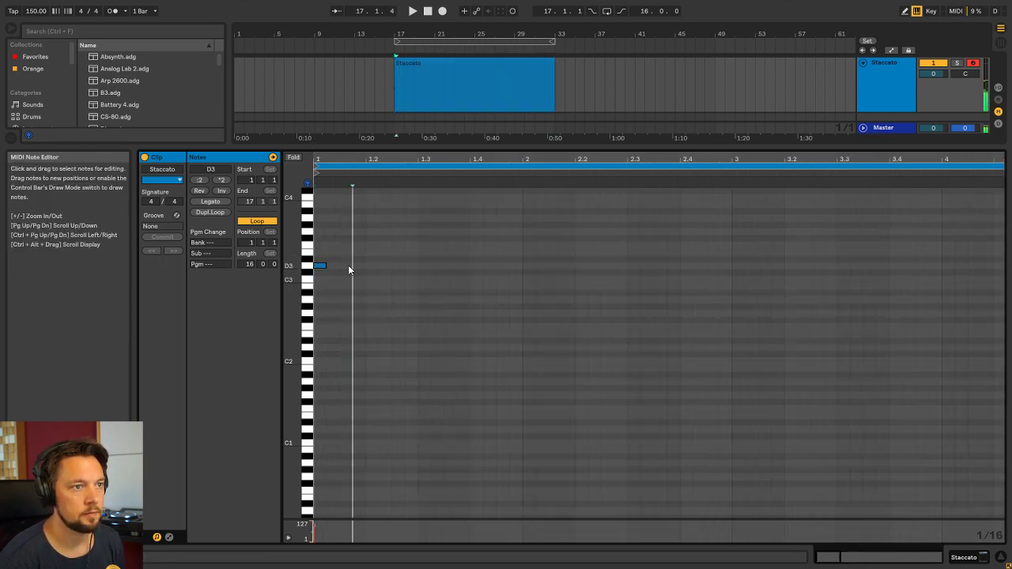
pyautogui.doubleClick(348, 265)
pyautogui.doubleClick(360, 278)
pyautogui.doubleClick(374, 266)
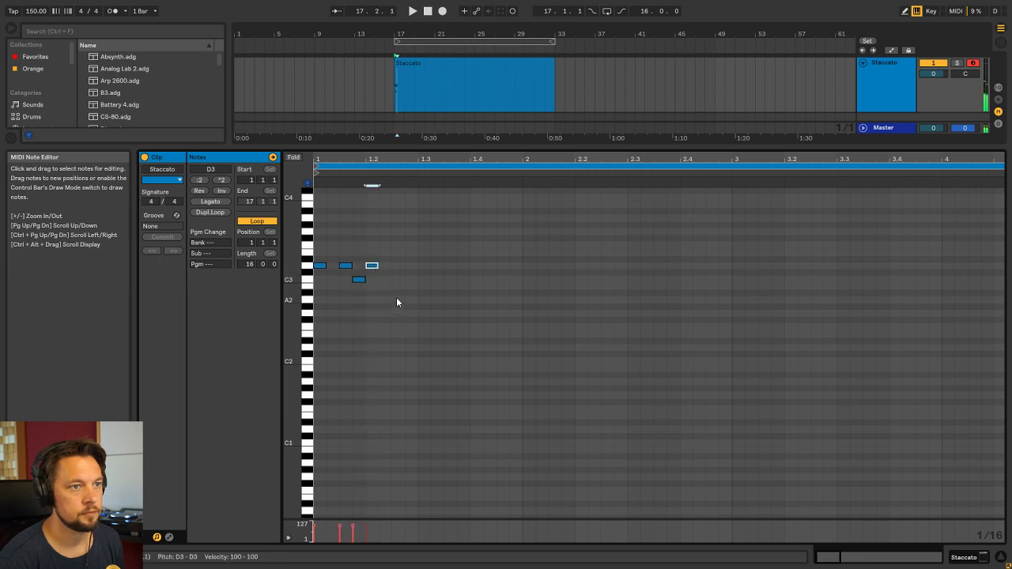
pyautogui.doubleClick(396, 300)
# Duplicate the five-note phrase three times to fill two bars and play it back
pyautogui.moveTo(416, 319); pyautogui.dragTo(290, 240)
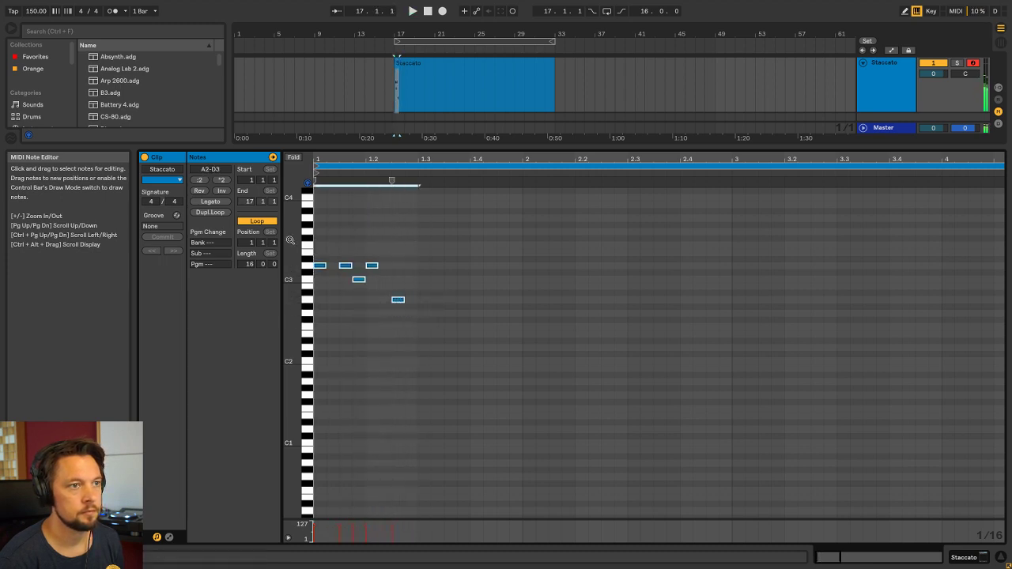
pyautogui.hotkey('ctrl', 'd')
pyautogui.hotkey('ctrl', 'd')
pyautogui.hotkey('ctrl', 'd')
pyautogui.press('space')
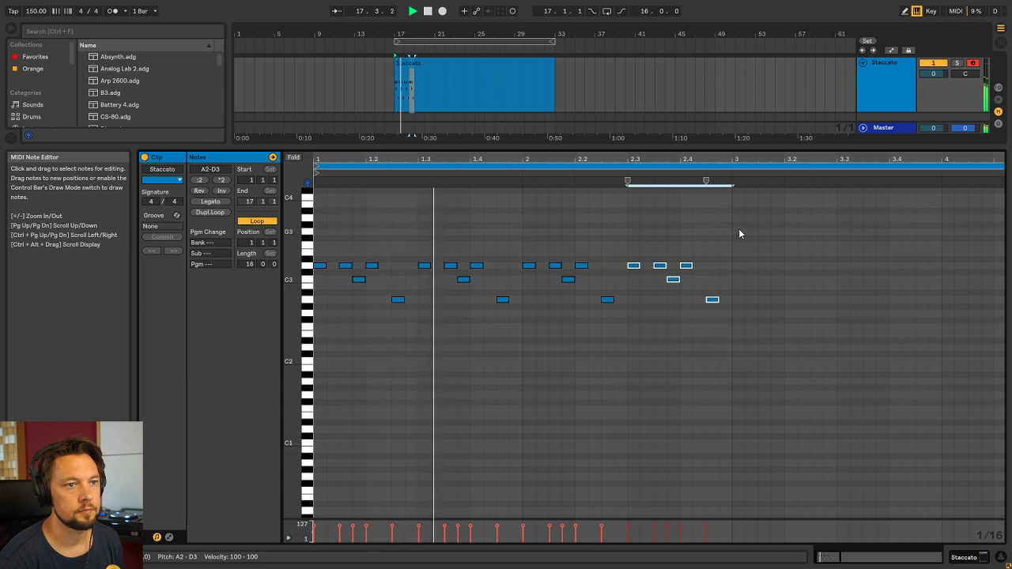
# In the fourth phrase, change the first D3 to F3, C3 to A2, last D3 to D#3 and final A2 to G#2, add C3 before it, and play
pyautogui.click(634, 267)
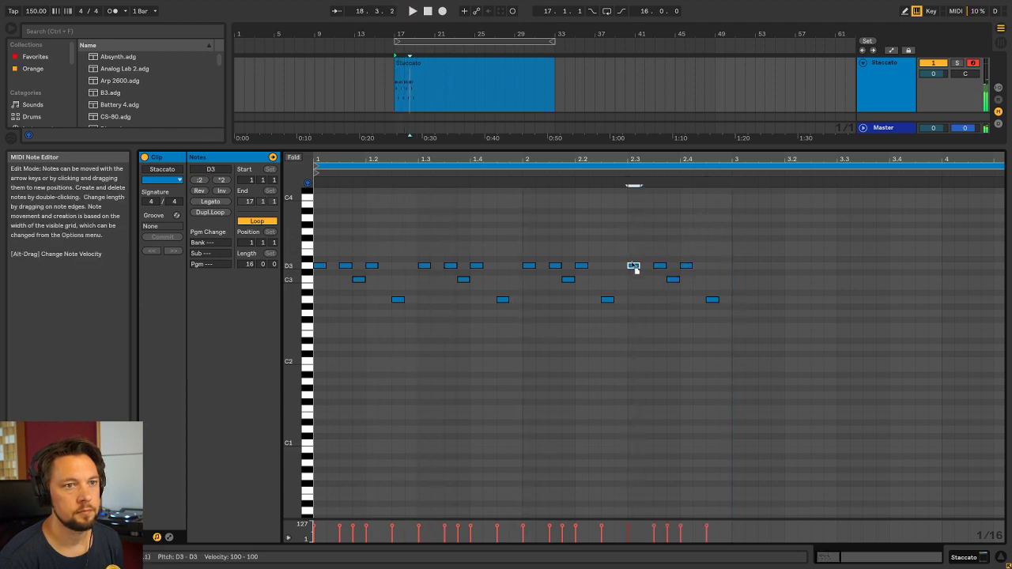
pyautogui.moveTo(634, 266); pyautogui.dragTo(634, 242)
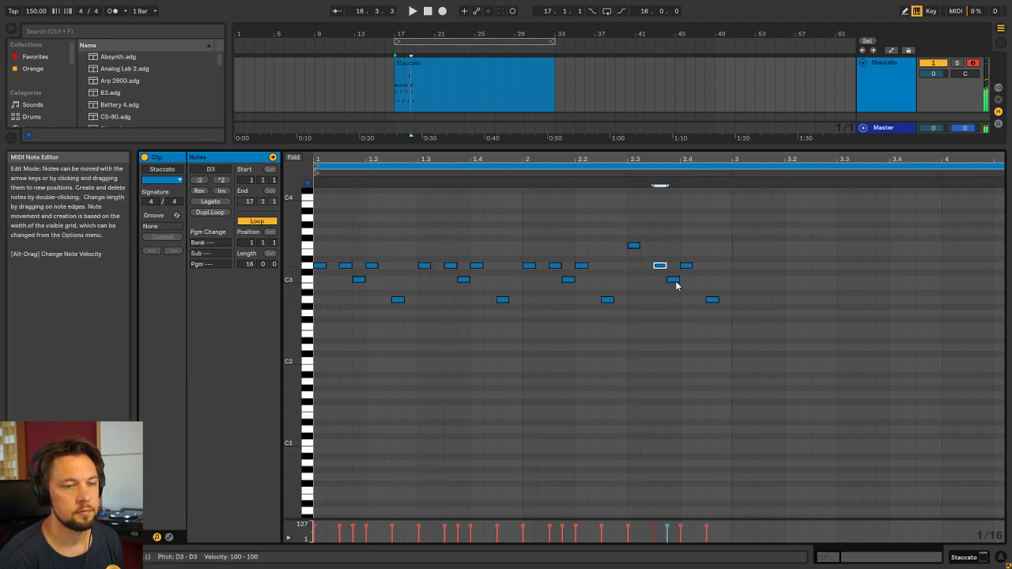
pyautogui.moveTo(676, 286); pyautogui.dragTo(675, 303)
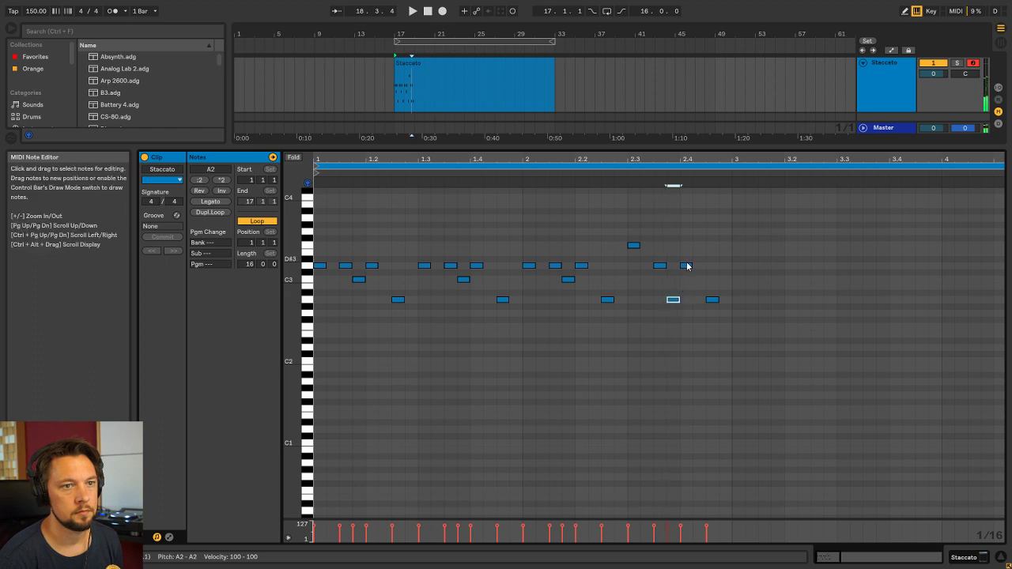
pyautogui.moveTo(687, 266)
pyautogui.mouseDown()
pyautogui.moveTo(688, 254)
pyautogui.moveTo(691, 264)
pyautogui.mouseUp()
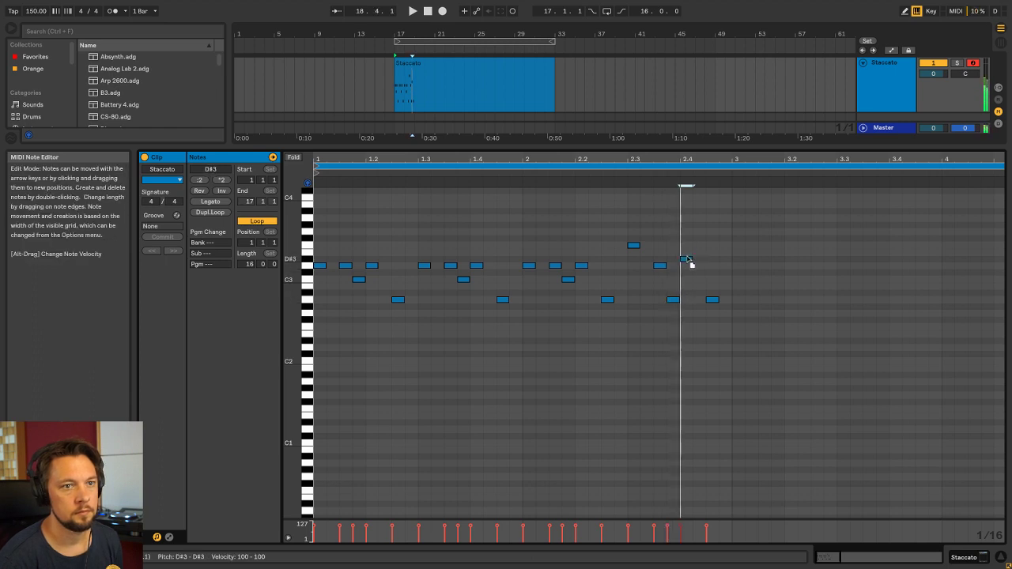
pyautogui.moveTo(712, 299); pyautogui.dragTo(714, 307)
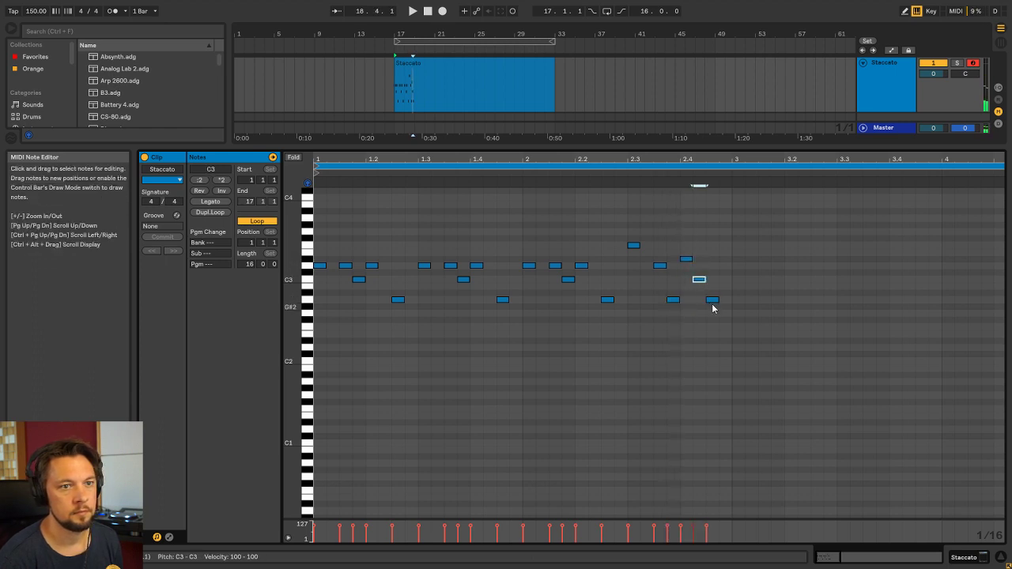
pyautogui.moveTo(682, 249); pyautogui.dragTo(706, 292)
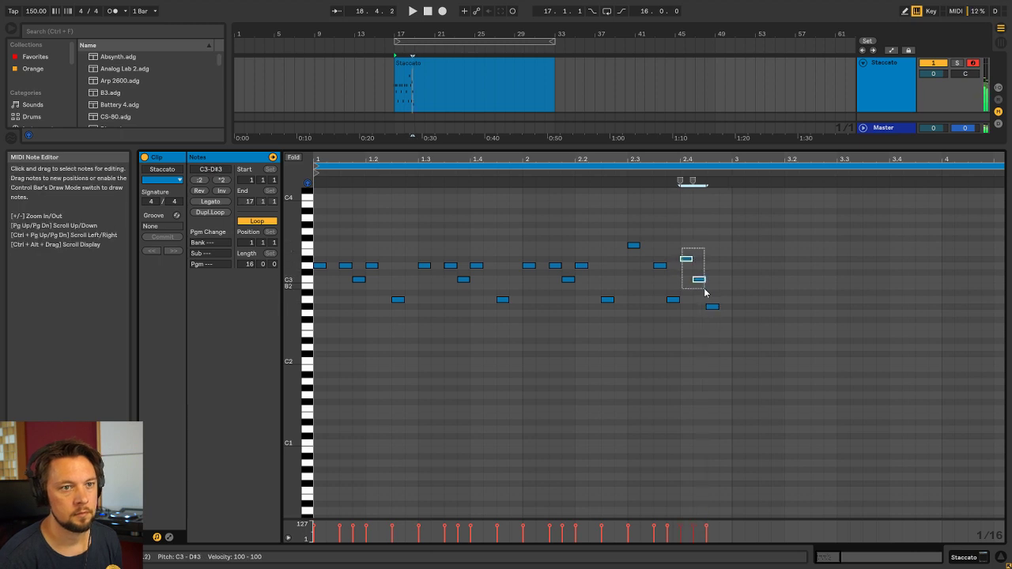
pyautogui.click(614, 171)
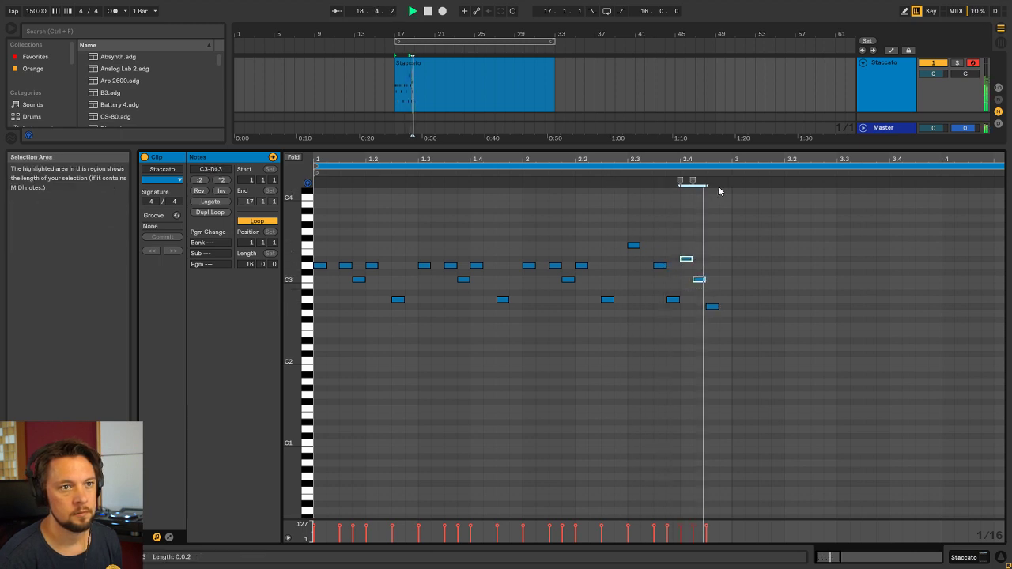
pyautogui.press('space')
# Move the D3 and A2 that follow the F3 in beat 2.3 one sixteenth earlier
pyautogui.moveTo(284, 328); pyautogui.dragTo(298, 328)
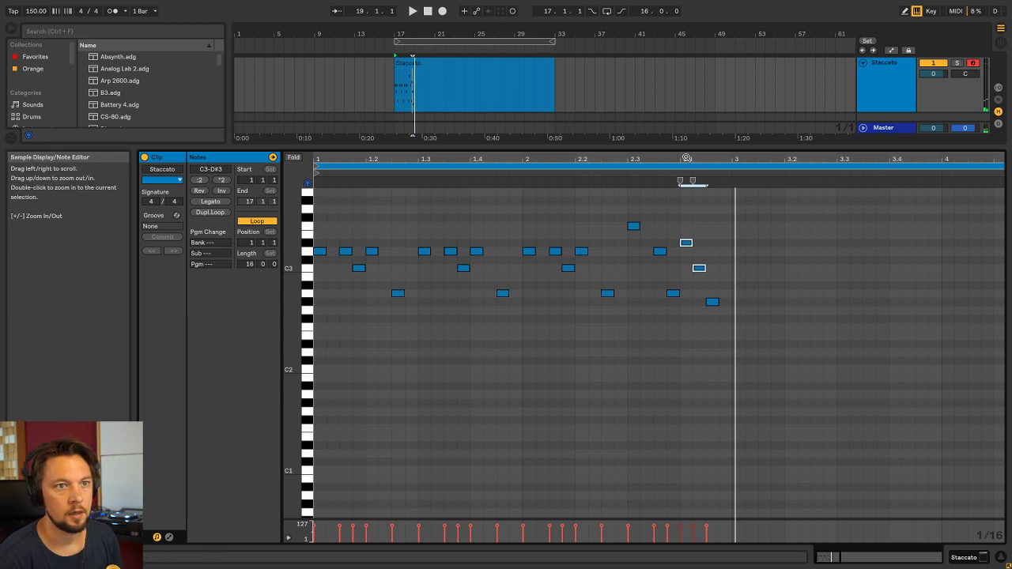
pyautogui.moveTo(686, 159); pyautogui.dragTo(687, 217)
pyautogui.moveTo(636, 252); pyautogui.dragTo(611, 252)
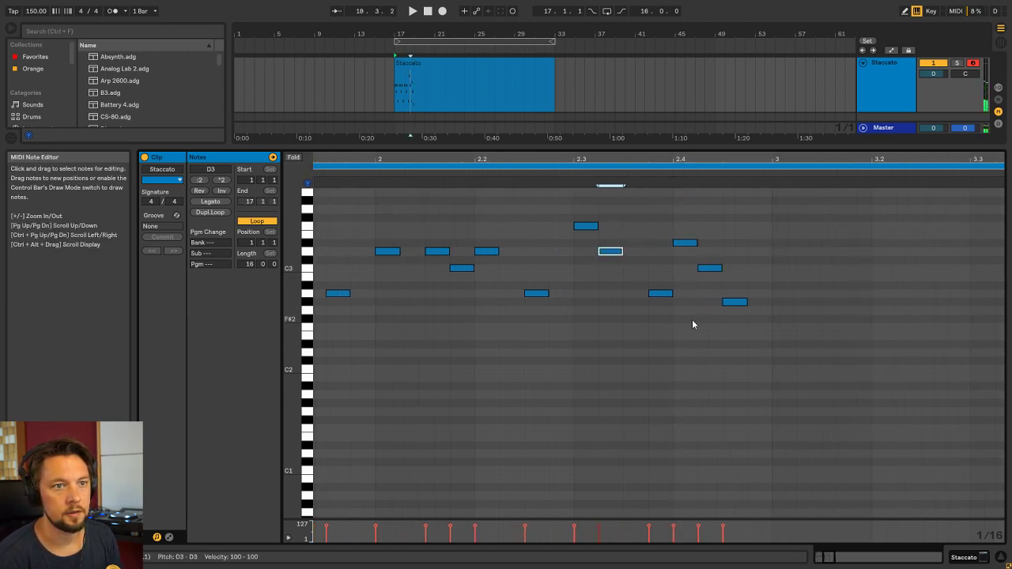
pyautogui.moveTo(662, 294); pyautogui.dragTo(637, 294)
pyautogui.moveTo(736, 301); pyautogui.dragTo(710, 302)
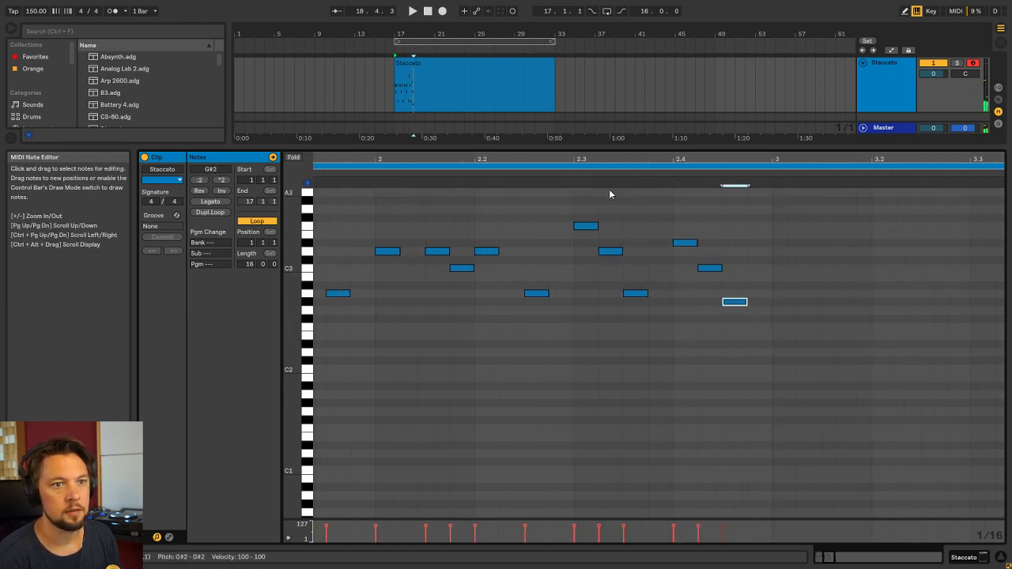
# Play back the two-bar staccato pattern to check its revised ending
pyautogui.click(566, 170)
pyautogui.press('space')
pyautogui.moveTo(578, 158); pyautogui.dragTo(578, 103)
pyautogui.press('space')
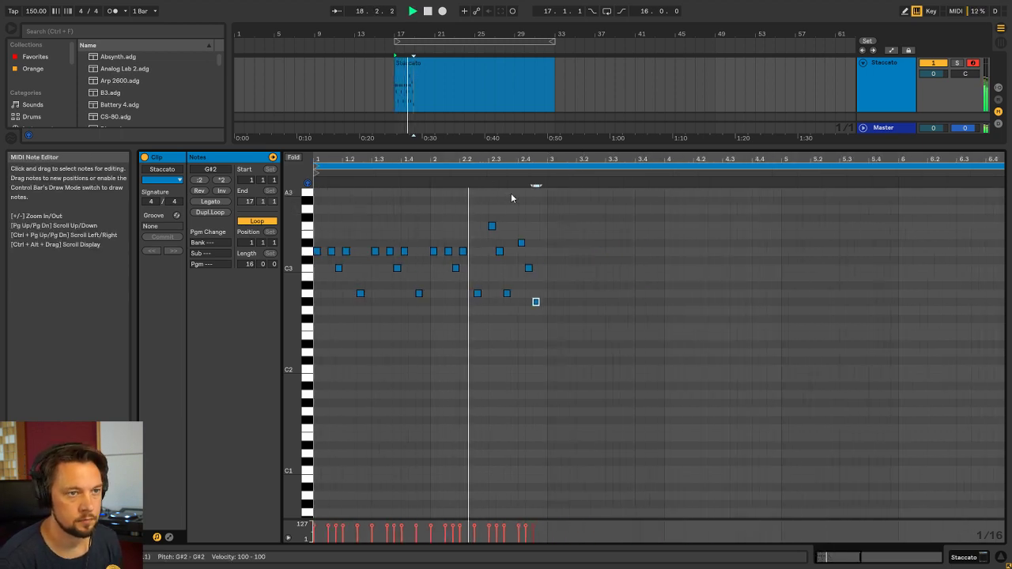
pyautogui.press('space')
pyautogui.moveTo(522, 159); pyautogui.dragTo(558, 152)
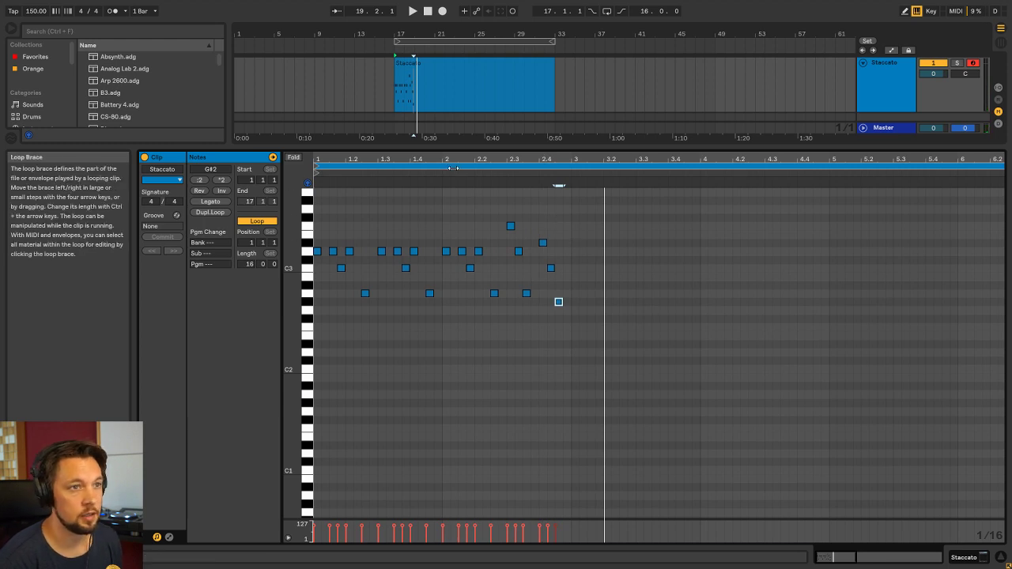
# Play the staccato pattern once more from the clip's start
pyautogui.hotkey('ctrl', 'a')
pyautogui.press('space')
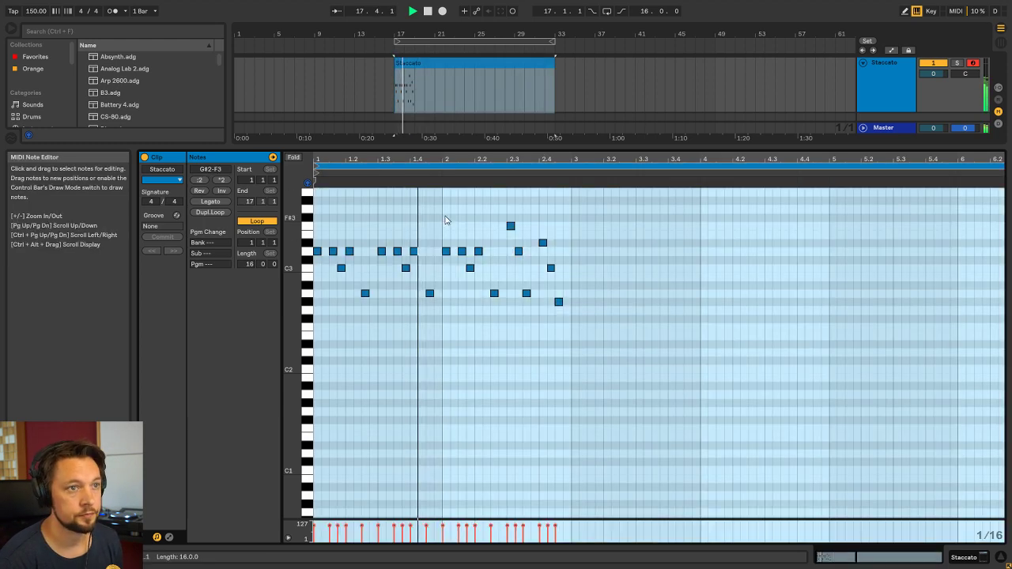
pyautogui.click(445, 220)
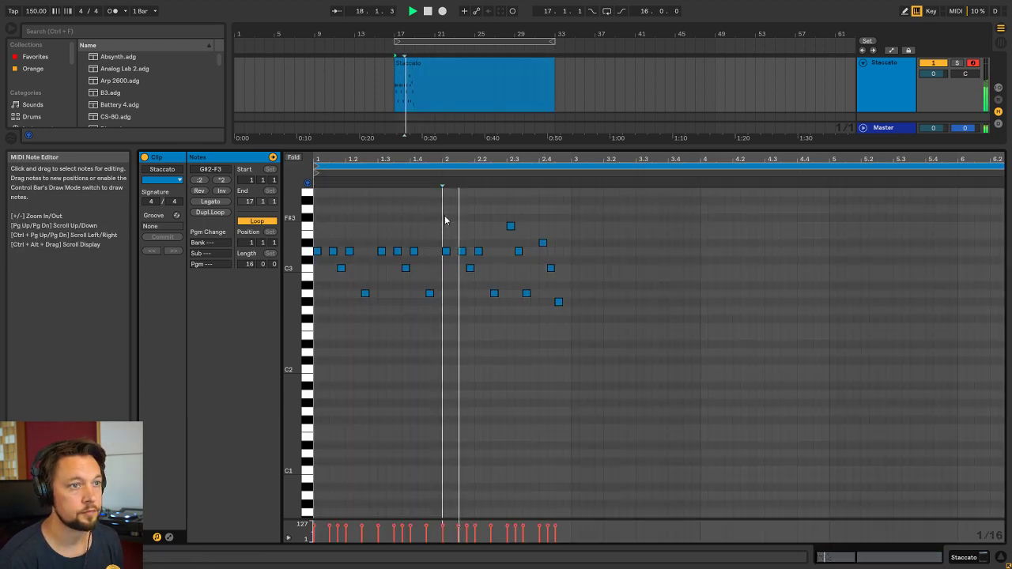
# Set the note grid to 1/32 and move the A2 at 2.3.3 and the final G#2 one thirty-second later
pyautogui.moveTo(531, 162); pyautogui.dragTo(531, 190)
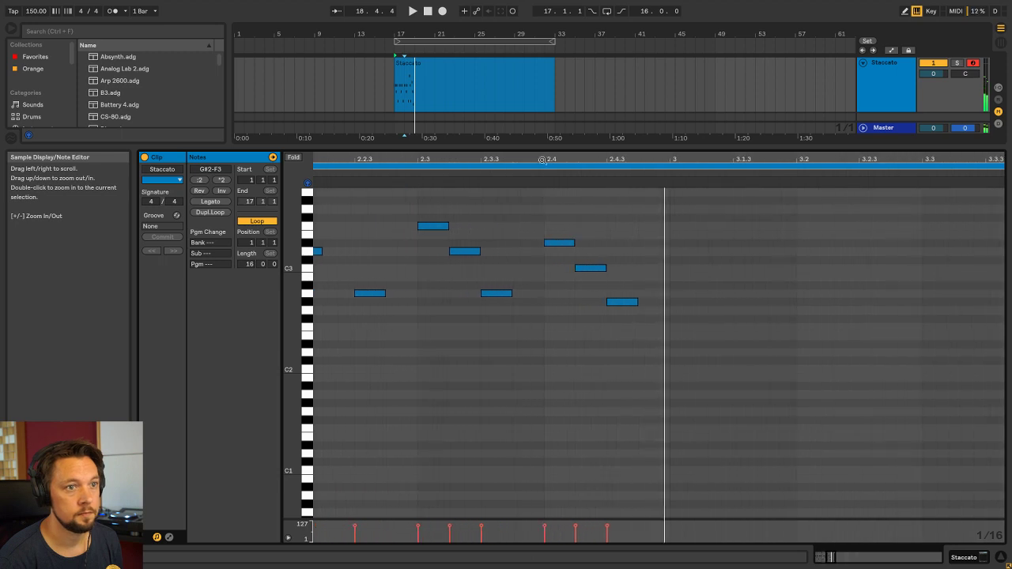
pyautogui.rightClick(508, 239)
pyautogui.click(625, 410)
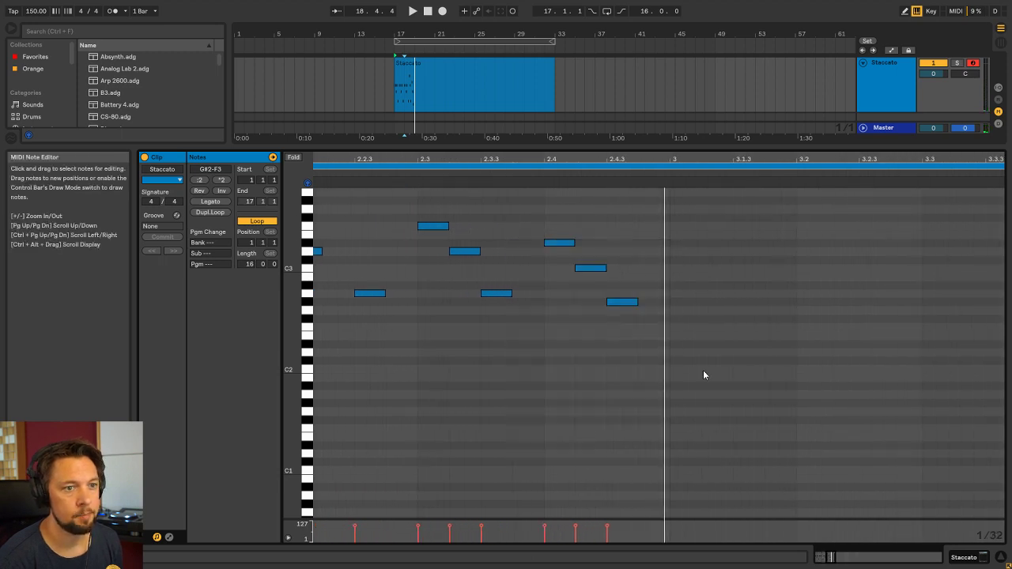
pyautogui.moveTo(731, 372); pyautogui.dragTo(472, 295)
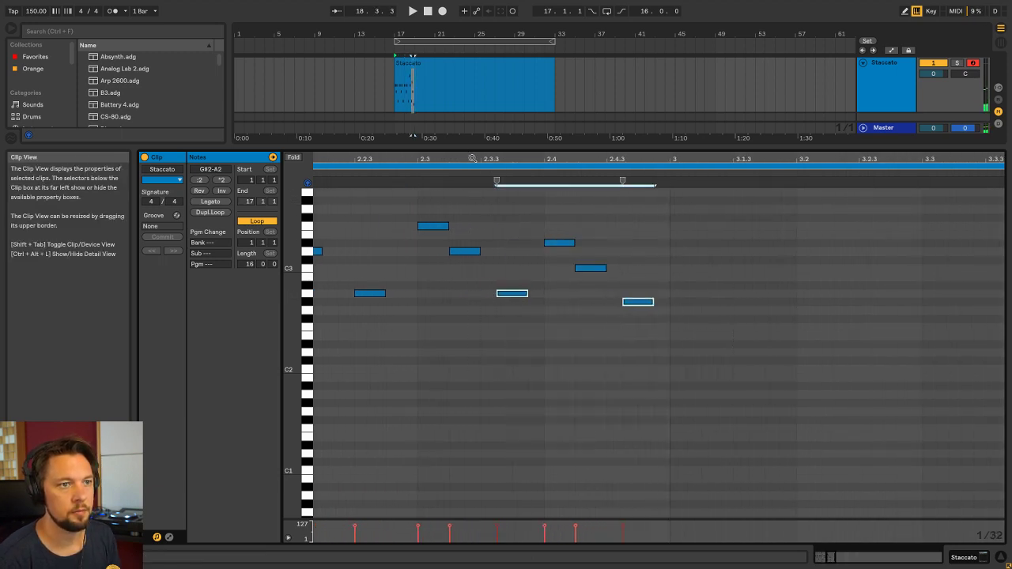
# Play the pattern from the clip's start to check the shifted A2 and G#2
pyautogui.moveTo(478, 162); pyautogui.dragTo(548, 170)
pyautogui.click(547, 168)
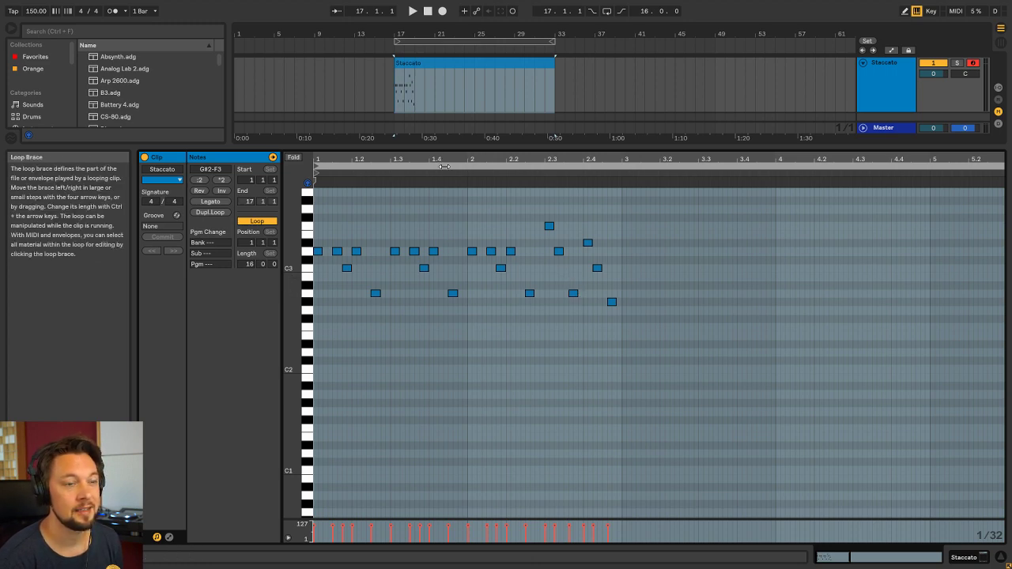
pyautogui.press('space')
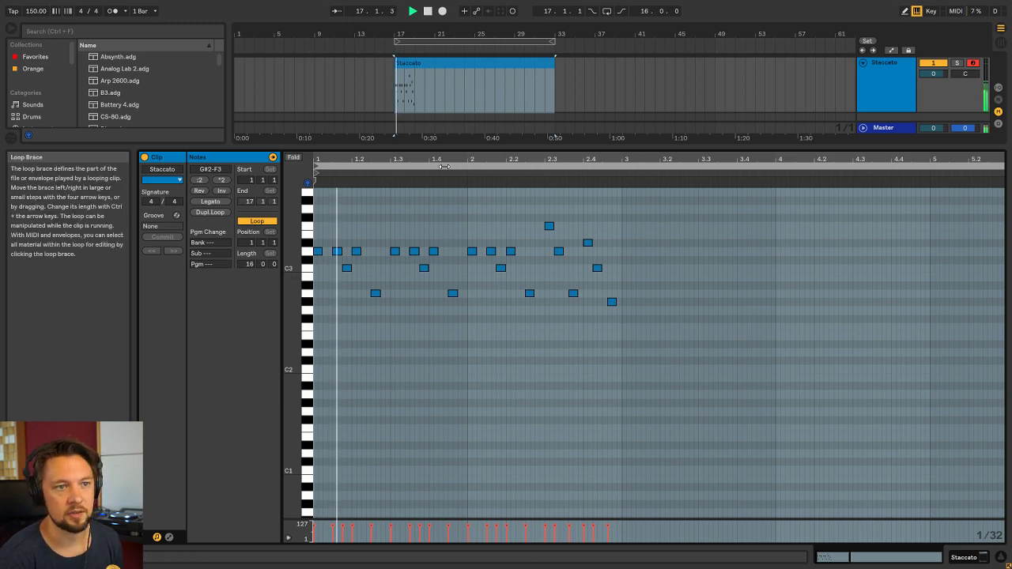
pyautogui.click(607, 251)
pyautogui.click(607, 255)
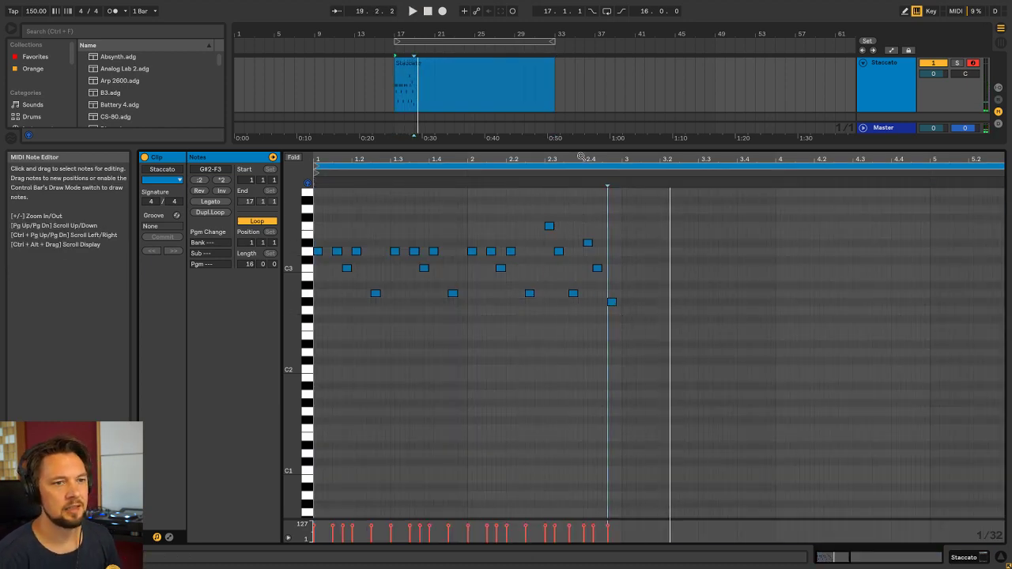
# Demonstrate the last A2 and G#2 one thirty-second earlier against a 1/16 grid, and return them to their offset on the 1/32 grid
pyautogui.moveTo(583, 159); pyautogui.dragTo(583, 198)
pyautogui.moveTo(681, 334); pyautogui.dragTo(551, 277)
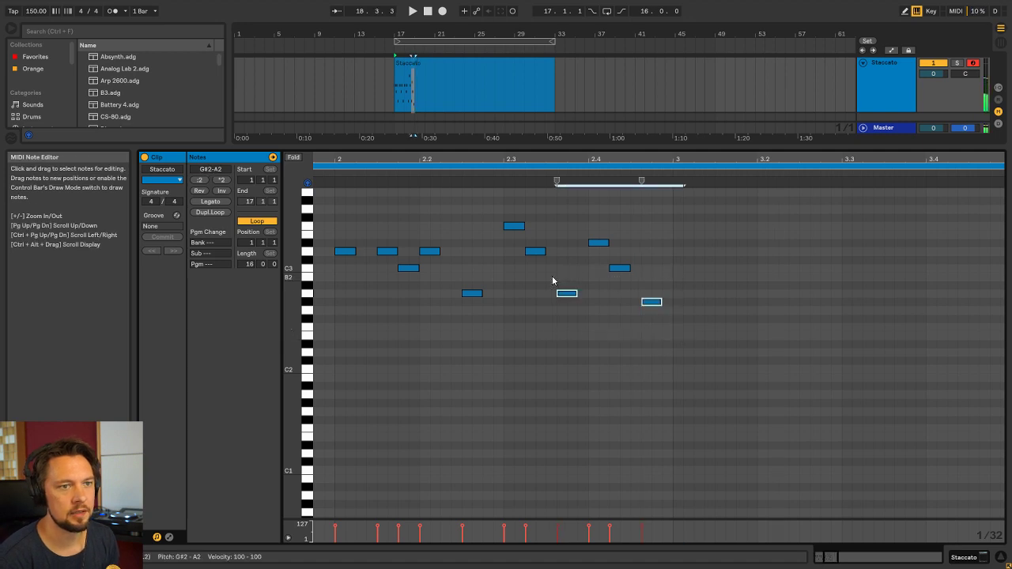
pyautogui.press('Left')
pyautogui.rightClick(582, 295)
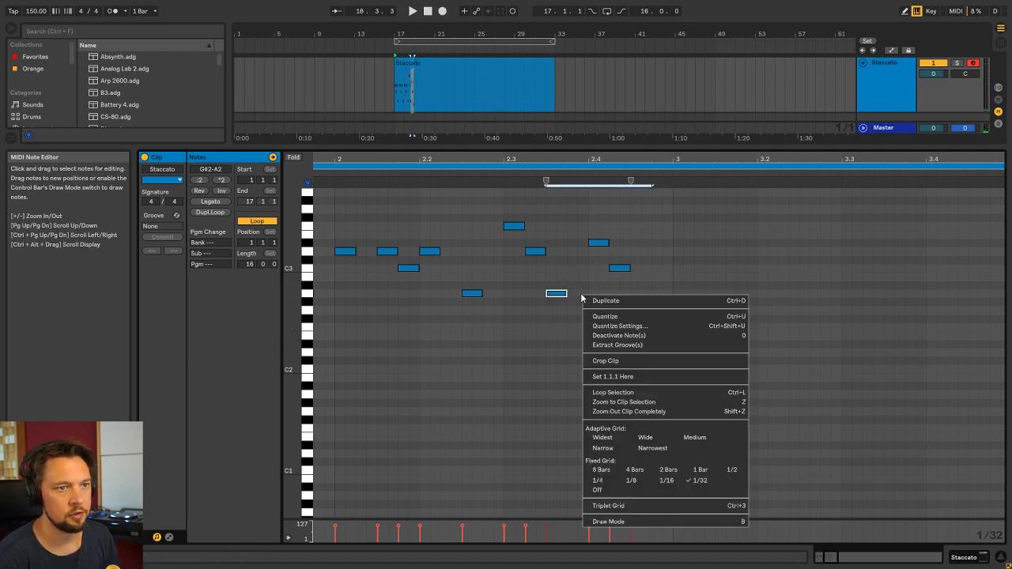
pyautogui.click(660, 484)
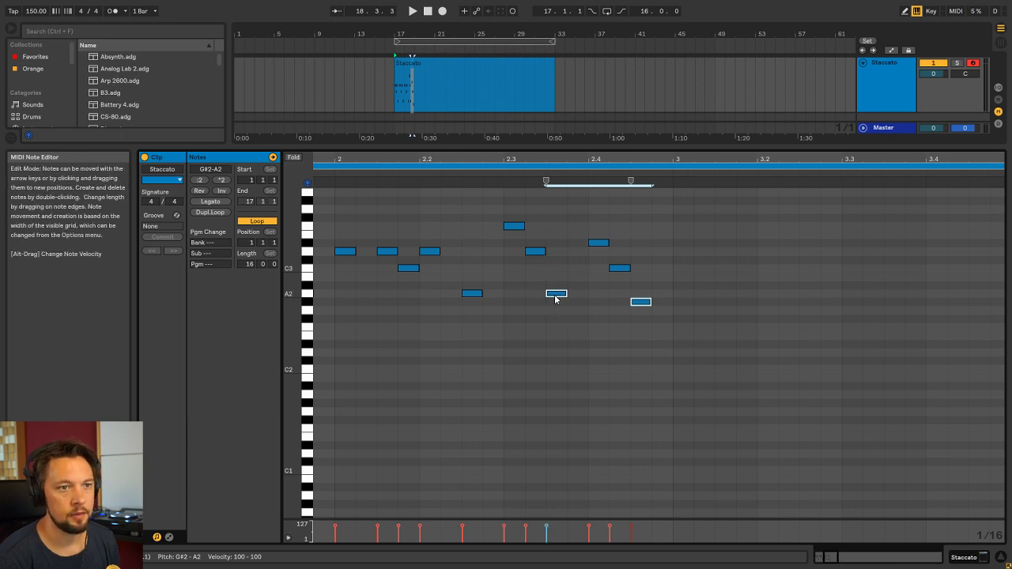
pyautogui.rightClick(650, 336)
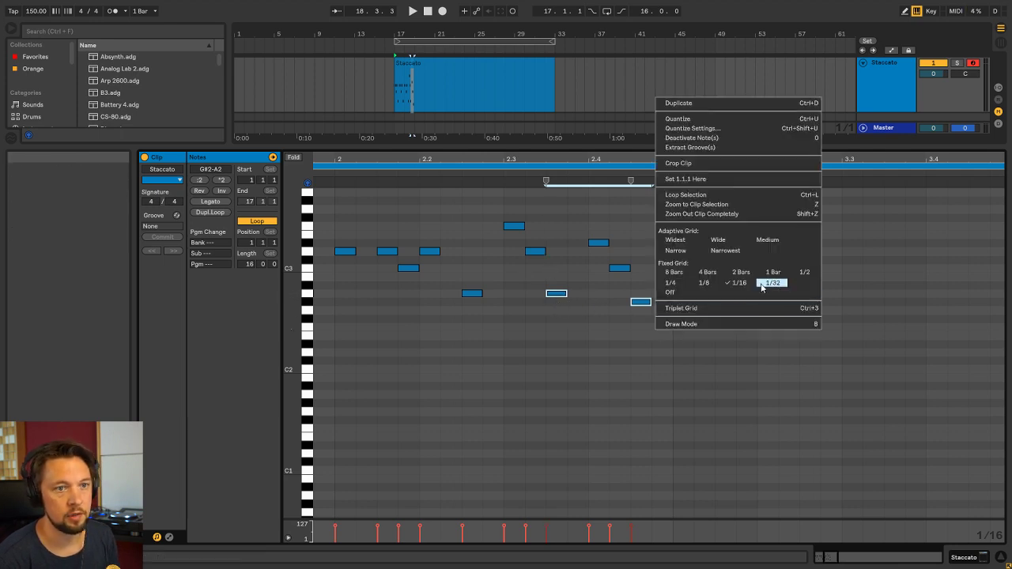
pyautogui.click(771, 286)
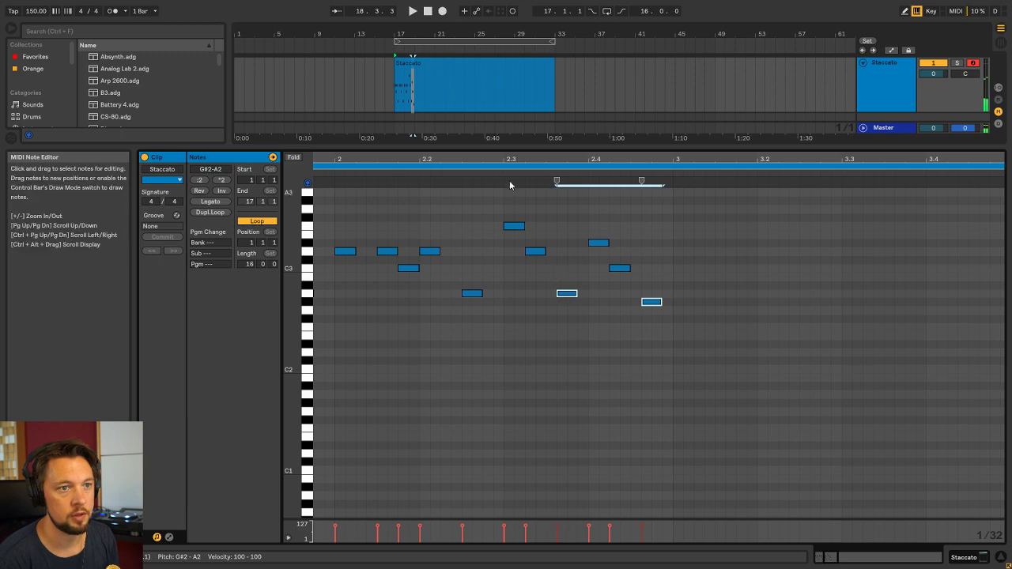
# Play back the complete two bars with the two offset notes in place
pyautogui.moveTo(507, 162)
pyautogui.mouseDown()
pyautogui.moveTo(361, 160)
pyautogui.moveTo(337, 187)
pyautogui.moveTo(336, 170)
pyautogui.moveTo(354, 178)
pyautogui.mouseUp()
pyautogui.click(350, 166)
pyautogui.press('space')
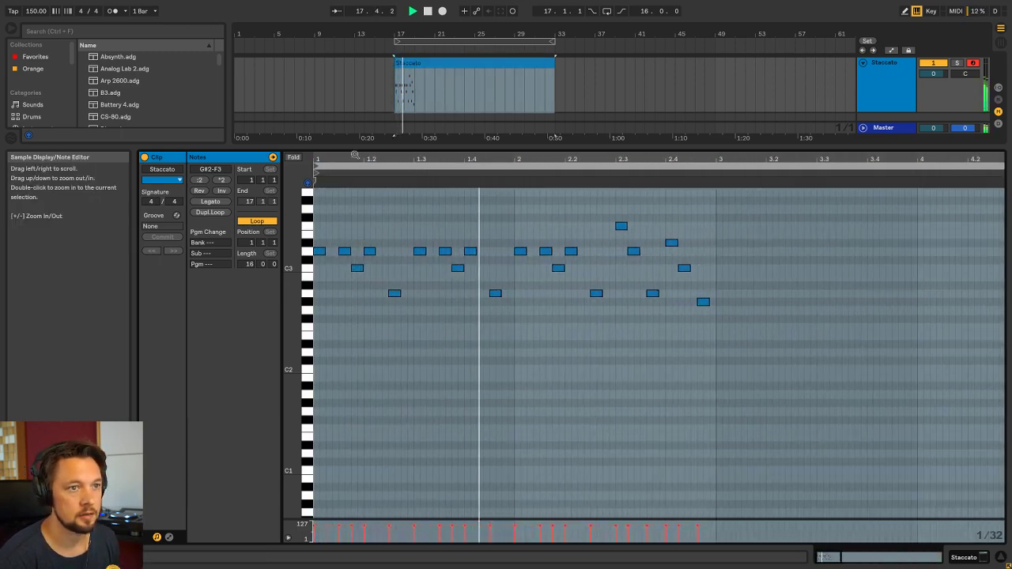
pyautogui.click(585, 247)
pyautogui.click(618, 246)
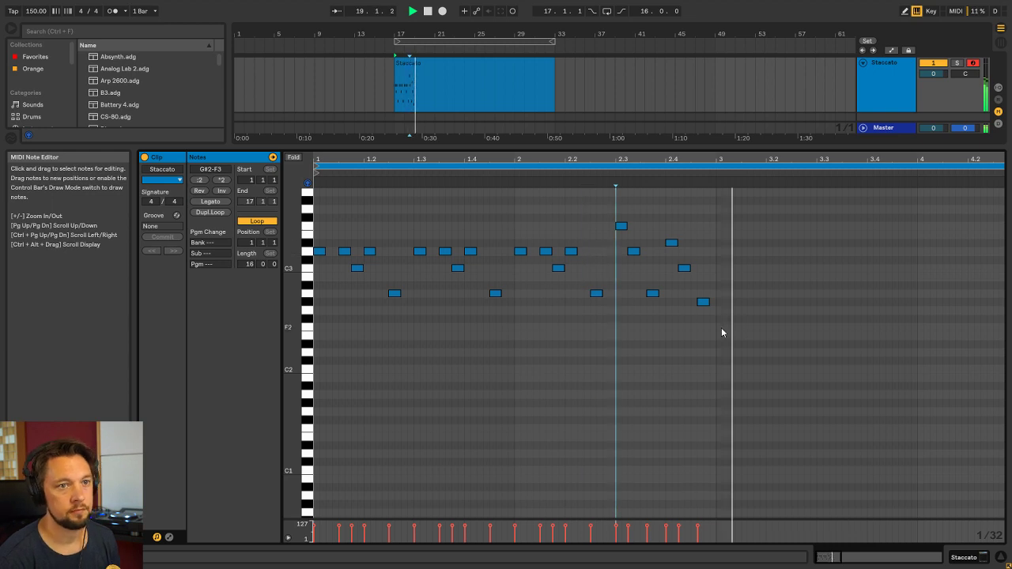
pyautogui.press('space')
# Duplicate the notes of bars 1 and 2 directly after themselves and start playback
pyautogui.moveTo(710, 328); pyautogui.dragTo(315, 193)
pyautogui.moveTo(386, 159); pyautogui.dragTo(354, 136)
pyautogui.hotkey('ctrl', 'd')
pyautogui.press('space')
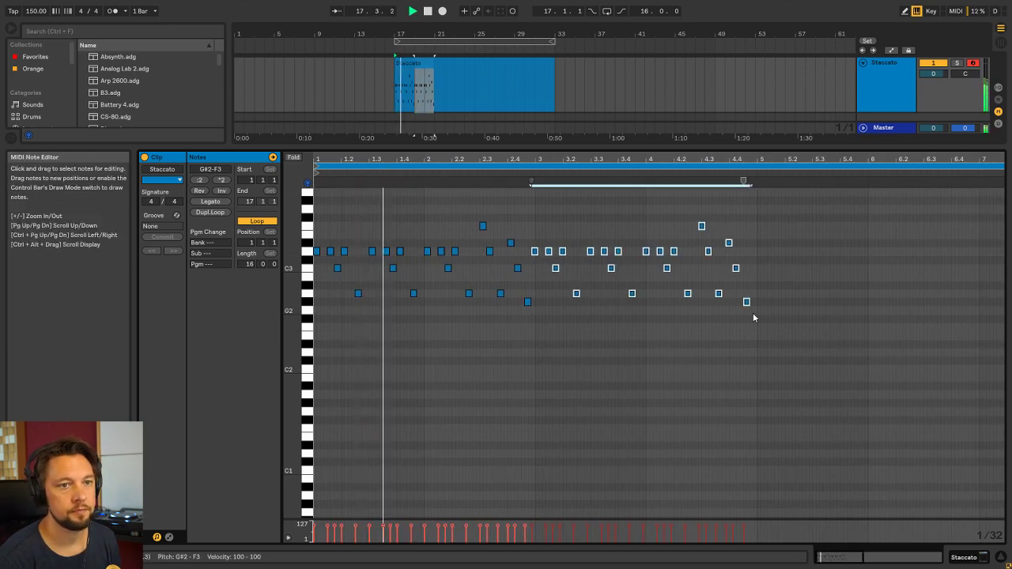
# Move the duplicated notes one thirty-second later so they start exactly at bar 3, and play them
pyautogui.moveTo(650, 157); pyautogui.dragTo(551, 206)
pyautogui.press('space')
pyautogui.moveTo(736, 355); pyautogui.dragTo(398, 202)
pyautogui.press('Right')
pyautogui.press('space')
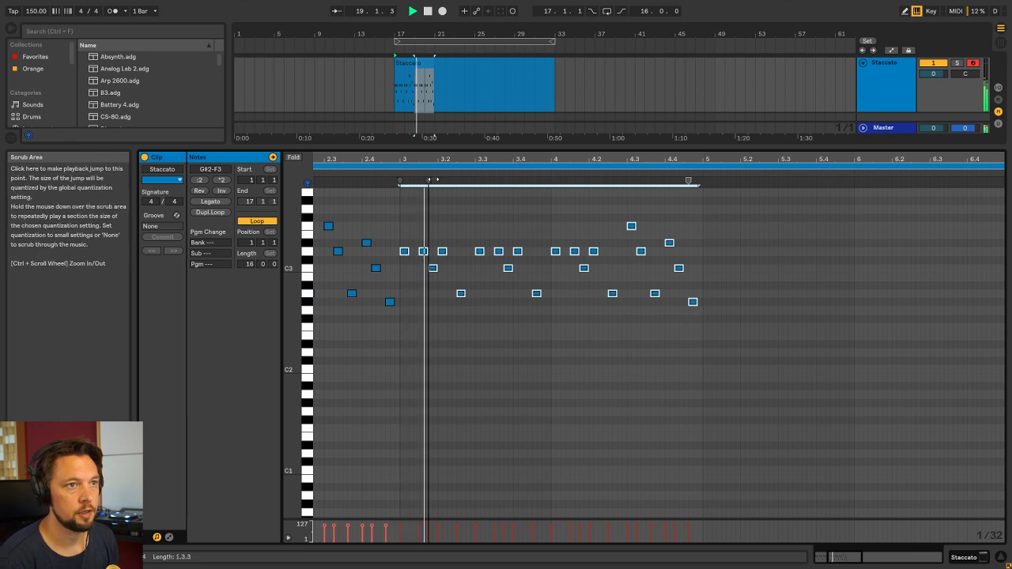
pyautogui.click(483, 191)
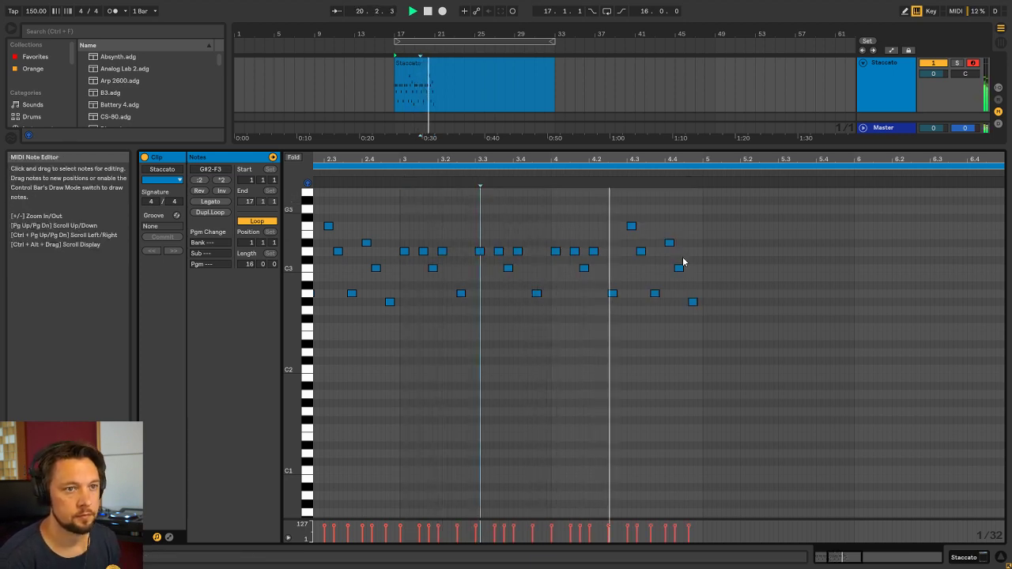
pyautogui.press('space')
# Duplicate the notes of bars 3 and 4 into bars 5 and 6
pyautogui.moveTo(701, 317); pyautogui.dragTo(401, 203)
pyautogui.moveTo(402, 159); pyautogui.dragTo(402, 103)
pyautogui.hotkey('ctrl', 'd')
pyautogui.moveTo(564, 160)
pyautogui.mouseDown()
pyautogui.moveTo(560, 189)
pyautogui.moveTo(517, 217)
pyautogui.mouseUp()
pyautogui.scroll(3, 517, 218)
pyautogui.click(518, 218)
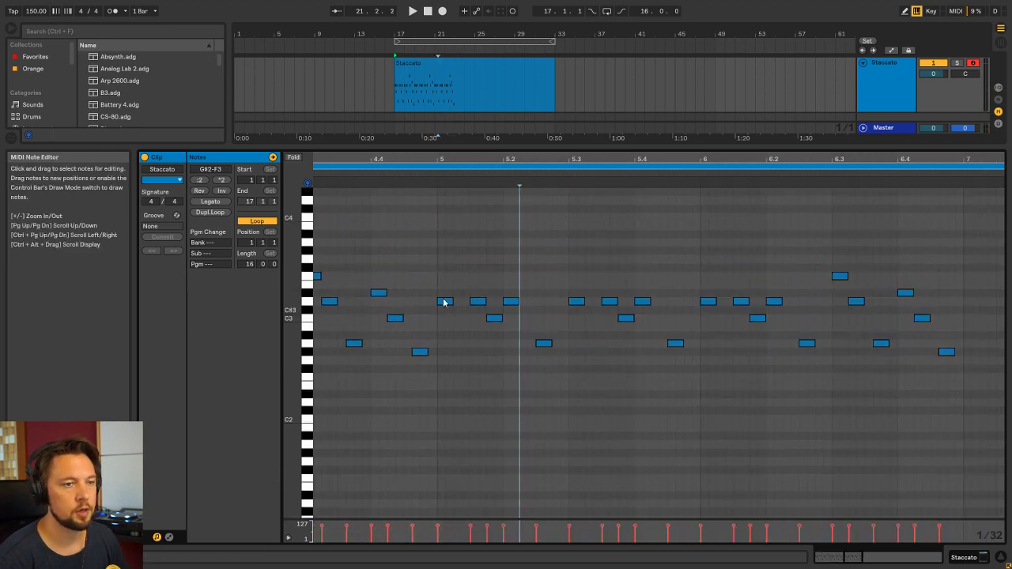
# Copy the D3 notes from bar 5 through beat 6.2 up to F3 and the first C3 of bar 5 up to E3, and play
pyautogui.moveTo(433, 287); pyautogui.dragTo(569, 294)
pyautogui.click(495, 289)
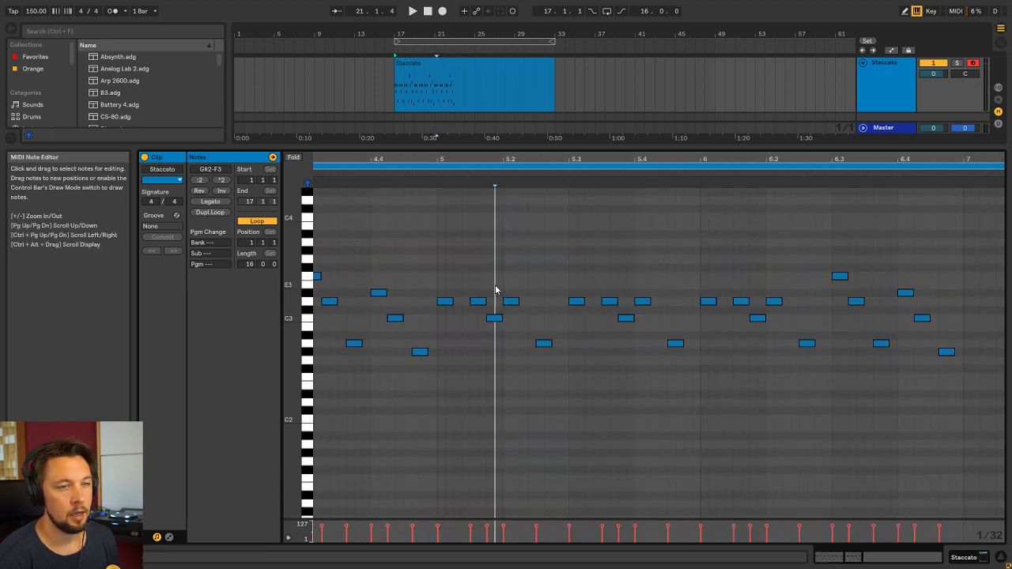
pyautogui.moveTo(444, 290); pyautogui.dragTo(787, 301)
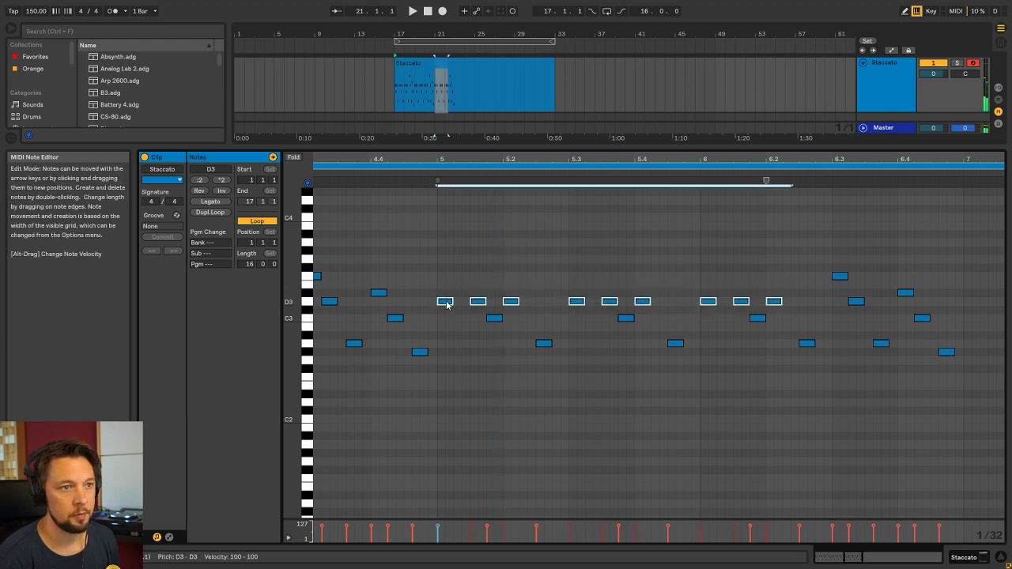
pyautogui.moveTo(445, 299); pyautogui.dragTo(446, 283)
pyautogui.moveTo(494, 318); pyautogui.dragTo(496, 294)
pyautogui.click(429, 173)
pyautogui.click(537, 210)
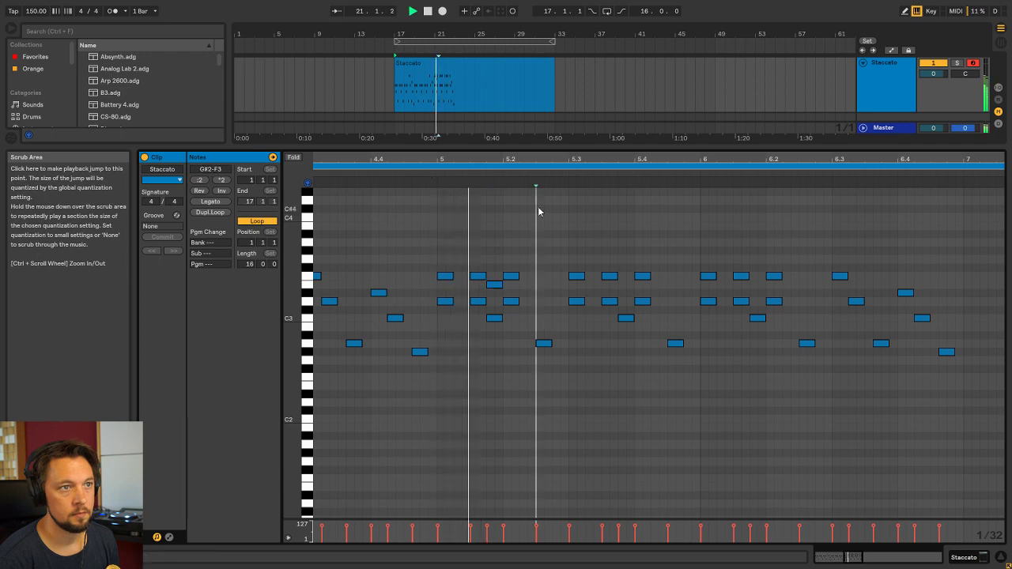
# Copy the A2 at 5.2.3 up to D3 and play the passage from bar 5
pyautogui.press('space')
pyautogui.moveTo(547, 345); pyautogui.dragTo(545, 307)
pyautogui.click(544, 302)
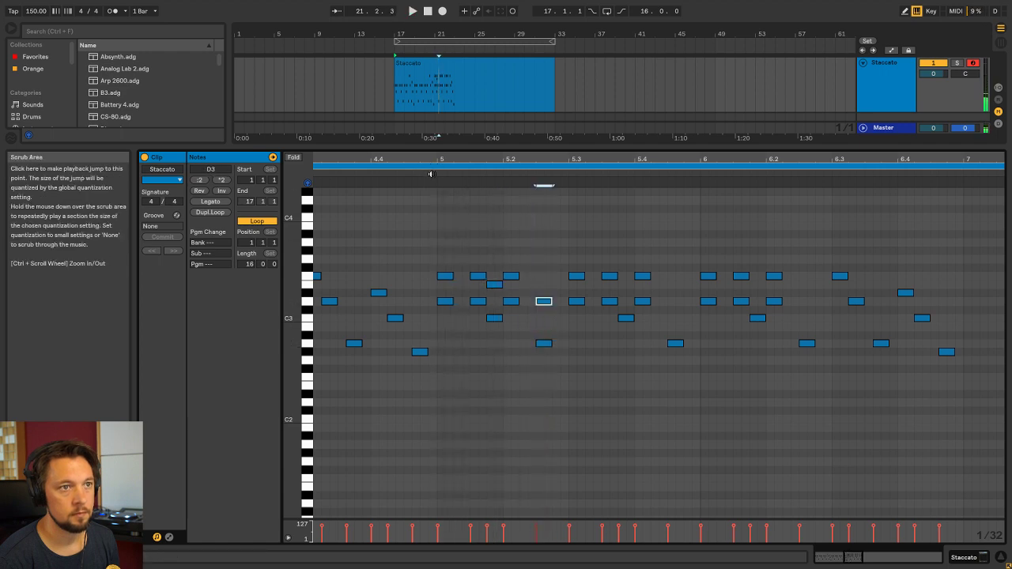
pyautogui.click(464, 181)
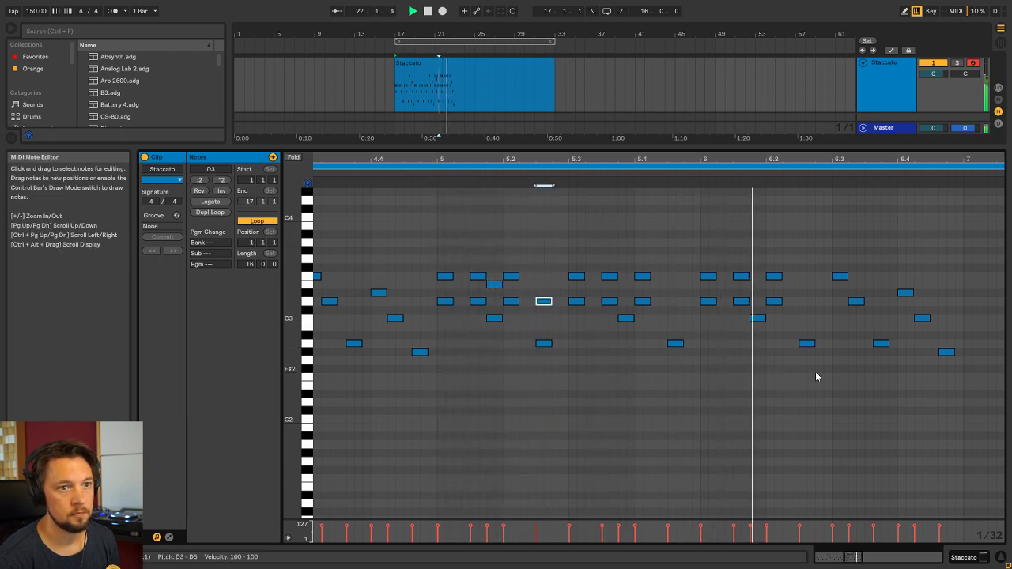
# Delete the notes from beat 5.3 through beat 6.2 and replace them with two duplicates of bar 5's first harmonized phrase
pyautogui.press('space')
pyautogui.moveTo(827, 373); pyautogui.dragTo(568, 256)
pyautogui.press('Delete')
pyautogui.moveTo(566, 378); pyautogui.dragTo(447, 232)
pyautogui.hotkey('ctrl', 'd')
pyautogui.hotkey('ctrl', 'd')
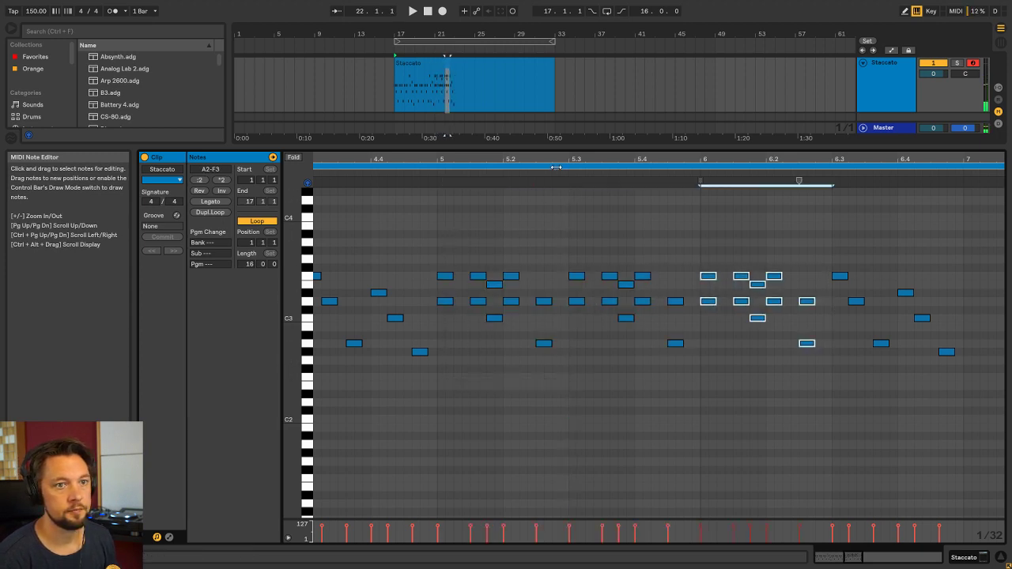
# Play back the harmonized section from bar 5 through bar 6
pyautogui.click(441, 181)
pyautogui.moveTo(453, 163); pyautogui.dragTo(316, 130)
pyautogui.click(576, 221)
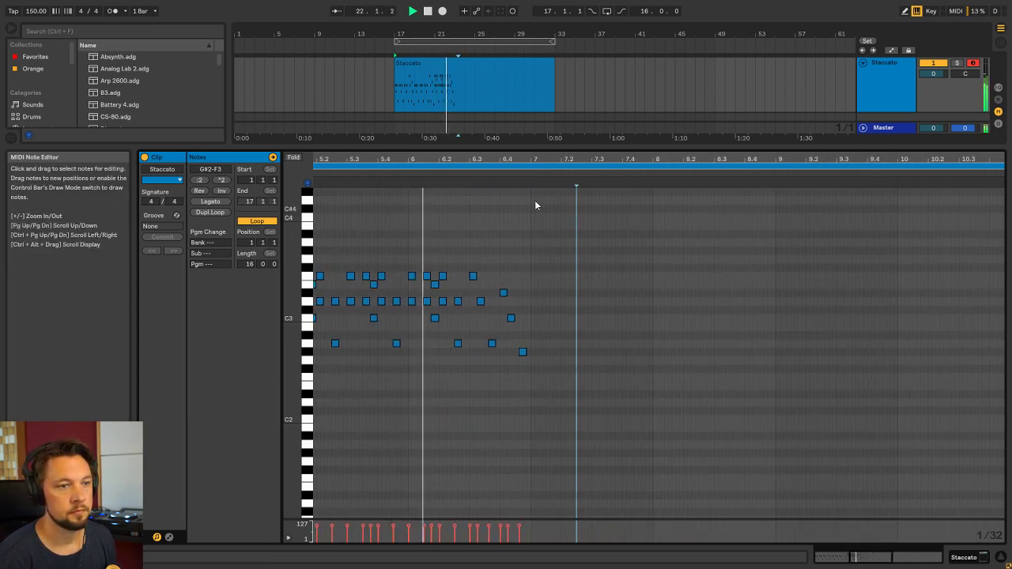
pyautogui.moveTo(522, 161)
pyautogui.mouseDown()
pyautogui.moveTo(702, 162)
pyautogui.moveTo(647, 169)
pyautogui.mouseUp()
pyautogui.press('space')
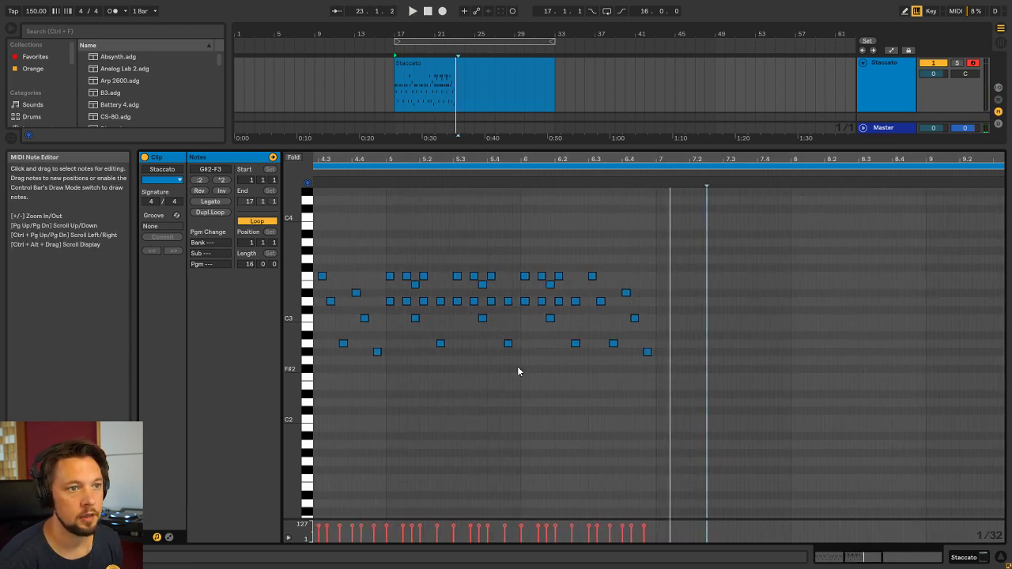
# Duplicate the harmonized phrases to continue the pattern through bars 7 and 8, and start playback
pyautogui.moveTo(518, 374); pyautogui.dragTo(669, 276)
pyautogui.hotkey('ctrl', 'd')
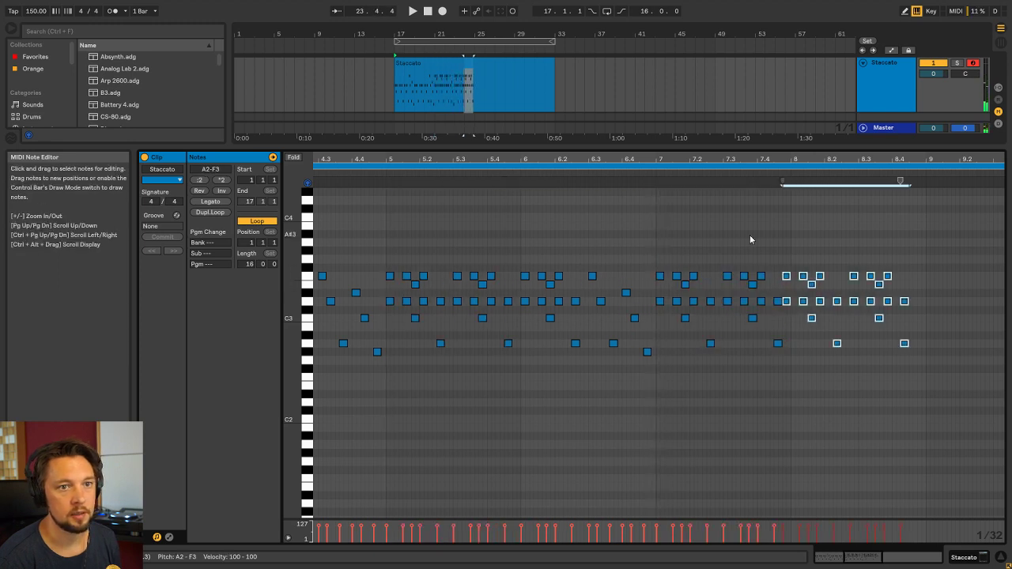
pyautogui.press('space')
# Split the Staccato clip at bar 25, delete the part after it, and loop the remaining eight-bar clip
pyautogui.hotkey('shift', 'Tab')
pyautogui.click(475, 99)
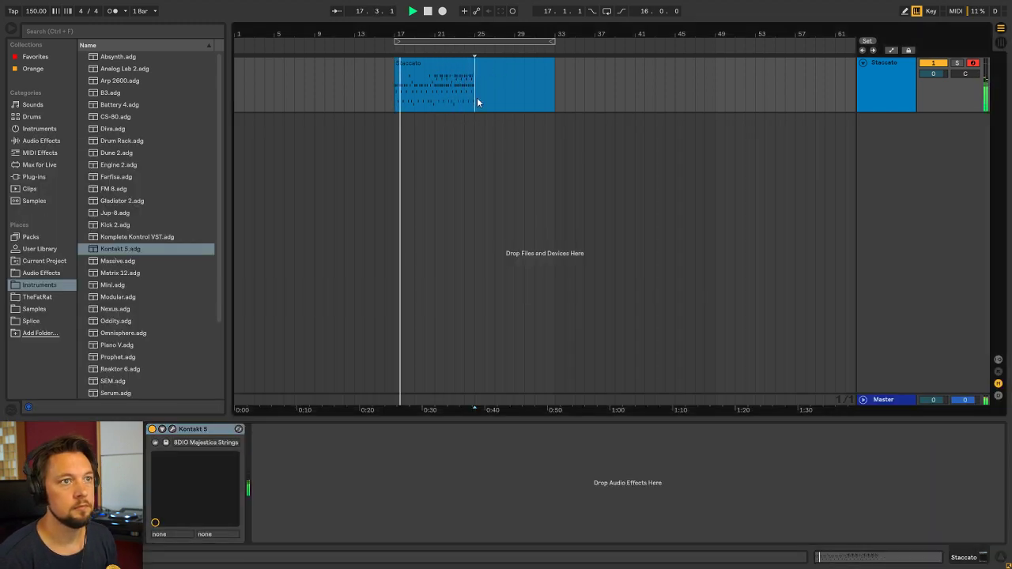
pyautogui.hotkey('ctrl', 'e')
pyautogui.click(493, 65)
pyautogui.press('Delete')
pyautogui.click(460, 65)
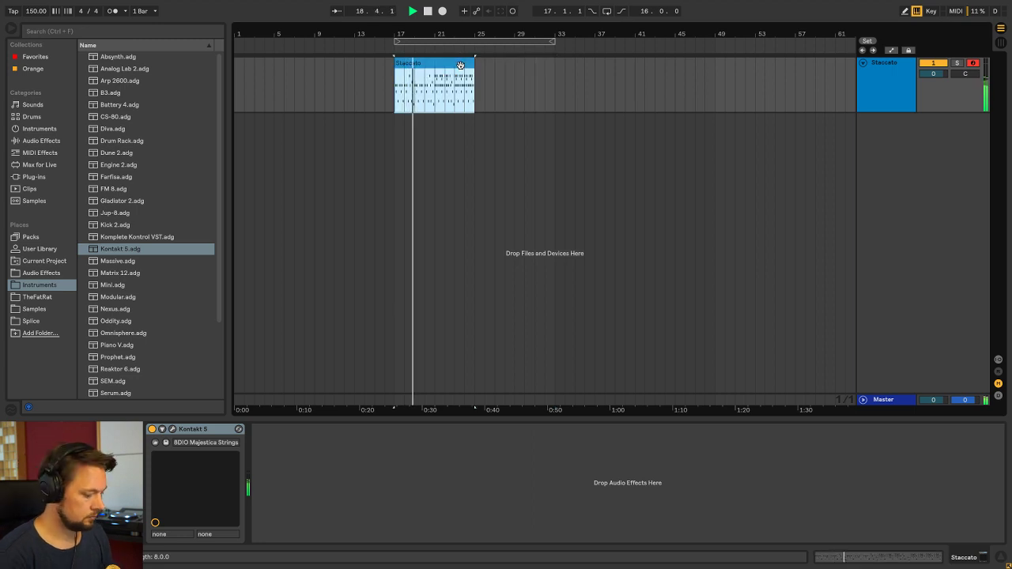
pyautogui.hotkey('ctrl', 'l')
# Lower the Staccato track's volume to -3.5 dB while the eight-bar loop plays
pyautogui.press('Tab')
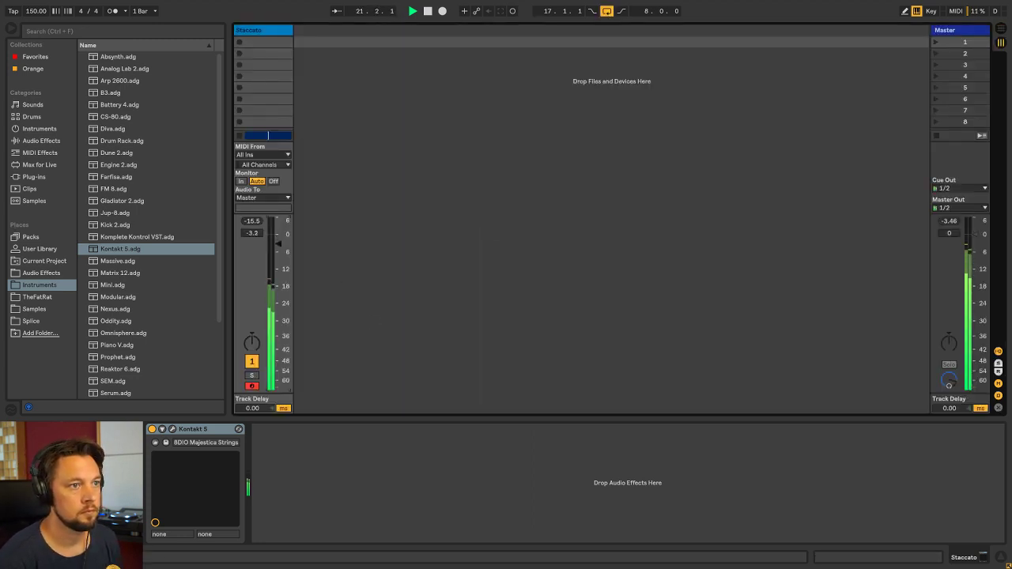
pyautogui.press('Tab')
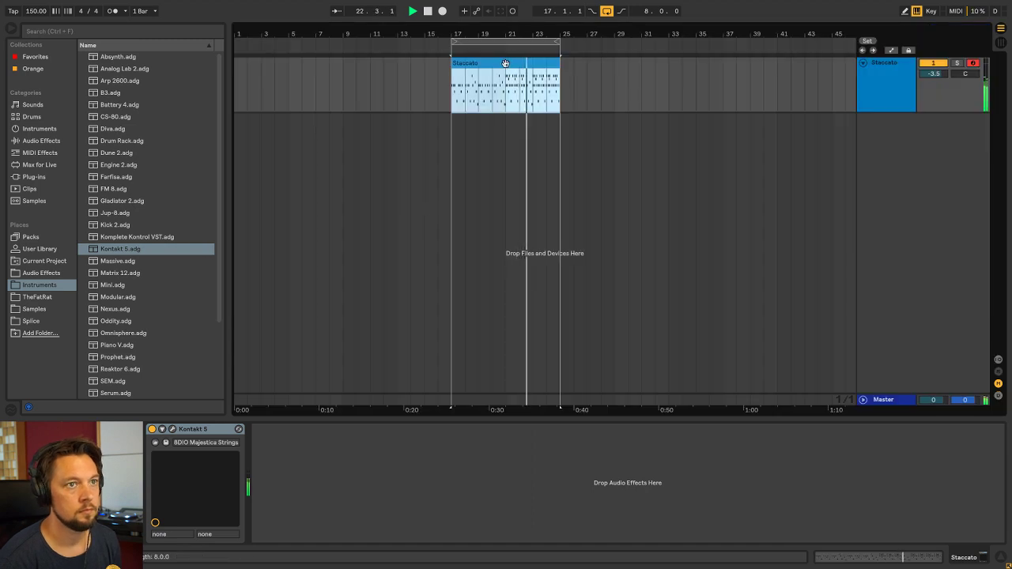
pyautogui.moveTo(491, 33); pyautogui.dragTo(453, 137)
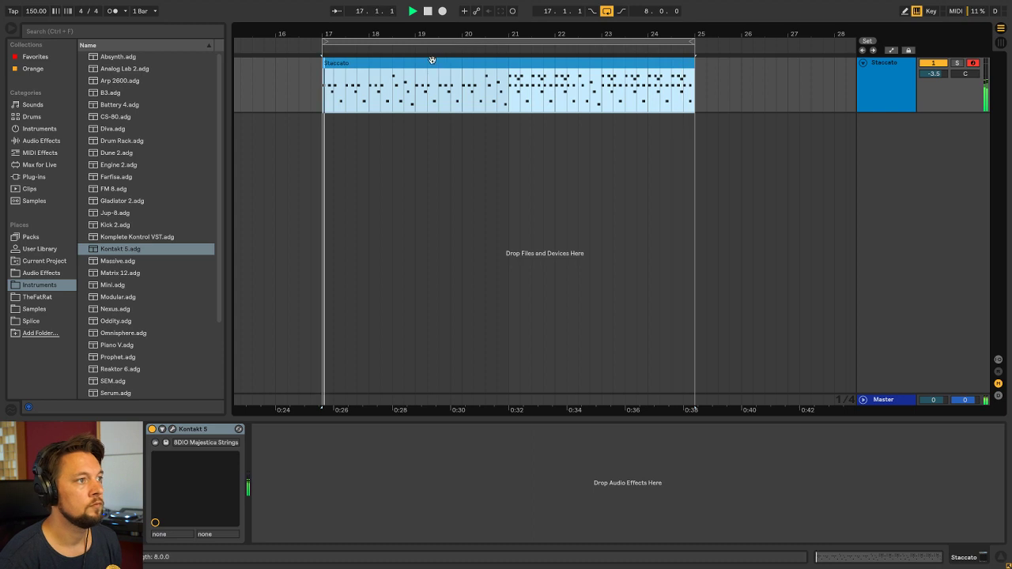
# Stop playback, open the Staccato Kontakt instrument's mixer, and enable the Decca and Far microphones alongside Mix
pyautogui.press('space')
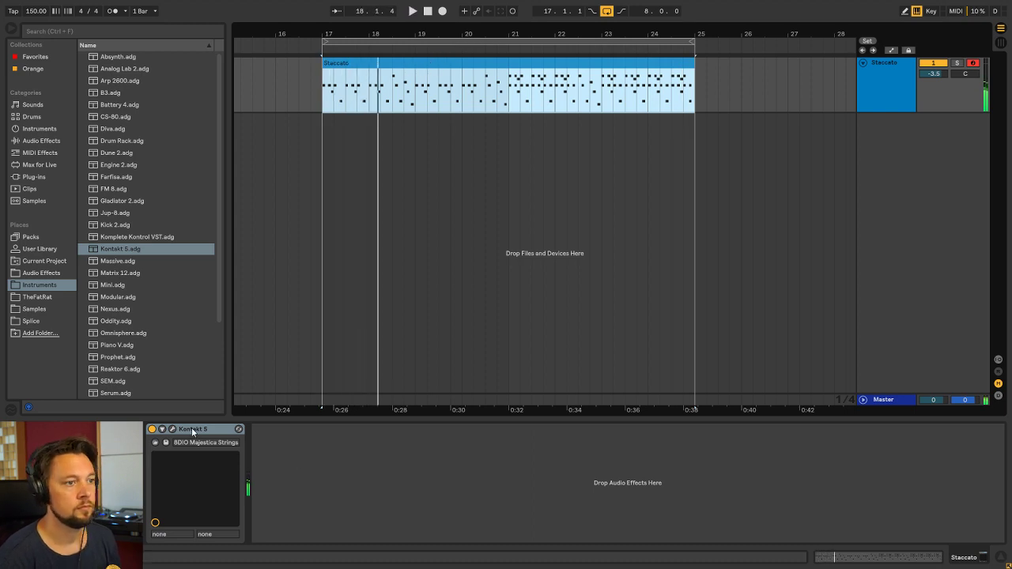
pyautogui.click(189, 428)
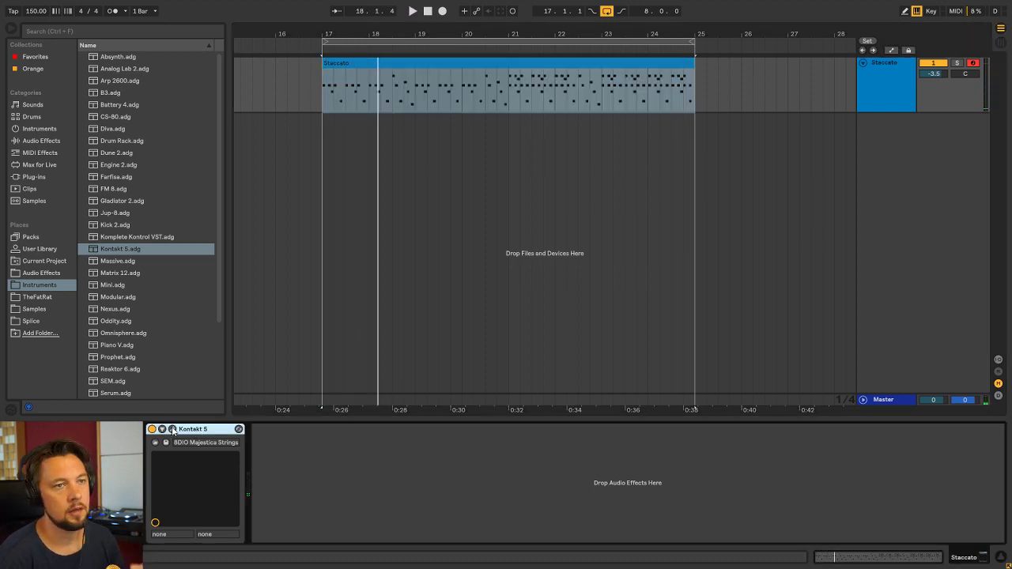
pyautogui.click(172, 429)
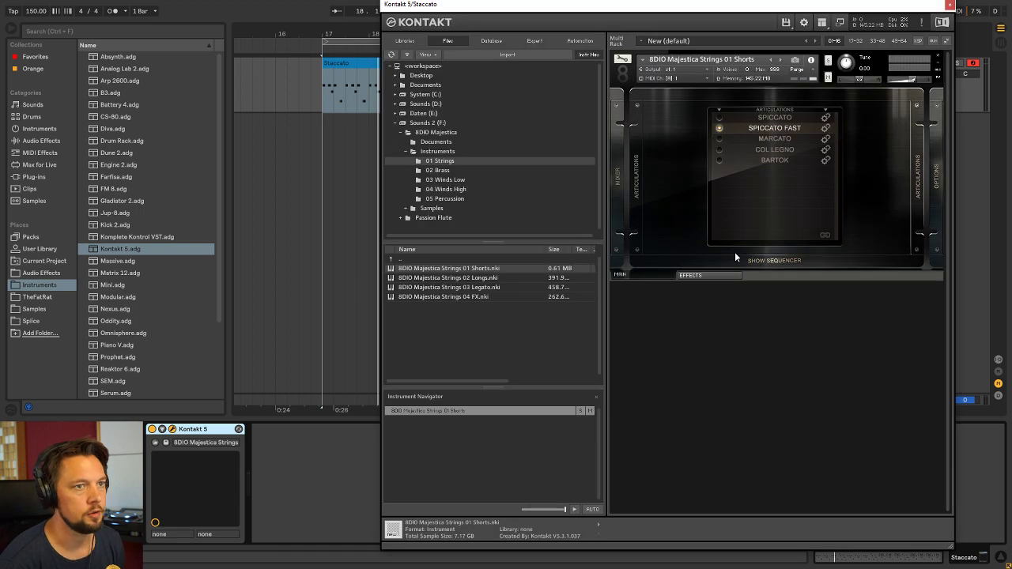
pyautogui.click(615, 174)
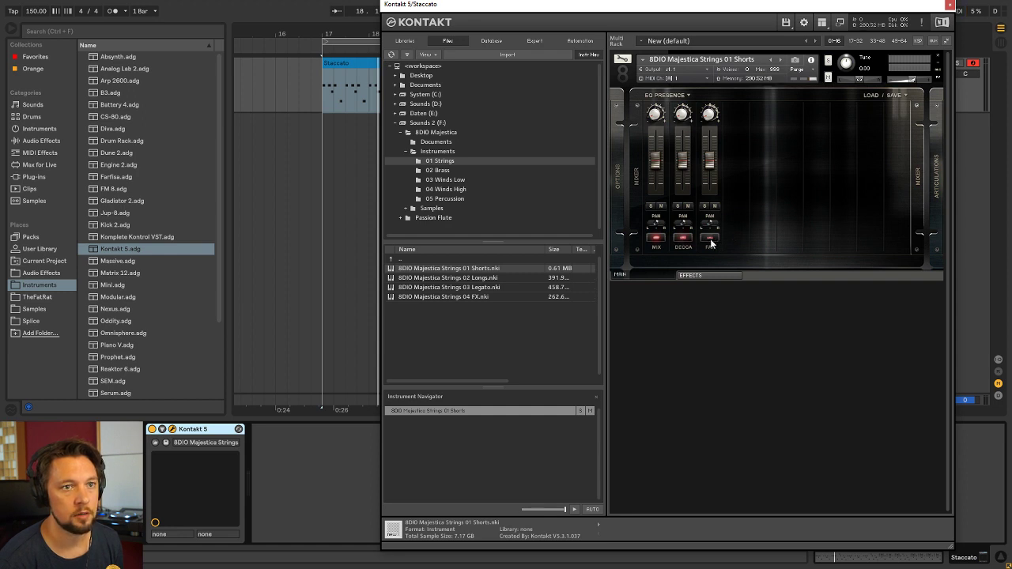
pyautogui.click(661, 207)
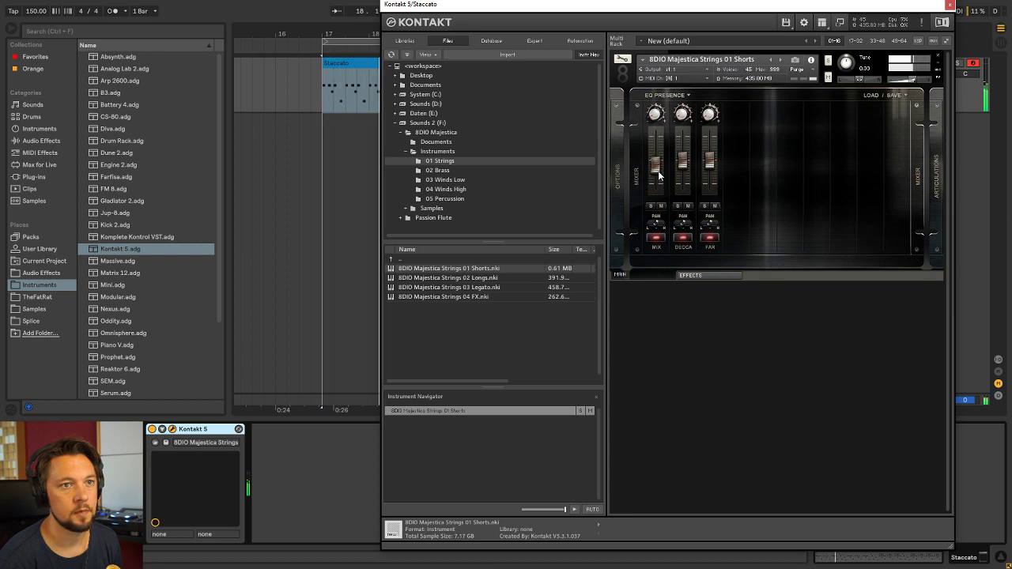
# Switch the Kontakt mixer's knobs to Stereo Field, audition the microphones during playback, and close the instrument window
pyautogui.click(685, 95)
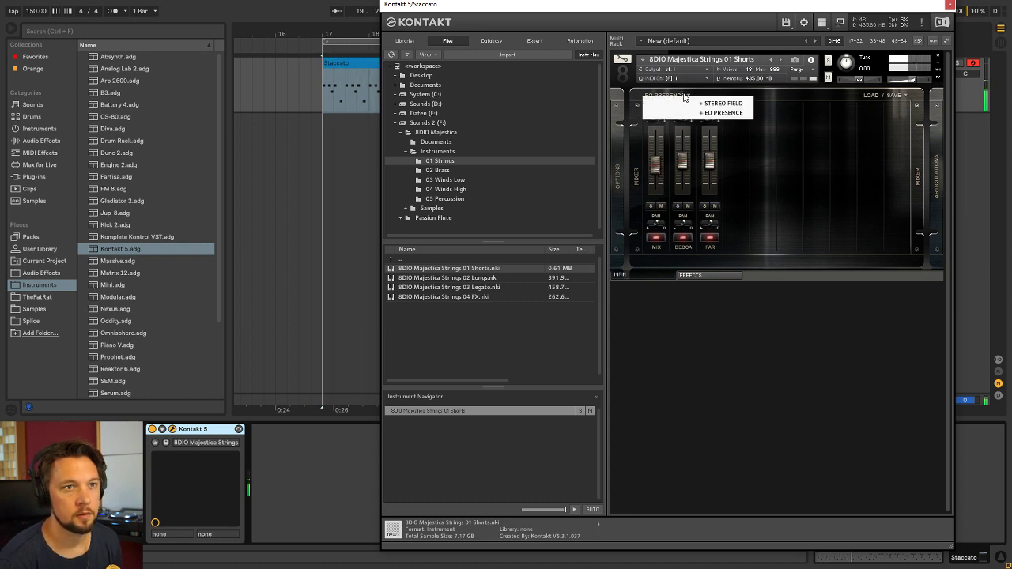
pyautogui.click(732, 103)
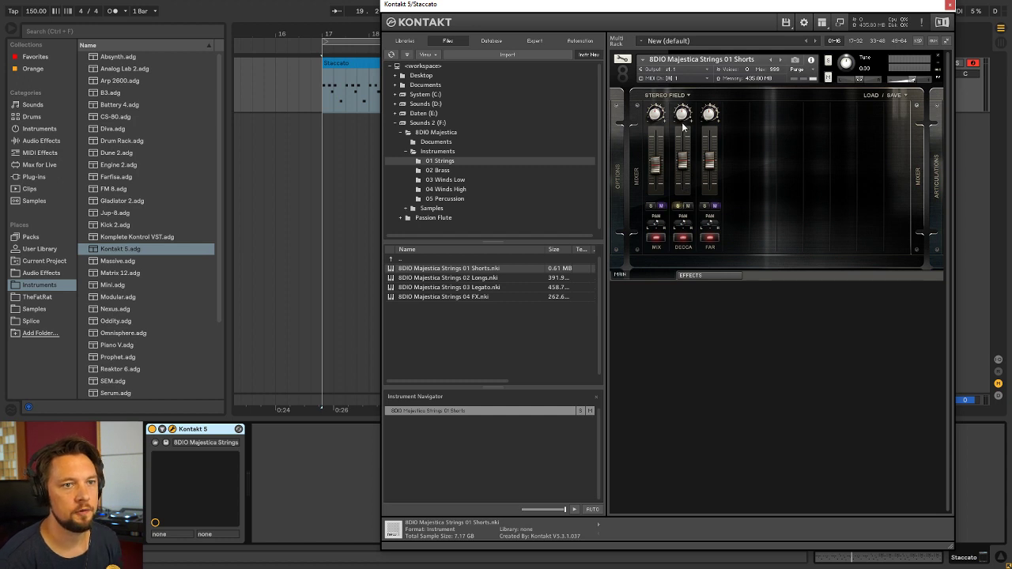
pyautogui.press('space')
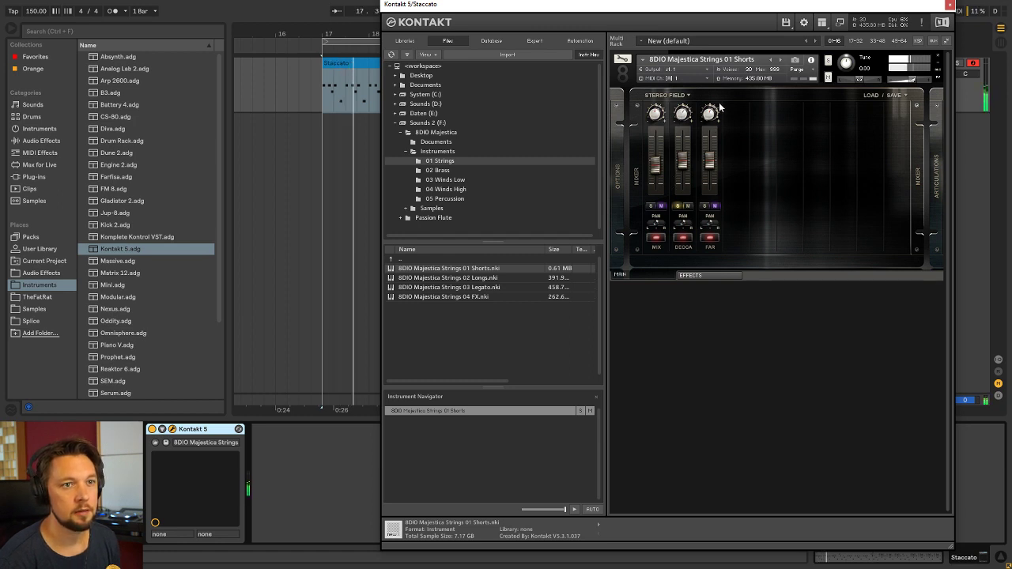
pyautogui.click(706, 206)
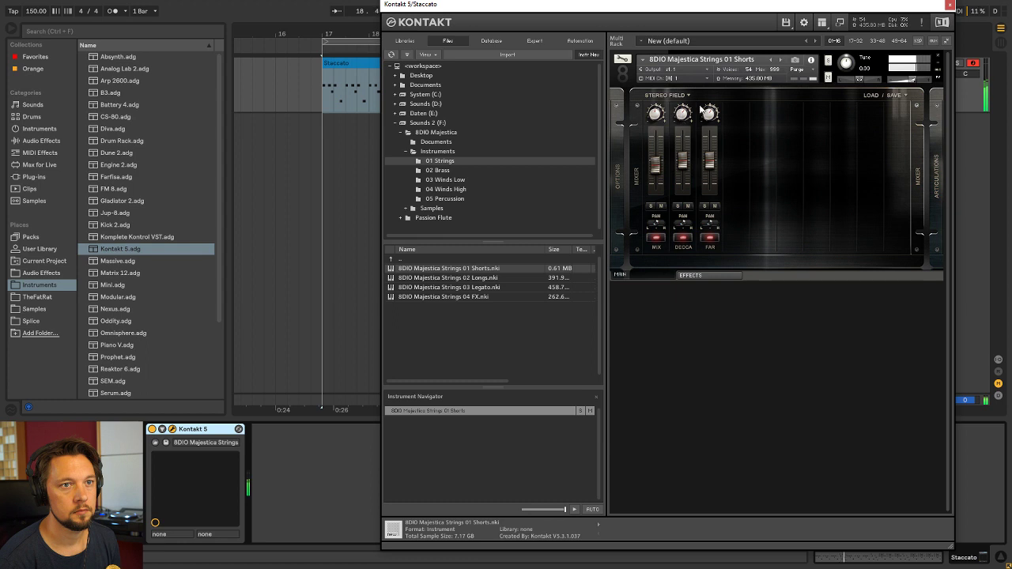
pyautogui.click(951, 6)
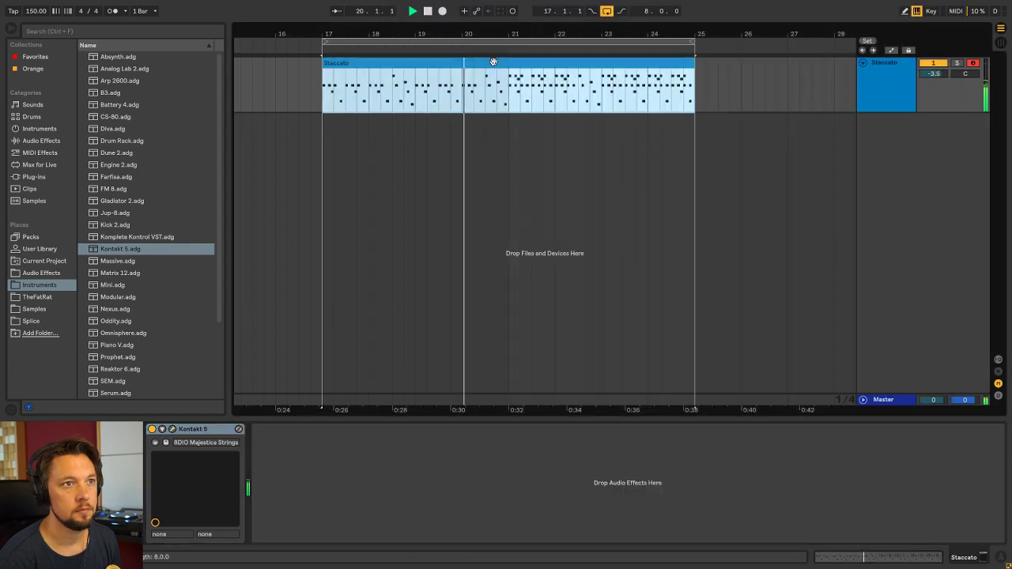
# Add EQ Eight from the saved audio effects to the Staccato track after Kontakt
pyautogui.click(909, 71)
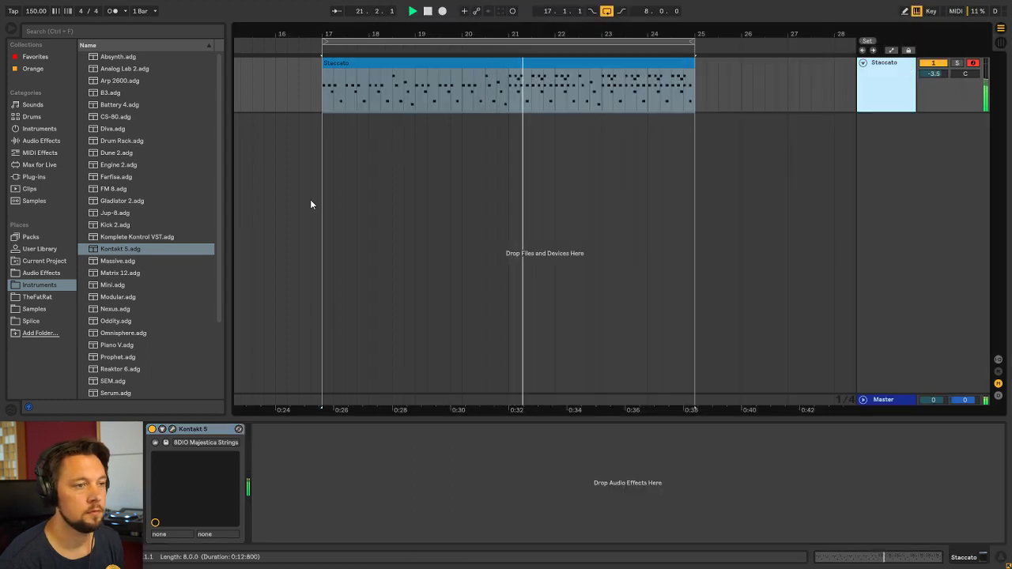
pyautogui.click(44, 273)
pyautogui.doubleClick(111, 117)
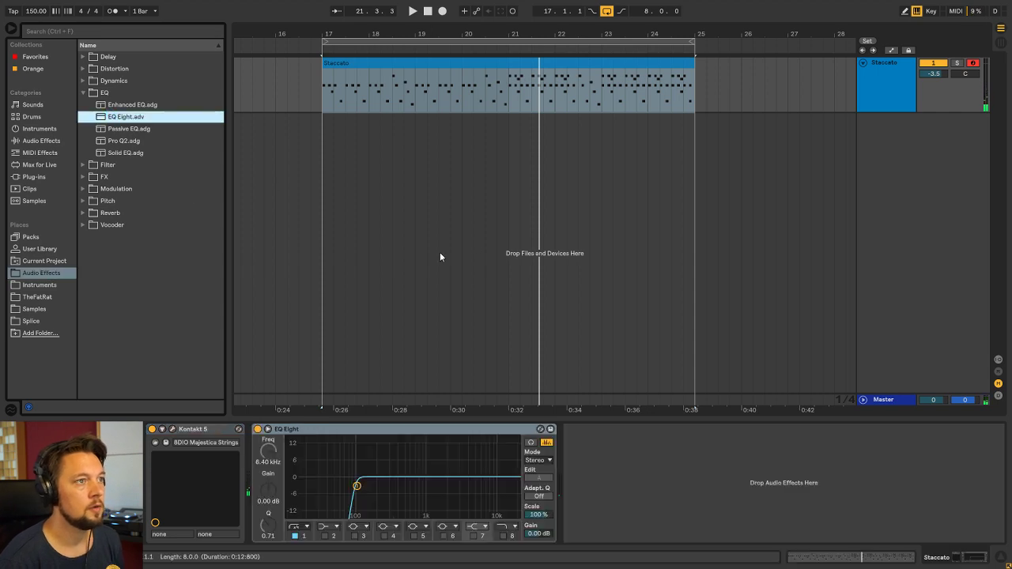
pyautogui.click(316, 432)
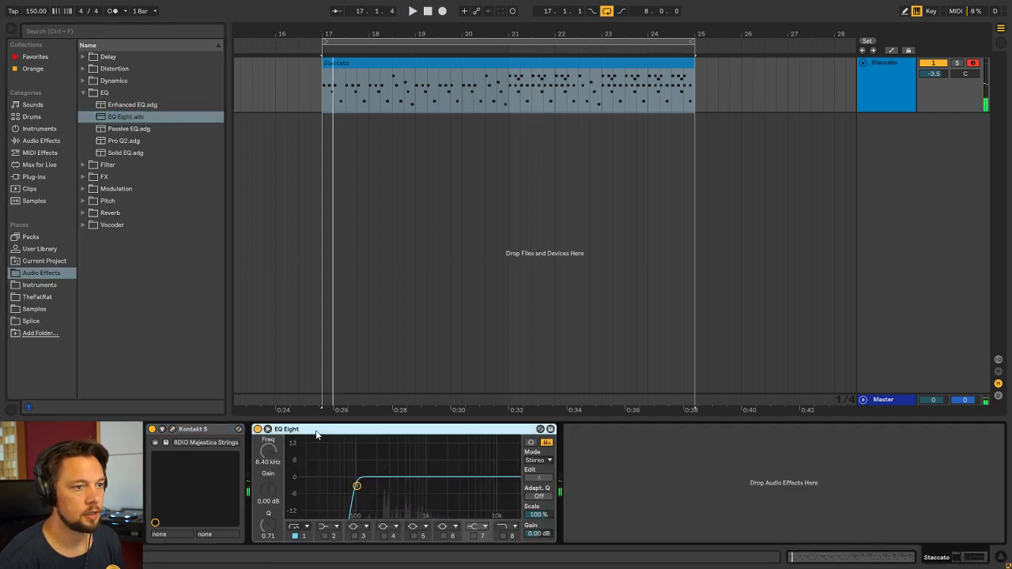
# Listen to the Staccato loop with EQ Eight's band 1 low cut turned off
pyautogui.click(296, 536)
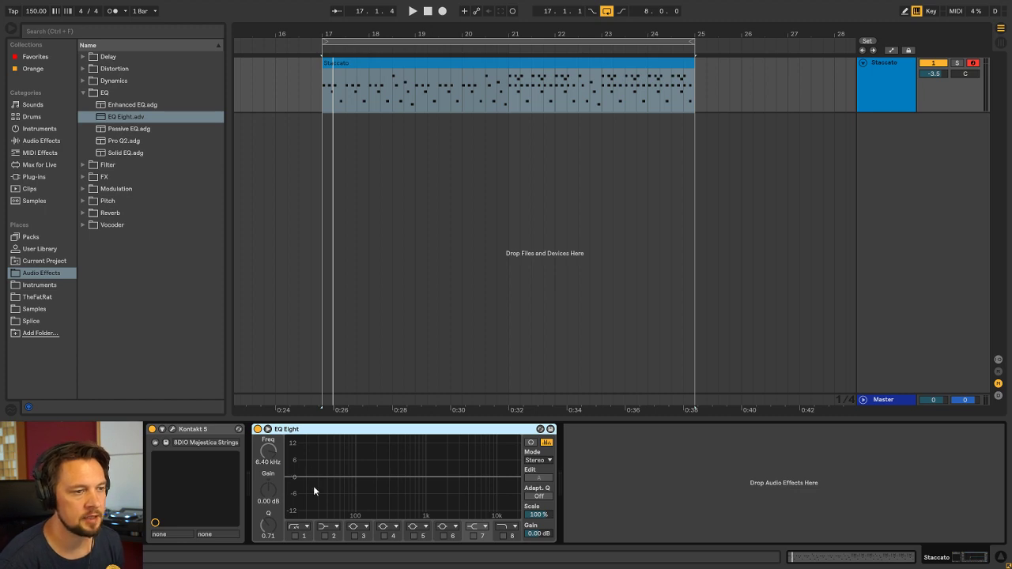
pyautogui.press('space')
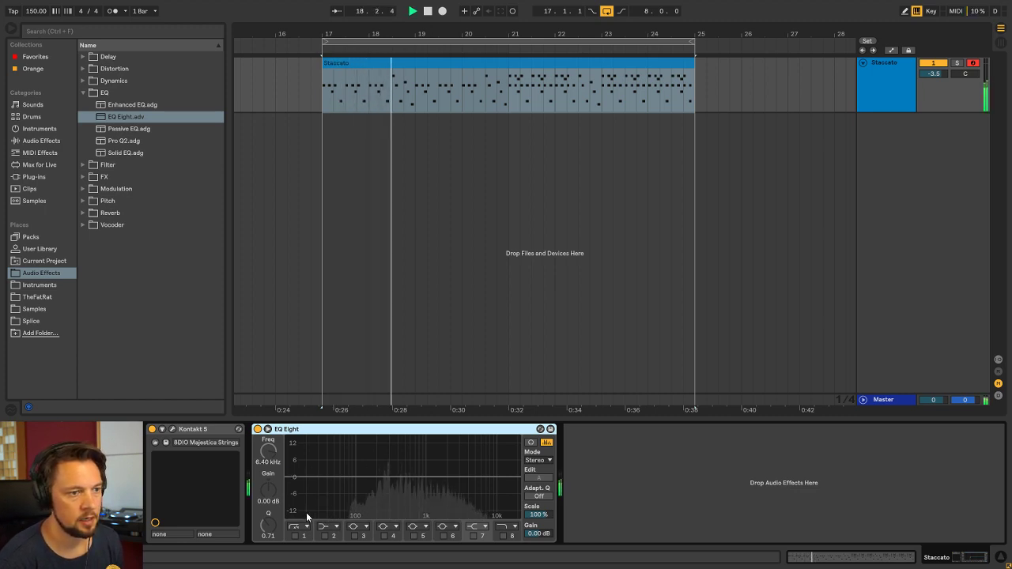
pyautogui.press('space')
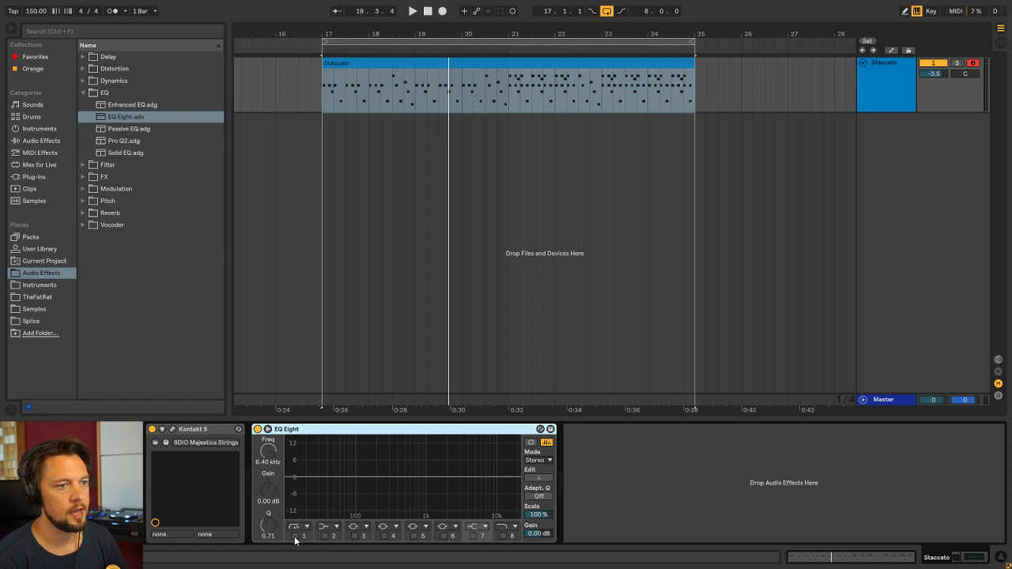
# Enable EQ Eight's band 1 low cut and set its frequency to 122 Hz while the loop plays
pyautogui.click(295, 537)
pyautogui.press('space')
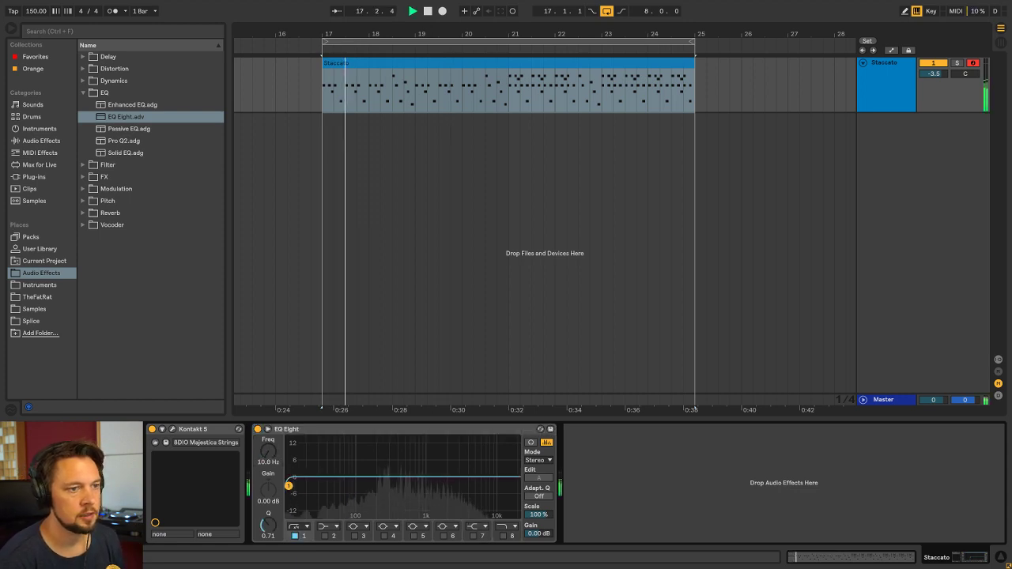
pyautogui.moveTo(322, 486); pyautogui.dragTo(370, 486)
pyautogui.moveTo(269, 451); pyautogui.dragTo(269, 458)
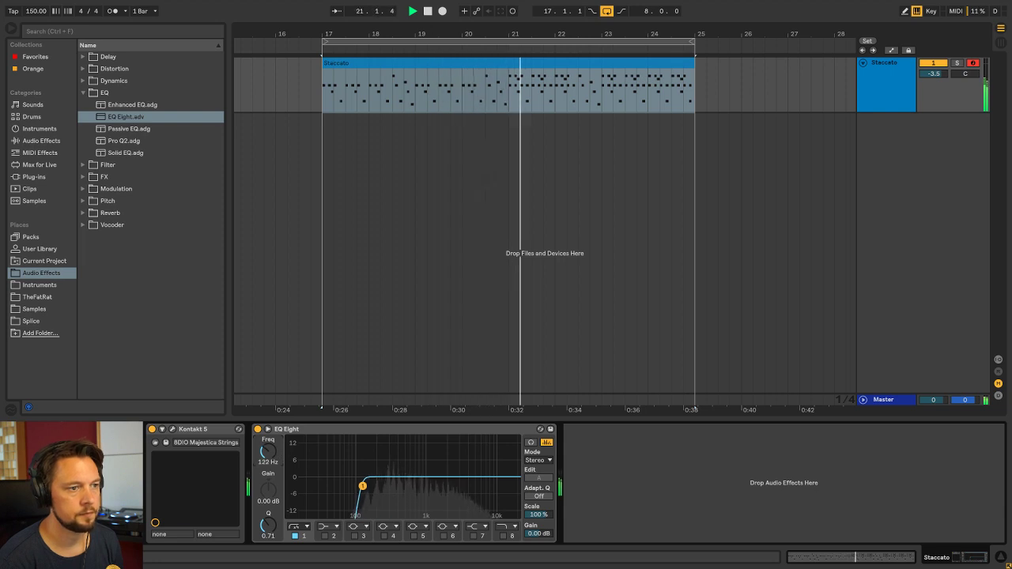
# Check the Staccato and Master levels in the Session view mixer, stop playback, and return to the Arrangement
pyautogui.press('Tab')
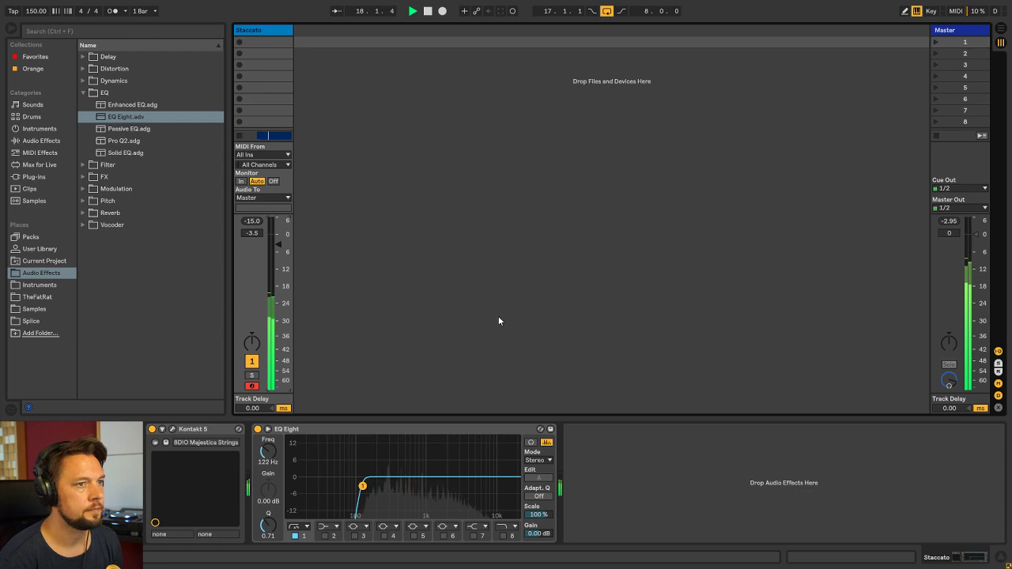
pyautogui.press('Tab')
pyautogui.press('space')
pyautogui.click(882, 68)
pyautogui.press('Tab')
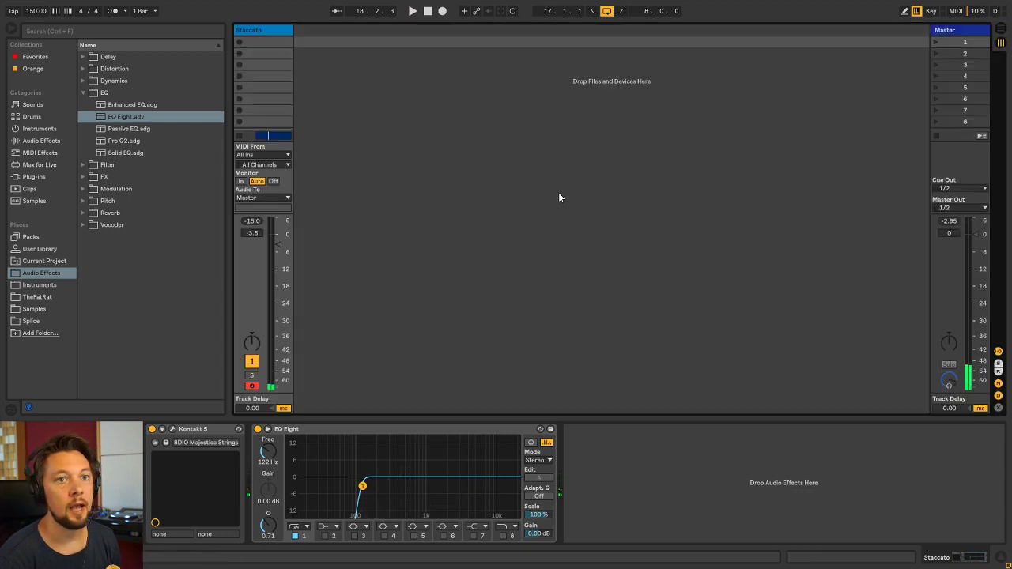
pyautogui.press('Tab')
# Insert a new MIDI track, move it above Staccato, and rename it Bass
pyautogui.click(887, 64)
pyautogui.hotkey('ctrl', 'shift', 't')
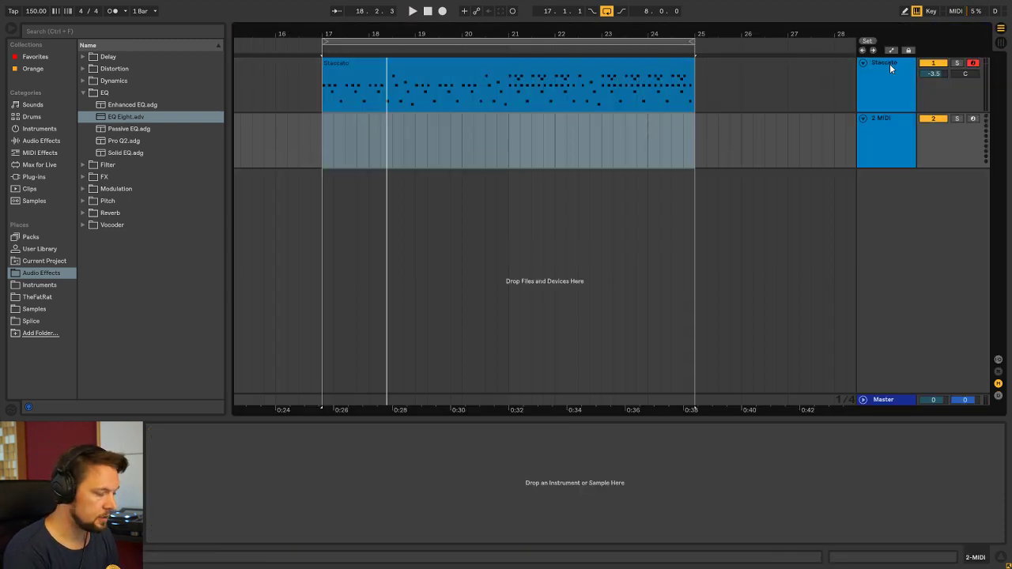
pyautogui.moveTo(882, 133); pyautogui.dragTo(885, 80)
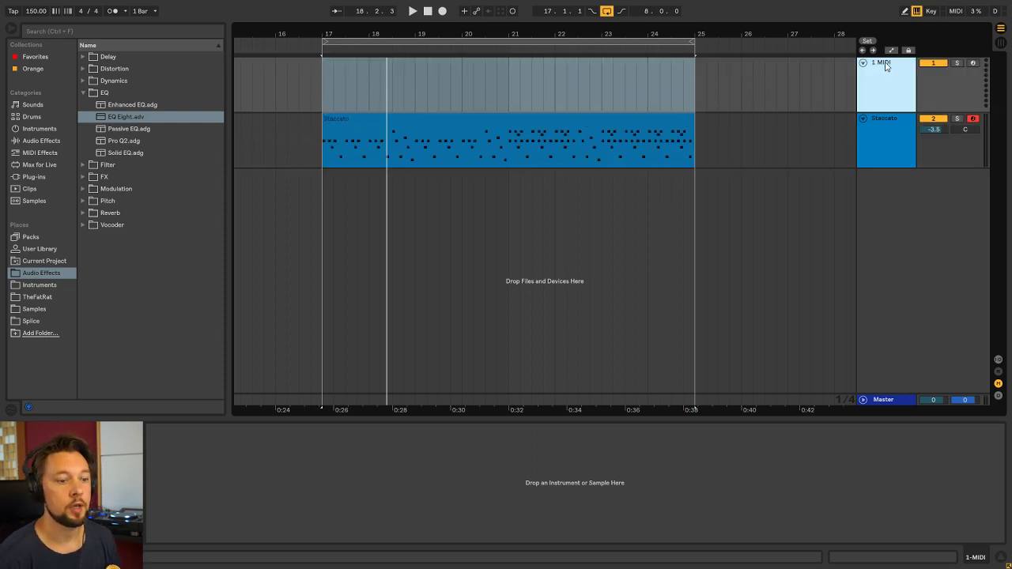
pyautogui.doubleClick(881, 62)
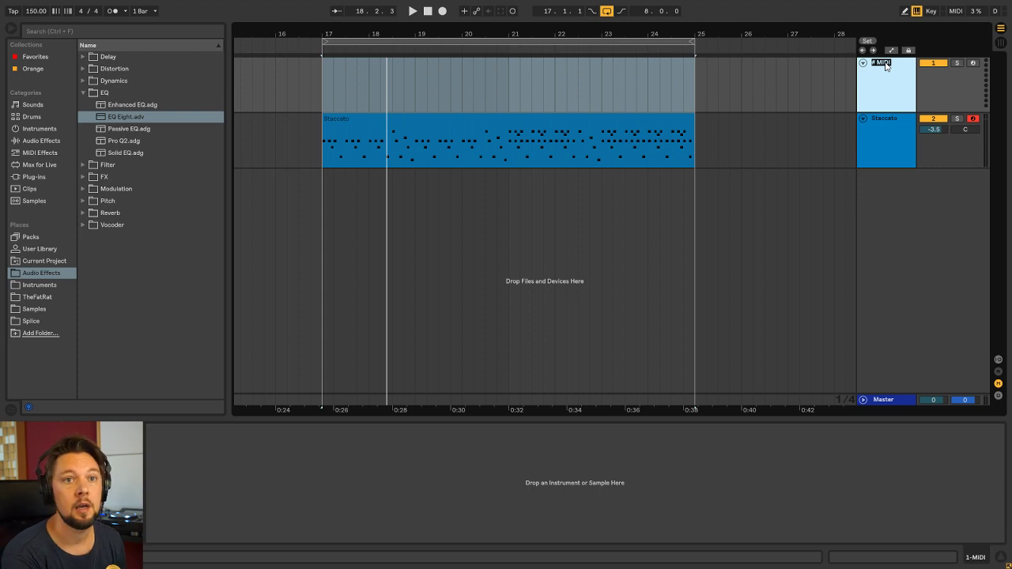
pyautogui.write('Bass')
pyautogui.press('Return')
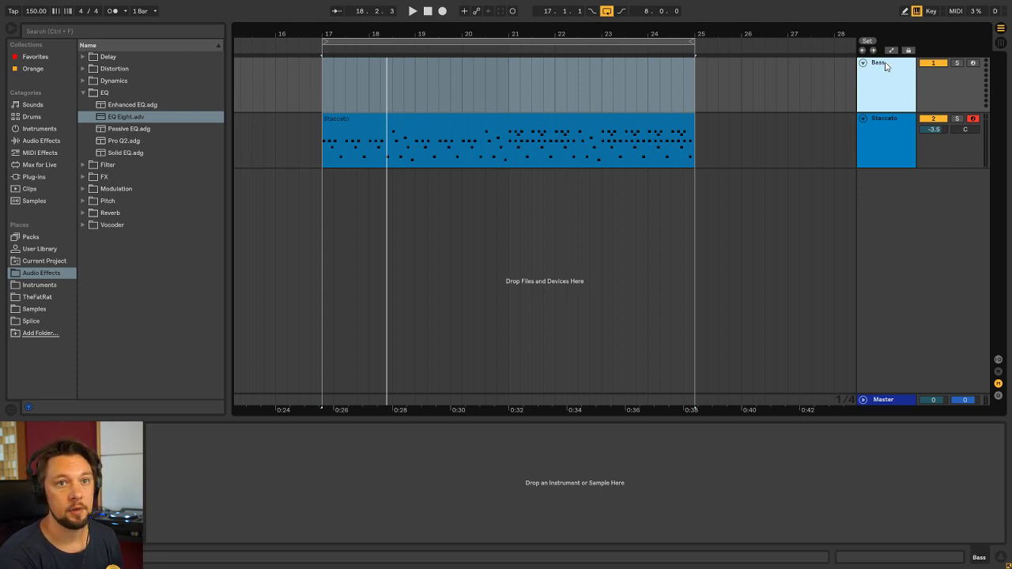
# Load Kontakt 5 onto the Bass track and ungroup its instrument rack
pyautogui.click(320, 95)
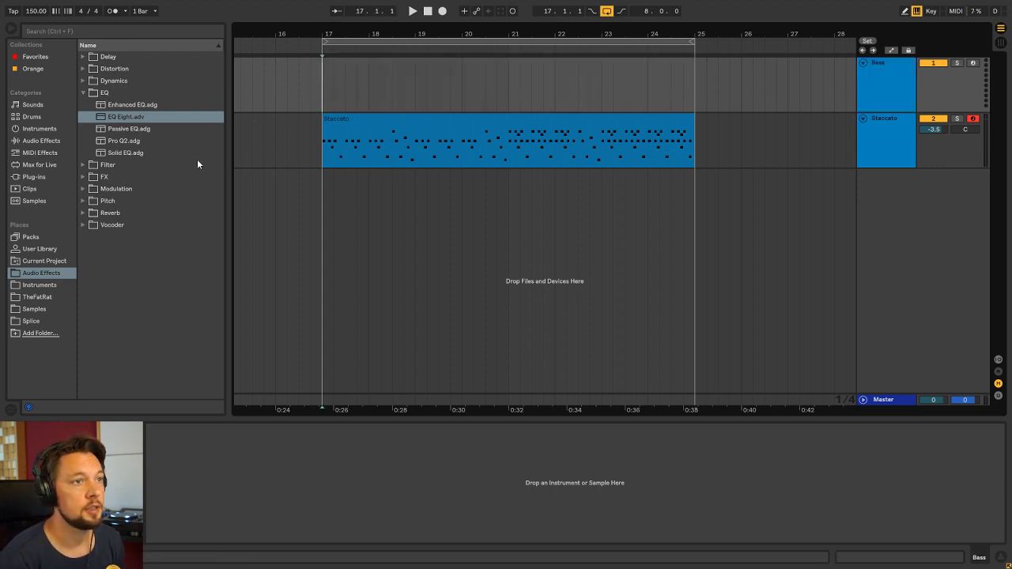
pyautogui.click(41, 285)
pyautogui.moveTo(119, 249); pyautogui.dragTo(235, 494)
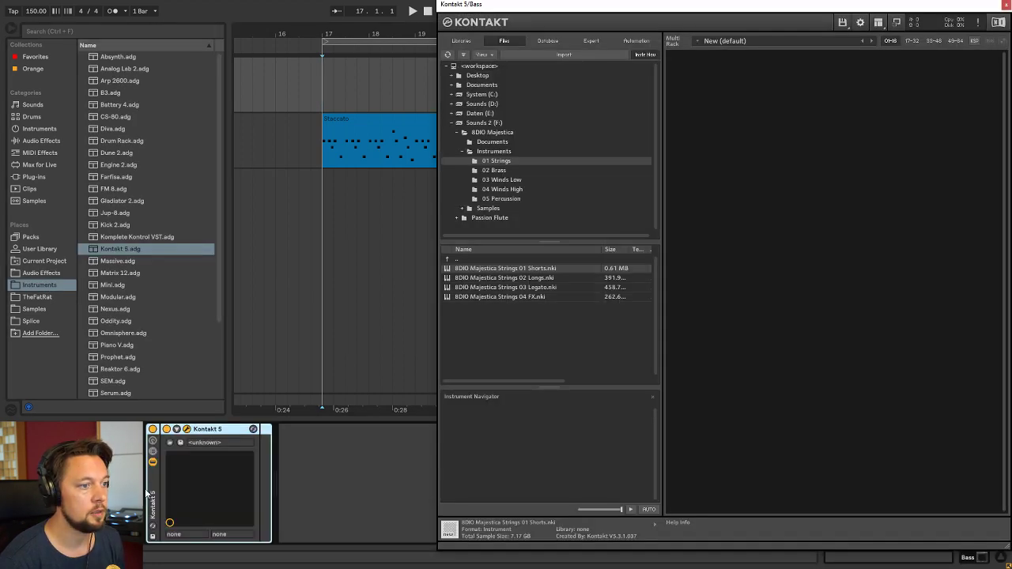
pyautogui.click(150, 492)
pyautogui.hotkey('ctrl', 'shift', 'g')
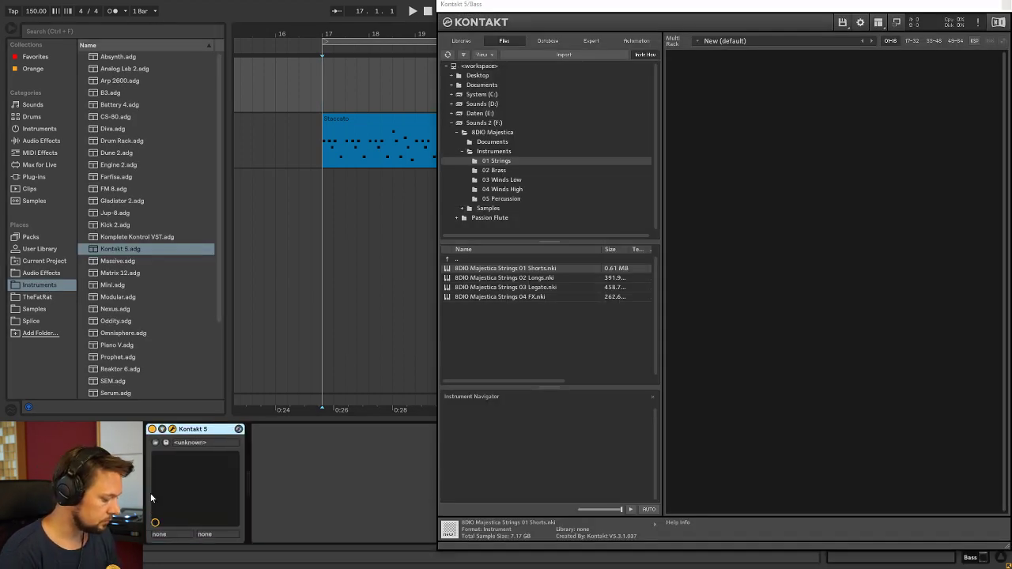
# Load 8DIO Majestica Strings 02 Longs, keep only the Power Sustains articulation enabled and selected, and close the Kontakt window
pyautogui.moveTo(545, 278); pyautogui.dragTo(784, 182)
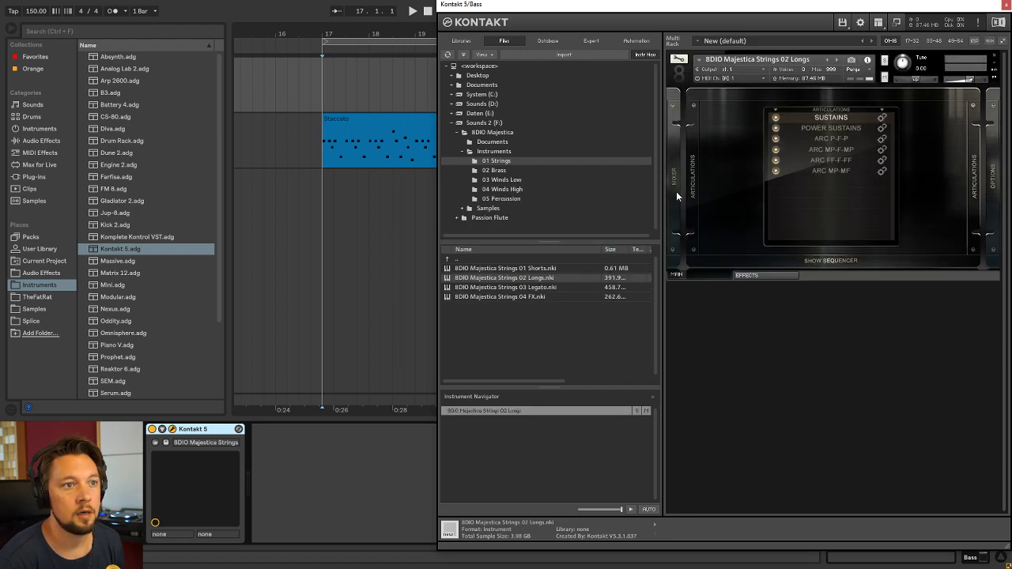
pyautogui.click(776, 117)
pyautogui.click(775, 138)
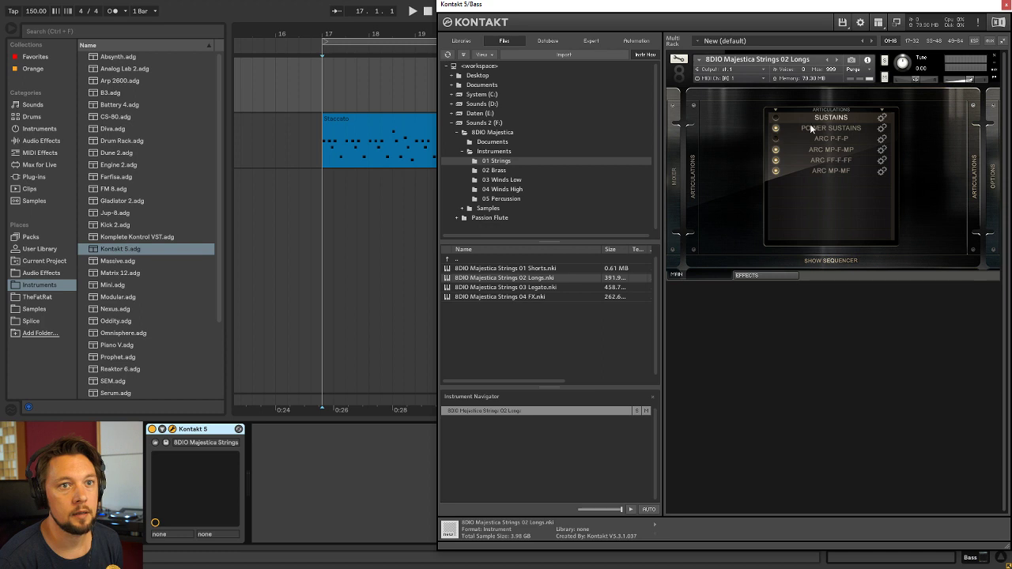
pyautogui.click(833, 128)
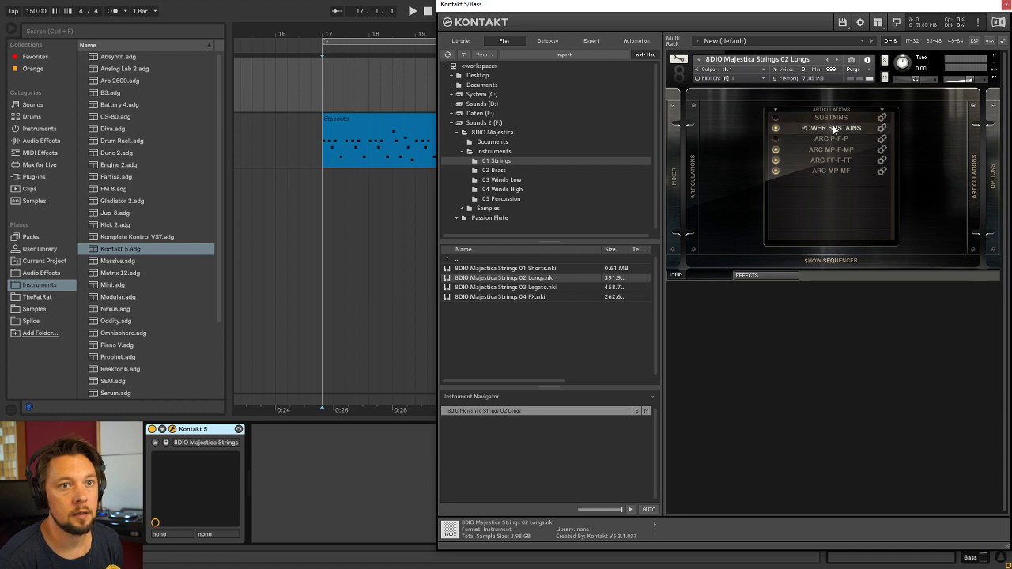
pyautogui.click(775, 170)
pyautogui.click(775, 160)
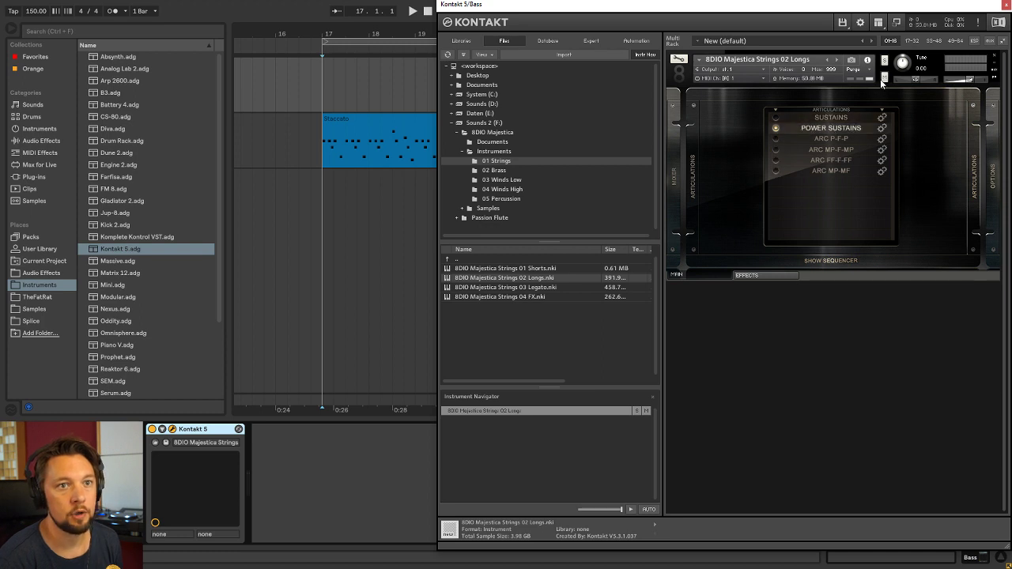
pyautogui.click(1006, 4)
# Create an eight-bar MIDI clip named Bass from bar 17 to bar 25 and preview the D1 key
pyautogui.moveTo(323, 95); pyautogui.dragTo(694, 81)
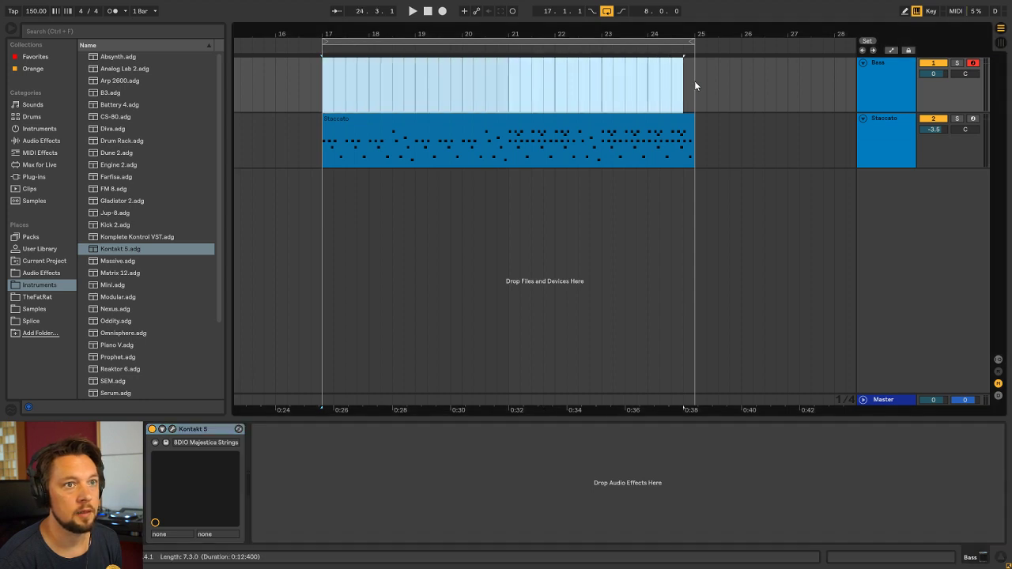
pyautogui.hotkey('ctrl', 'shift', 'm')
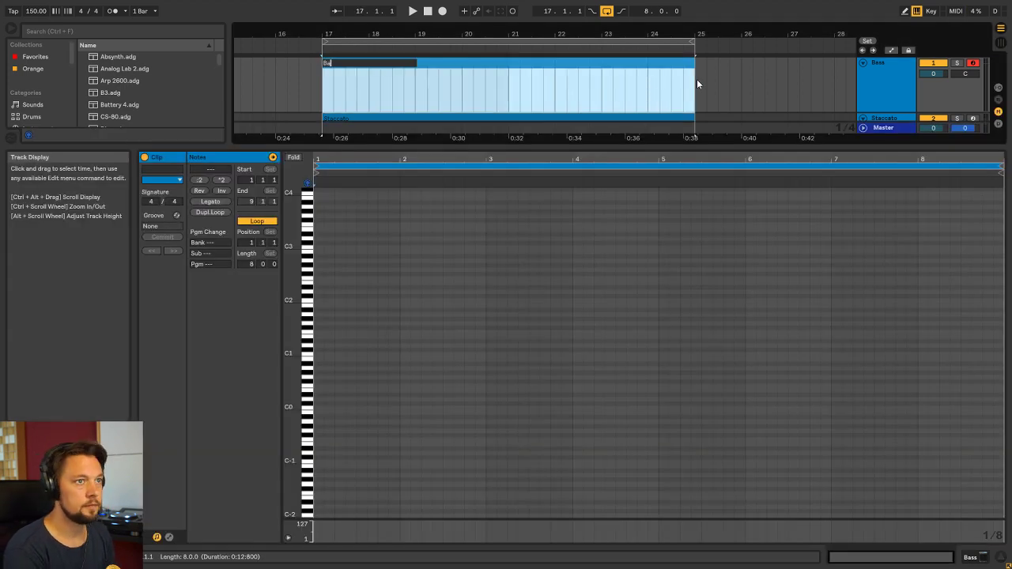
pyautogui.click(307, 348)
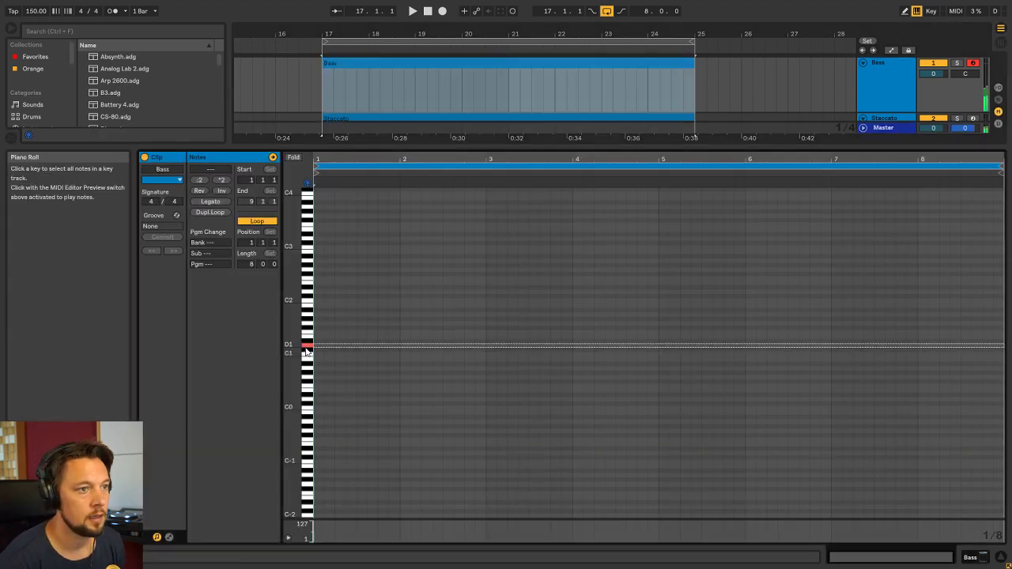
pyautogui.moveTo(292, 348); pyautogui.dragTo(320, 348)
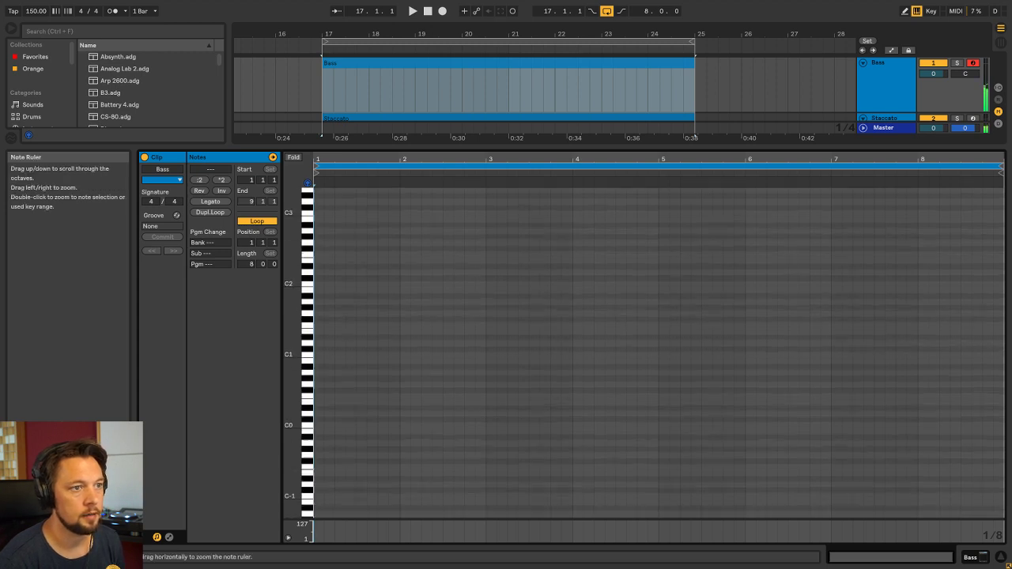
# Draw a D1 note at the start of the Bass clip, lengthen it to one and a half bars, and play it
pyautogui.doubleClick(320, 344)
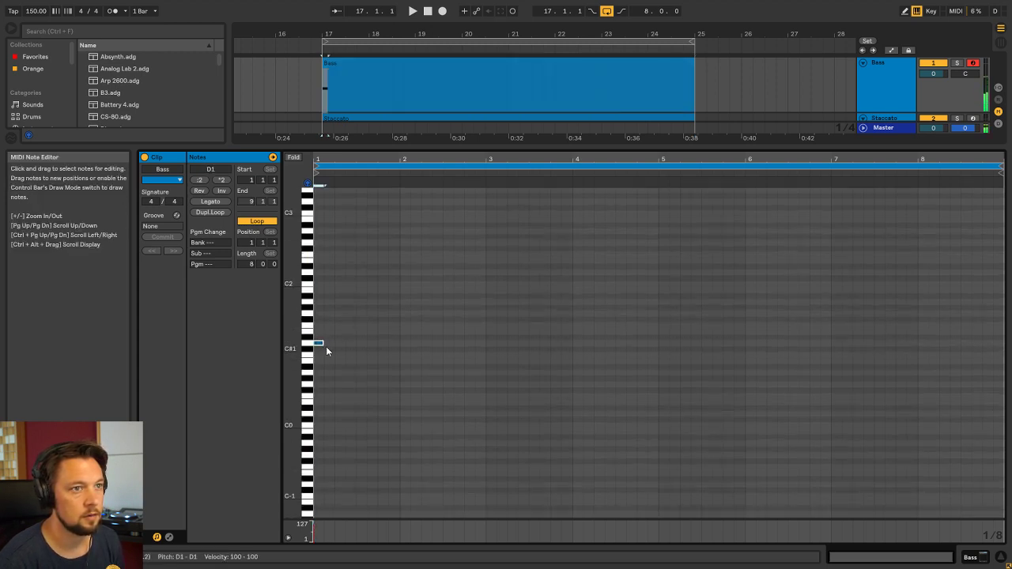
pyautogui.moveTo(326, 347); pyautogui.dragTo(443, 300)
pyautogui.press('space')
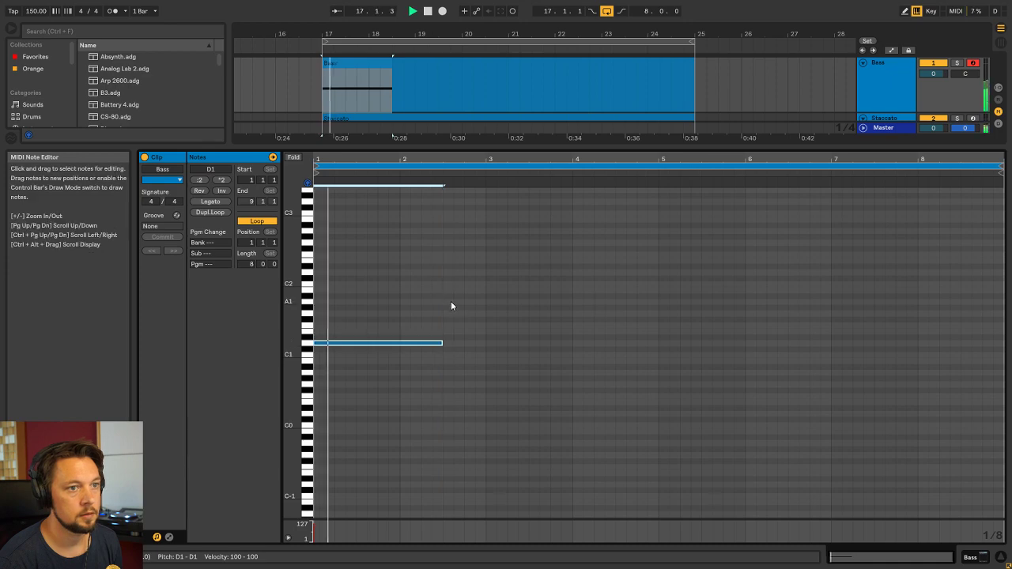
# Lower the Bass track volume to -10.3 dB during playback, then stop the loop
pyautogui.press('Tab')
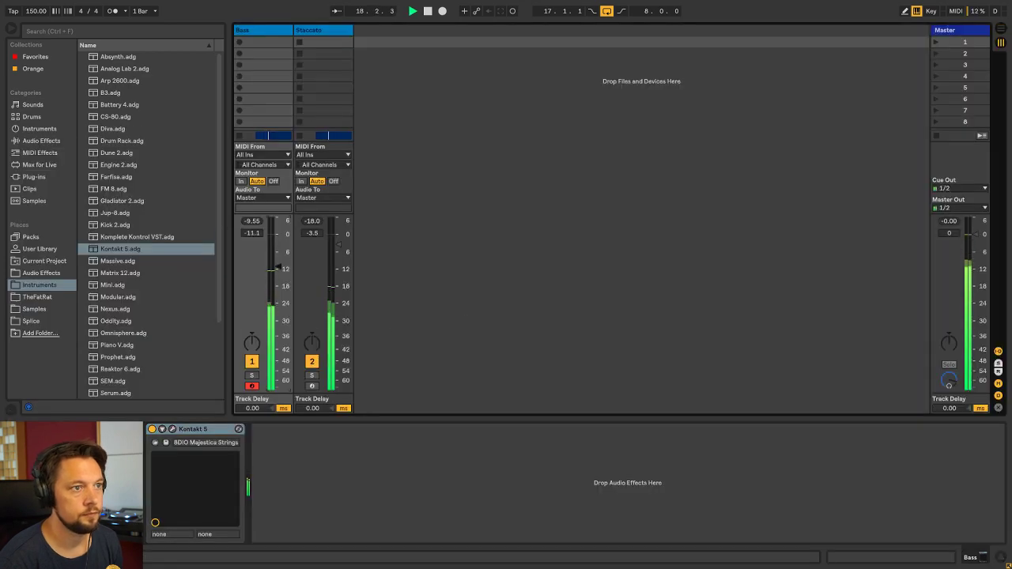
pyautogui.moveTo(278, 266); pyautogui.dragTo(278, 264)
pyautogui.press('Tab')
pyautogui.press('space')
# Duplicate the D1 note at two-bar spacing so that copies start at bars 3, 5 and 7 of the Bass clip
pyautogui.doubleClick(424, 64)
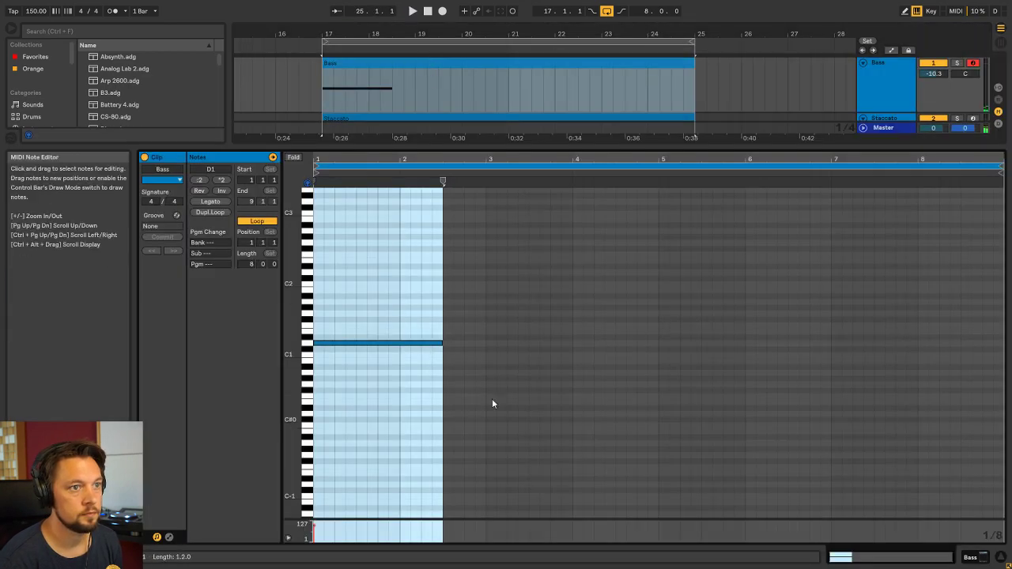
pyautogui.moveTo(481, 370); pyautogui.dragTo(312, 301)
pyautogui.hotkey('ctrl', 'd')
pyautogui.press('space')
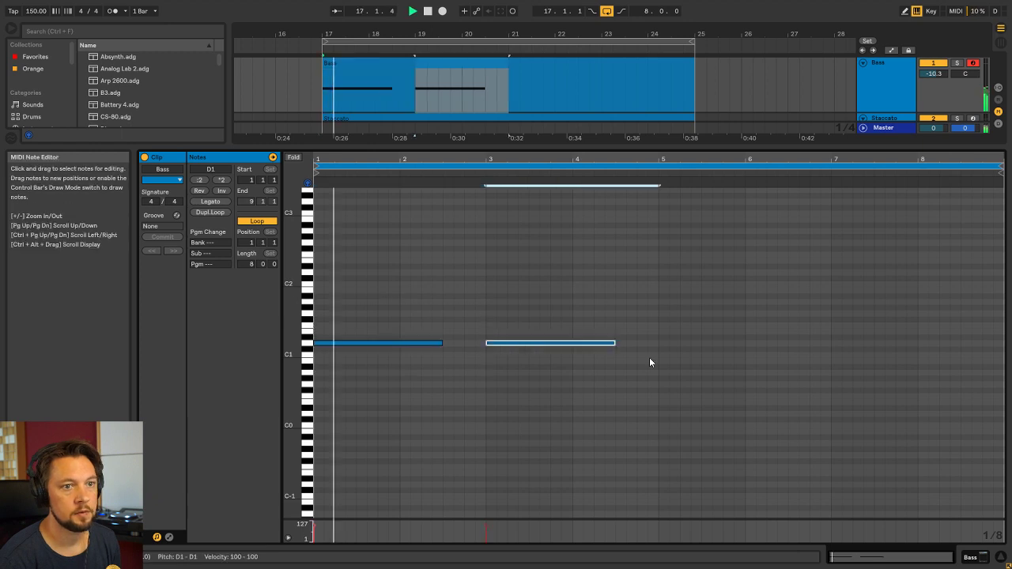
pyautogui.hotkey('ctrl', 'd')
pyautogui.hotkey('ctrl', 'd')
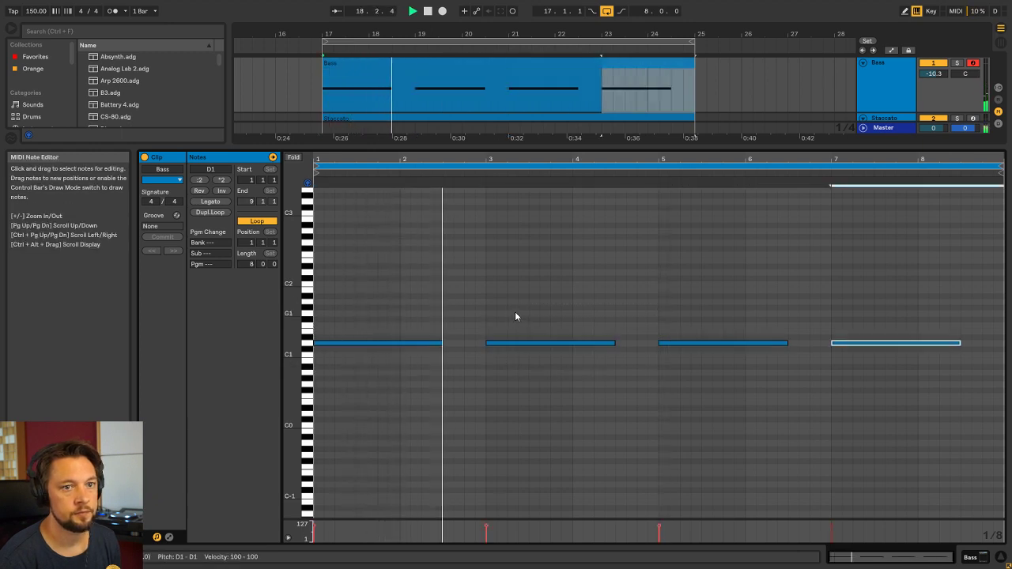
# Raise the Bass track volume to -4.7 dB while the repeated D1 notes play, and reopen the Bass clip
pyautogui.press('Tab')
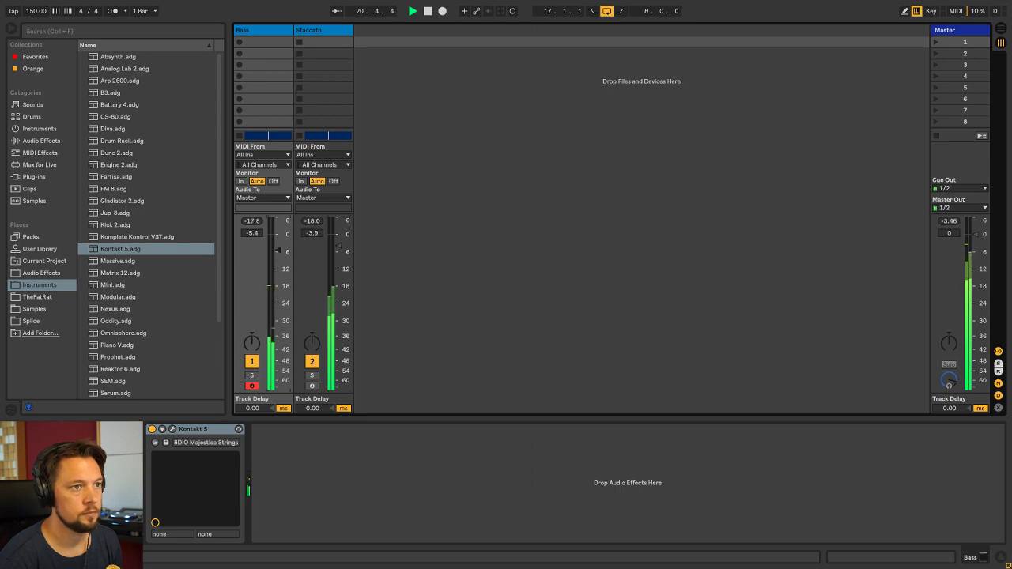
pyautogui.press('Tab')
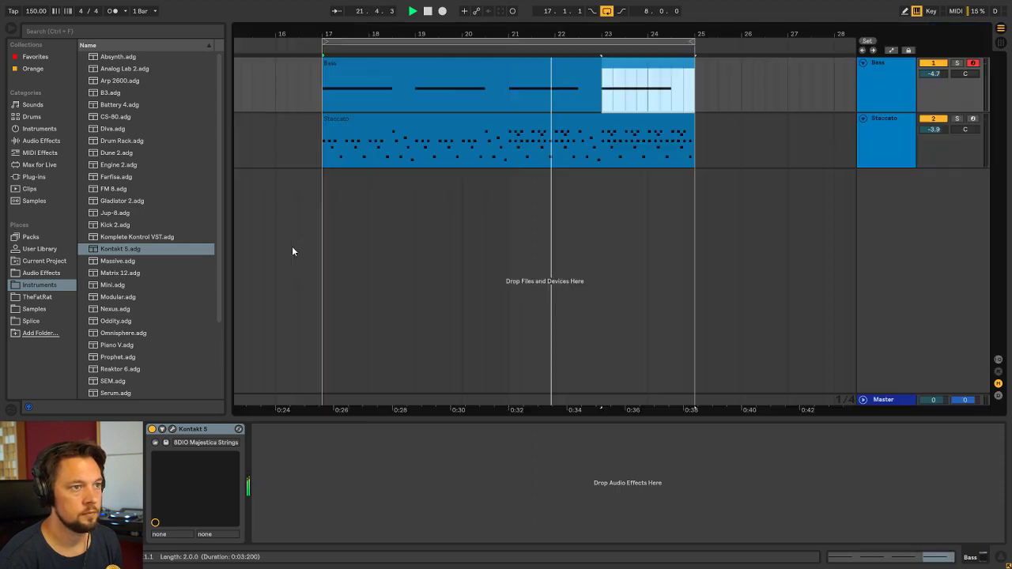
pyautogui.doubleClick(481, 66)
pyautogui.press('space')
pyautogui.moveTo(908, 378); pyautogui.dragTo(854, 315)
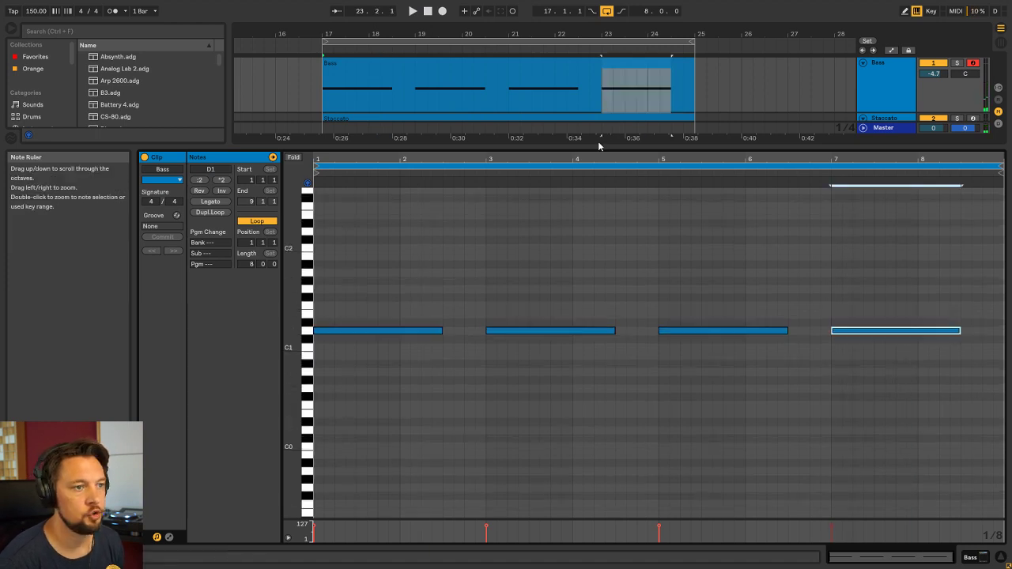
pyautogui.press('space')
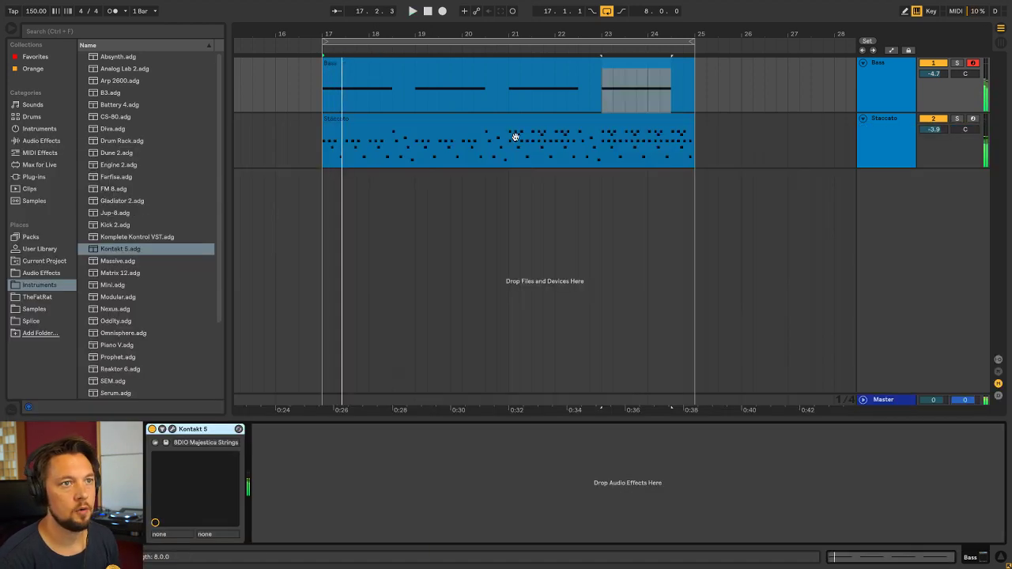
# Examine the upper harmony notes from bar 5 of the Staccato clip
pyautogui.click(508, 141)
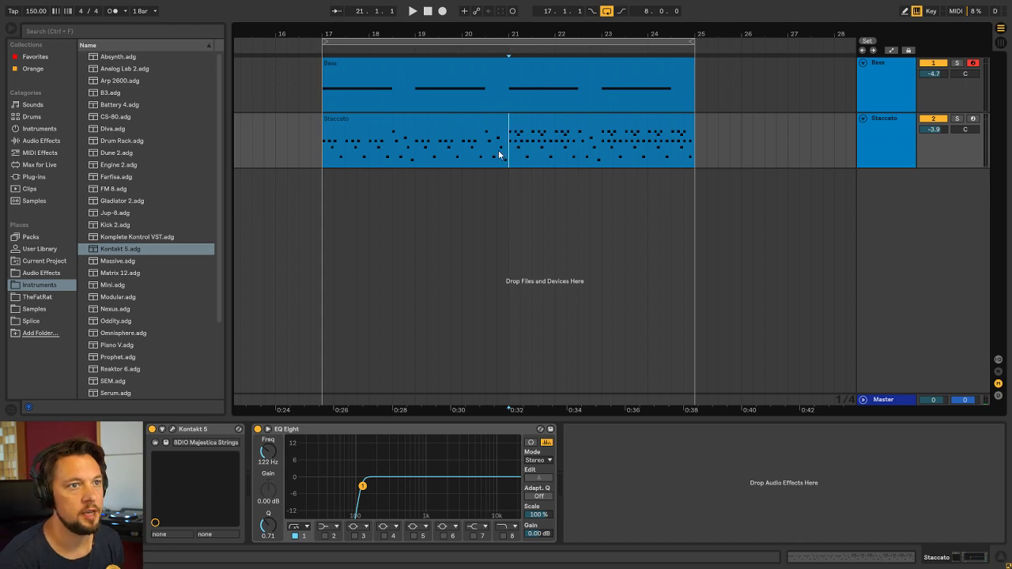
pyautogui.doubleClick(518, 123)
pyautogui.scroll(1, 659, 244)
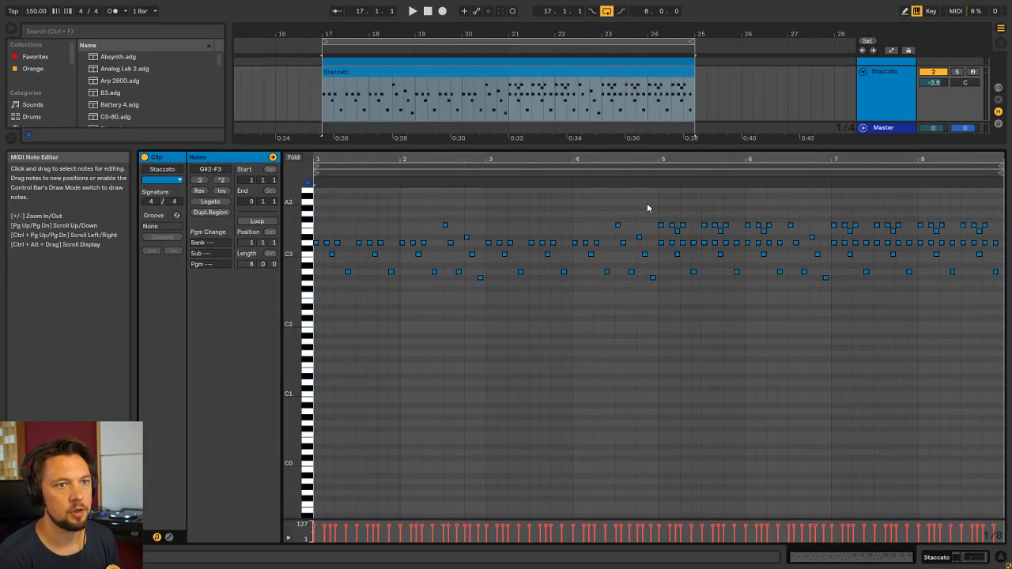
pyautogui.moveTo(645, 202); pyautogui.dragTo(766, 227)
pyautogui.hotkey('shift', 'Tab')
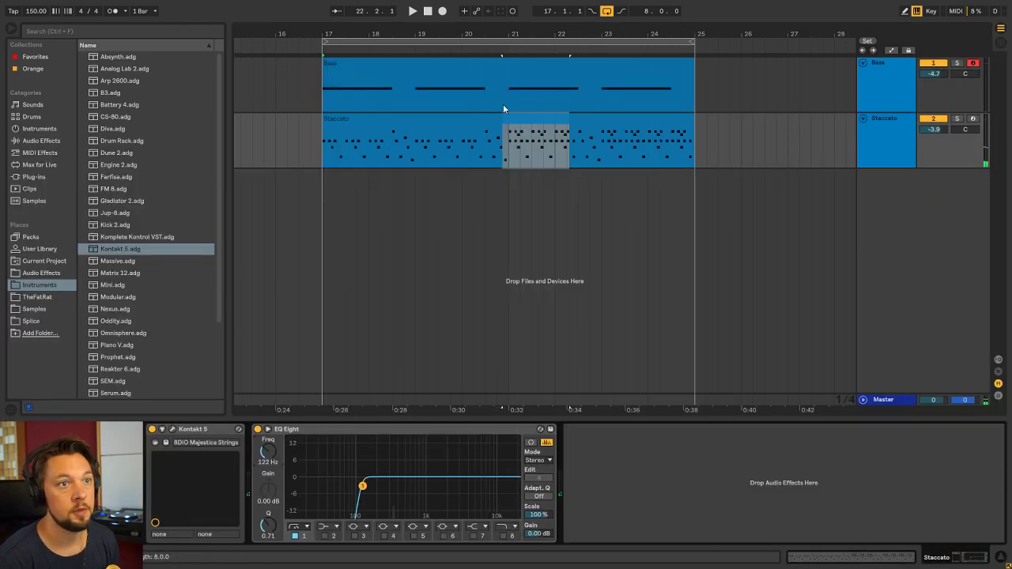
# Copy the Bass notes at bars 5 and 7 one octave down to D0, and play the loop with both tracks
pyautogui.click(498, 96)
pyautogui.doubleClick(545, 70)
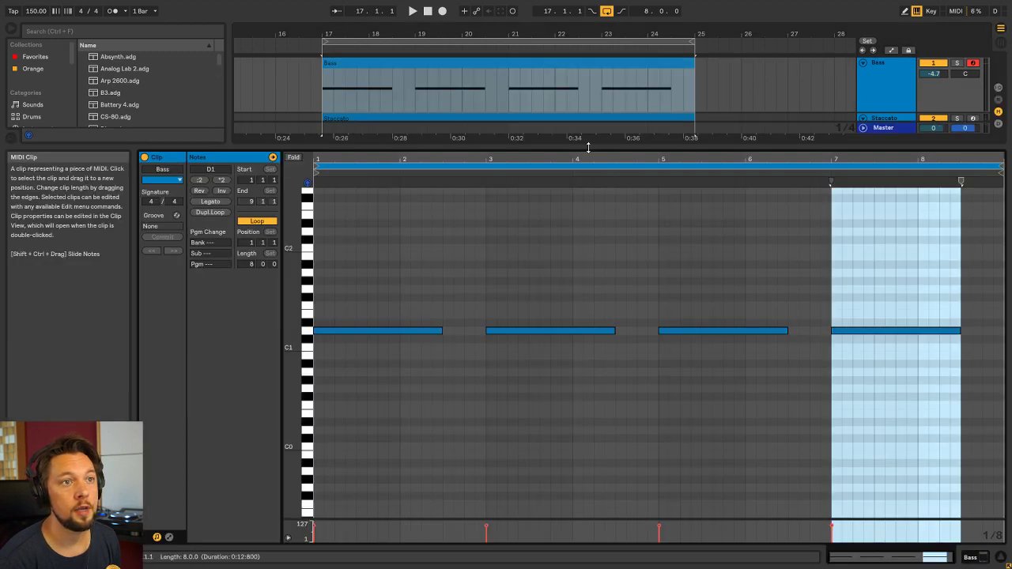
pyautogui.moveTo(928, 383)
pyautogui.mouseDown()
pyautogui.moveTo(700, 334)
pyautogui.moveTo(703, 436)
pyautogui.mouseUp()
pyautogui.click(659, 408)
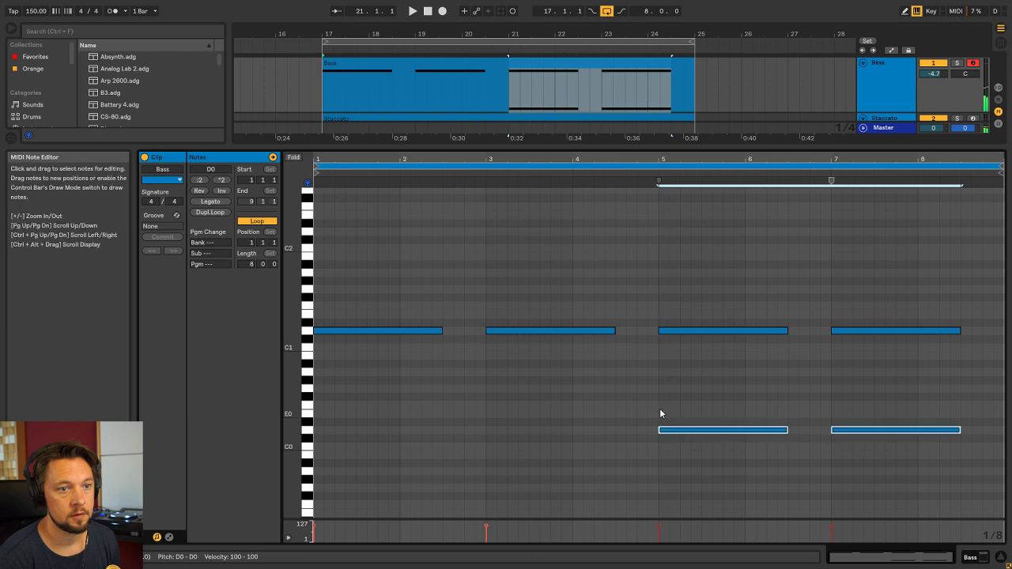
pyautogui.click(405, 71)
pyautogui.press('space')
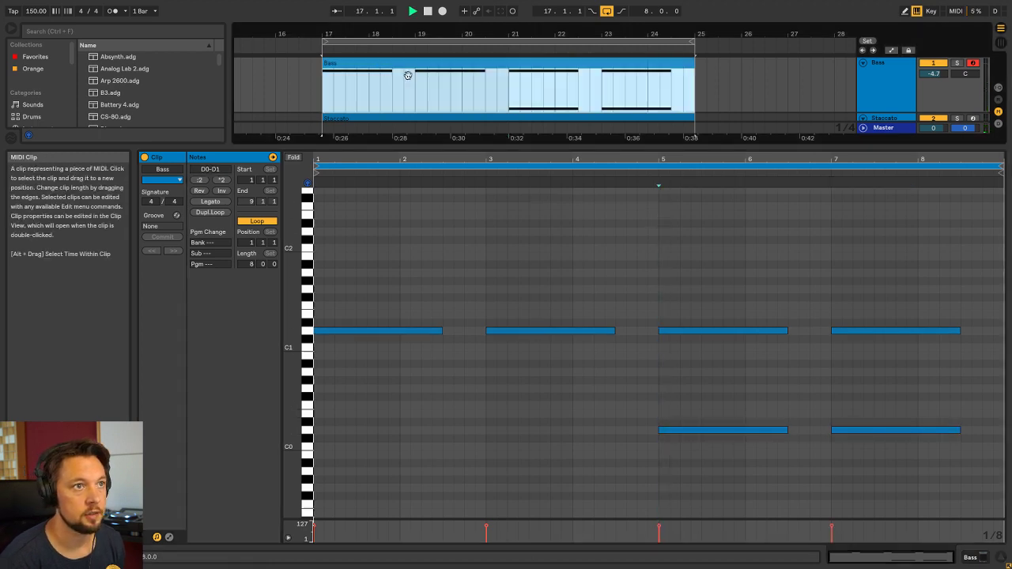
pyautogui.hotkey('shift', 'Tab')
pyautogui.click(407, 71)
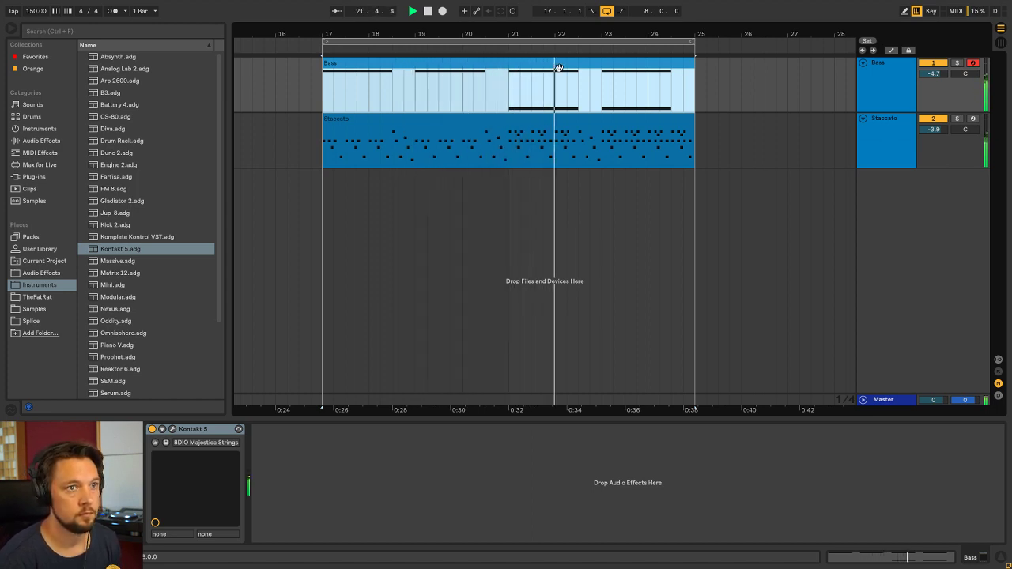
# Rework the Bass octave notes from bar 7 into A#0/A#1 and G0/G1 for three beats each, and A0/A1 until bar 9, and audition them
pyautogui.doubleClick(406, 71)
pyautogui.press('space')
pyautogui.moveTo(899, 487); pyautogui.dragTo(910, 267)
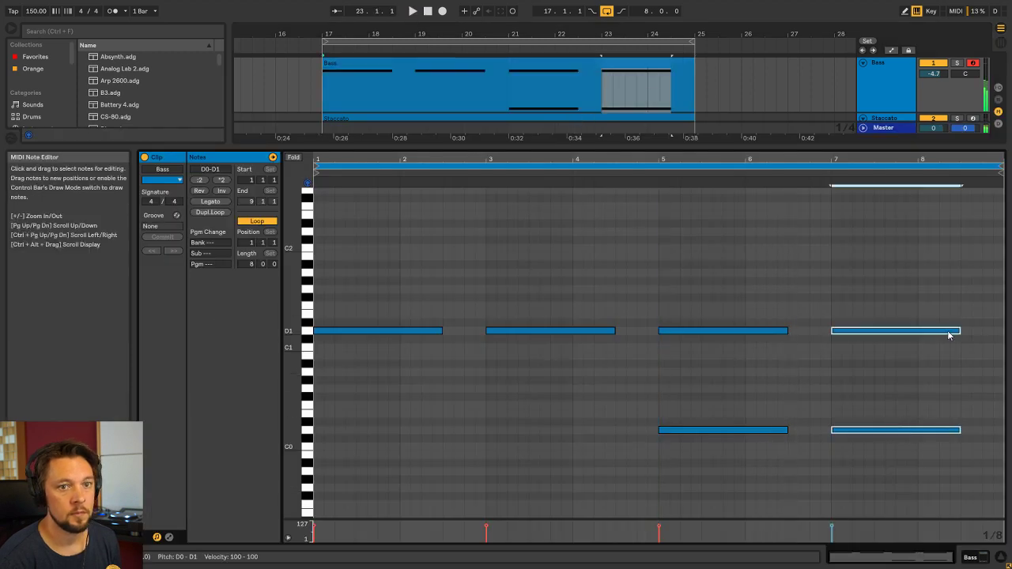
pyautogui.moveTo(960, 331); pyautogui.dragTo(997, 355)
pyautogui.moveTo(1000, 420); pyautogui.dragTo(1000, 420)
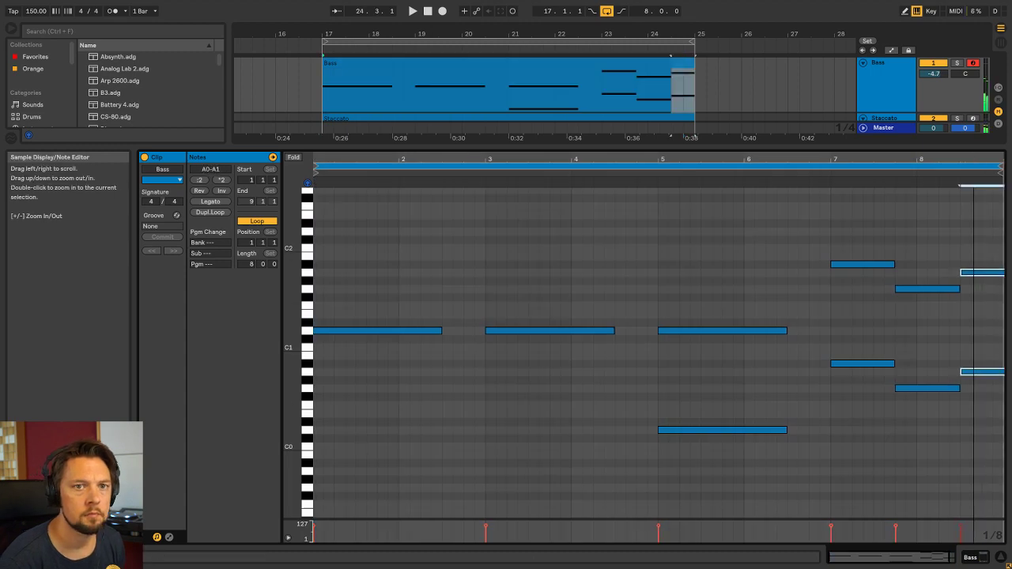
pyautogui.moveTo(972, 159); pyautogui.dragTo(973, 151)
pyautogui.moveTo(1002, 273); pyautogui.dragTo(982, 273)
pyautogui.click(816, 174)
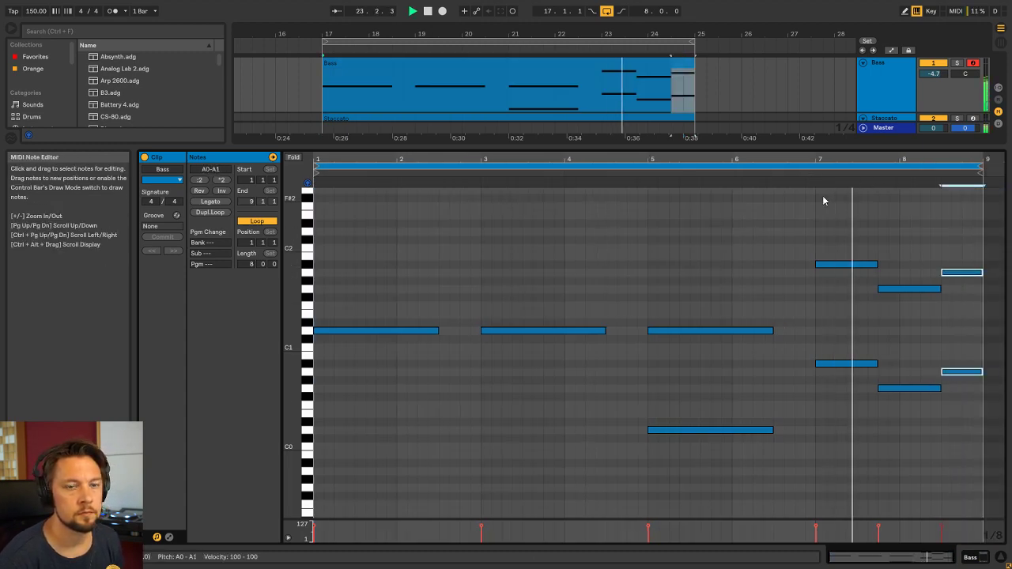
# Set the Bass track volume to -4.6 dB and the Staccato track volume to -4.8 dB while the loop plays
pyautogui.hotkey('shift', 'Tab')
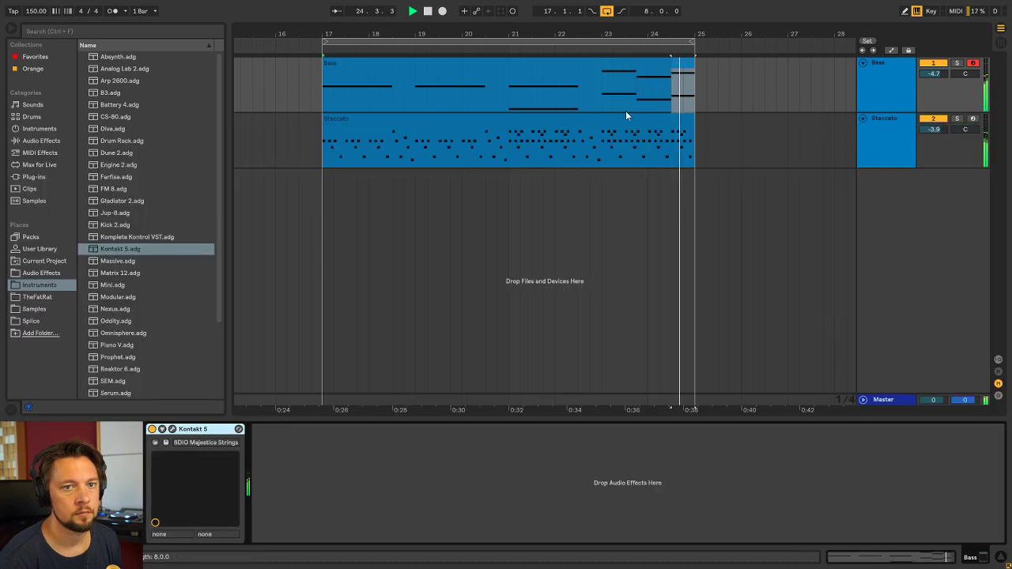
pyautogui.click(559, 60)
pyautogui.press('Tab')
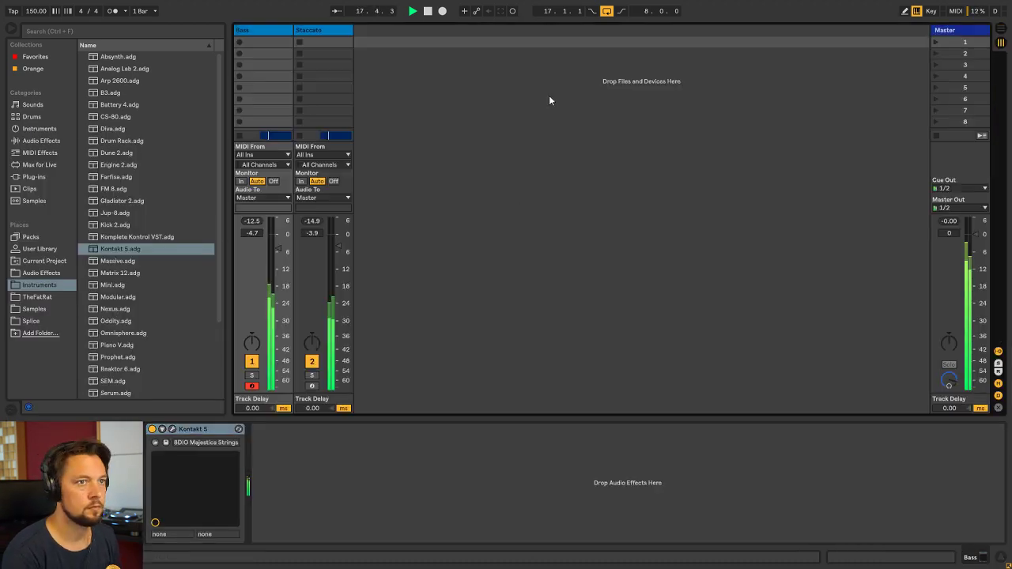
pyautogui.moveTo(277, 249)
pyautogui.mouseDown()
pyautogui.moveTo(336, 249)
pyautogui.moveTo(279, 247)
pyautogui.mouseUp()
pyautogui.press('Tab')
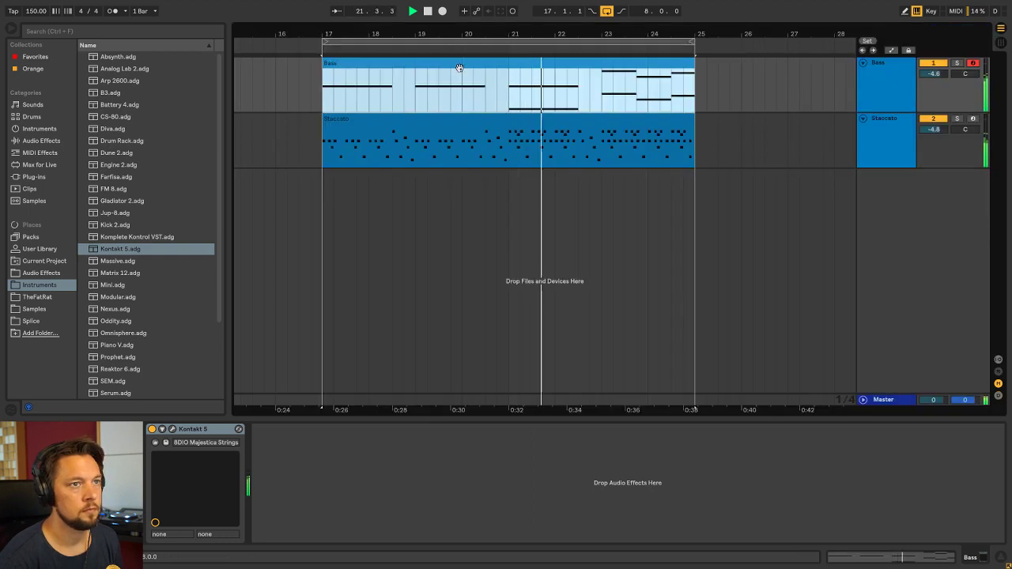
# Stop playback and add the EQ Eight audio effect preset to the Bass track after Kontakt 5
pyautogui.click(901, 69)
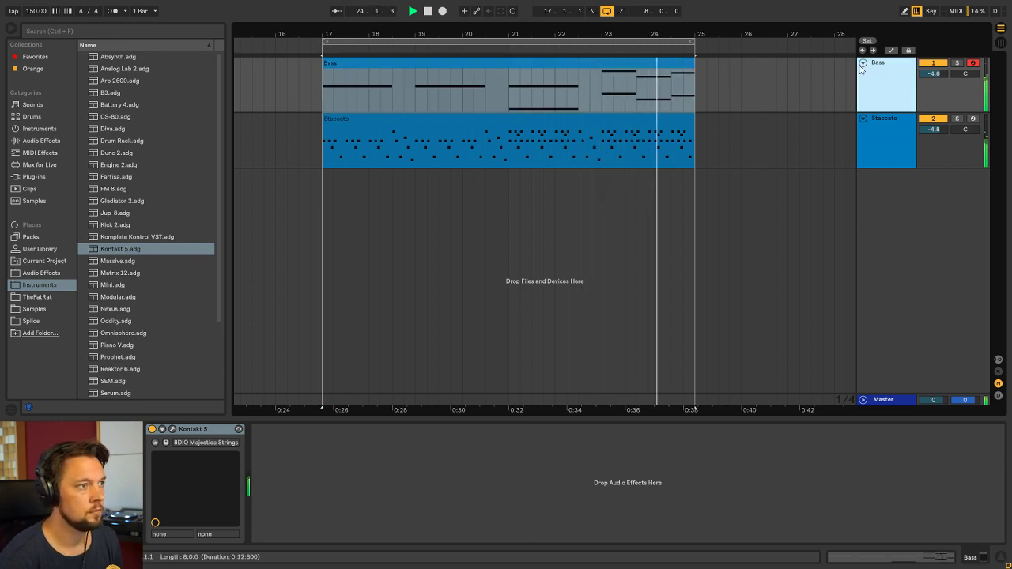
pyautogui.click(634, 60)
pyautogui.click(884, 75)
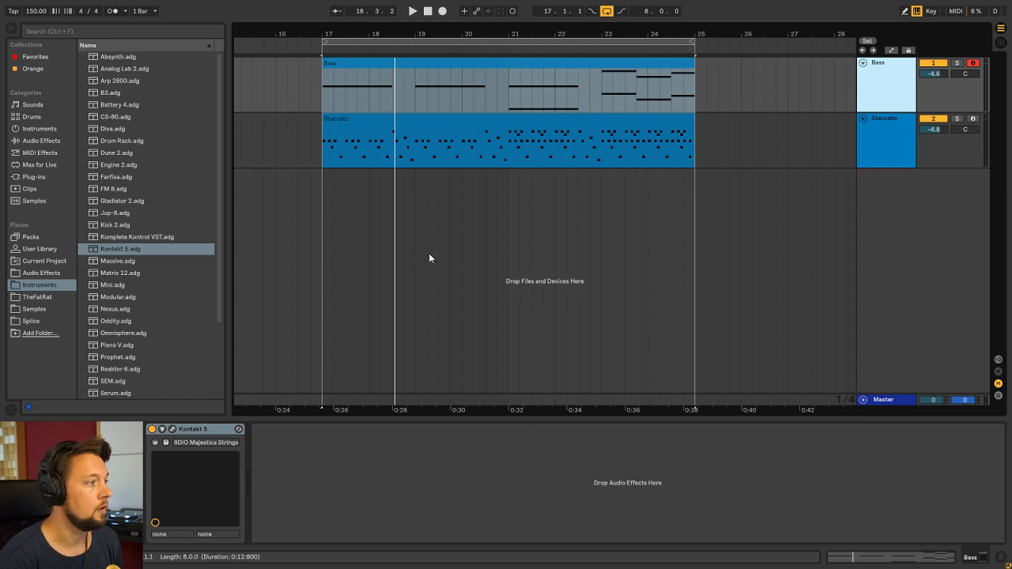
pyautogui.click(375, 60)
pyautogui.click(890, 65)
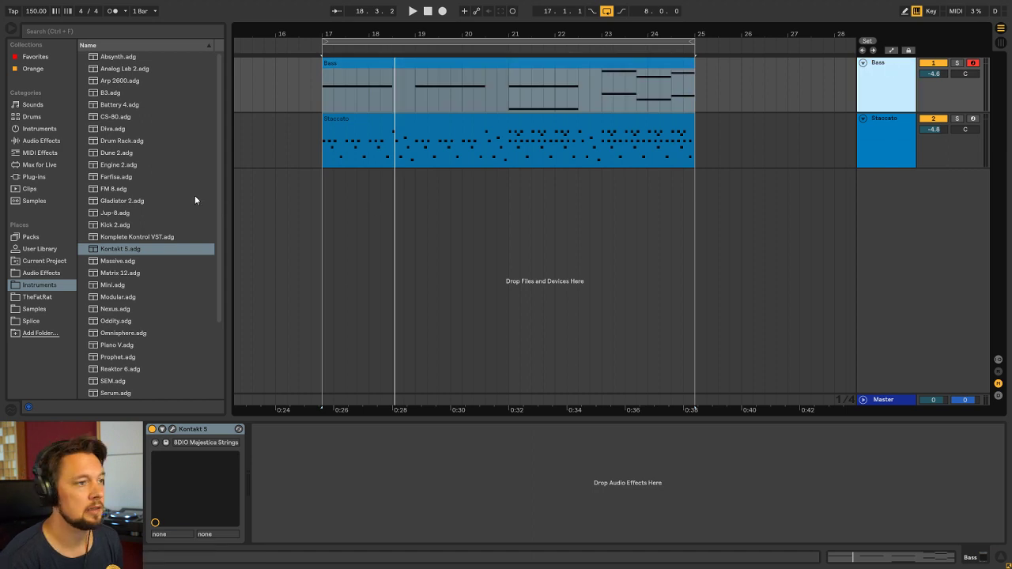
pyautogui.click(54, 272)
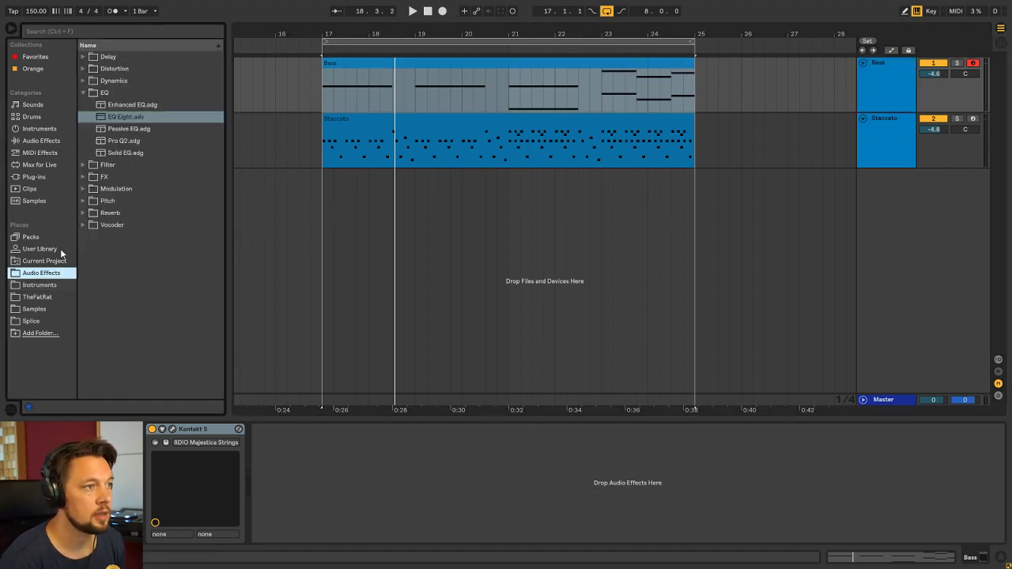
pyautogui.doubleClick(135, 117)
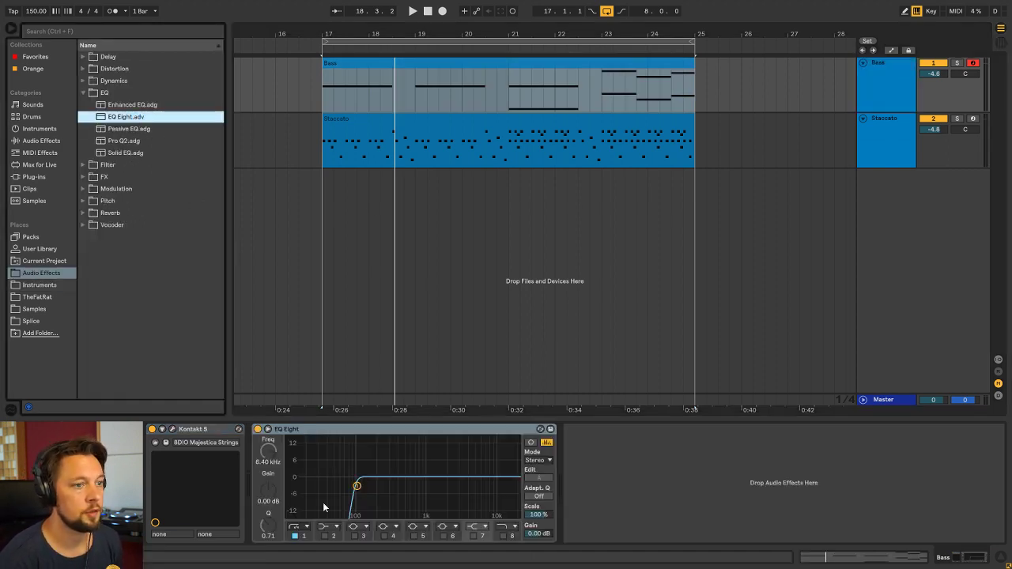
# Set the Bass track's EQ Eight low-cut band 1 to 48.9 Hz, checking the spectrum with the band bypassed, and leave it enabled
pyautogui.click(294, 536)
pyautogui.press('space')
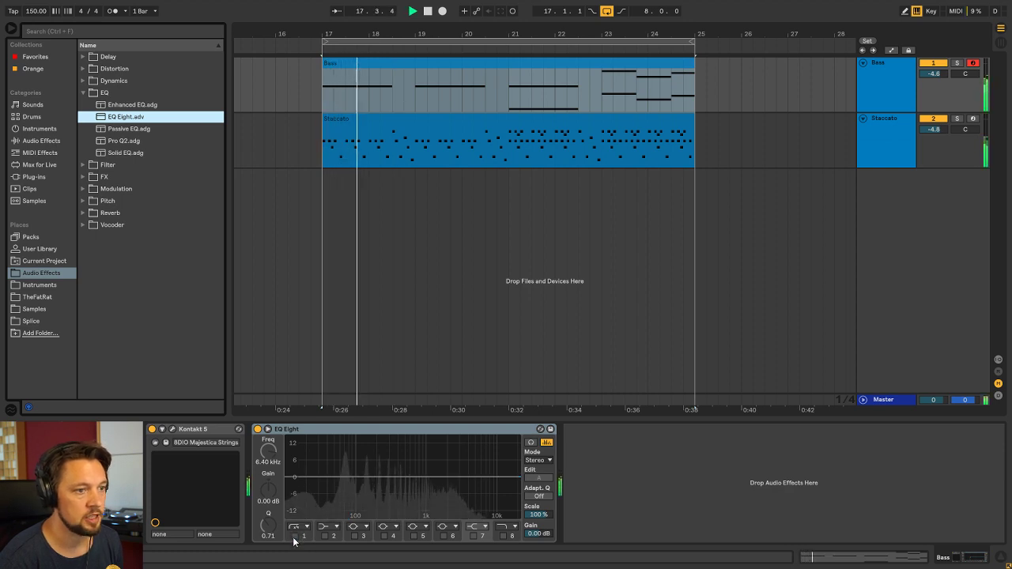
pyautogui.moveTo(268, 451); pyautogui.dragTo(268, 466)
pyautogui.press('space')
pyautogui.click(296, 536)
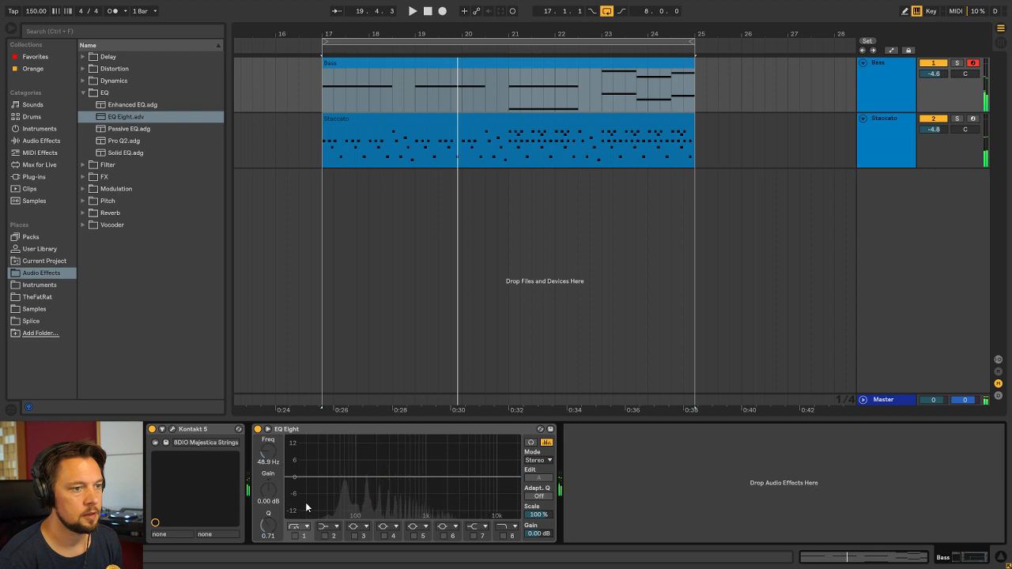
pyautogui.press('space')
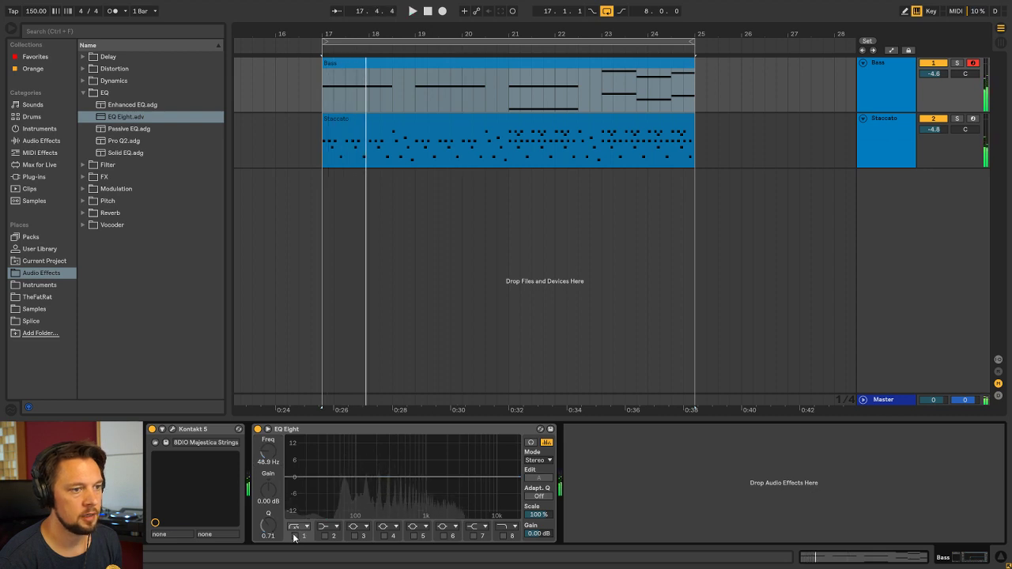
pyautogui.click(294, 536)
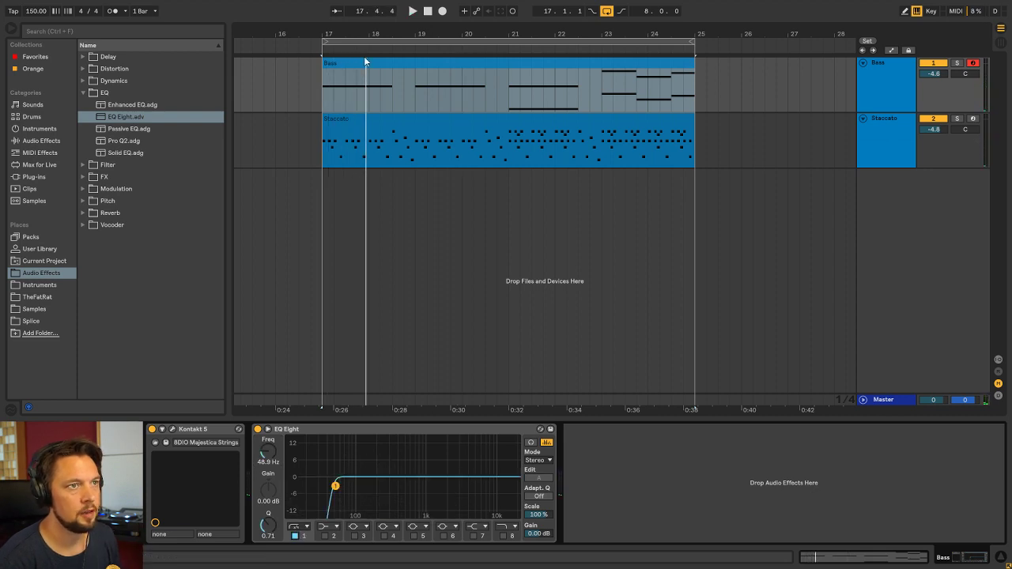
# Play the start of the loop to check the filtered bass together with the staccato part
pyautogui.click(363, 66)
pyautogui.press('space')
pyautogui.click(881, 71)
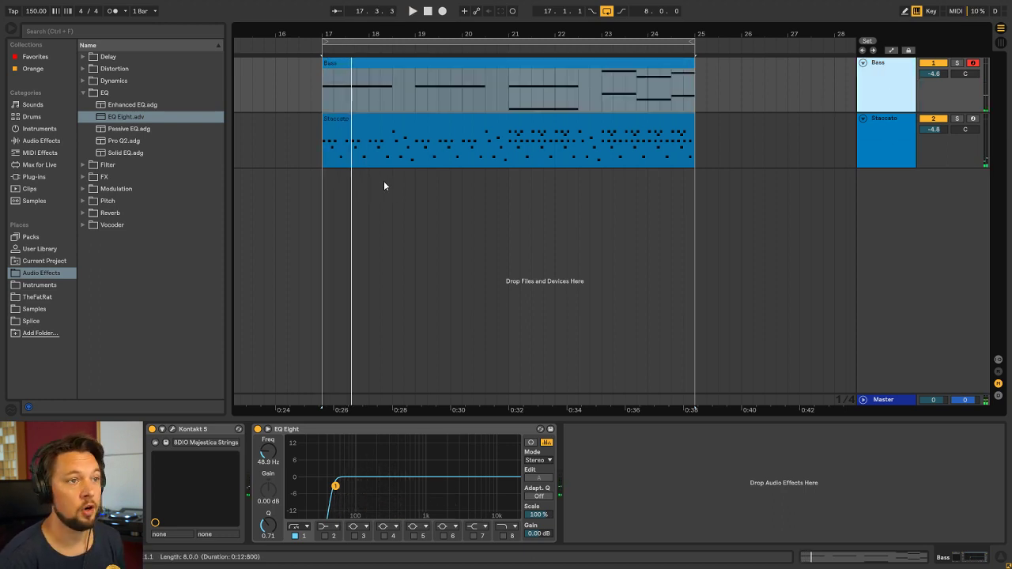
pyautogui.click(427, 147)
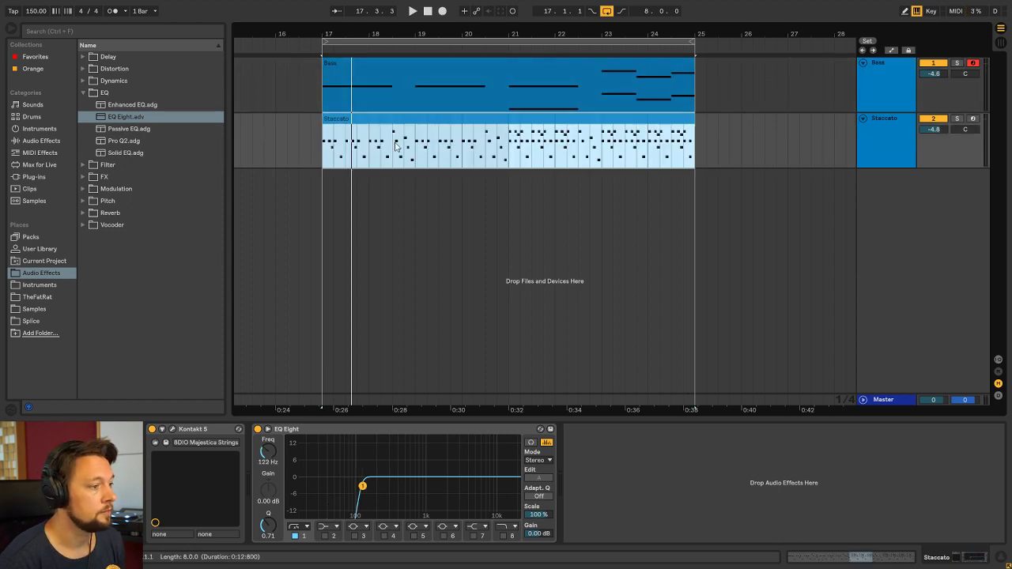
pyautogui.click(469, 79)
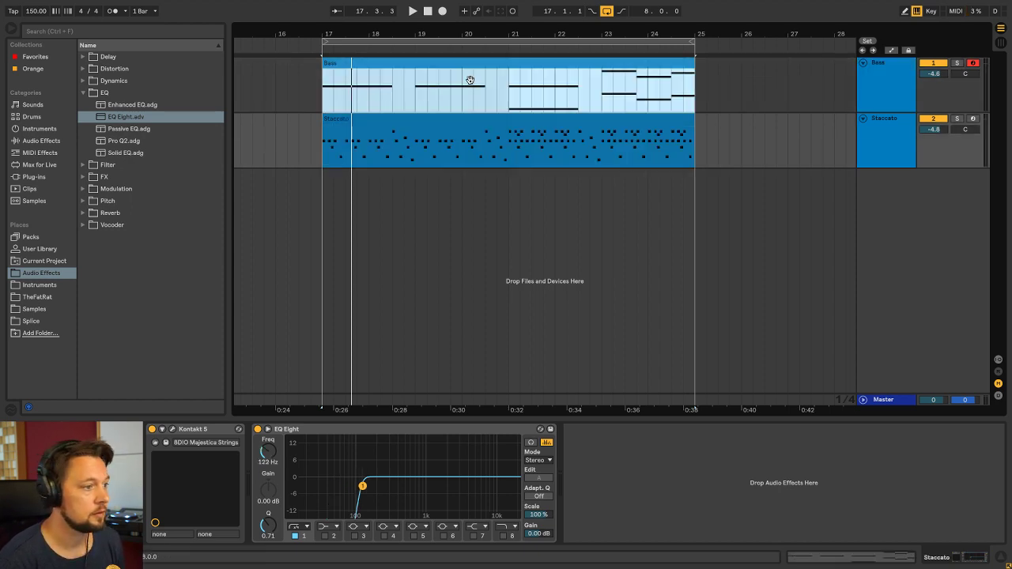
# Insert a new MIDI track, name it Kick and move it above the Bass track
pyautogui.click(877, 73)
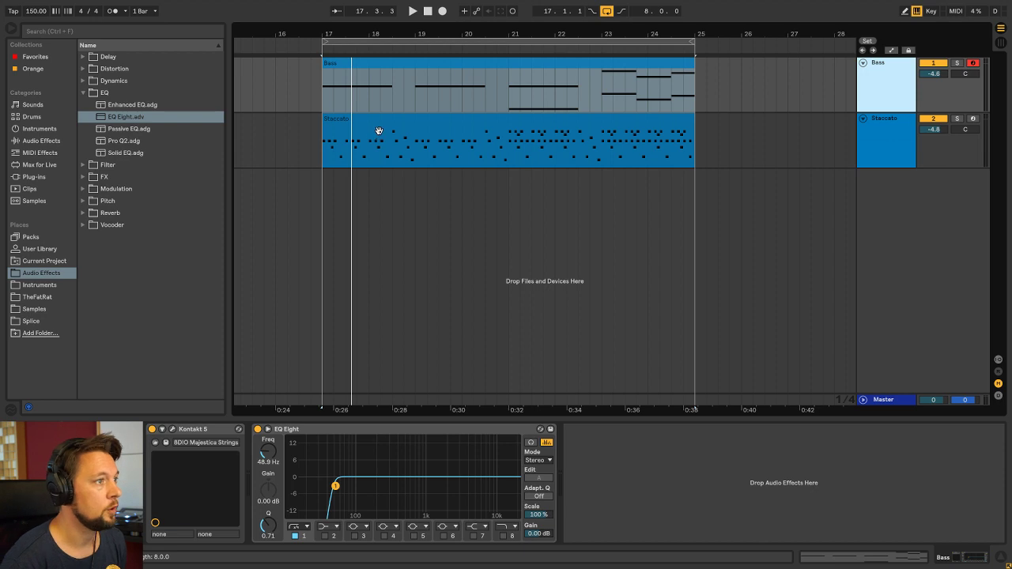
pyautogui.click(456, 124)
pyautogui.click(447, 67)
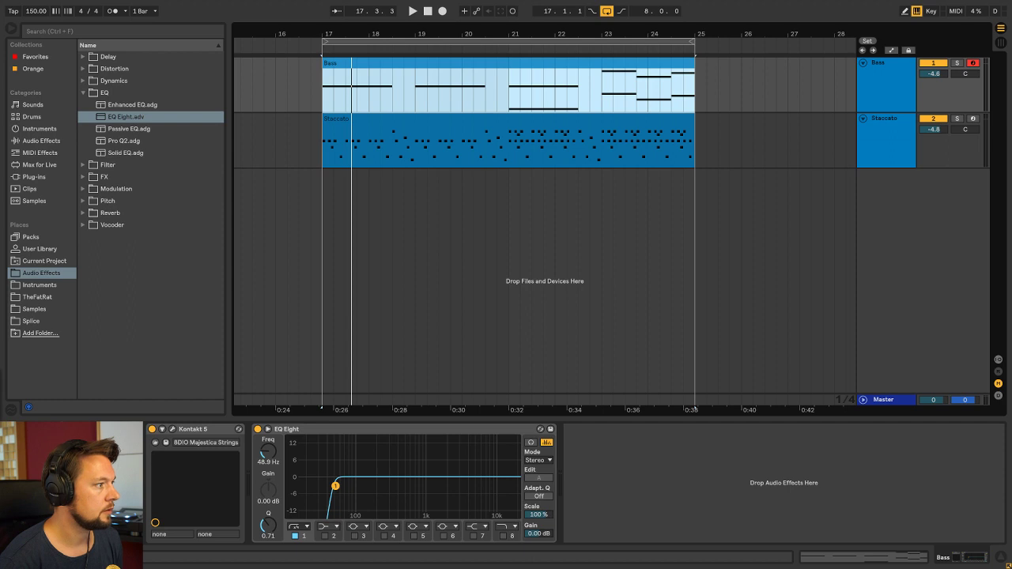
pyautogui.click(903, 72)
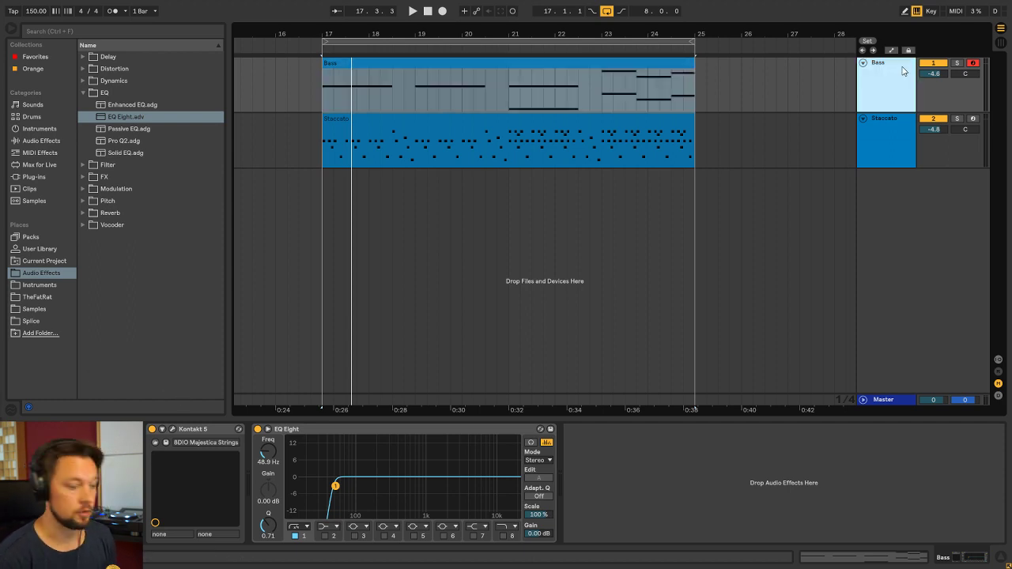
pyautogui.hotkey('ctrl', 'shift', 't')
pyautogui.hotkey('ctrl', 'r')
pyautogui.write('Ki')
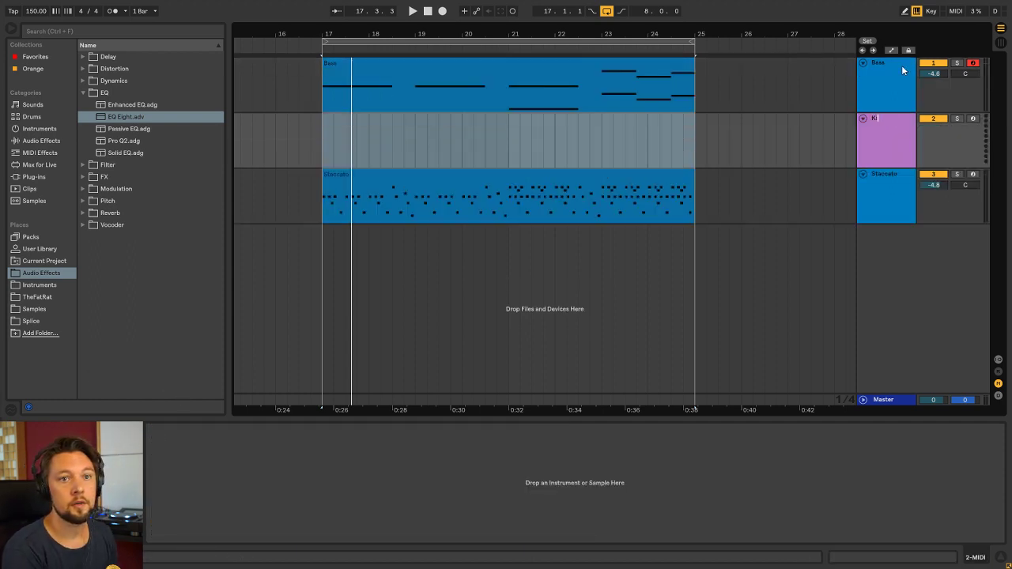
pyautogui.write('ck')
pyautogui.press('Return')
pyautogui.moveTo(887, 135); pyautogui.dragTo(888, 81)
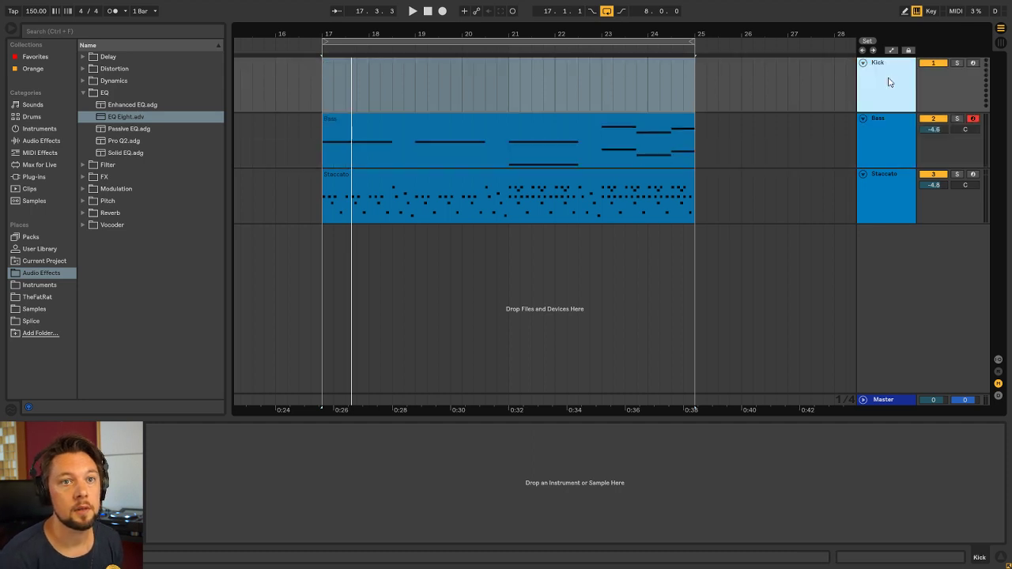
# Mute the Bass and Staccato tracks and load the Simpler instrument preset onto the Kick track
pyautogui.click(938, 118)
pyautogui.click(937, 174)
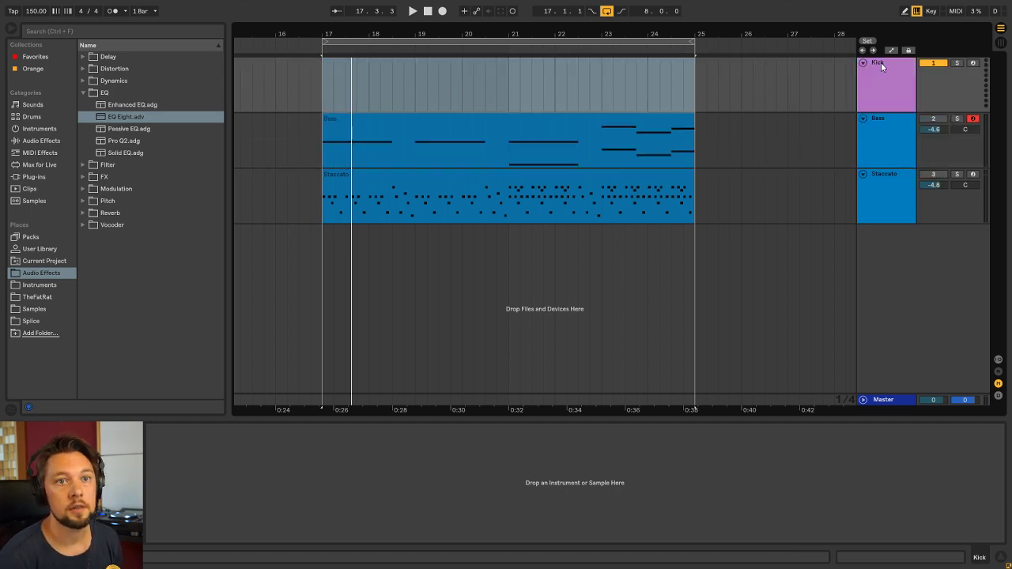
pyautogui.click(882, 66)
pyautogui.click(47, 286)
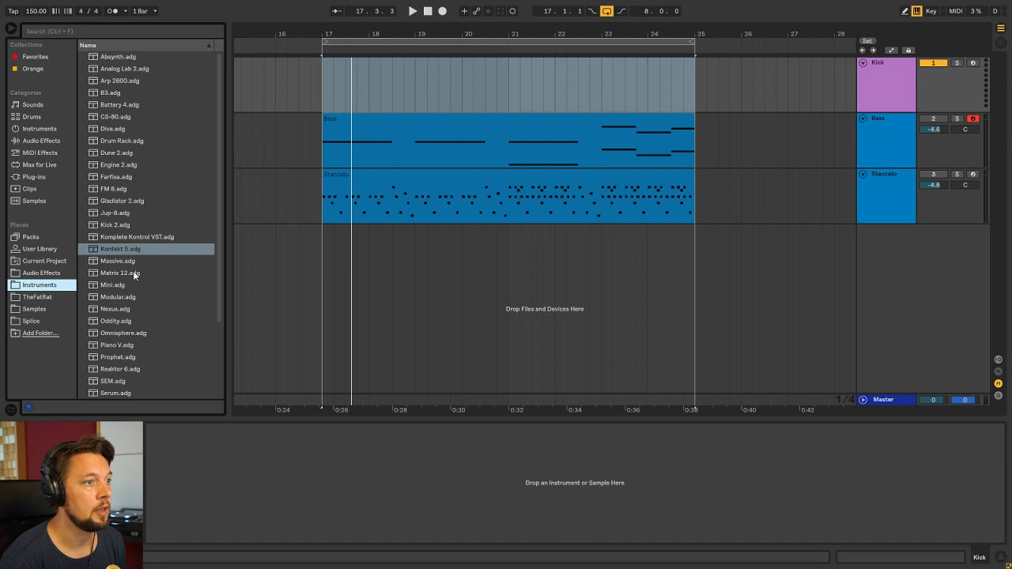
pyautogui.scroll(-4, 136, 276)
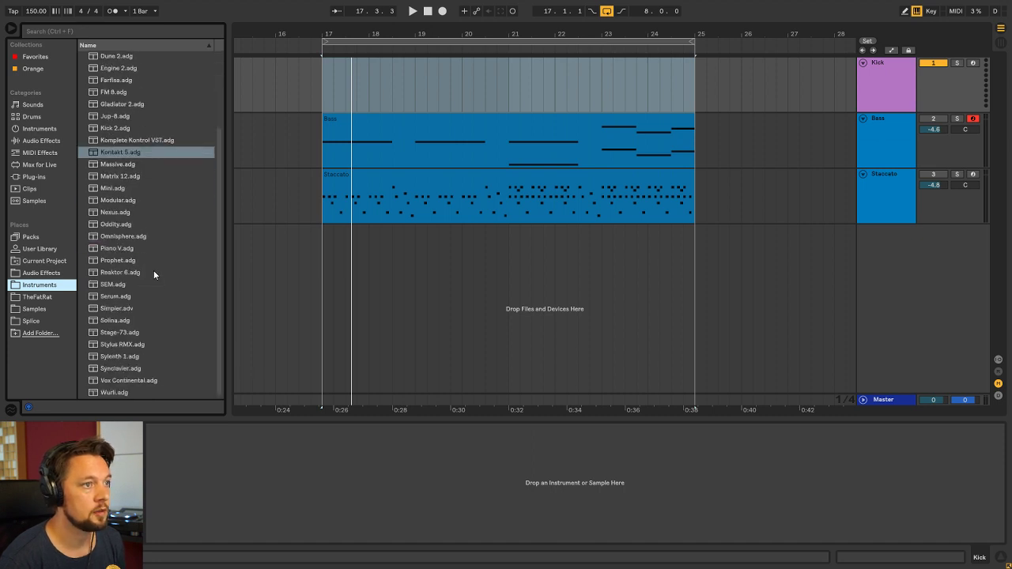
pyautogui.click(125, 310)
pyautogui.press('Return')
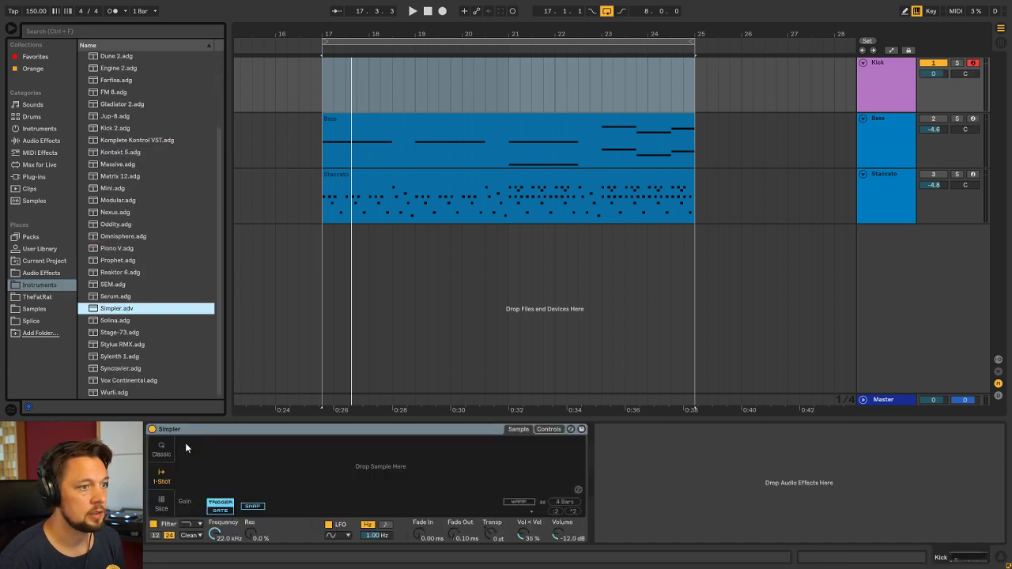
# Reactivate the Bass and Staccato tracks and play the start of the loop, briefly soloing the Bass track
pyautogui.click(320, 97)
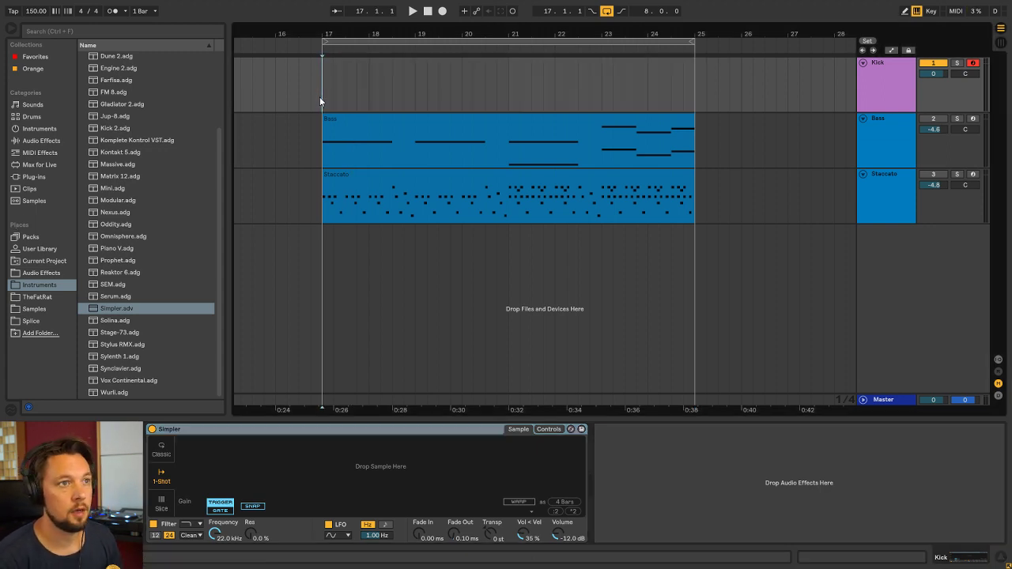
pyautogui.click(353, 124)
pyautogui.click(936, 161)
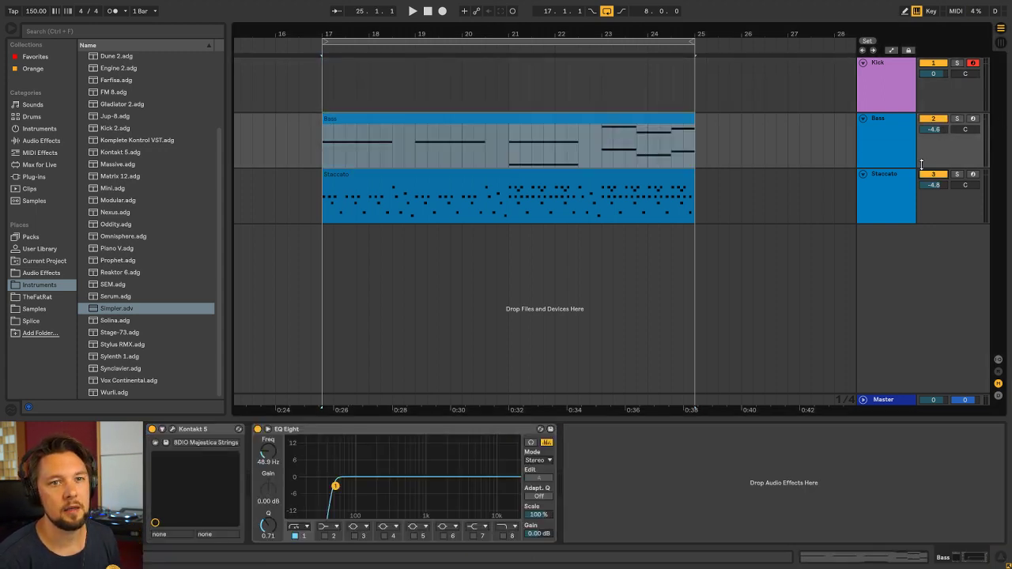
pyautogui.click(425, 122)
pyautogui.click(956, 119)
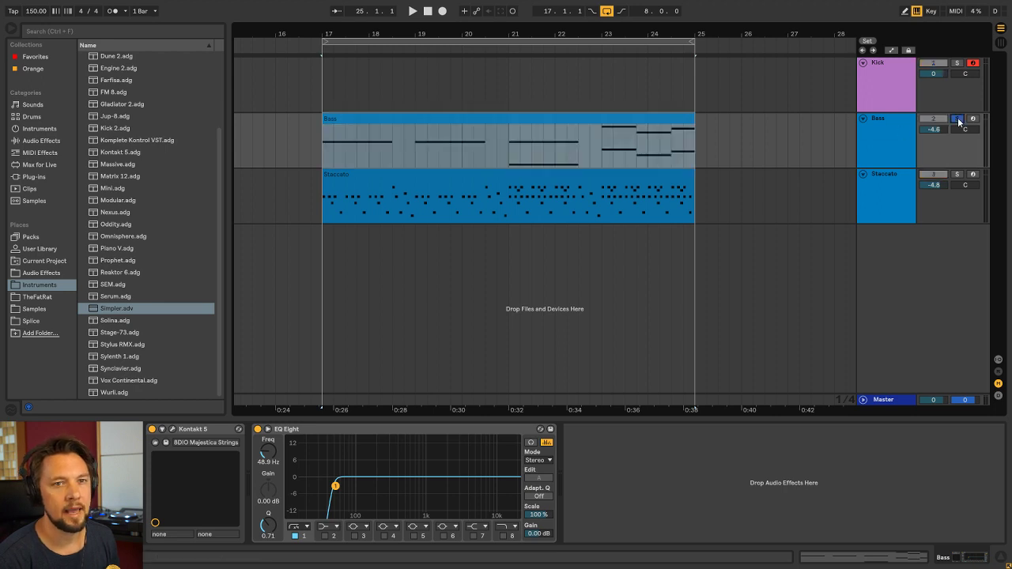
pyautogui.press('space')
pyautogui.press('space')
pyautogui.click(956, 120)
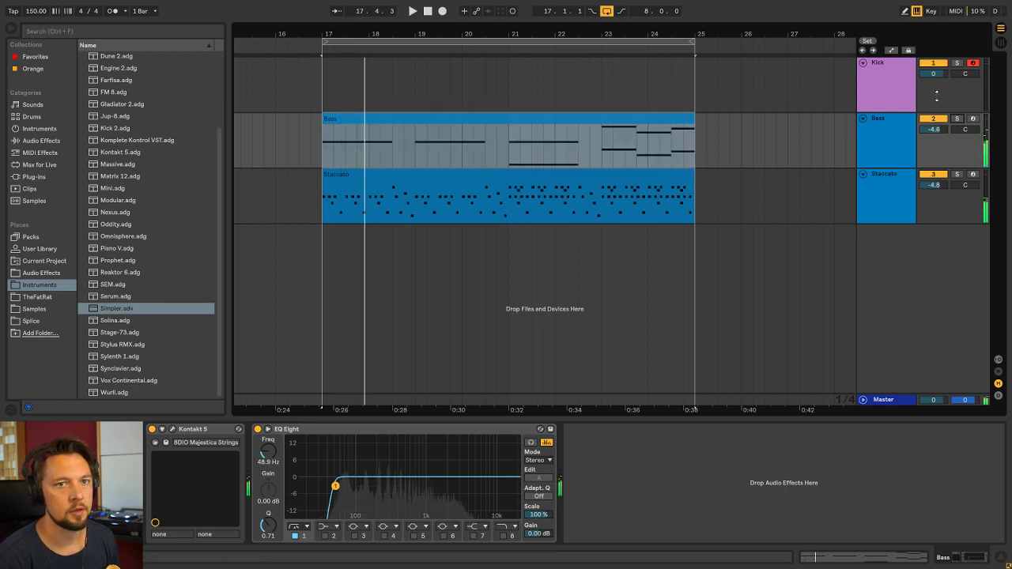
# With the Kick track selected, search the Splice samples for "jpgc" and expand the josh pan x Gill Chang - Childhood Vol. 1 pack
pyautogui.click(886, 73)
pyautogui.click(325, 100)
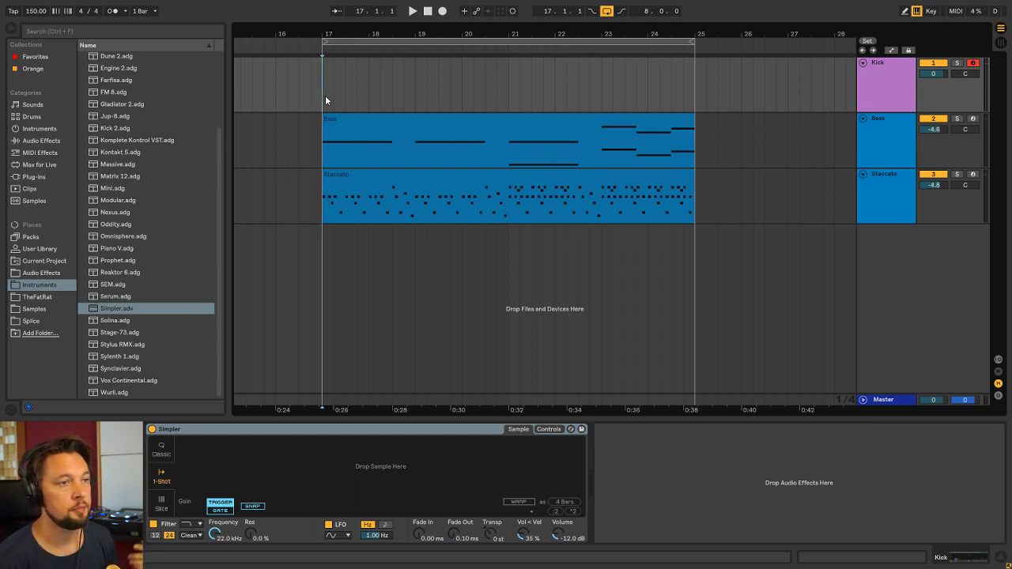
pyautogui.click(897, 69)
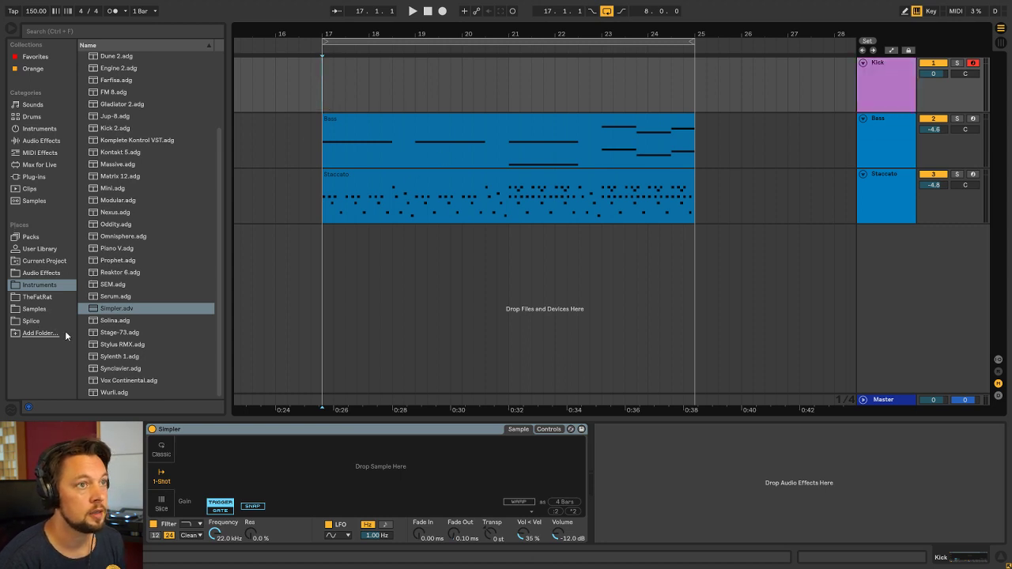
pyautogui.click(32, 321)
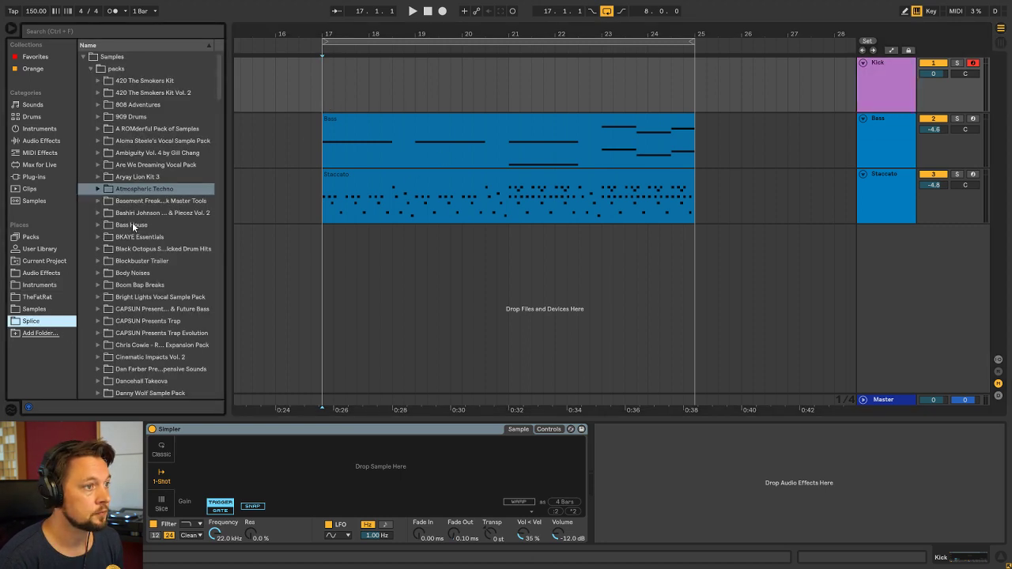
pyautogui.click(73, 31)
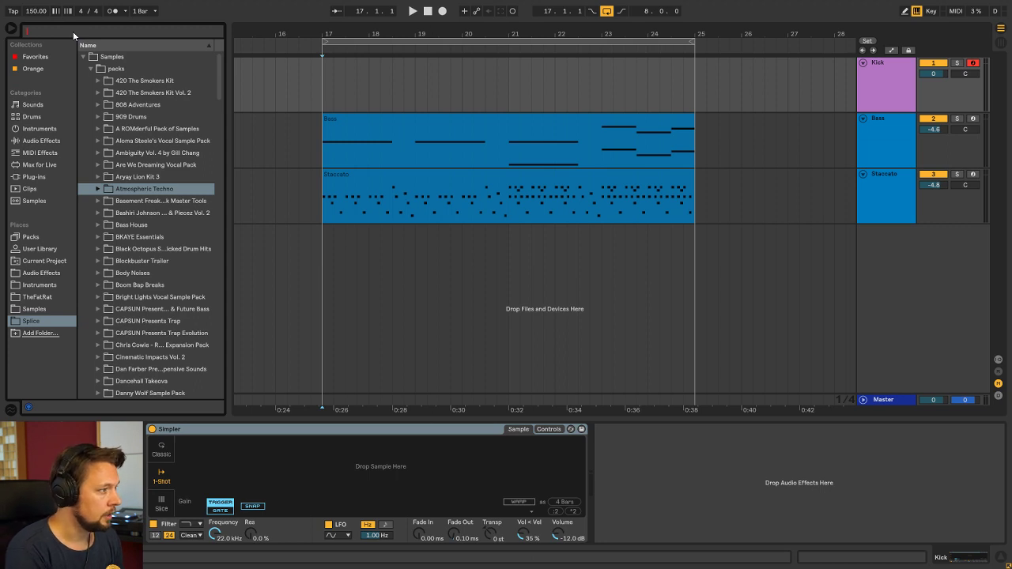
pyautogui.write('jpgc')
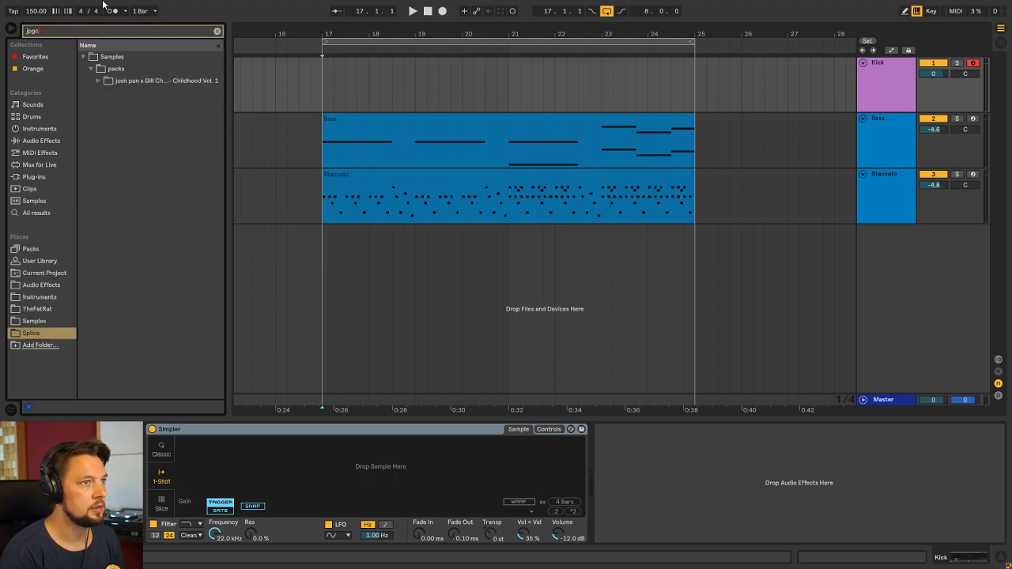
pyautogui.click(99, 82)
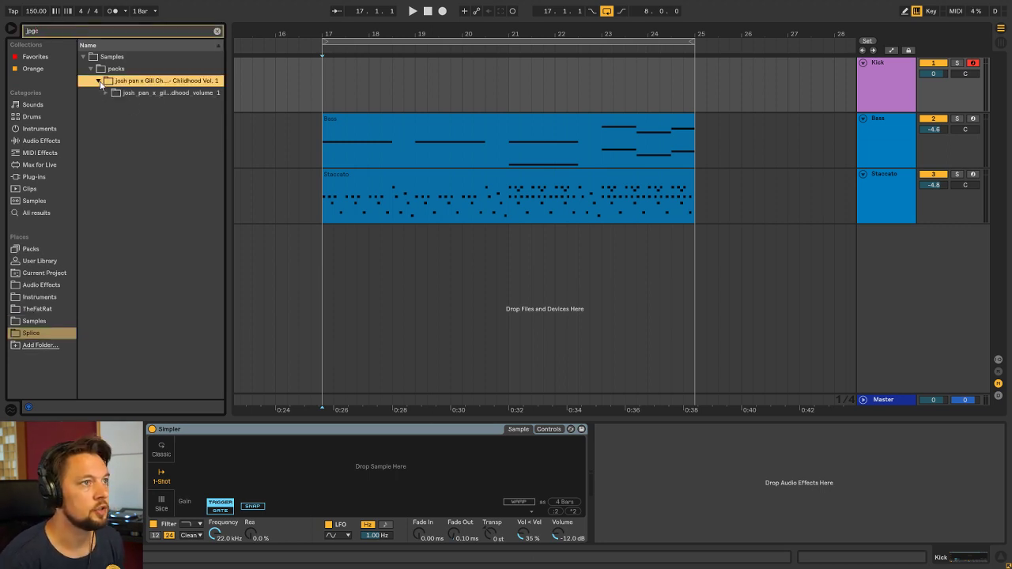
pyautogui.click(106, 93)
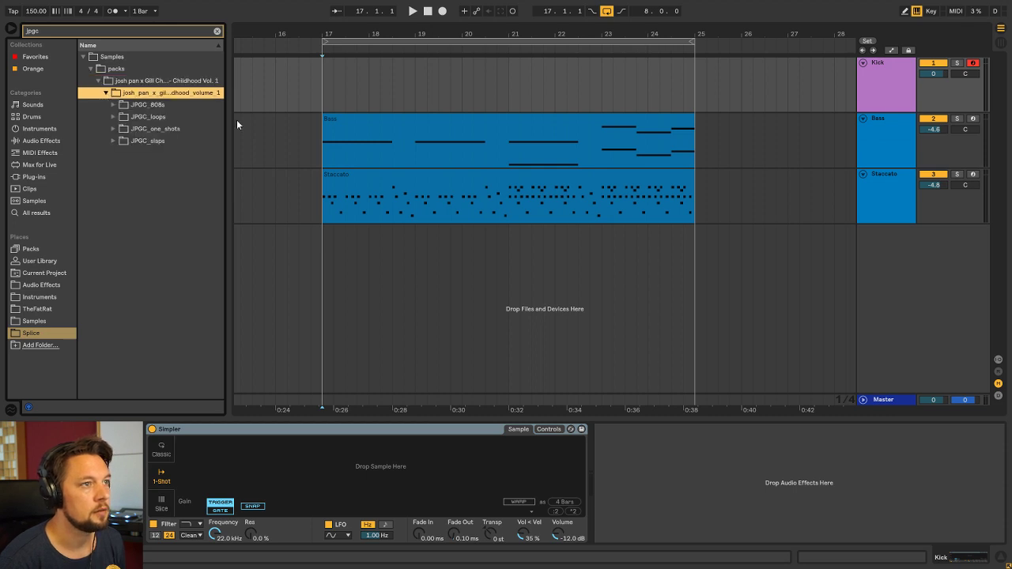
pyautogui.moveTo(229, 122); pyautogui.dragTo(275, 122)
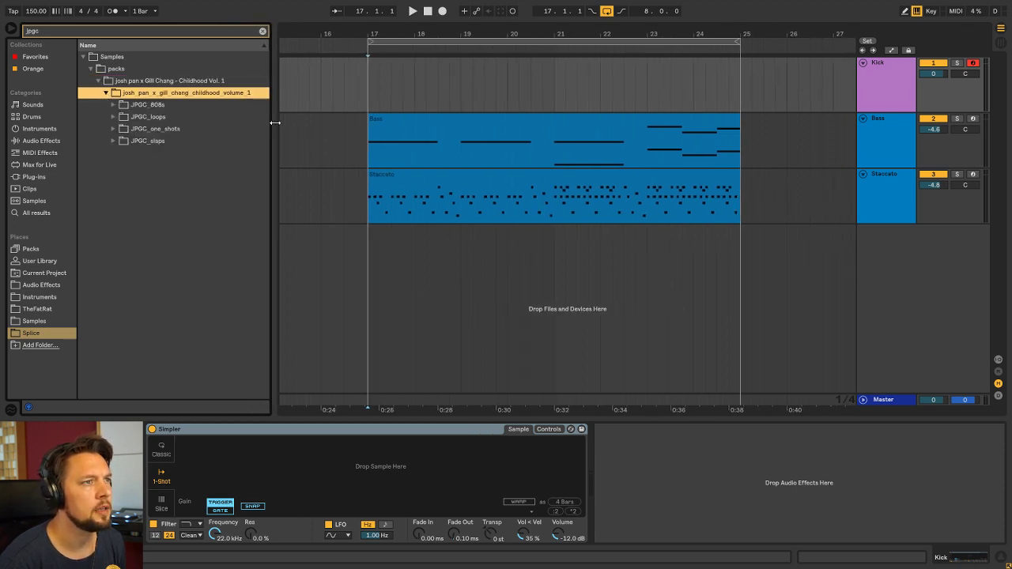
# Load JPGC_808_milky_D.wav from the JPGC_808s folder into the Kick track's Simpler and audition it
pyautogui.click(112, 105)
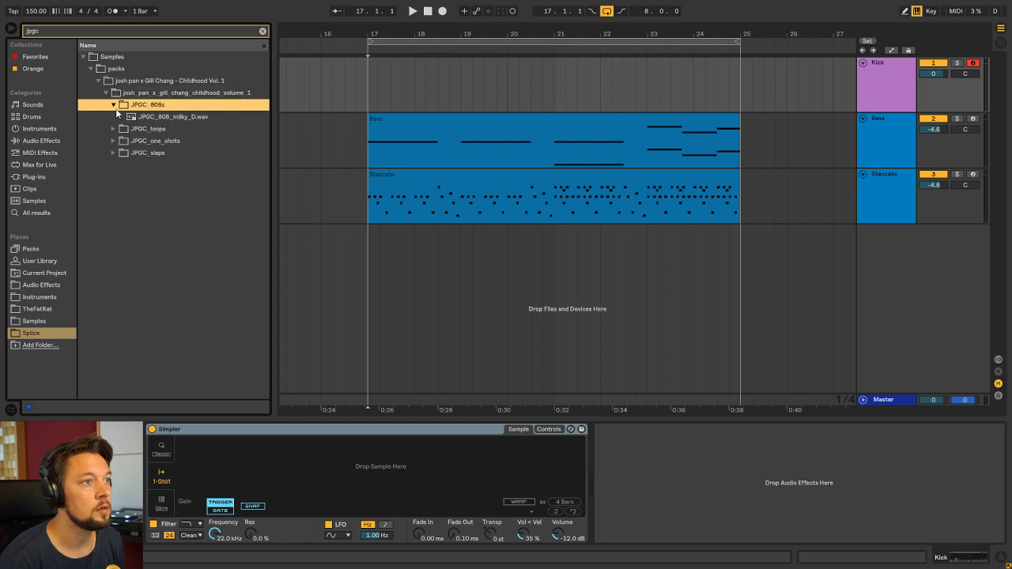
pyautogui.click(152, 118)
pyautogui.moveTo(162, 119); pyautogui.dragTo(332, 482)
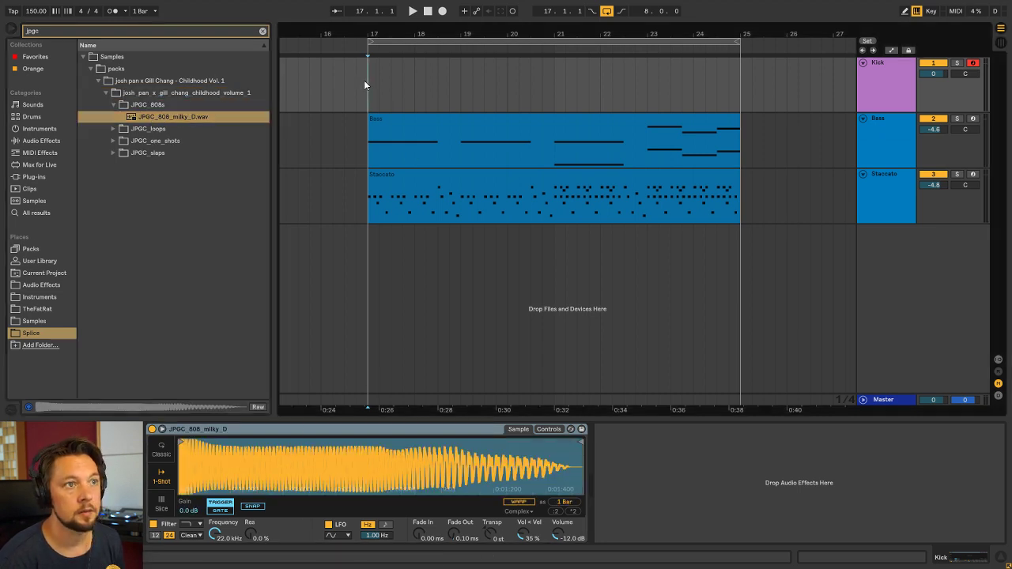
pyautogui.click(886, 71)
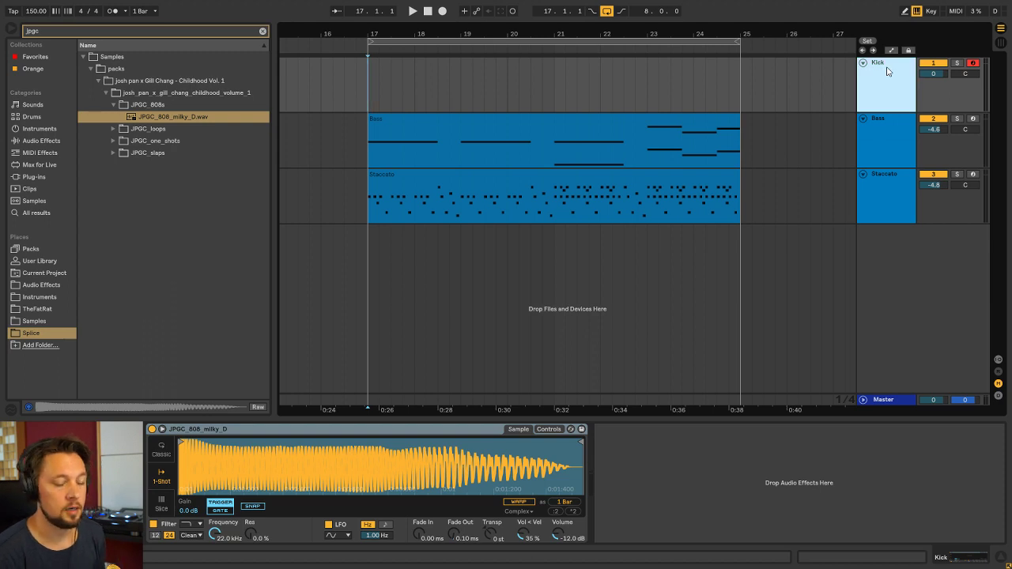
pyautogui.press('a')
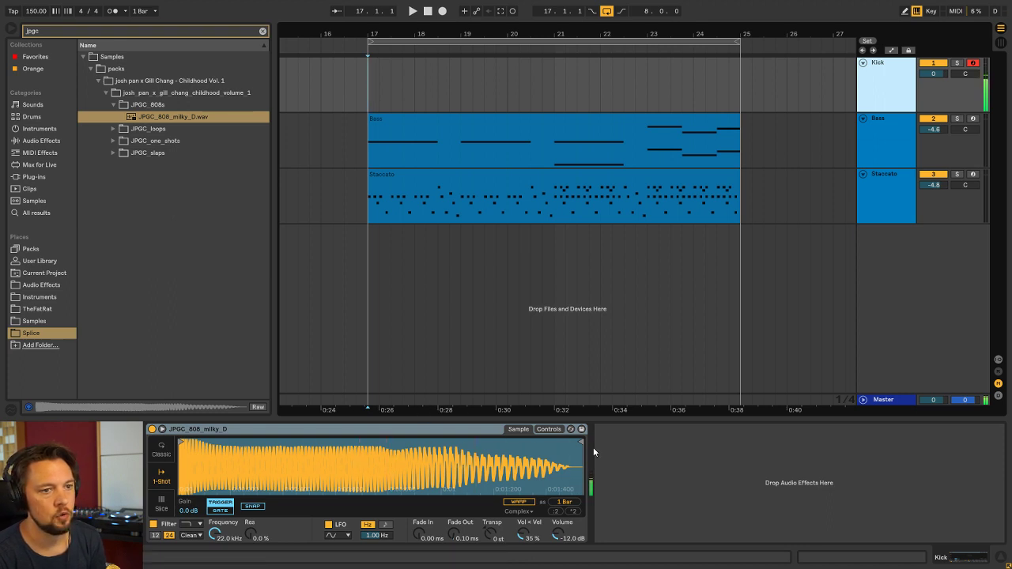
# Shorten the 808 sample's end in Simpler to about half its length and set the fade out to 104 ms
pyautogui.moveTo(582, 442); pyautogui.dragTo(385, 443)
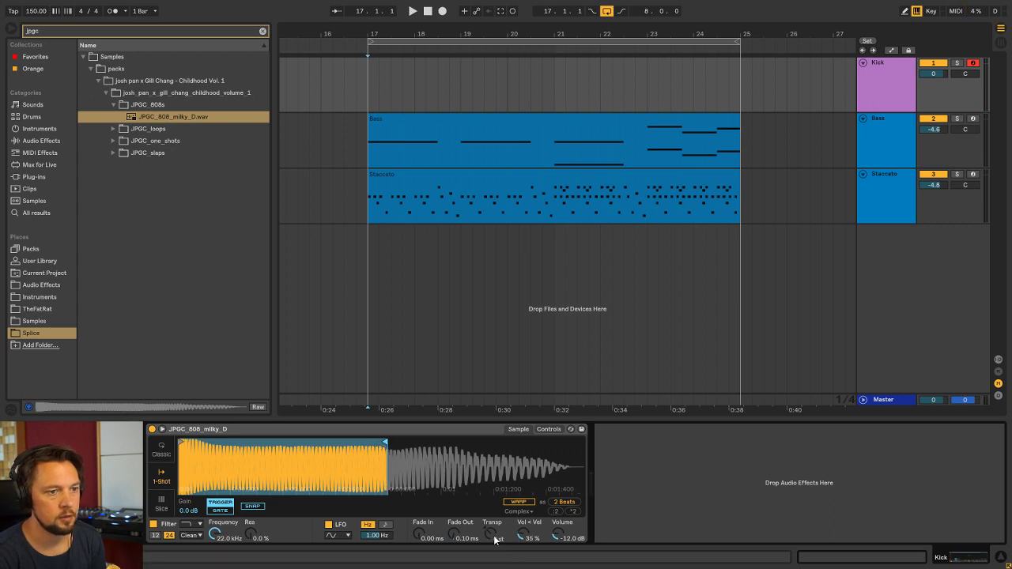
pyautogui.moveTo(460, 536); pyautogui.dragTo(455, 529)
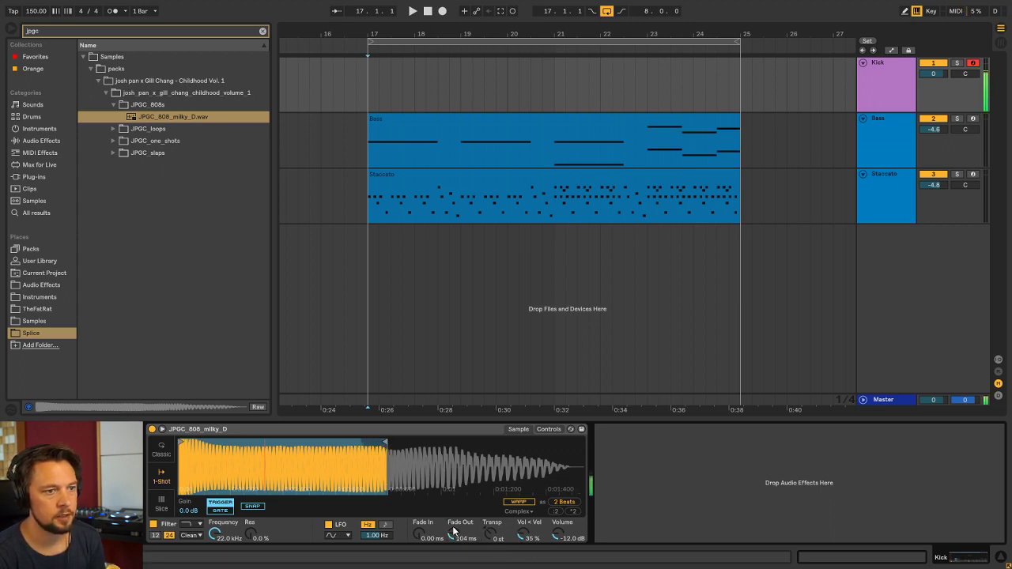
pyautogui.moveTo(386, 443); pyautogui.dragTo(388, 443)
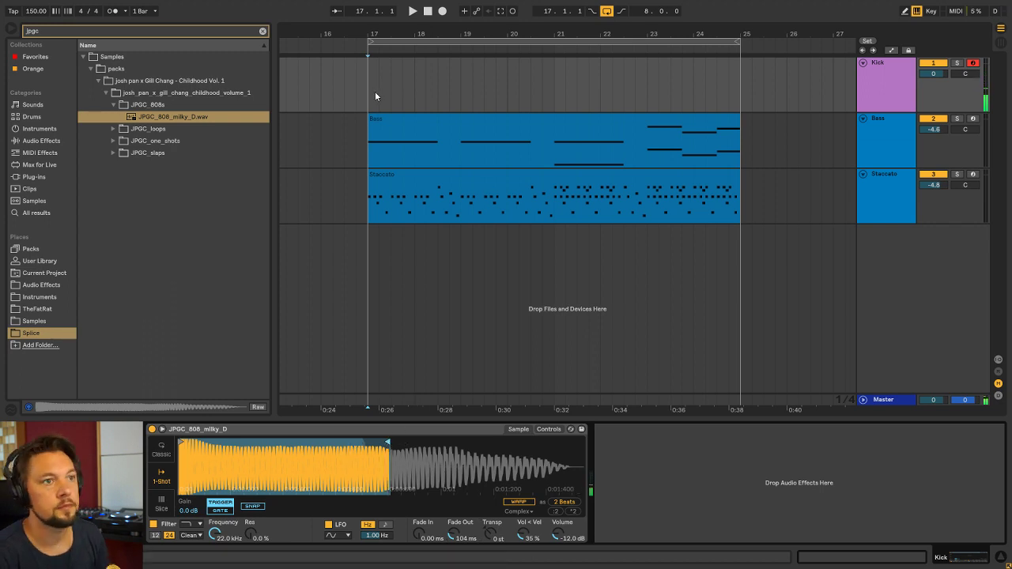
# Create an eight-bar MIDI clip on the Kick track from bar 17 to 25 and set its grid to 1/16
pyautogui.moveTo(375, 95); pyautogui.dragTo(747, 87)
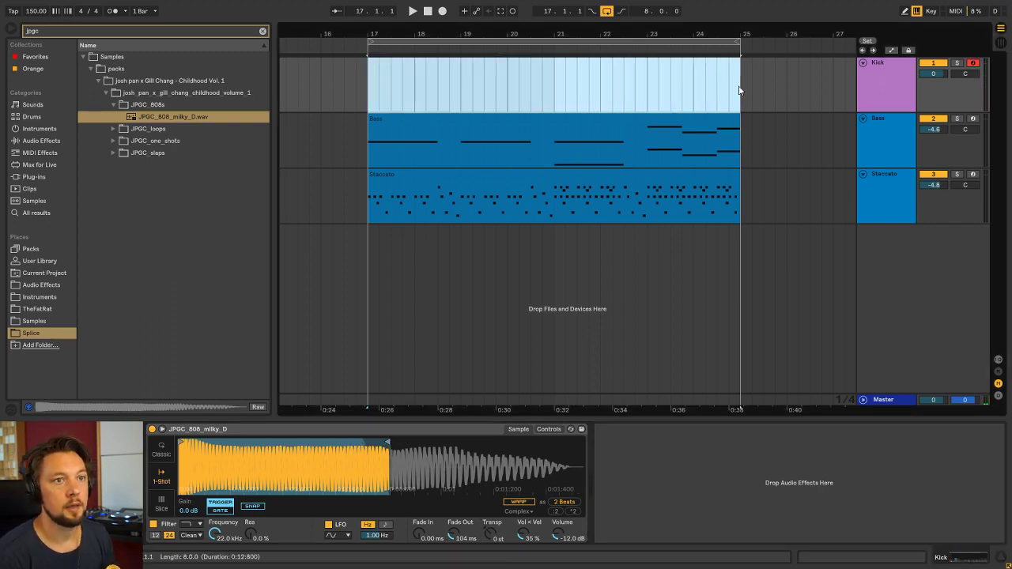
pyautogui.hotkey('ctrl', 'shift', 'm')
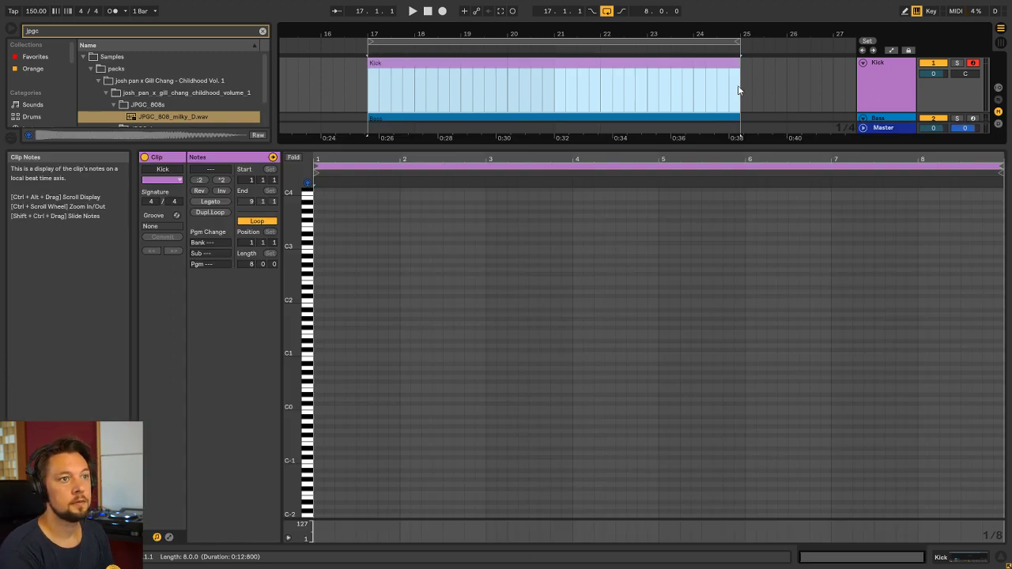
pyautogui.scroll(4, 370, 291)
pyautogui.rightClick(372, 290)
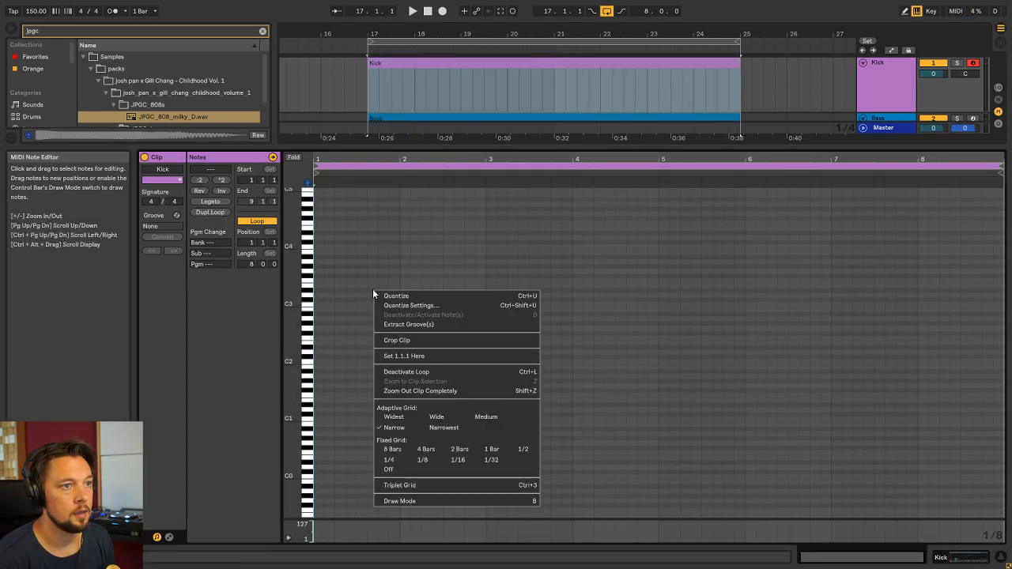
pyautogui.click(459, 459)
pyautogui.moveTo(319, 158); pyautogui.dragTo(319, 277)
# Add sixteenth C3 notes at 1.1.1, 1.1.4 and 1.2.3 in the Kick clip and play them with the other tracks
pyautogui.doubleClick(331, 305)
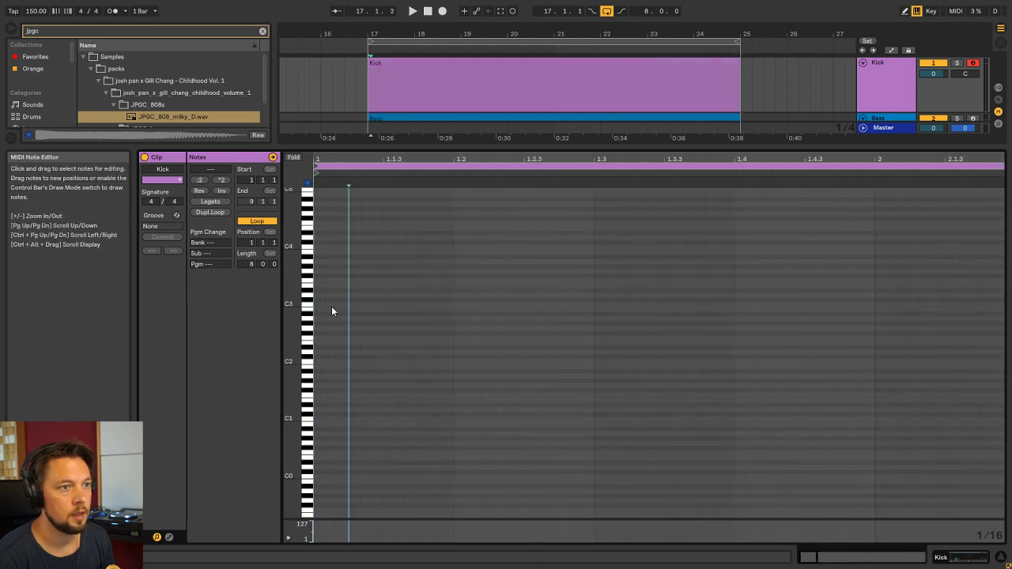
pyautogui.click(446, 308)
pyautogui.doubleClick(446, 305)
pyautogui.click(550, 308)
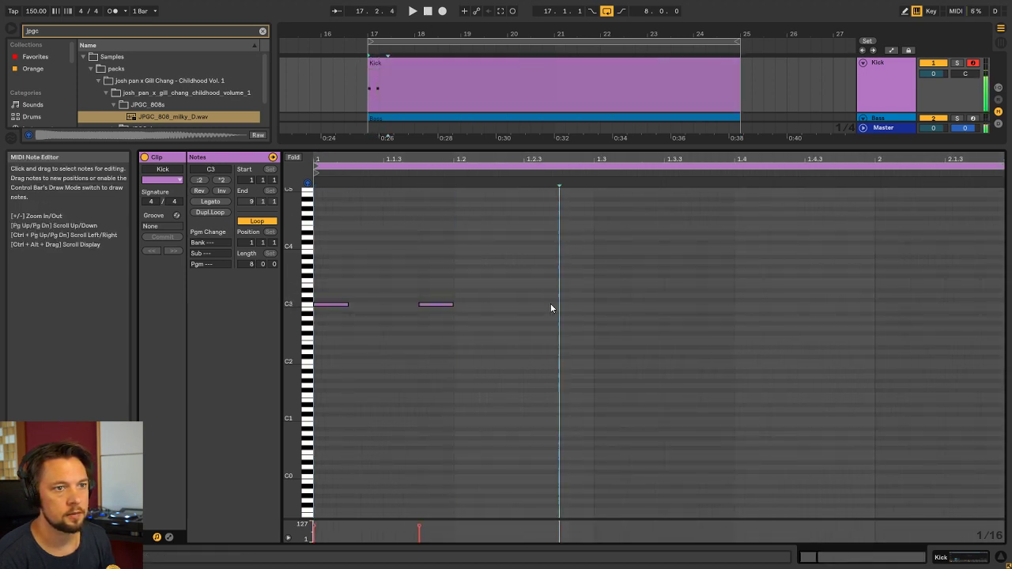
pyautogui.doubleClick(551, 307)
pyautogui.press('space')
pyautogui.hotkey('shift', 'Tab')
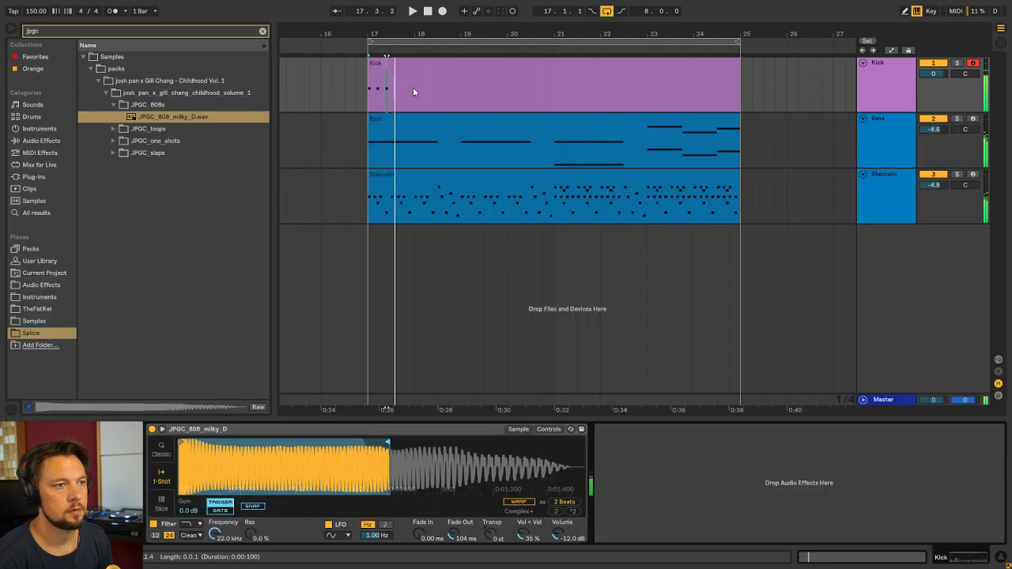
# Replace the second and third notes in the Kick clip with one eighth C3 note at 1.2.3 on a 1/8 grid
pyautogui.doubleClick(424, 67)
pyautogui.moveTo(637, 378); pyautogui.dragTo(449, 282)
pyautogui.press('Delete')
pyautogui.rightClick(467, 278)
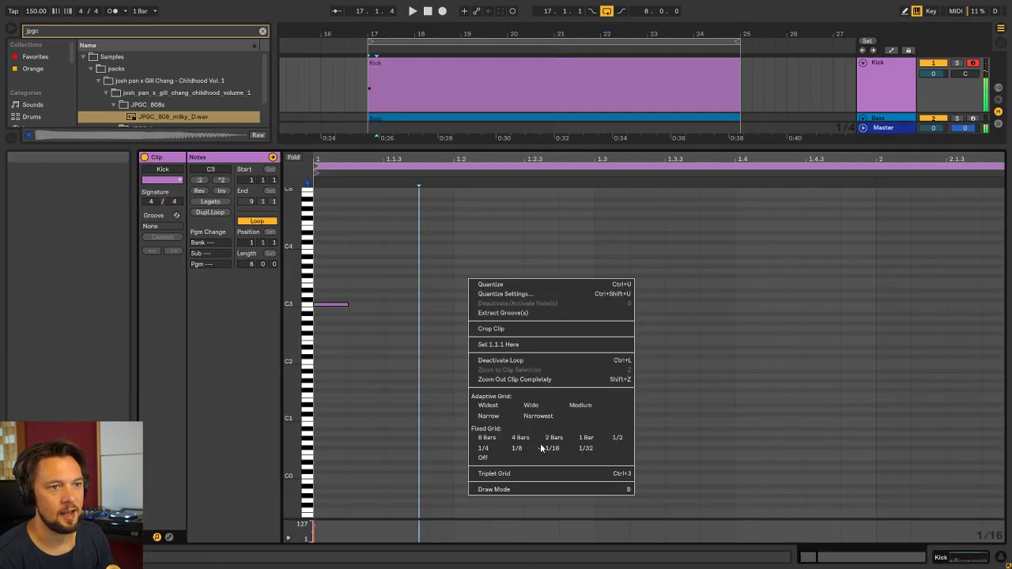
pyautogui.click(516, 449)
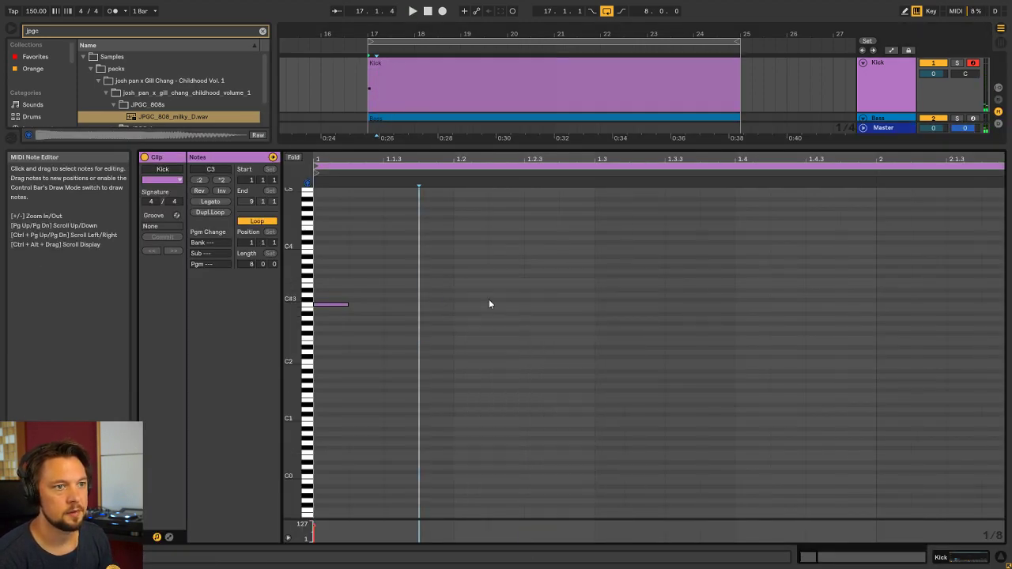
pyautogui.doubleClick(549, 305)
pyautogui.press('-')
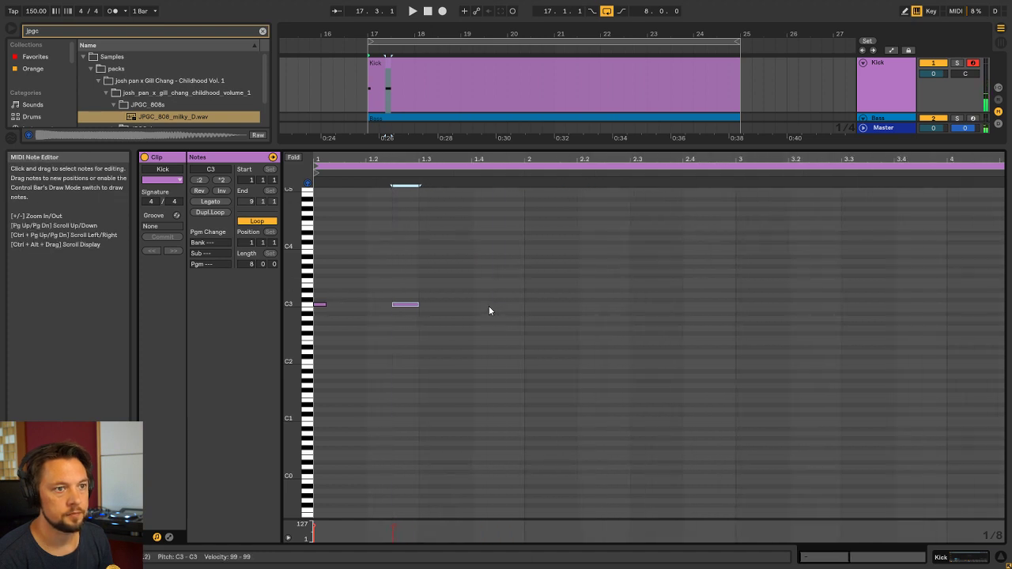
# Lengthen the first Kick note to an eighth, add another eighth C3 note at 1.4.1 and play the pattern
pyautogui.moveTo(380, 165); pyautogui.dragTo(360, 163)
pyautogui.press('space')
pyautogui.moveTo(322, 304); pyautogui.dragTo(336, 293)
pyautogui.click(343, 167)
pyautogui.press('space')
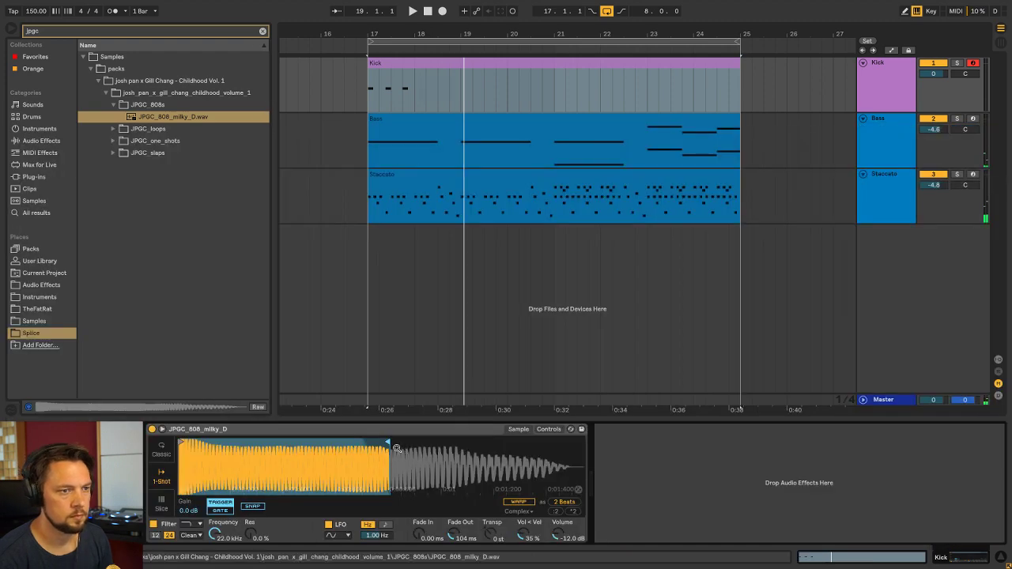
# Add an eighth C3 note at 2.1.3 in the Kick clip and fine-tune the 808 sample's end in Simpler
pyautogui.press('space')
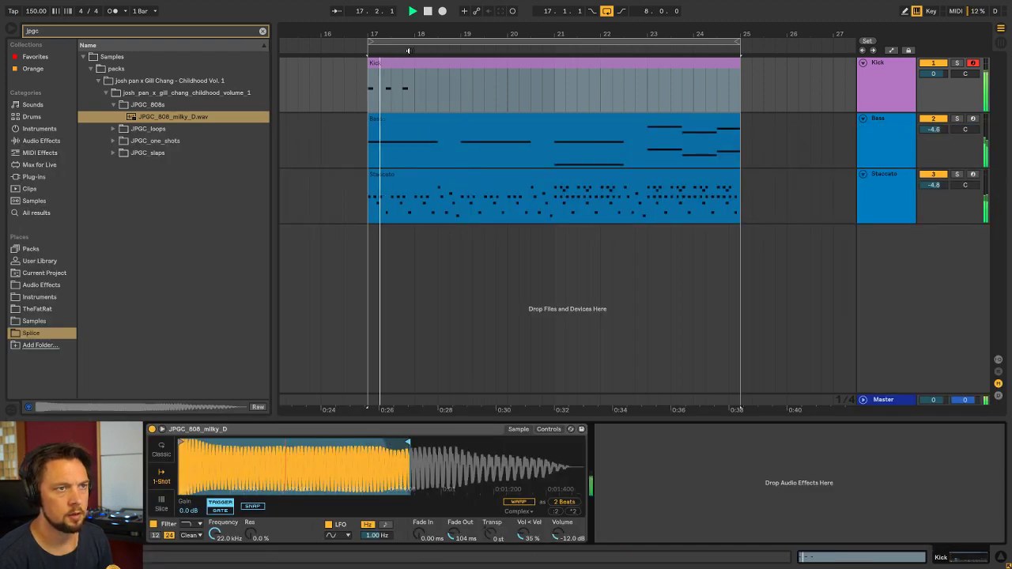
pyautogui.click(416, 66)
pyautogui.doubleClick(417, 68)
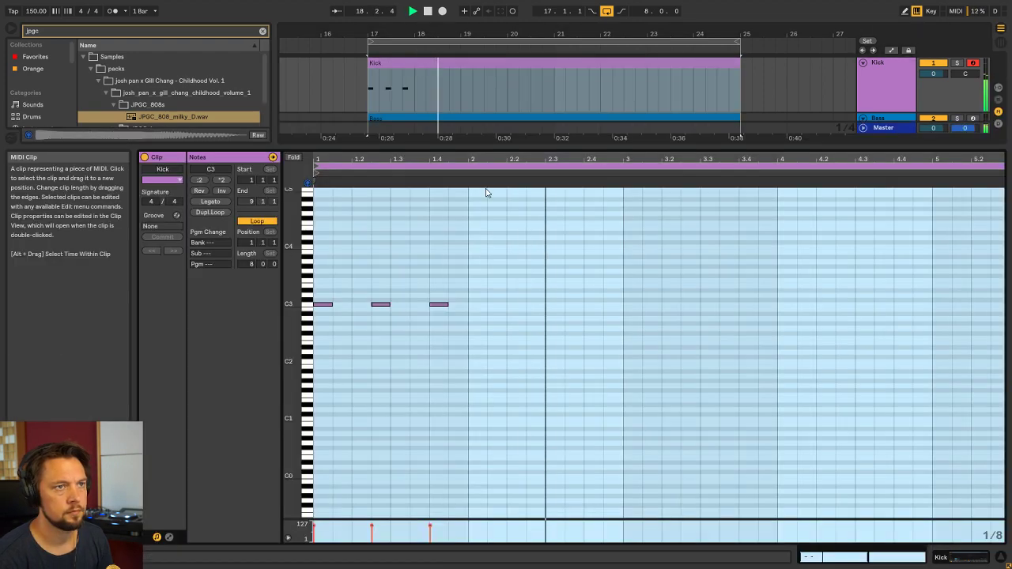
pyautogui.doubleClick(493, 308)
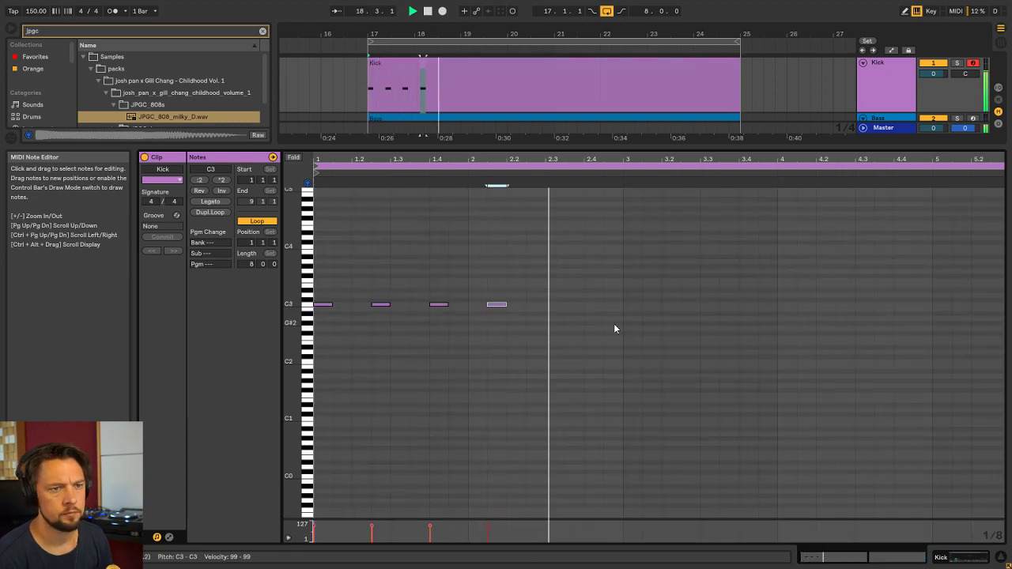
pyautogui.hotkey('shift', 'Tab')
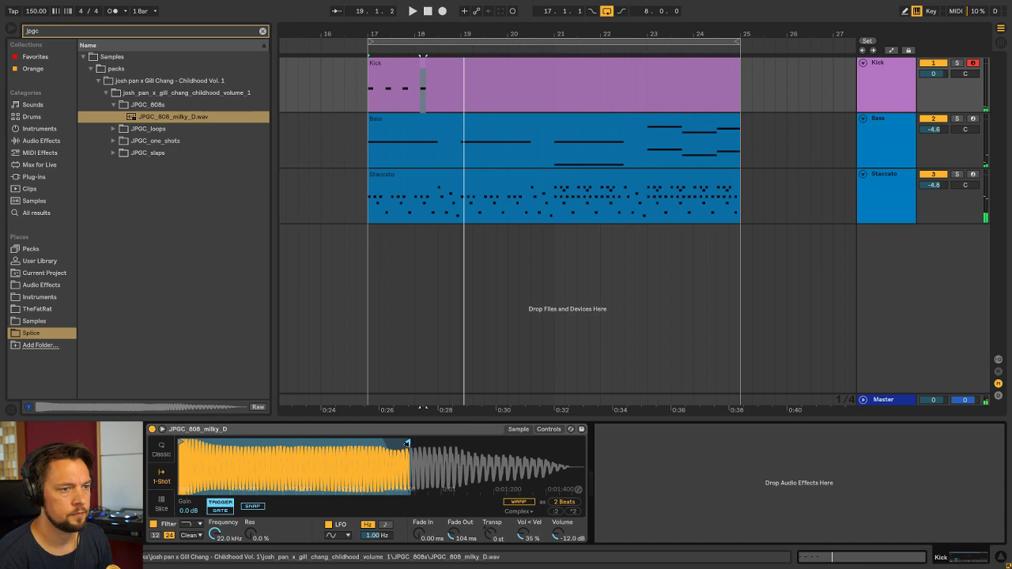
# Duplicate the two-bar, four-note kick pattern to bars 3 and 5 of the Kick clip
pyautogui.doubleClick(471, 79)
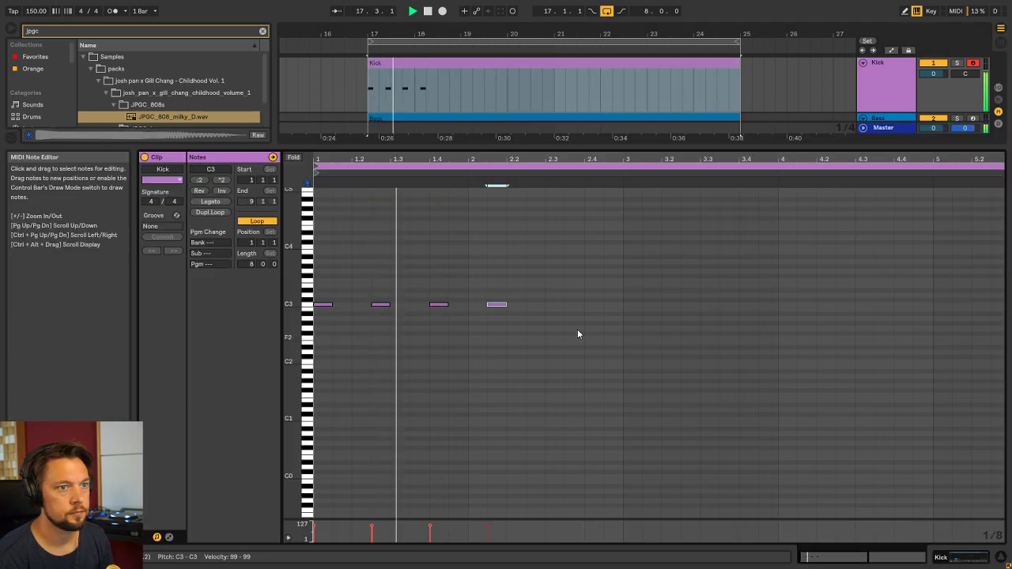
pyautogui.moveTo(621, 324); pyautogui.dragTo(271, 260)
pyautogui.hotkey('ctrl', 'd')
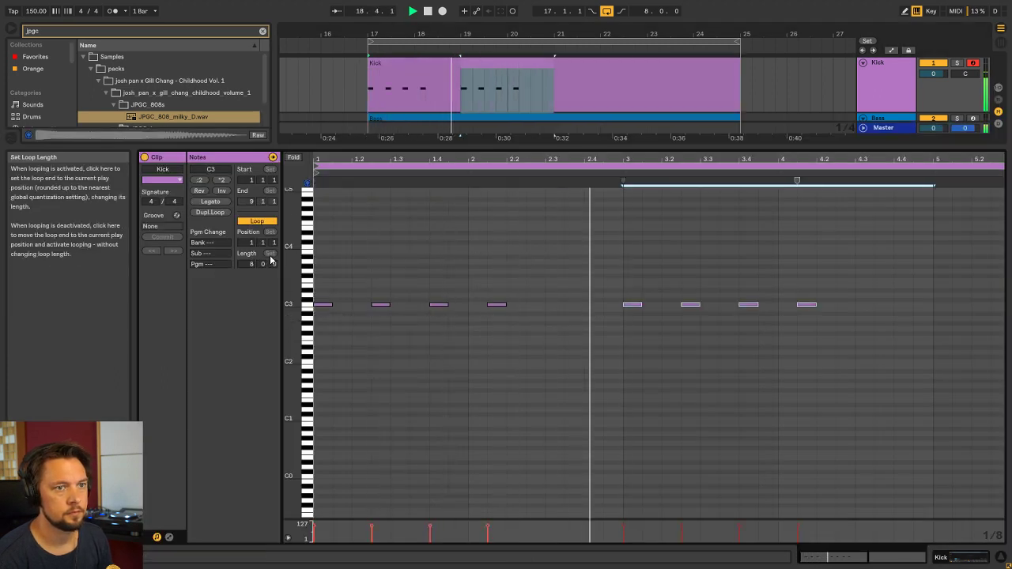
pyautogui.moveTo(528, 161); pyautogui.dragTo(528, 95)
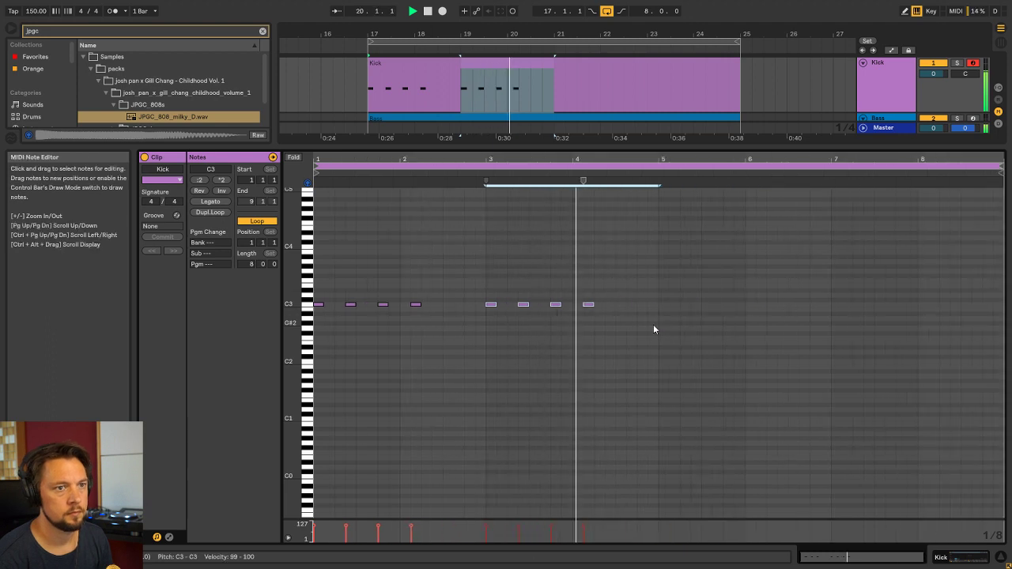
pyautogui.moveTo(656, 323); pyautogui.dragTo(492, 275)
pyautogui.hotkey('ctrl', 'd')
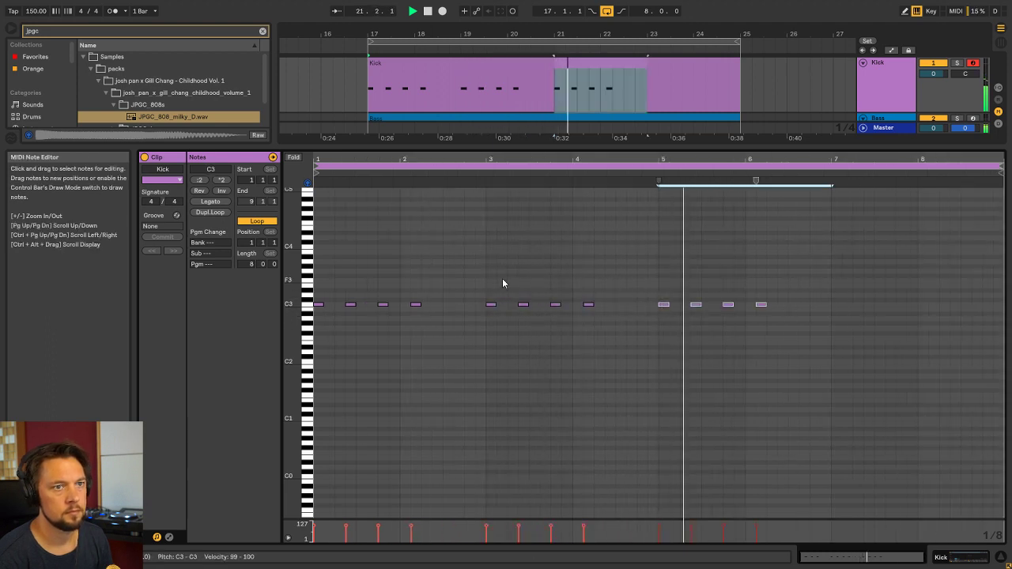
pyautogui.click(673, 320)
pyautogui.click(662, 304)
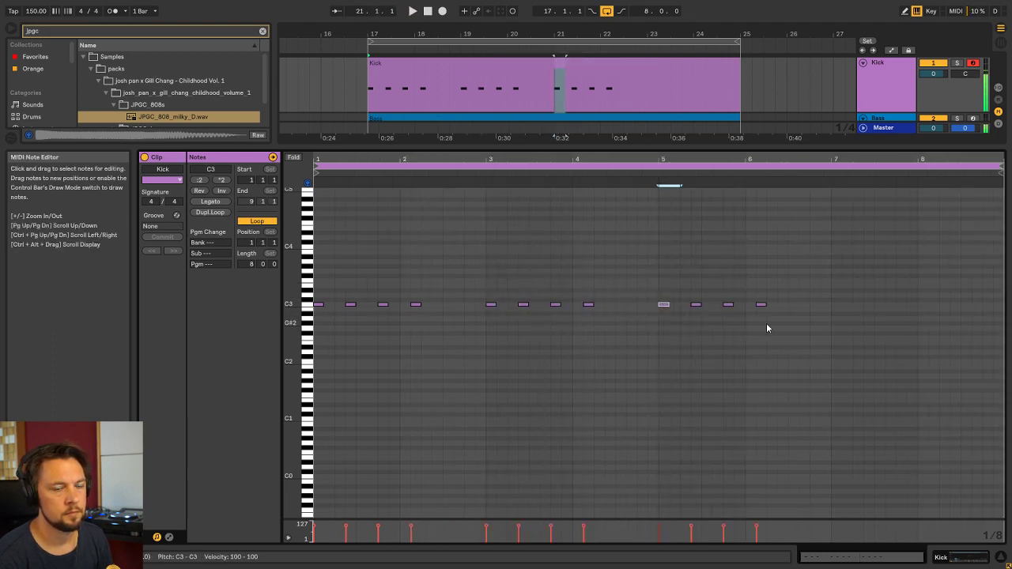
# Lower the Kick track to about -4.8 dB and the Bass track to about -6.6 dB while the loop plays
pyautogui.press('space')
pyautogui.hotkey('shift', 'Tab')
pyautogui.click(511, 62)
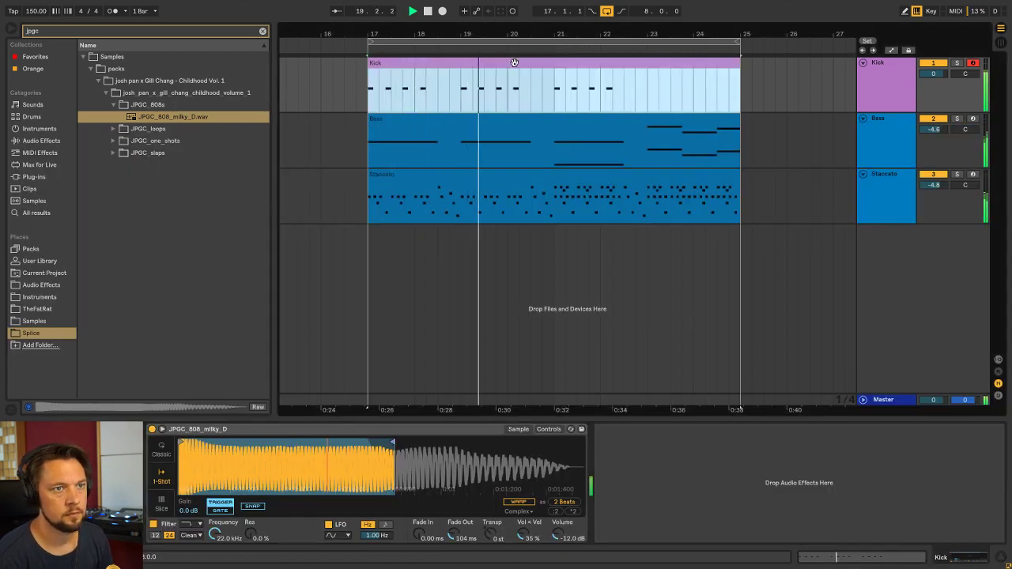
pyautogui.doubleClick(515, 63)
pyautogui.hotkey('shift', 'Tab')
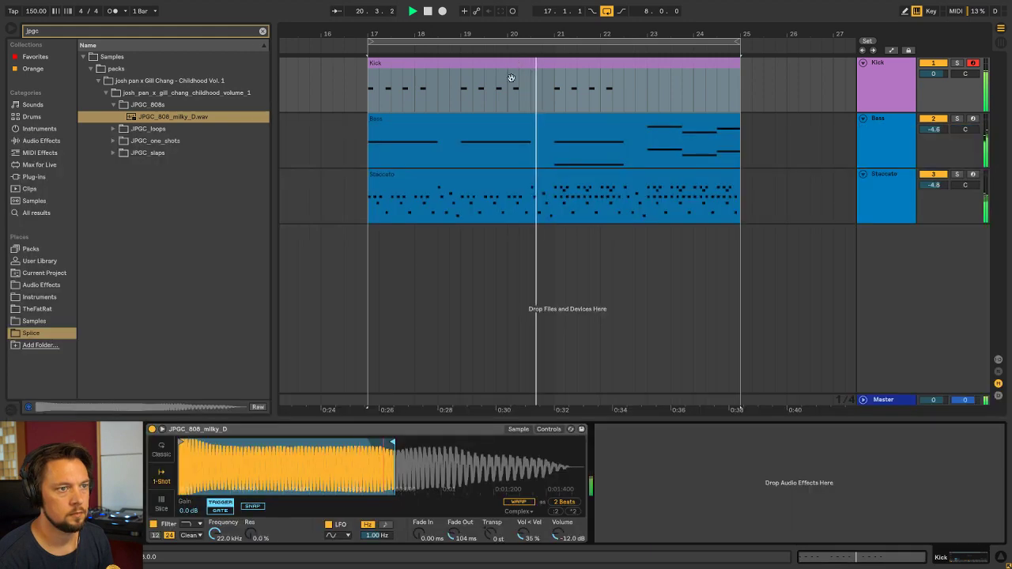
pyautogui.press('Tab')
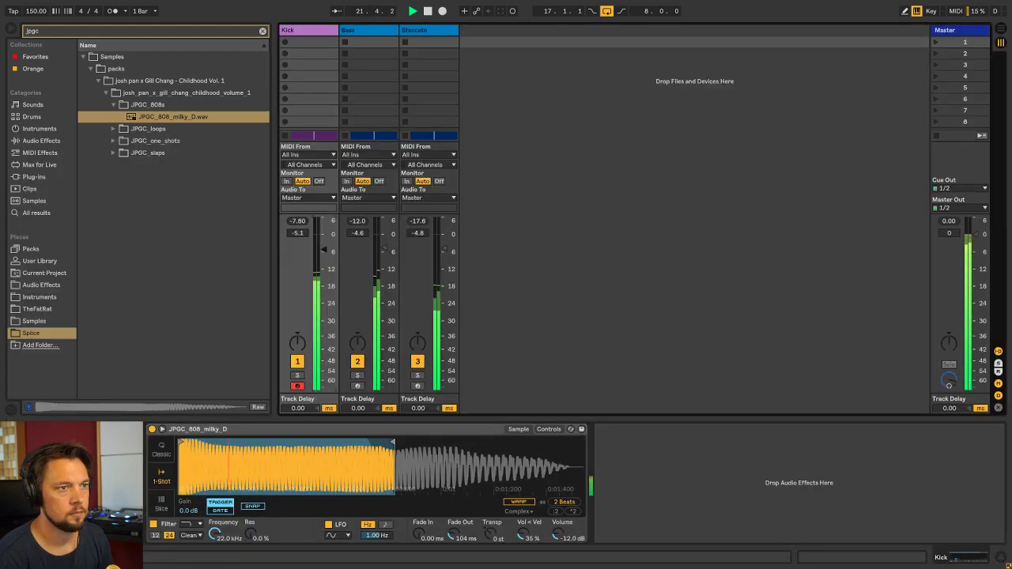
pyautogui.press('Tab')
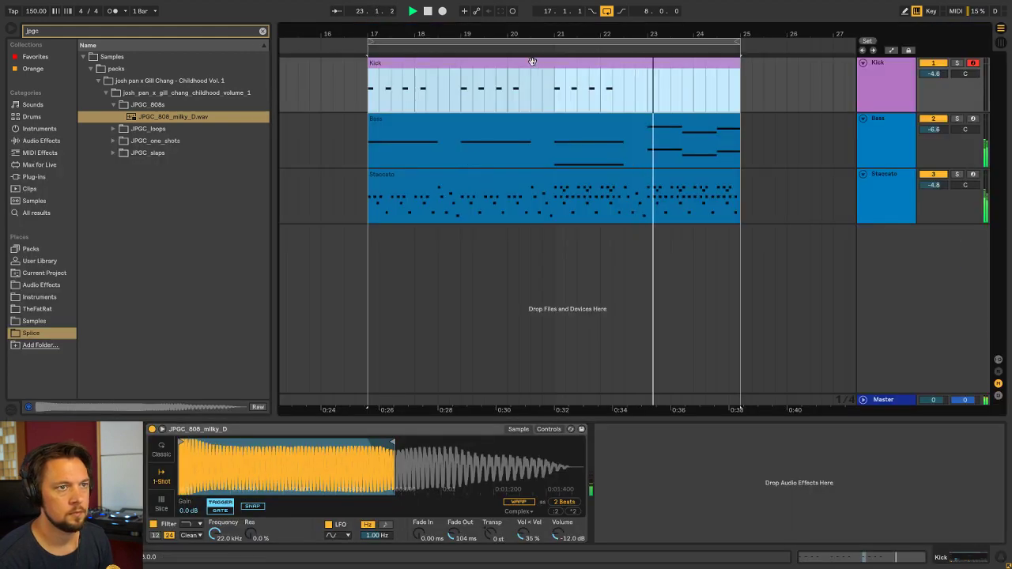
# Copy the four-note kick pattern to bar 7 at G#3 and lower its last two notes to F3
pyautogui.hotkey('shift', 'Tab')
pyautogui.scroll(1, 829, 295)
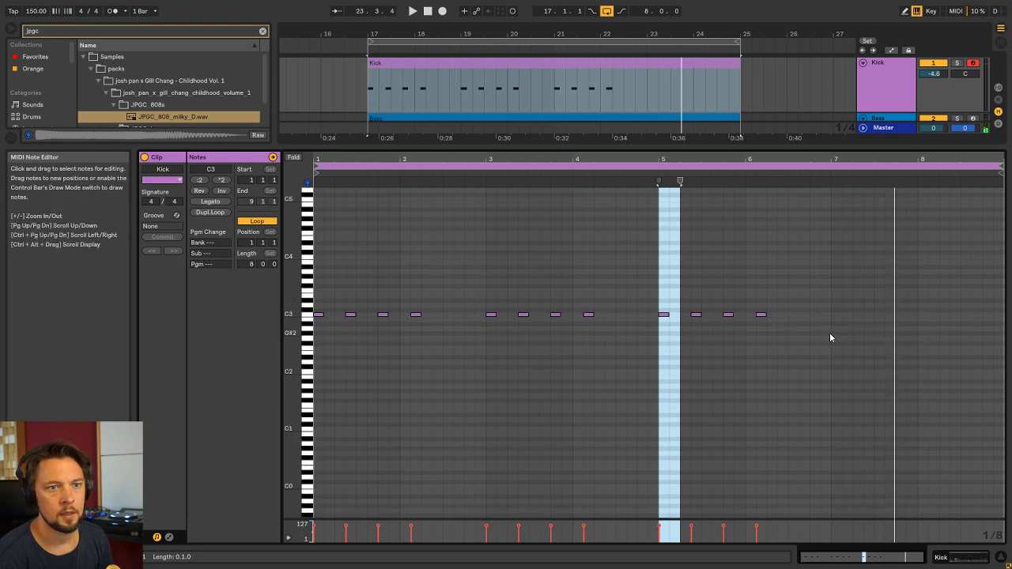
pyautogui.moveTo(829, 337); pyautogui.dragTo(840, 278)
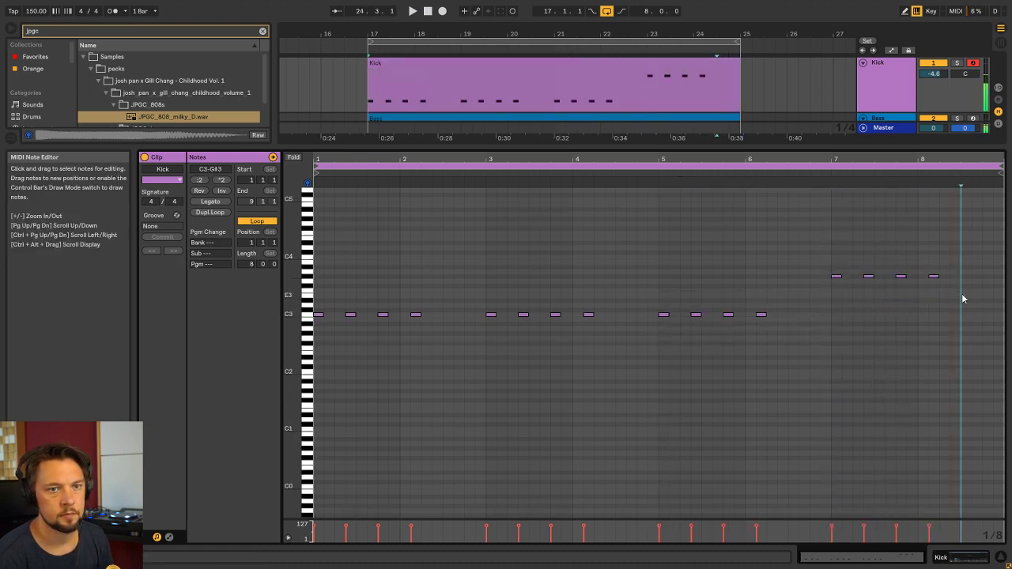
pyautogui.moveTo(963, 299); pyautogui.dragTo(906, 270)
pyautogui.press('Down')
pyautogui.click(833, 173)
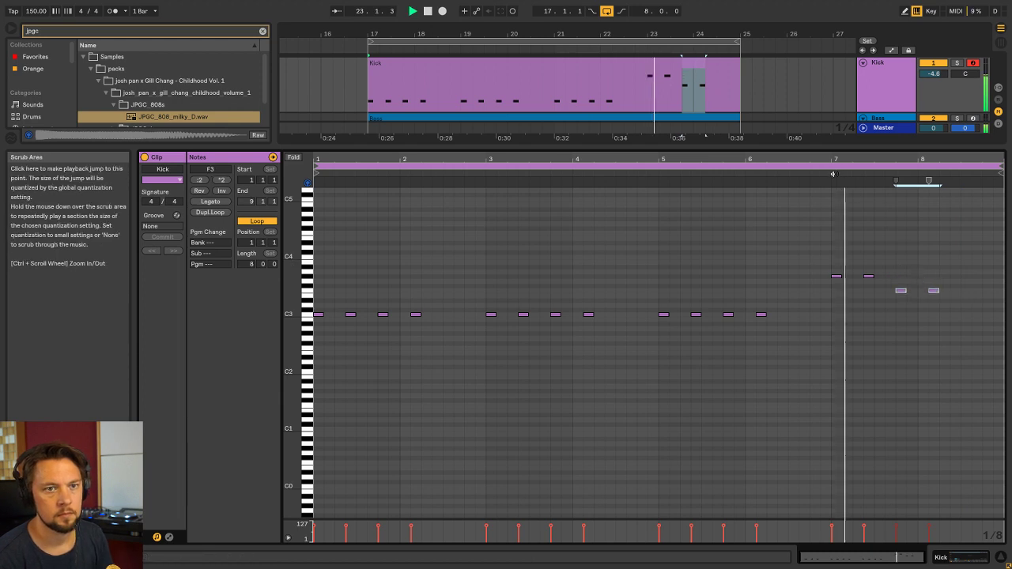
pyautogui.press('space')
# Transpose the four kick notes in bars 7 and 8 down to G#2 and F2 and play them from bar 7
pyautogui.moveTo(980, 311); pyautogui.dragTo(816, 243)
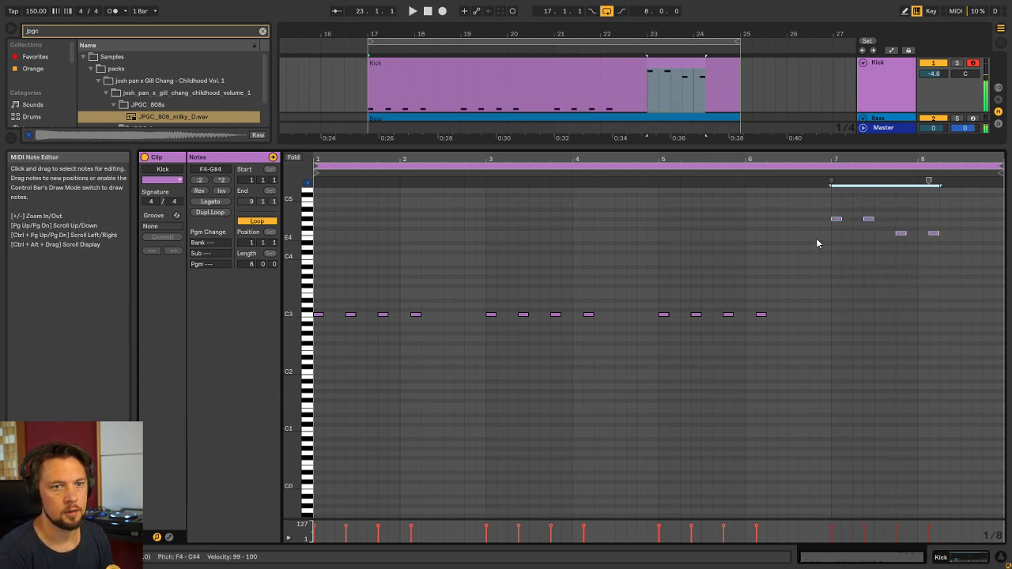
pyautogui.hotkey('shift', 'Down')
pyautogui.click(829, 172)
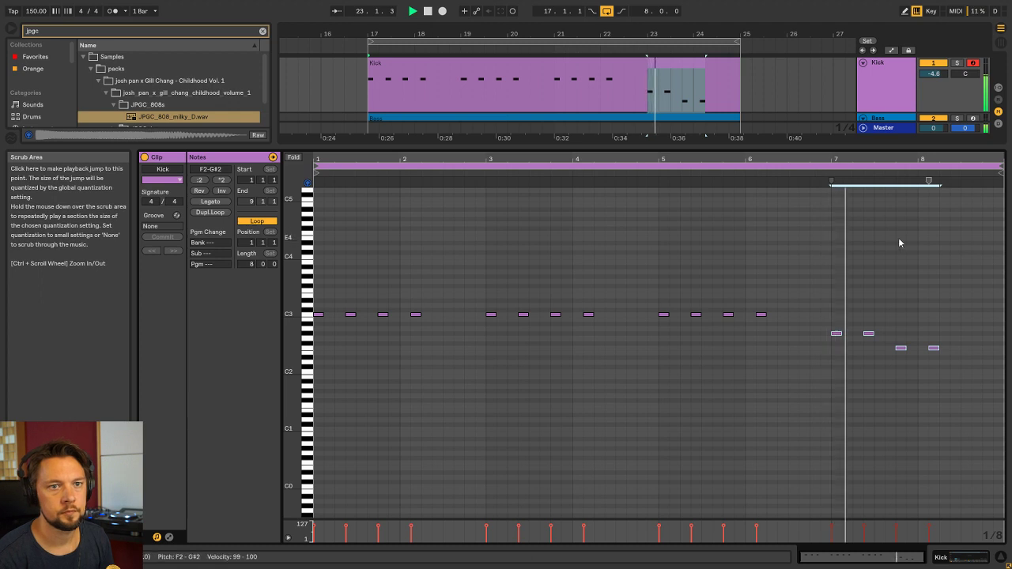
pyautogui.click(898, 239)
pyautogui.click(948, 354)
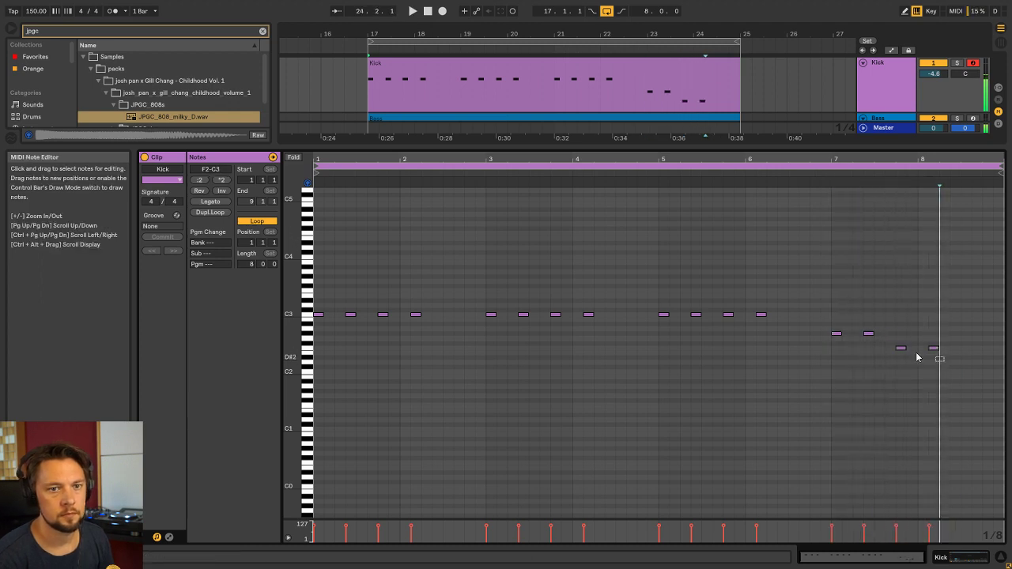
pyautogui.press('space')
# Add eighth G2 notes at 8.3.1 and 8.4.1 in the Kick clip and play the loop with all tracks
pyautogui.doubleClick(974, 339)
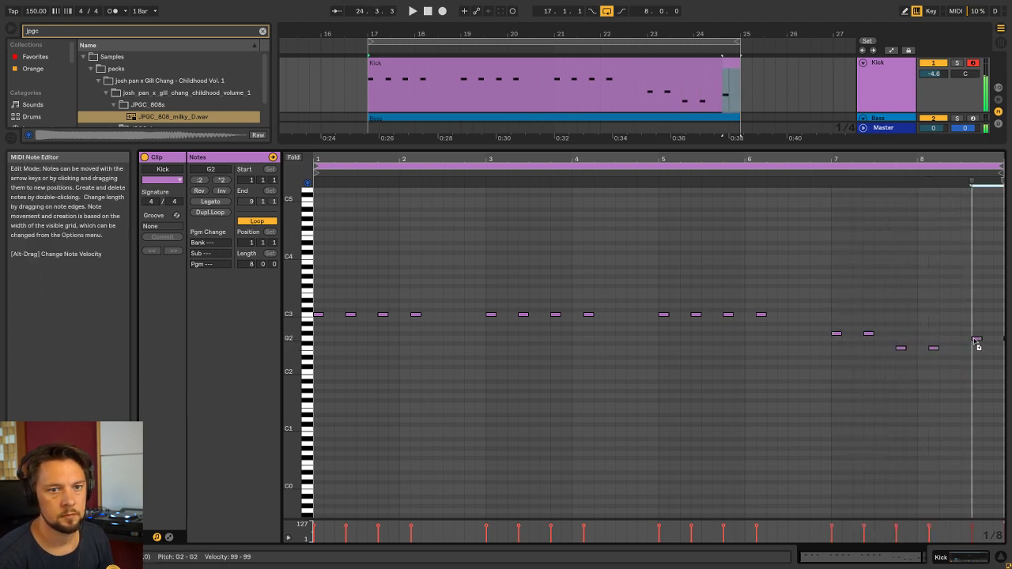
pyautogui.moveTo(985, 156); pyautogui.dragTo(985, 144)
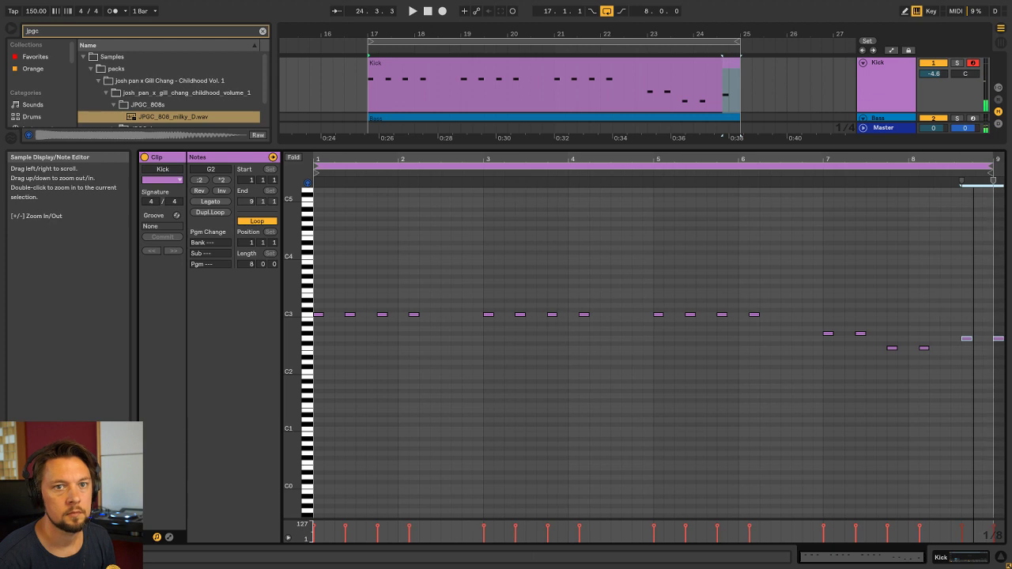
pyautogui.click(959, 312)
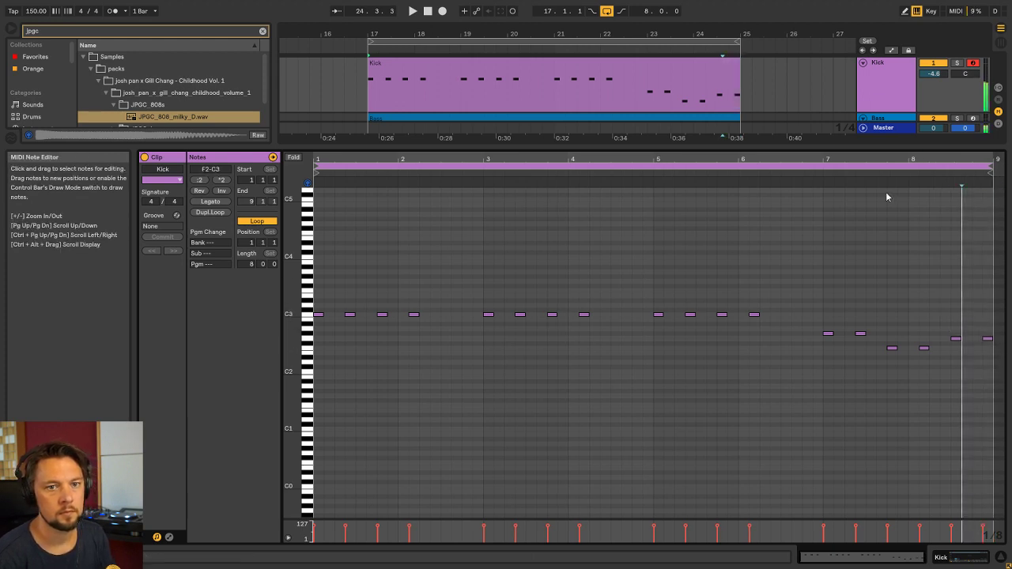
pyautogui.click(816, 176)
pyautogui.moveTo(987, 338); pyautogui.dragTo(976, 338)
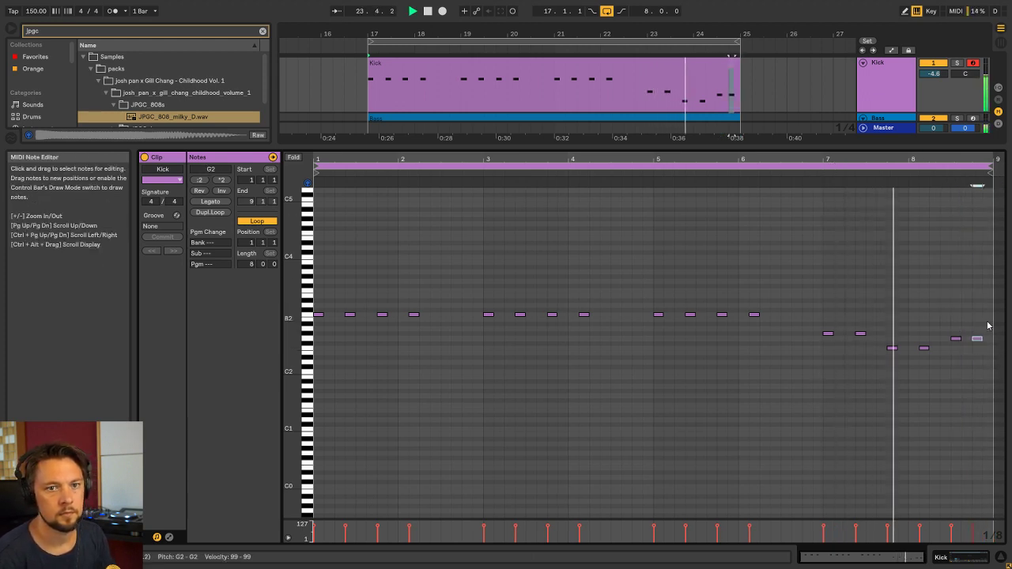
pyautogui.hotkey('shift', 'Tab')
pyautogui.click(493, 68)
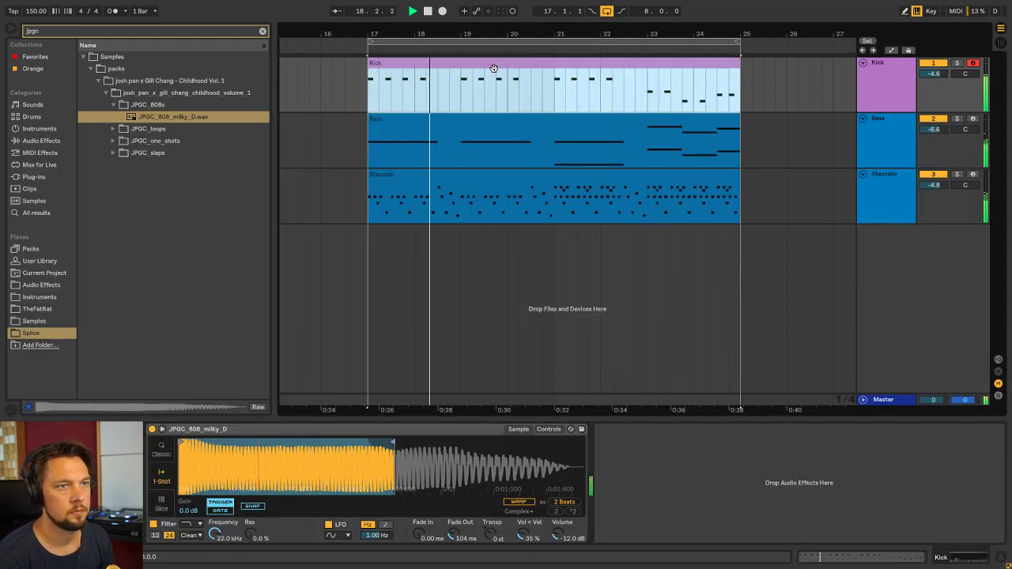
pyautogui.click(539, 79)
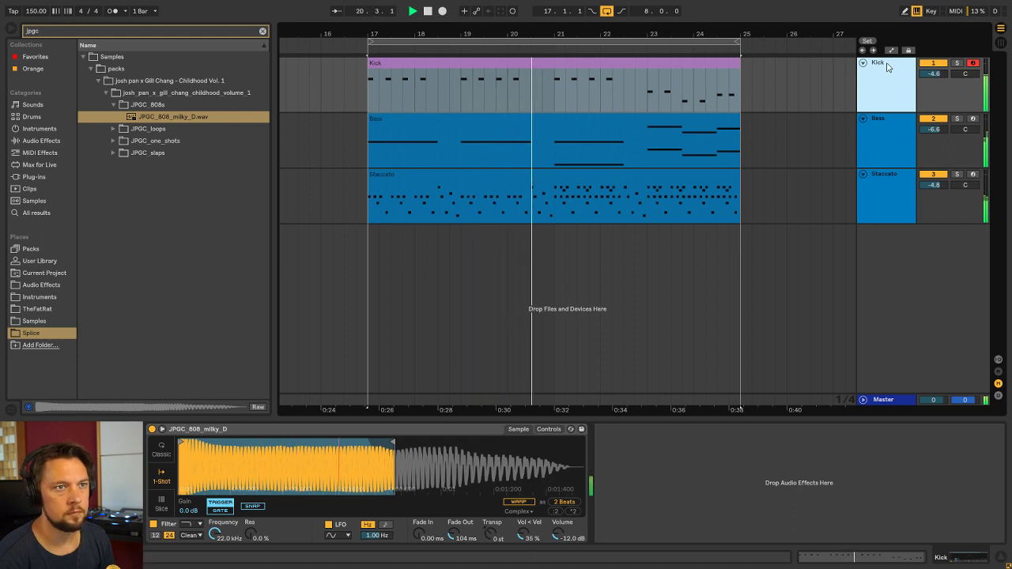
# Transpose the last three kick notes in bars 5 and 6 down an octave to C2 and play the loop
pyautogui.doubleClick(564, 62)
pyautogui.press('space')
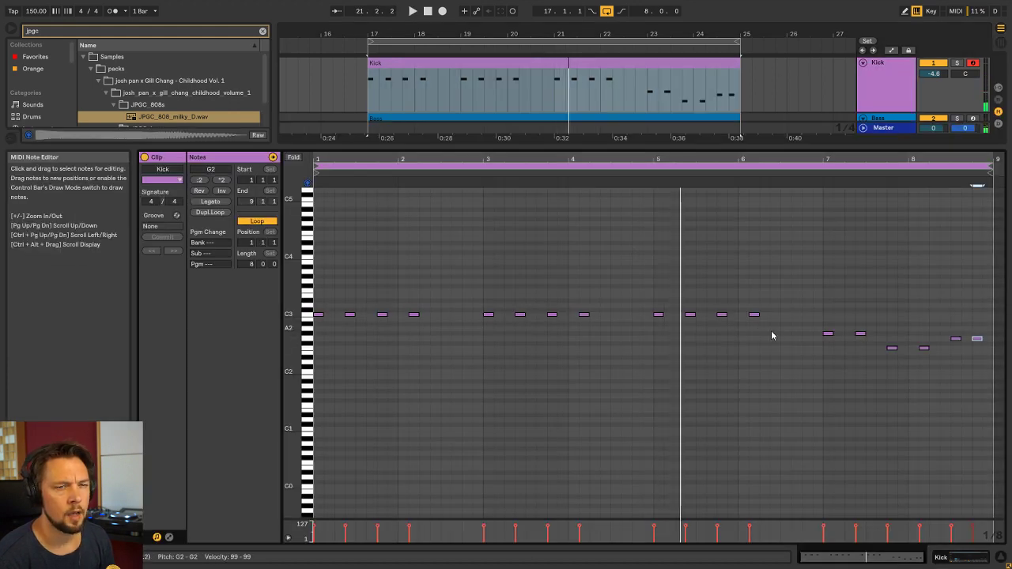
pyautogui.moveTo(773, 331); pyautogui.dragTo(655, 304)
pyautogui.moveTo(762, 340); pyautogui.dragTo(674, 311)
pyautogui.moveTo(784, 340); pyautogui.dragTo(683, 302)
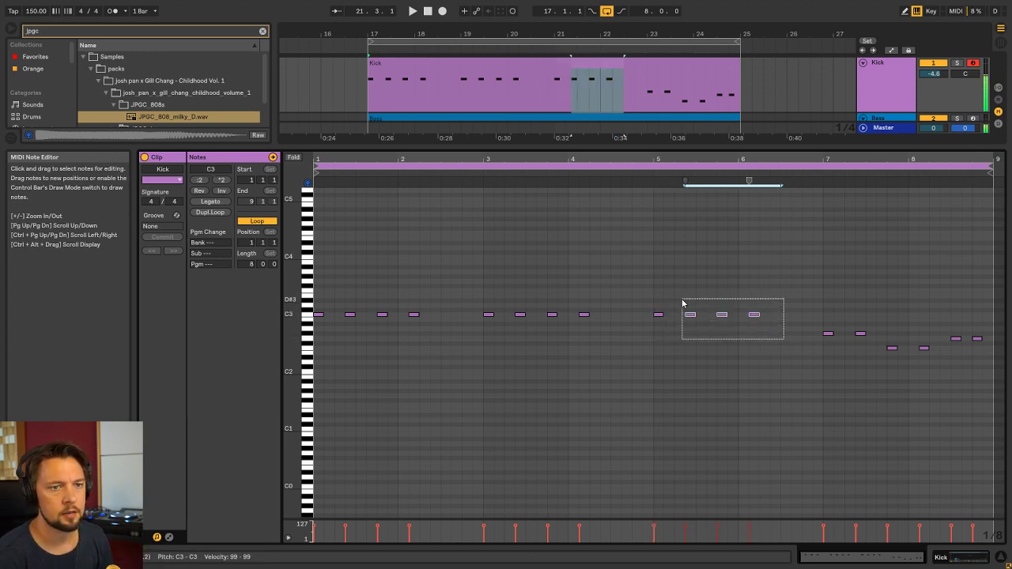
pyautogui.press('space')
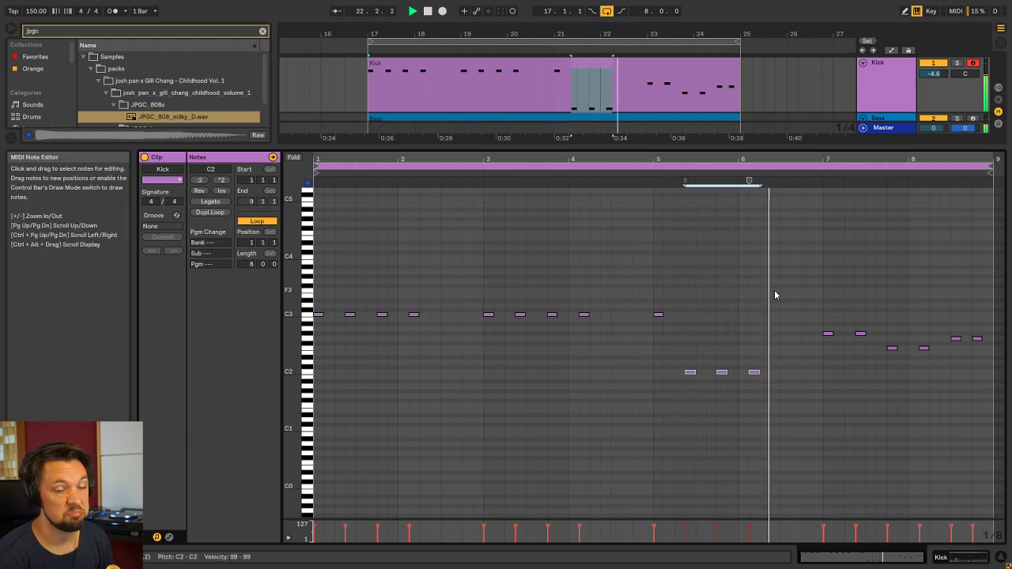
pyautogui.click(823, 299)
pyautogui.hotkey('shift', 'Tab')
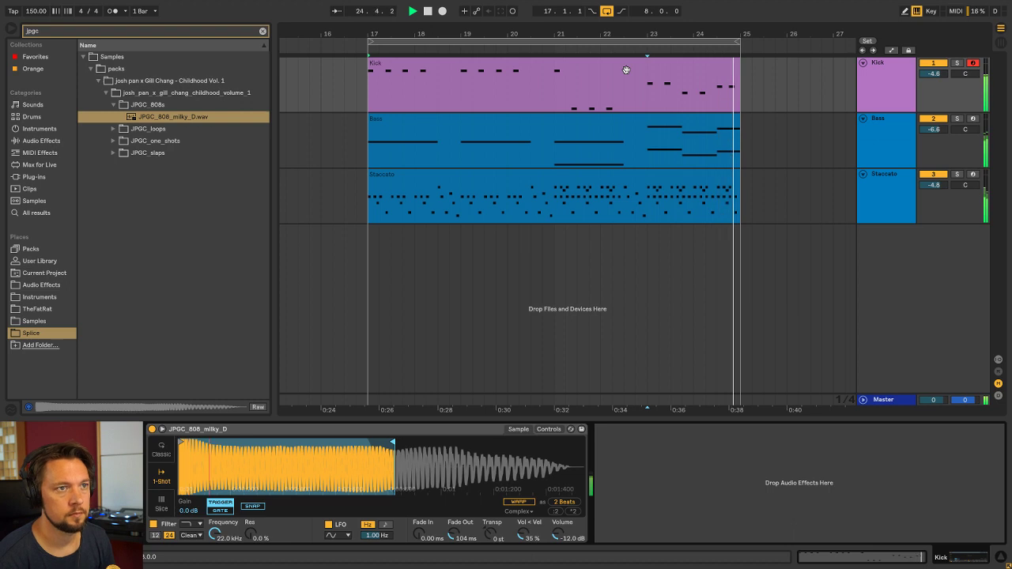
# Insert a new MIDI track below the Kick track and name it Clap
pyautogui.click(857, 71)
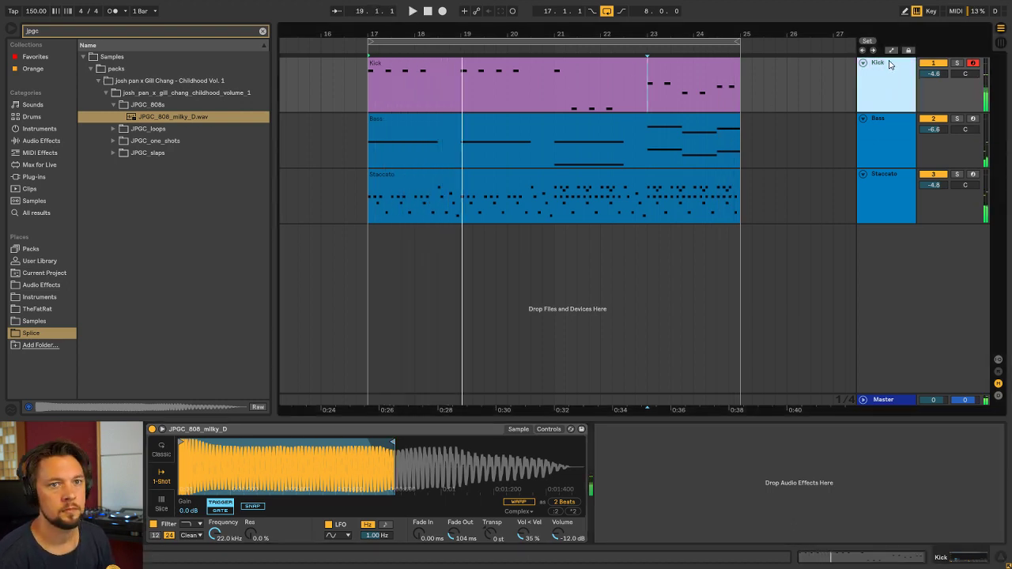
pyautogui.hotkey('ctrl', 'shift', 't')
pyautogui.hotkey('ctrl', 'r')
pyautogui.write('Clap')
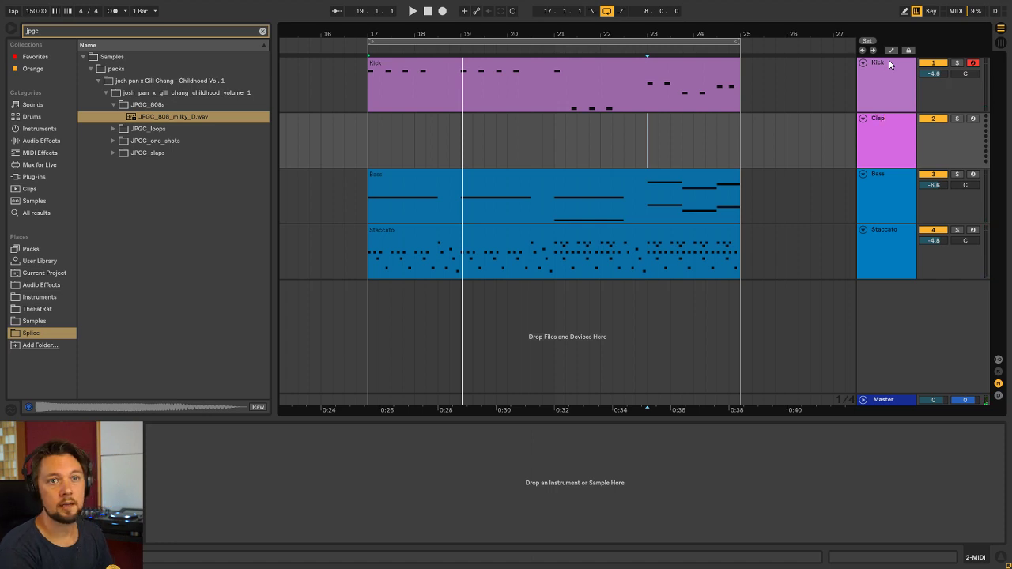
# Play the loop to hear the kick together with the bass and staccato strings
pyautogui.press('Return')
pyautogui.click(876, 117)
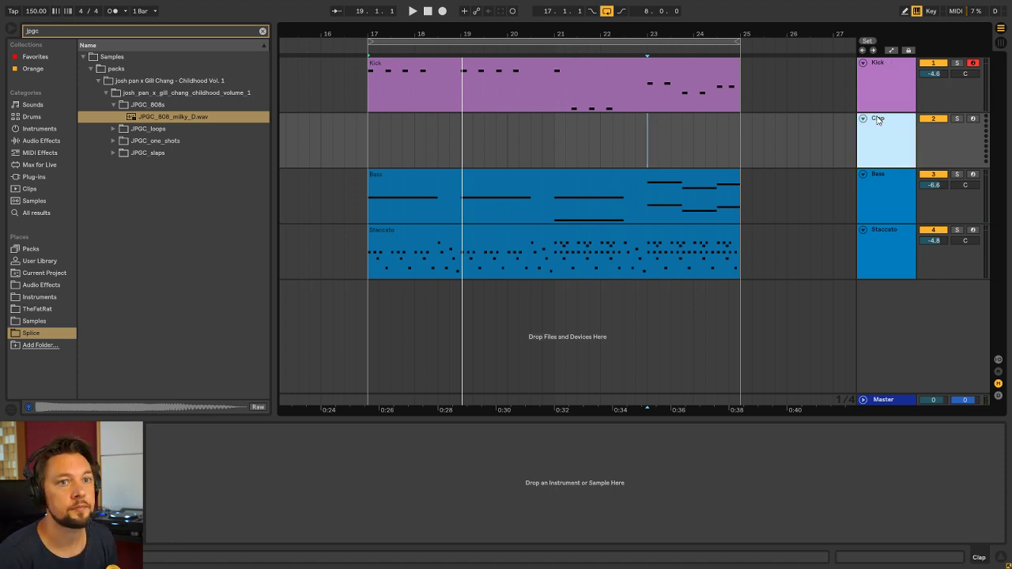
pyautogui.click(366, 95)
pyautogui.press('space')
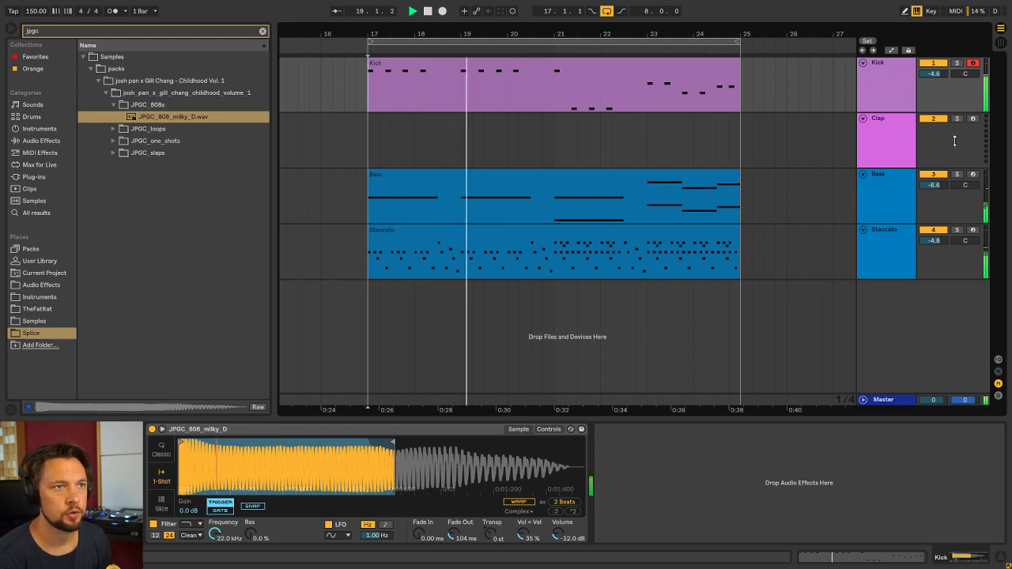
# Load the Simpler.adv preset from the Instruments folder onto the Clap track
pyautogui.click(900, 130)
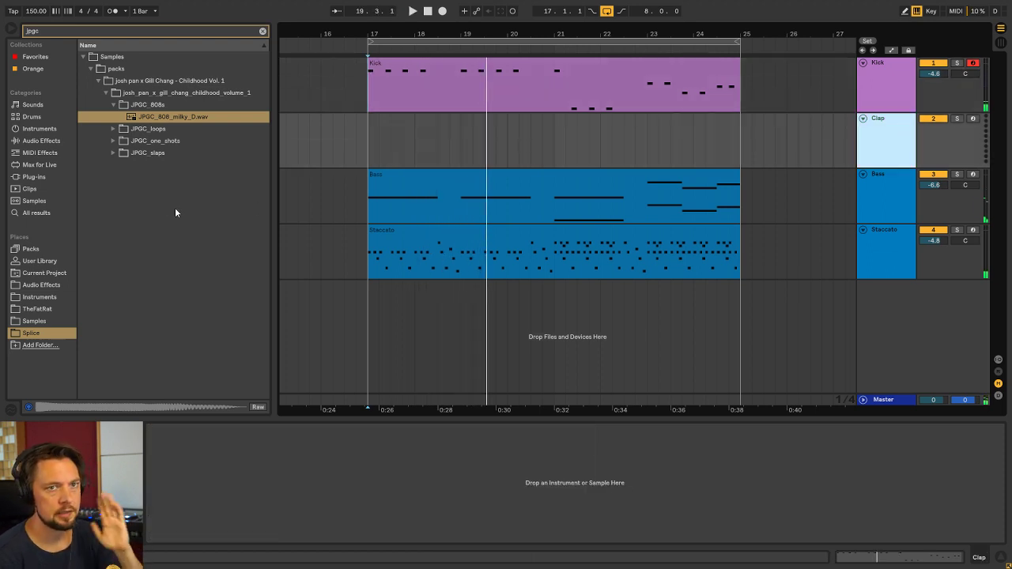
pyautogui.click(35, 298)
pyautogui.click(263, 32)
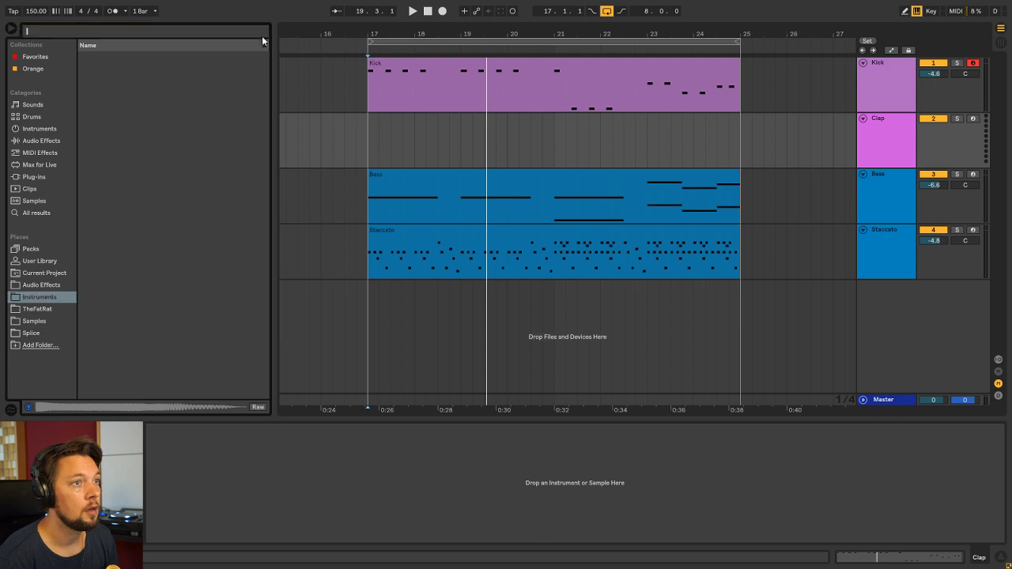
pyautogui.moveTo(270, 117); pyautogui.dragTo(233, 135)
pyautogui.moveTo(130, 309); pyautogui.dragTo(381, 145)
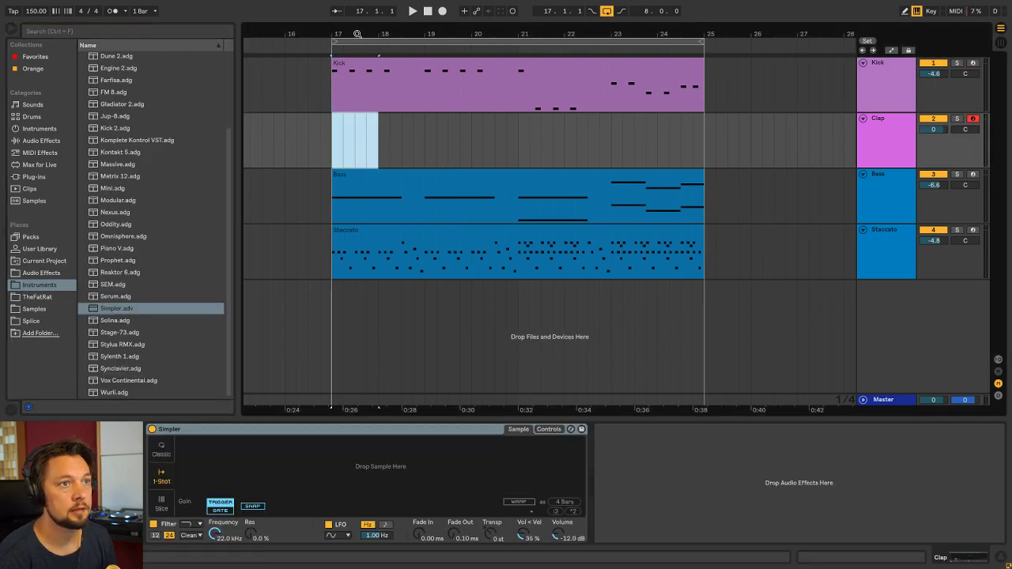
# Create a one-bar MIDI clip at bar 17 on the Clap track and extend it as a loop to bar 25
pyautogui.moveTo(357, 34); pyautogui.dragTo(381, 54)
pyautogui.hotkey('ctrl', 'shift', 'm')
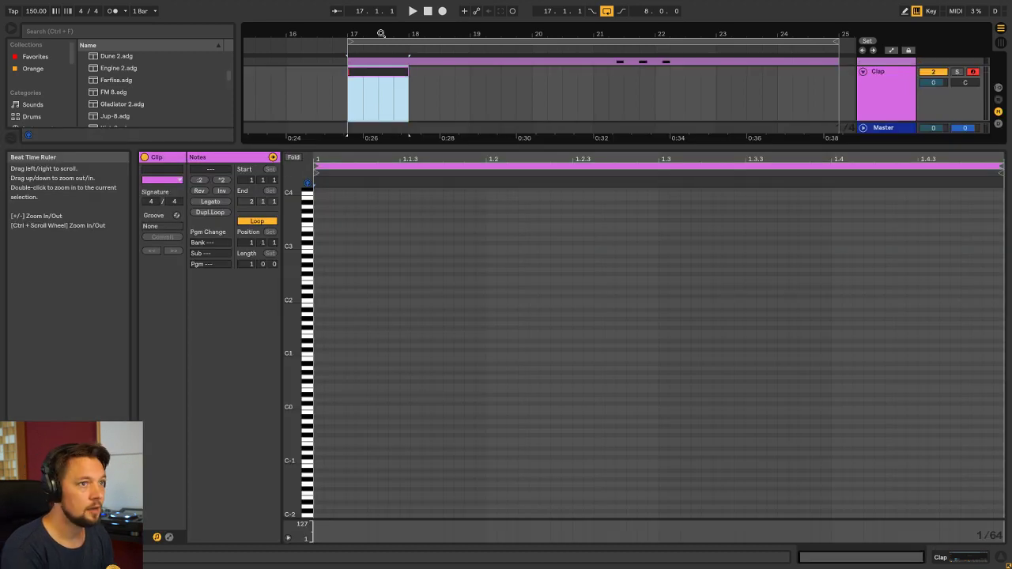
pyautogui.hotkey('shift', 'Tab')
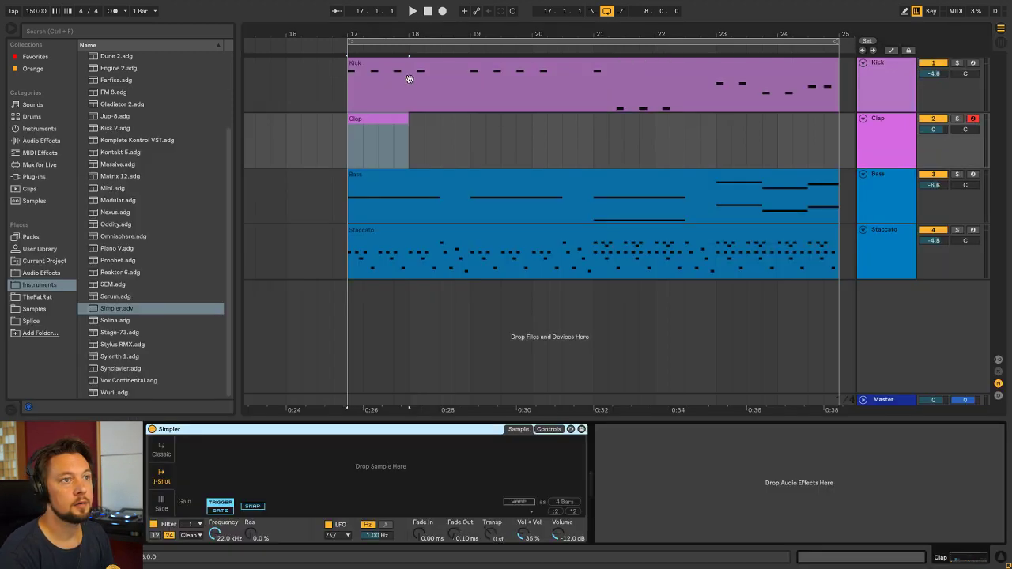
pyautogui.moveTo(407, 124); pyautogui.dragTo(826, 124)
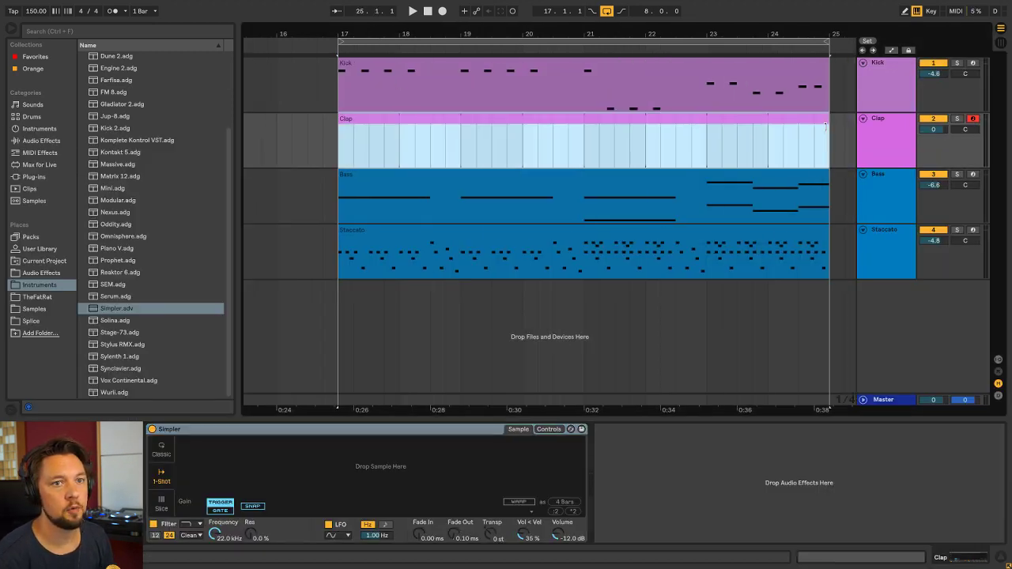
pyautogui.click(584, 69)
pyautogui.moveTo(533, 32); pyautogui.dragTo(451, 19)
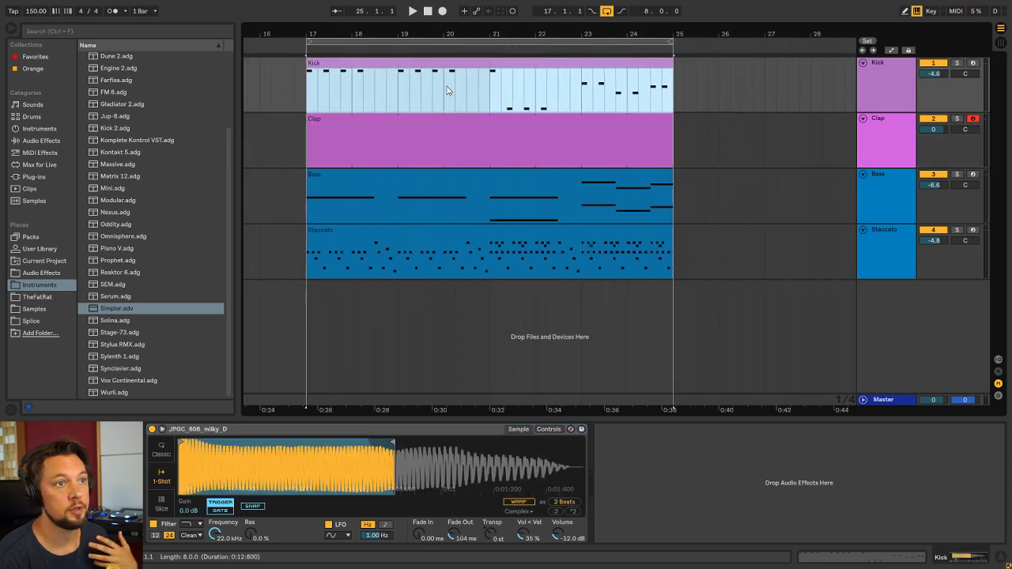
pyautogui.click(419, 241)
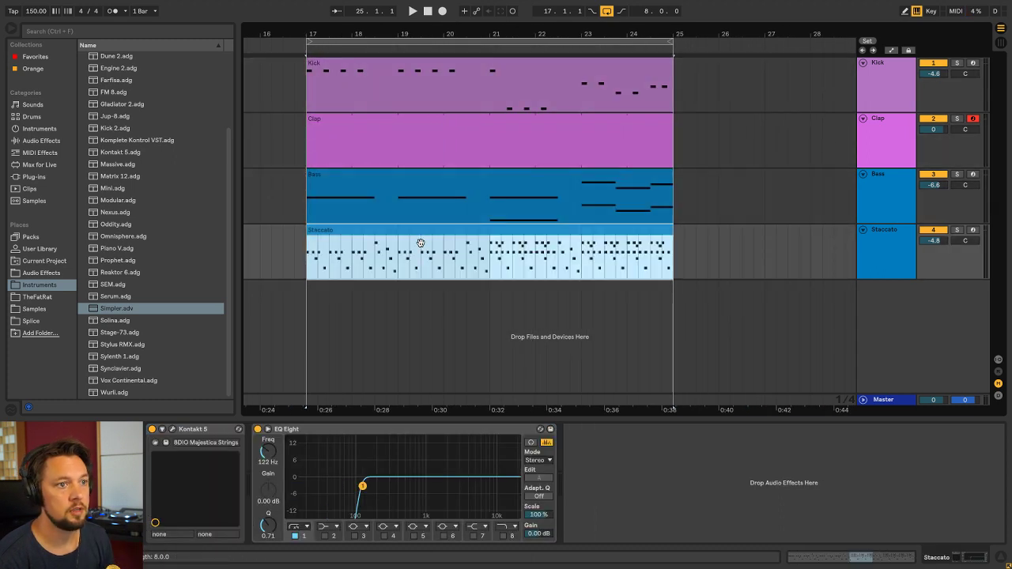
pyautogui.click(412, 186)
pyautogui.click(356, 63)
pyautogui.moveTo(303, 33); pyautogui.dragTo(354, 34)
pyautogui.click(414, 65)
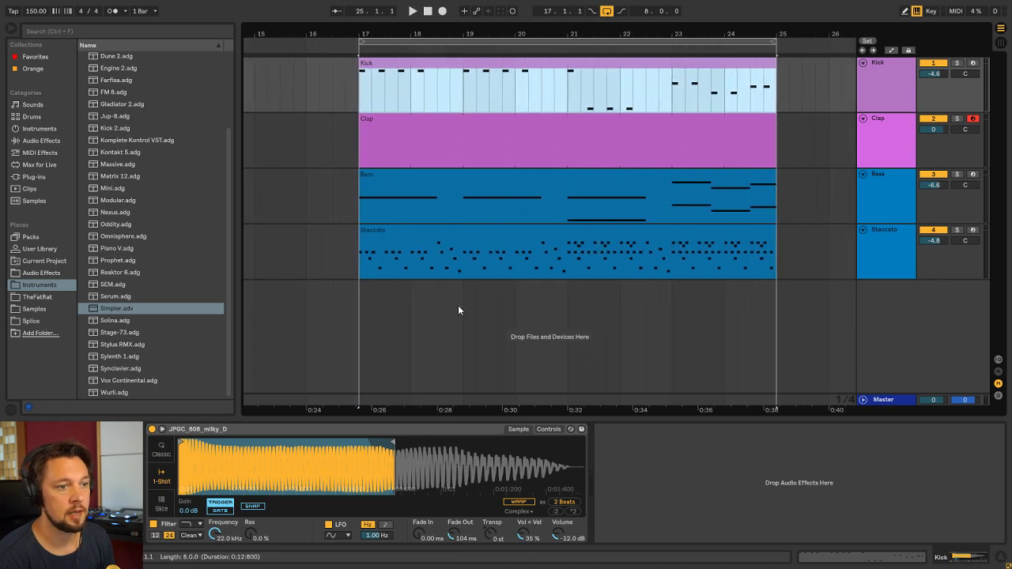
pyautogui.click(601, 116)
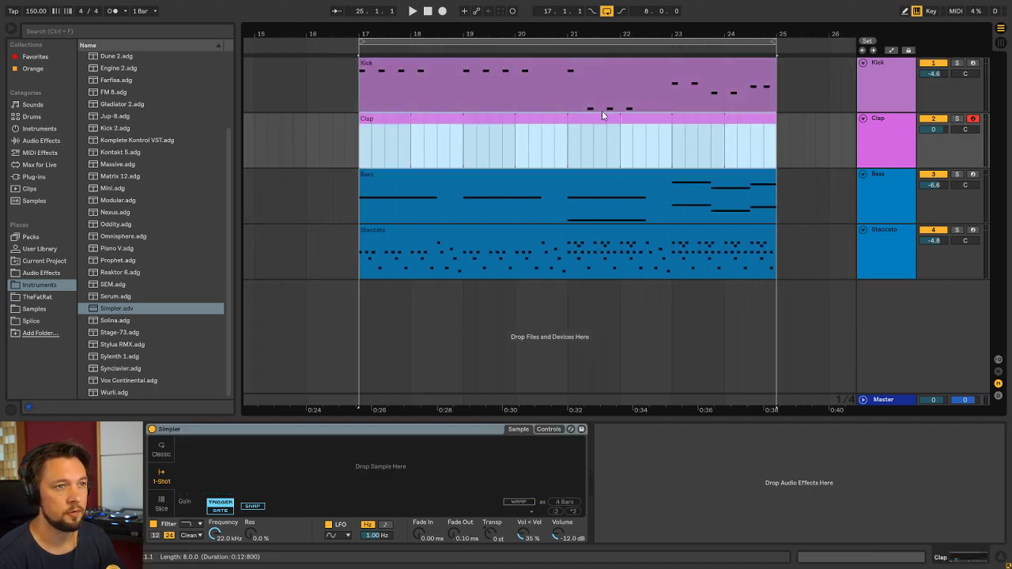
pyautogui.click(902, 125)
pyautogui.click(585, 120)
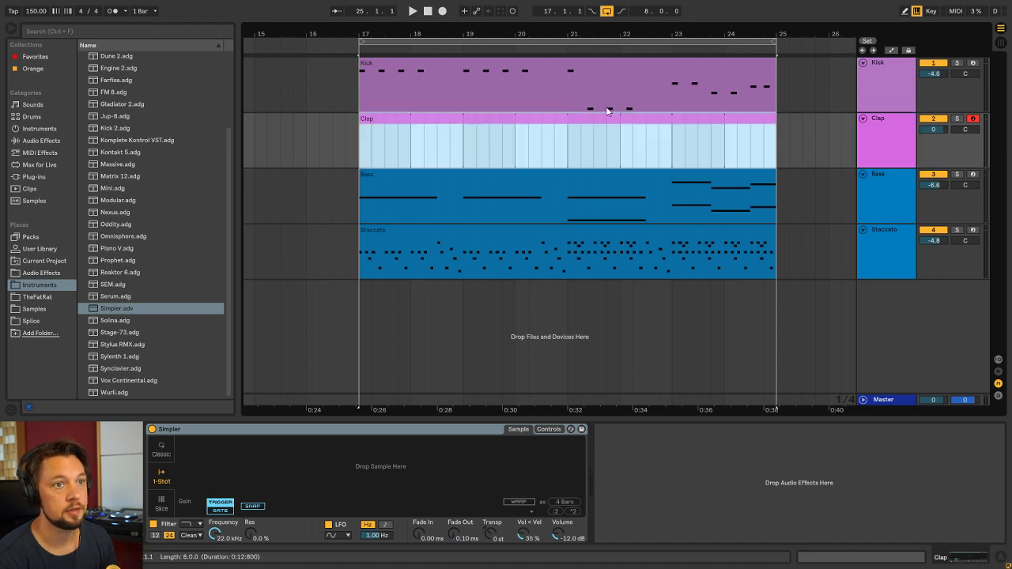
pyautogui.click(876, 120)
pyautogui.click(402, 123)
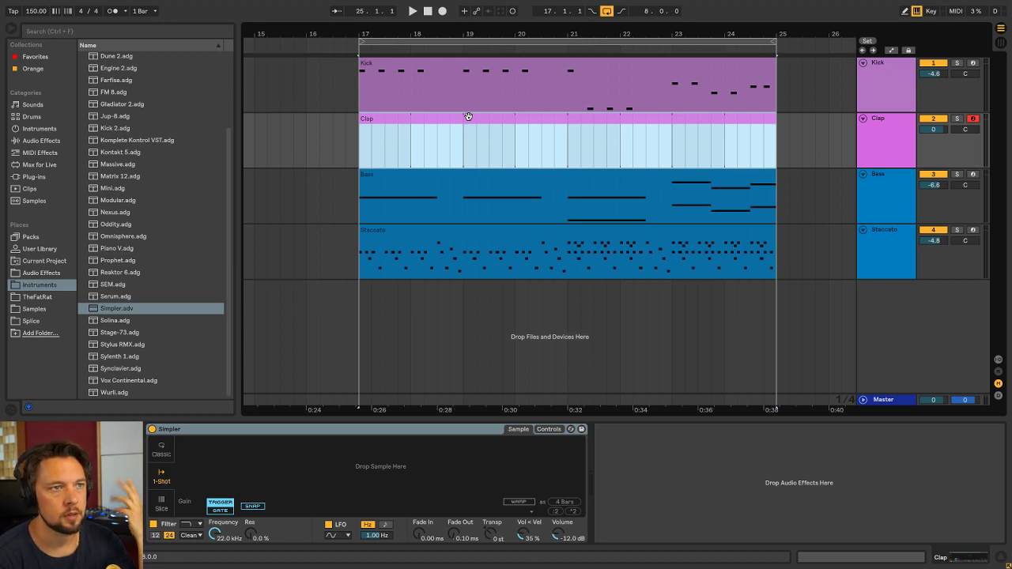
# Search the Splice sample folder for "420_v" to find a clap for the Clap track
pyautogui.click(882, 134)
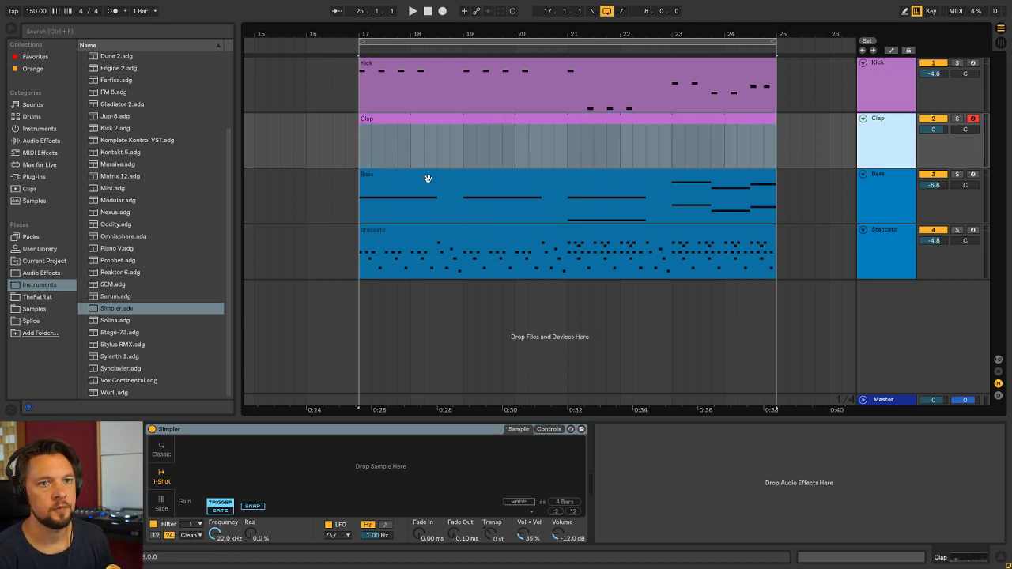
pyautogui.click(31, 321)
pyautogui.click(74, 30)
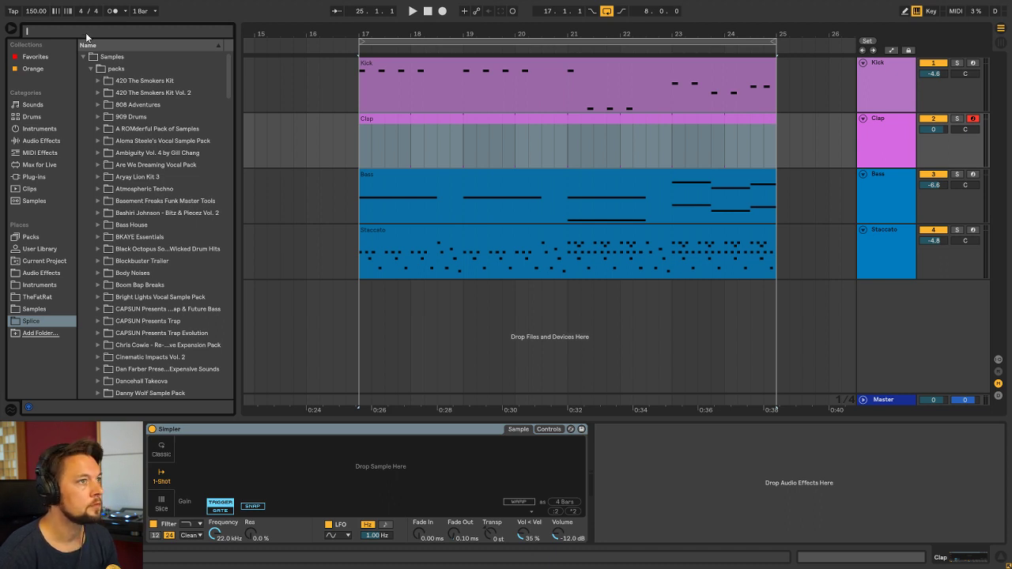
pyautogui.write('420')
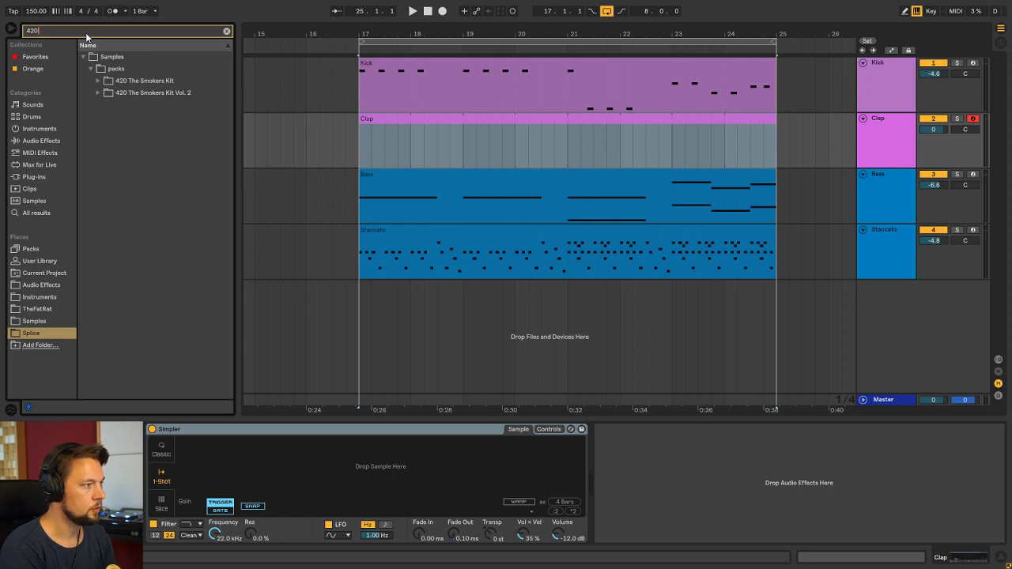
pyautogui.write(' v')
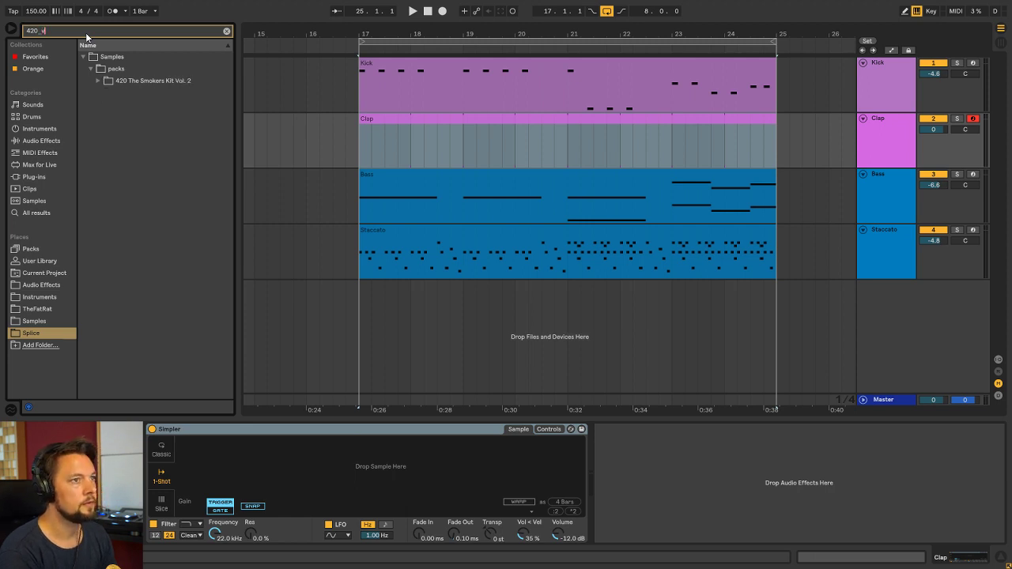
# Load 420_V2_Clap_ZWL_Wet.wav from the 420 The Smokers Kit Vol. 2 Claps folder into the Clap track's Simpler
pyautogui.click(98, 81)
pyautogui.click(106, 93)
pyautogui.click(113, 105)
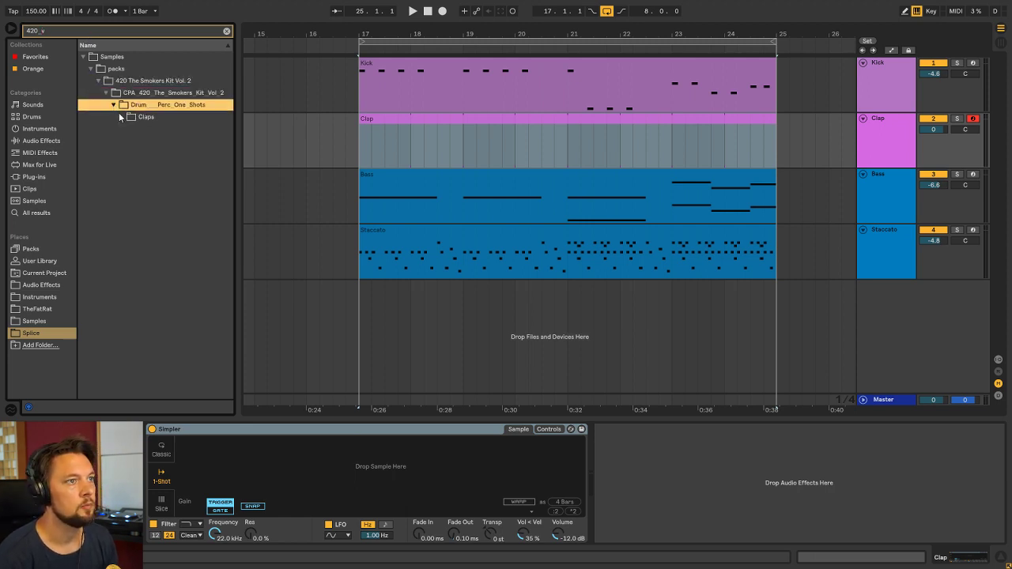
pyautogui.click(121, 116)
pyautogui.click(170, 130)
pyautogui.moveTo(173, 141); pyautogui.dragTo(281, 474)
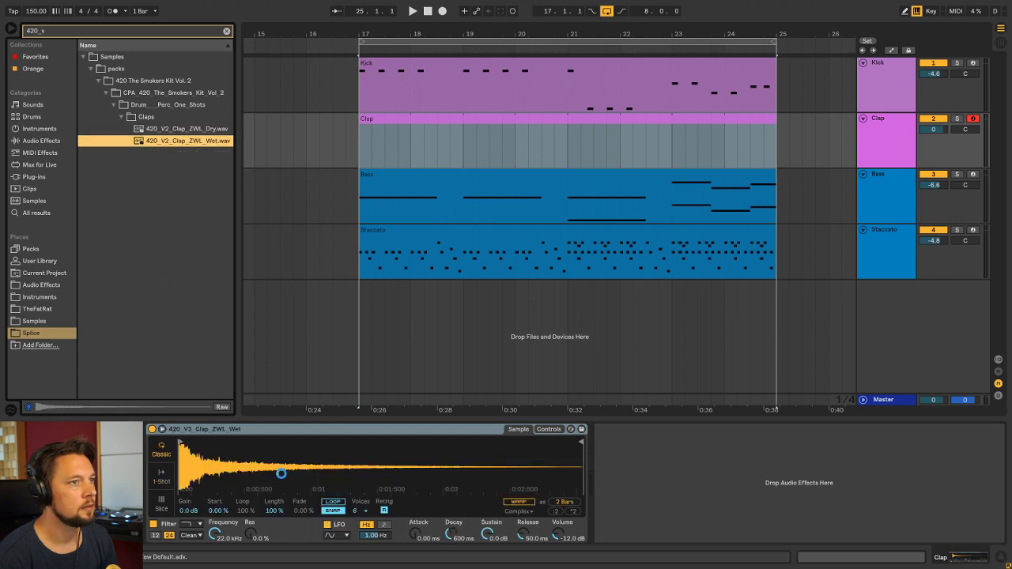
# Set the Clap clip's grid to 1/16 and add a C3 note at 1.3 during playback
pyautogui.doubleClick(438, 119)
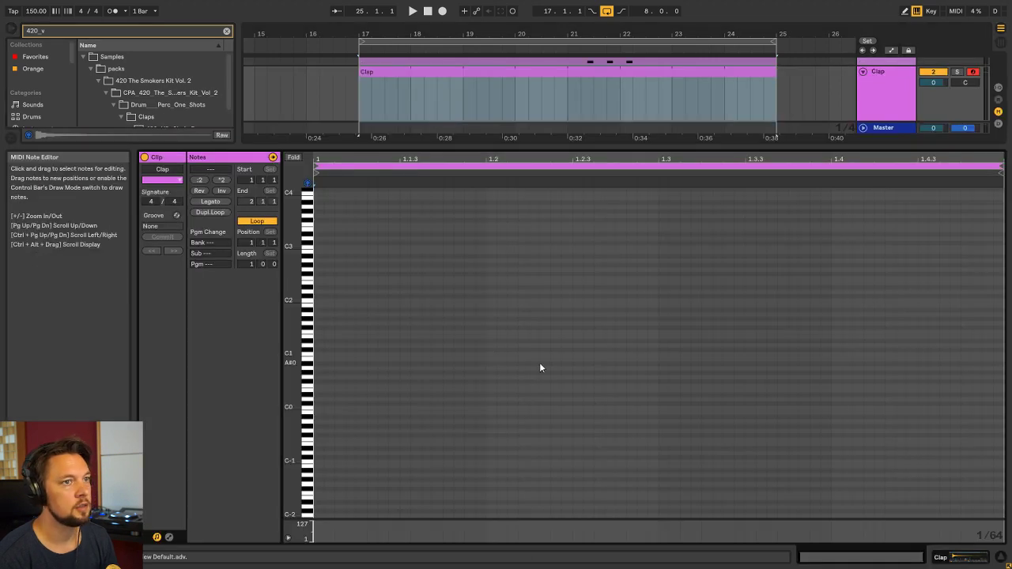
pyautogui.rightClick(539, 356)
pyautogui.click(617, 296)
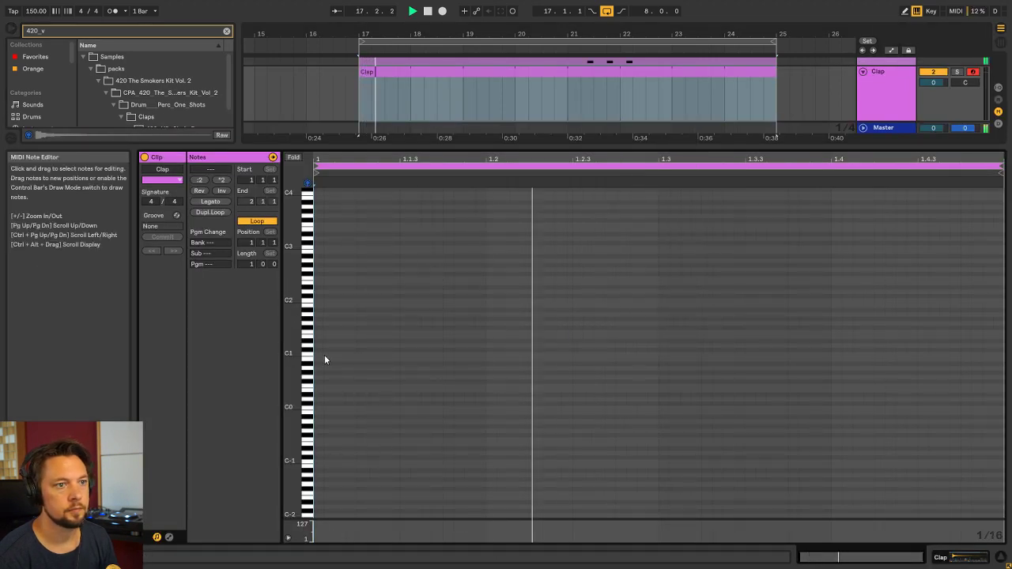
pyautogui.press('space')
pyautogui.moveTo(298, 357); pyautogui.dragTo(356, 357)
pyautogui.scroll(1, 648, 273)
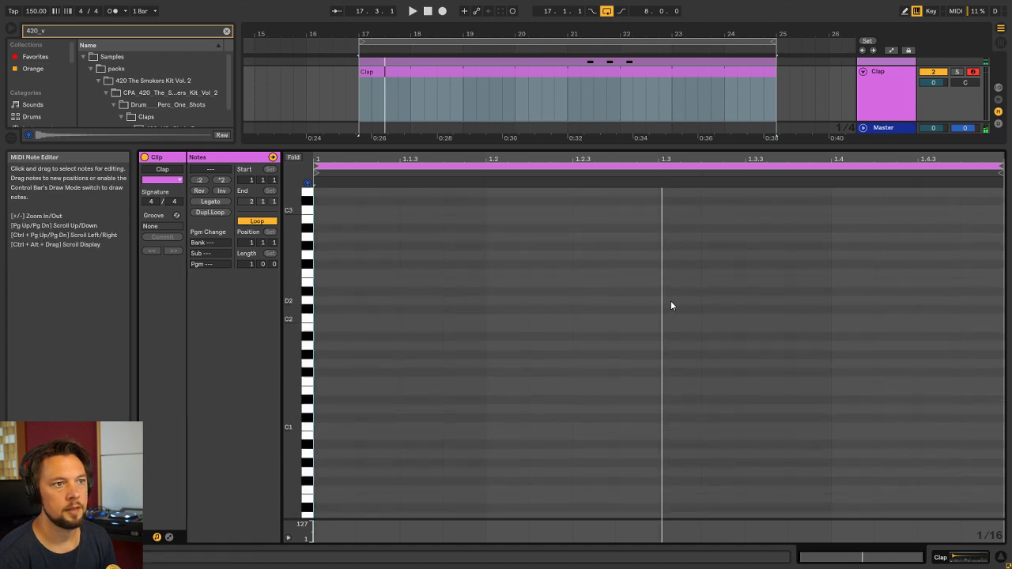
pyautogui.doubleClick(677, 209)
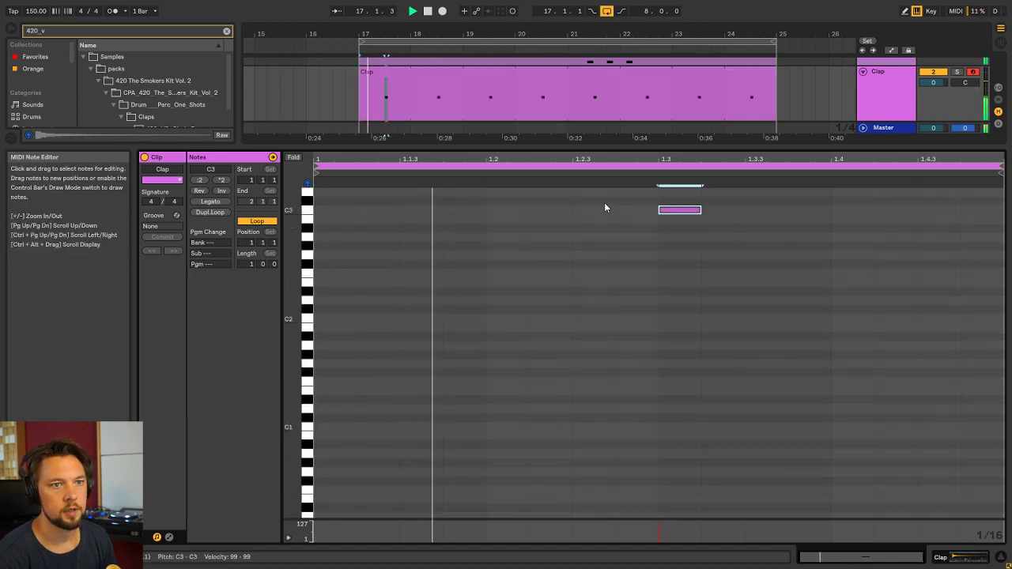
# Balance the Clap track against the other tracks while the loop plays, setting its volume to -9.3 dB
pyautogui.press('Tab')
pyautogui.press('Tab')
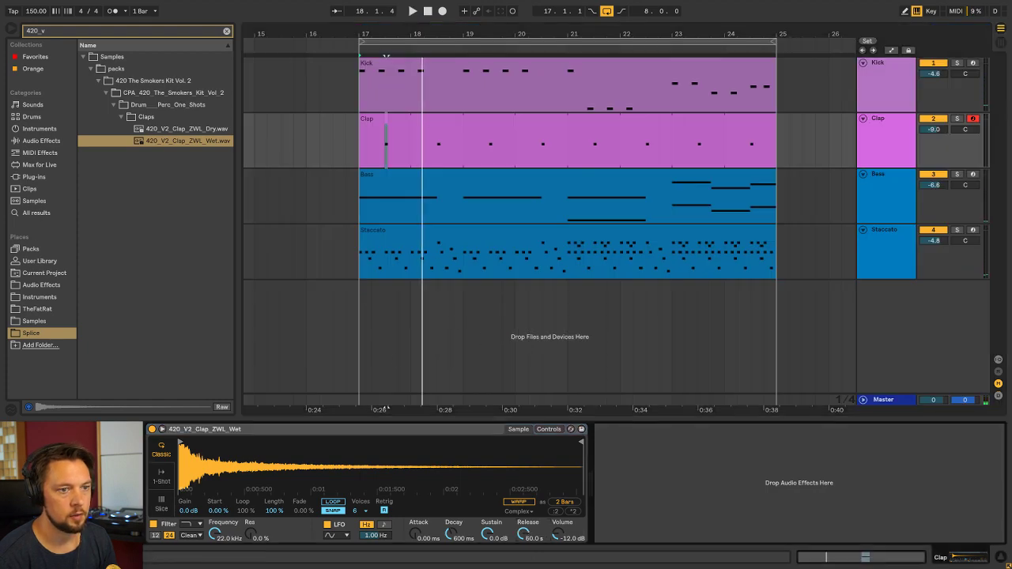
pyautogui.press('space')
pyautogui.press('Tab')
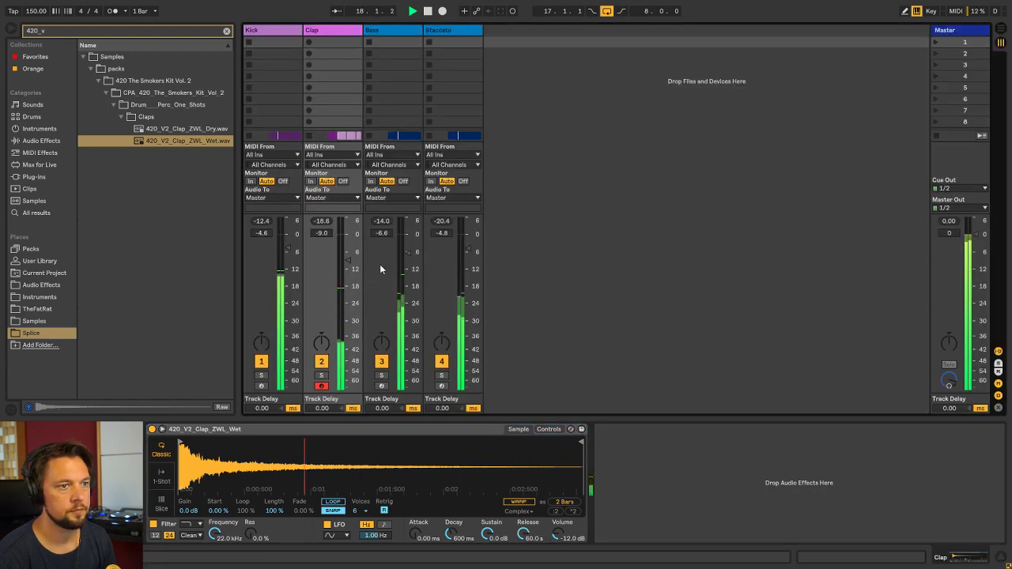
pyautogui.press('Tab')
pyautogui.press('Tab')
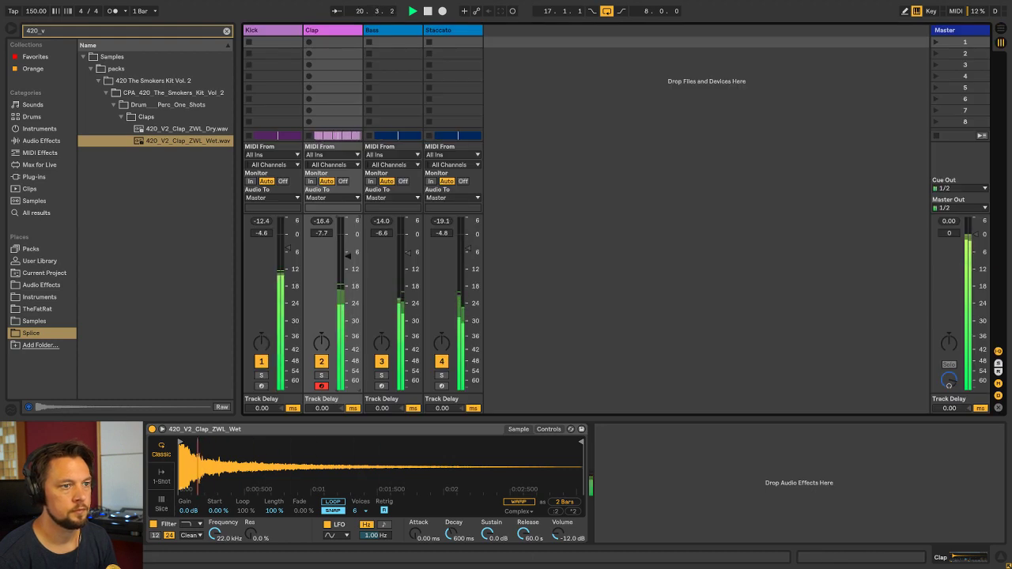
pyautogui.press('Tab')
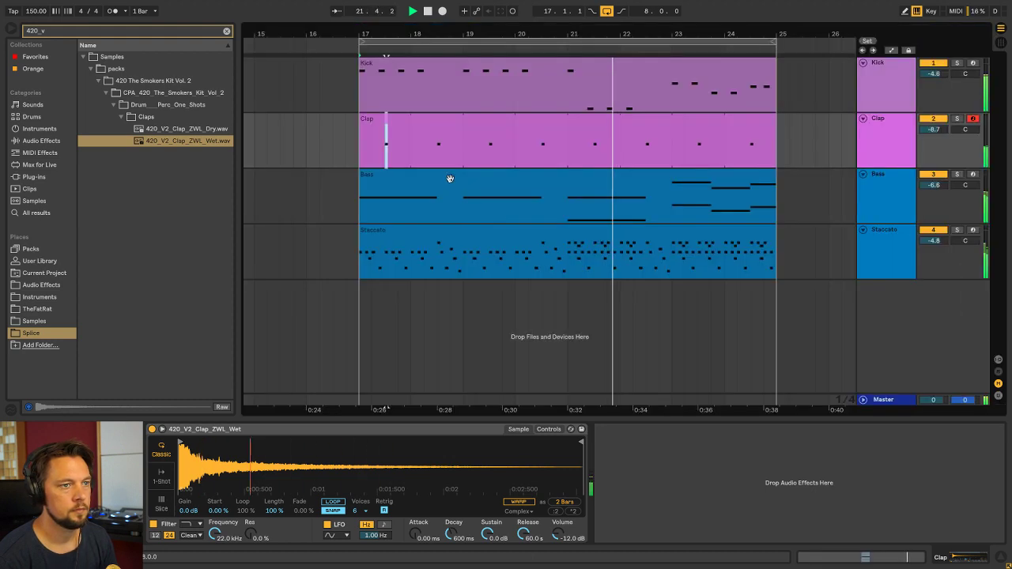
pyautogui.click(475, 229)
pyautogui.moveTo(608, 37); pyautogui.dragTo(606, 18)
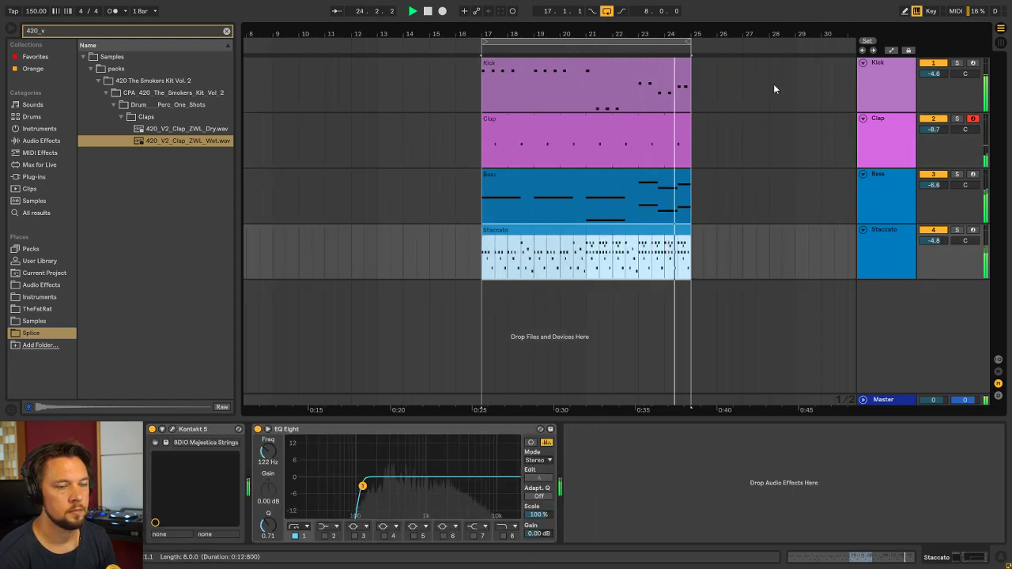
pyautogui.moveTo(662, 26); pyautogui.dragTo(662, 33)
pyautogui.click(536, 137)
pyautogui.press('Tab')
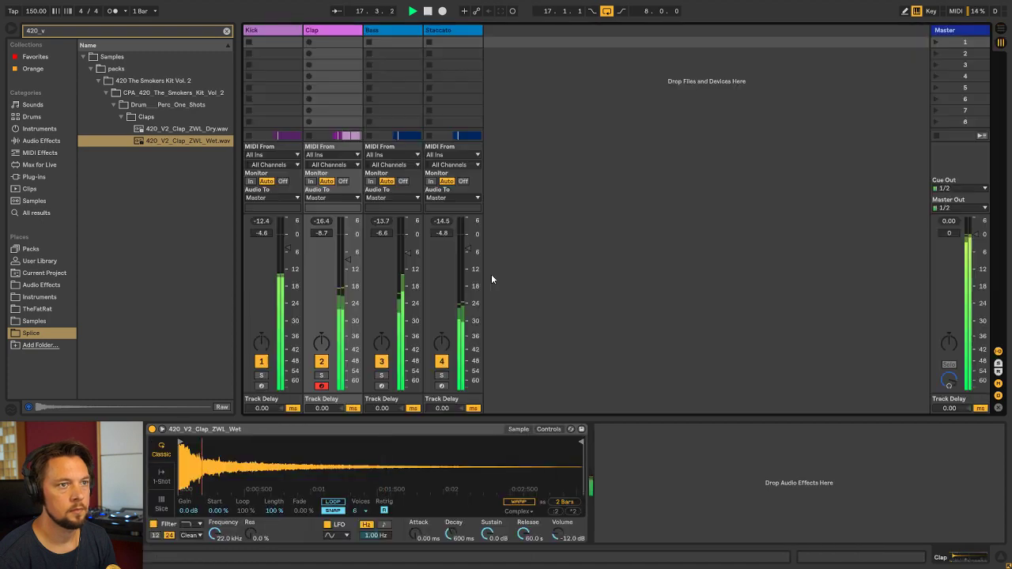
pyautogui.press('Tab')
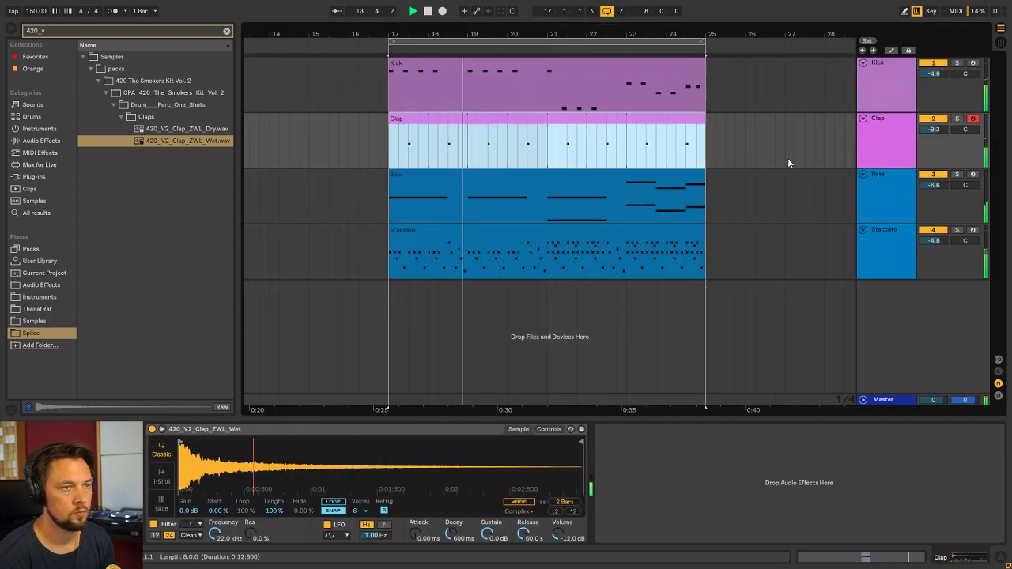
# Solo the Staccato track, turn on the metronome and play the strings against it to check their timing
pyautogui.click(883, 122)
pyautogui.press('space')
pyautogui.click(569, 243)
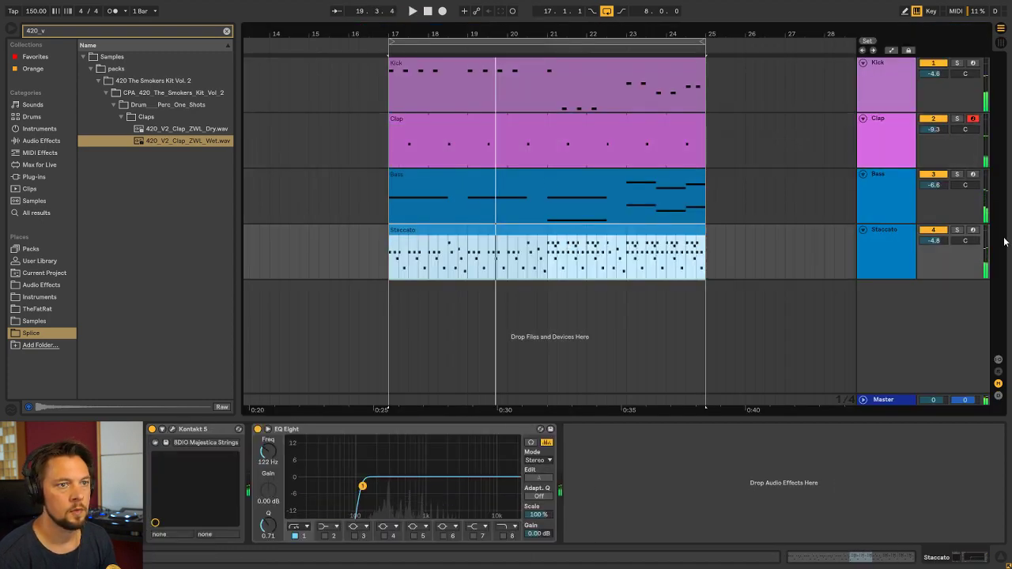
pyautogui.click(959, 232)
pyautogui.press('Tab')
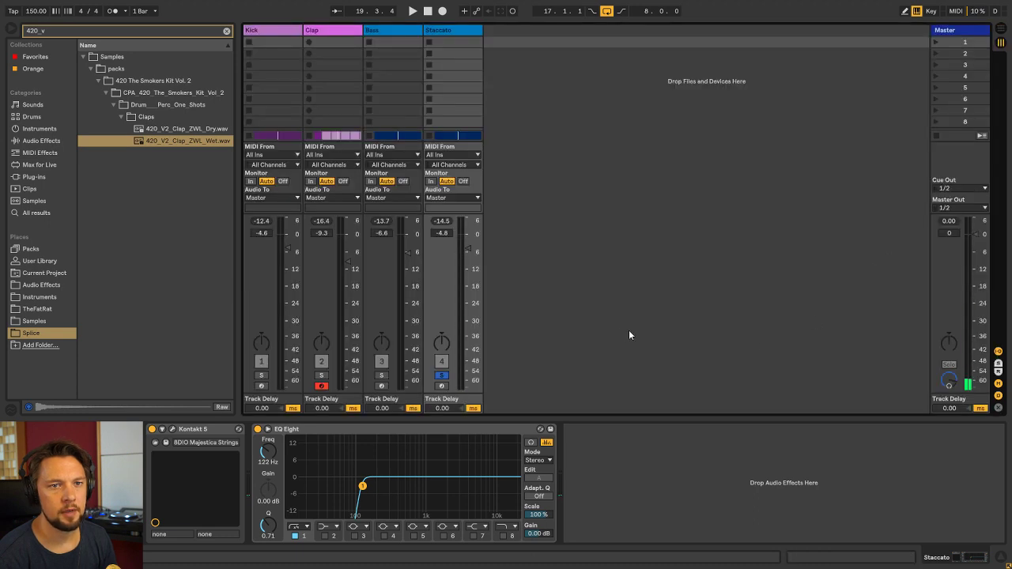
pyautogui.click(113, 13)
pyautogui.press('space')
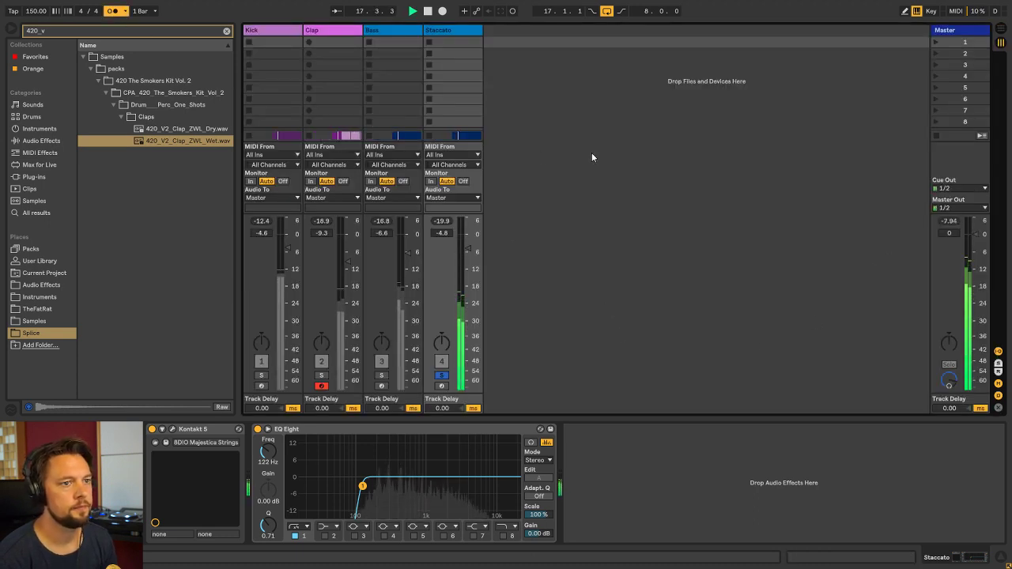
pyautogui.press('space')
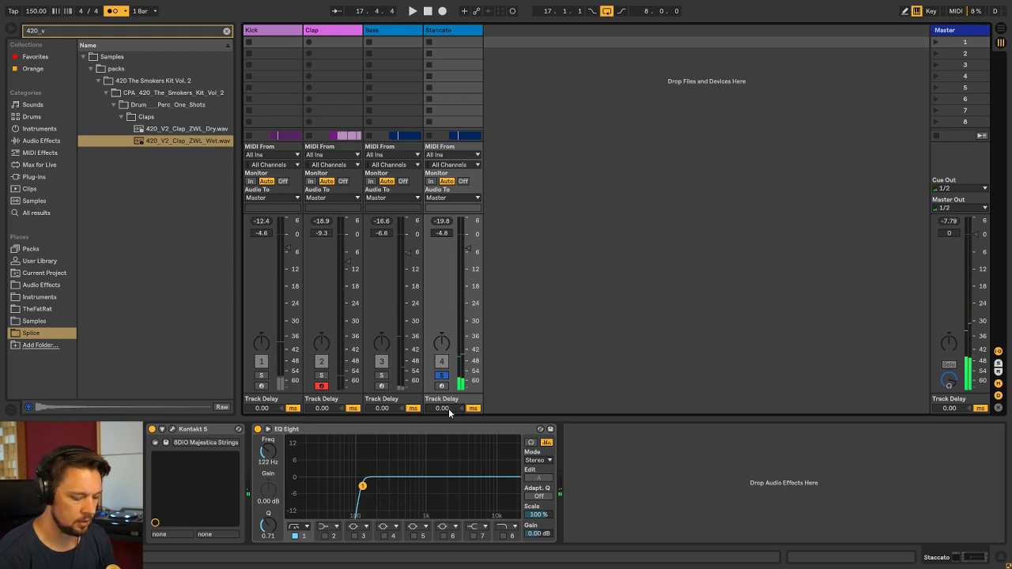
# Set the Staccato track's delay to -30 ms and play the soloed strings against the metronome
pyautogui.click(449, 412)
pyautogui.write('-3')
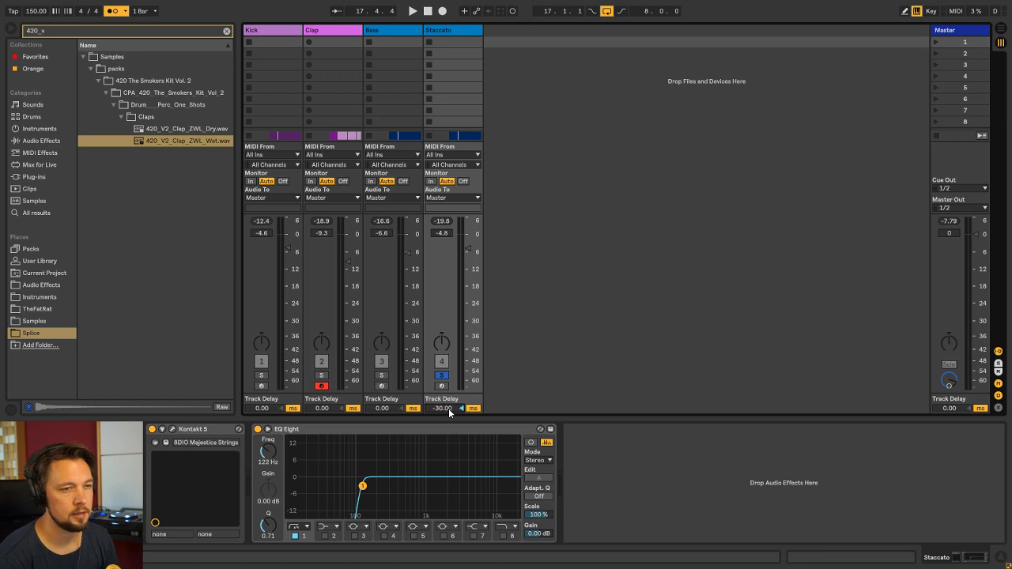
pyautogui.press('space')
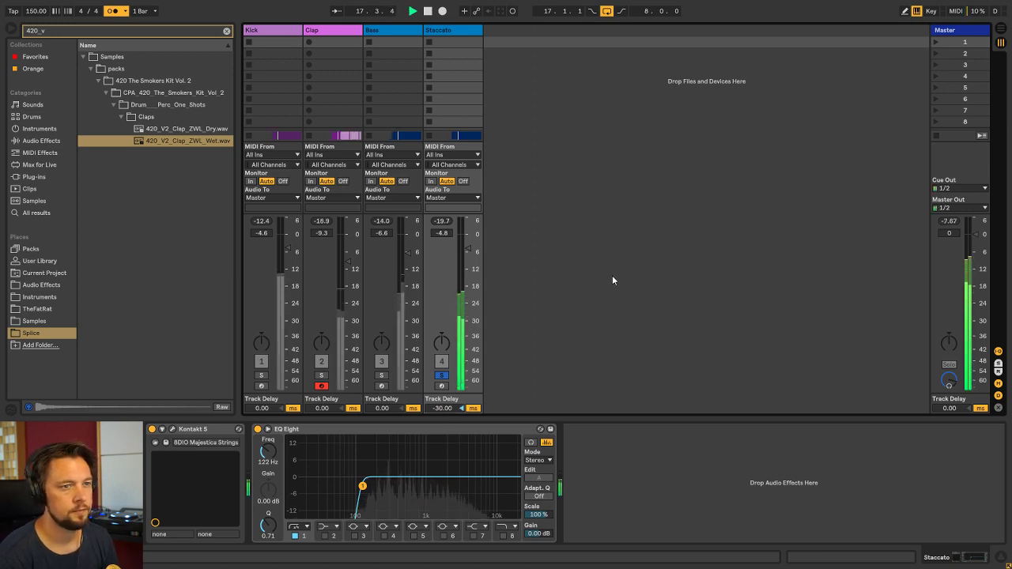
# Unsolo the Staccato track and turn off the metronome while the full loop keeps playing
pyautogui.click(443, 376)
pyautogui.press('Tab')
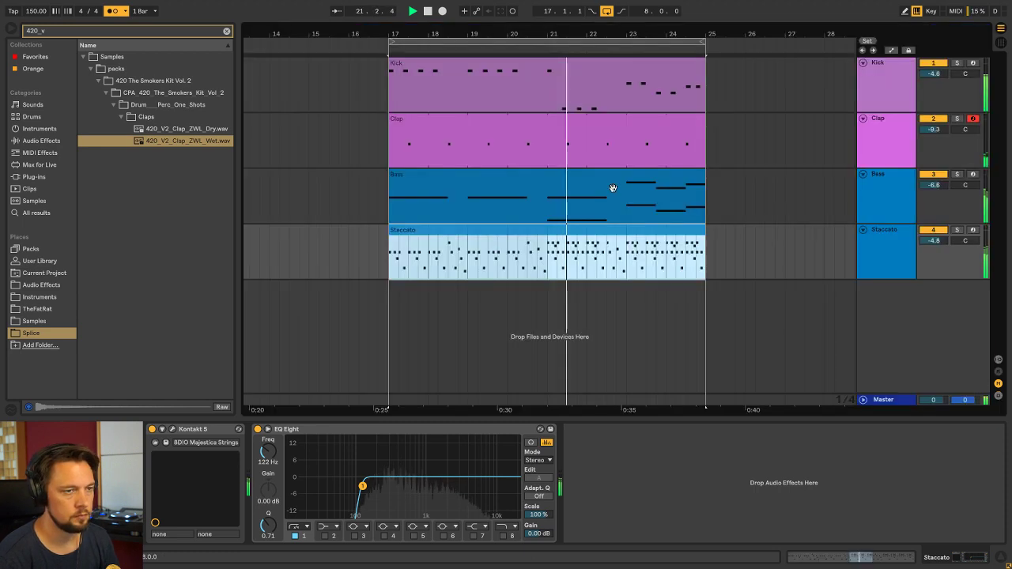
pyautogui.click(484, 173)
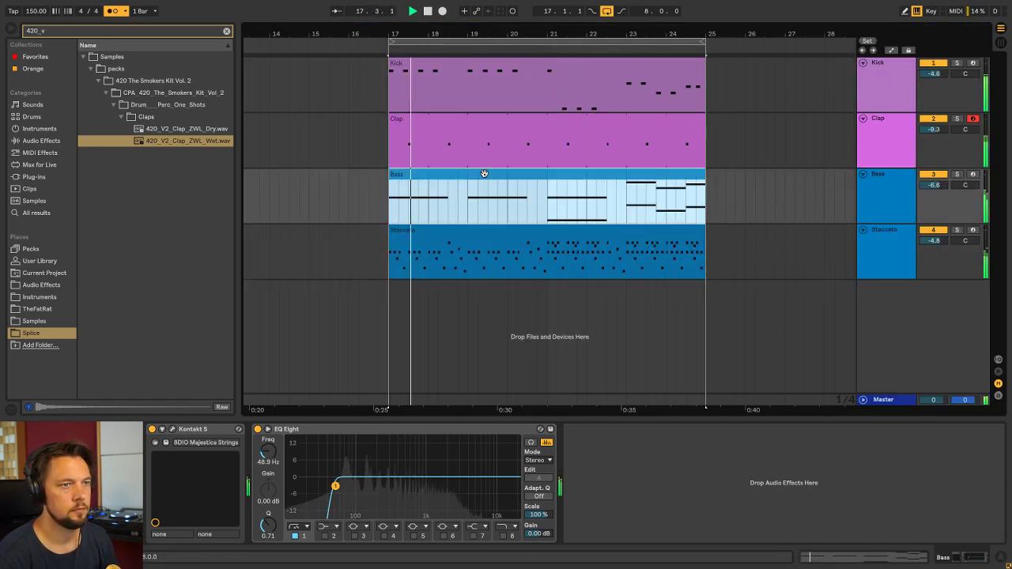
pyautogui.click(887, 187)
pyautogui.press('Tab')
pyautogui.click(113, 11)
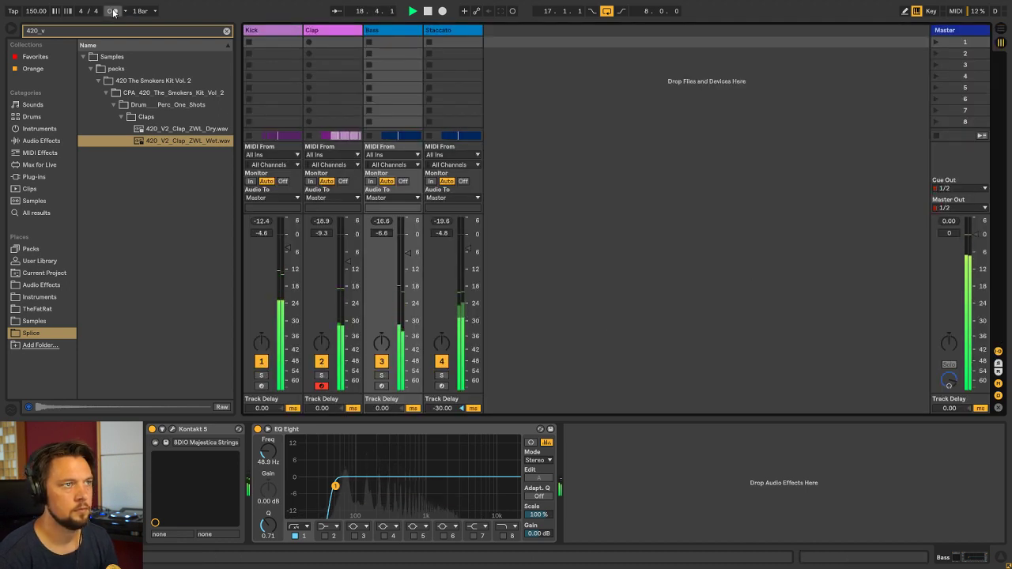
pyautogui.press('Tab')
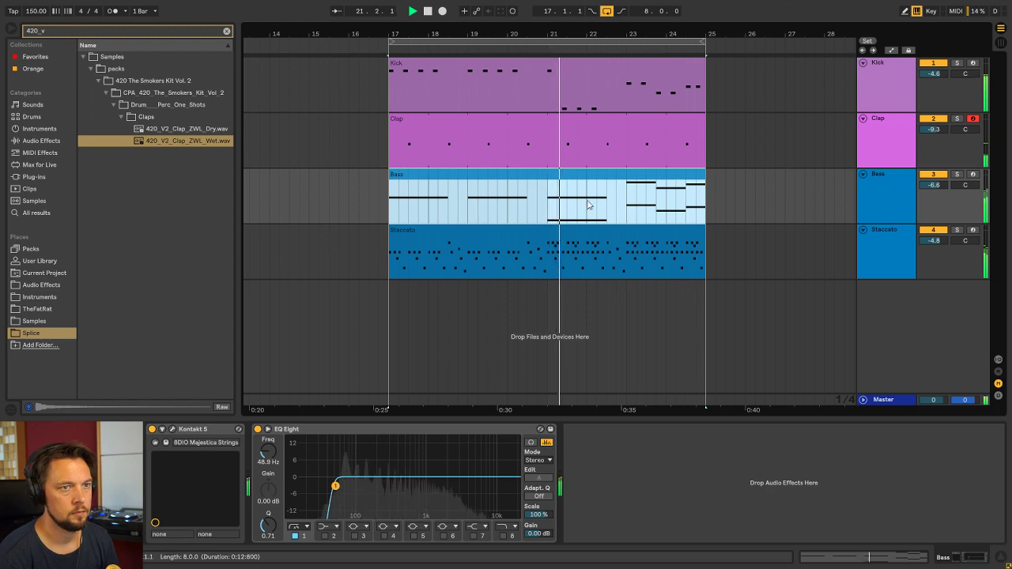
pyautogui.click(872, 185)
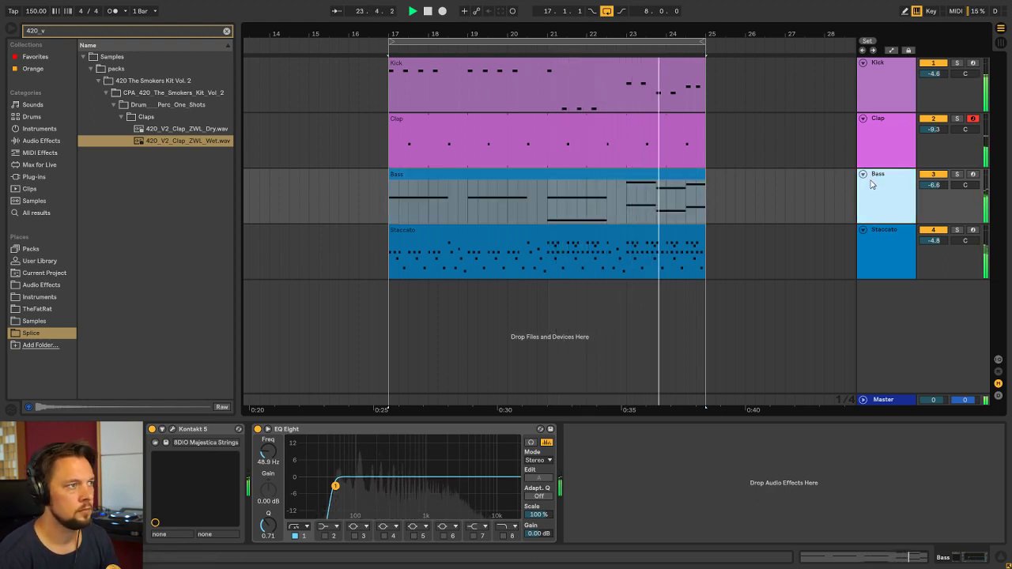
# Stop playback and insert a new MIDI track above the Kick track
pyautogui.click(873, 83)
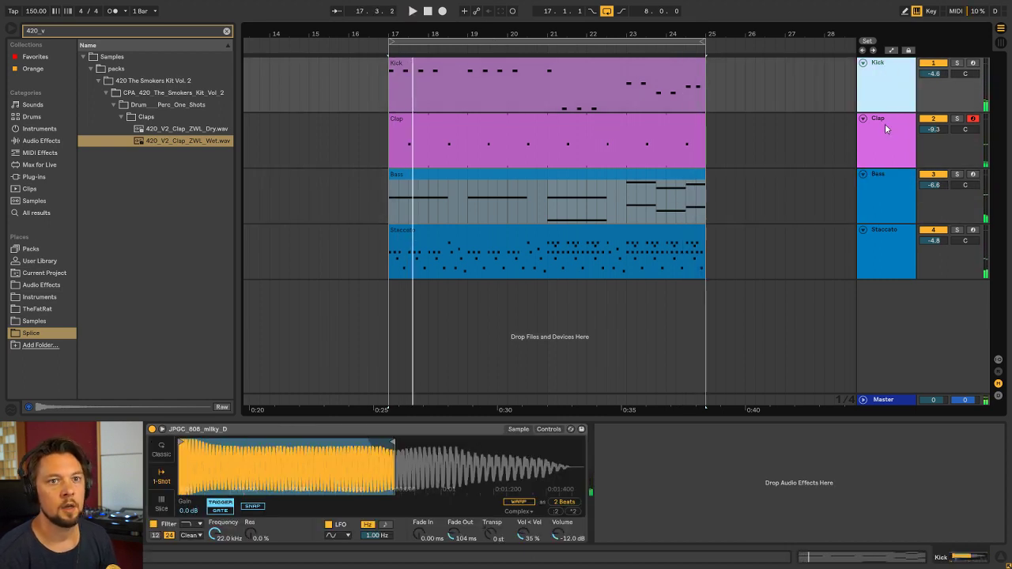
pyautogui.click(885, 125)
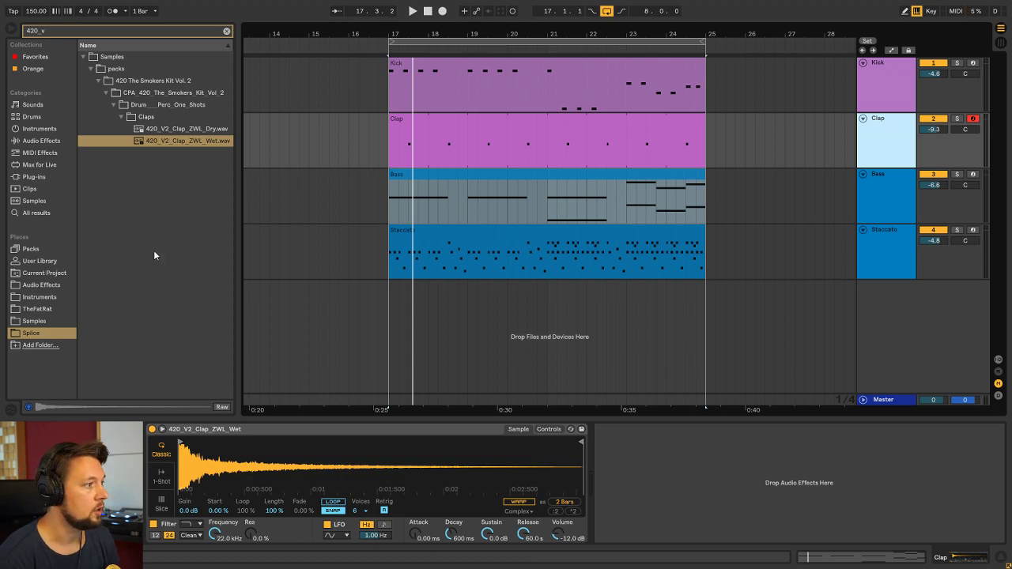
pyautogui.click(895, 69)
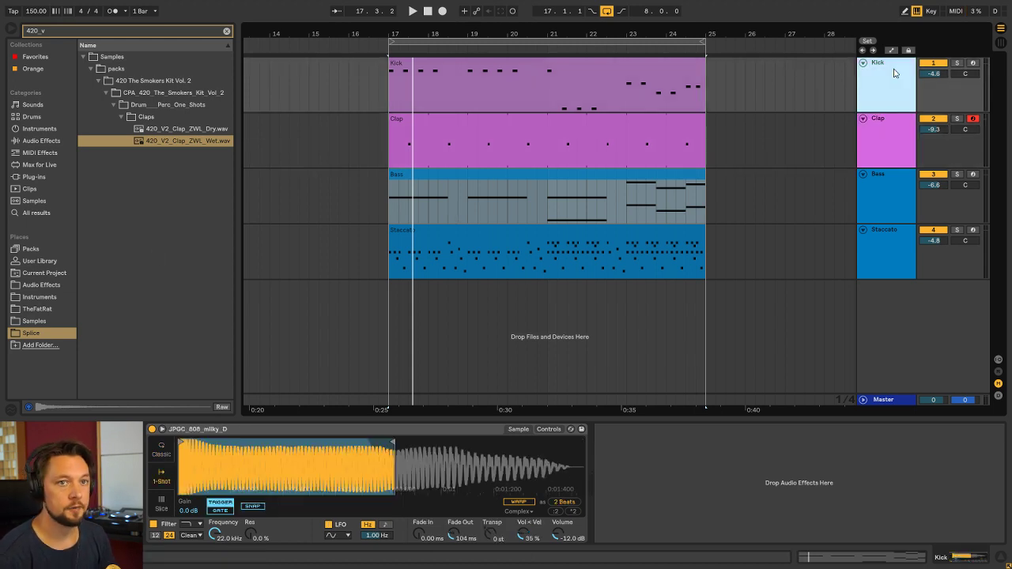
pyautogui.hotkey('ctrl', 'shift', 't')
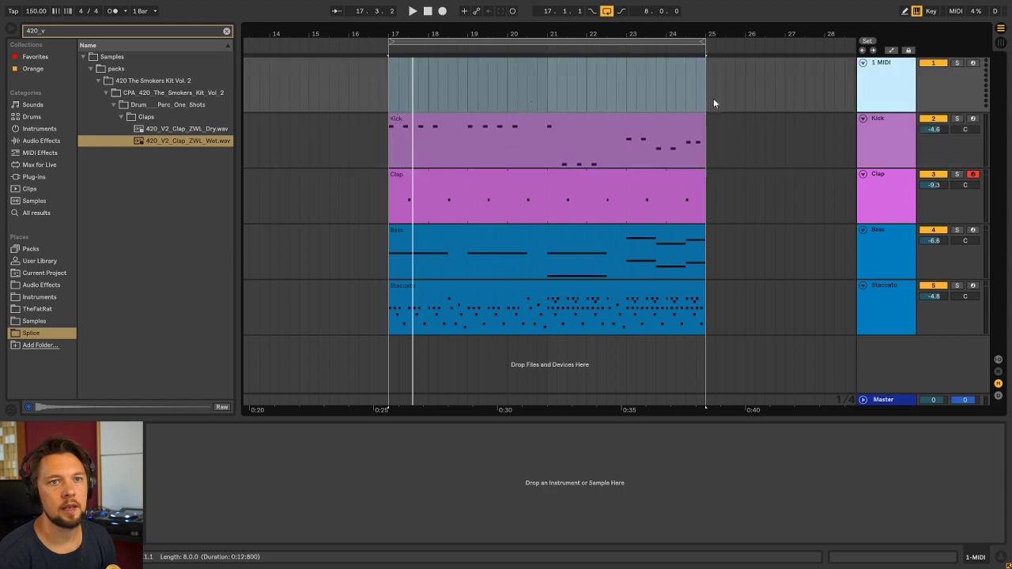
# Group the Bass and Staccato tracks together
pyautogui.click(511, 115)
pyautogui.click(895, 135)
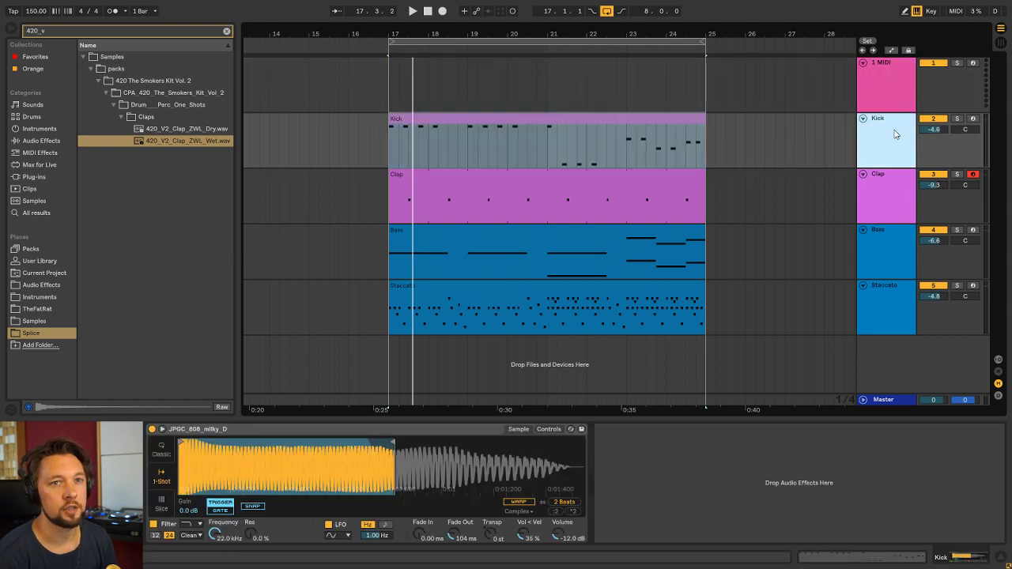
pyautogui.click(900, 183)
pyautogui.click(899, 232)
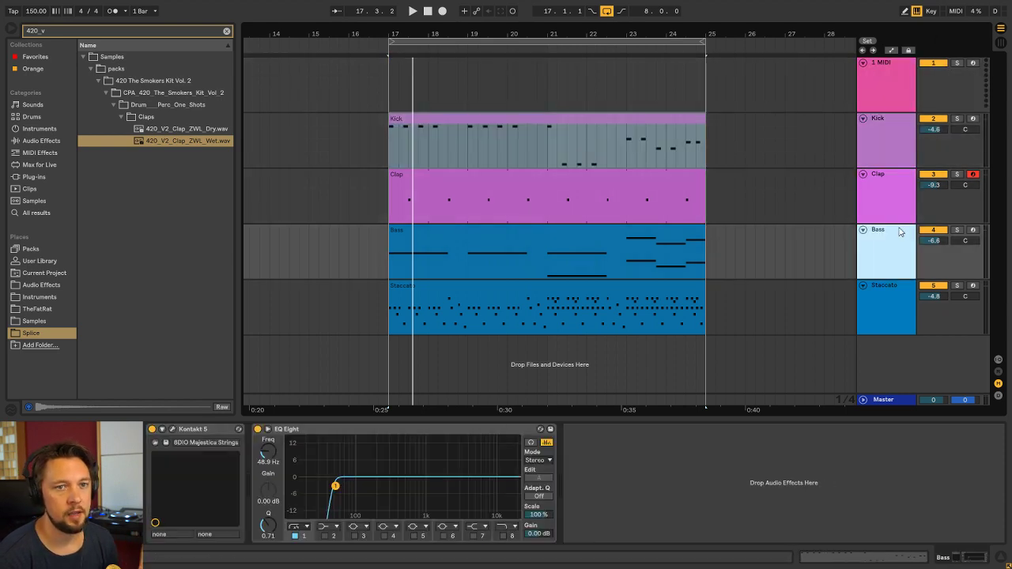
pyautogui.click(887, 286)
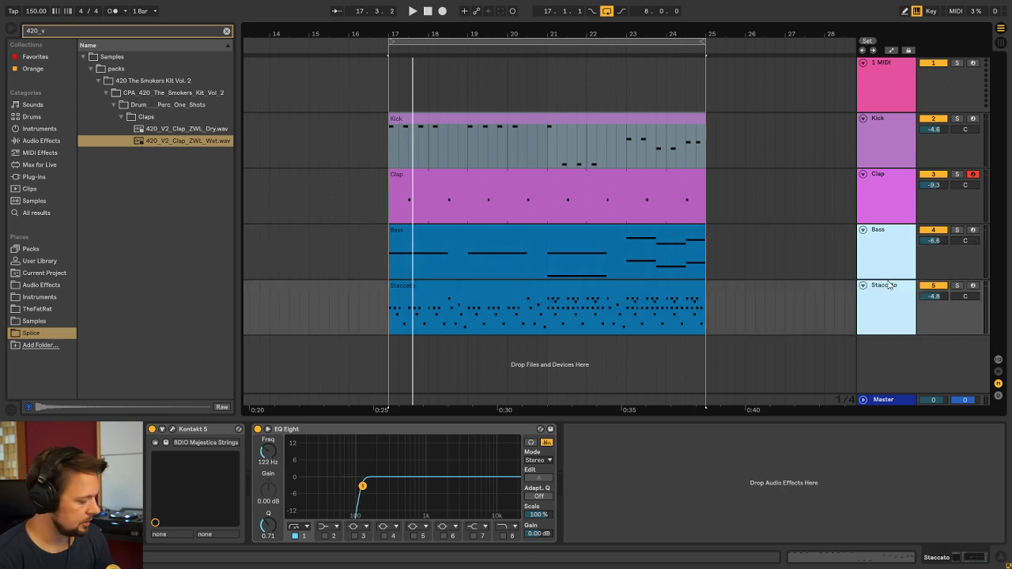
pyautogui.hotkey('ctrl', 'g')
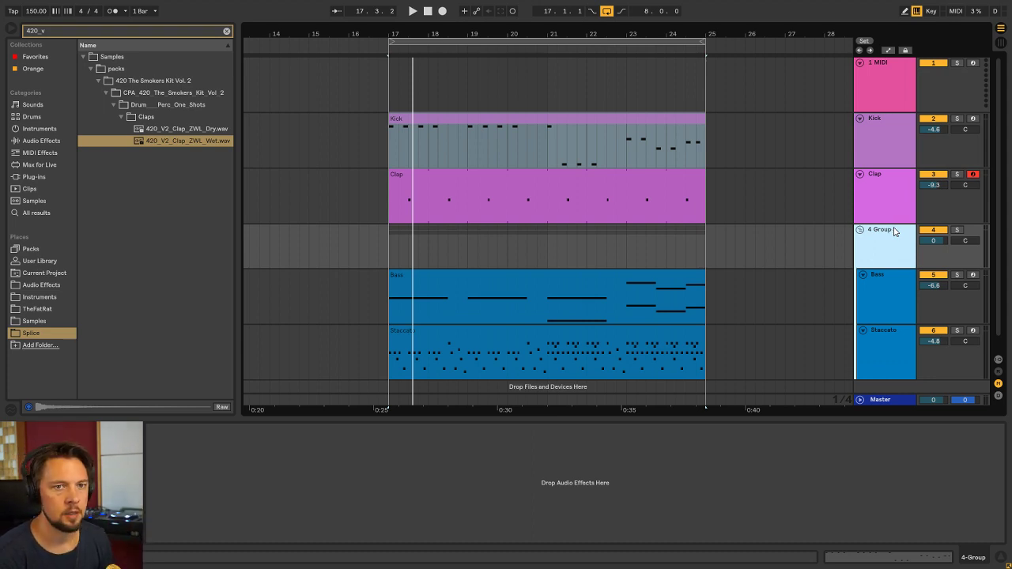
pyautogui.click(452, 119)
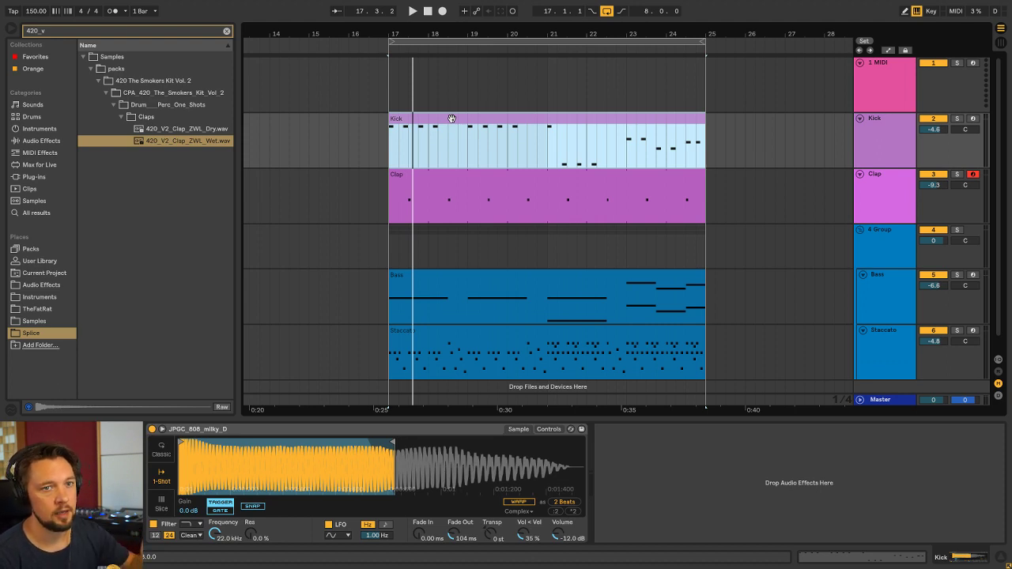
pyautogui.click(899, 234)
pyautogui.click(887, 283)
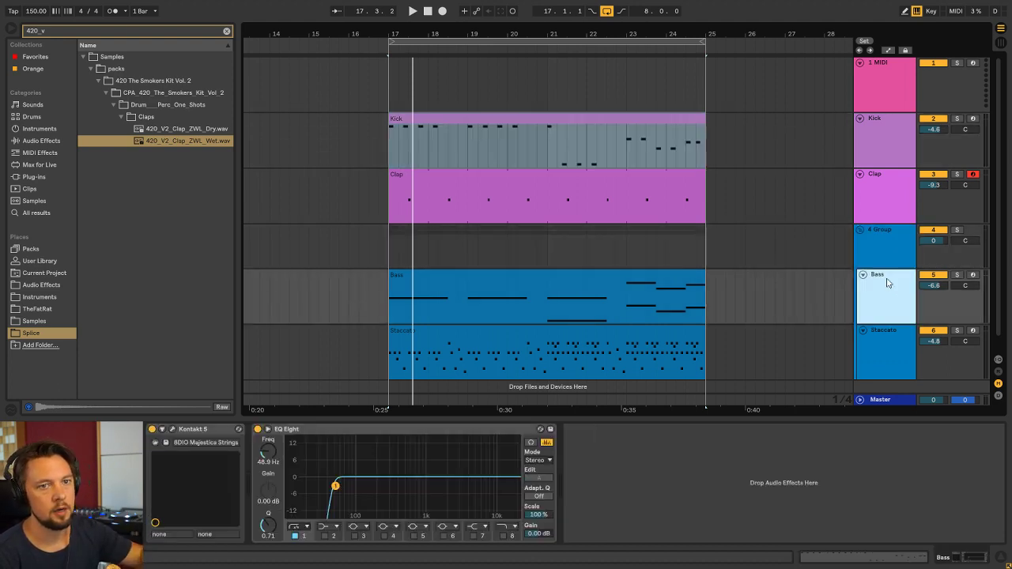
pyautogui.click(888, 338)
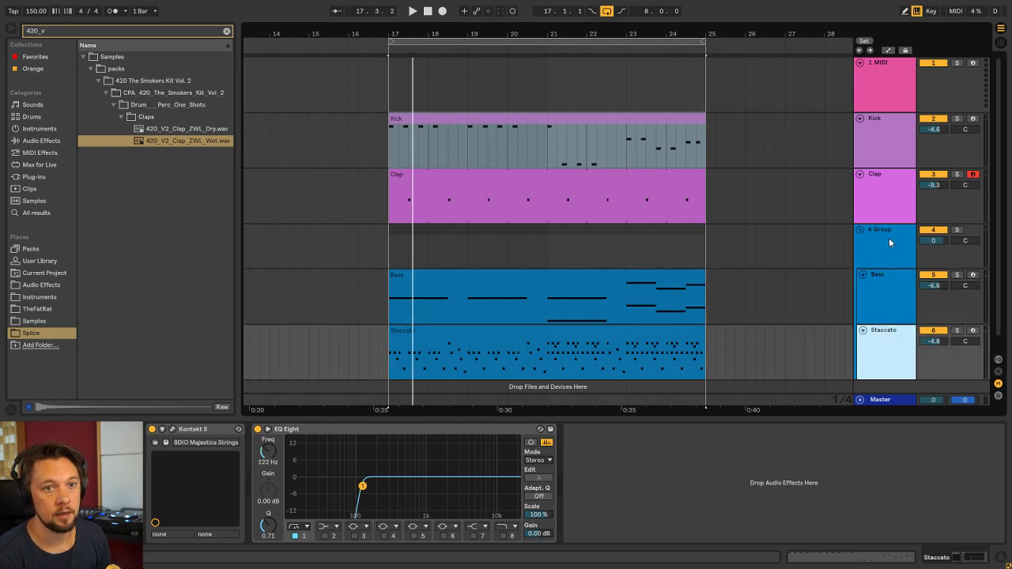
pyautogui.click(888, 238)
pyautogui.click(888, 334)
# Briefly audition the Bass and Staccato group in solo, then the Kick track in solo, clearing each solo again
pyautogui.click(948, 229)
pyautogui.click(956, 229)
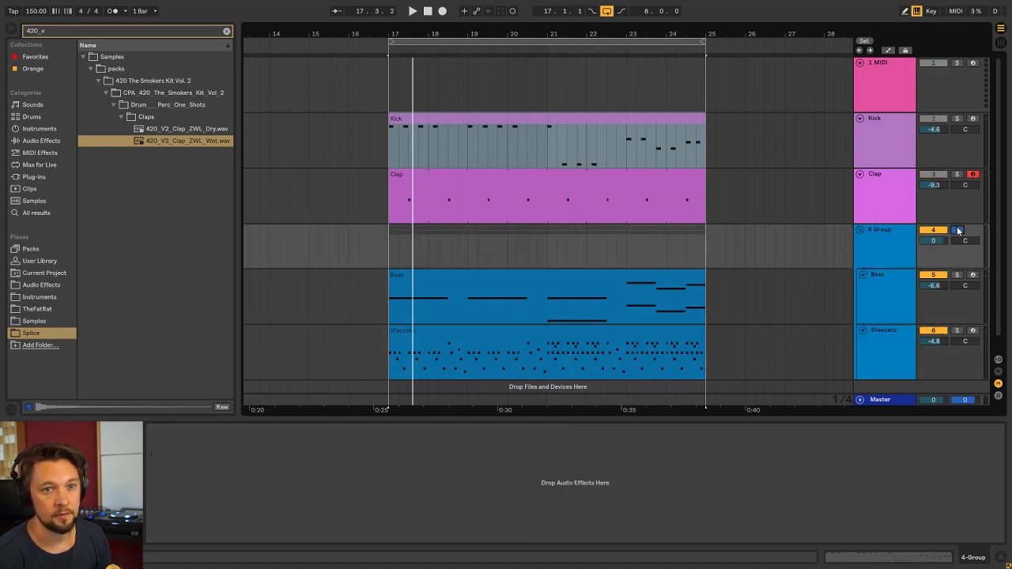
pyautogui.press('space')
pyautogui.click(892, 229)
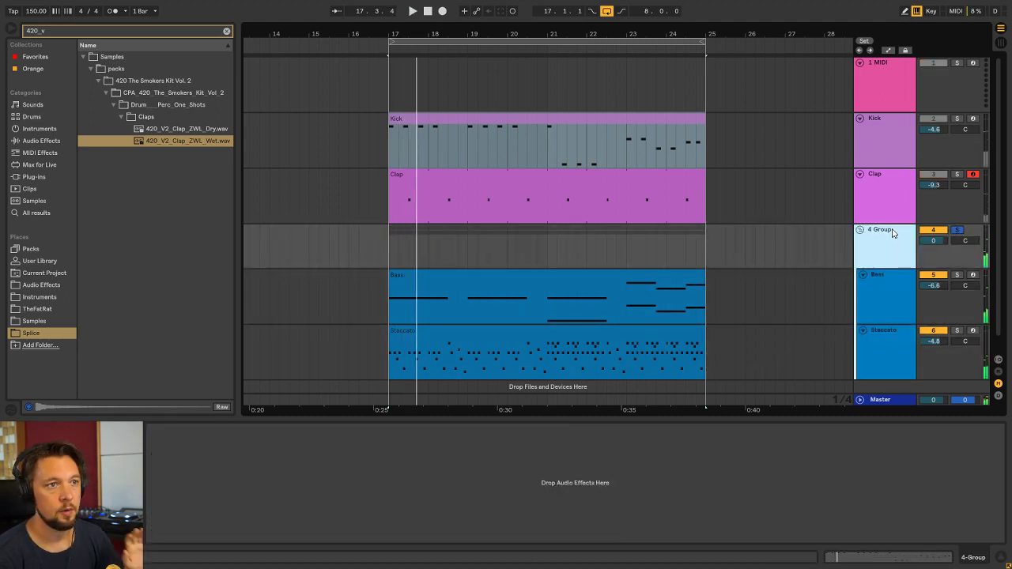
pyautogui.click(957, 230)
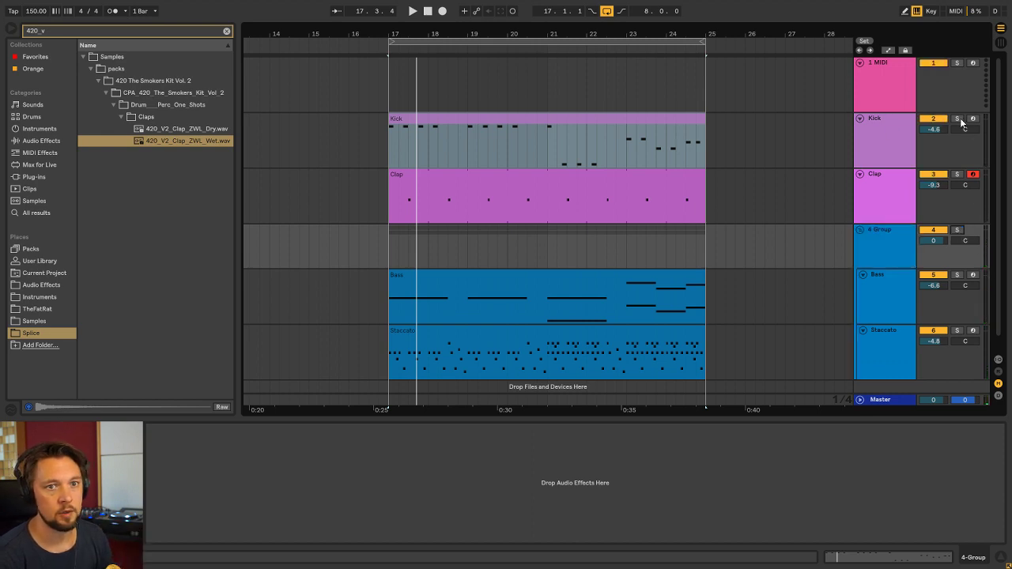
pyautogui.click(958, 119)
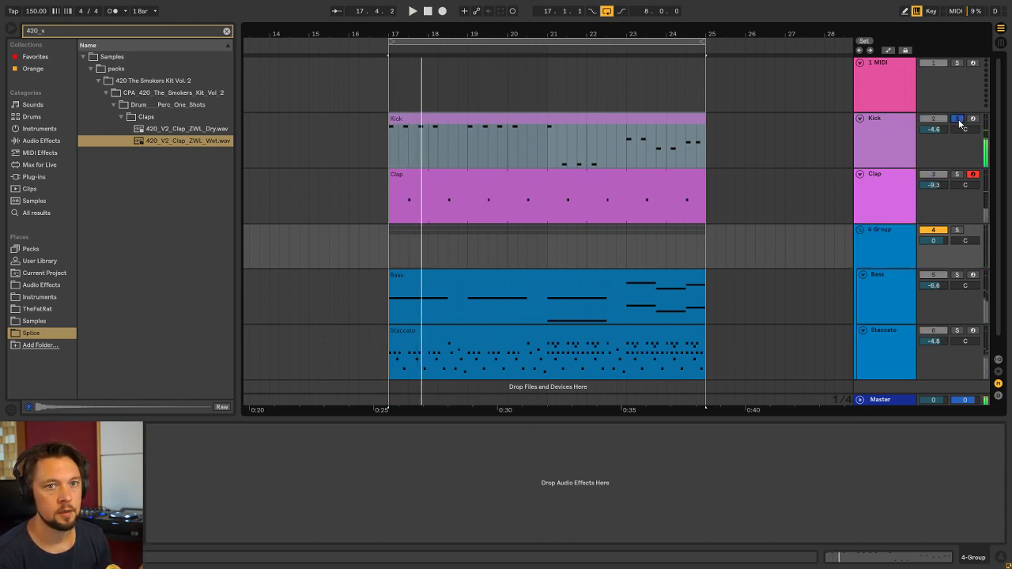
pyautogui.click(957, 119)
# Rename the group holding the Bass and Staccato tracks as Instr
pyautogui.click(899, 220)
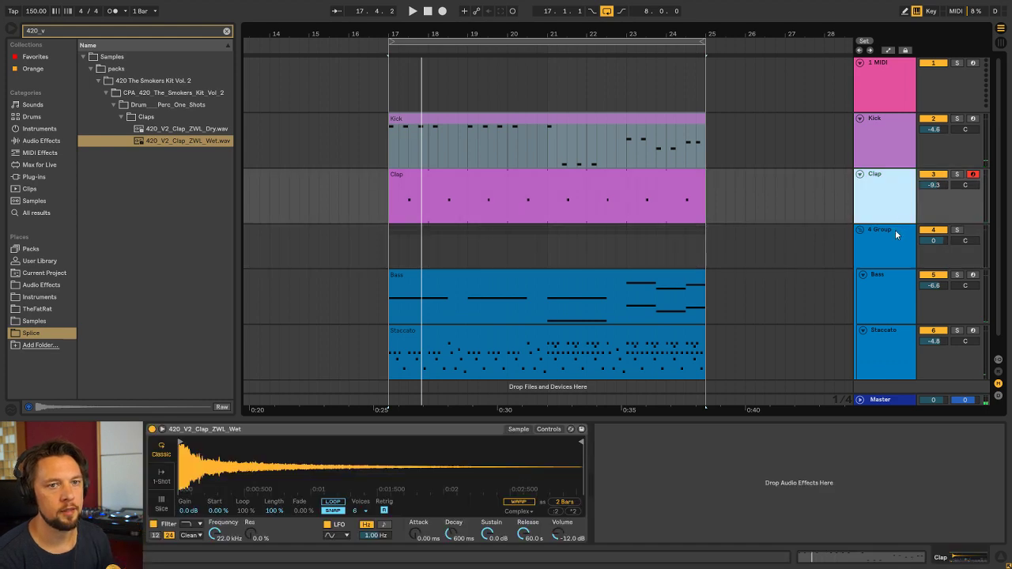
pyautogui.click(895, 230)
pyautogui.hotkey('ctrl', 'r')
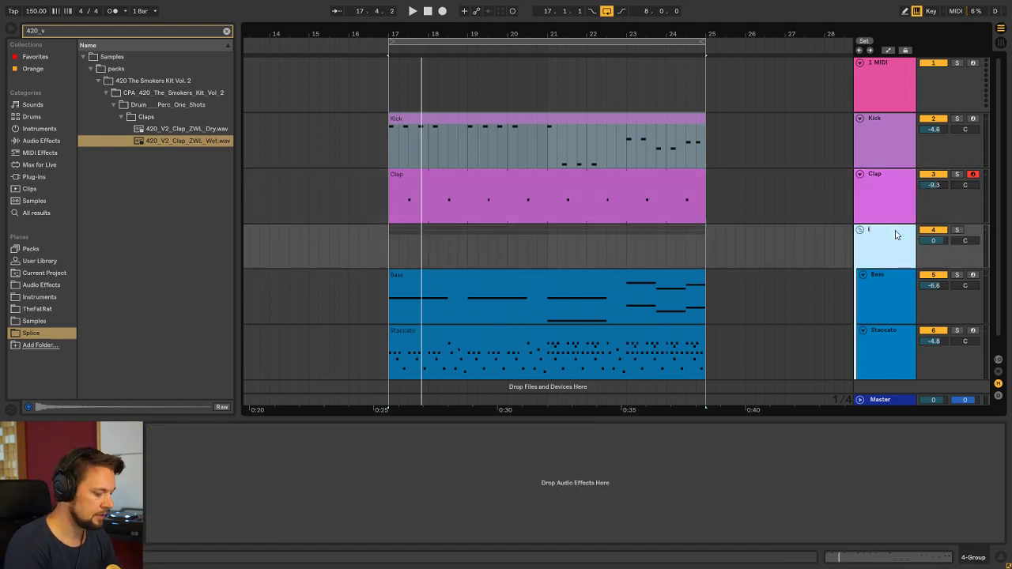
pyautogui.press('Return')
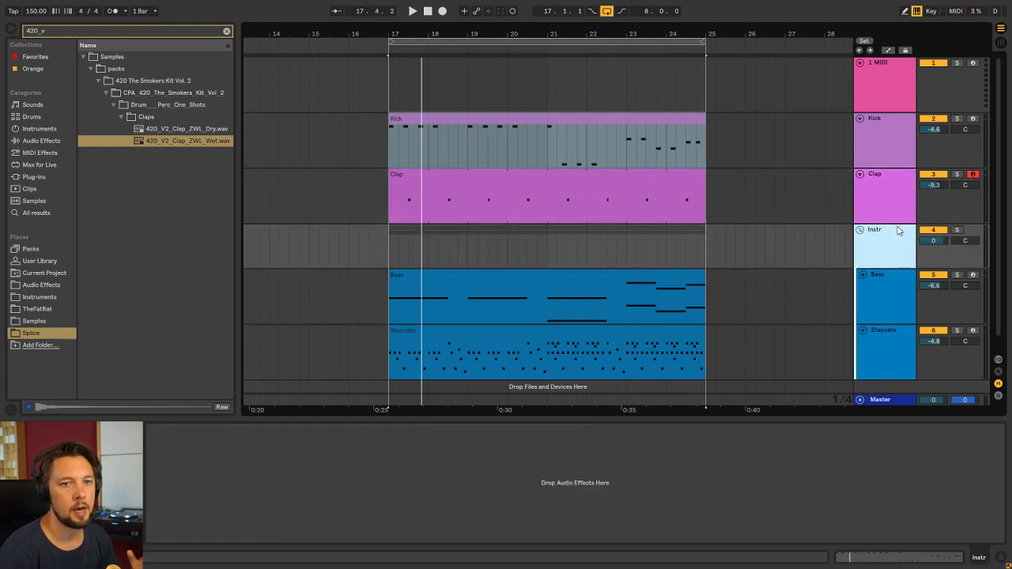
pyautogui.click(891, 79)
pyautogui.click(880, 121)
pyautogui.click(892, 89)
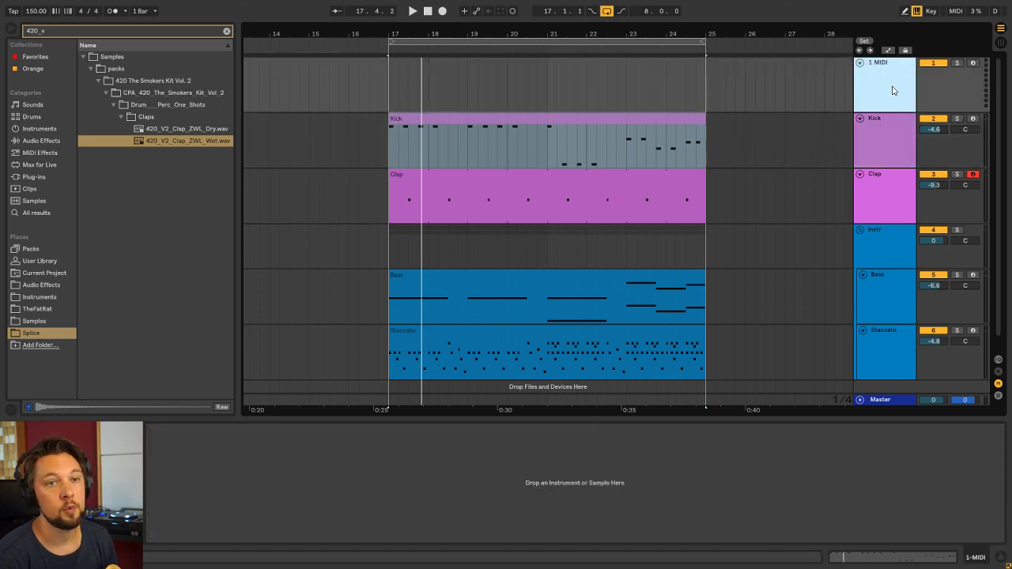
pyautogui.click(889, 123)
pyautogui.click(899, 244)
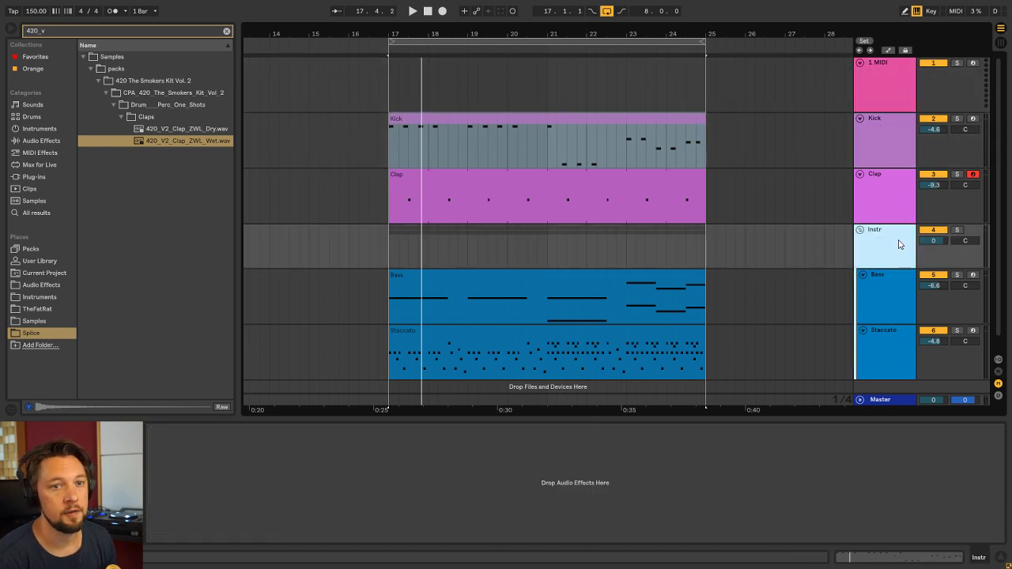
pyautogui.click(884, 125)
pyautogui.click(465, 118)
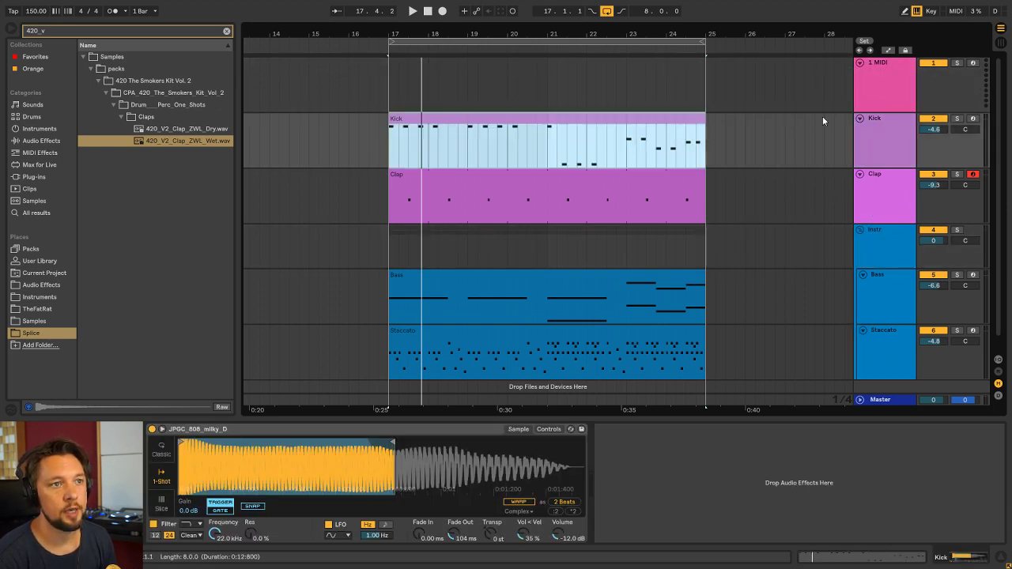
pyautogui.click(888, 122)
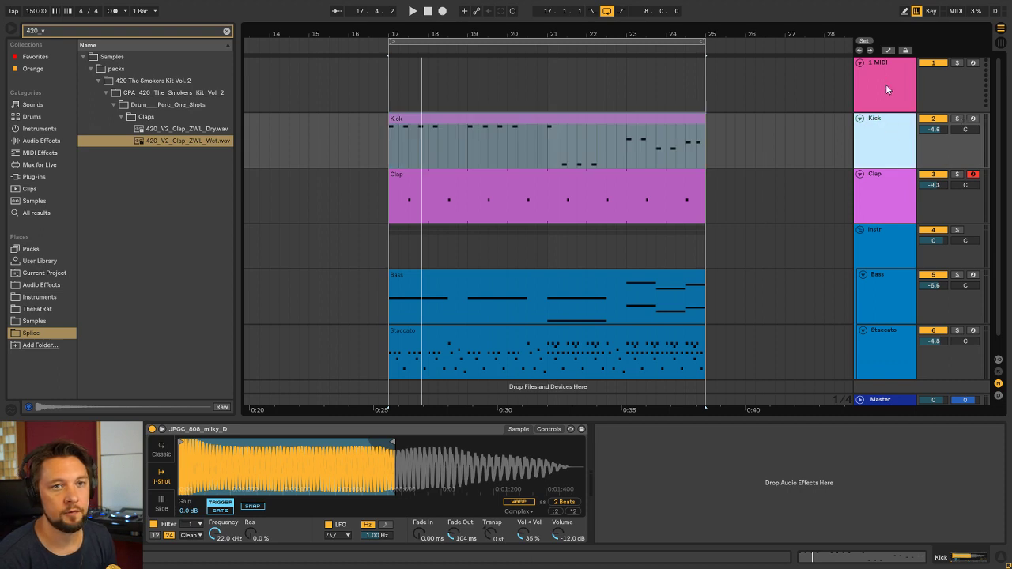
# Rename the empty MIDI track as Kick SC, copy the Kick clip onto it and open the copy for editing
pyautogui.click(886, 84)
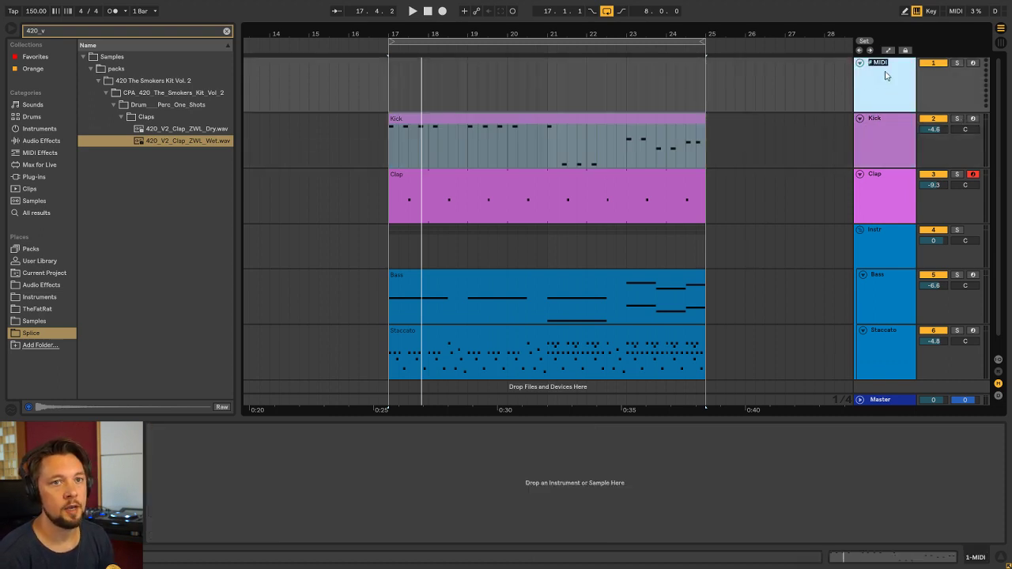
pyautogui.write('Kick')
pyautogui.press('Return')
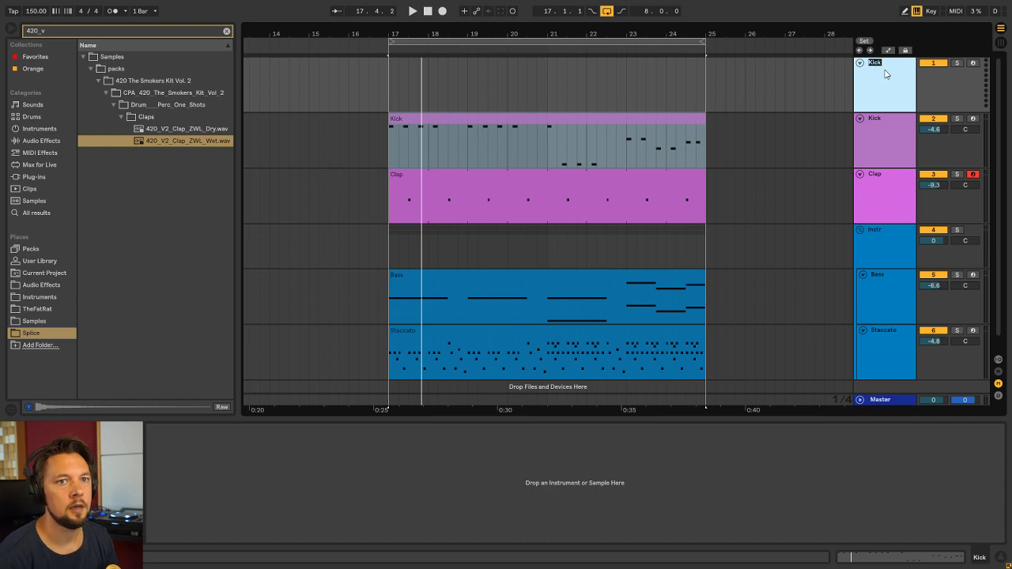
pyautogui.write('SC')
pyautogui.press('Return')
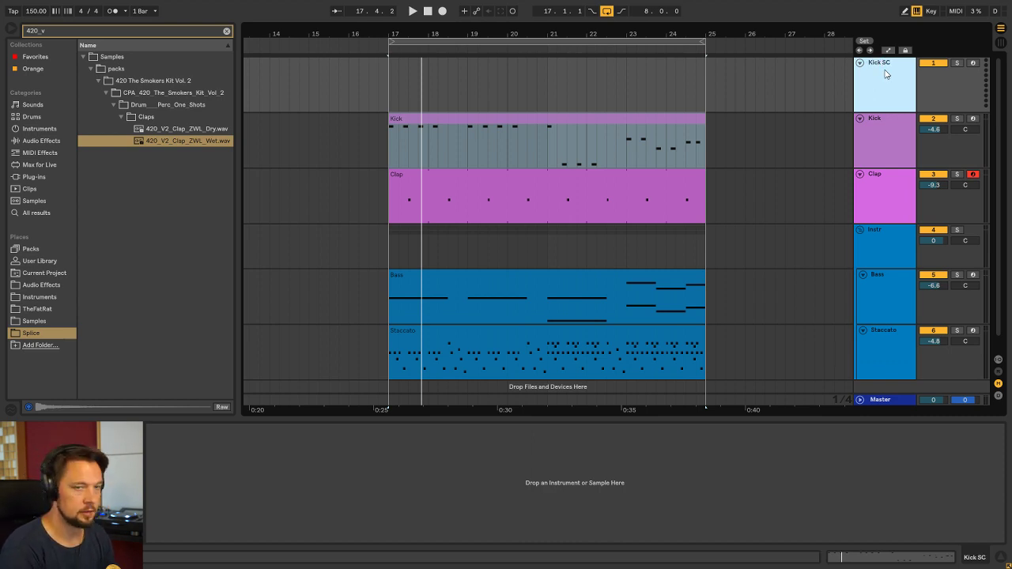
pyautogui.moveTo(454, 118); pyautogui.dragTo(463, 58)
pyautogui.doubleClick(463, 58)
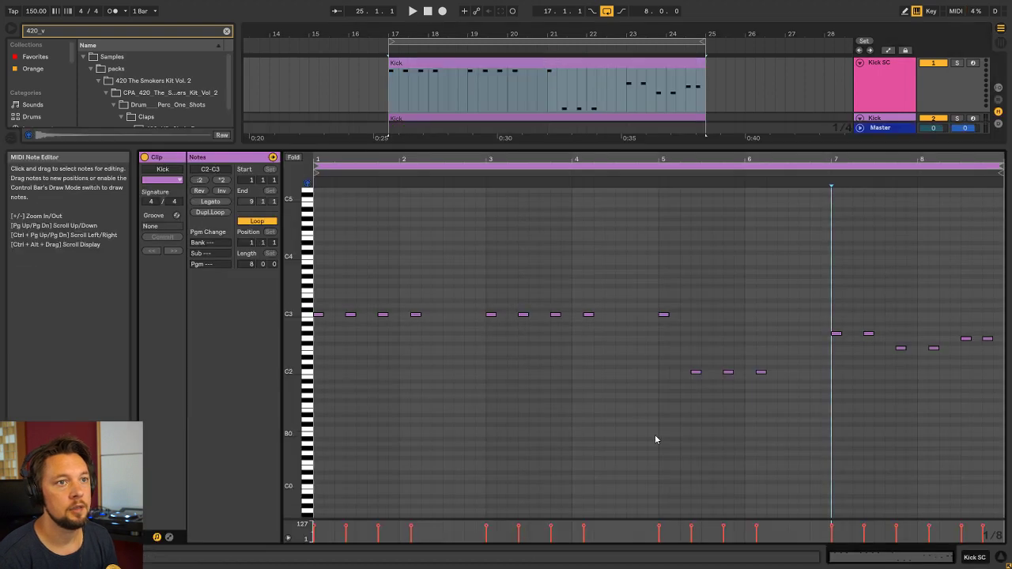
# Raise the three C2 notes in bars 5 and 6 of the Kick SC clip to C3
pyautogui.moveTo(653, 435); pyautogui.dragTo(799, 350)
pyautogui.press('Up')
pyautogui.press('Up')
pyautogui.press('Up')
pyautogui.press('Up')
pyautogui.press('Up')
pyautogui.press('Up')
pyautogui.press('Up')
pyautogui.press('Up')
pyautogui.press('Up')
pyautogui.press('Up')
pyautogui.press('Up')
pyautogui.press('Up')
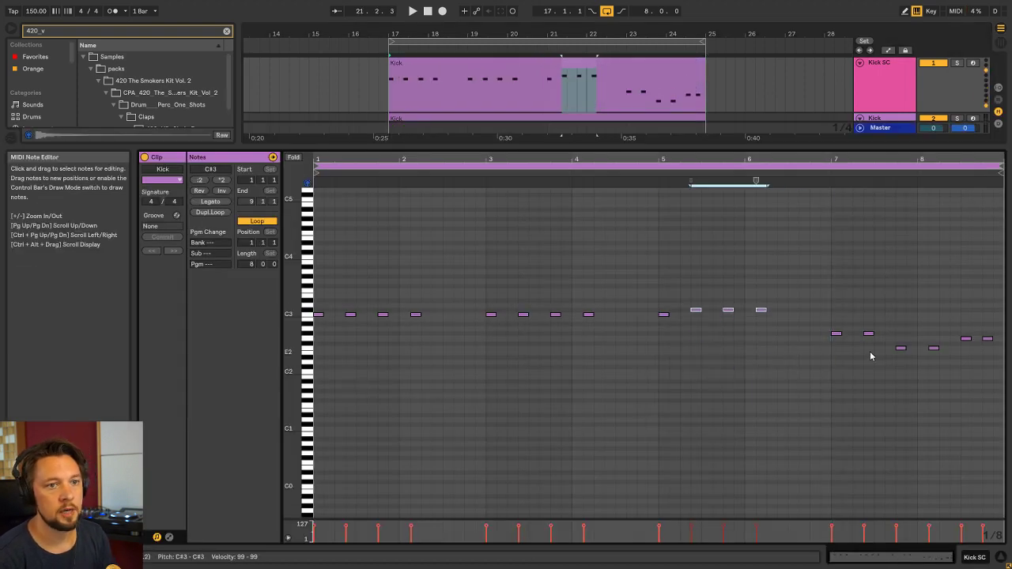
# Raise the three notes in bar 7 and the first note in bar 8 of the Kick SC clip to C3
pyautogui.moveTo(873, 346); pyautogui.dragTo(827, 323)
pyautogui.press('Up')
pyautogui.press('Up')
pyautogui.press('Up')
pyautogui.press('Up')
pyautogui.press('Up')
pyautogui.press('Up')
pyautogui.press('Up')
pyautogui.press('Up')
# Raise the last two notes in bar 8 of the Kick SC clip to C3
pyautogui.moveTo(892, 359); pyautogui.dragTo(998, 332)
pyautogui.press('Up')
pyautogui.press('Up')
pyautogui.press('Up')
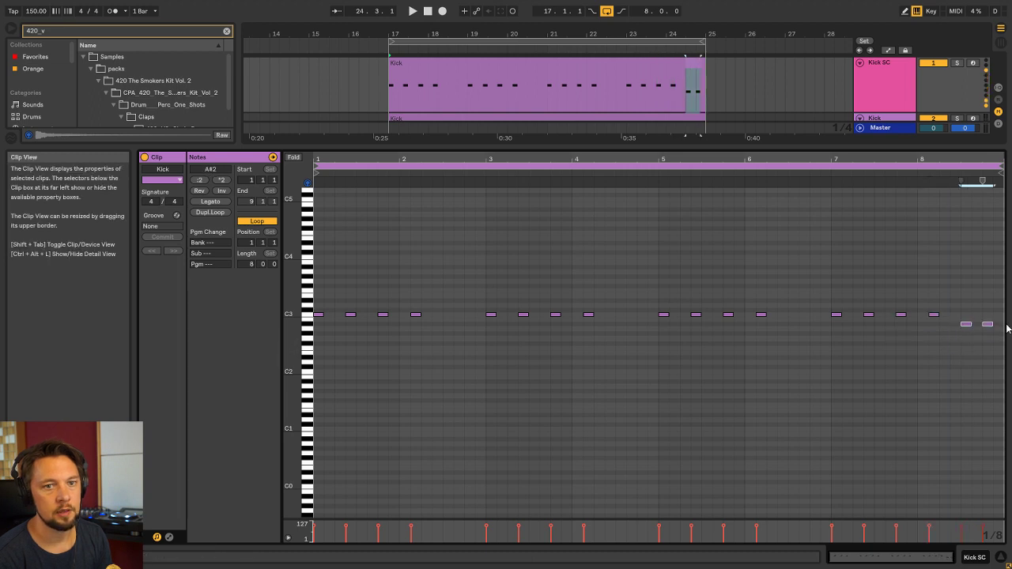
pyautogui.press('Up')
pyautogui.press('Up')
pyautogui.press('Up')
pyautogui.press('Up')
pyautogui.press('Up')
# Rename the clip on the Kick SC track as Kick SC
pyautogui.hotkey('shift', 'Tab')
pyautogui.click(547, 68)
pyautogui.hotkey('ctrl', 'r')
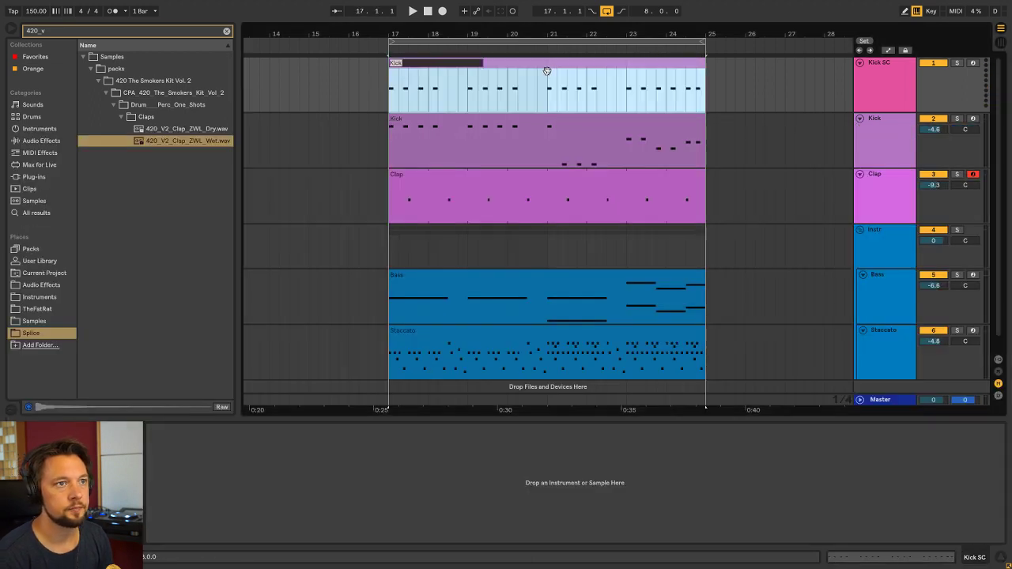
pyautogui.write('Kick SC')
pyautogui.press('Return')
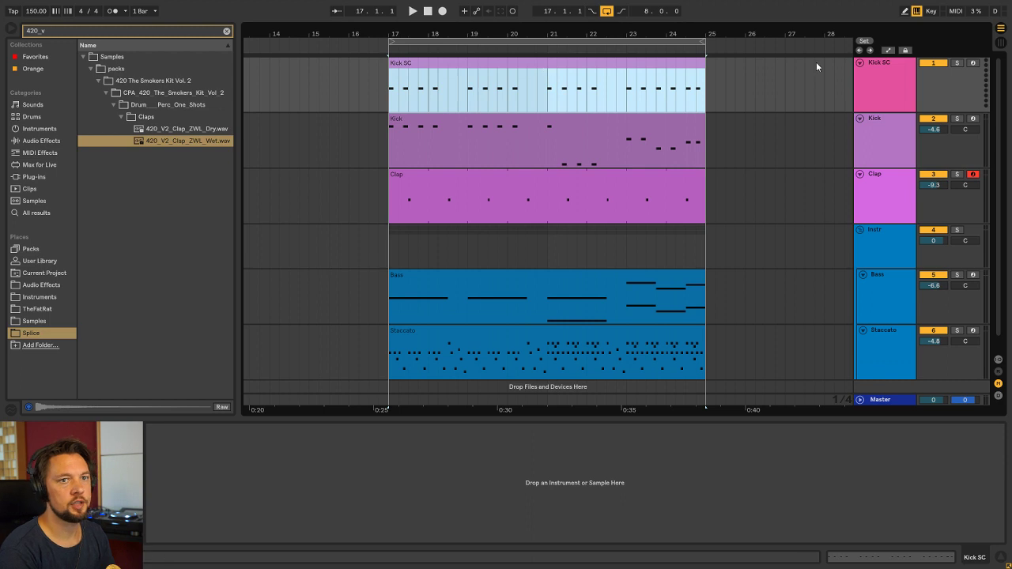
# Clear the browser search and load the Simpler.adv instrument onto the Kick SC track
pyautogui.click(897, 72)
pyautogui.click(44, 299)
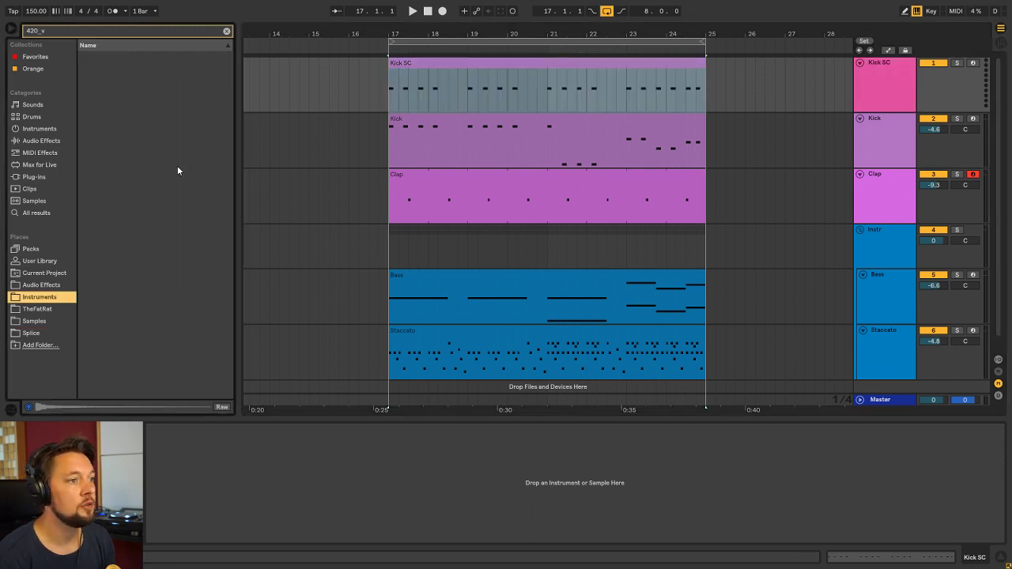
pyautogui.click(226, 32)
pyautogui.moveTo(128, 308); pyautogui.dragTo(281, 428)
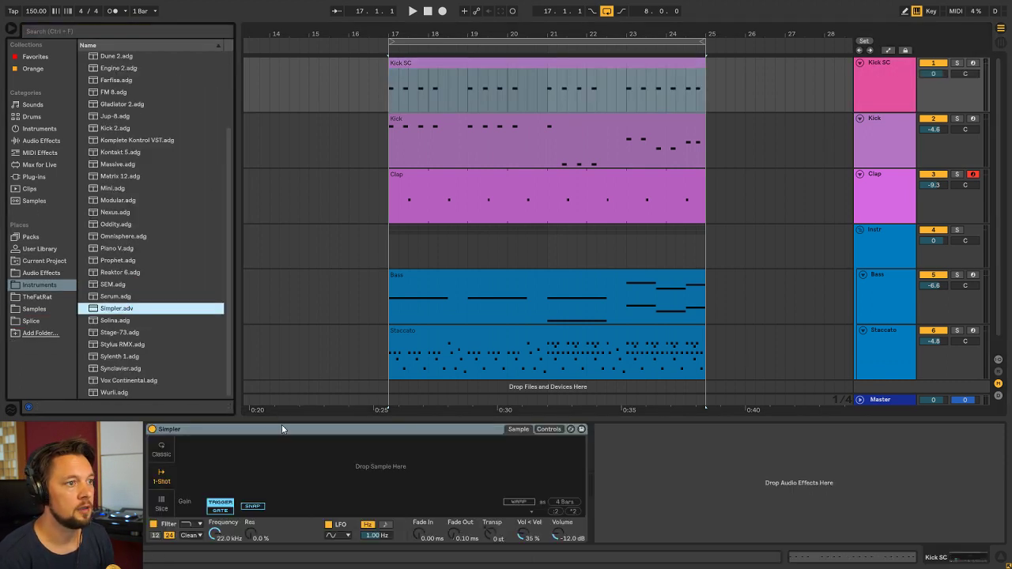
pyautogui.click(248, 431)
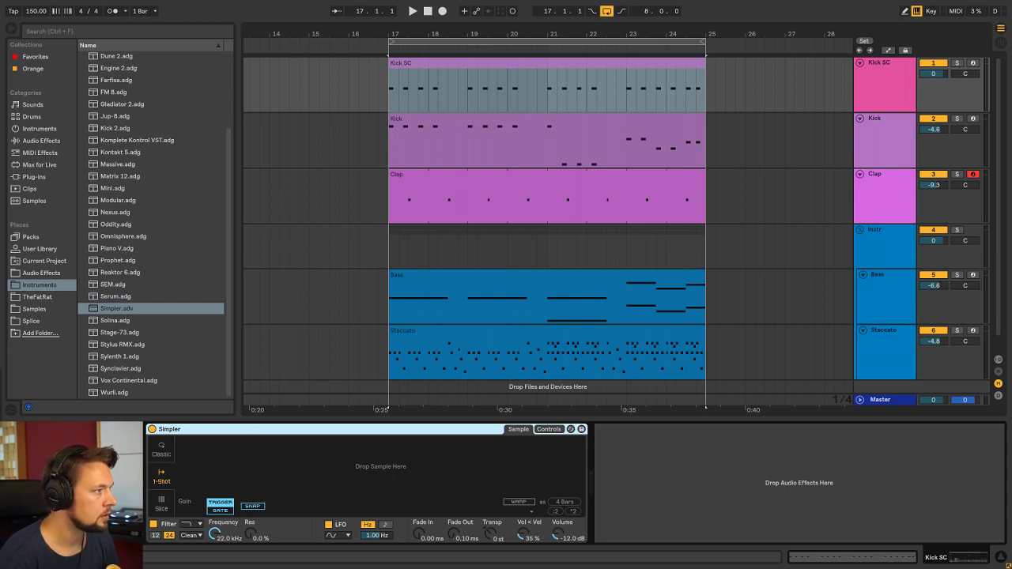
pyautogui.click(53, 32)
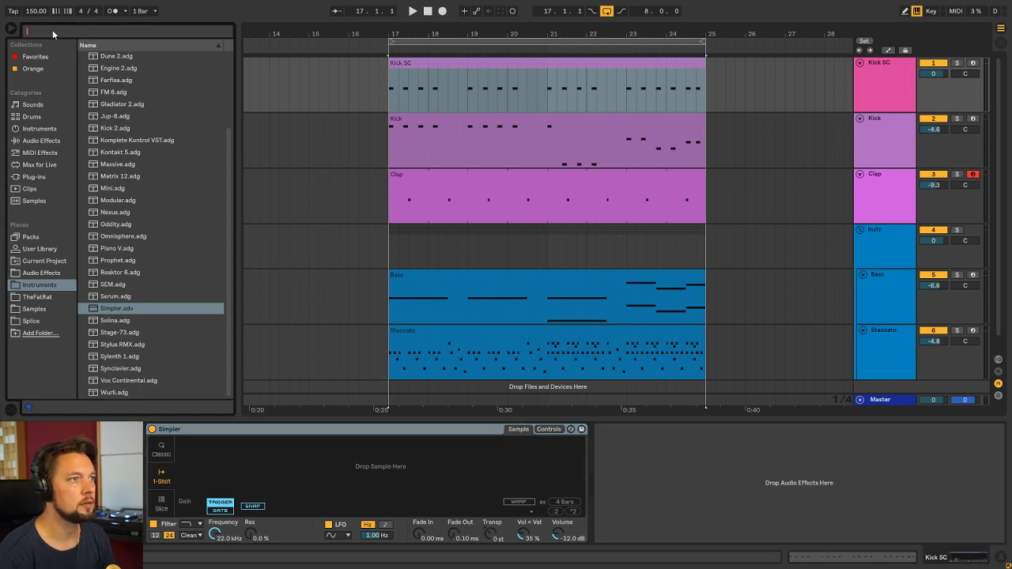
pyautogui.write('gl')
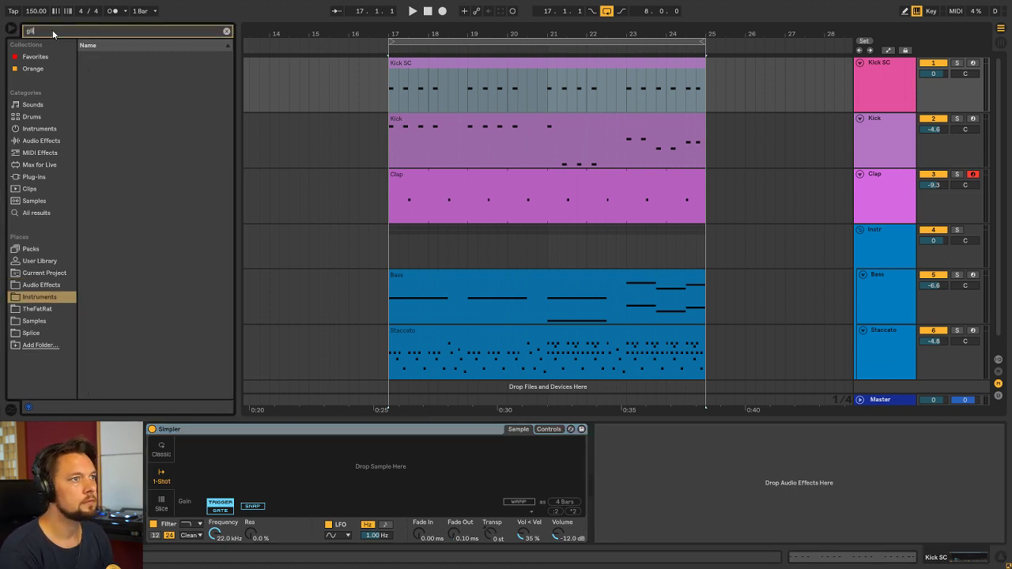
pyautogui.press('BackSpace')
pyautogui.press('BackSpace')
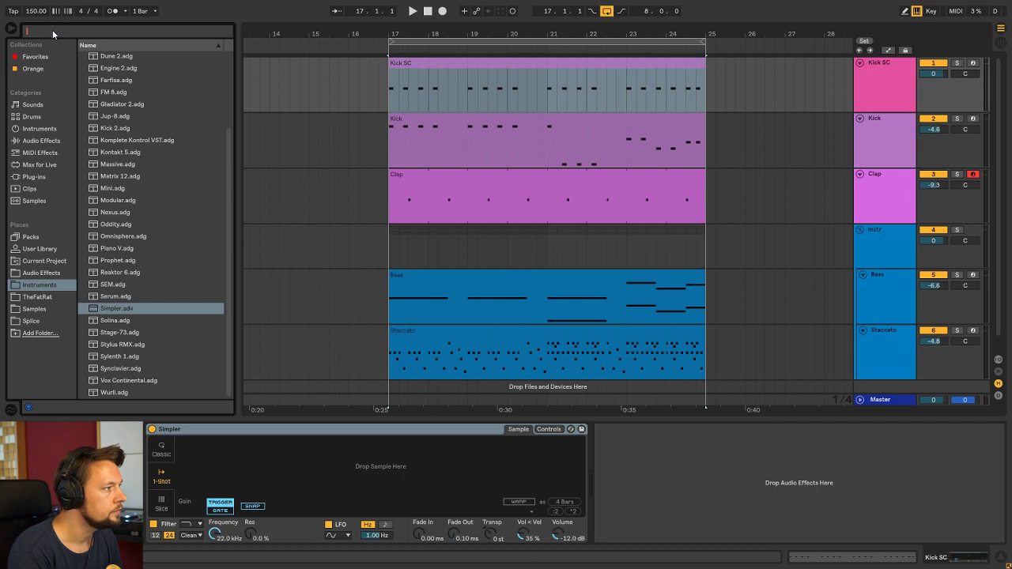
pyautogui.write('g')
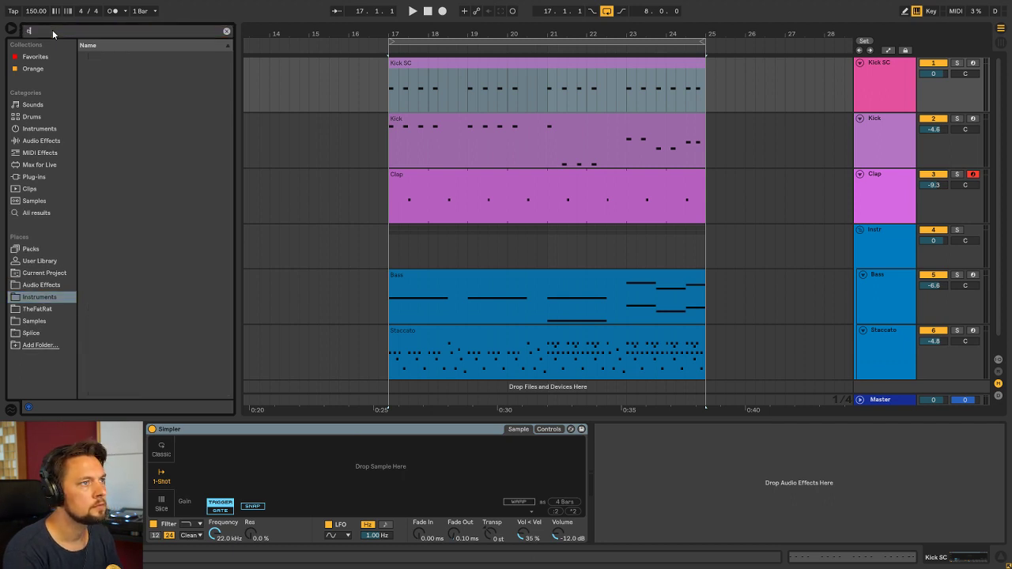
pyautogui.press('BackSpace')
# Search the Splice sample folder for "chang"
pyautogui.click(32, 321)
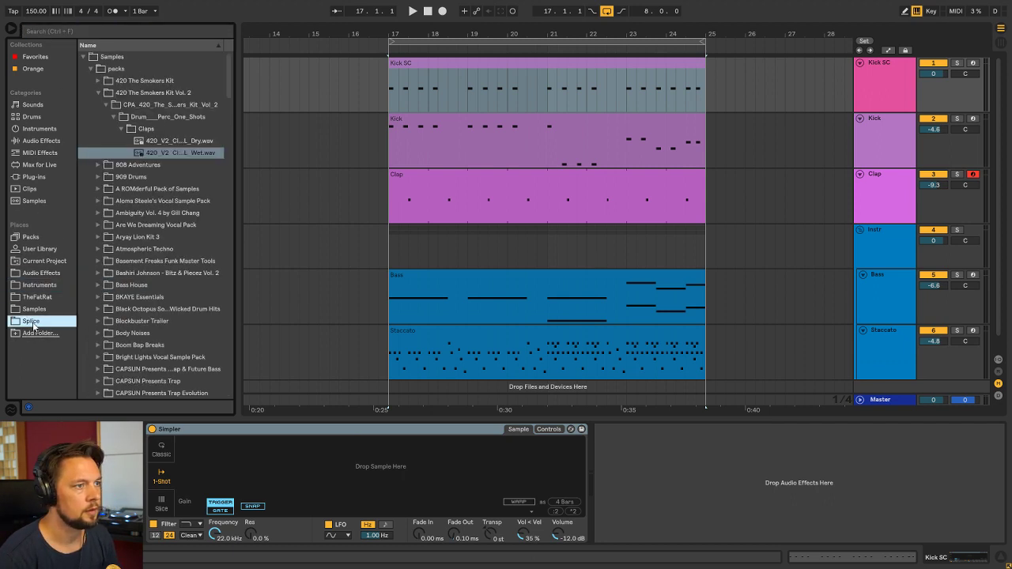
pyautogui.click(45, 30)
pyautogui.write('glich')
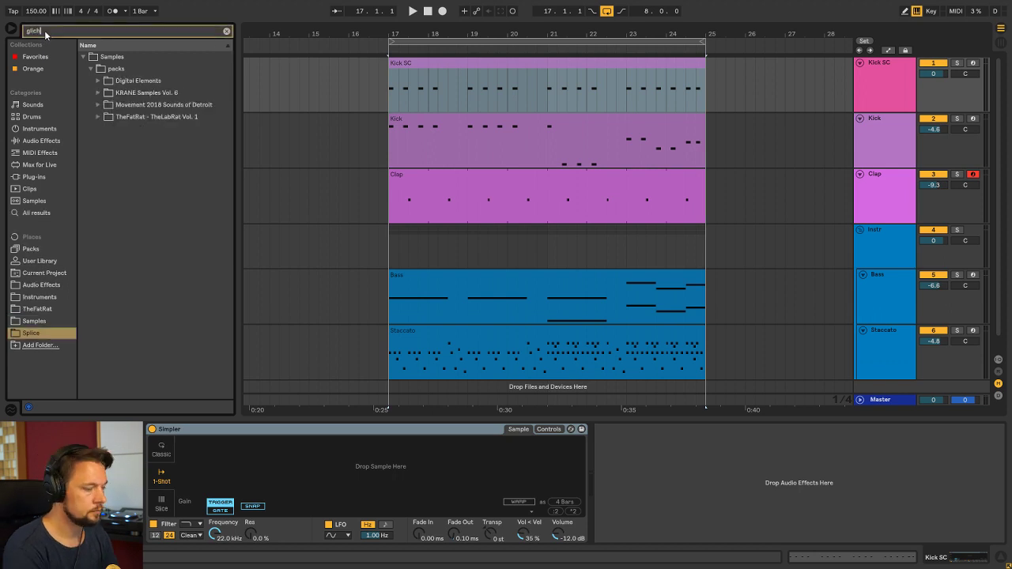
pyautogui.press('BackSpace')
pyautogui.press('BackSpace')
pyautogui.press('BackSpace')
pyautogui.press('BackSpace')
pyautogui.press('BackSpace')
pyautogui.write('chang')
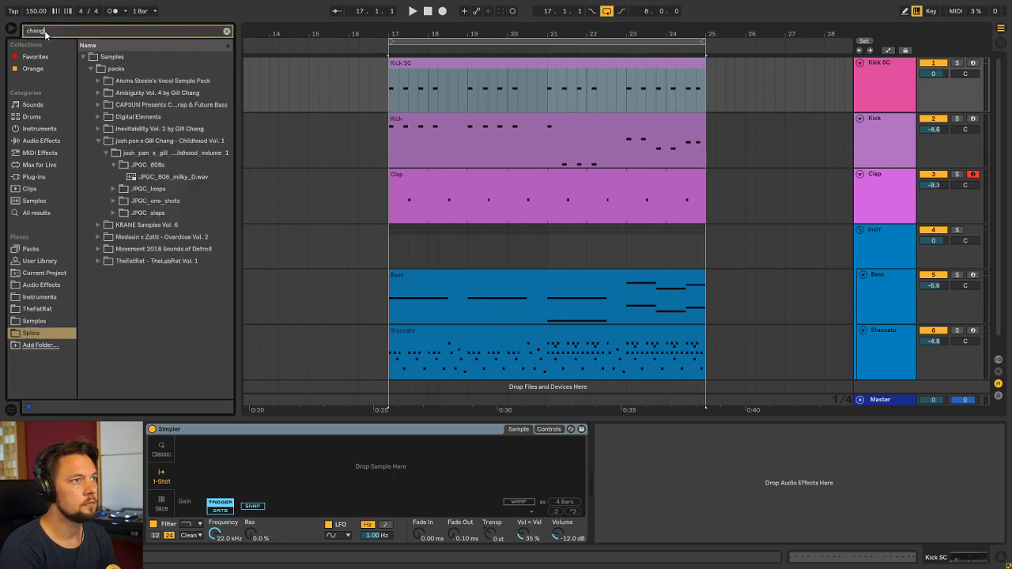
# Audition the 808 and one-shot samples in the Childhood Vol. 1 pack and look through the Inevitability Vol. 2 folders
pyautogui.click(172, 140)
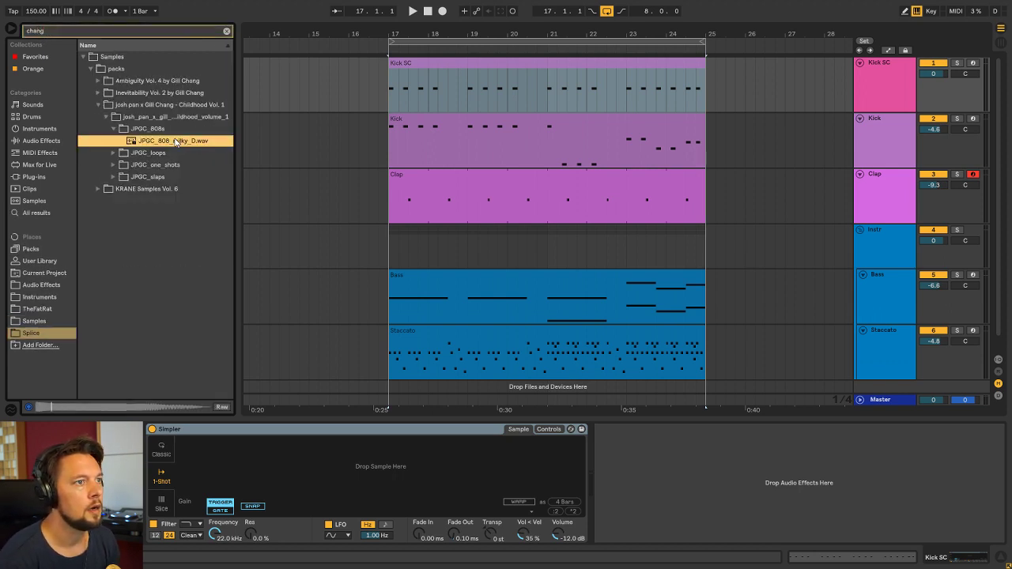
pyautogui.click(115, 164)
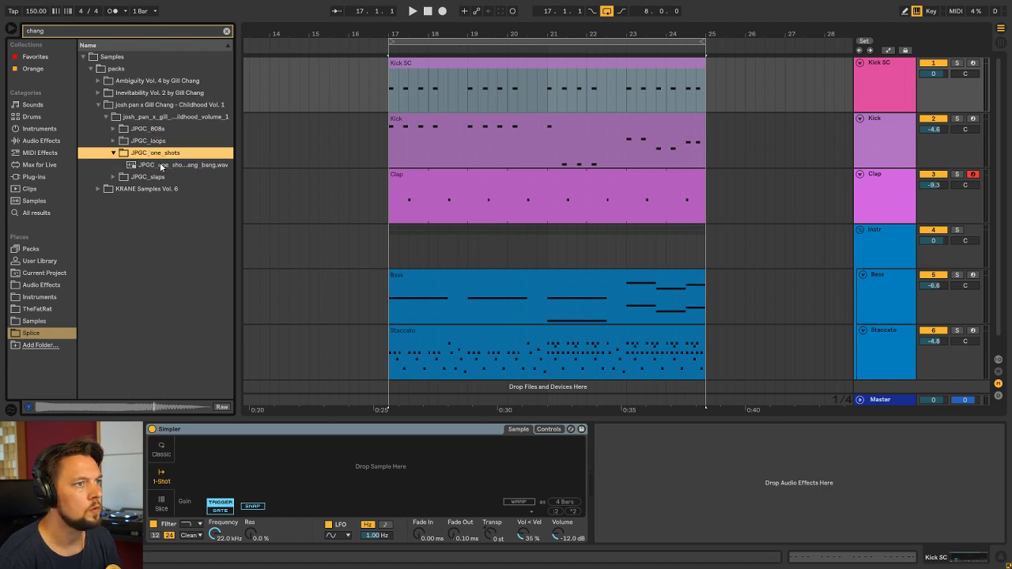
pyautogui.click(162, 164)
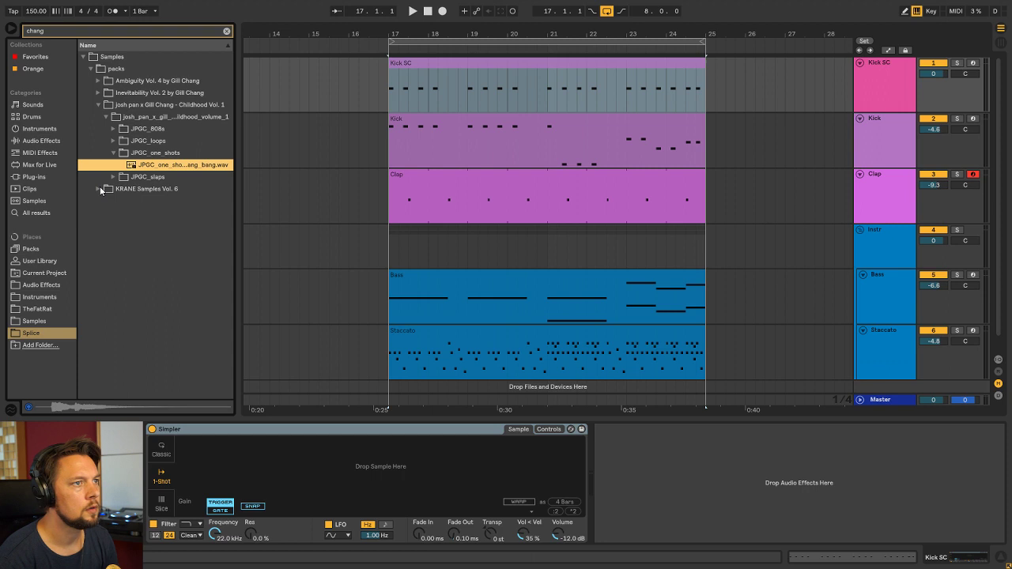
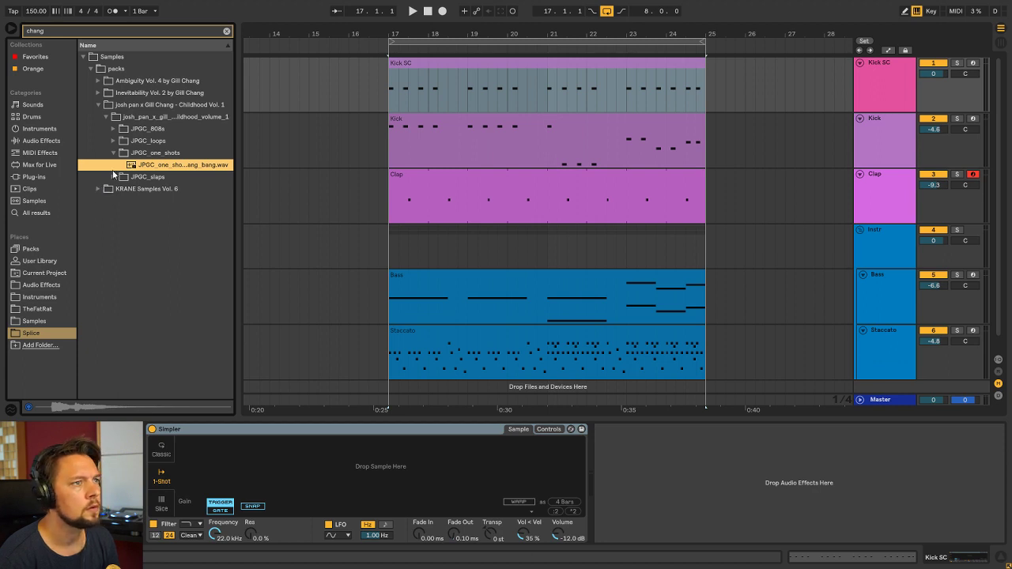
pyautogui.click(113, 152)
pyautogui.click(114, 141)
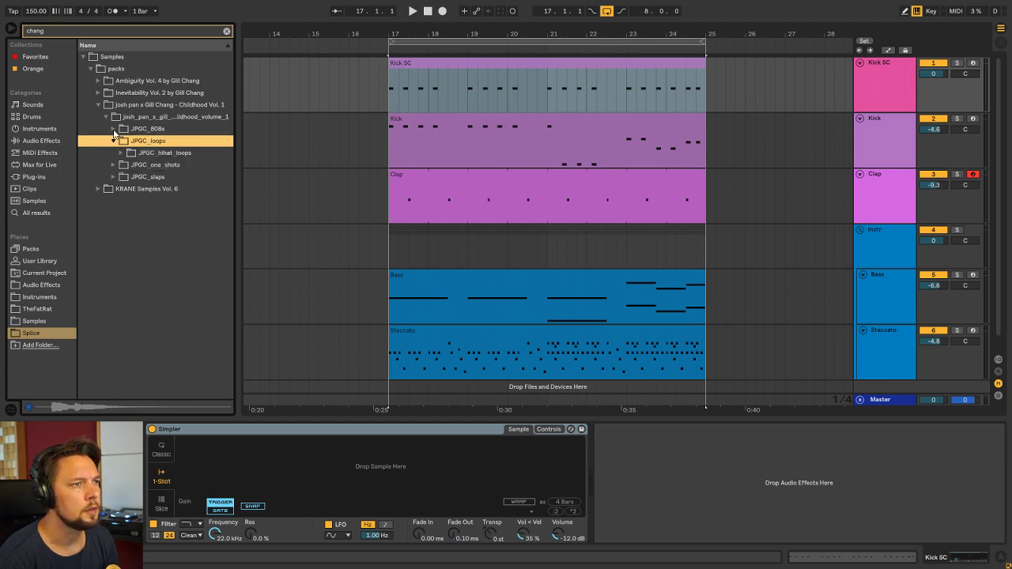
pyautogui.click(114, 141)
pyautogui.click(113, 128)
pyautogui.click(113, 129)
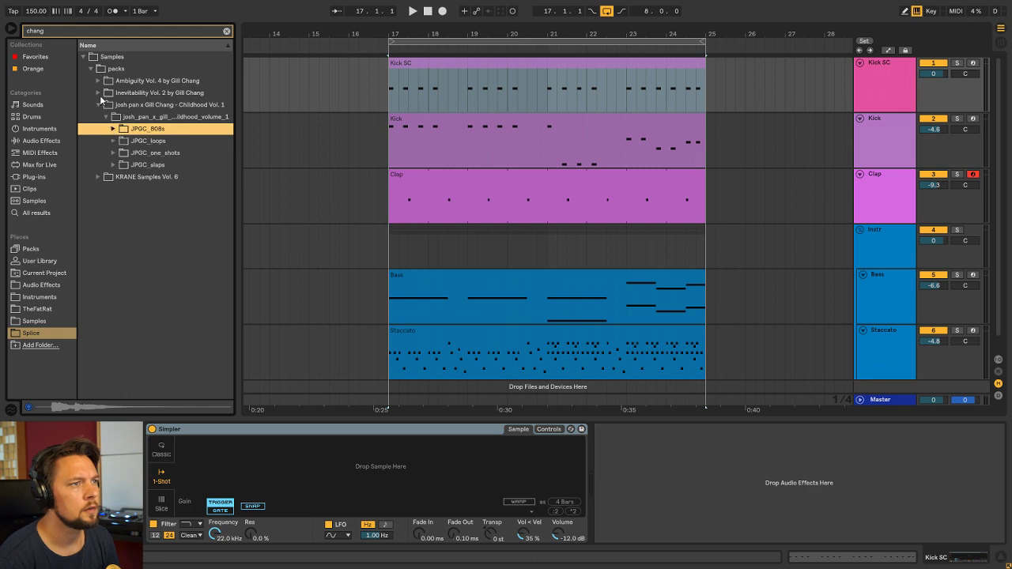
pyautogui.click(99, 104)
pyautogui.click(98, 93)
pyautogui.click(106, 104)
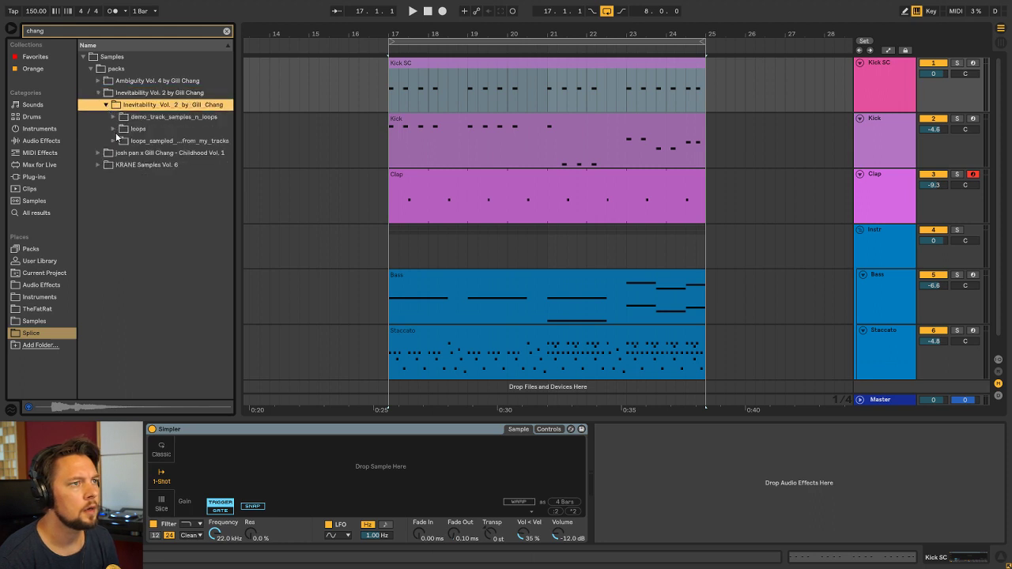
pyautogui.click(114, 117)
pyautogui.click(113, 117)
# Load gillchang_kicks_kick_2.wav from the Ambiguity Vol. 4 kicks folder into the Kick SC track's Simpler
pyautogui.click(98, 81)
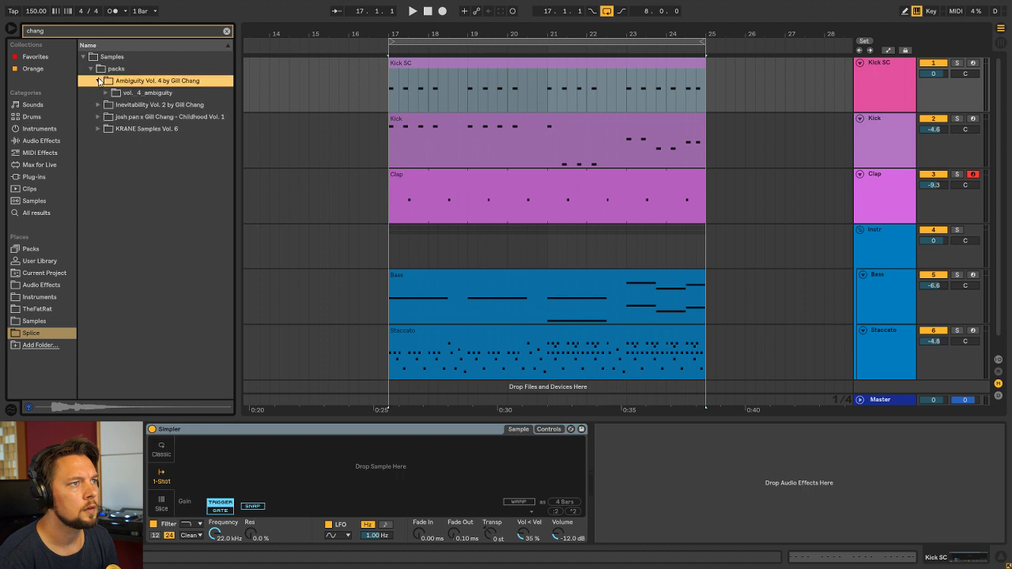
pyautogui.click(106, 93)
pyautogui.click(112, 104)
pyautogui.click(167, 117)
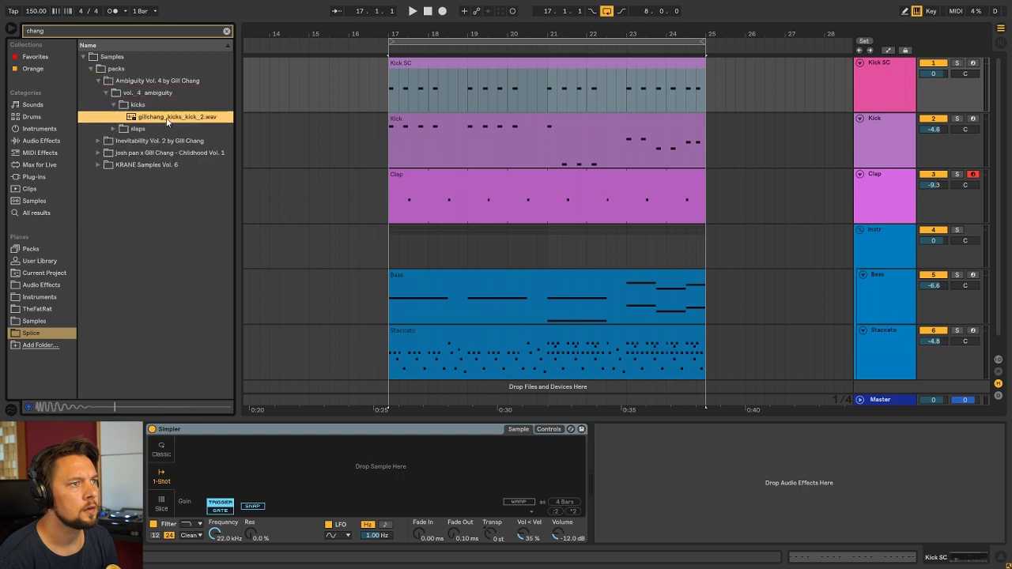
pyautogui.moveTo(167, 120); pyautogui.dragTo(332, 466)
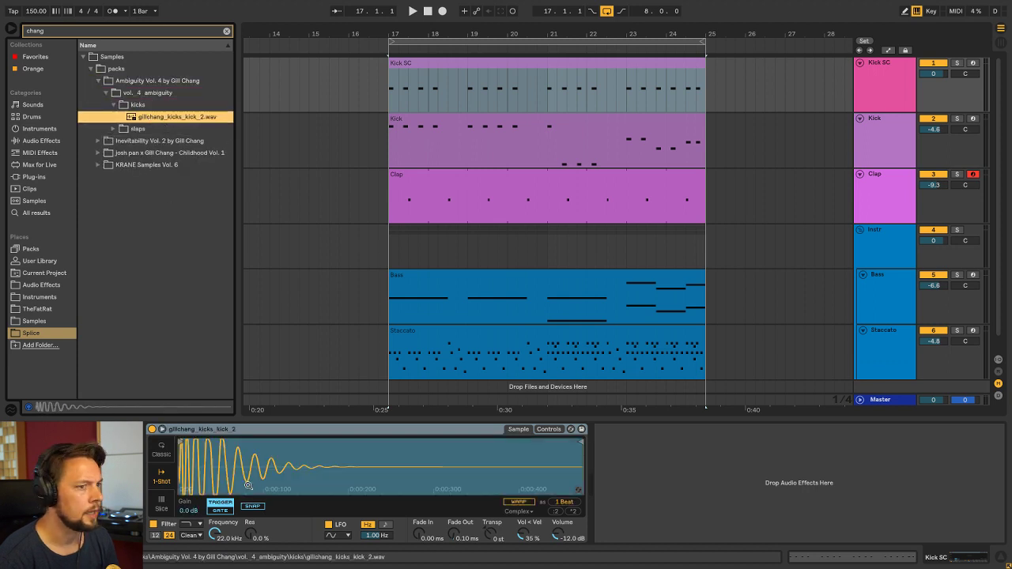
# Play the Kick SC track in solo, then end the solo and mute the track
pyautogui.click(590, 64)
pyautogui.click(881, 70)
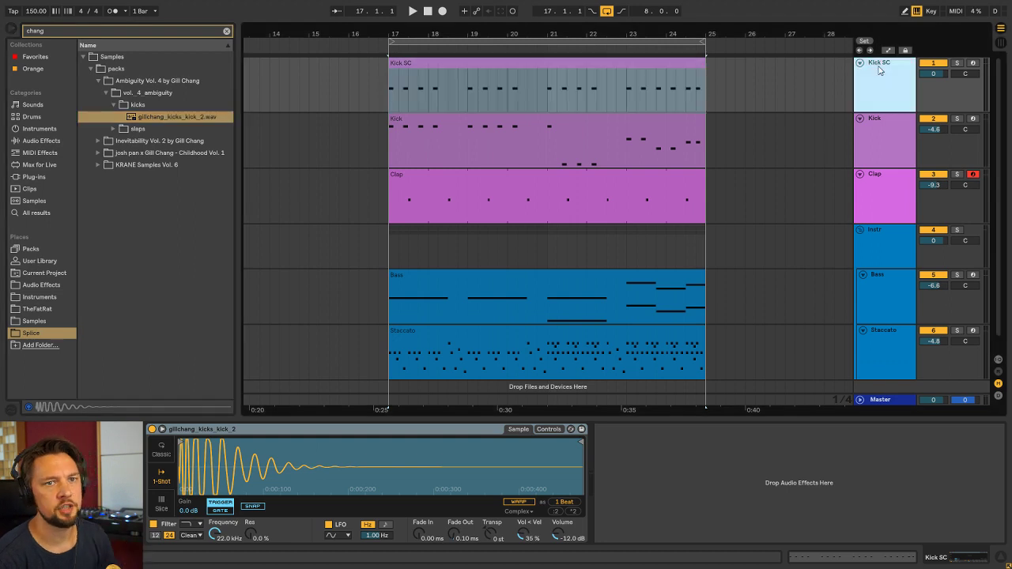
pyautogui.press('space')
pyautogui.press('space')
pyautogui.click(955, 63)
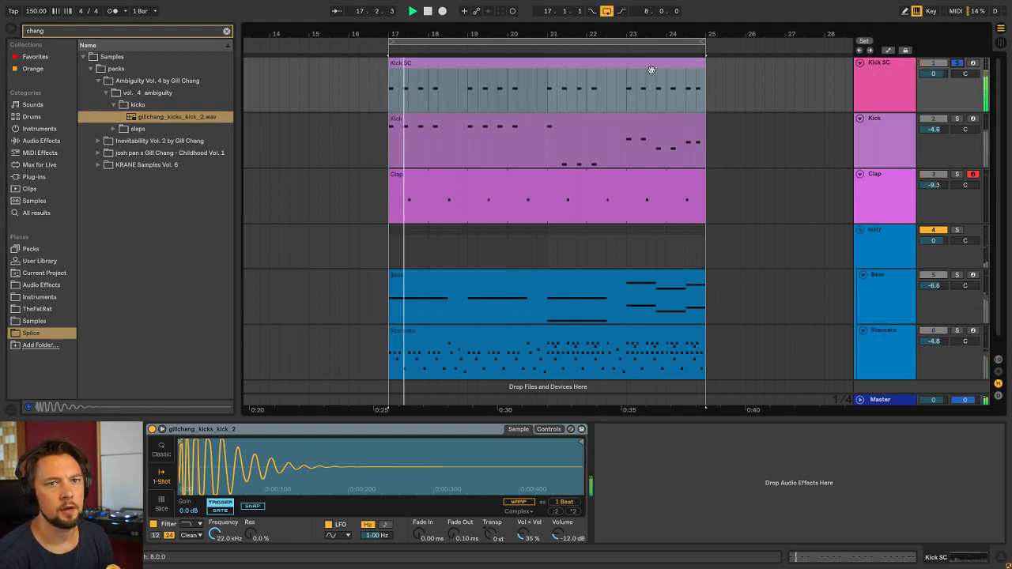
pyautogui.click(956, 63)
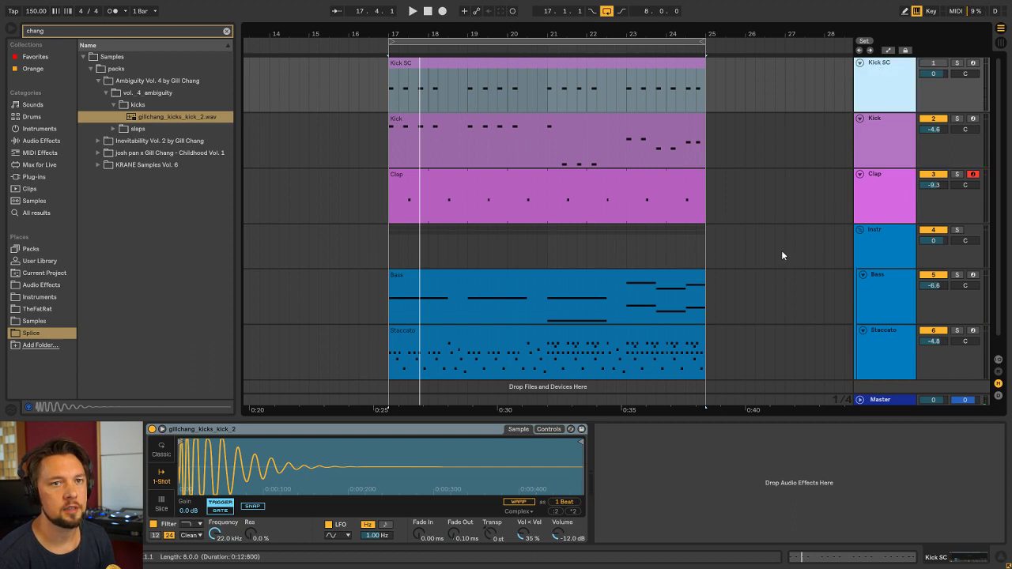
# Clear the browser search, solo the Instr group and play the start of the loop
pyautogui.scroll(-1, 830, 237)
pyautogui.click(884, 222)
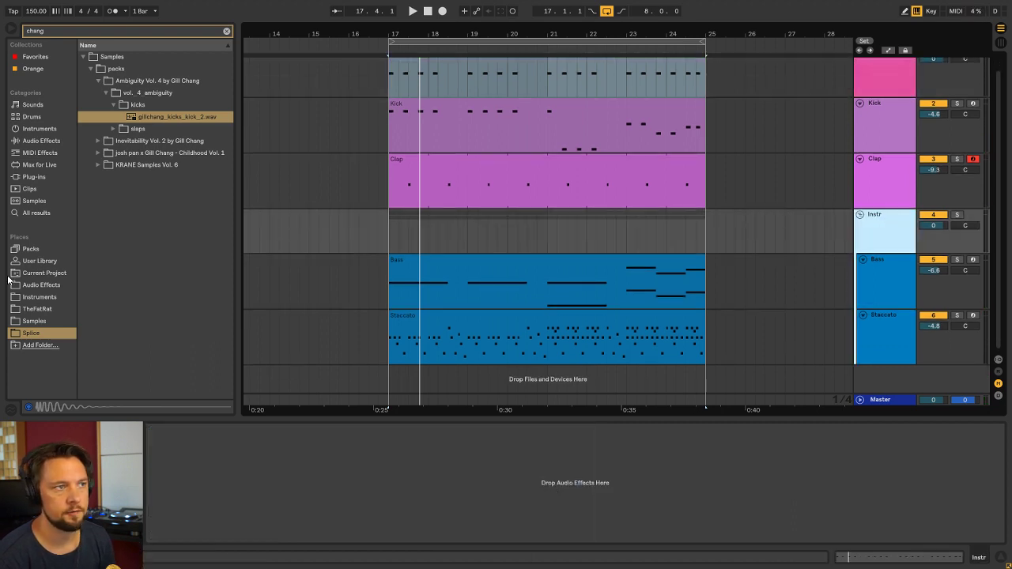
pyautogui.click(39, 296)
pyautogui.click(225, 31)
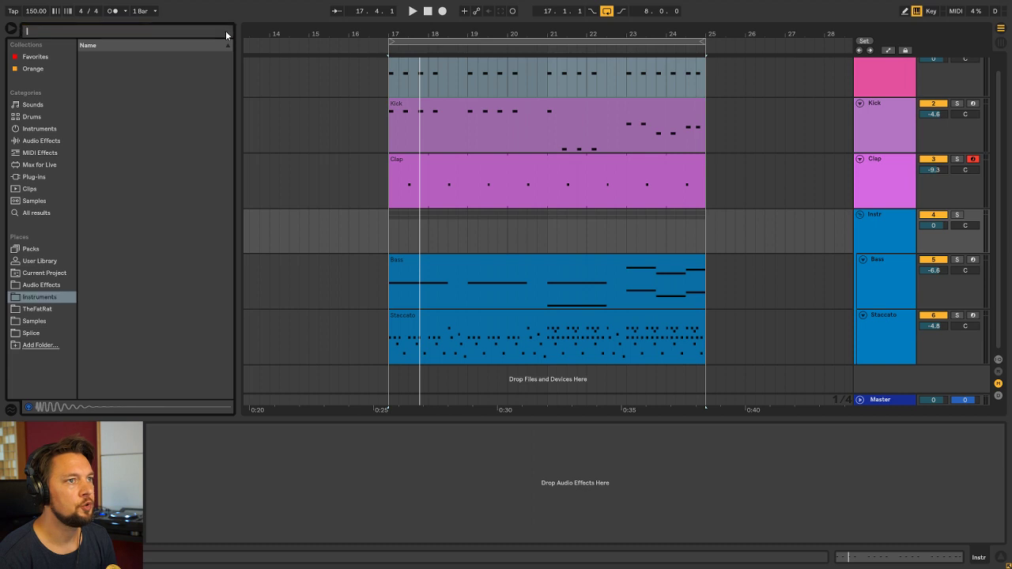
pyautogui.click(894, 222)
pyautogui.click(956, 215)
pyautogui.press('space')
pyautogui.click(913, 219)
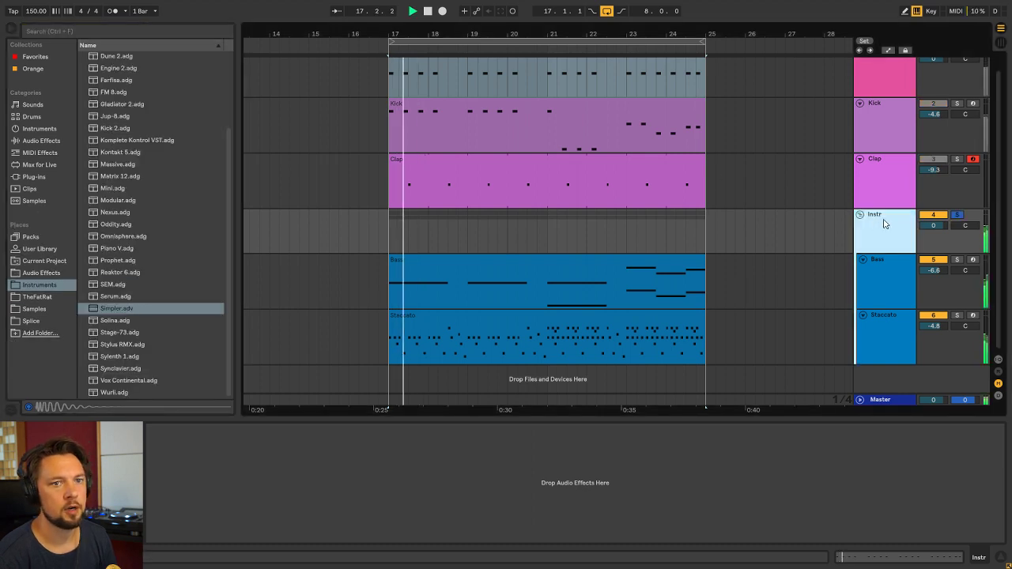
pyautogui.click(227, 260)
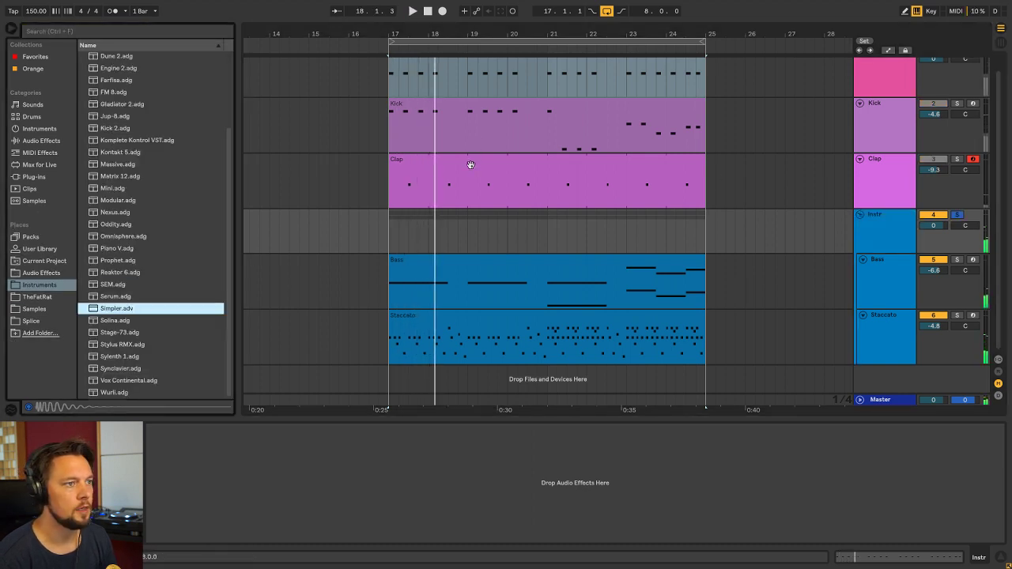
# Add the Glue Compressor from the Dynamics audio effects to the Instr group
pyautogui.scroll(1, 469, 164)
pyautogui.click(884, 231)
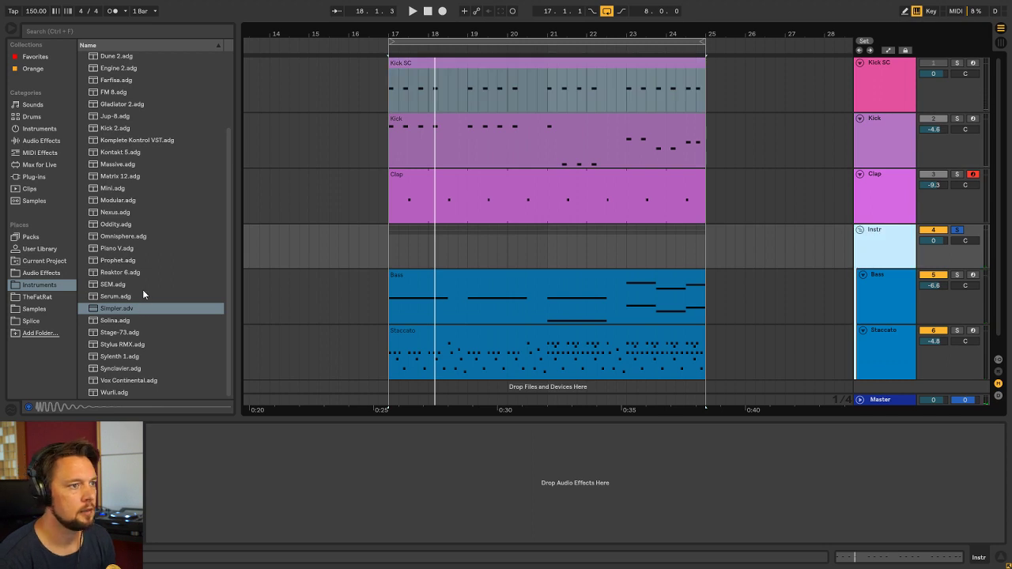
pyautogui.click(51, 270)
pyautogui.click(83, 93)
pyautogui.click(83, 81)
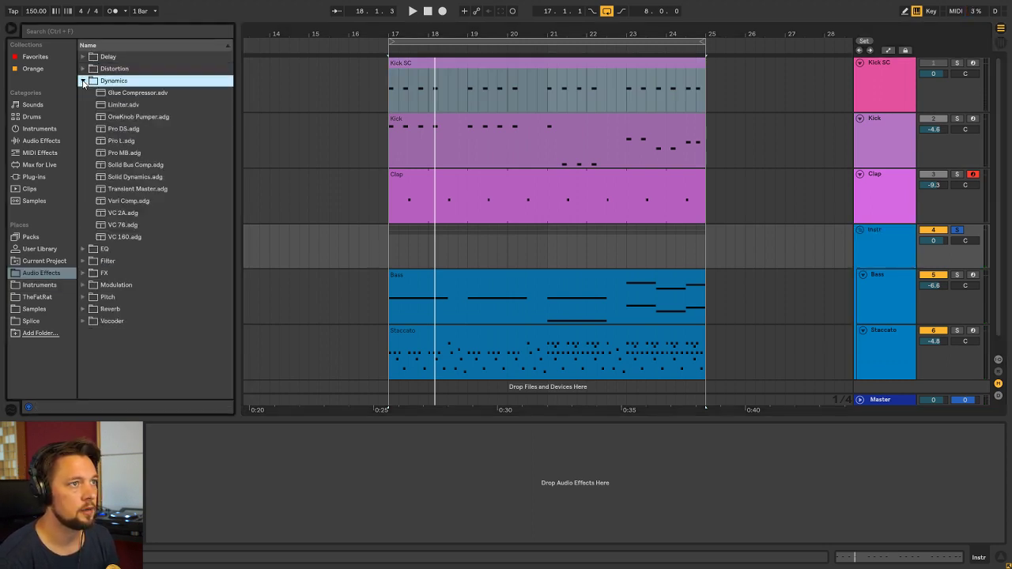
pyautogui.click(153, 117)
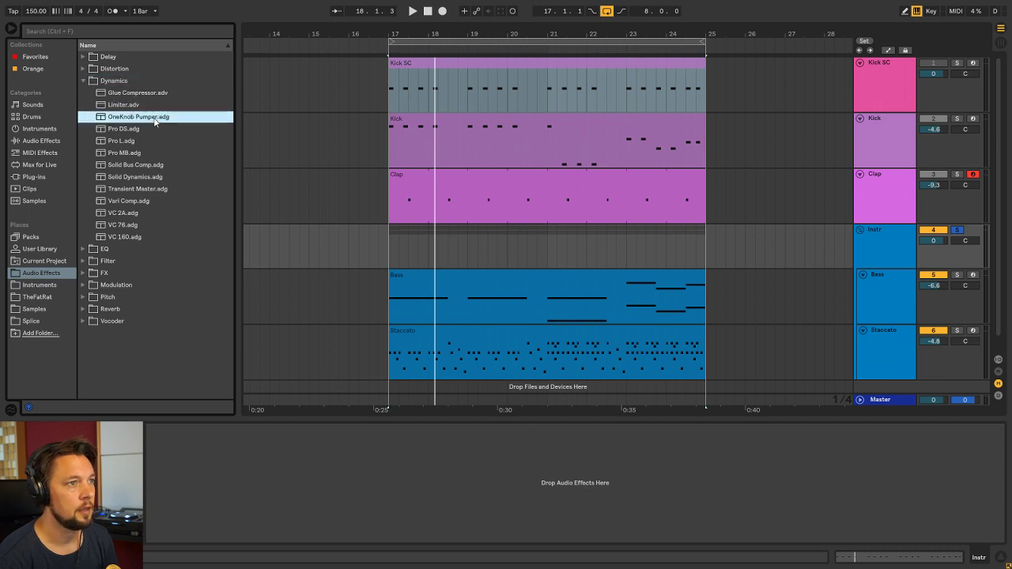
pyautogui.moveTo(136, 93); pyautogui.dragTo(222, 489)
pyautogui.click(161, 429)
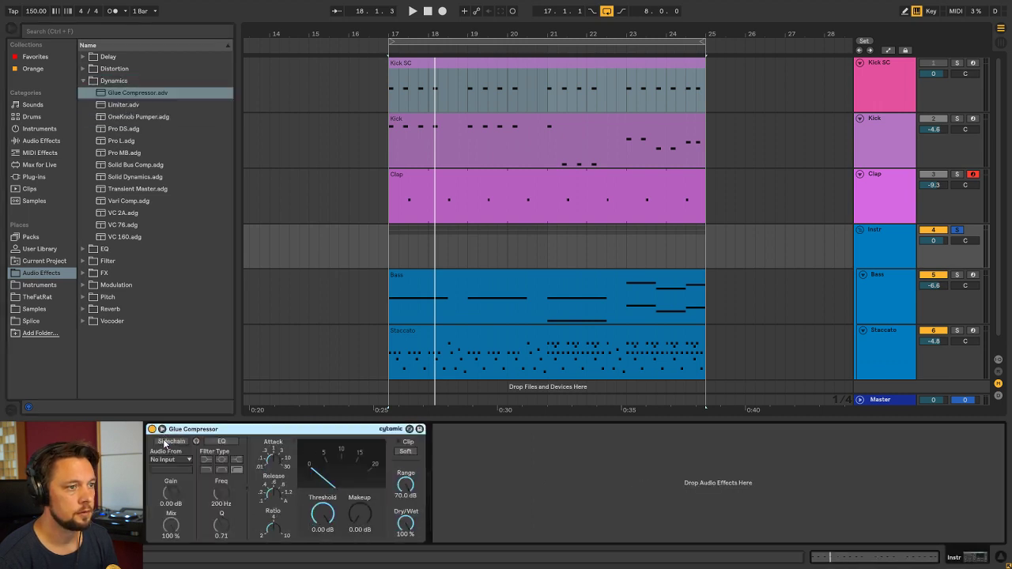
# Enable the Glue Compressor's sidechain and set its audio source to the Kick SC track
pyautogui.click(170, 441)
pyautogui.click(174, 458)
pyautogui.click(161, 470)
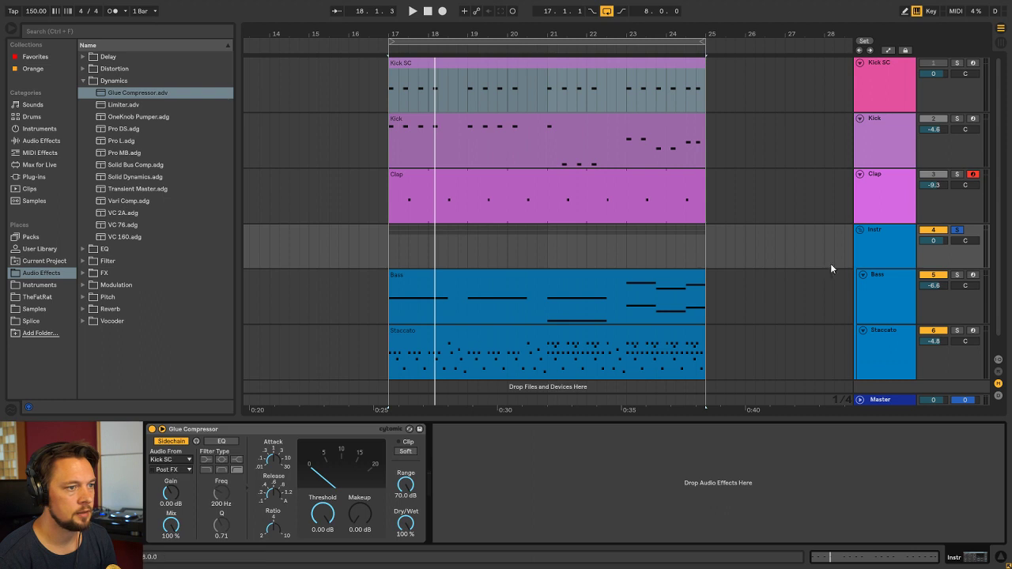
# Play the loop and lower the Glue Compressor's threshold to about -30.5 dB
pyautogui.moveTo(328, 513); pyautogui.dragTo(320, 526)
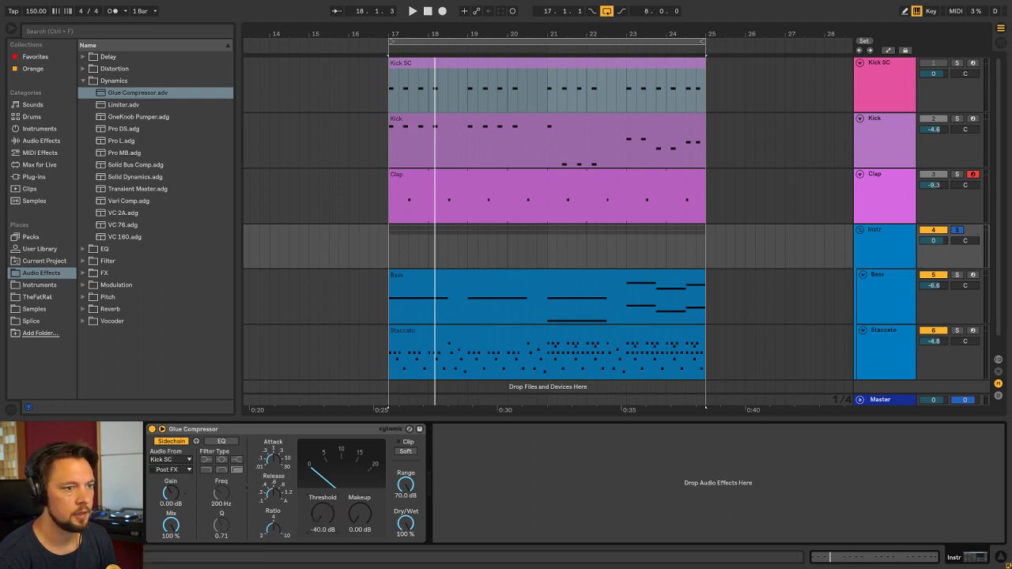
pyautogui.press('space')
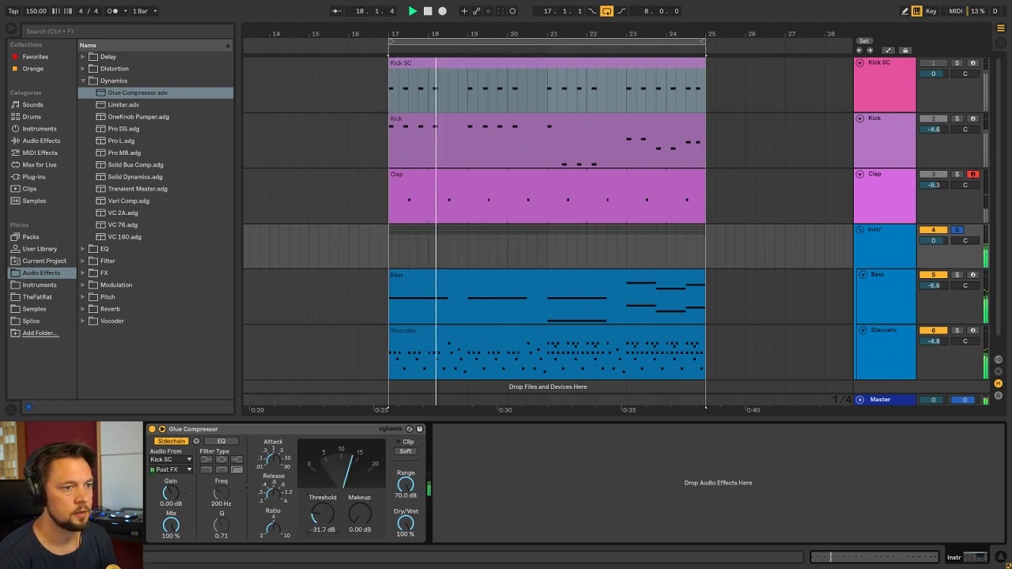
pyautogui.moveTo(320, 526); pyautogui.dragTo(324, 516)
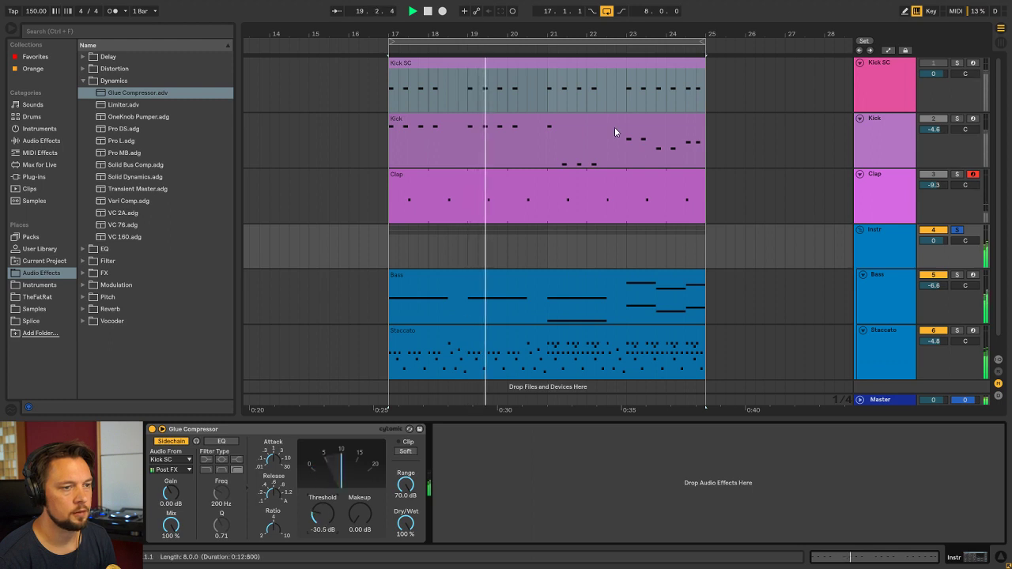
pyautogui.press('space')
# Play the Kick SC trigger in solo, then return the solo to the Instr group and select it
pyautogui.click(957, 64)
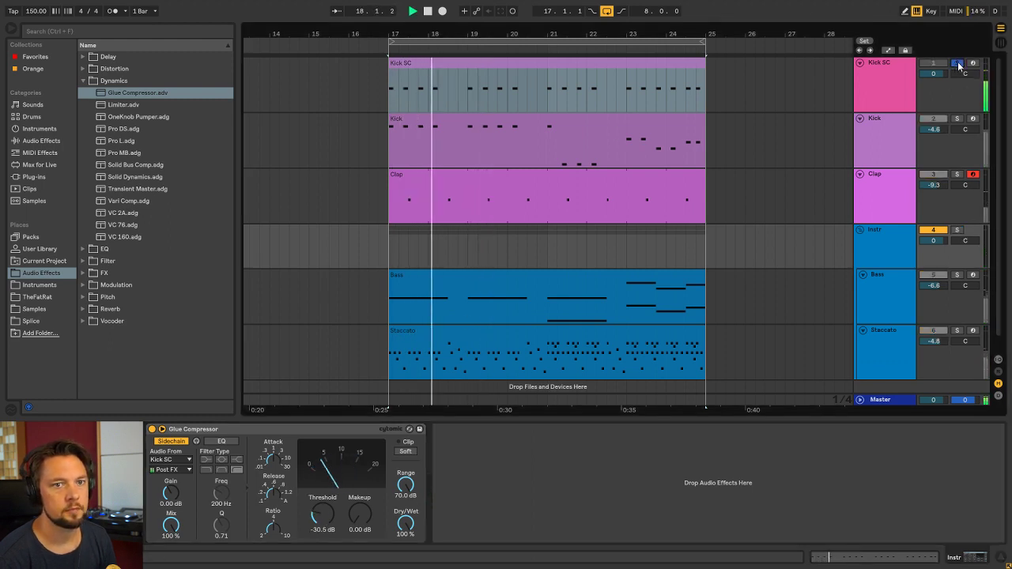
pyautogui.click(957, 64)
pyautogui.click(958, 230)
pyautogui.click(877, 232)
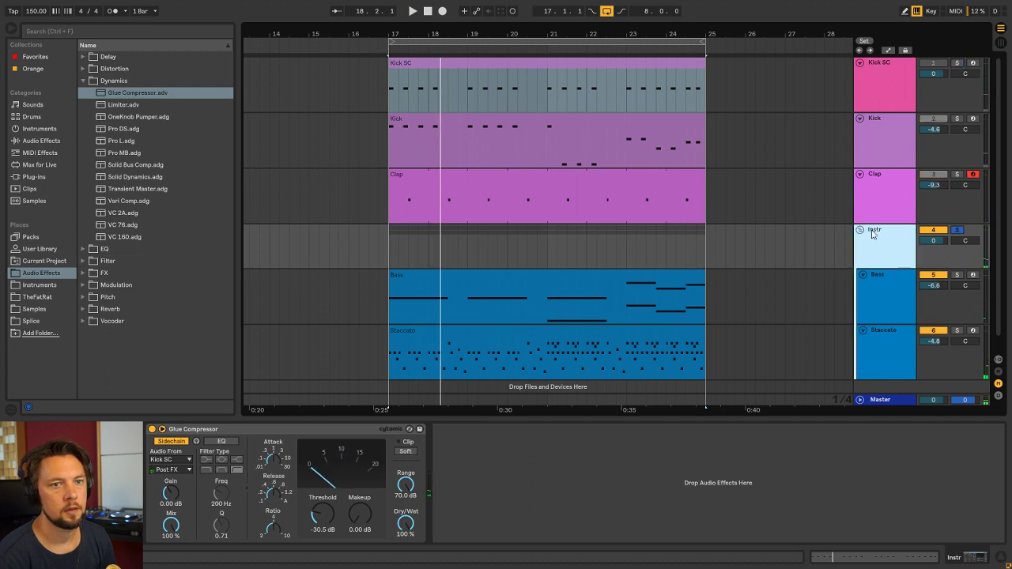
# Raise the Glue Compressor's threshold to about -23.2 dB while the soloed Instr group plays
pyautogui.press('space')
pyautogui.moveTo(324, 522); pyautogui.dragTo(324, 494)
pyautogui.press('space')
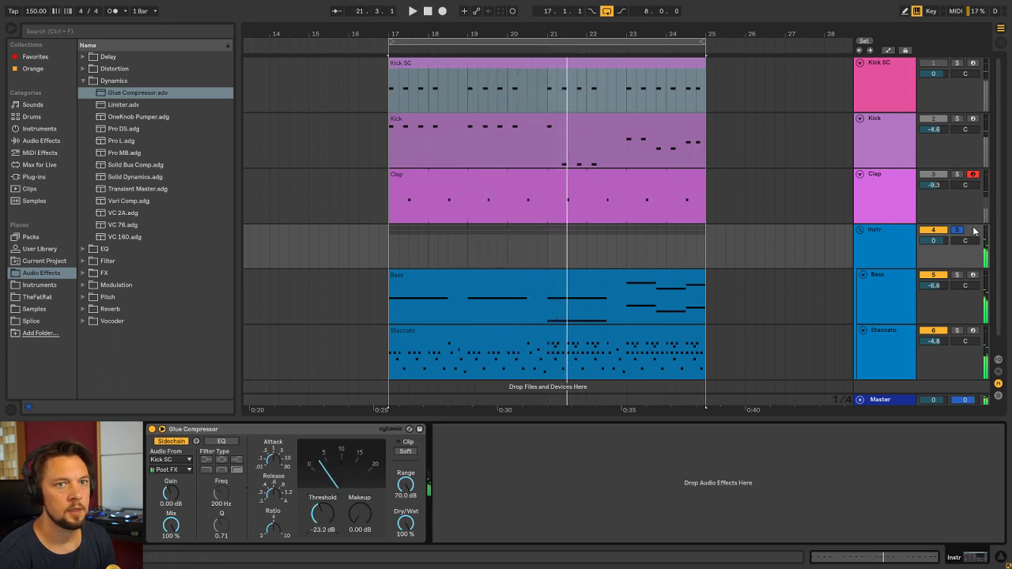
# End the Instr solo, play the full loop in Session View, and set the threshold to -20.0 dB and makeup to 3.17 dB
pyautogui.click(956, 229)
pyautogui.press('space')
pyautogui.click(879, 236)
pyautogui.press('Tab')
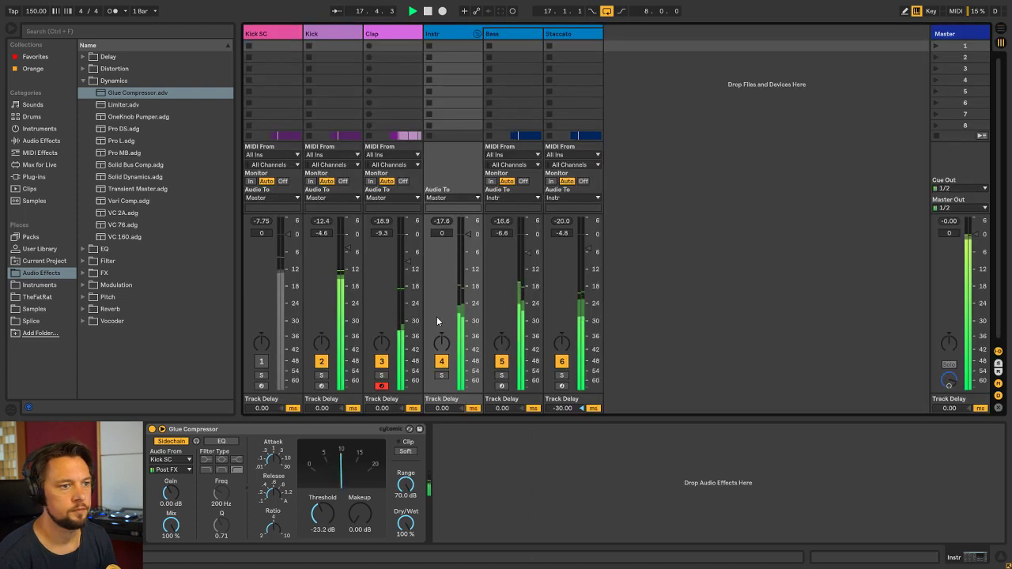
pyautogui.moveTo(323, 513)
pyautogui.mouseDown()
pyautogui.moveTo(360, 506)
pyautogui.moveTo(360, 496)
pyautogui.moveTo(323, 511)
pyautogui.mouseUp()
# Compare the loop from bar 17 with the Glue Compressor bypassed and re-enabled
pyautogui.click(152, 429)
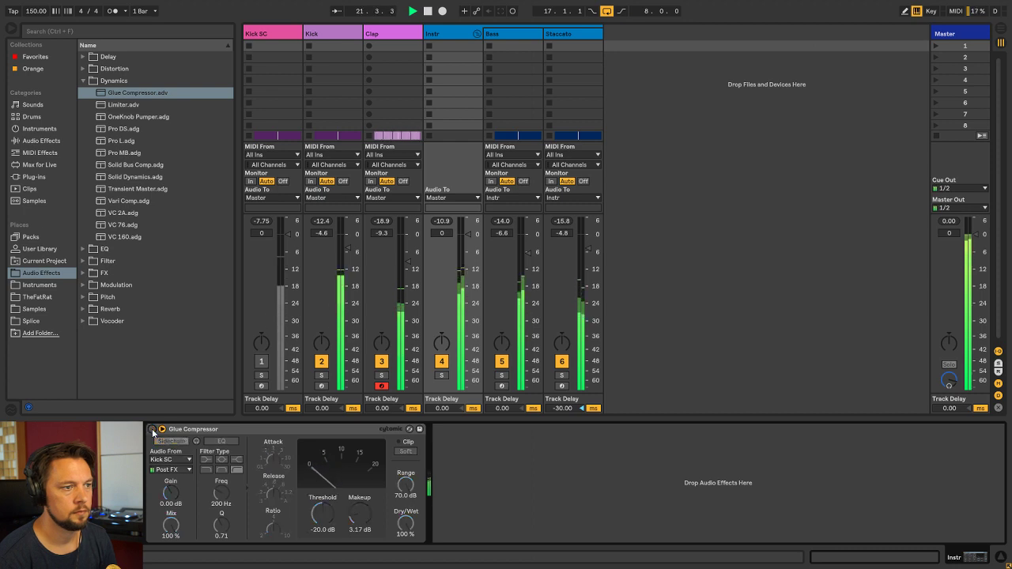
pyautogui.press('space')
pyautogui.press('Tab')
pyautogui.click(388, 250)
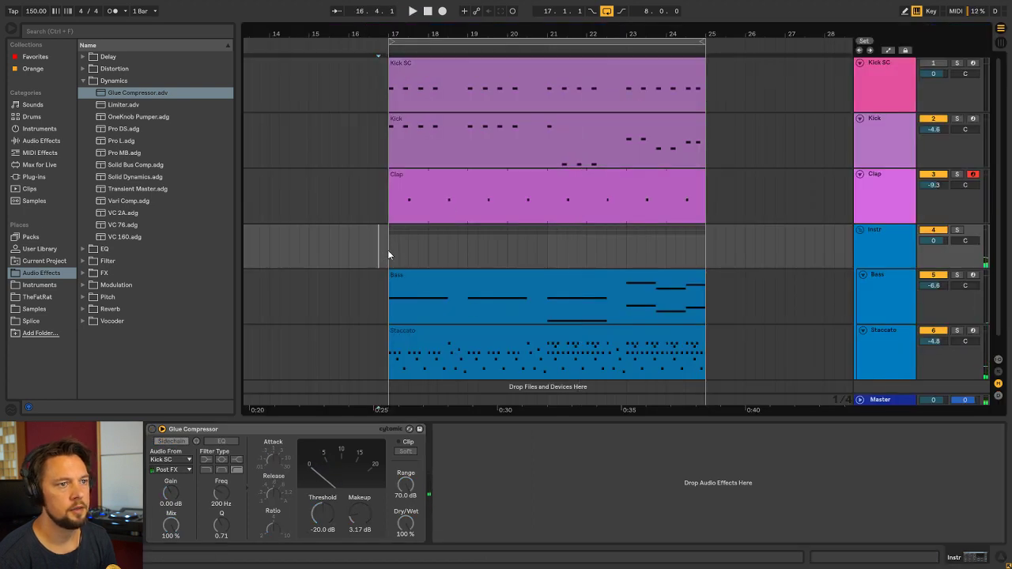
pyautogui.click(865, 257)
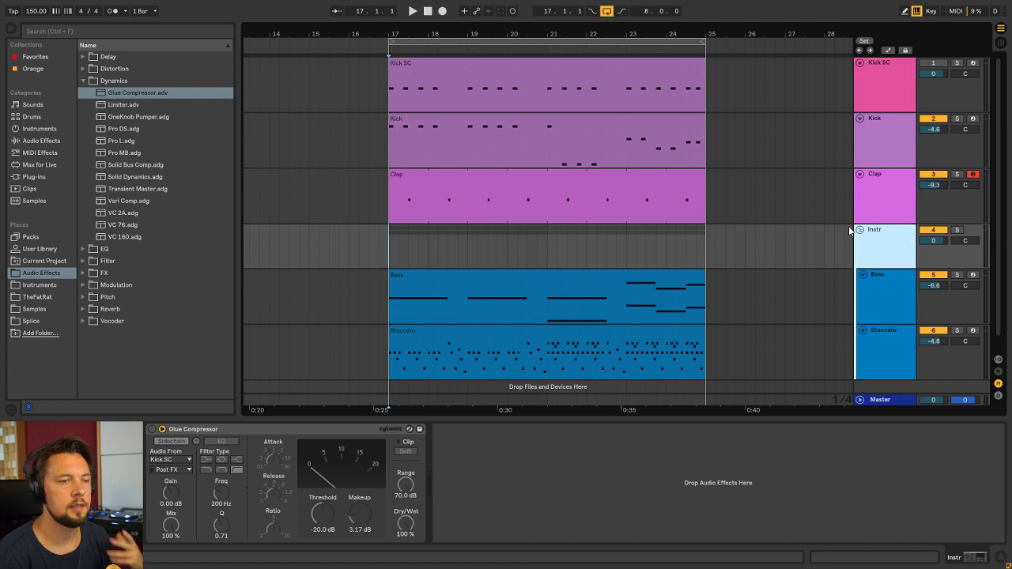
pyautogui.press('Tab')
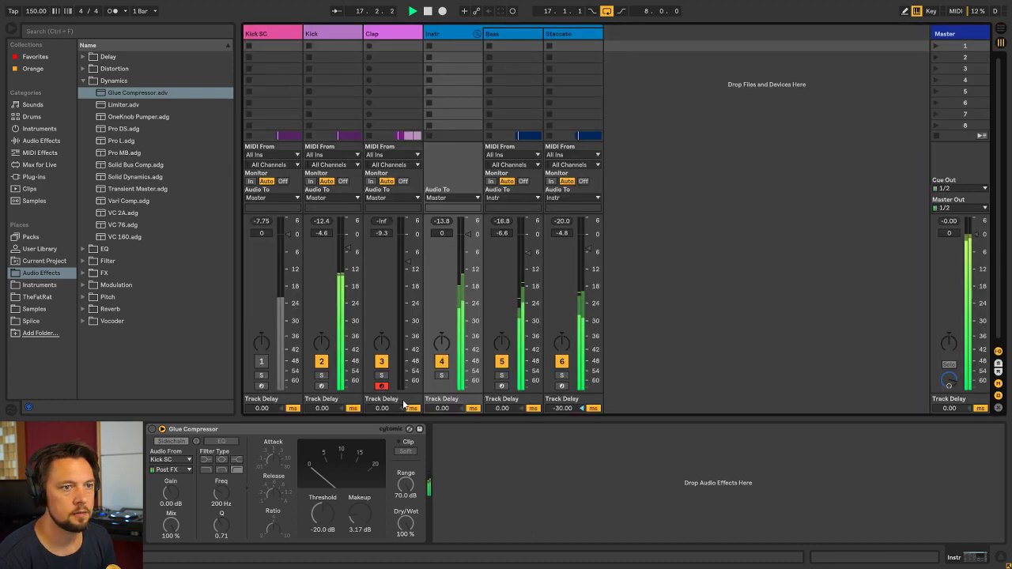
pyautogui.click(153, 429)
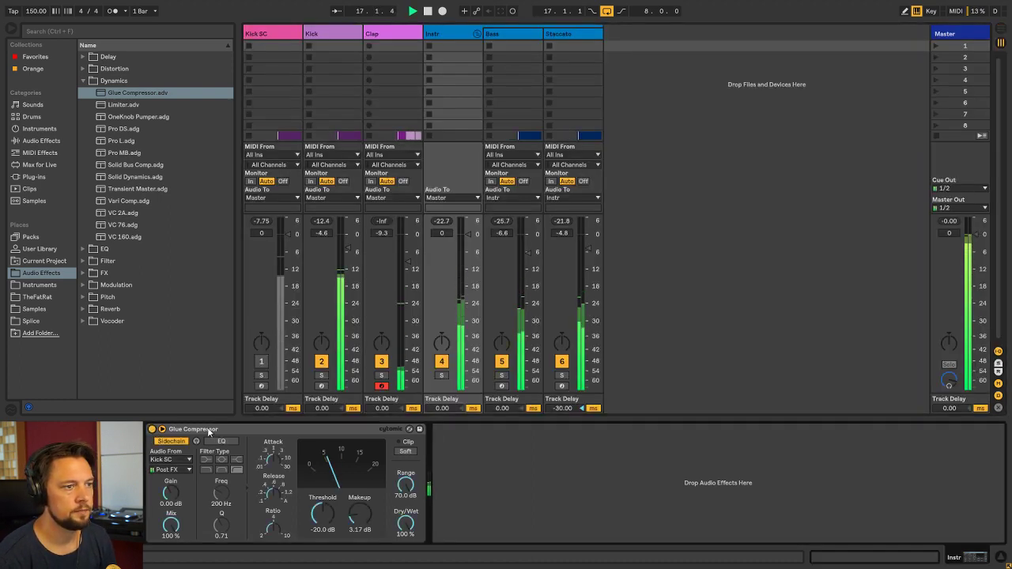
pyautogui.click(245, 430)
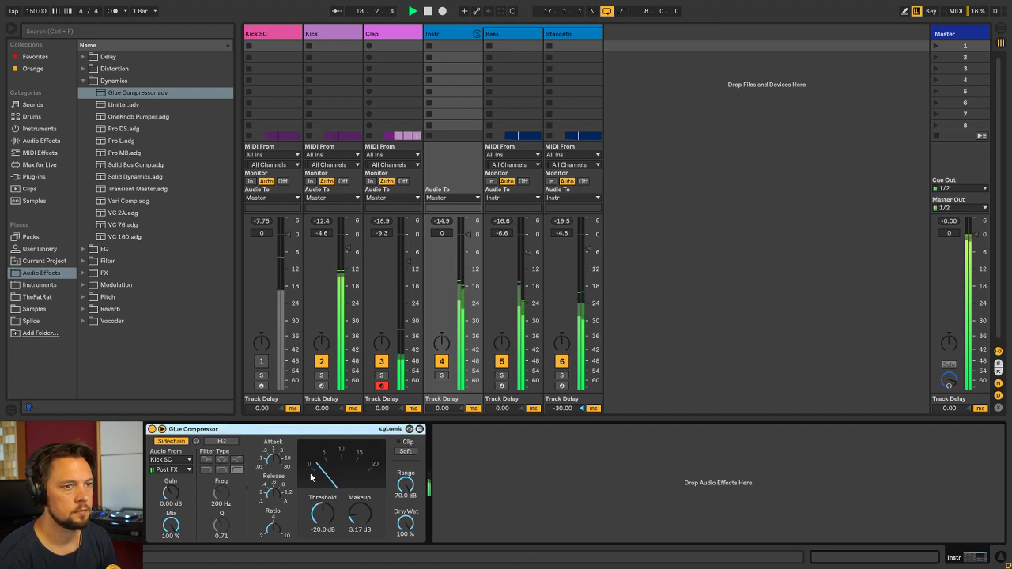
# Set the compressor threshold to -21.9 dB and the Kick track's volume to -5.6 dB, then play the loop
pyautogui.moveTo(326, 515); pyautogui.dragTo(325, 525)
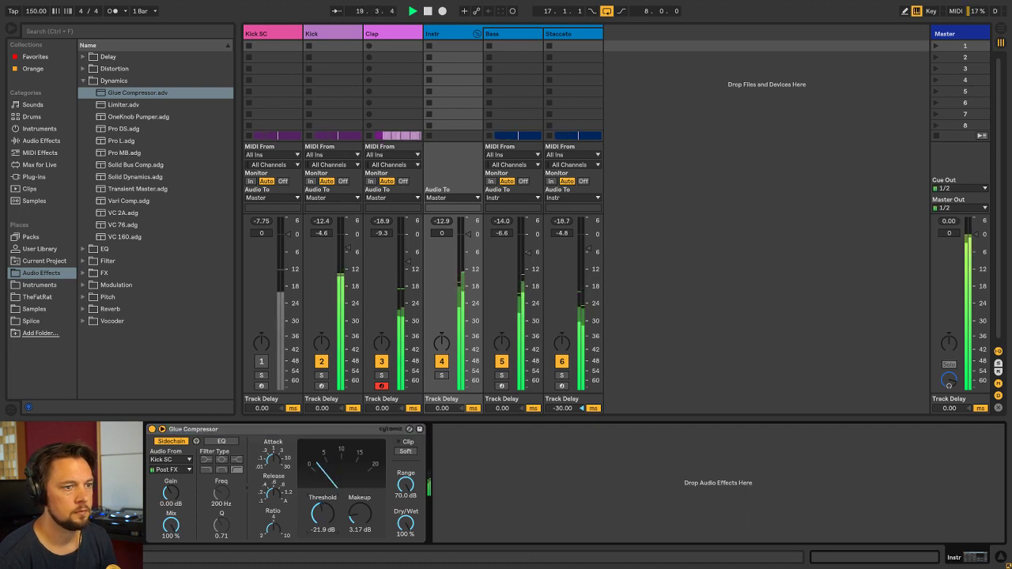
pyautogui.press('space')
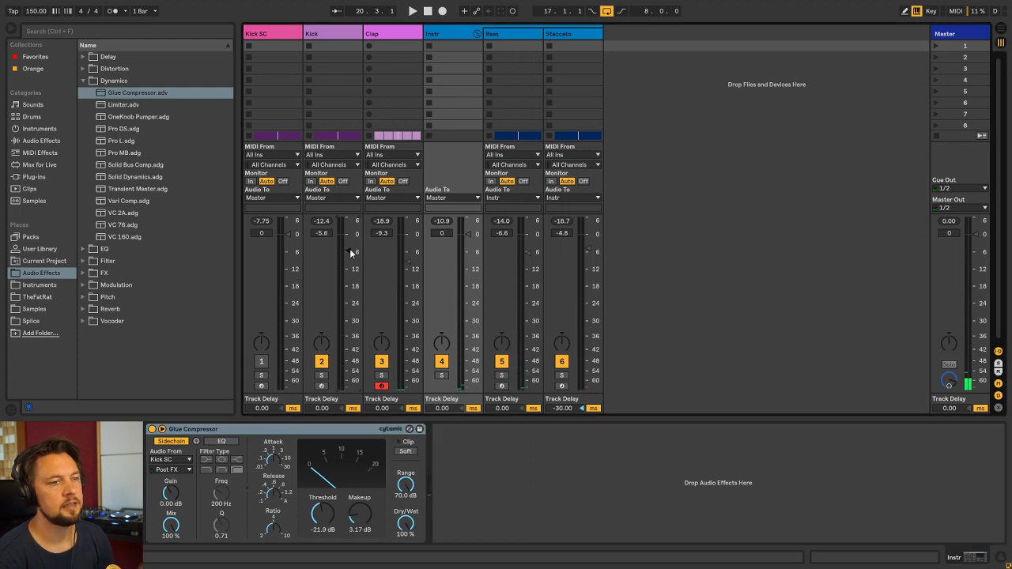
pyautogui.press('space')
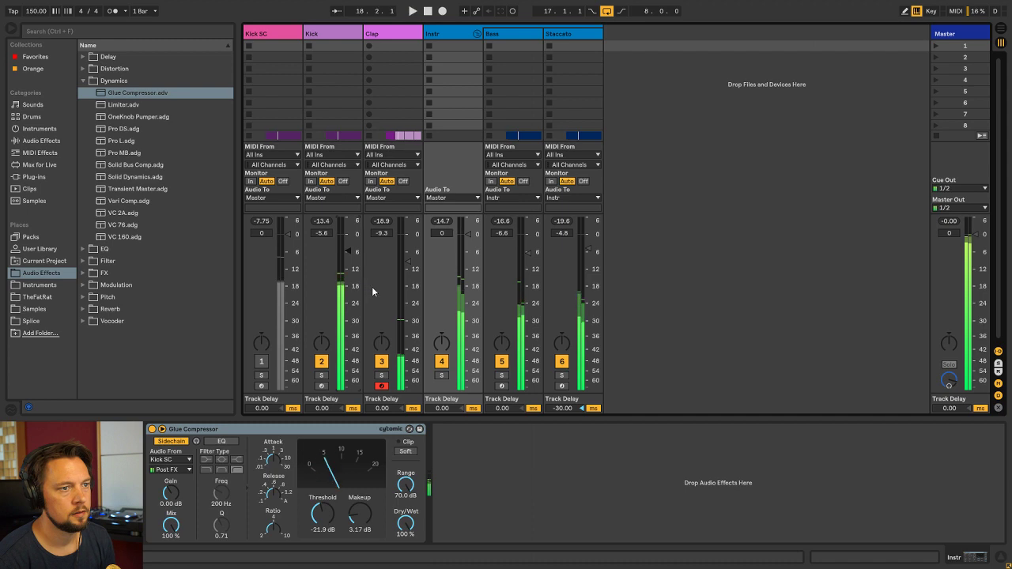
pyautogui.press('space')
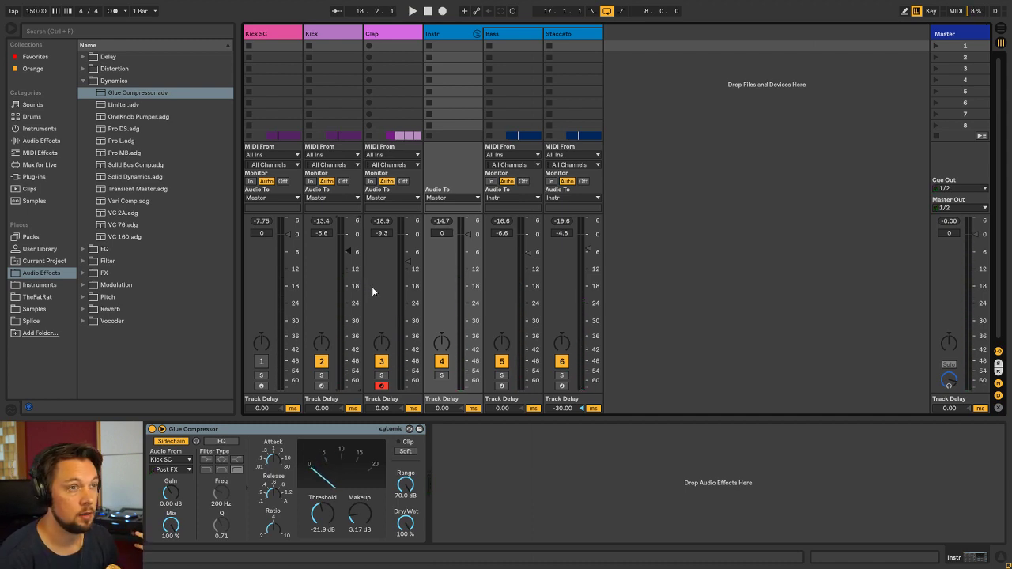
# Play the full mix again from the loop start and switch back to Arrangement View
pyautogui.click(441, 378)
pyautogui.press('space')
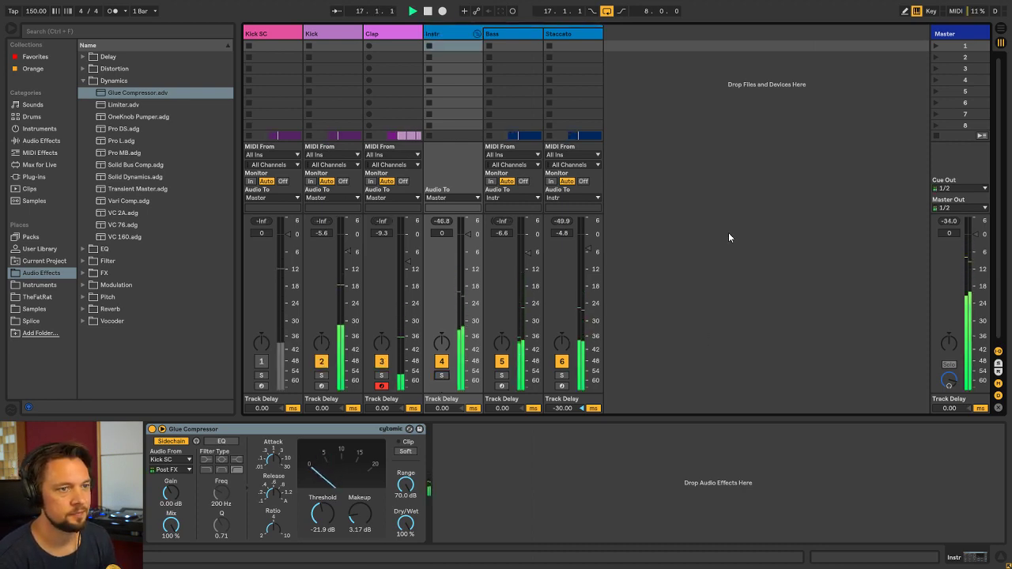
pyautogui.press('space')
pyautogui.press('Tab')
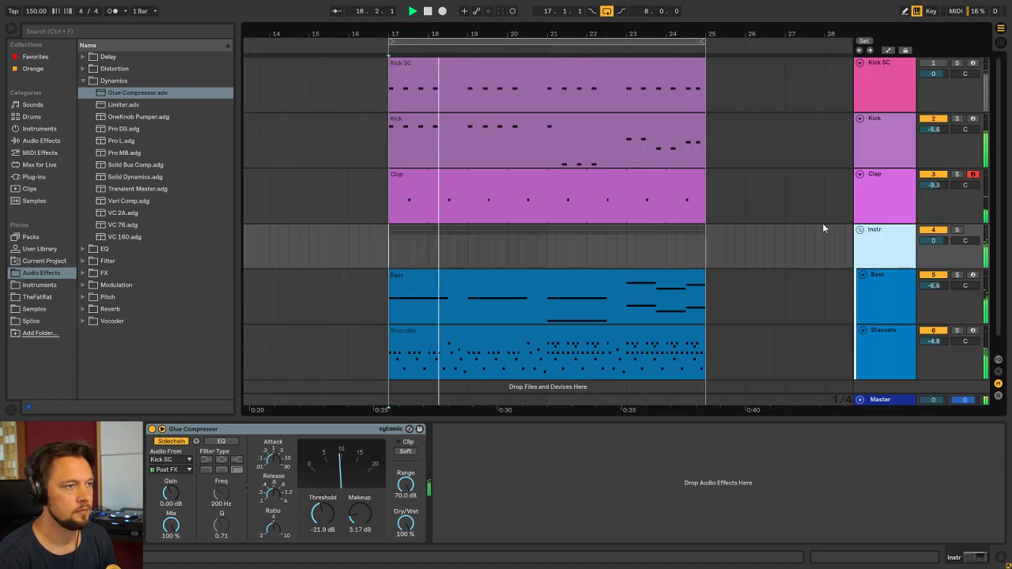
# Stop playback, insert a MIDI track between Kick and Clap, and name it Timp
pyautogui.click(890, 123)
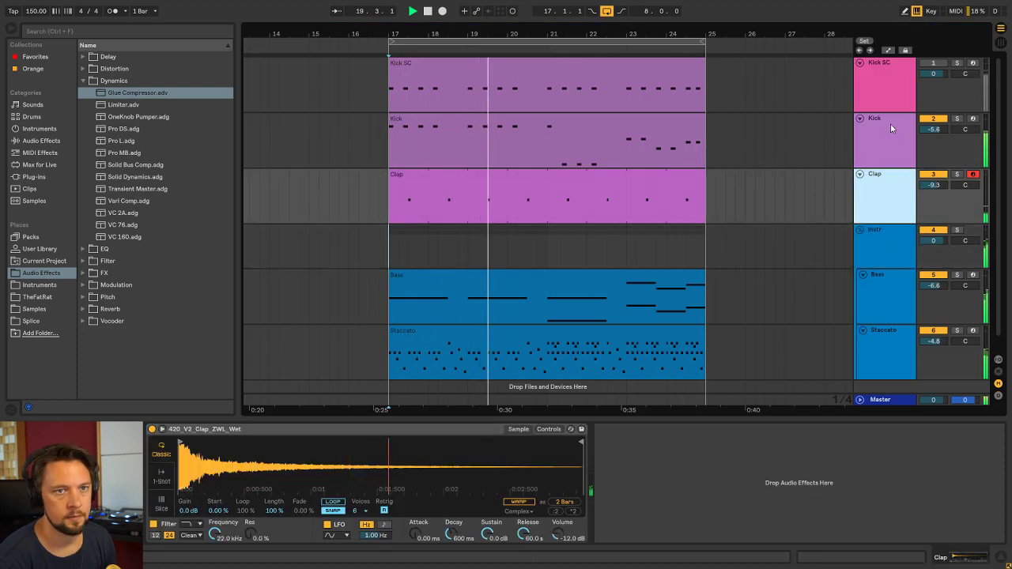
pyautogui.press('space')
pyautogui.hotkey('ctrl', 'shift', 't')
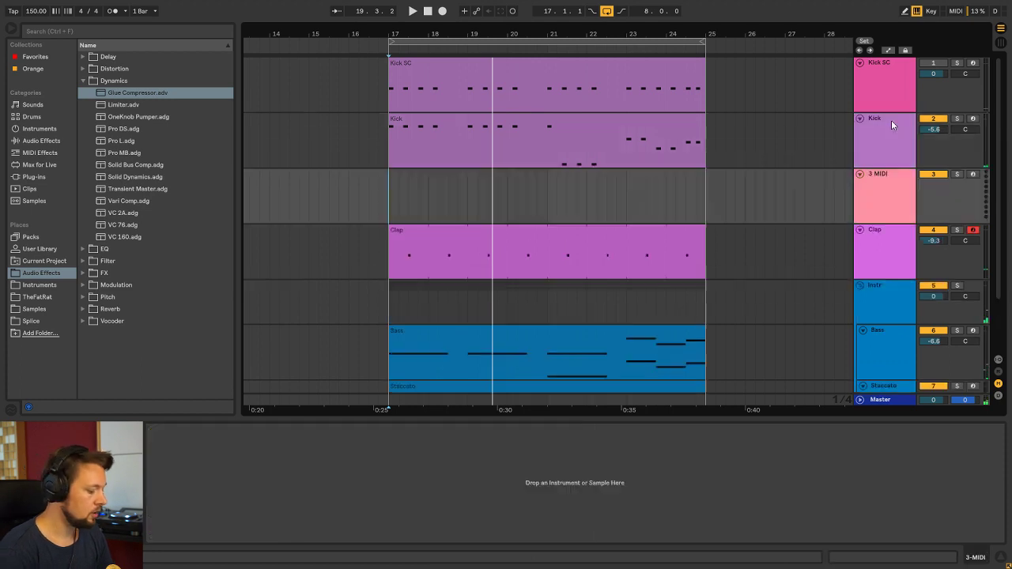
pyautogui.hotkey('ctrl', 'r')
pyautogui.write('Timpan')
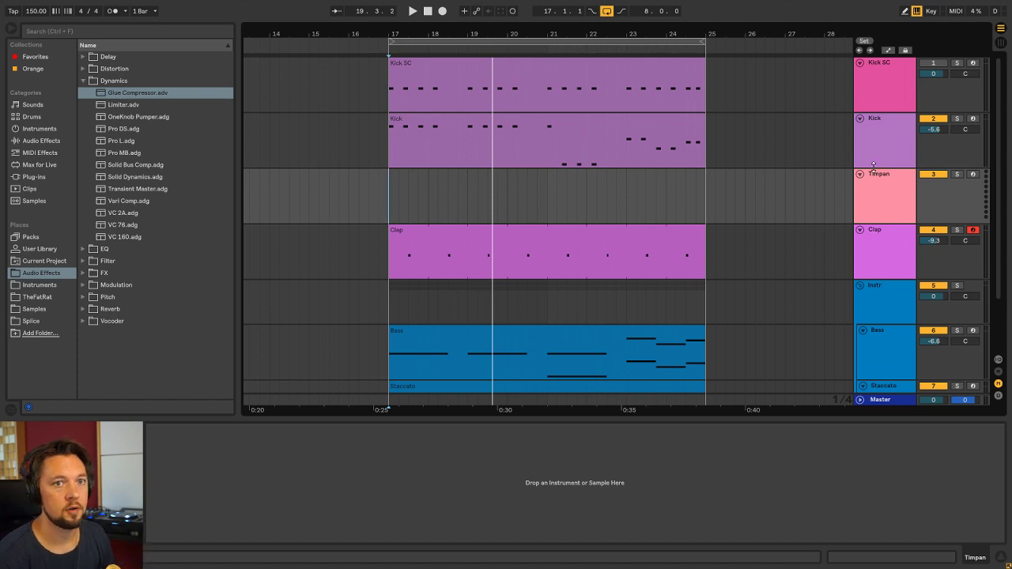
pyautogui.click(893, 184)
pyautogui.hotkey('ctrl', 'r')
pyautogui.press('Right')
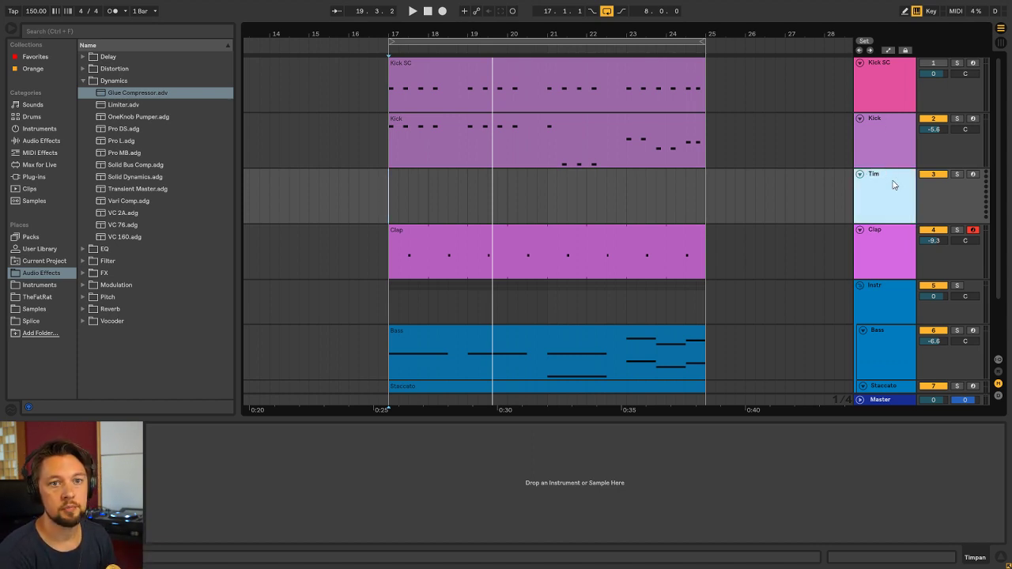
pyautogui.write('p')
pyautogui.press('Return')
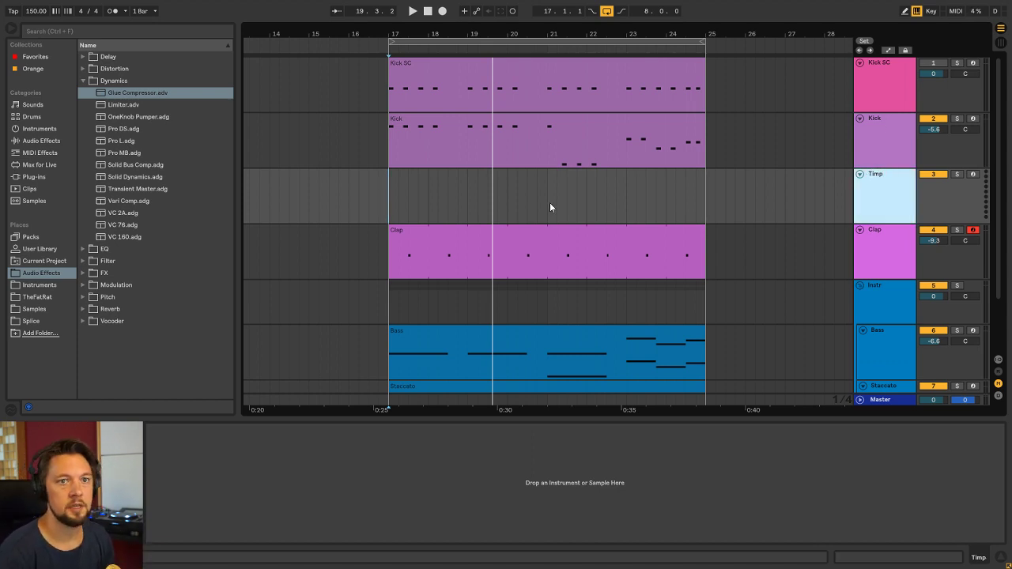
# Load the Kontakt 5 instrument onto the Timp track and place the start position at bar 17
pyautogui.click(55, 284)
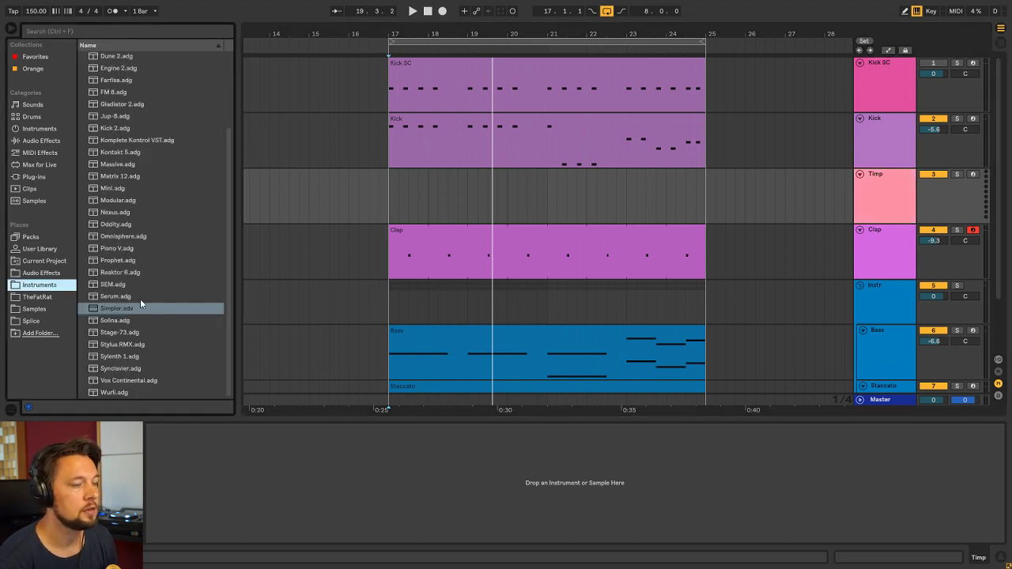
pyautogui.scroll(3, 188, 298)
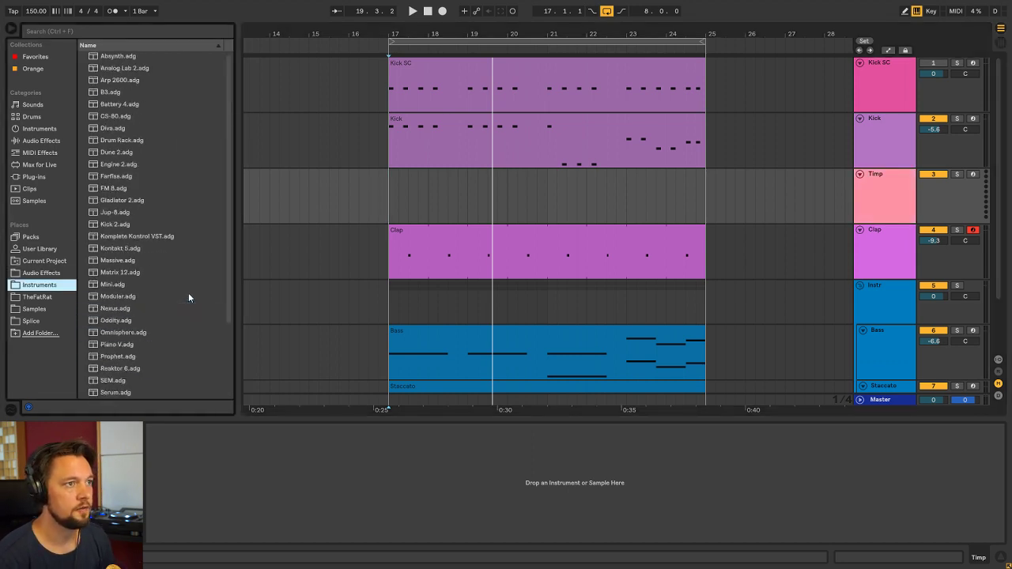
pyautogui.click(387, 202)
pyautogui.click(834, 194)
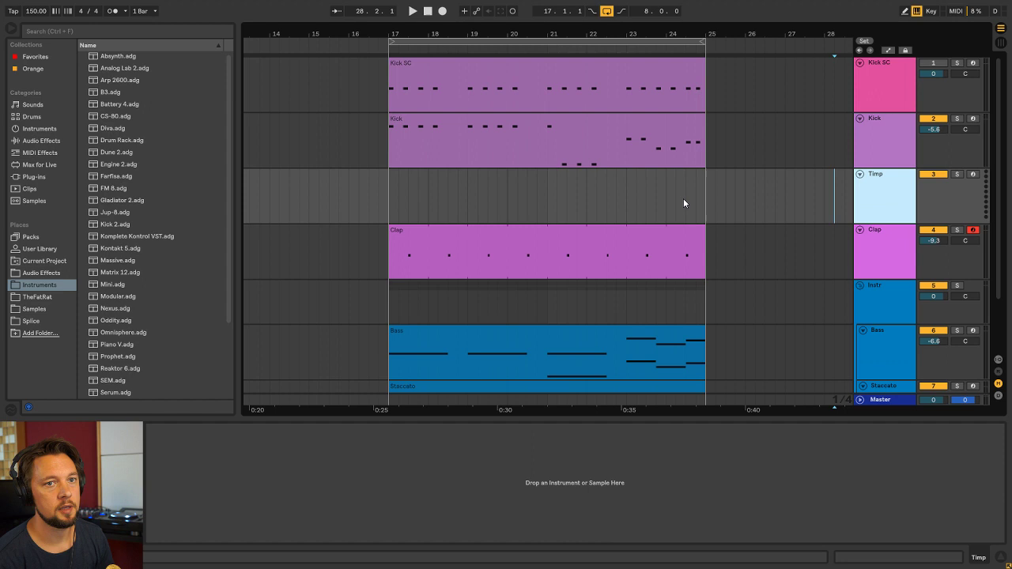
pyautogui.click(393, 210)
pyautogui.doubleClick(120, 248)
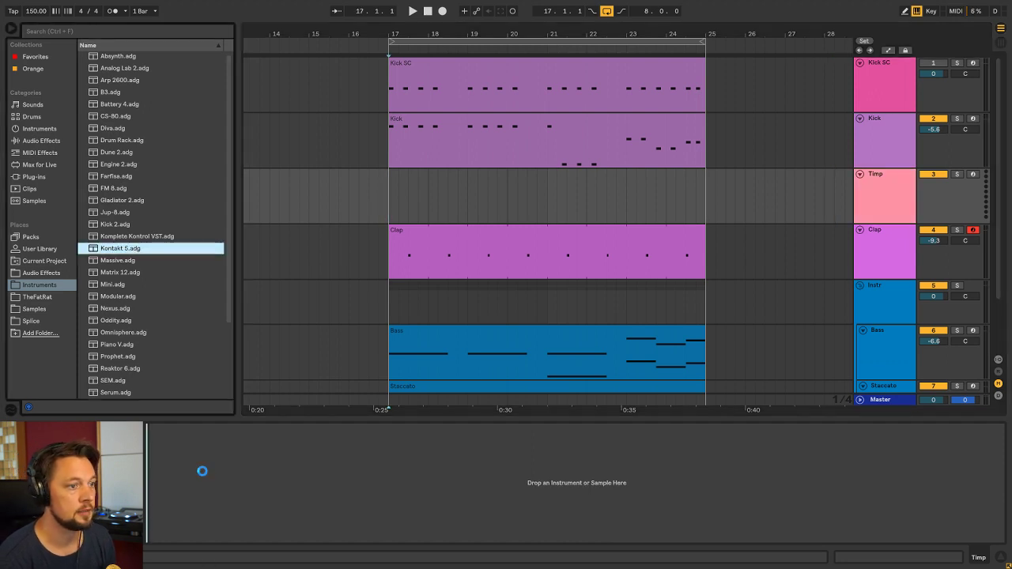
pyautogui.hotkey('ctrl', 'shift', 'g')
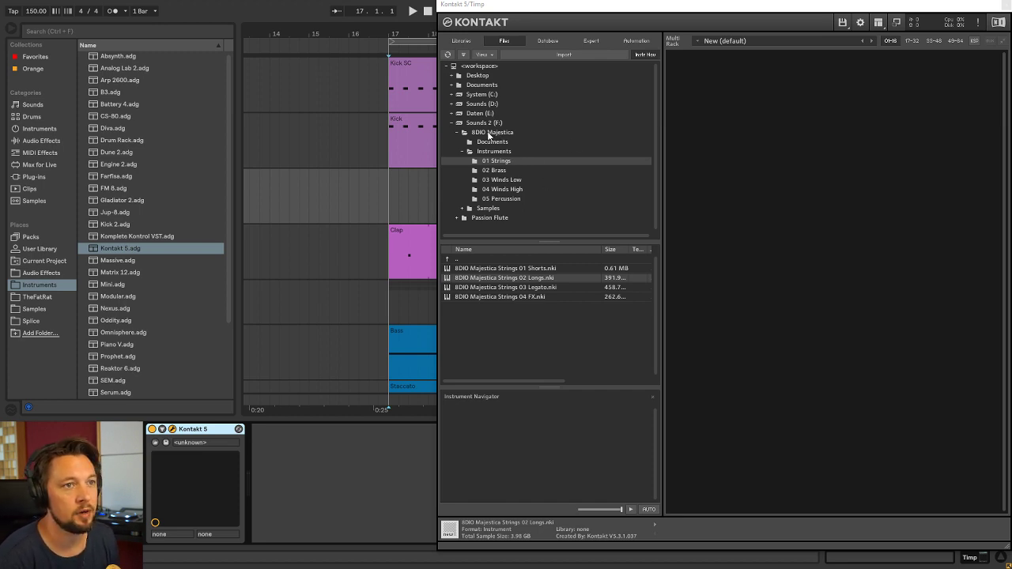
# Load 8DIO Majestica Percussion 01 Low from the 05 Percussion folder, select its TIMPANI HITS articulation, and close the Kontakt window
pyautogui.click(492, 133)
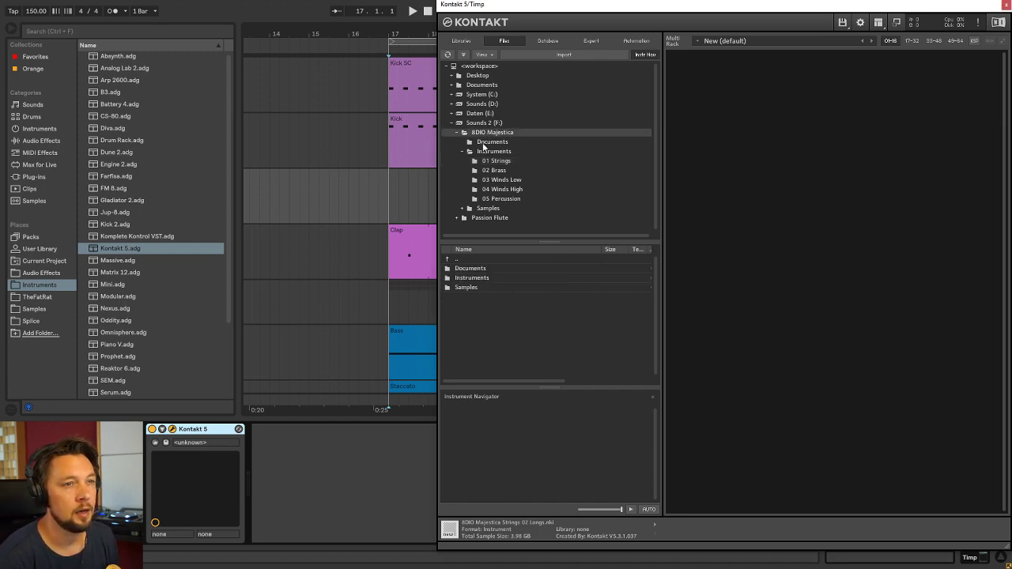
pyautogui.click(509, 197)
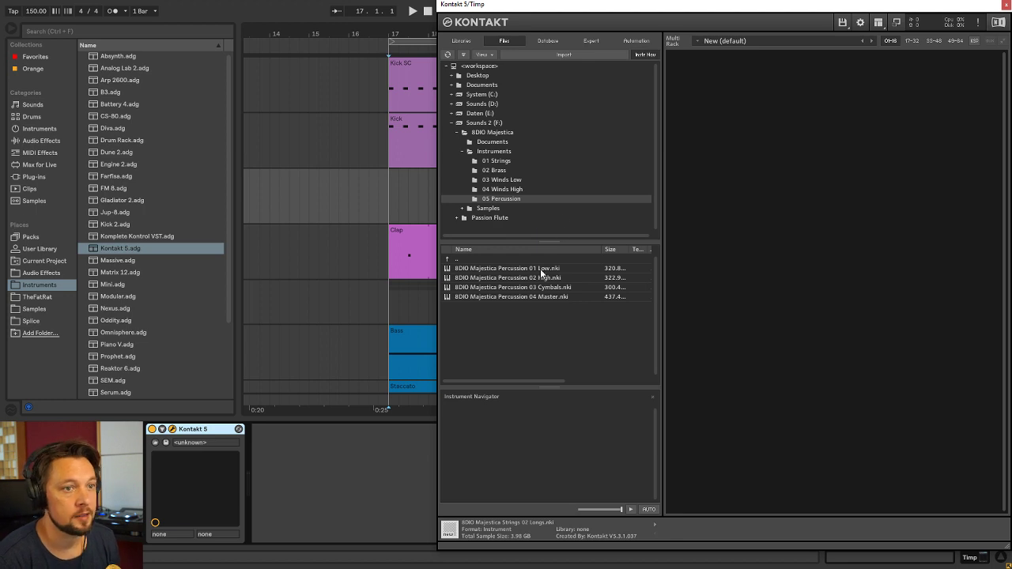
pyautogui.moveTo(542, 272); pyautogui.dragTo(802, 217)
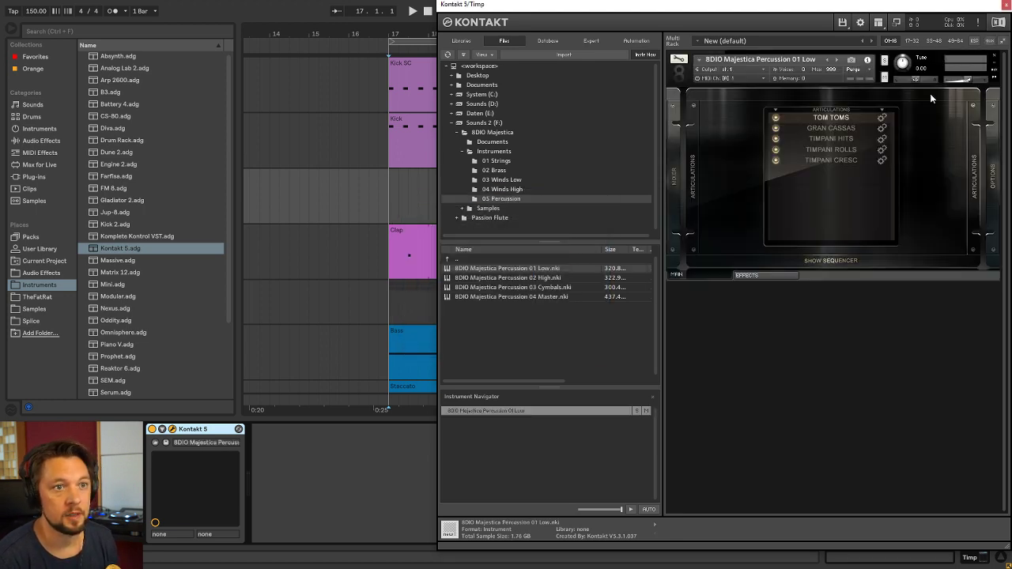
pyautogui.click(848, 140)
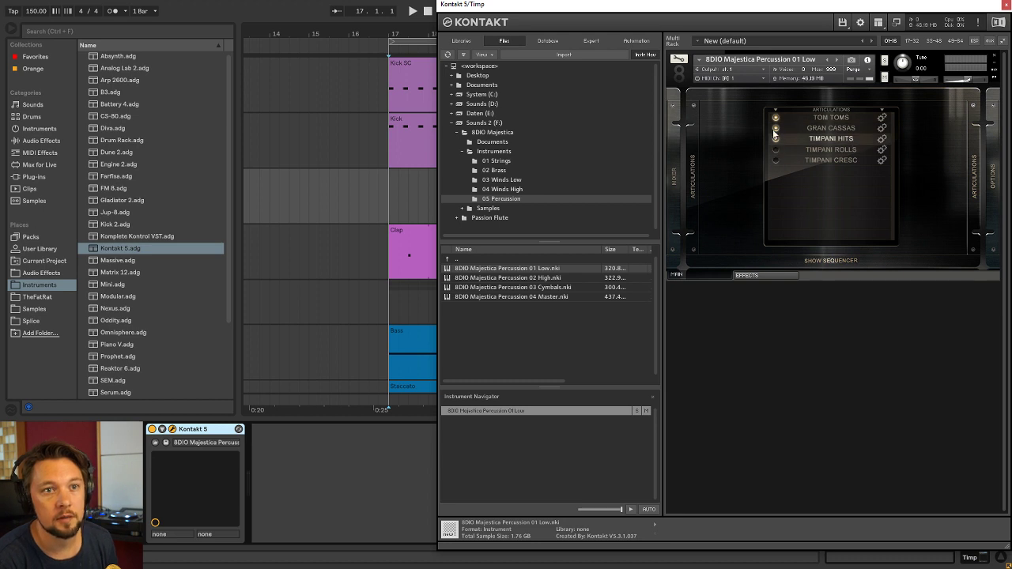
pyautogui.click(1004, 6)
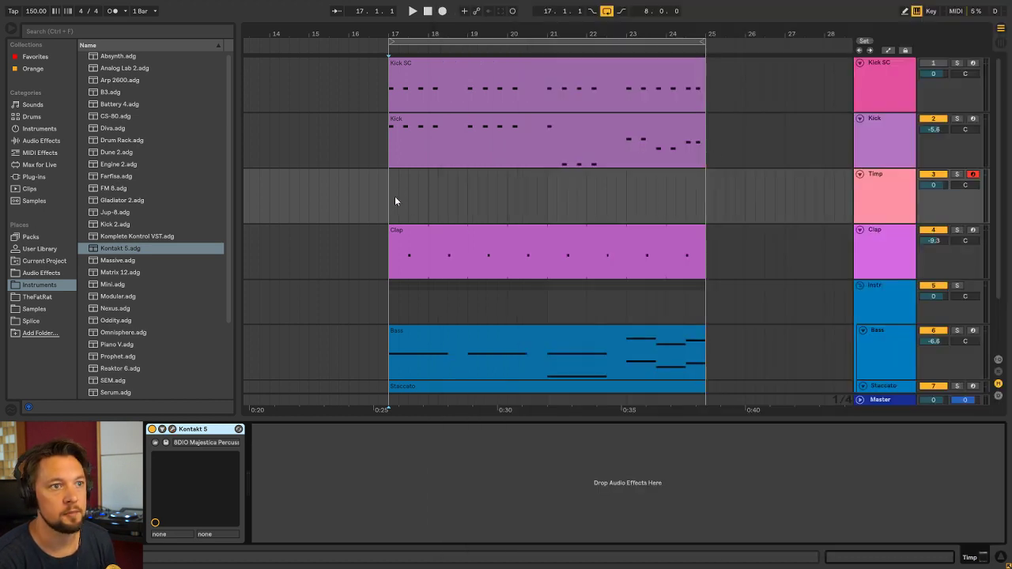
pyautogui.moveTo(391, 197); pyautogui.dragTo(703, 186)
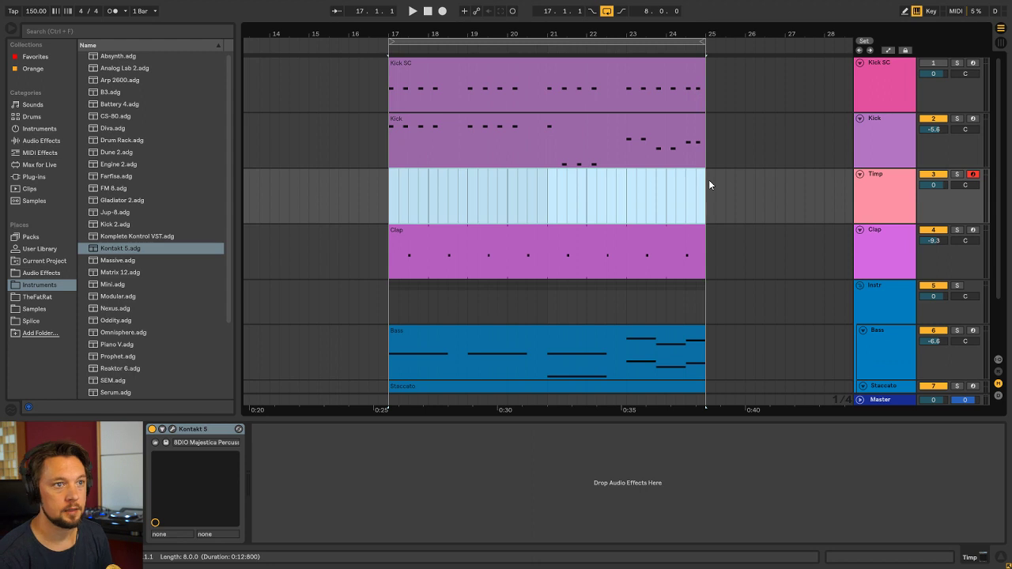
pyautogui.hotkey('ctrl', 'shift', 'm')
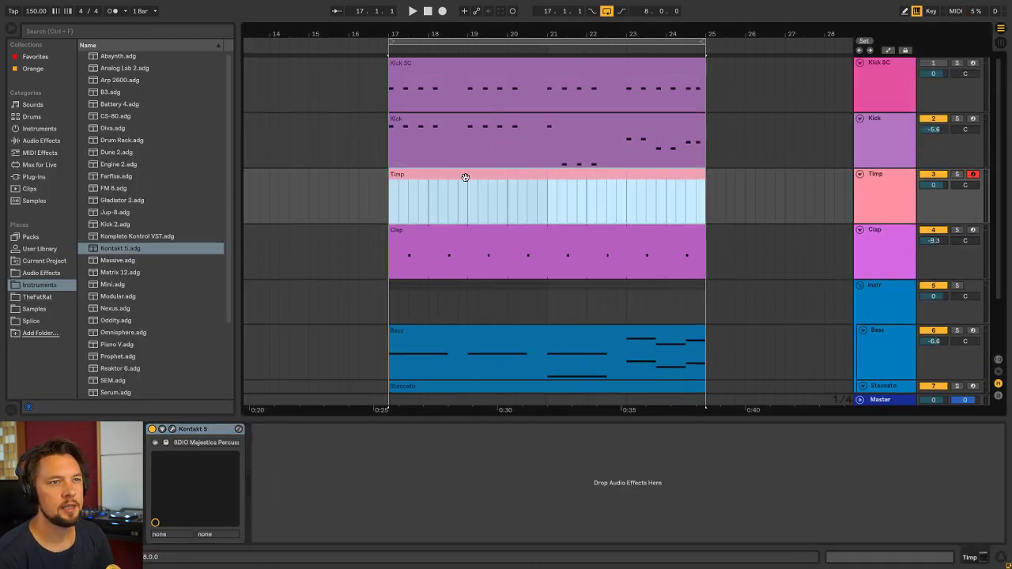
pyautogui.press('Delete')
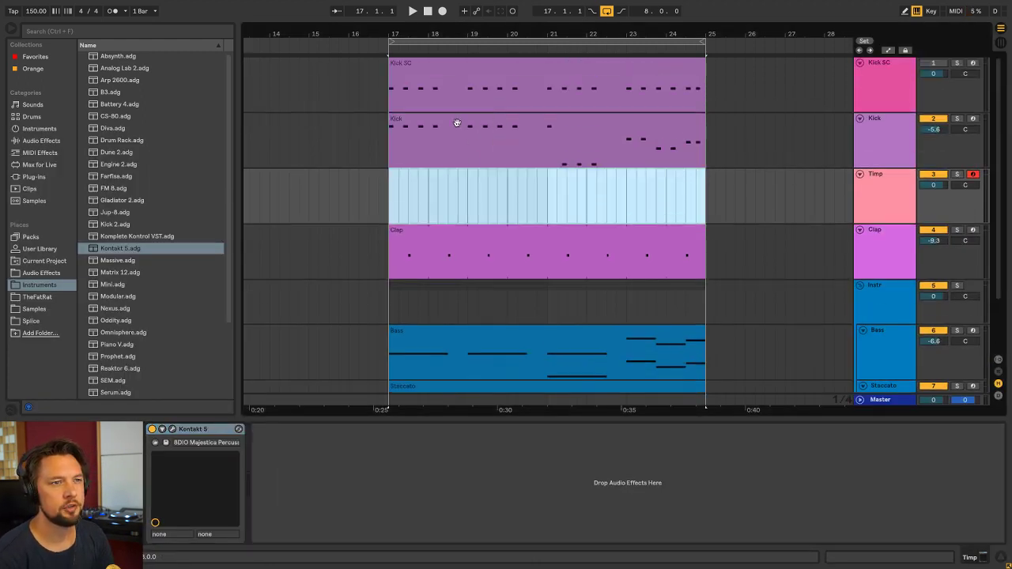
# Copy the eight-bar Kick clip onto the Timp track at bar 17 and solo the Timp track
pyautogui.moveTo(457, 121); pyautogui.dragTo(462, 181)
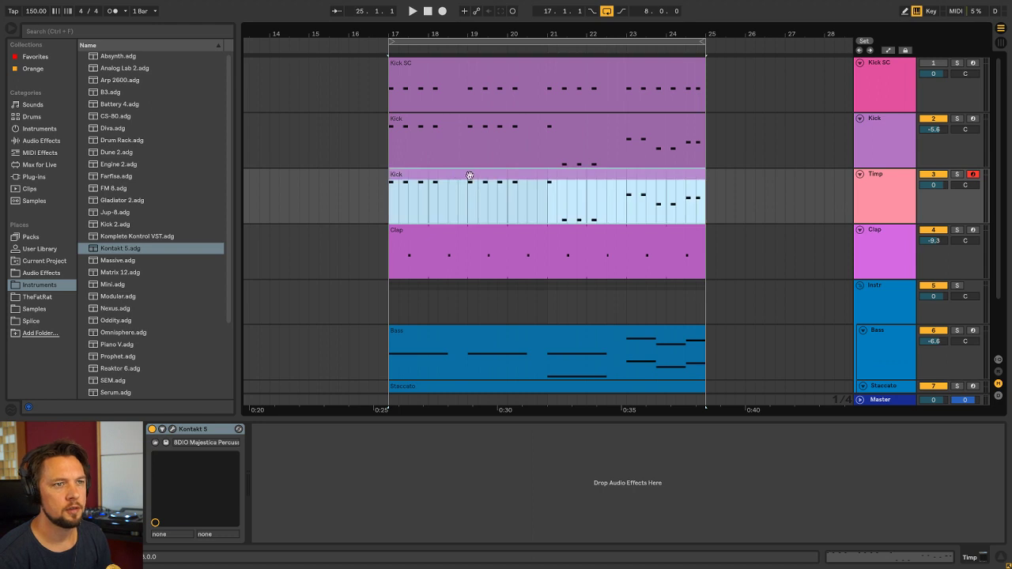
pyautogui.click(957, 174)
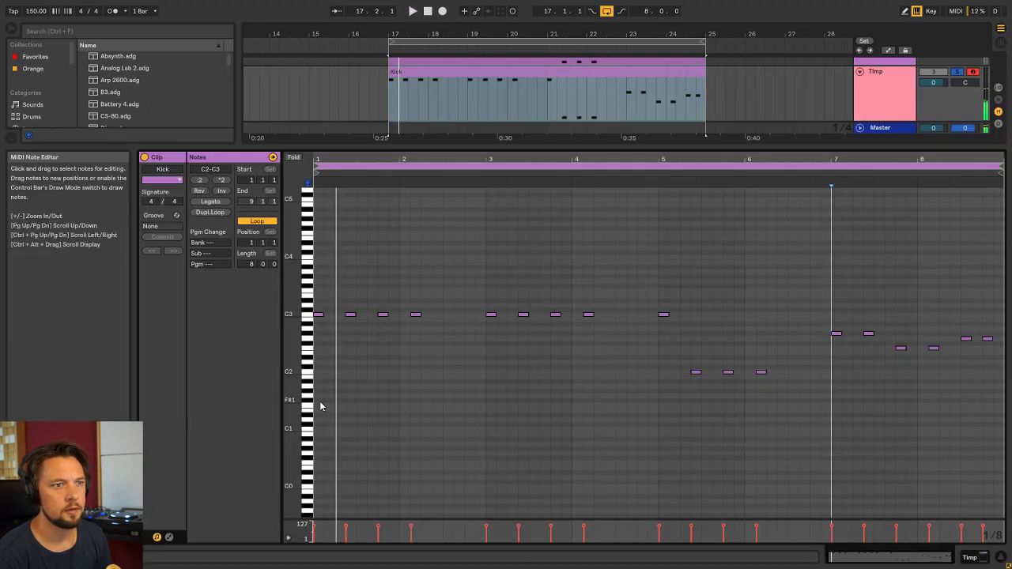
# Transpose all notes of the copied clip up two semitones plus one octave, to D3-D4, and play the loop
pyautogui.hotkey('ctrl', 'a')
pyautogui.press('Up')
pyautogui.press('Up')
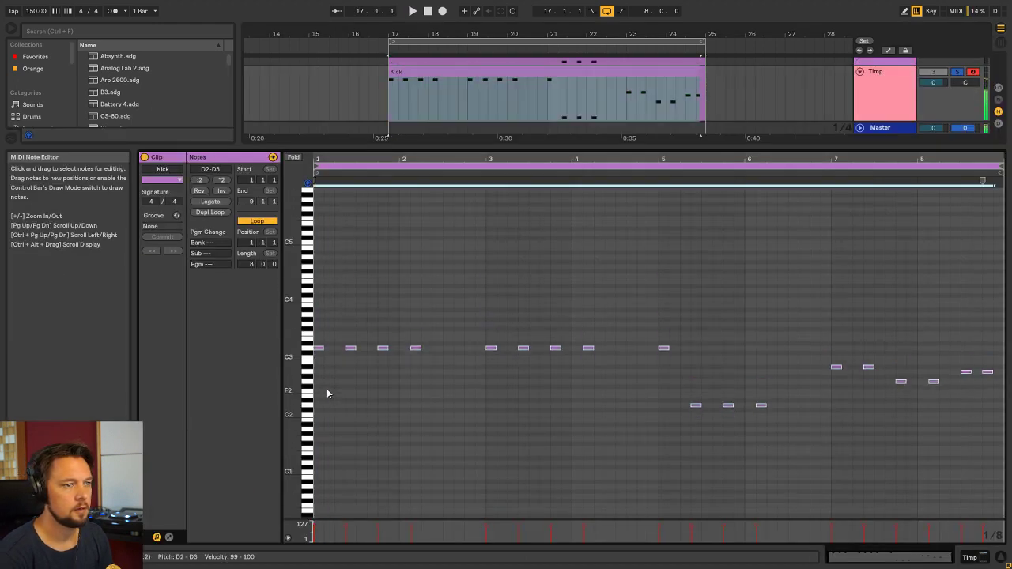
pyautogui.hotkey('shift', 'Up')
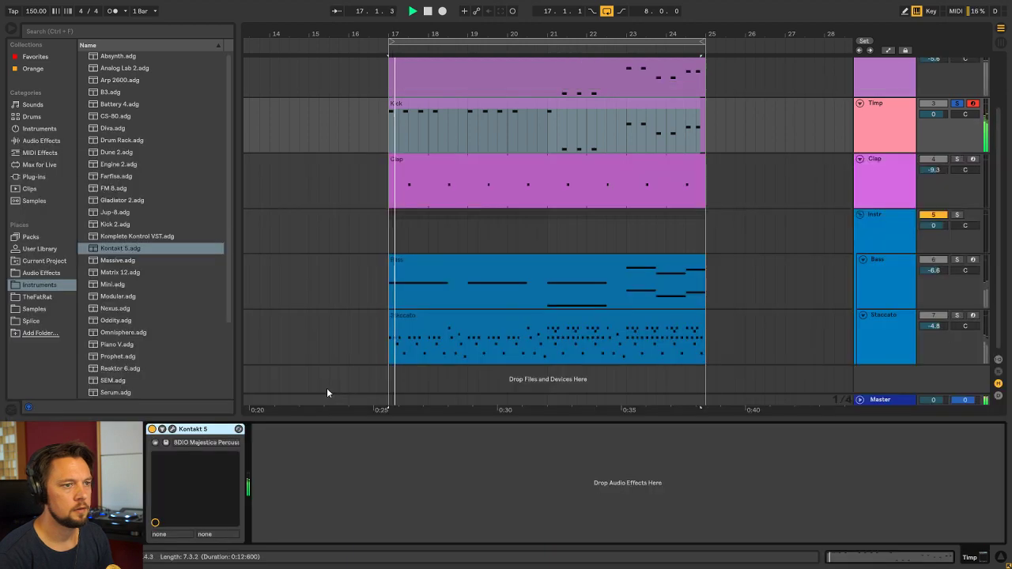
# Lower the Timp track's volume to -5.9 dB in the mixer and return to Arrangement View
pyautogui.press('Tab')
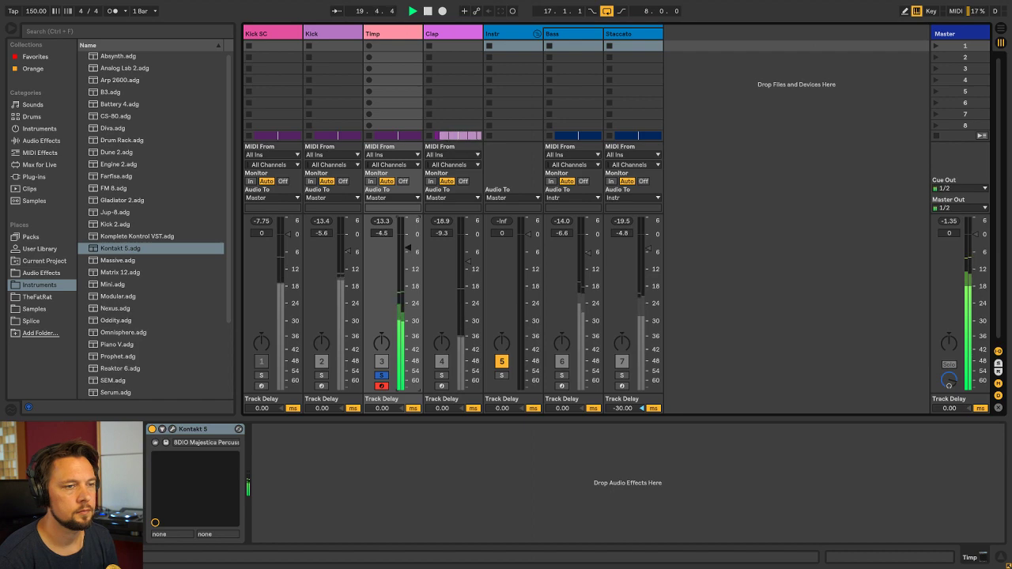
pyautogui.moveTo(407, 252); pyautogui.dragTo(408, 252)
pyautogui.press('Tab')
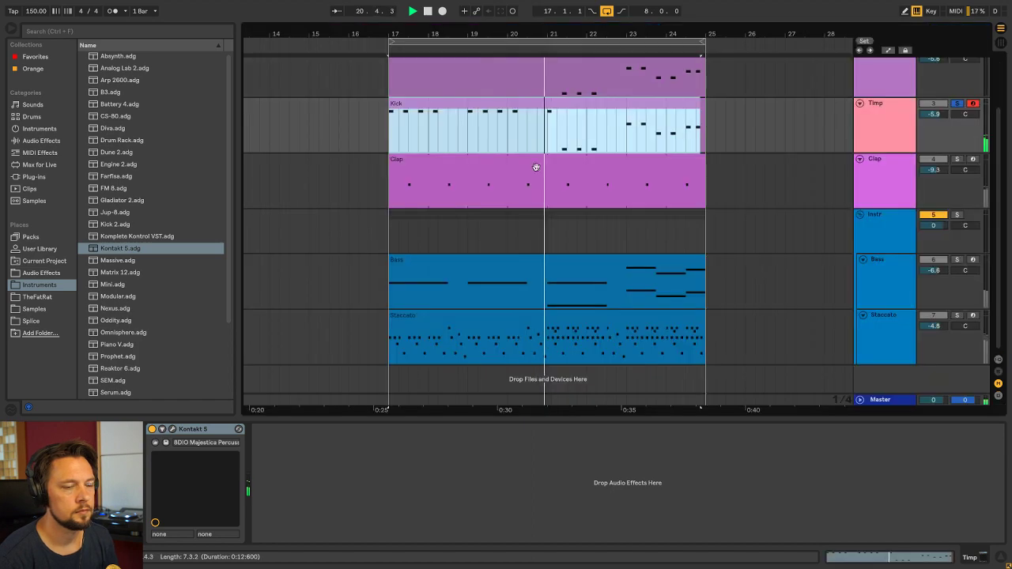
# Raise the three low D3 notes in bars 5 and 6 of the timpani clip by an octave and stop playback
pyautogui.doubleClick(565, 103)
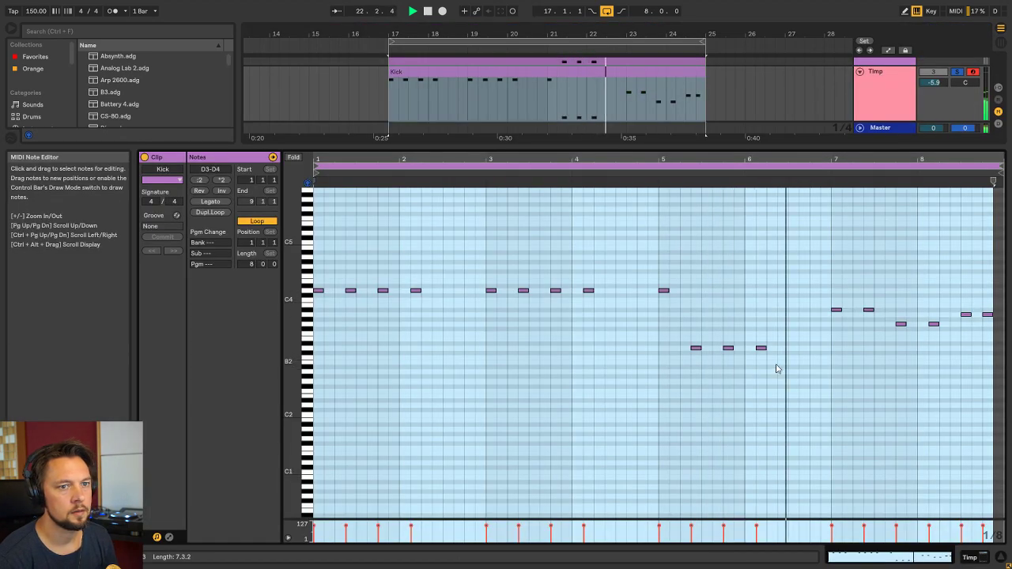
pyautogui.moveTo(796, 364); pyautogui.dragTo(670, 333)
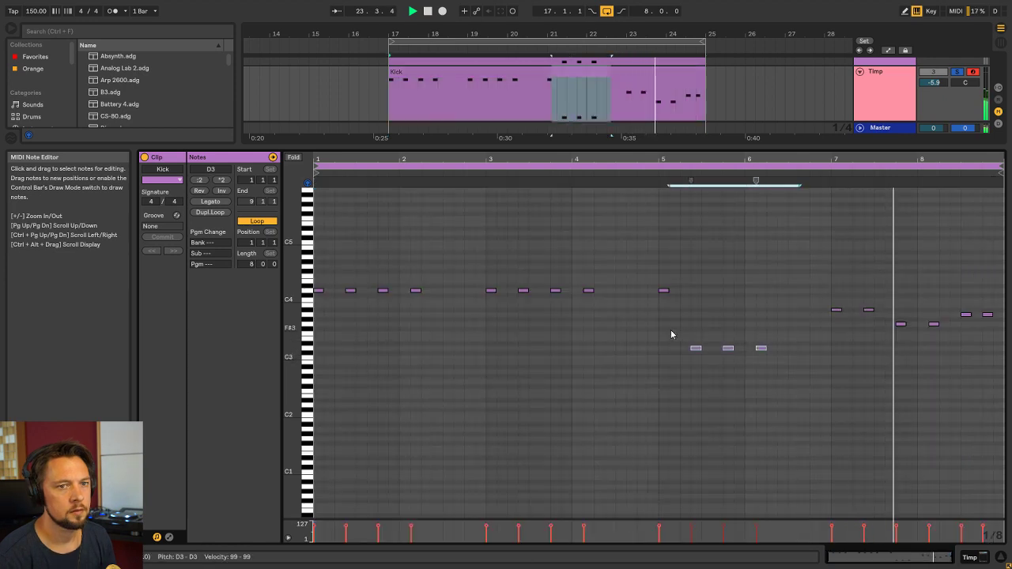
pyautogui.hotkey('shift', 'Up')
pyautogui.hotkey('shift', 'Tab')
pyautogui.click(509, 109)
pyautogui.press('space')
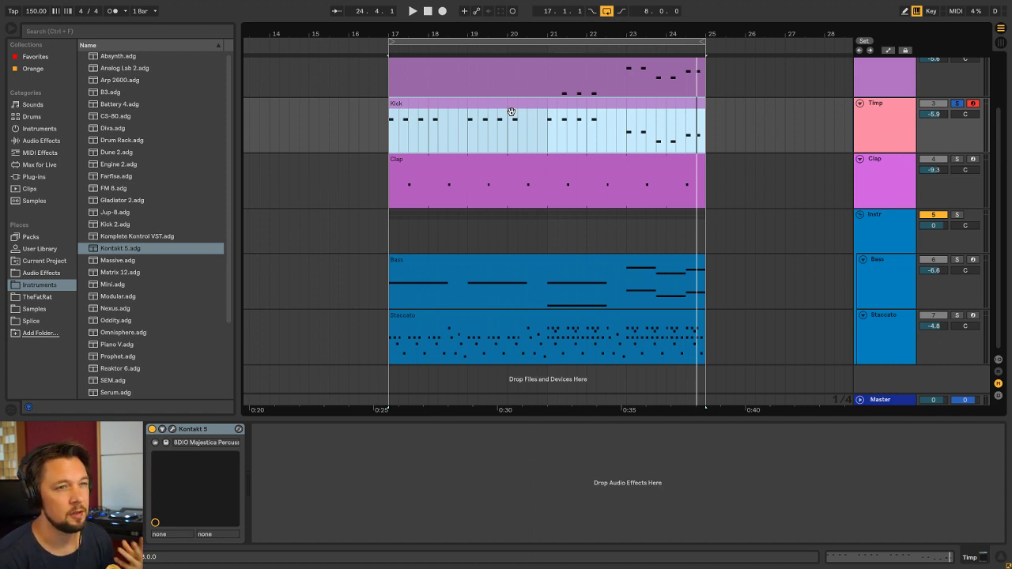
# Rename the copied clip on the Timp track as Timp and recolor it to the track's pink
pyautogui.scroll(2, 518, 151)
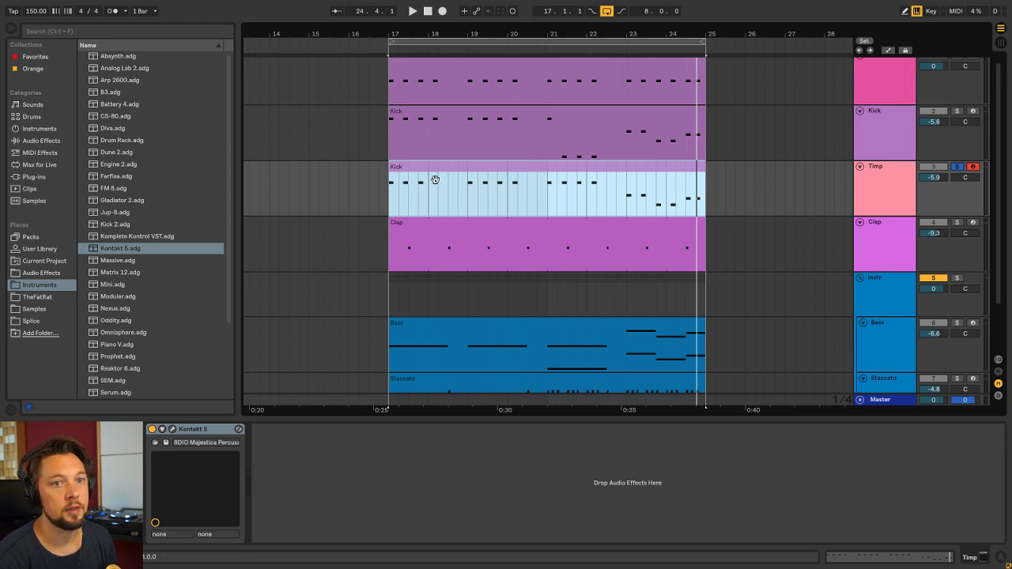
pyautogui.hotkey('ctrl', 'r')
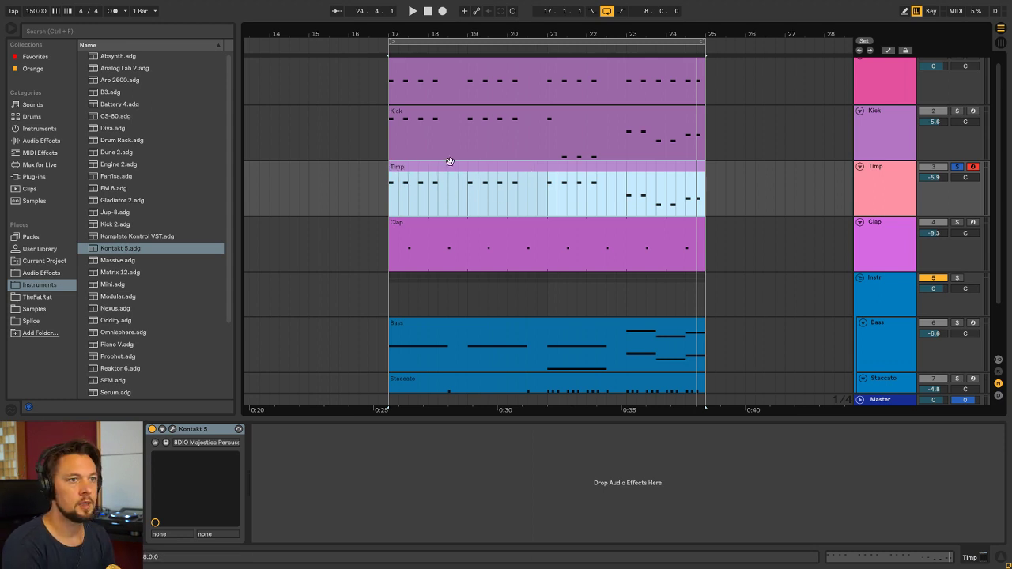
pyautogui.click(881, 169)
pyautogui.rightClick(885, 174)
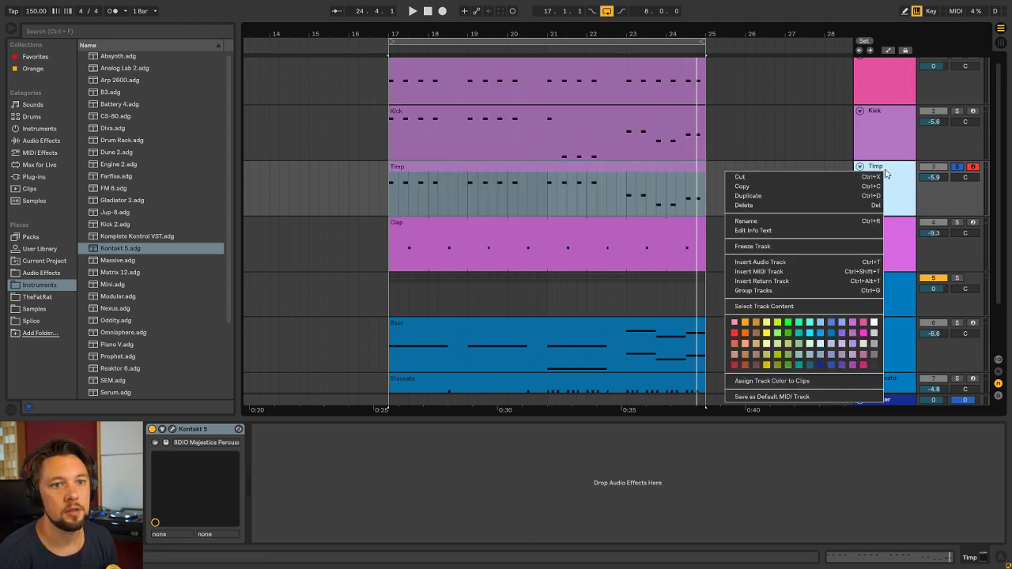
pyautogui.rightClick(473, 167)
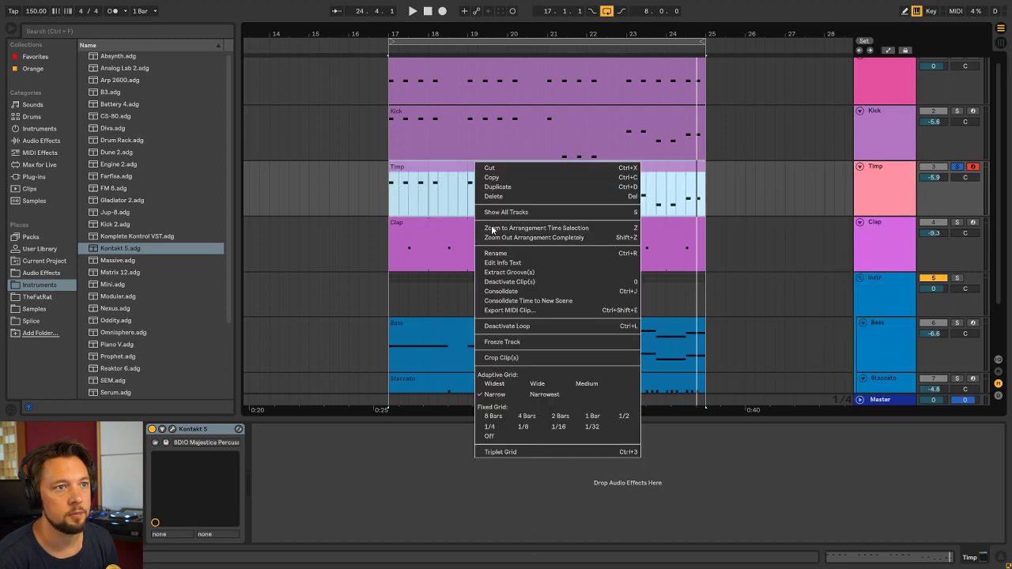
pyautogui.rightClick(444, 178)
pyautogui.click(448, 374)
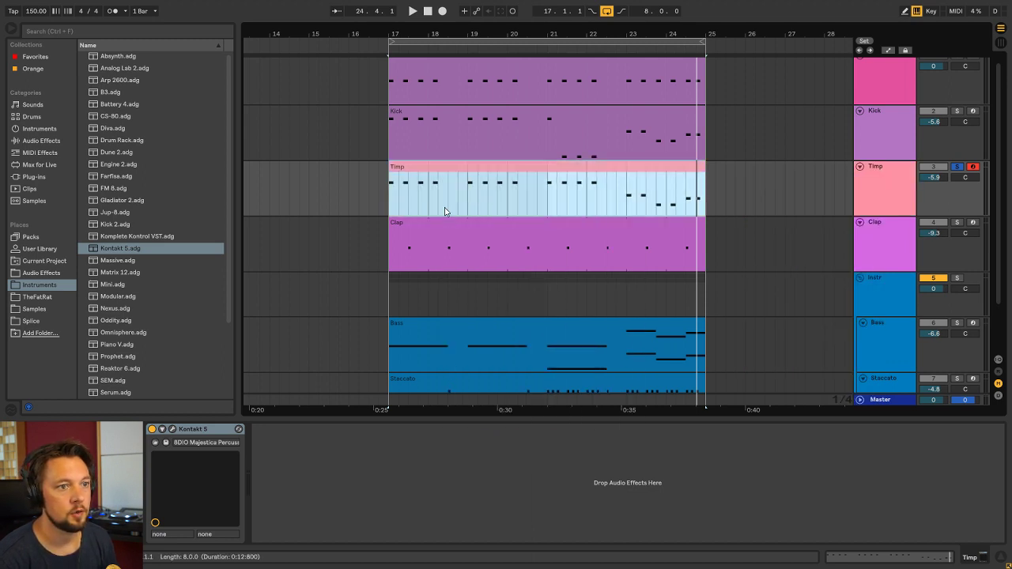
# Solo the Kick track together with Timp and rename the Kick track as 808 Kick
pyautogui.keyDown('ctrl'); pyautogui.click(957, 111); pyautogui.keyUp('ctrl')
pyautogui.scroll(1, 874, 128)
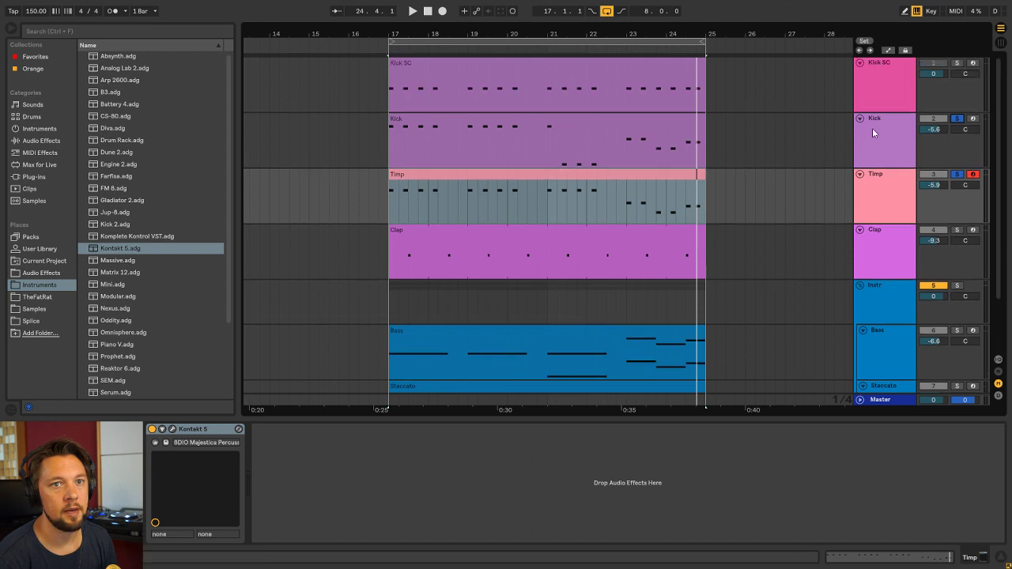
pyautogui.click(877, 122)
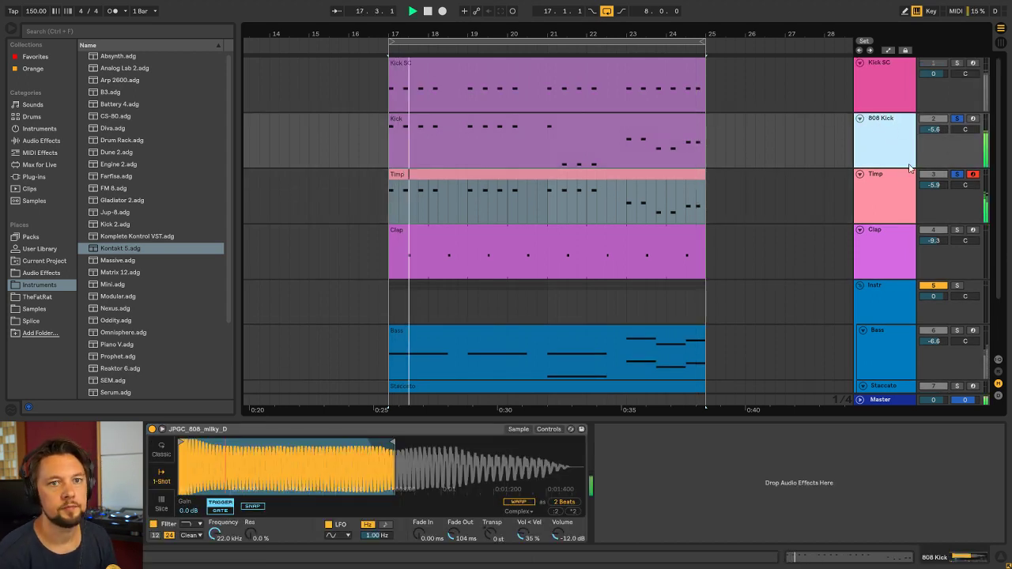
# Lower the Timp volume to about -7.4 dB, turn off the solos, and return to Arrangement View
pyautogui.press('Tab')
pyautogui.moveTo(409, 252); pyautogui.dragTo(410, 258)
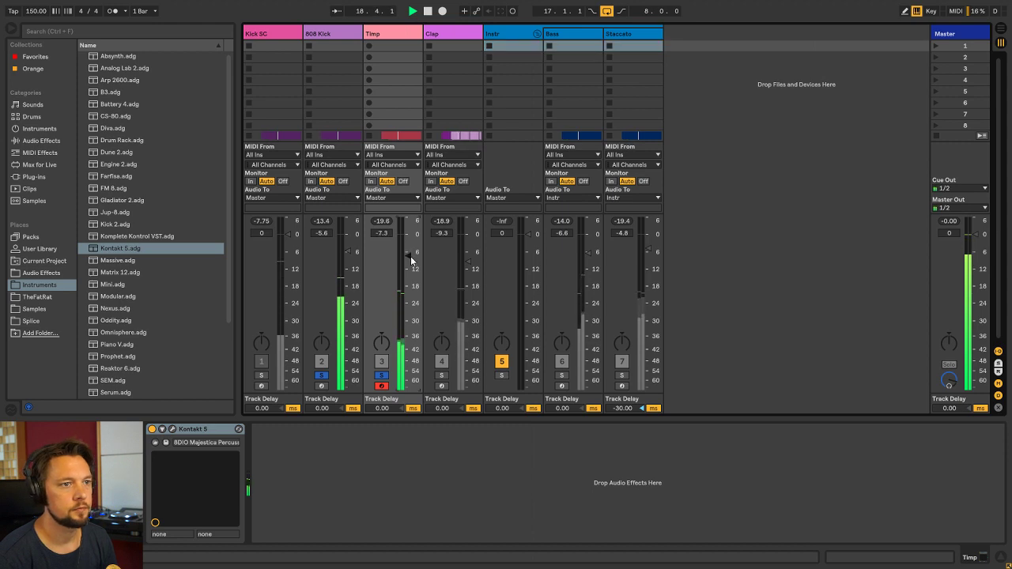
pyautogui.click(381, 375)
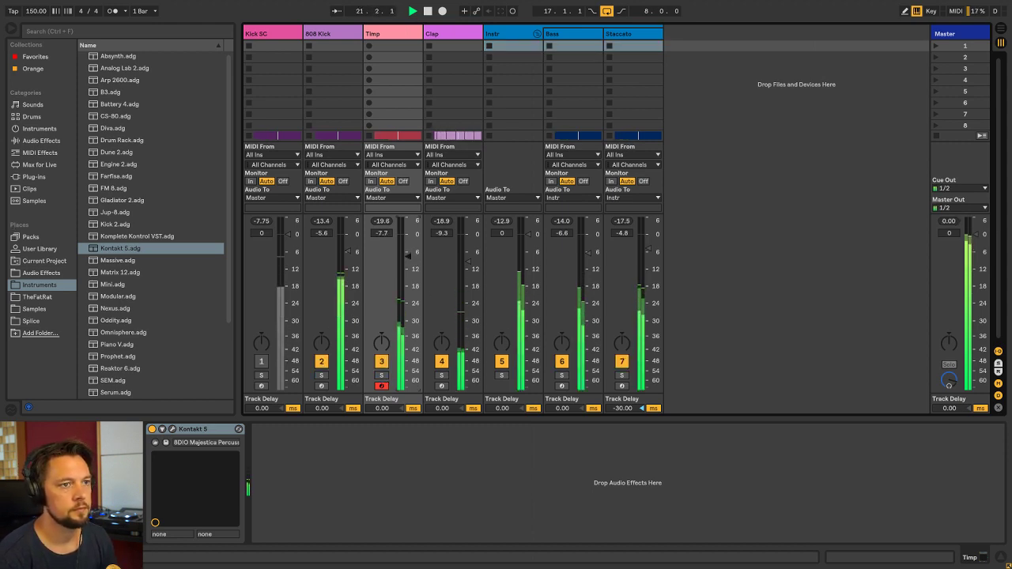
pyautogui.press('Tab')
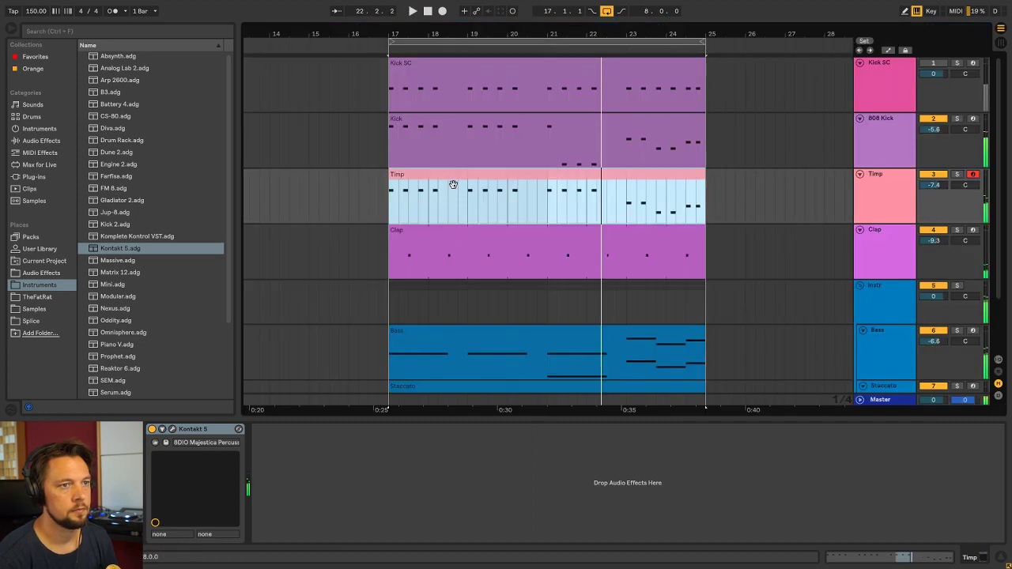
# Lower the Timp volume to -9.3 dB and compare the mix with the track muted and unmuted
pyautogui.press('Tab')
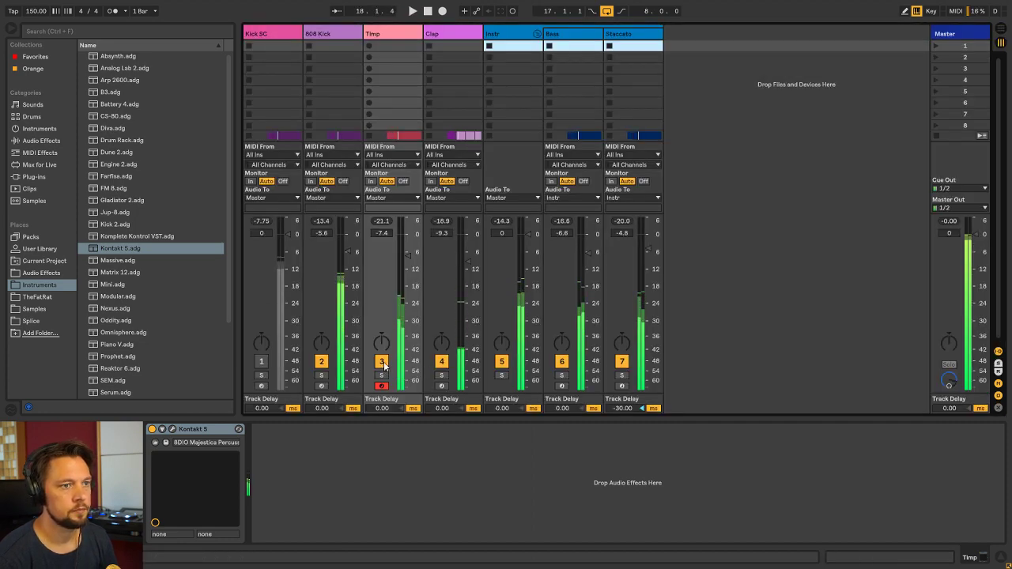
pyautogui.press('space')
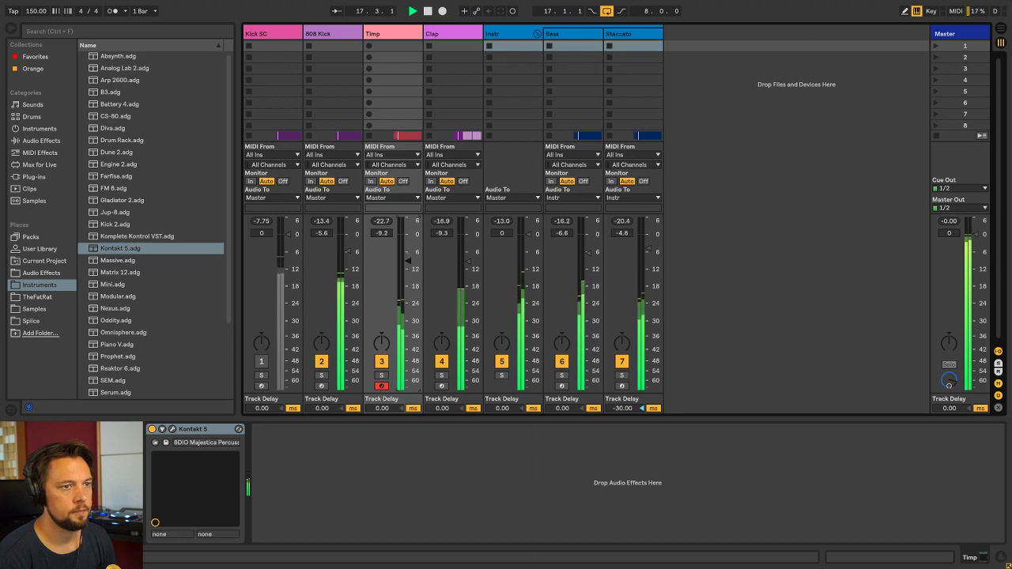
pyautogui.click(382, 362)
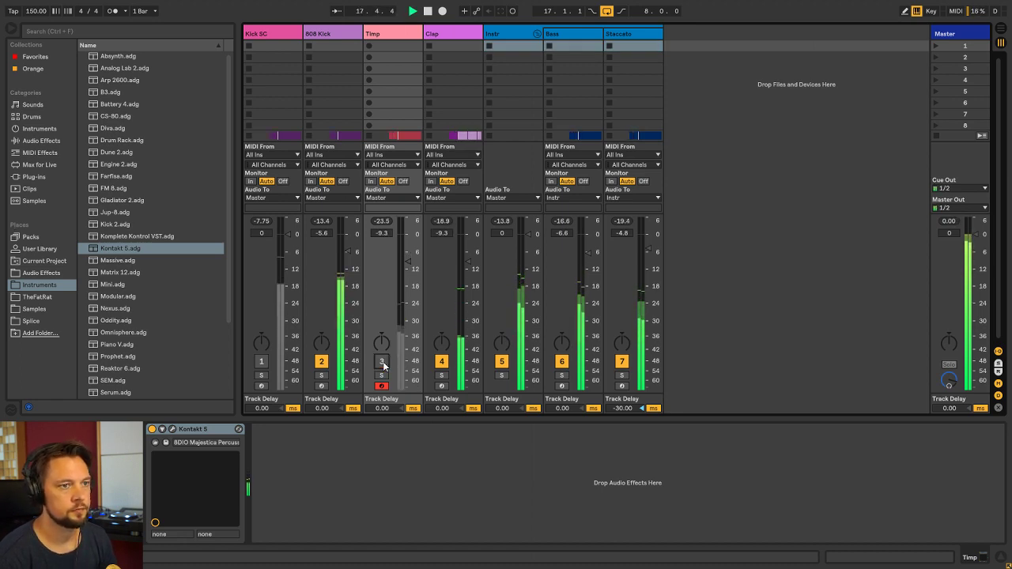
pyautogui.click(382, 362)
pyautogui.click(382, 375)
pyautogui.click(383, 376)
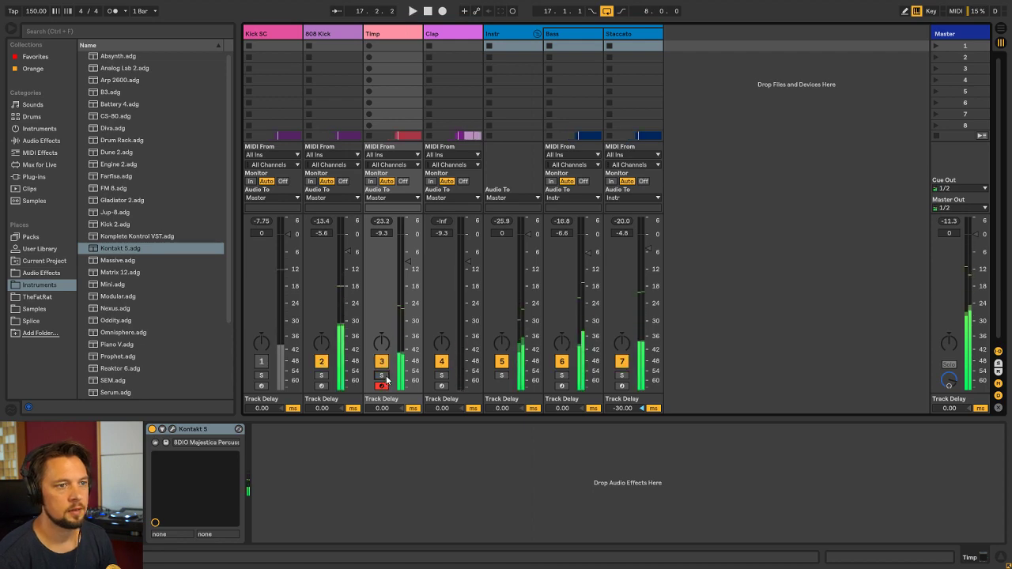
# Check the notes of the Timp clip and play the full loop from bar 17
pyautogui.press('Tab')
pyautogui.doubleClick(421, 172)
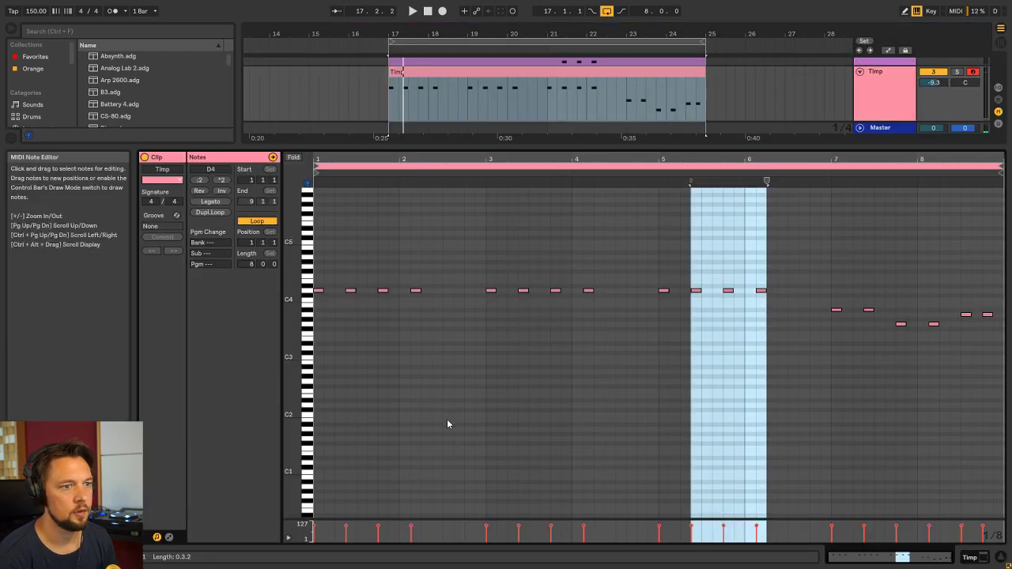
pyautogui.hotkey('shift', 'Tab')
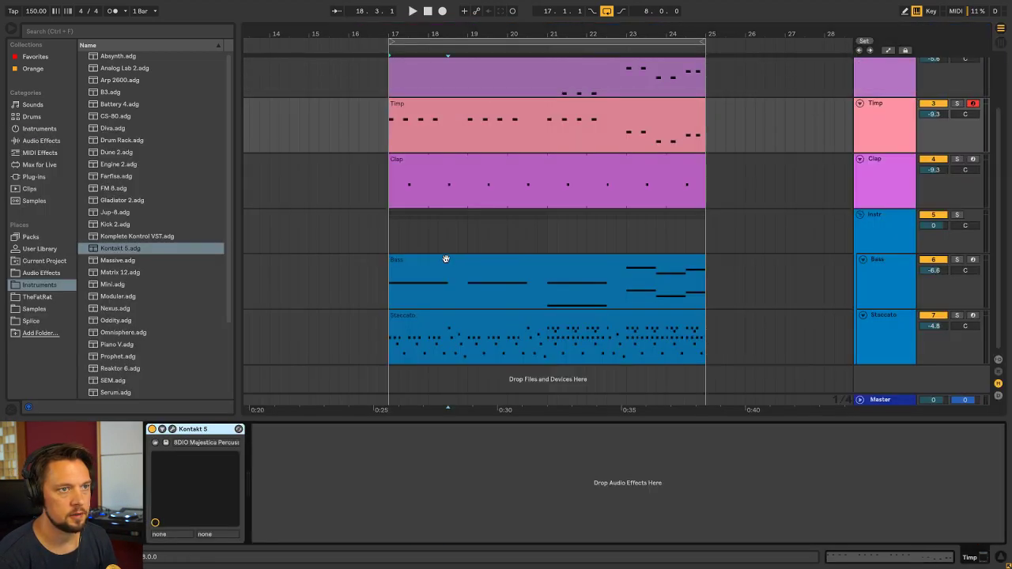
pyautogui.click(417, 130)
pyautogui.scroll(3, 417, 131)
pyautogui.press('space')
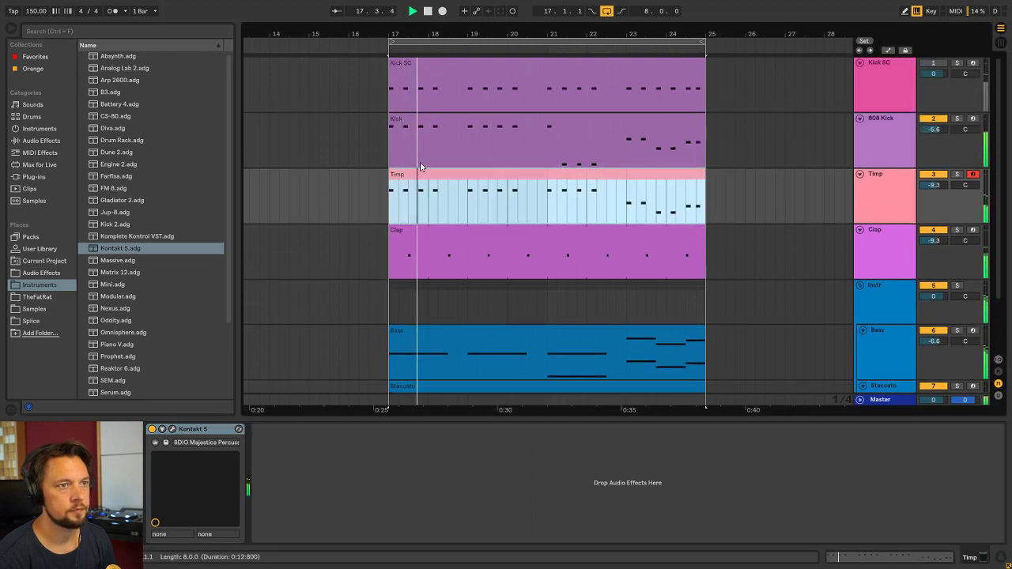
pyautogui.scroll(-2, 419, 164)
pyautogui.scroll(2, 419, 164)
# Lower the Clap track's volume to -10.1 dB in the mixer and return to Arrangement View
pyautogui.click(445, 234)
pyautogui.press('Tab')
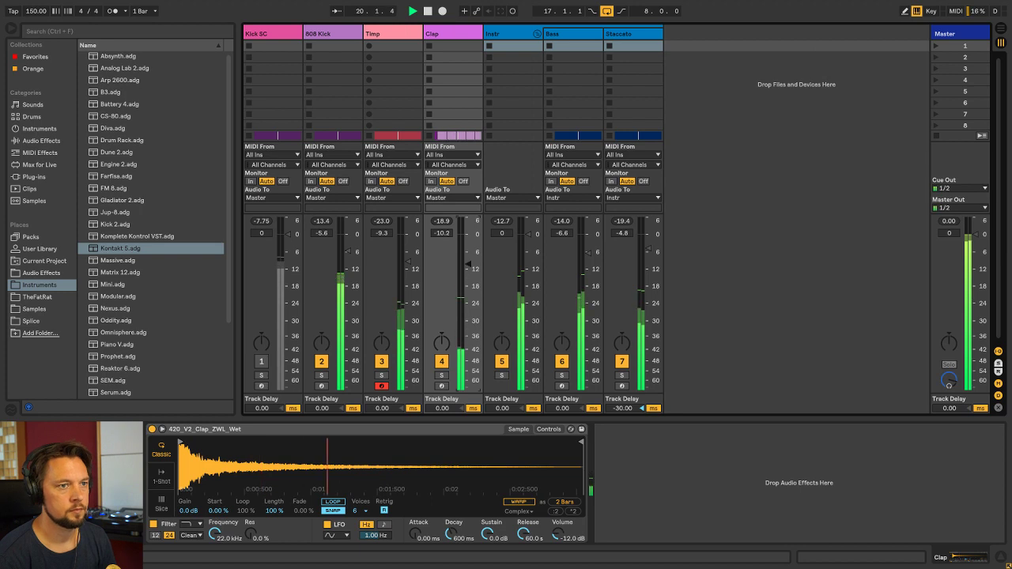
pyautogui.press('Tab')
# Listen to the loop while reviewing the Timp clip against the other tracks' patterns
pyautogui.click(461, 174)
pyautogui.scroll(-2, 570, 214)
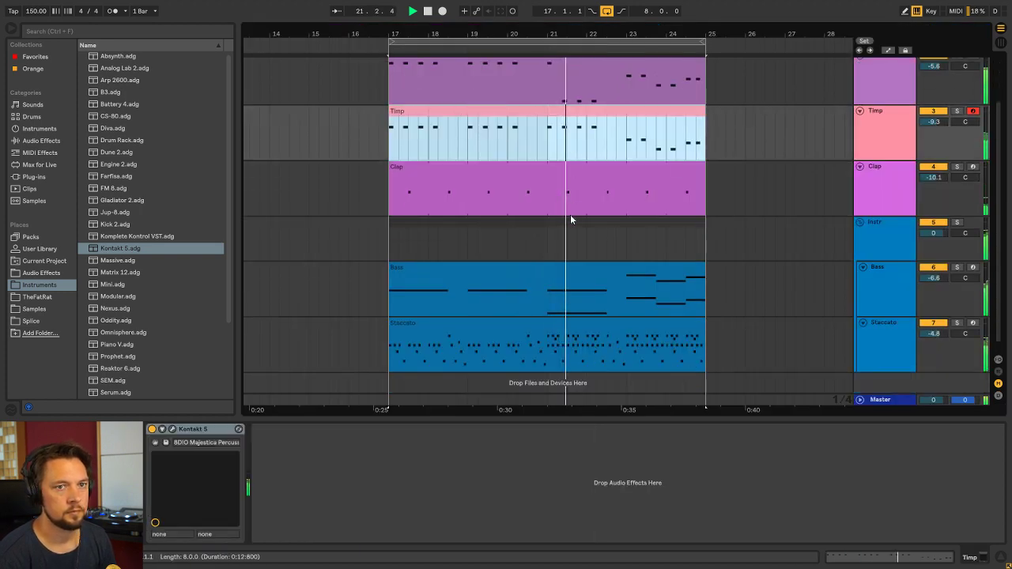
pyautogui.scroll(2, 570, 213)
pyautogui.scroll(-1, 570, 214)
pyautogui.scroll(1, 570, 214)
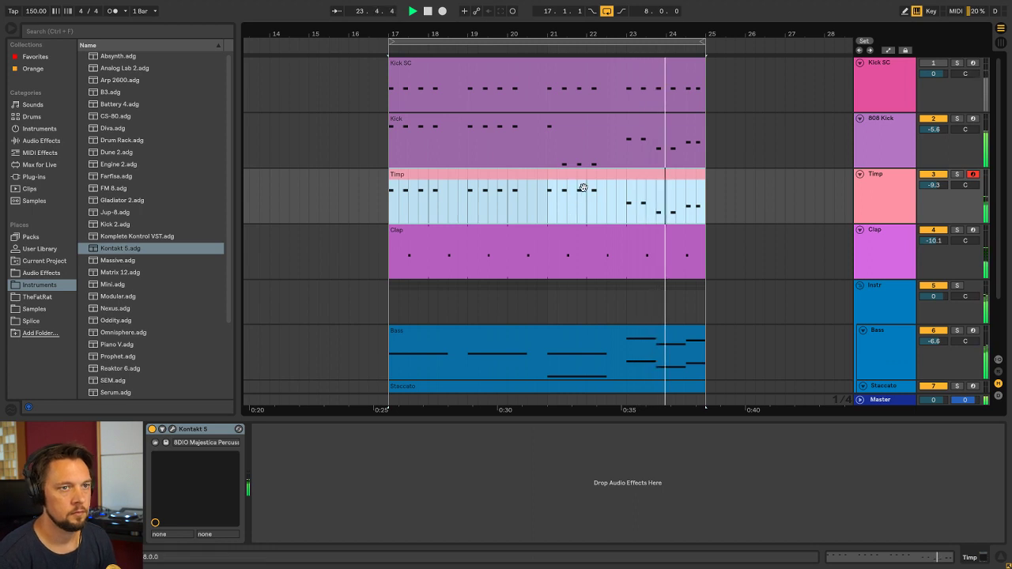
pyautogui.scroll(-2, 468, 169)
pyautogui.click(469, 168)
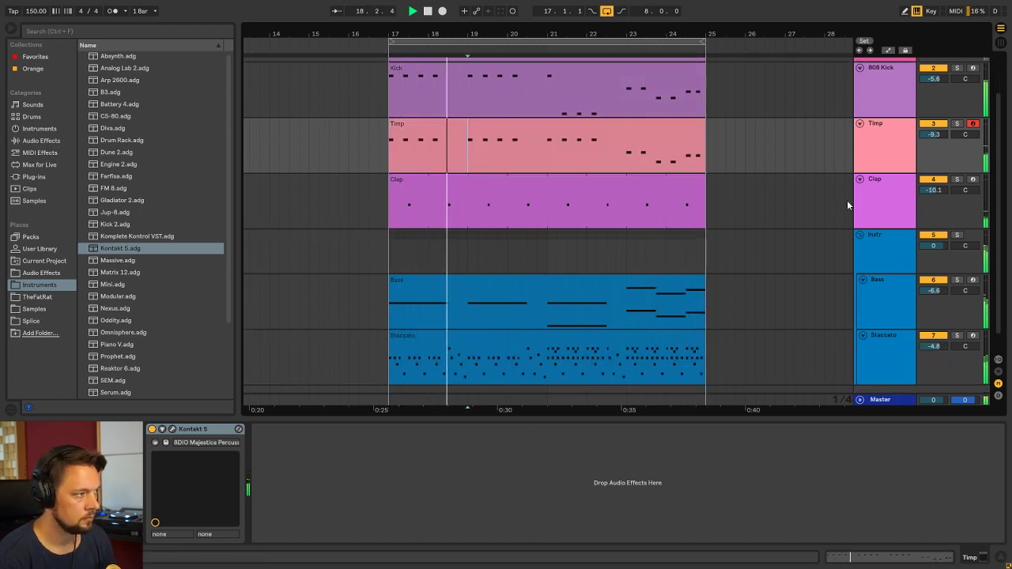
# Insert a MIDI track named HH between Clap and the Instr group, and select the eight-bar Clap clip
pyautogui.click(900, 193)
pyautogui.scroll(-1, 885, 182)
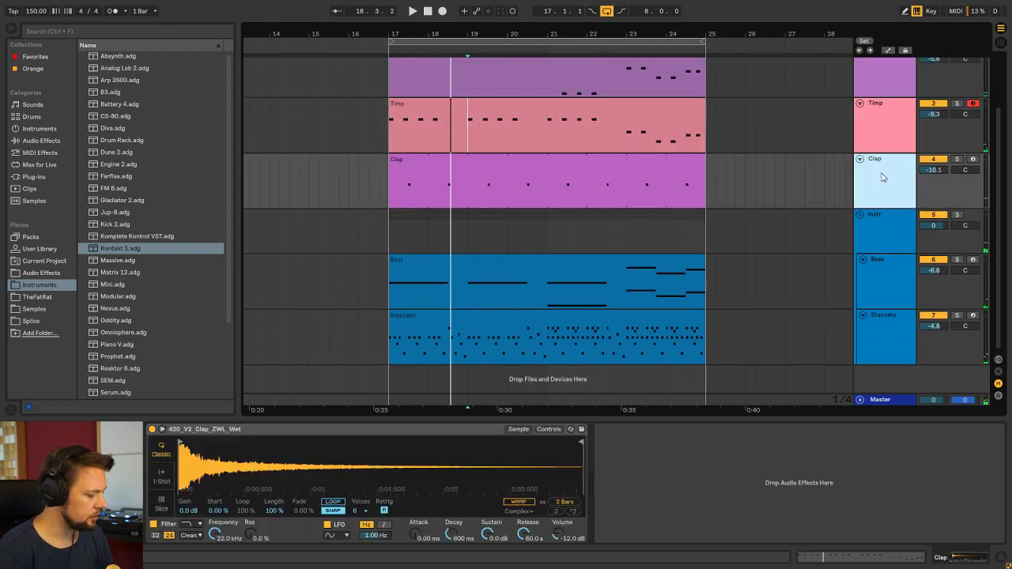
pyautogui.hotkey('ctrl', 'shift', 't')
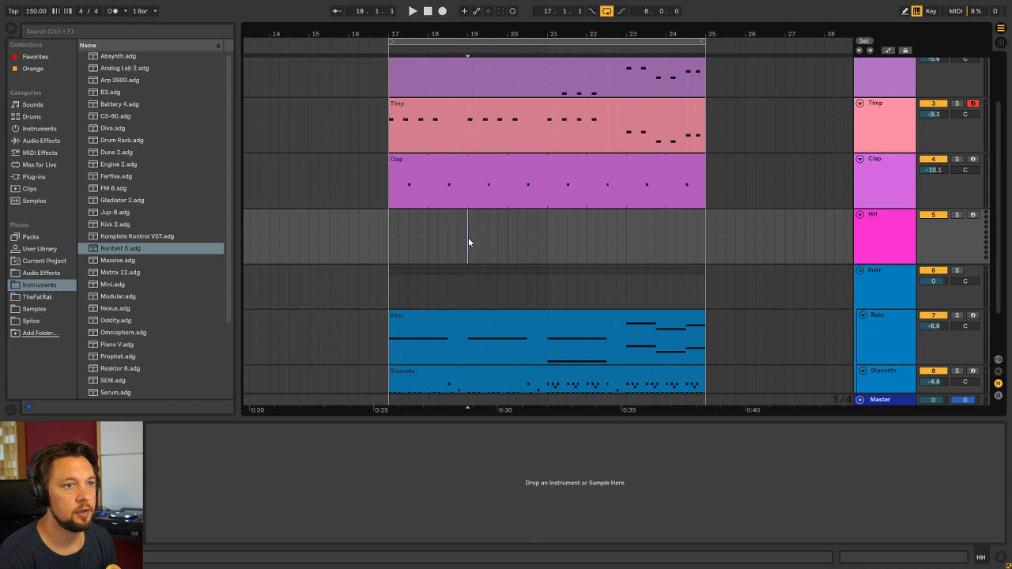
pyautogui.click(547, 172)
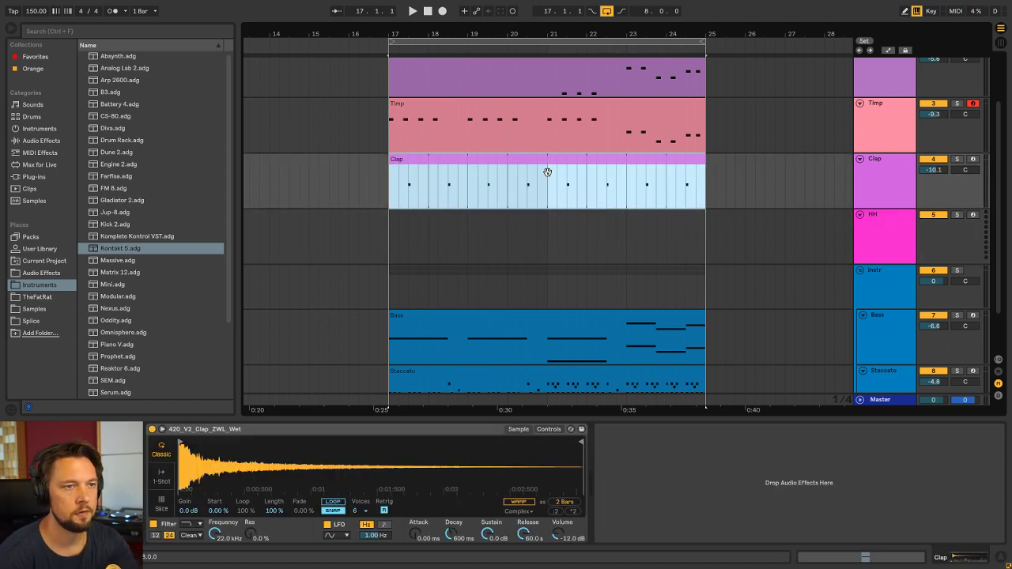
pyautogui.scroll(1, 547, 172)
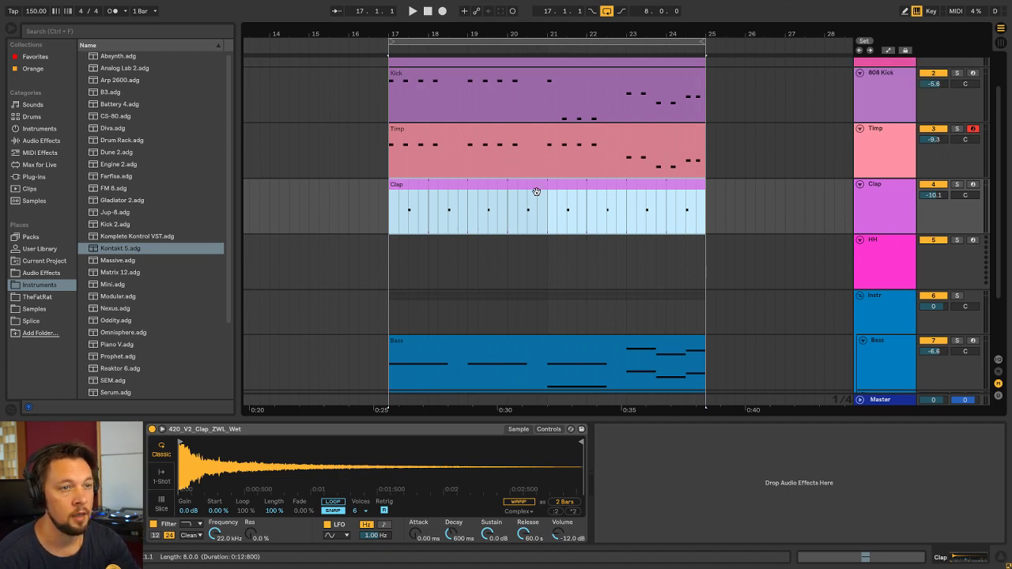
# Create a two-bar MIDI clip on the HH track at bar 17 and loop it out to bar 25
pyautogui.click(389, 270)
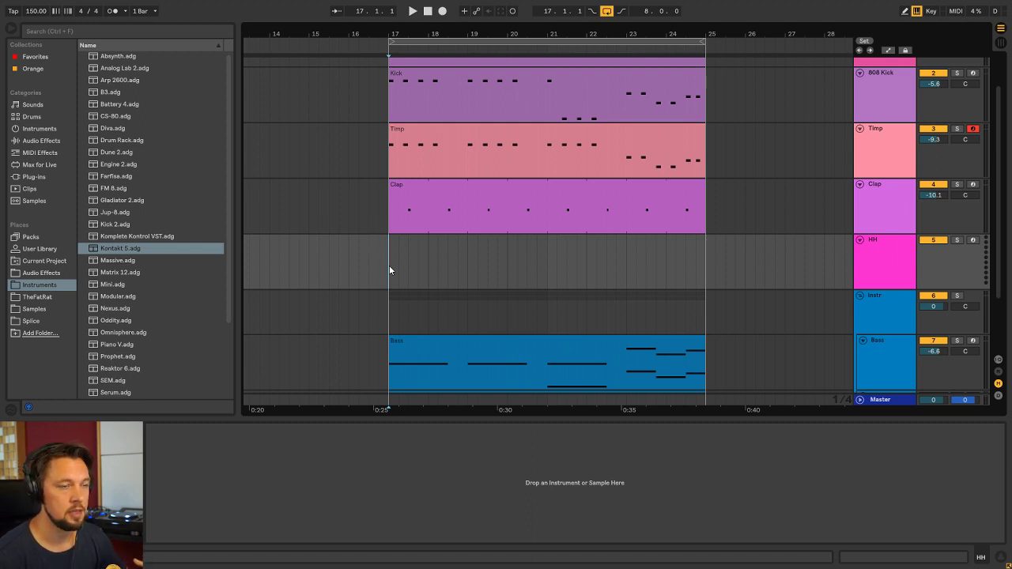
pyautogui.click(892, 248)
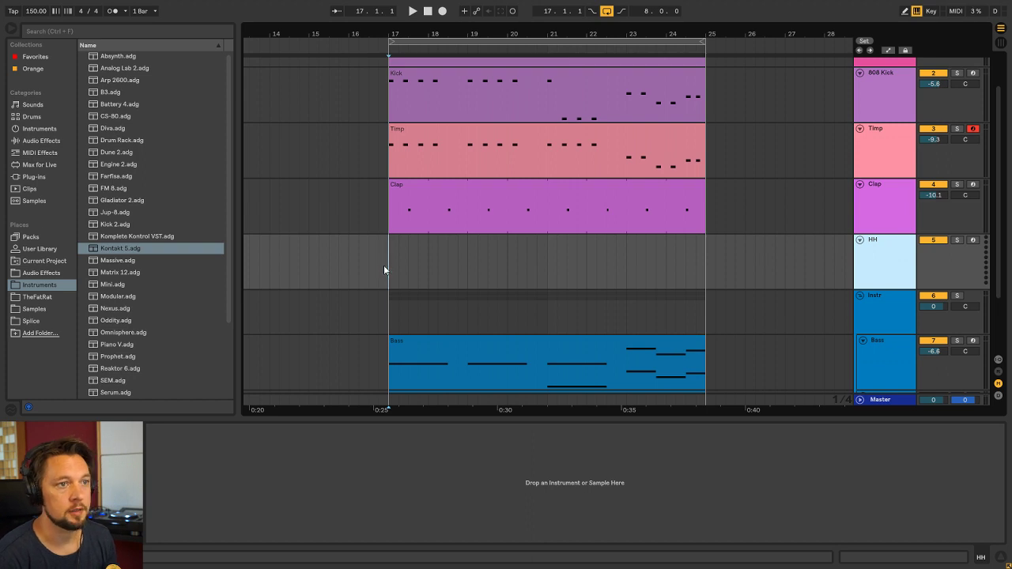
pyautogui.moveTo(387, 267)
pyautogui.mouseDown()
pyautogui.moveTo(456, 264)
pyautogui.moveTo(392, 266)
pyautogui.moveTo(393, 237)
pyautogui.moveTo(392, 269)
pyautogui.mouseUp()
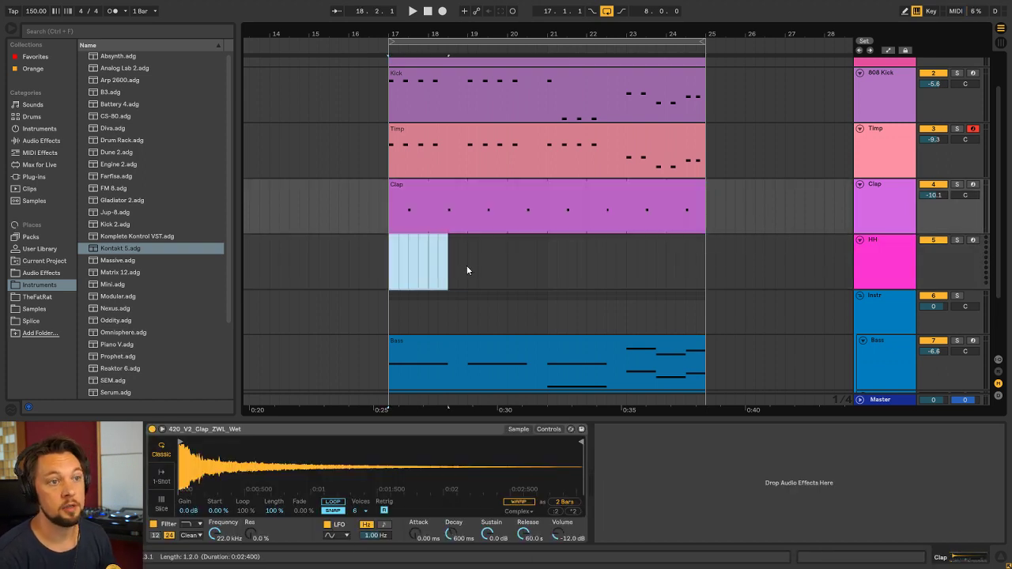
pyautogui.moveTo(467, 271); pyautogui.dragTo(467, 271)
pyautogui.press('space')
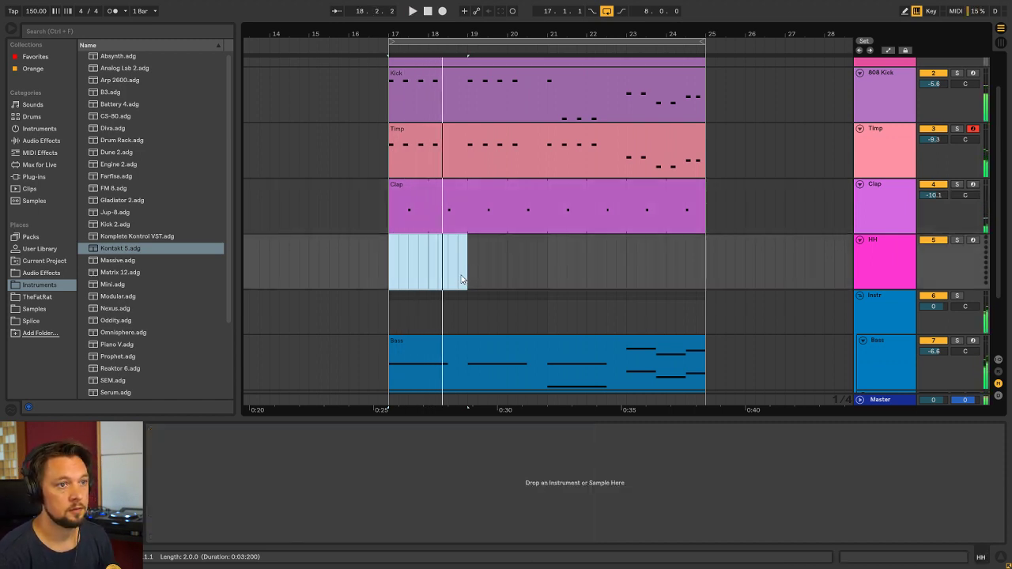
pyautogui.doubleClick(463, 278)
pyautogui.press('Return')
pyautogui.hotkey('shift', 'Tab')
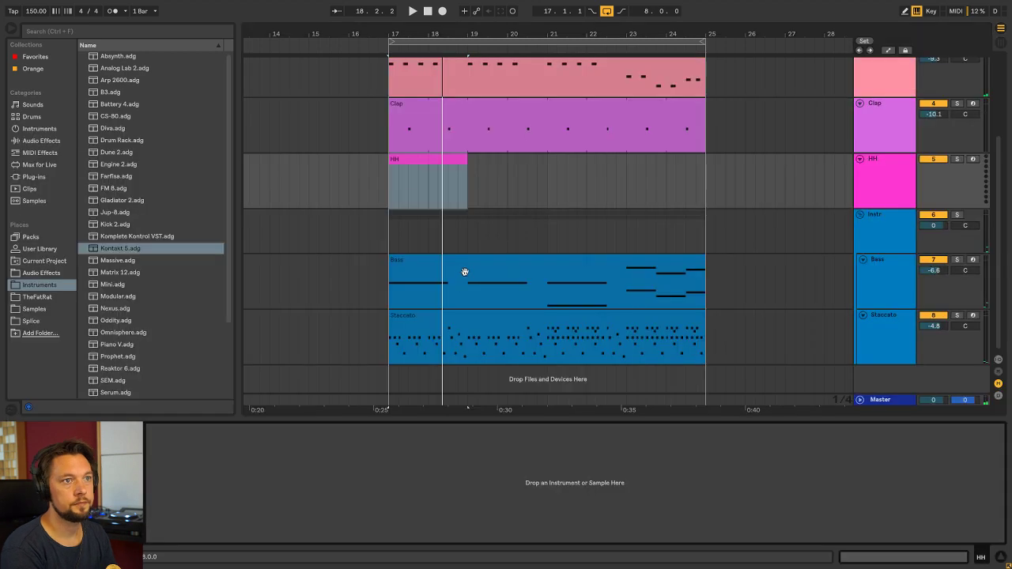
pyautogui.moveTo(466, 164); pyautogui.dragTo(706, 168)
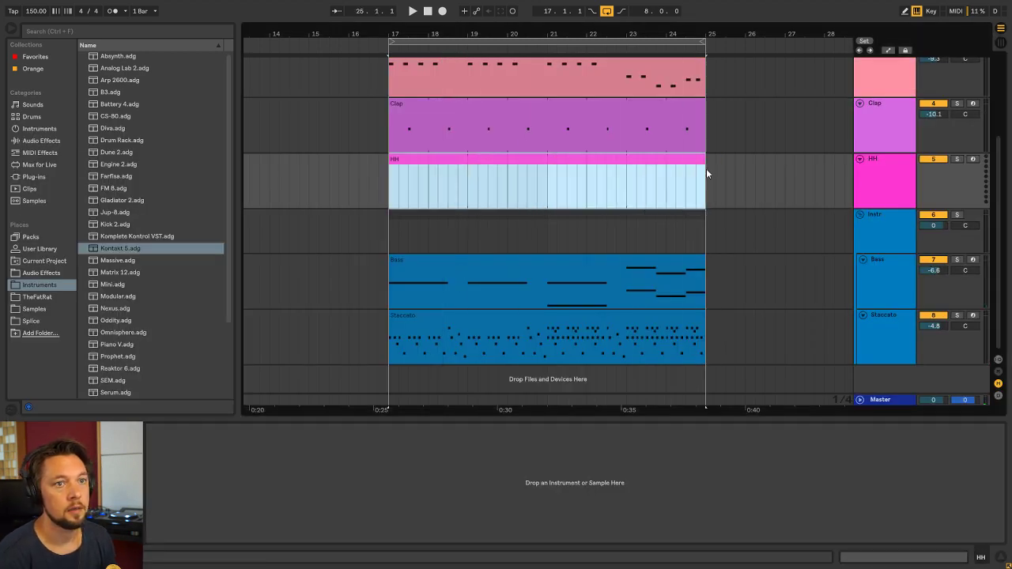
# Load the Simpler.adv instrument onto the HH track
pyautogui.click(887, 170)
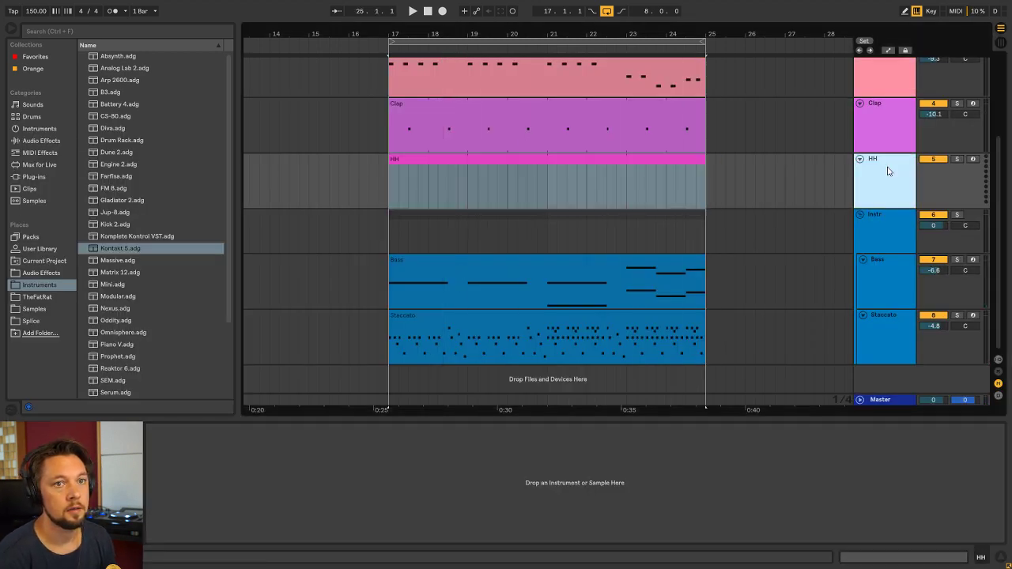
pyautogui.click(36, 309)
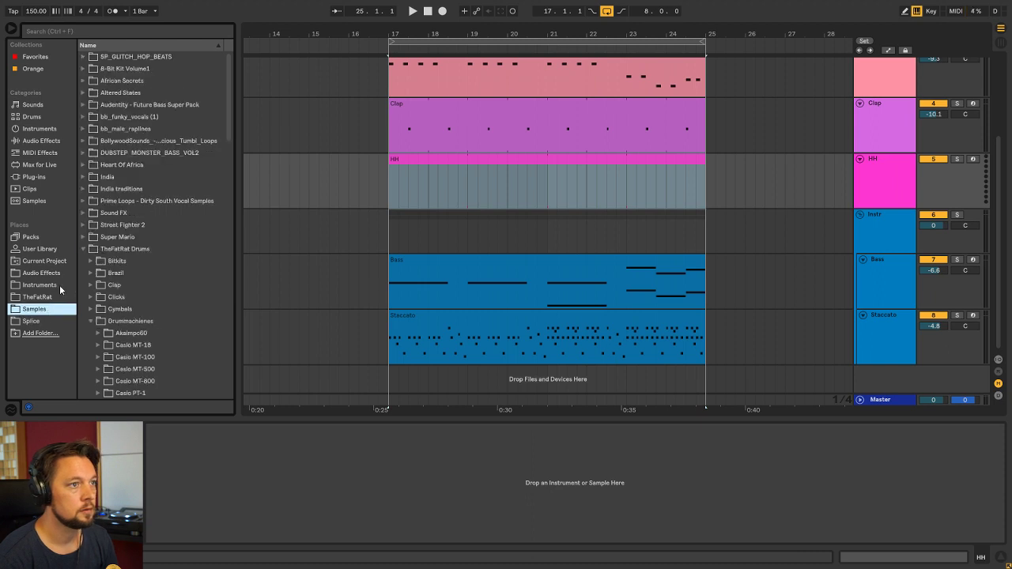
pyautogui.click(39, 285)
pyautogui.scroll(-3, 139, 312)
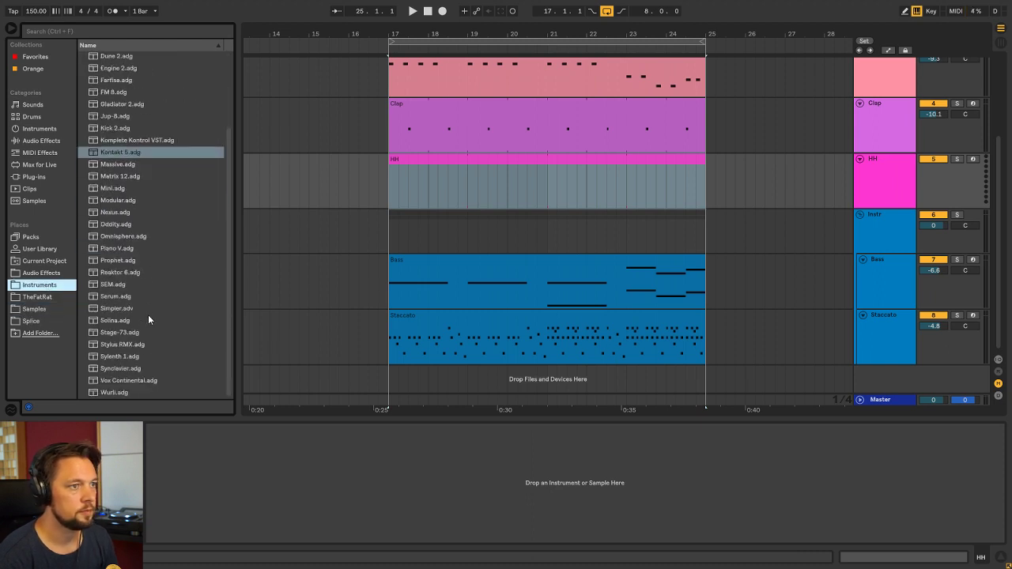
pyautogui.doubleClick(147, 310)
pyautogui.click(291, 431)
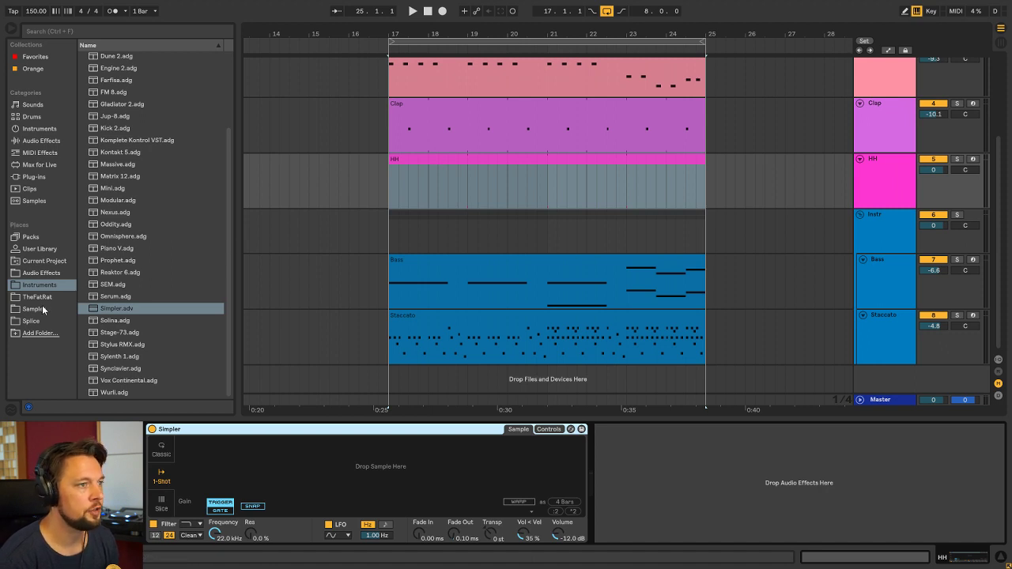
# Load h.wav from the NY1 folder of the sample library into the HH track's Simpler
pyautogui.click(49, 297)
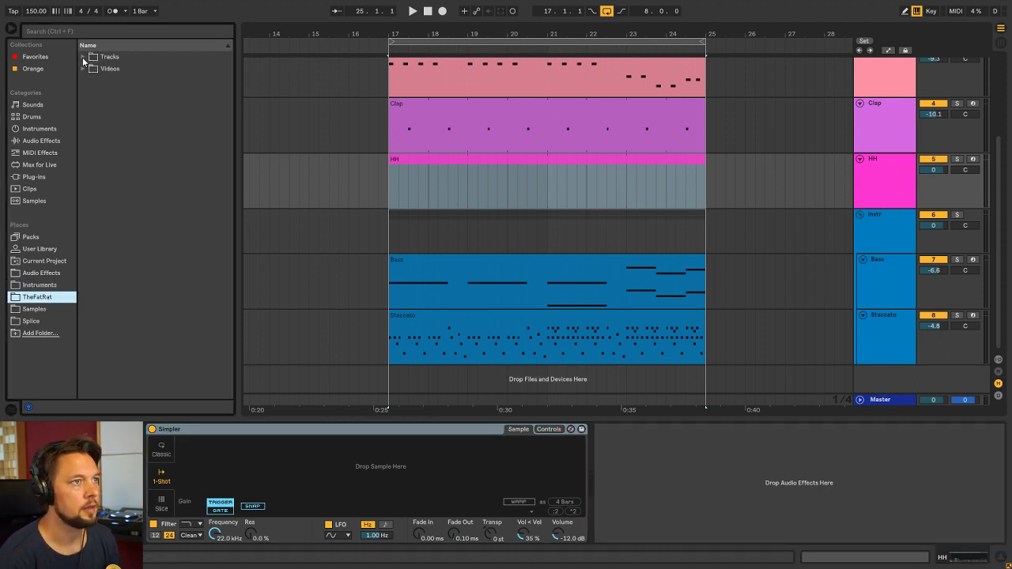
pyautogui.click(41, 309)
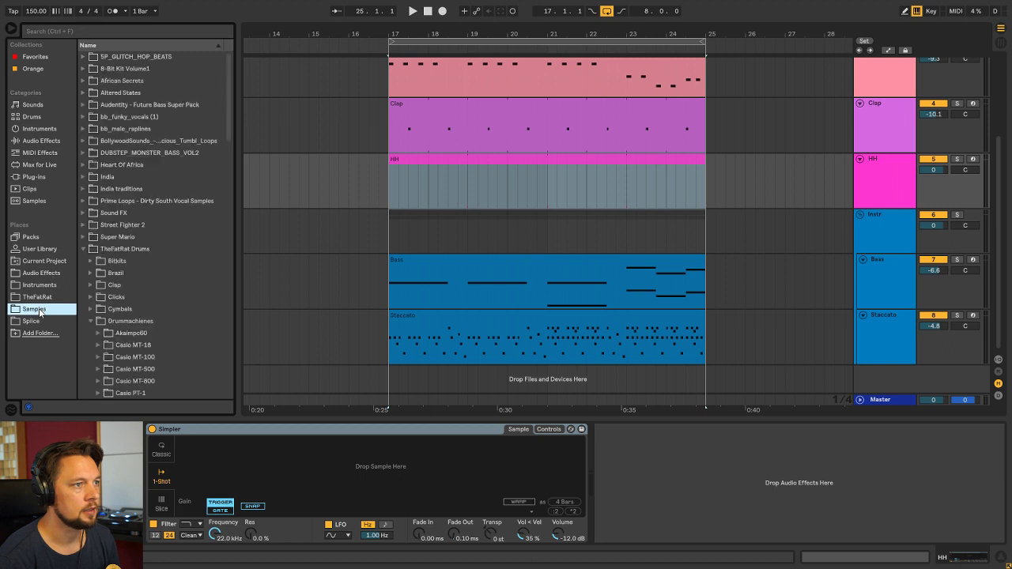
pyautogui.scroll(-10, 139, 248)
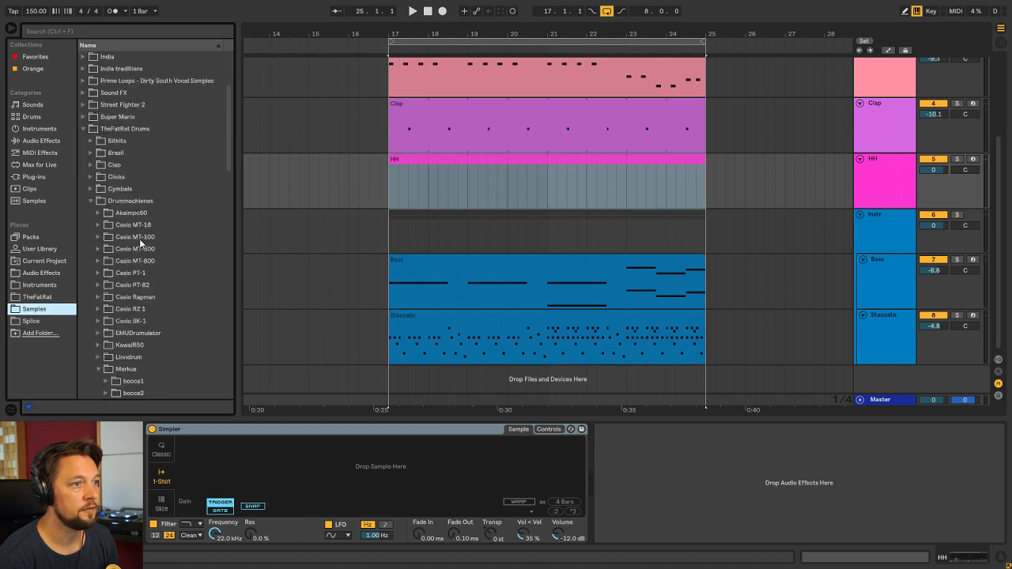
pyautogui.scroll(-5, 140, 245)
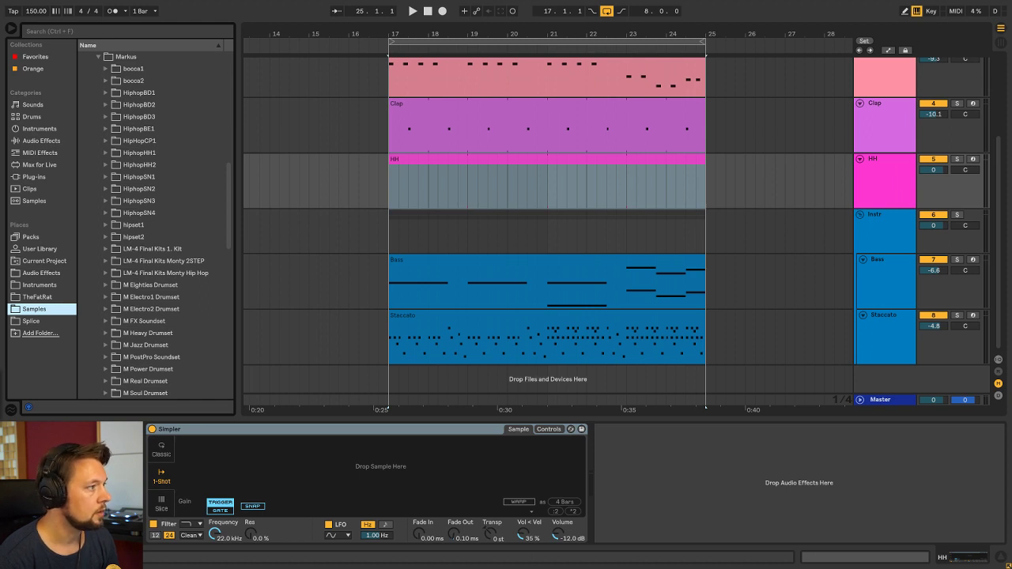
pyautogui.scroll(-10, 171, 209)
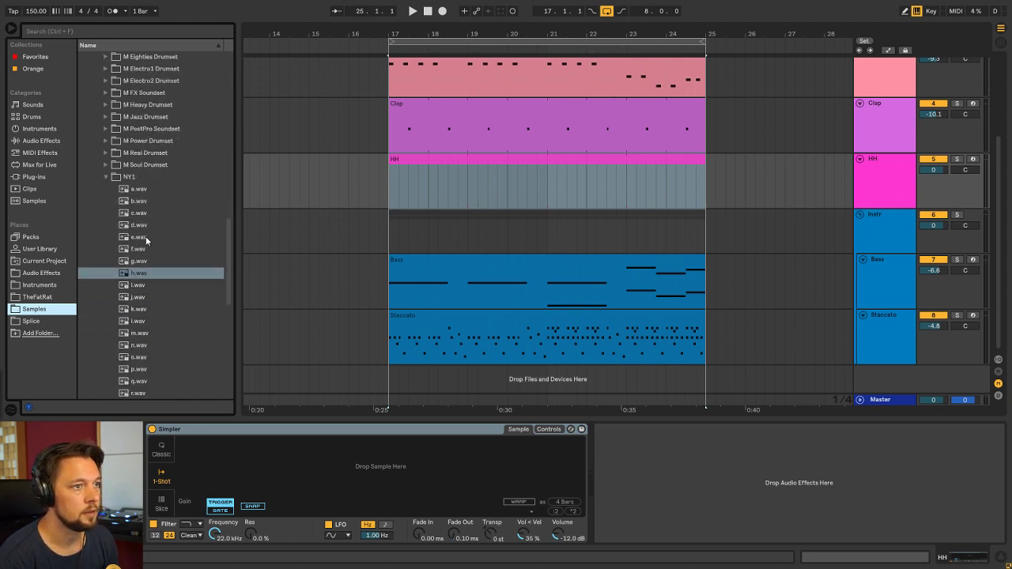
pyautogui.moveTo(137, 274); pyautogui.dragTo(325, 463)
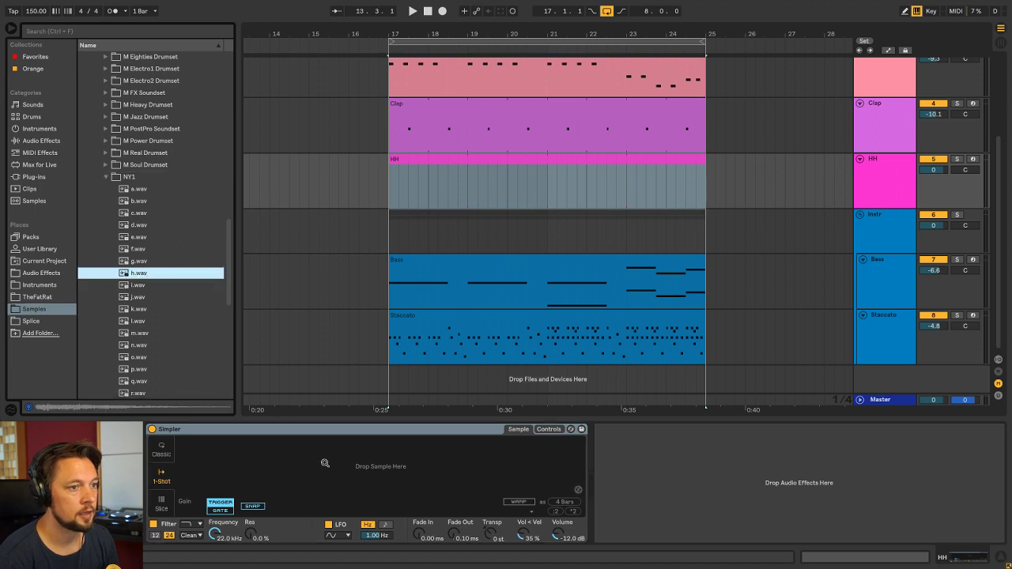
# Set the HH clip's note grid to 1/16 and add a C3 note at position 2.2
pyautogui.doubleClick(450, 162)
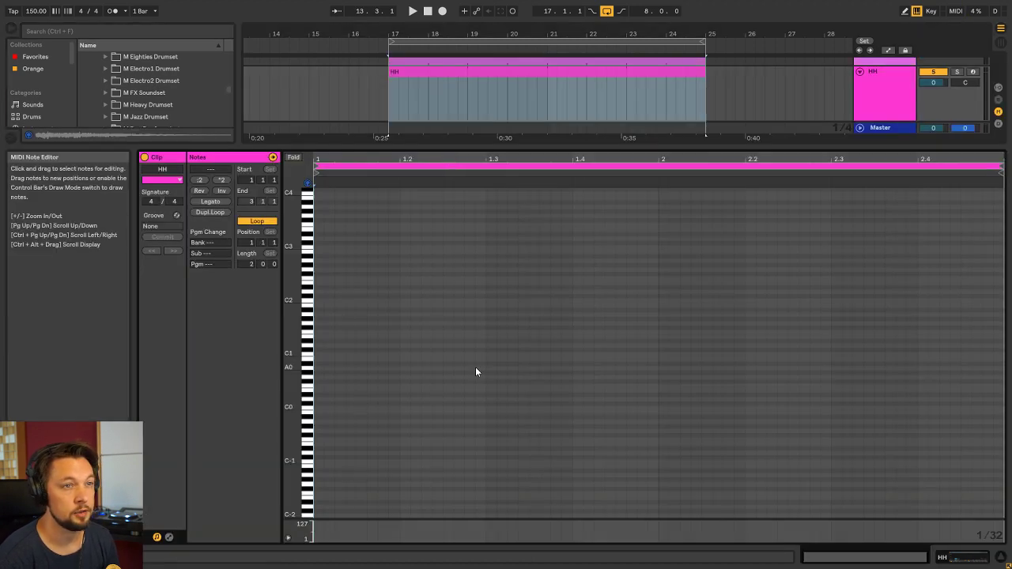
pyautogui.moveTo(286, 343); pyautogui.dragTo(292, 342)
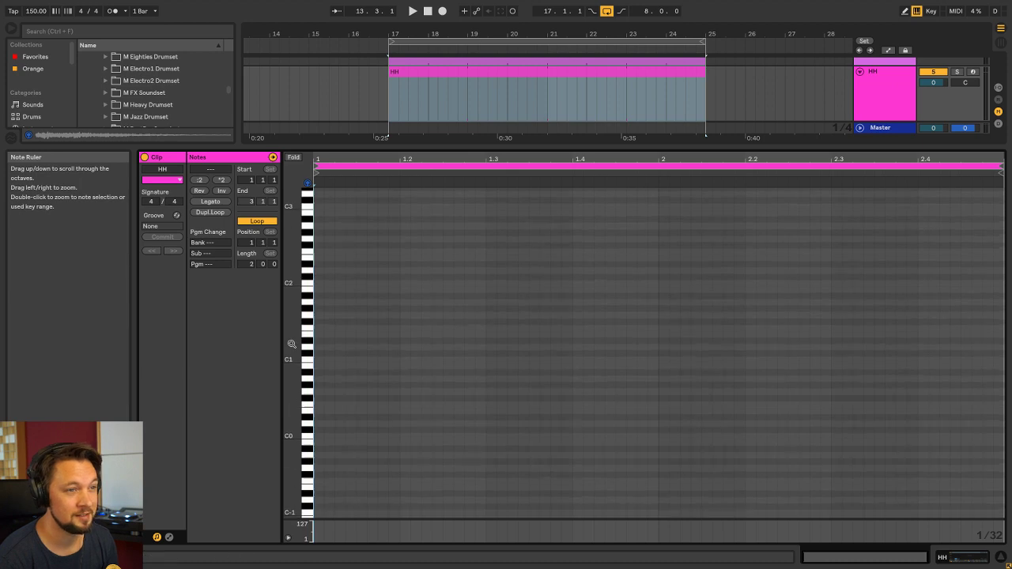
pyautogui.click(901, 78)
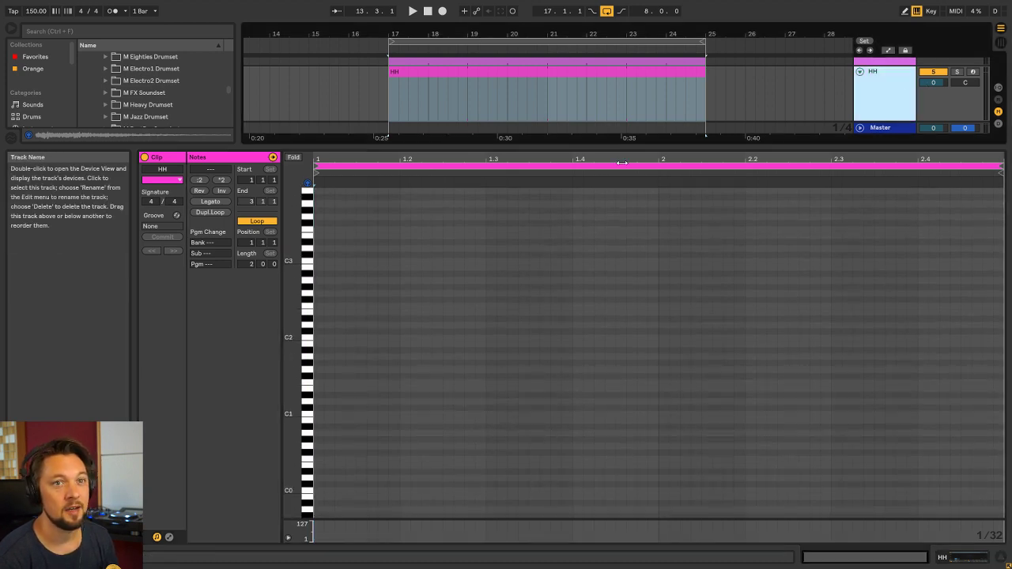
pyautogui.moveTo(591, 144); pyautogui.dragTo(593, 219)
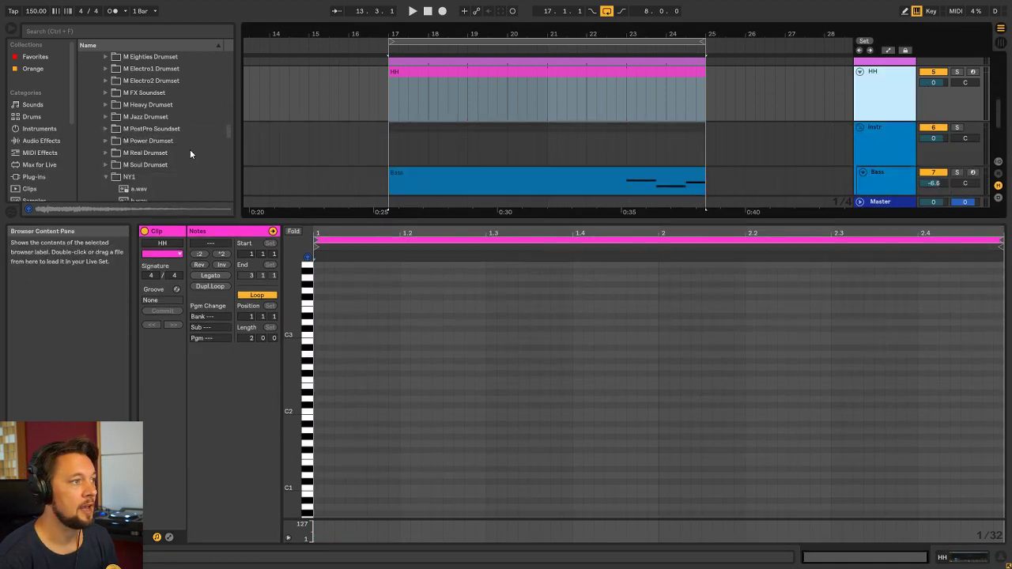
pyautogui.scroll(-4, 162, 137)
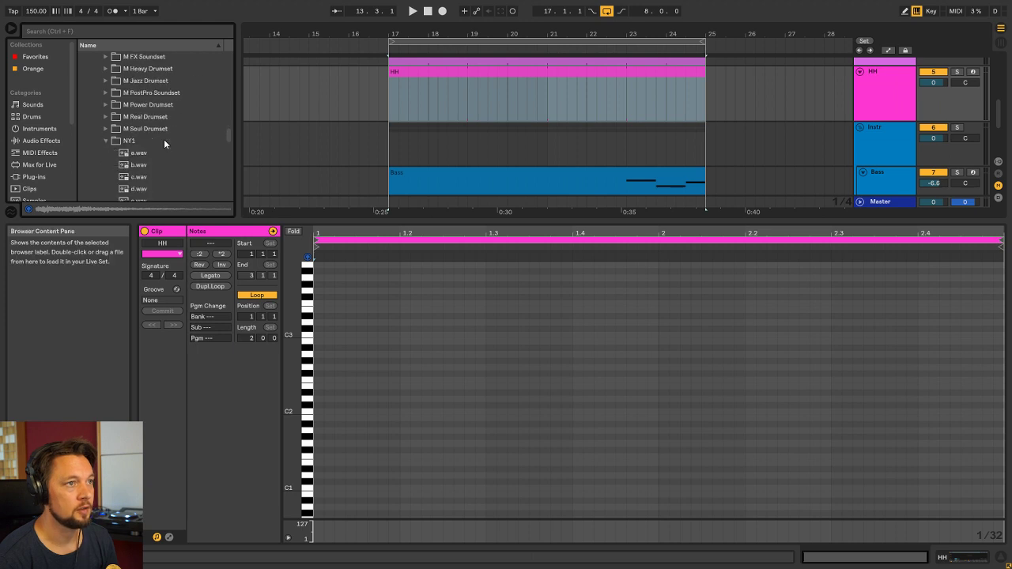
pyautogui.rightClick(460, 333)
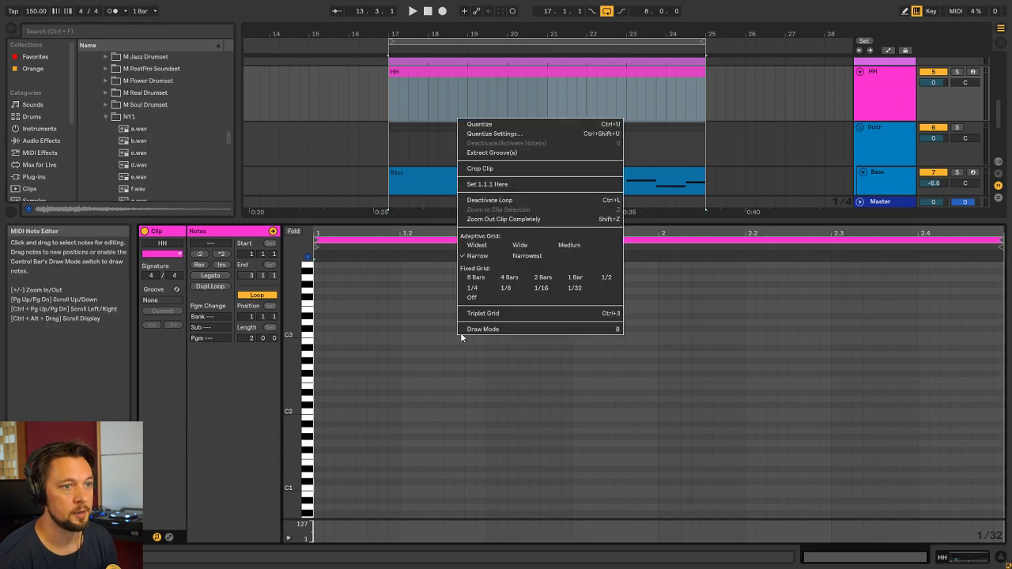
pyautogui.click(540, 287)
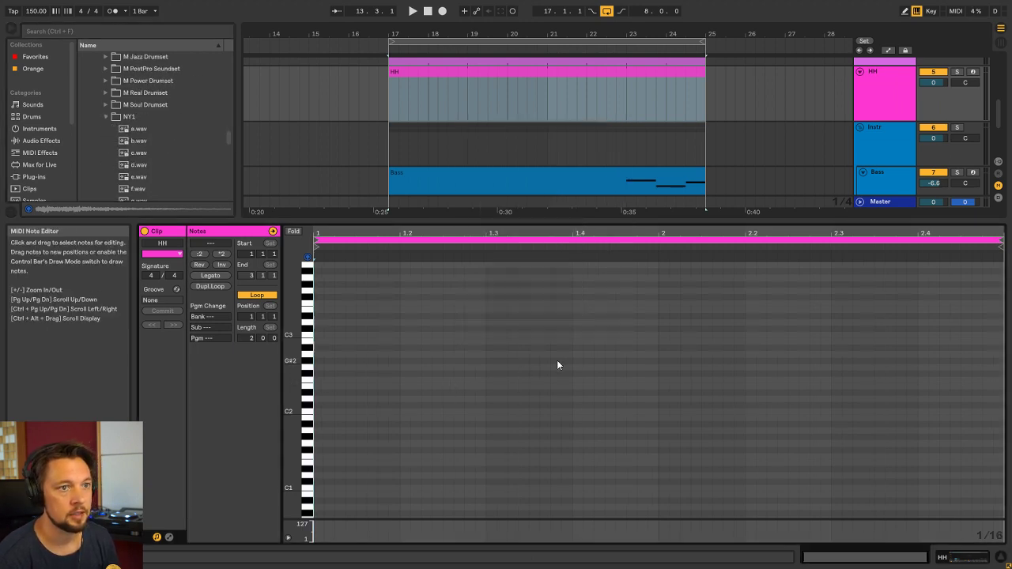
pyautogui.doubleClick(751, 335)
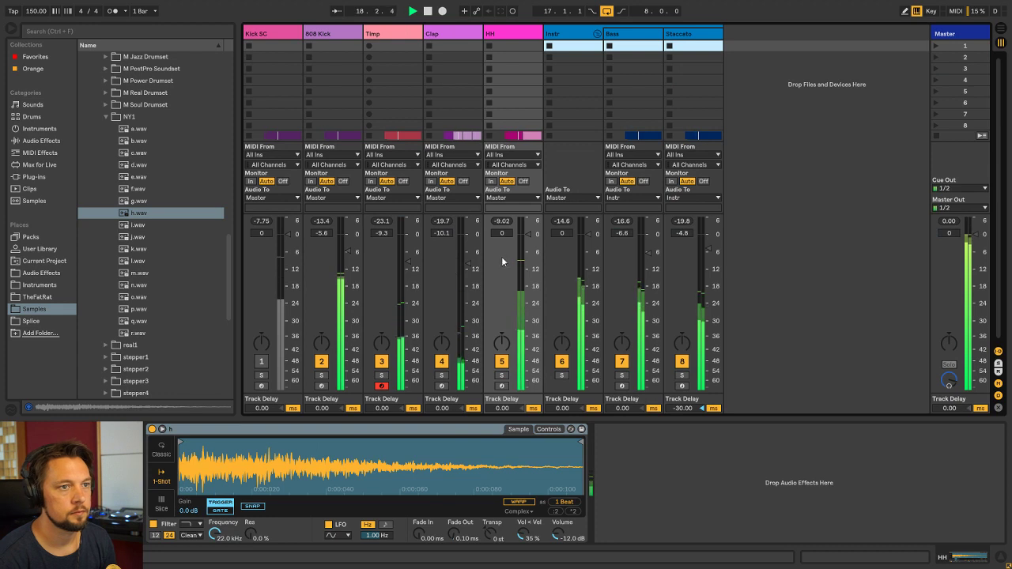
# Lower the HH track's volume to -18.3 dB while listening to the loop
pyautogui.moveTo(529, 234); pyautogui.dragTo(528, 271)
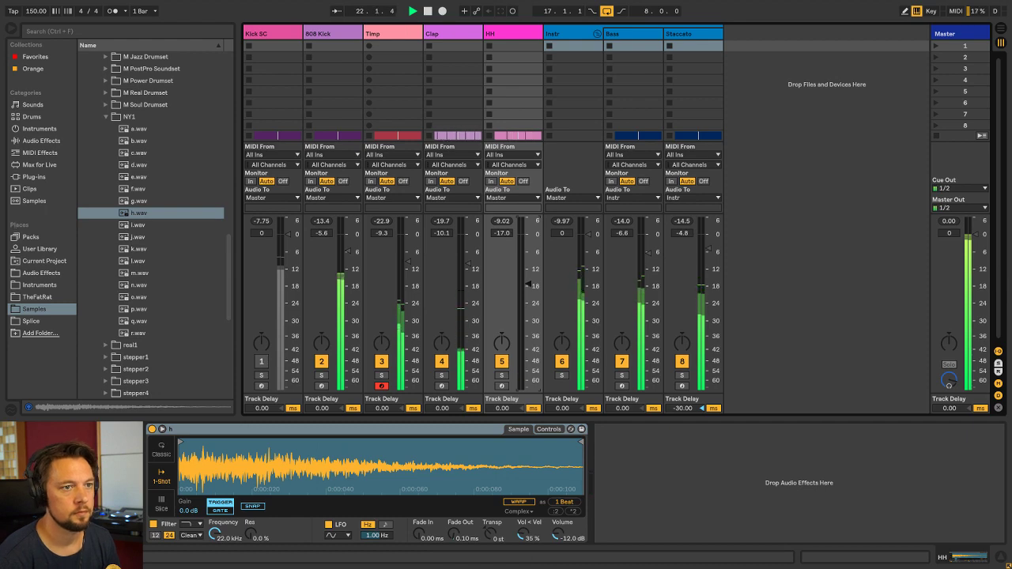
pyautogui.press('Tab')
pyautogui.scroll(5, 500, 187)
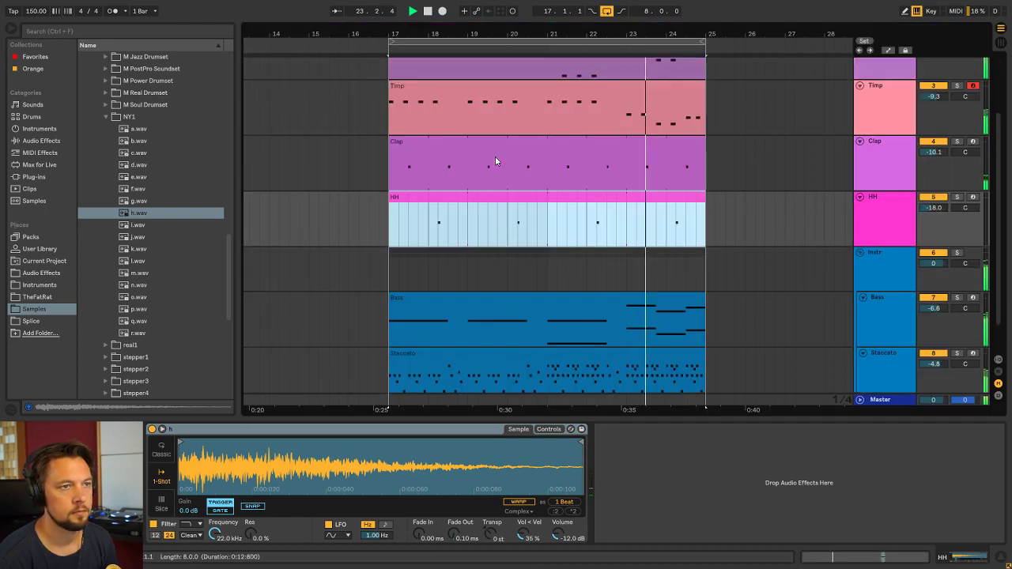
pyautogui.press('Tab')
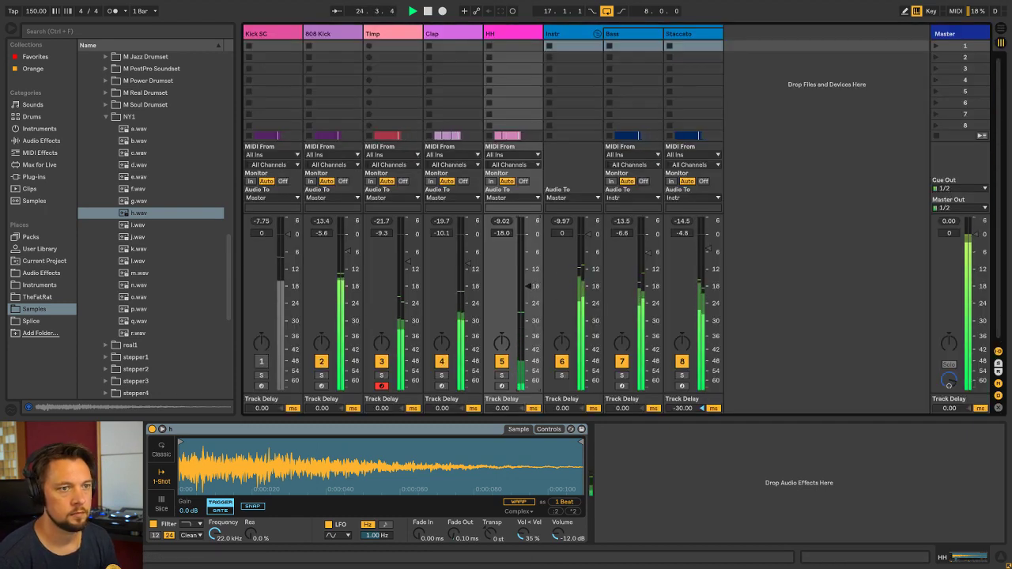
pyautogui.press('Tab')
pyautogui.click(880, 252)
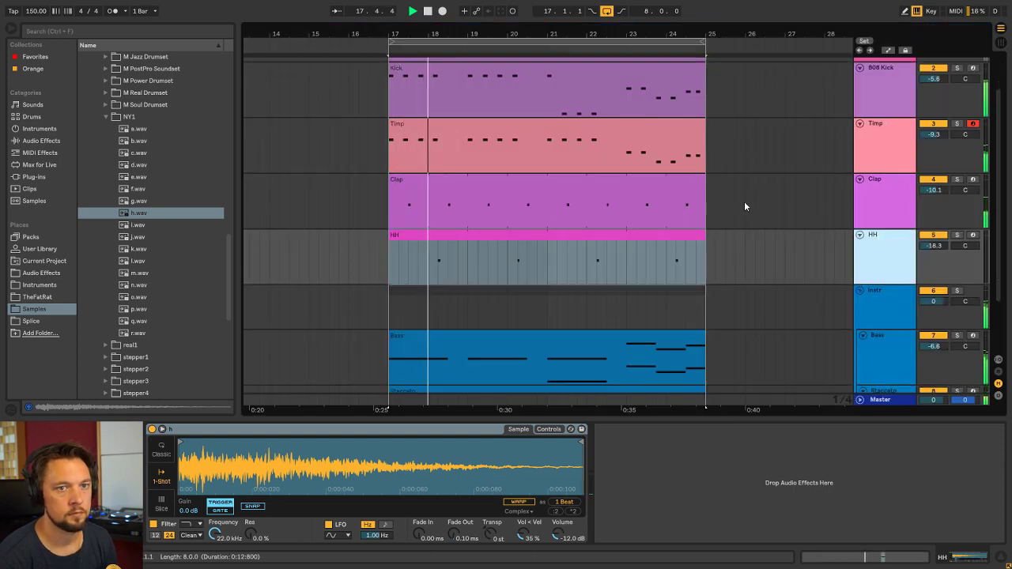
pyautogui.scroll(-3, 735, 194)
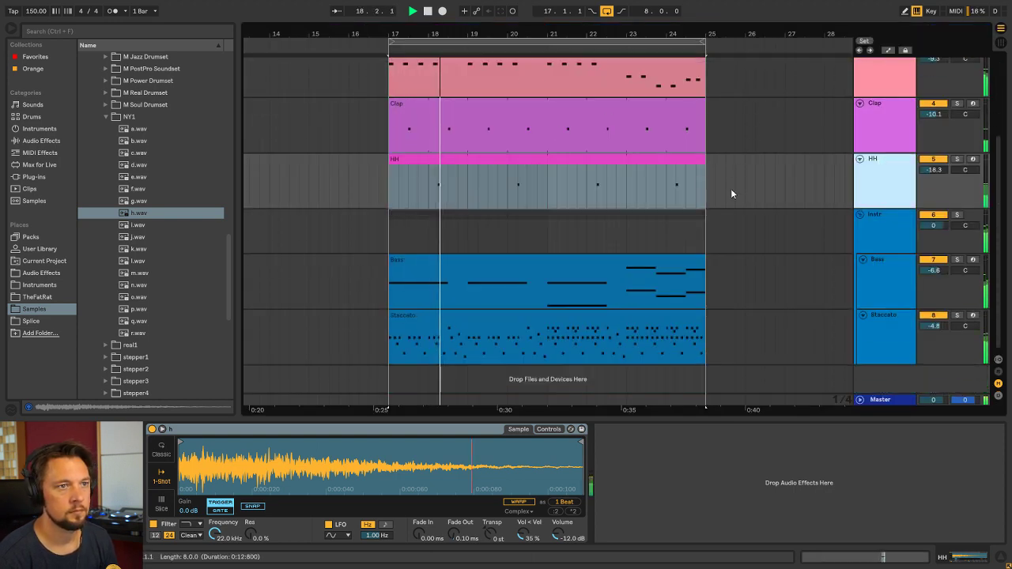
pyautogui.click(554, 163)
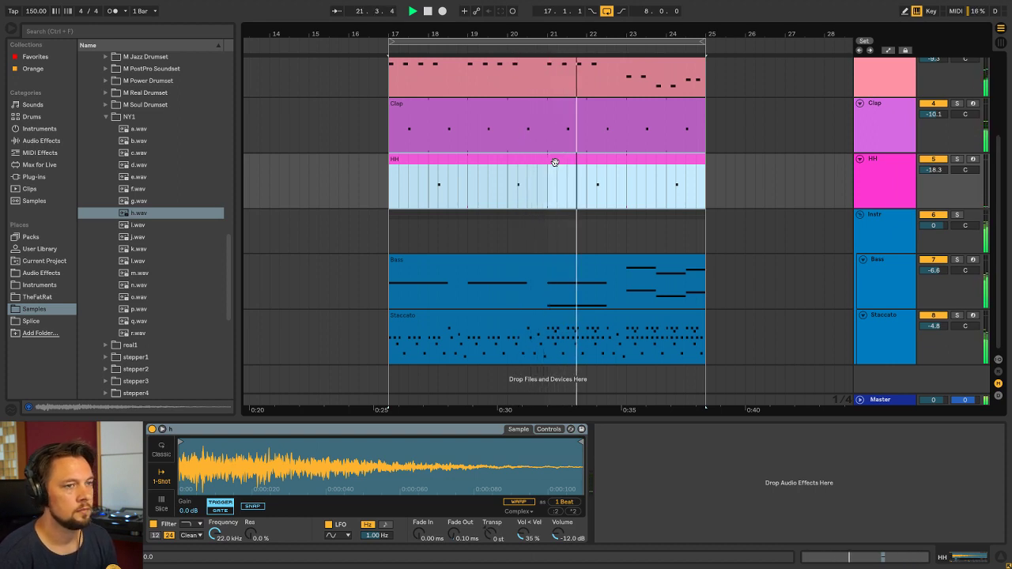
# Insert a new MIDI track below HH, select bars 17 to 25 on it and play the loop
pyautogui.click(903, 168)
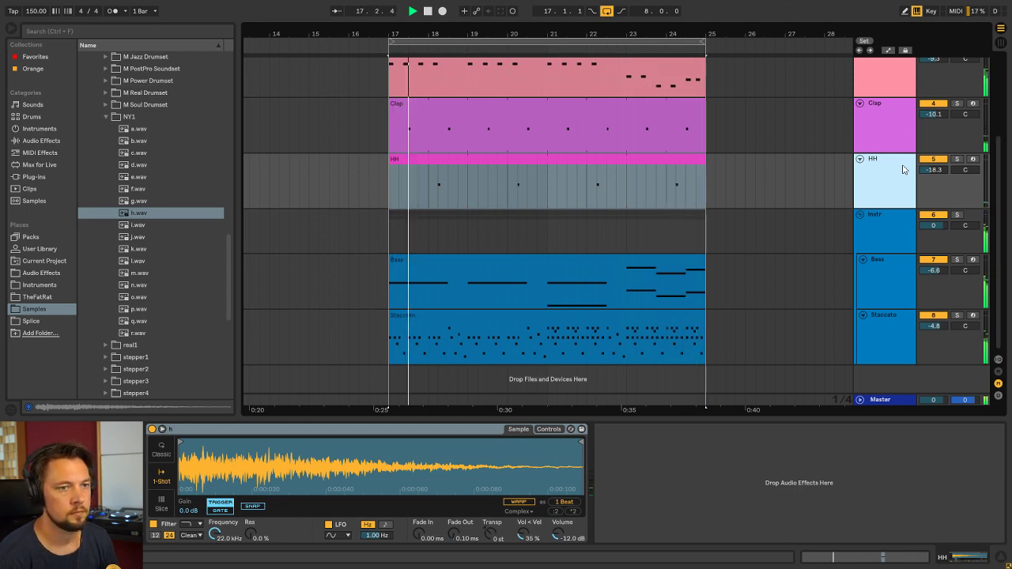
pyautogui.press('space')
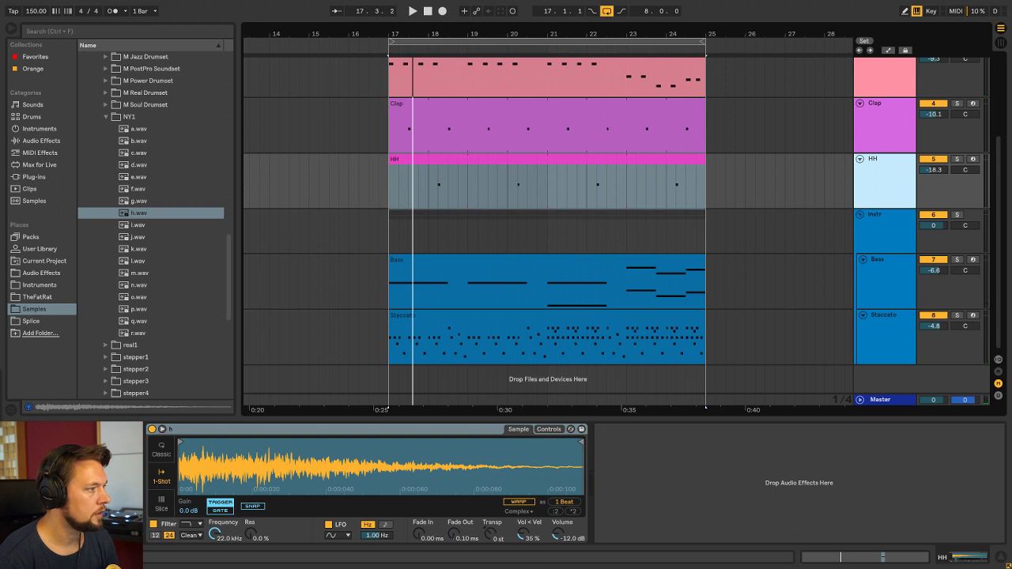
pyautogui.hotkey('ctrl', 'shift', 't')
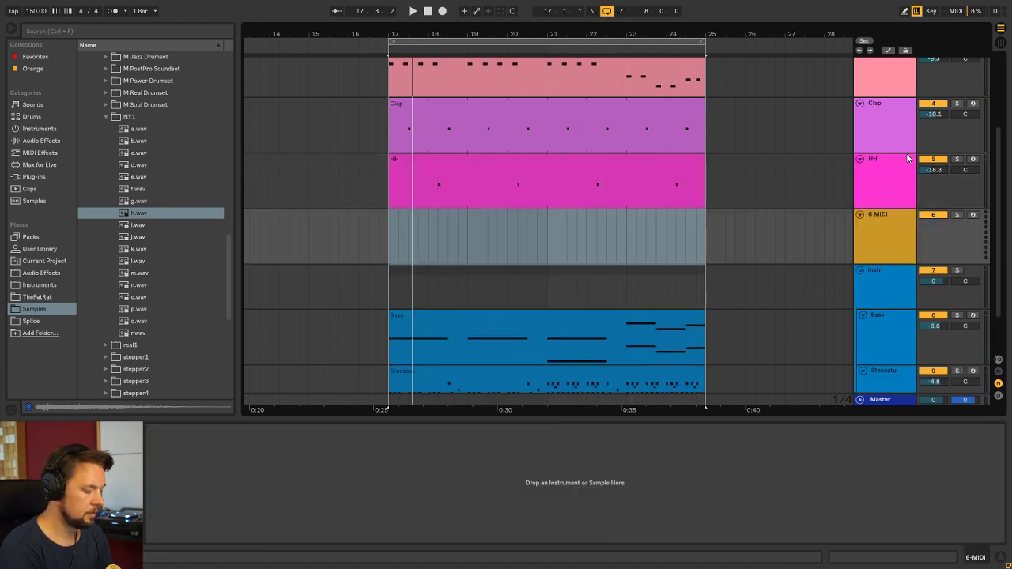
pyautogui.click(897, 217)
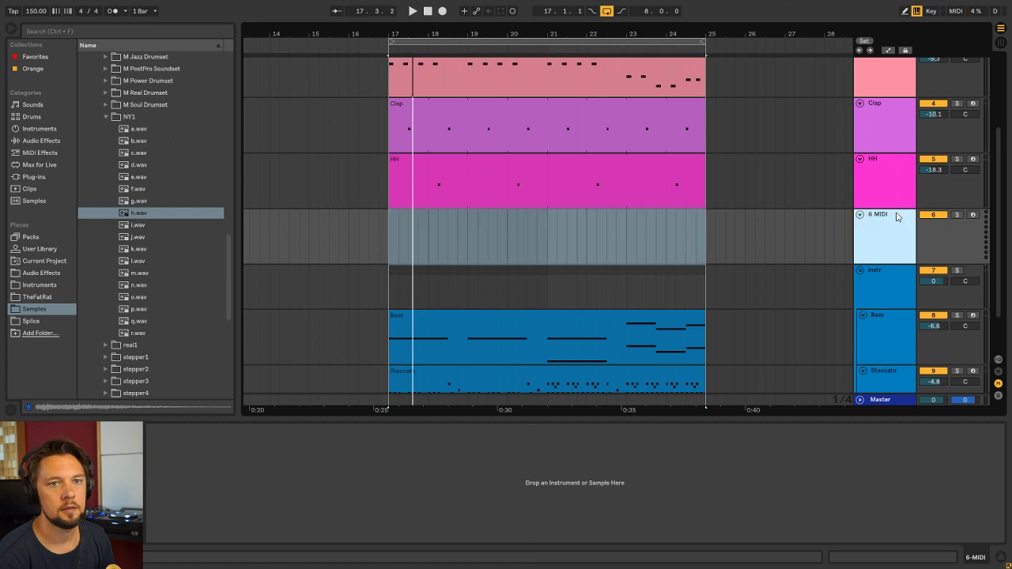
pyautogui.click(422, 253)
pyautogui.press('space')
pyautogui.scroll(-2, 438, 234)
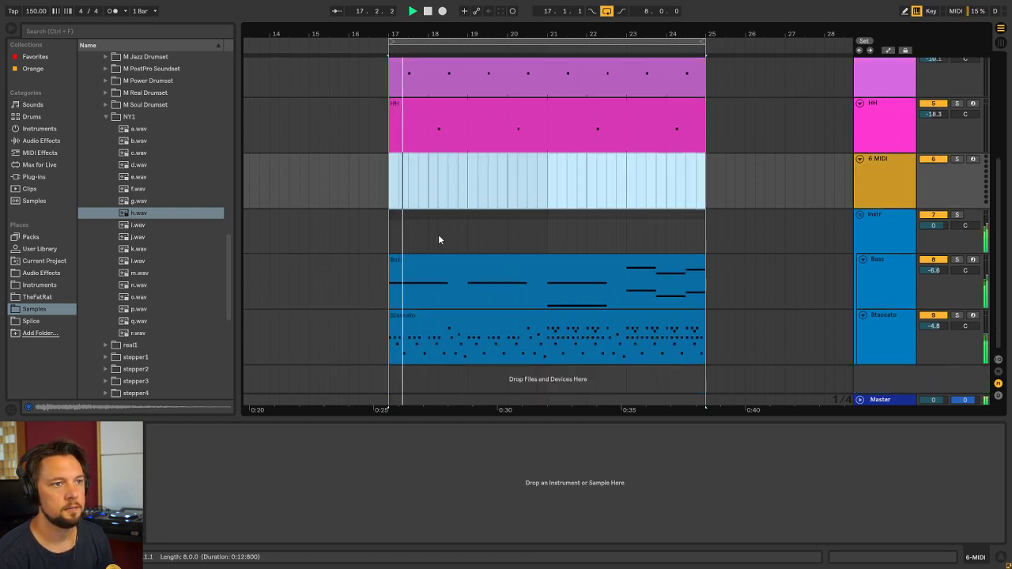
# Stop the loop and mark its second half, bars 21 to 25, on the new MIDI track below HH
pyautogui.scroll(2, 443, 229)
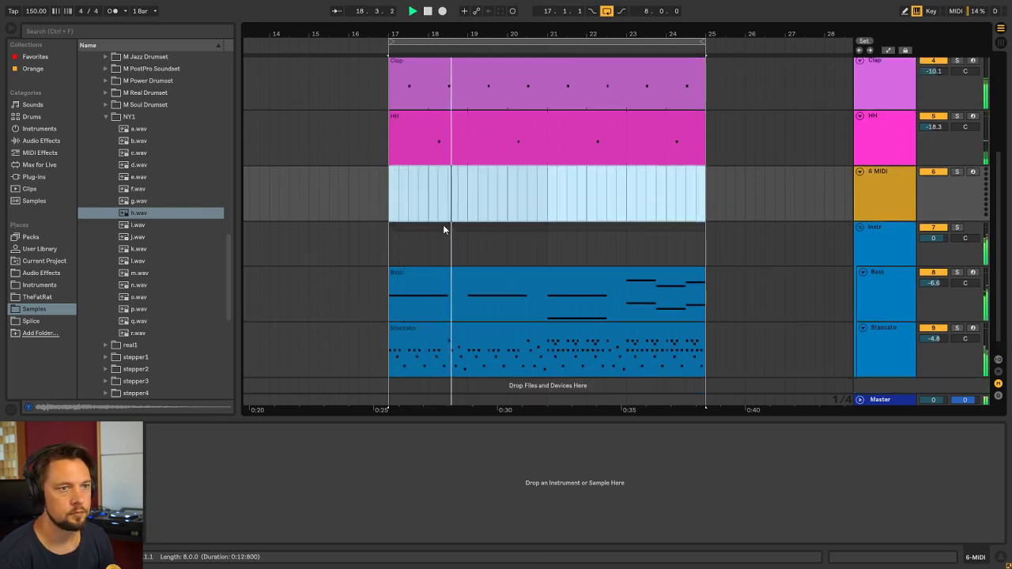
pyautogui.press('space')
pyautogui.click(548, 219)
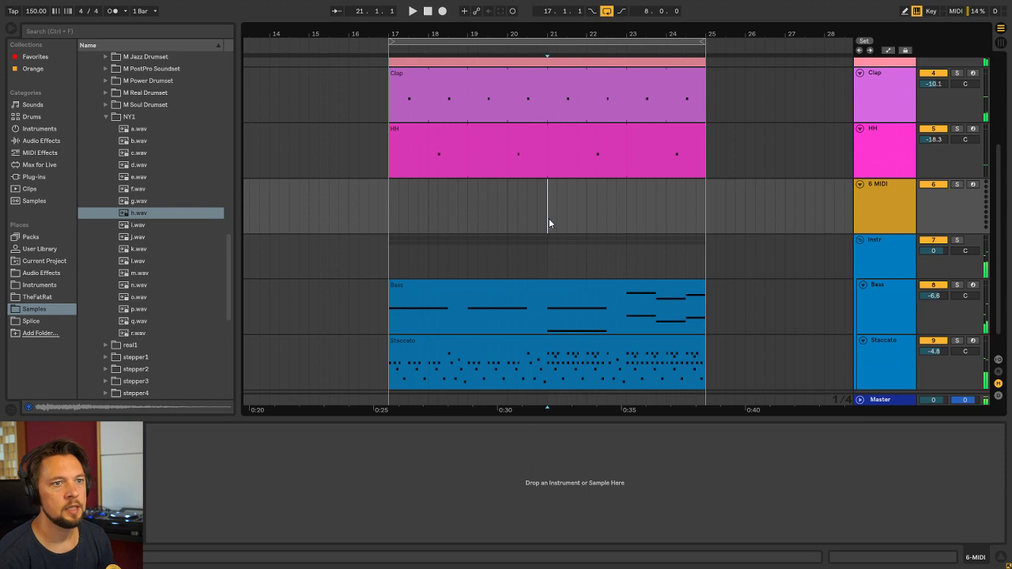
pyautogui.click(508, 218)
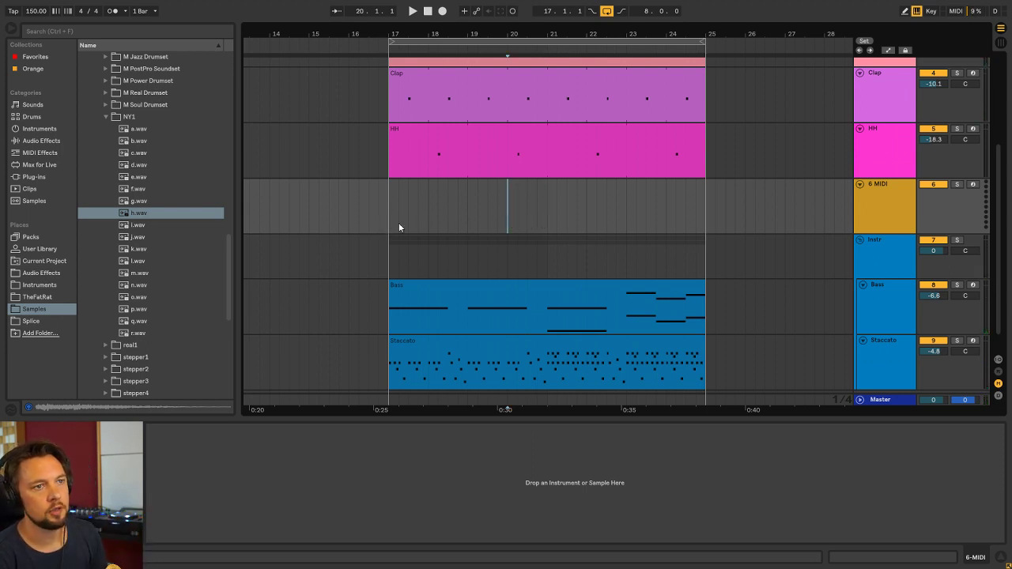
pyautogui.moveTo(390, 225)
pyautogui.mouseDown()
pyautogui.moveTo(546, 226)
pyautogui.moveTo(725, 211)
pyautogui.moveTo(710, 208)
pyautogui.mouseUp()
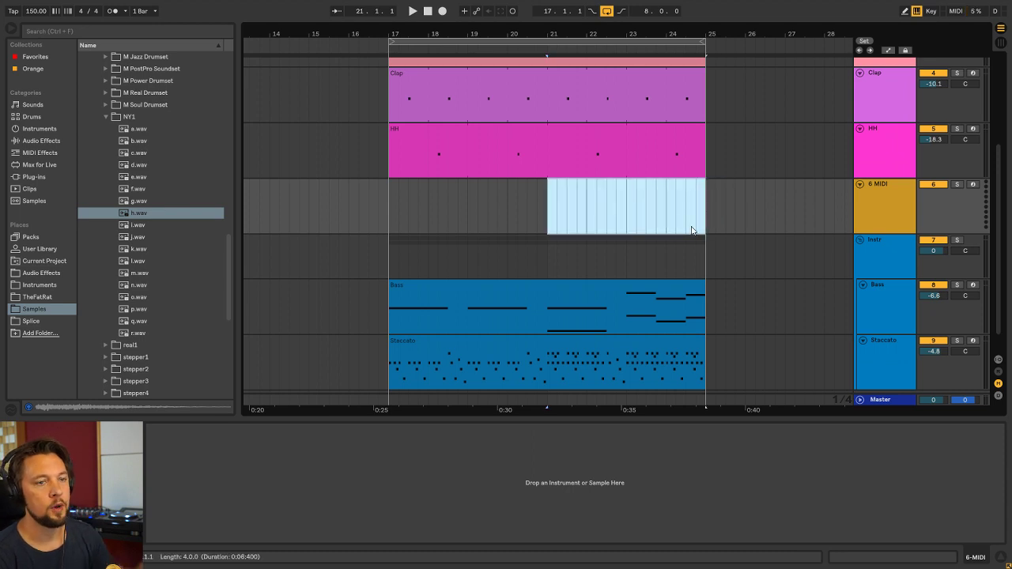
pyautogui.scroll(-1, 607, 262)
# Solo the Staccato track and listen to short passages from bars 19 and 21, then turn its solo off
pyautogui.click(535, 353)
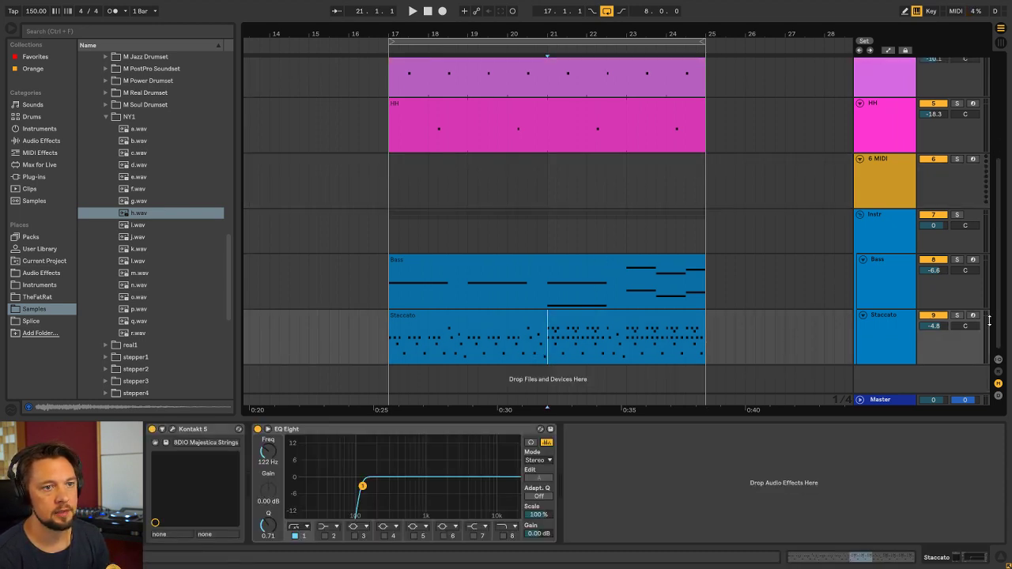
pyautogui.click(956, 315)
pyautogui.click(468, 349)
pyautogui.press('space')
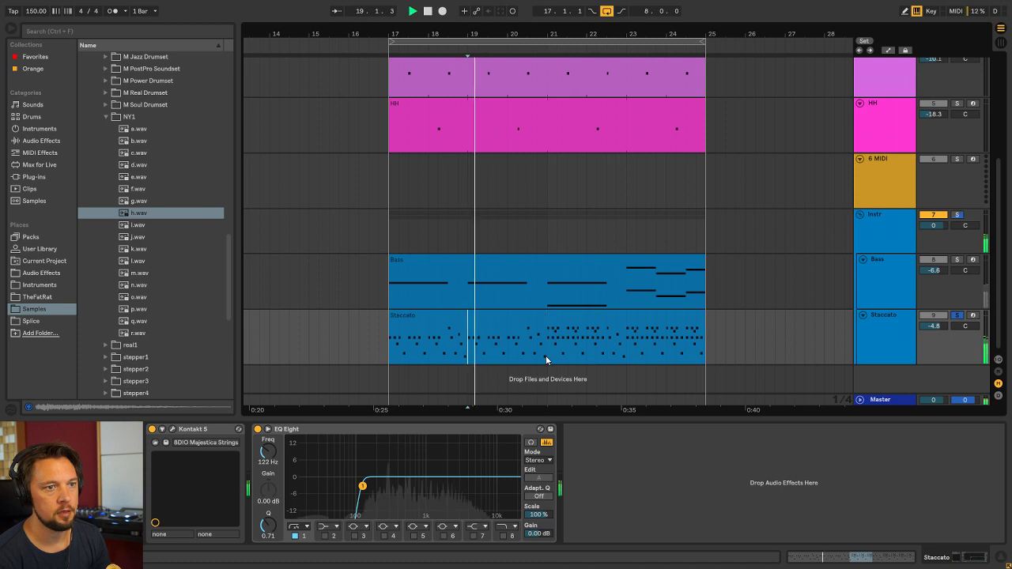
pyautogui.press('space')
pyautogui.click(548, 340)
pyautogui.press('space')
pyautogui.press('space')
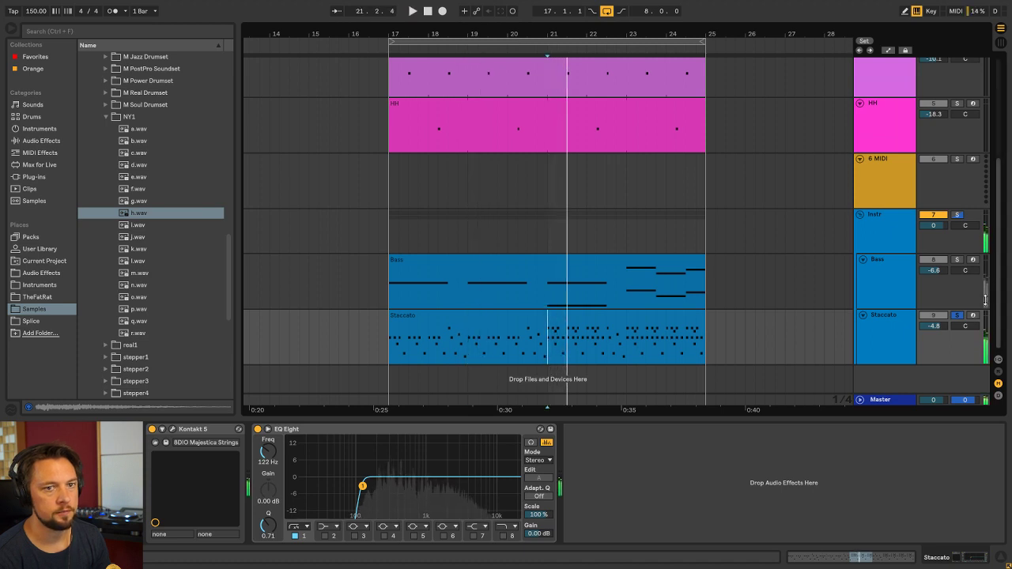
pyautogui.click(955, 316)
# Solo the Bass track to listen to short passages around bars 19 and 21, then turn its solo off
pyautogui.click(469, 288)
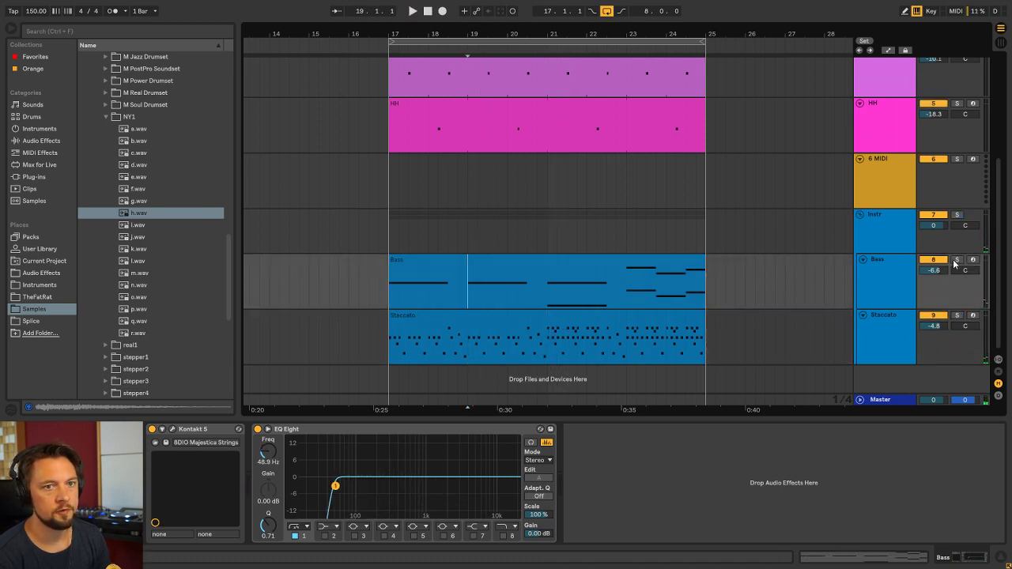
pyautogui.click(957, 260)
pyautogui.press('space')
pyautogui.press('space')
pyautogui.click(547, 291)
pyautogui.press('space')
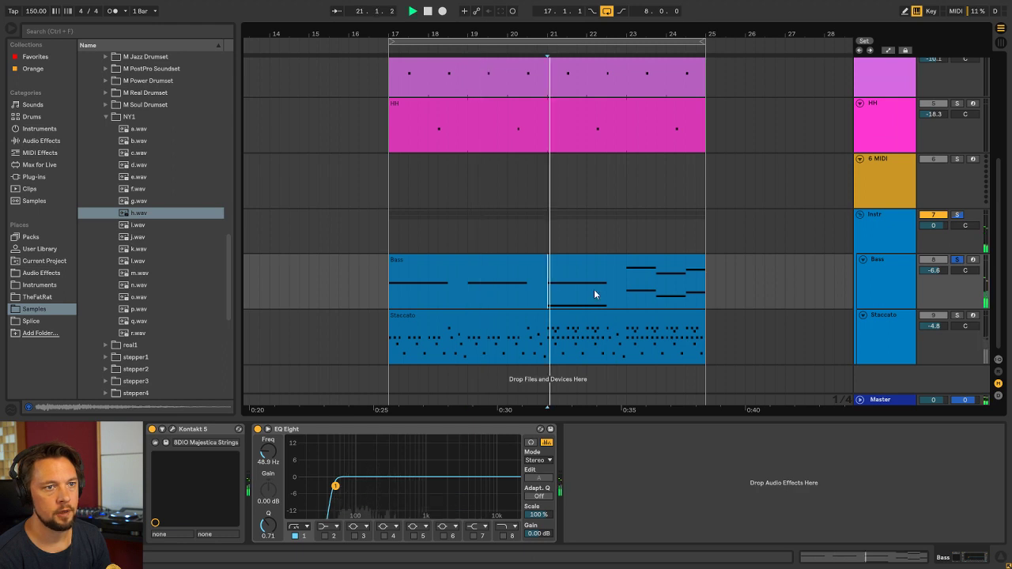
pyautogui.click(957, 260)
pyautogui.press('space')
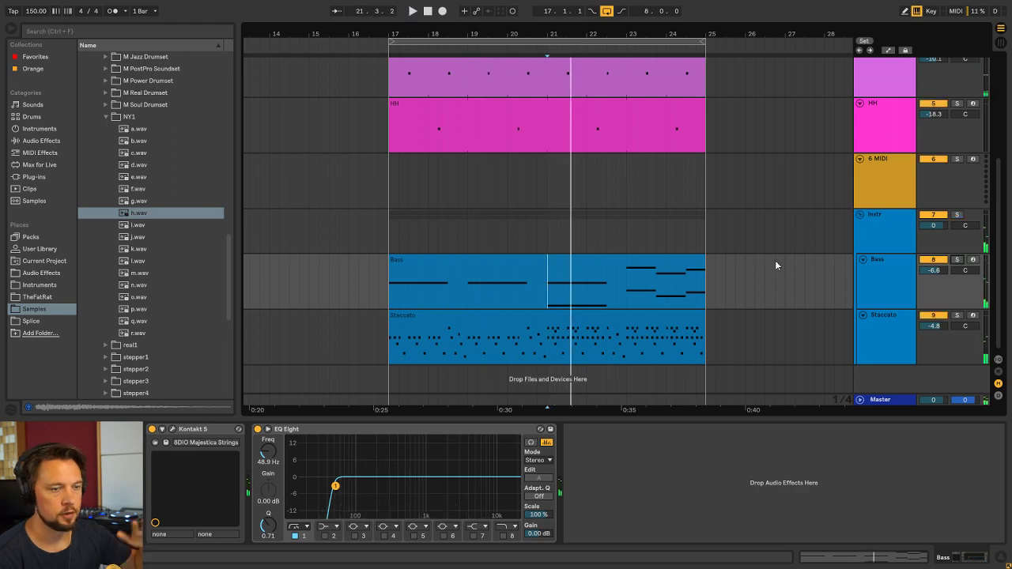
# Rename the new MIDI track below HH as Snare
pyautogui.scroll(2, 785, 255)
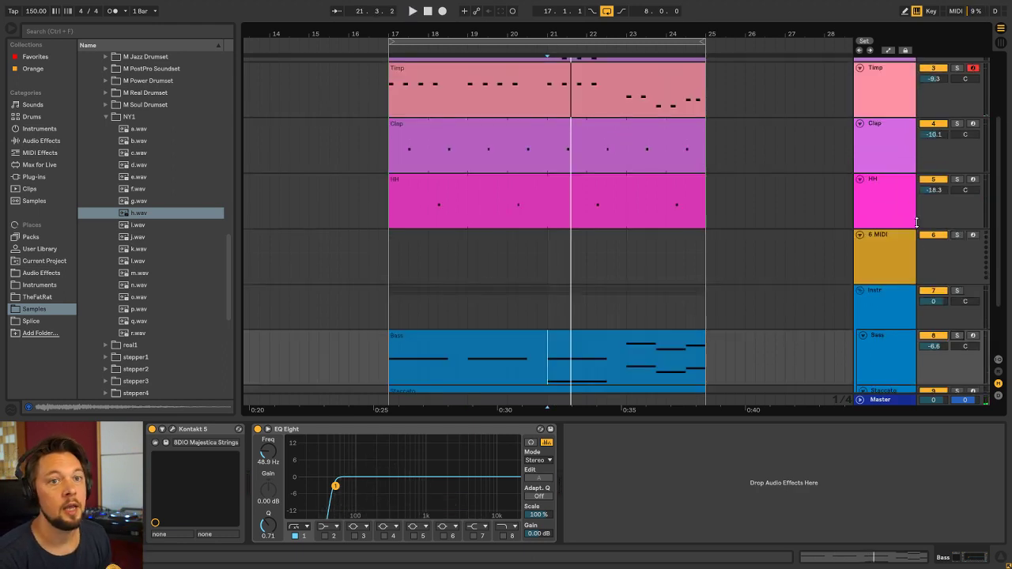
pyautogui.click(897, 239)
pyautogui.write('Snare')
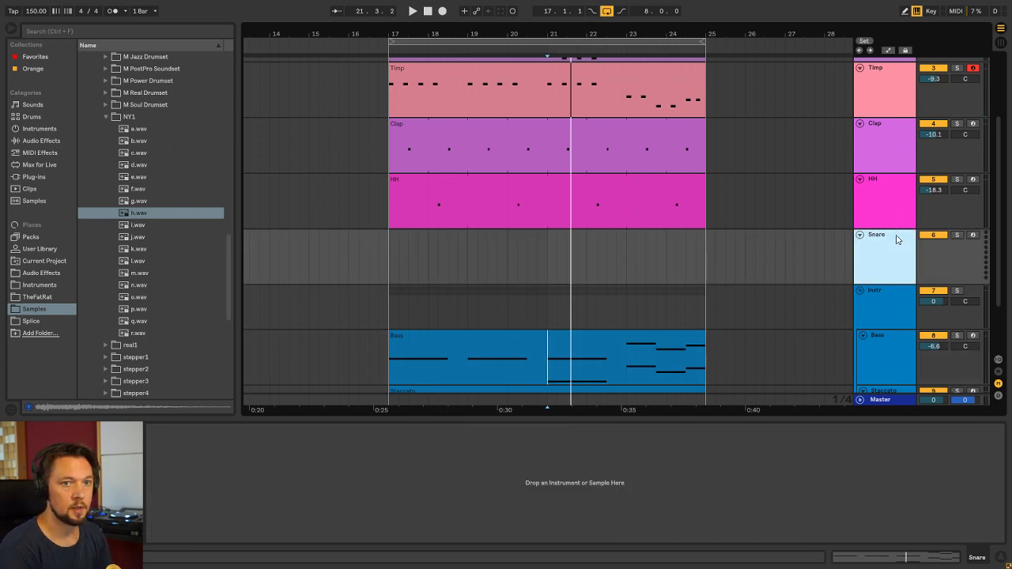
pyautogui.press('Return')
# Create a one-bar MIDI clip at bar 20 on the Snare track and name it Snare Roll
pyautogui.click(512, 268)
pyautogui.keyDown('shift'); pyautogui.click(546, 281); pyautogui.keyUp('shift')
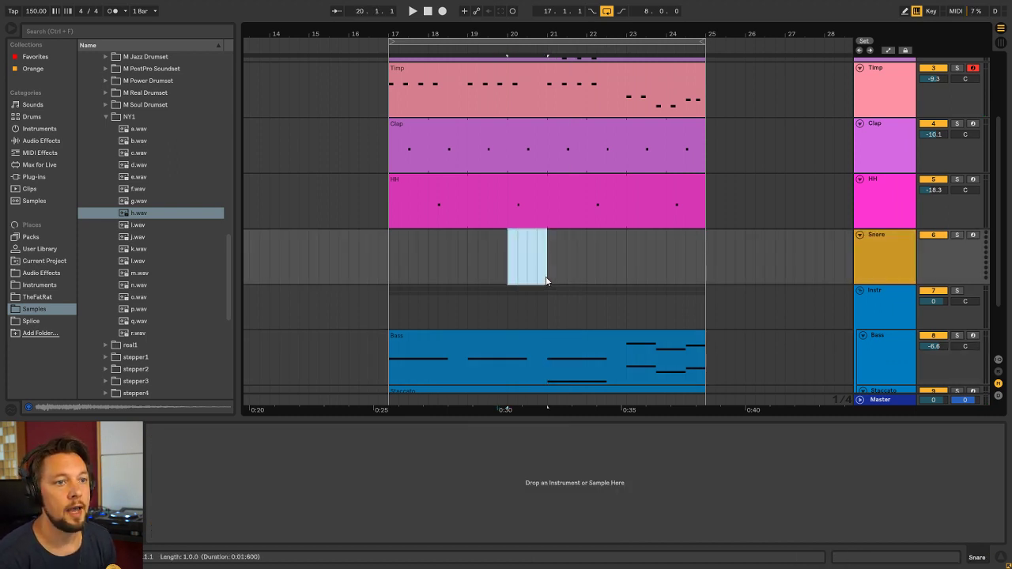
pyautogui.hotkey('ctrl', 'shift', 'm')
pyautogui.hotkey('ctrl', 'r')
pyautogui.write('Snare')
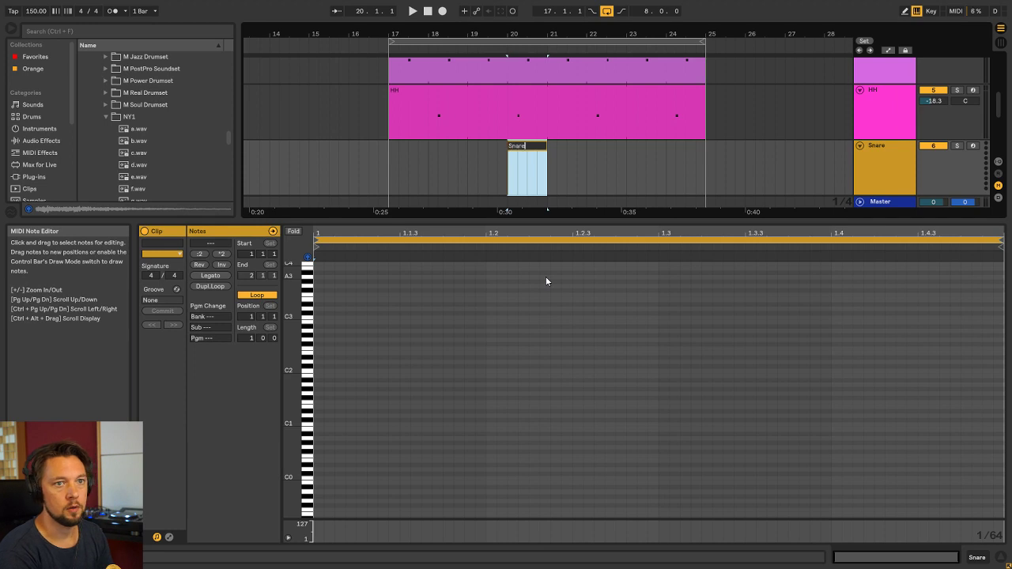
pyautogui.write(' Roll')
pyautogui.press('Return')
# Rename the Snare track as Snare Rpll and load the Simpler instrument onto it
pyautogui.click(891, 149)
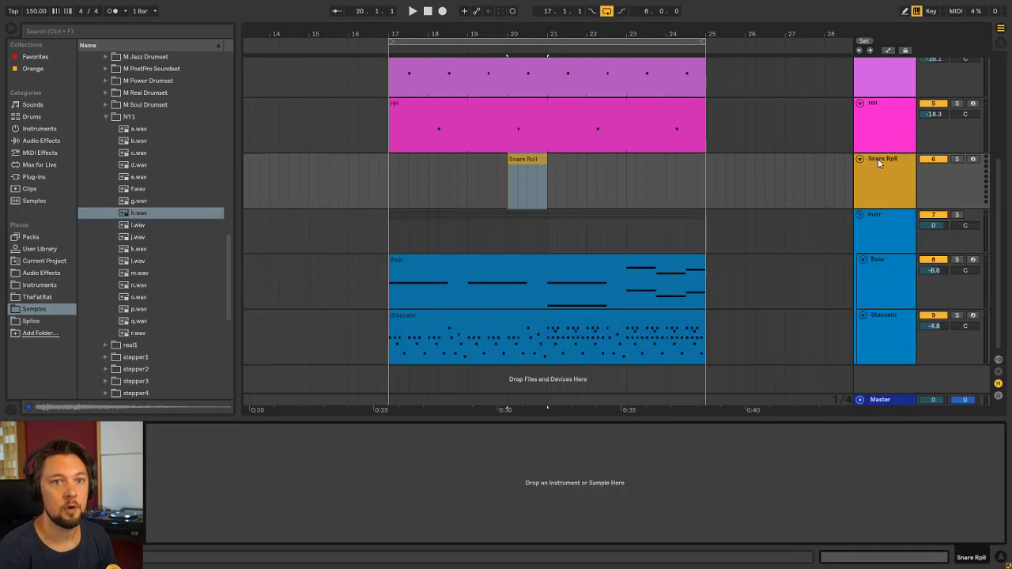
pyautogui.click(341, 168)
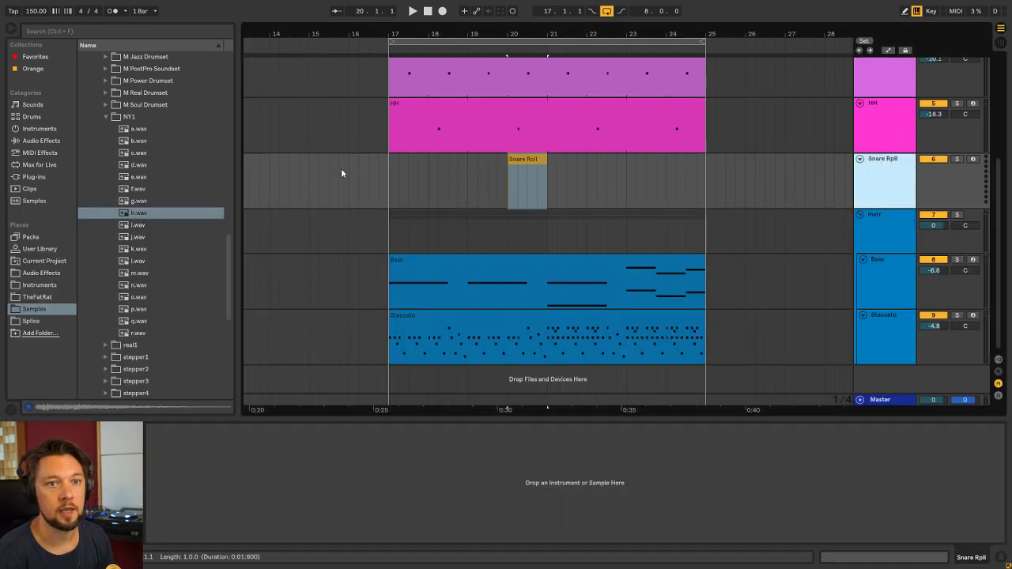
pyautogui.click(45, 286)
pyautogui.doubleClick(136, 308)
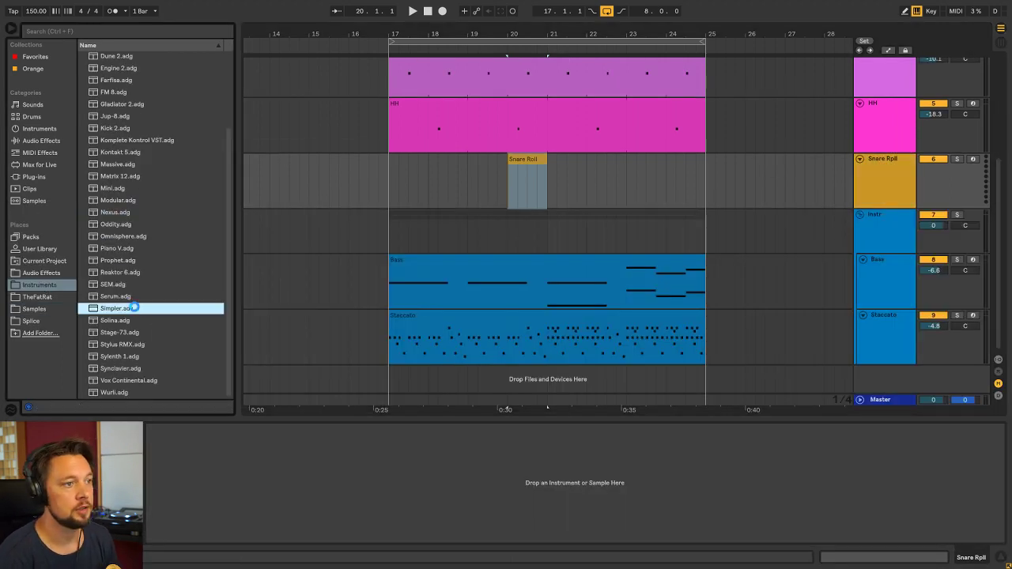
pyautogui.click(398, 429)
pyautogui.click(528, 159)
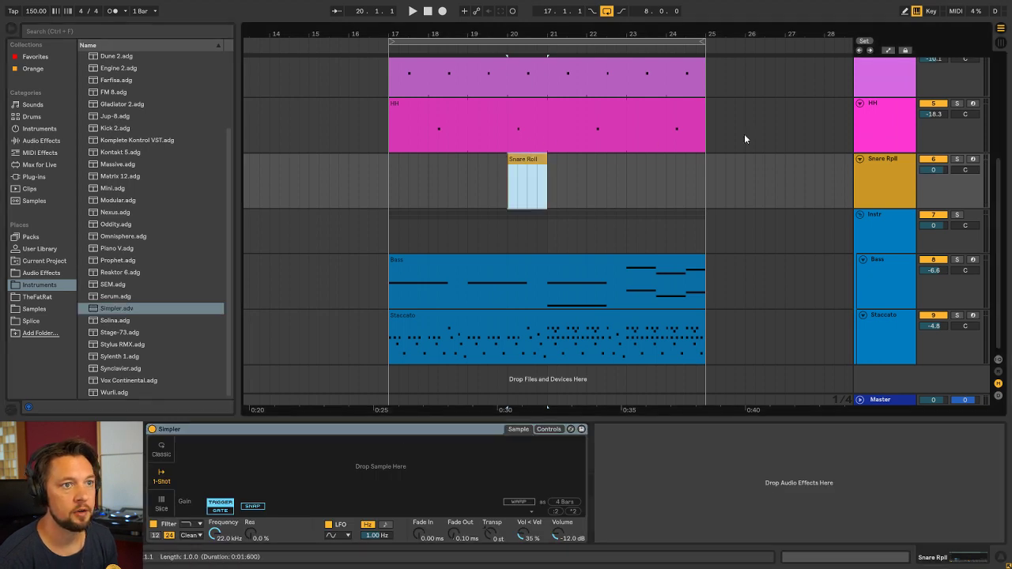
# Search the Splice folder for "ultra" and load ULTRA_roland_tr808_snare_05 into the Snare Rpll track's Simpler
pyautogui.click(876, 164)
pyautogui.click(32, 322)
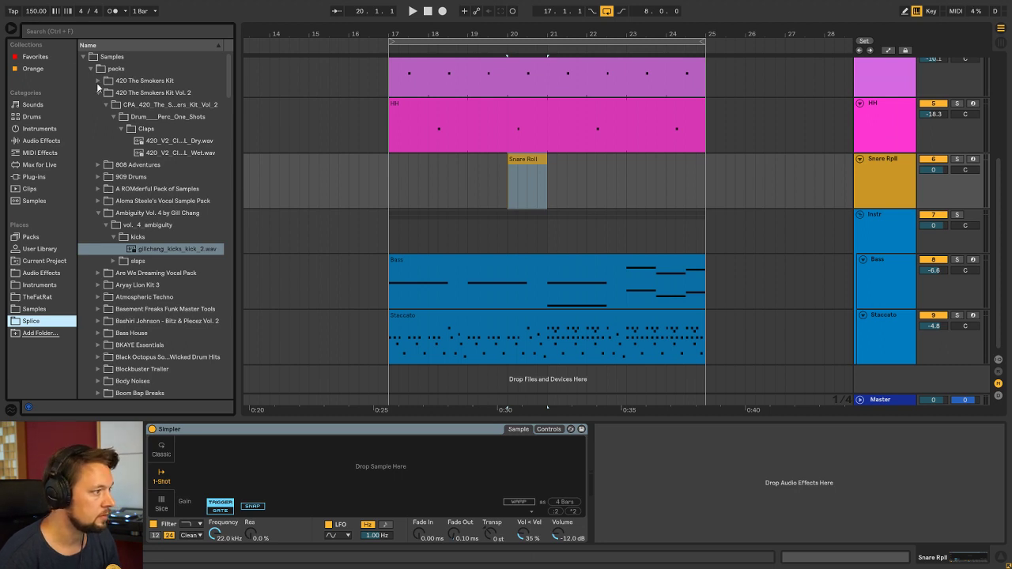
pyautogui.click(47, 31)
pyautogui.write('ultra')
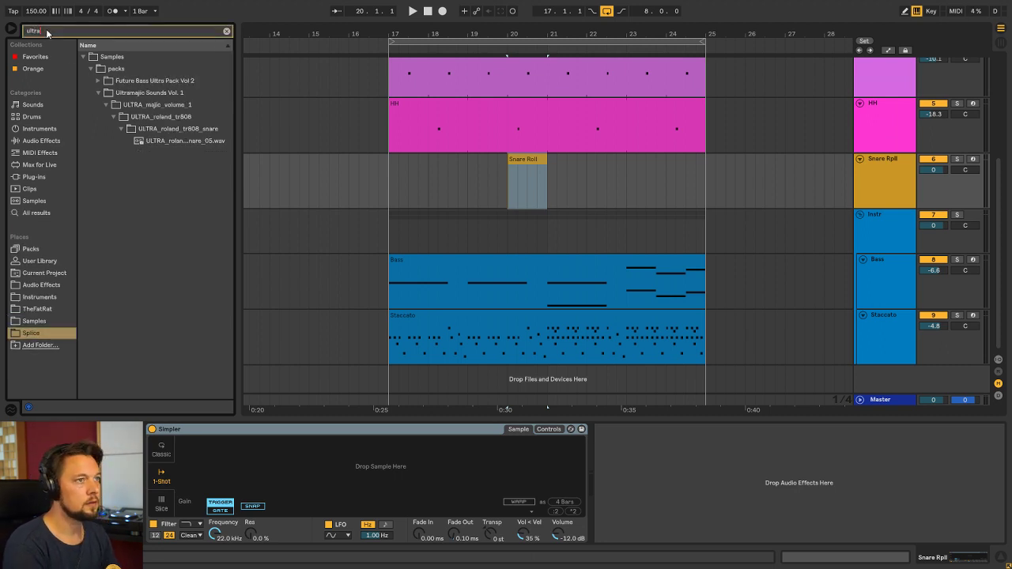
pyautogui.click(149, 140)
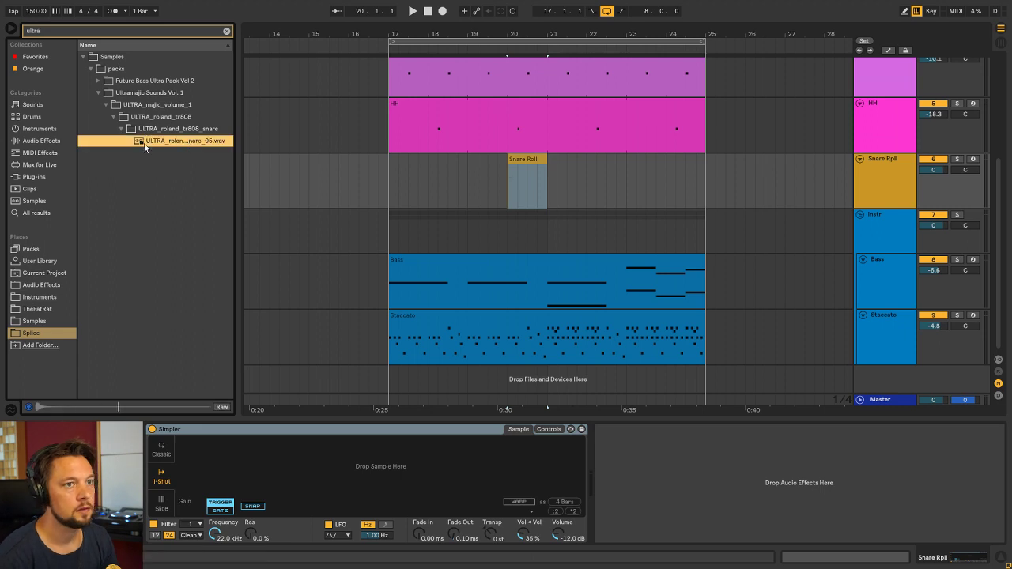
pyautogui.moveTo(149, 140); pyautogui.dragTo(297, 480)
# Open the empty Snare Roll clip and listen to the arrangement playing at bar 20
pyautogui.doubleClick(526, 159)
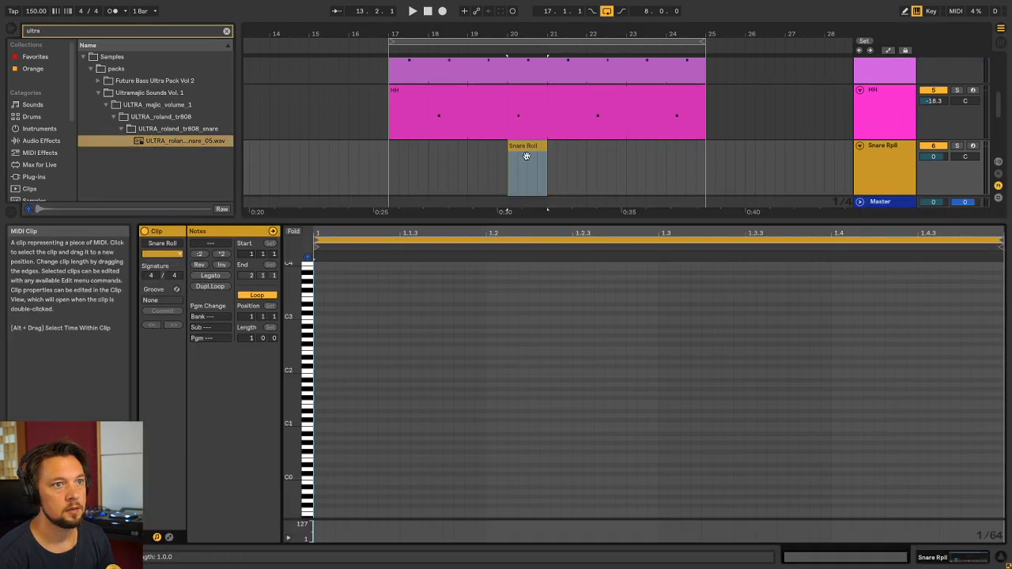
pyautogui.press('space')
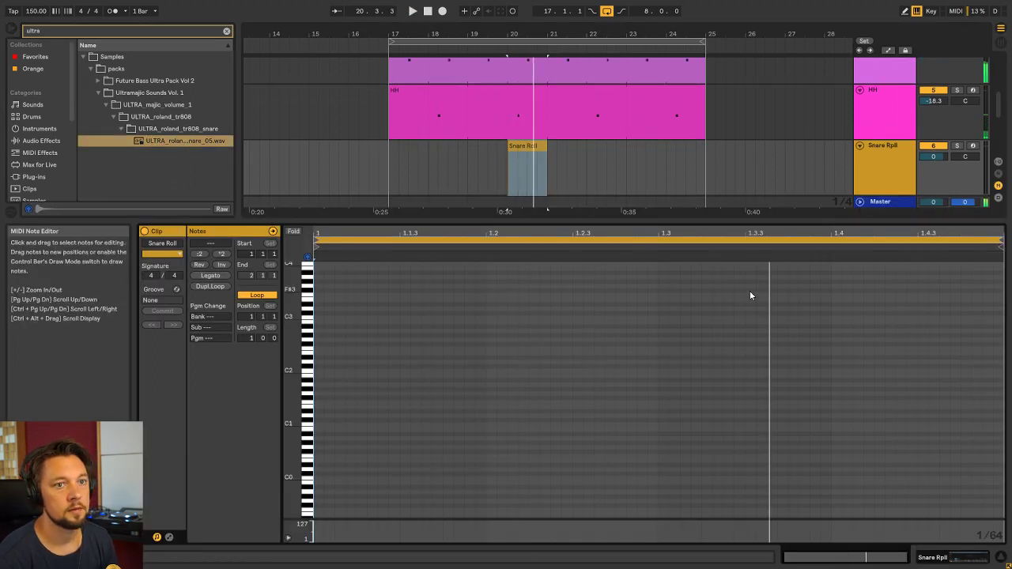
pyautogui.rightClick(684, 283)
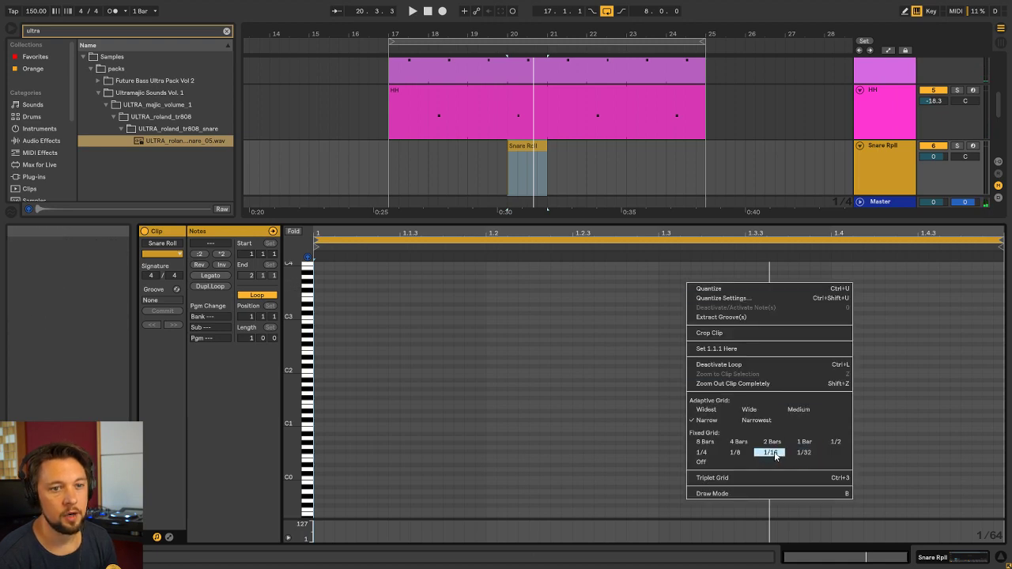
pyautogui.click(523, 149)
pyautogui.hotkey('shift', 'Tab')
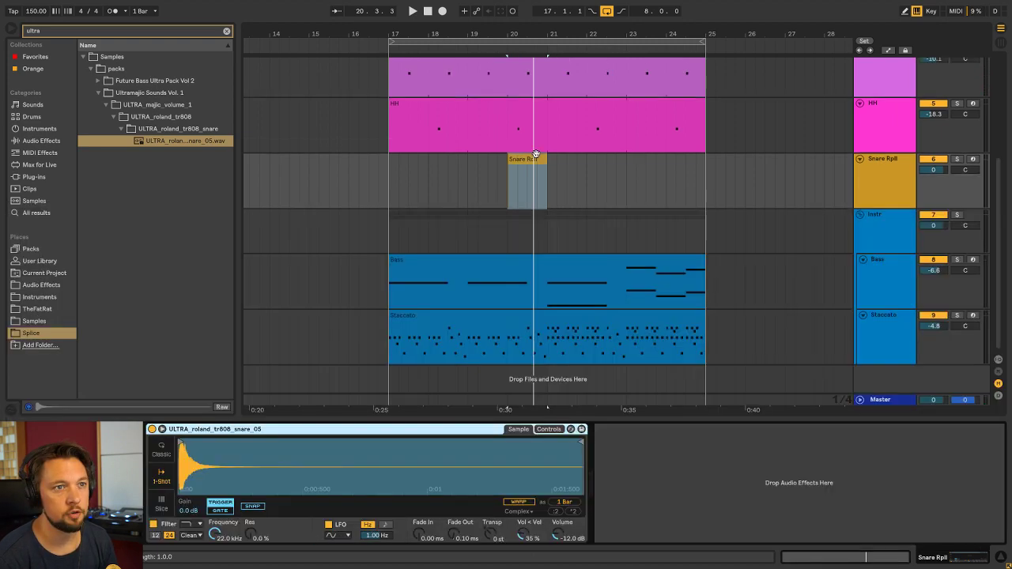
# Examine the timing of the Staccato clip's notes around bars 4 and 5 against a fixed 1/16 grid
pyautogui.doubleClick(541, 313)
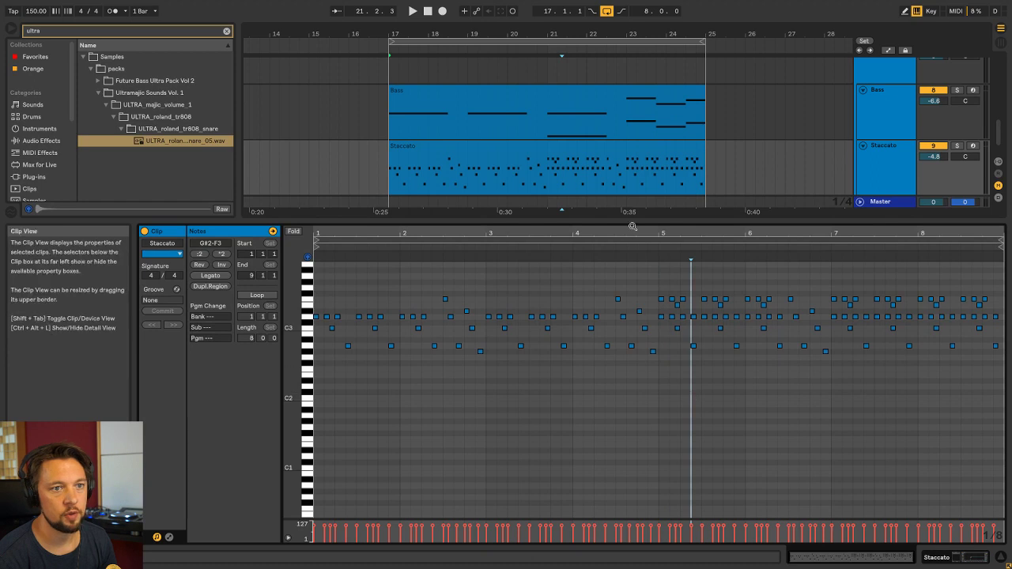
pyautogui.moveTo(632, 227); pyautogui.dragTo(593, 278)
pyautogui.moveTo(519, 276); pyautogui.dragTo(605, 370)
pyautogui.moveTo(630, 286); pyautogui.dragTo(710, 378)
pyautogui.moveTo(514, 277); pyautogui.dragTo(525, 343)
pyautogui.moveTo(551, 270); pyautogui.dragTo(549, 384)
pyautogui.rightClick(600, 296)
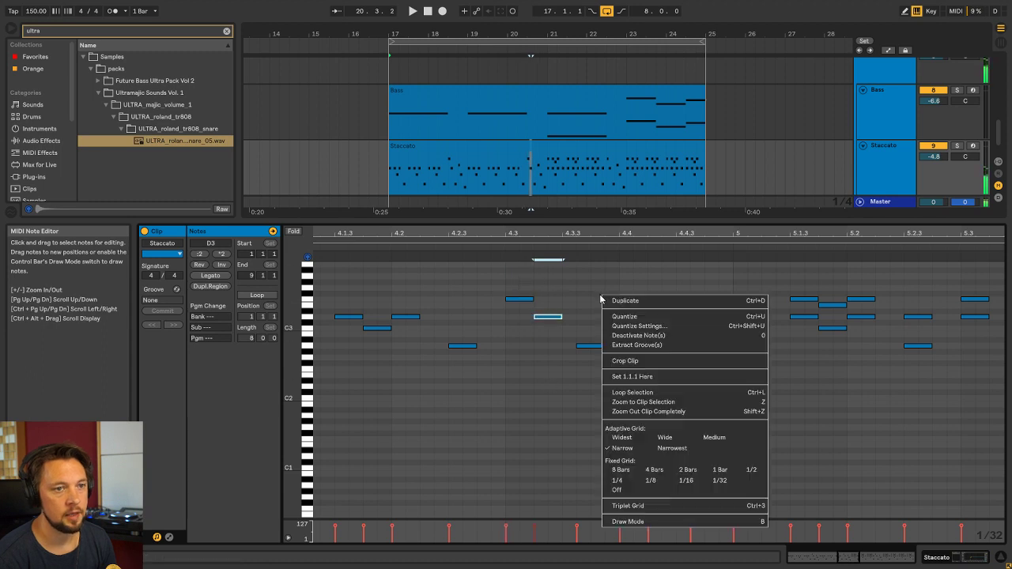
pyautogui.click(684, 479)
pyautogui.rightClick(647, 411)
pyautogui.click(548, 328)
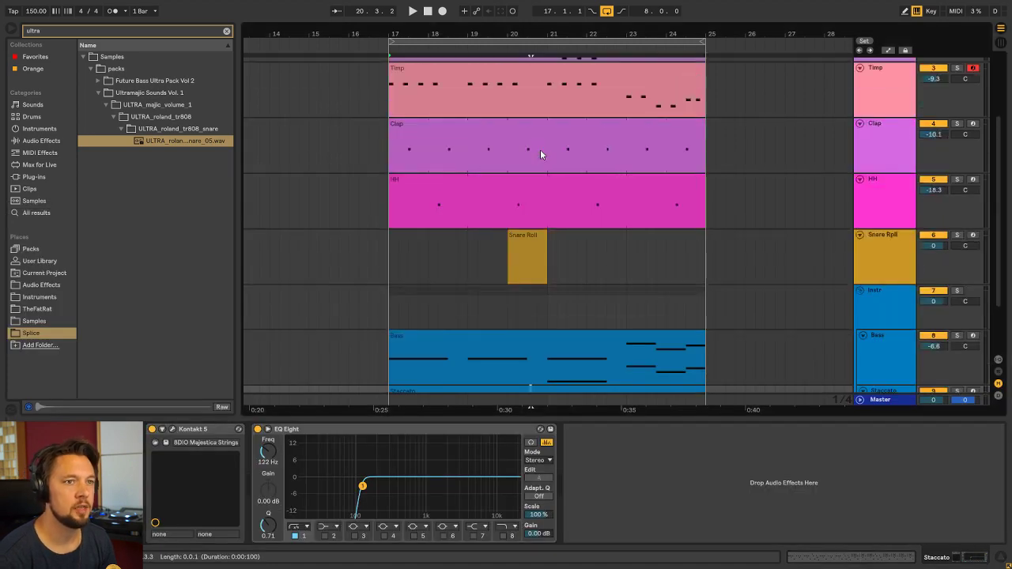
# Open the Snare Roll clip and set its note grid to 1/8 triplets
pyautogui.doubleClick(525, 258)
pyautogui.rightClick(466, 328)
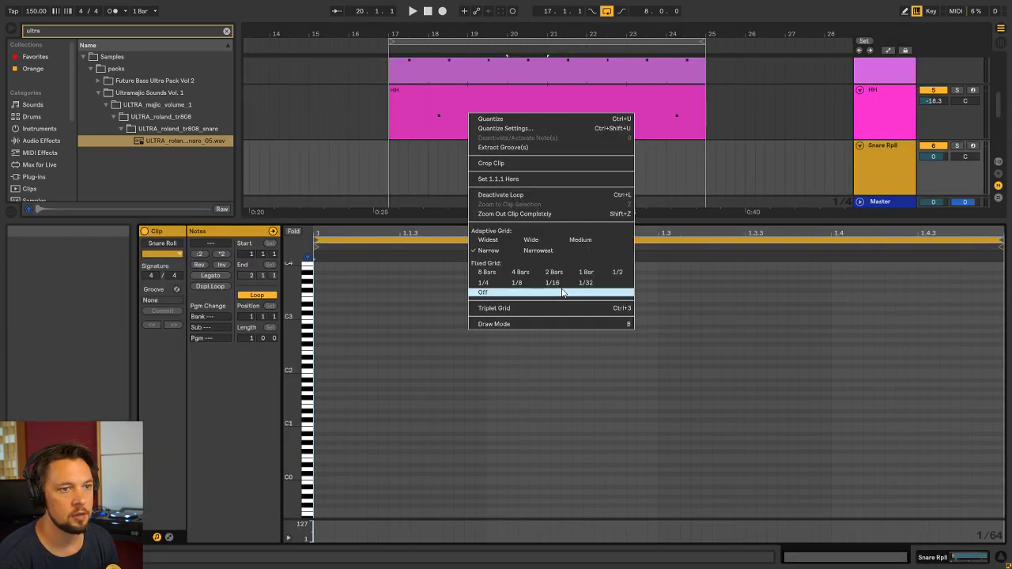
pyautogui.click(552, 283)
pyautogui.rightClick(495, 327)
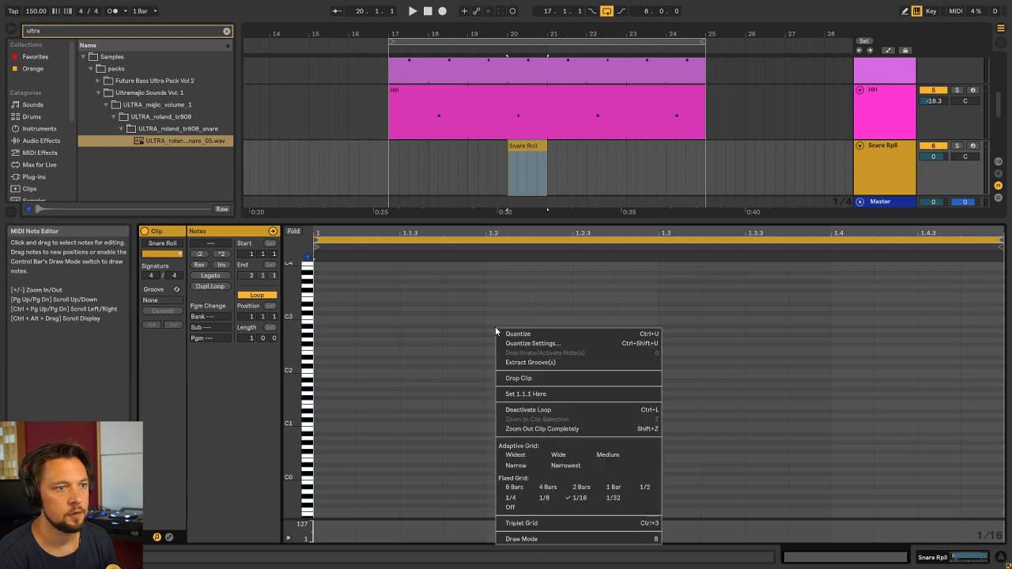
pyautogui.click(526, 521)
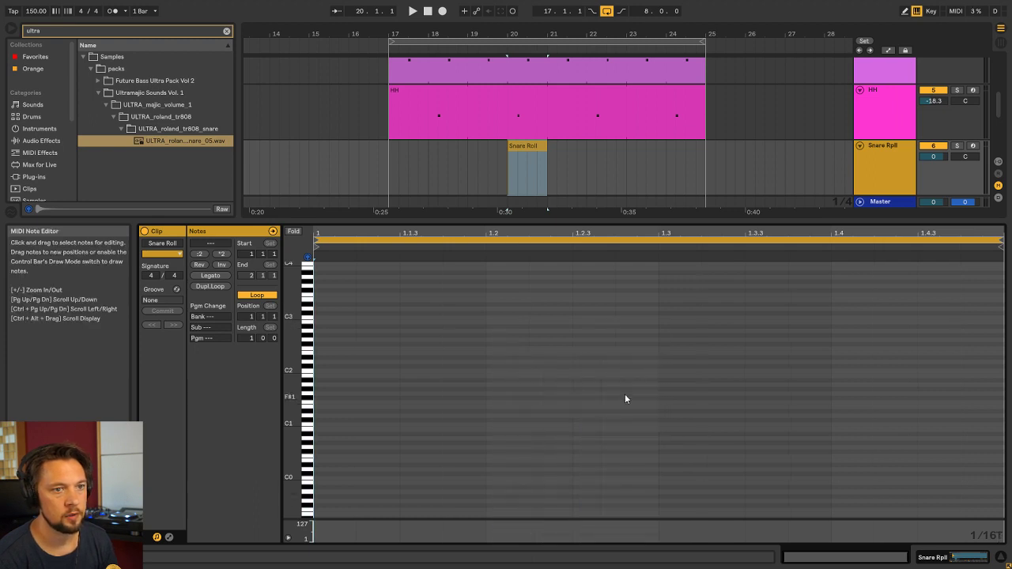
pyautogui.rightClick(662, 352)
pyautogui.click(714, 294)
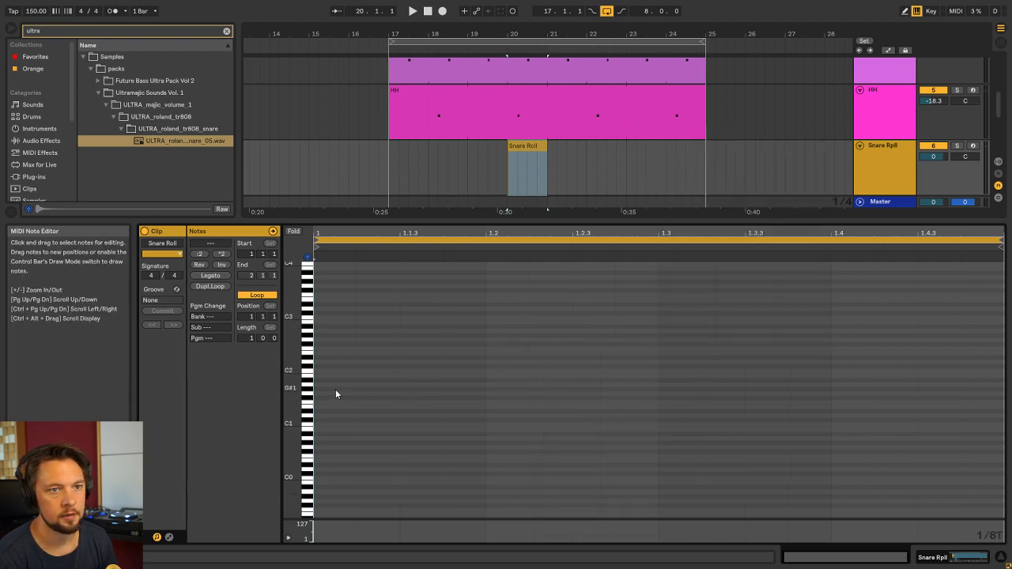
# Add six 1/8-triplet notes across beats 3 and 4 of the Snare Roll clip: A3, F#3, D#3, F3, D3 and B2
pyautogui.moveTo(297, 375); pyautogui.dragTo(309, 434)
pyautogui.scroll(-1, 697, 324)
pyautogui.doubleClick(686, 303)
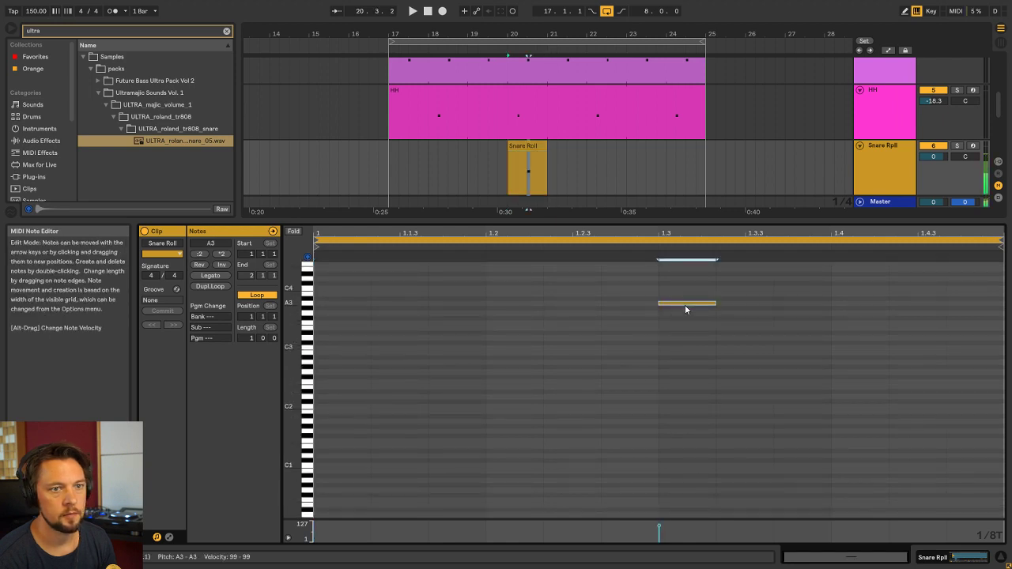
pyautogui.doubleClick(738, 318)
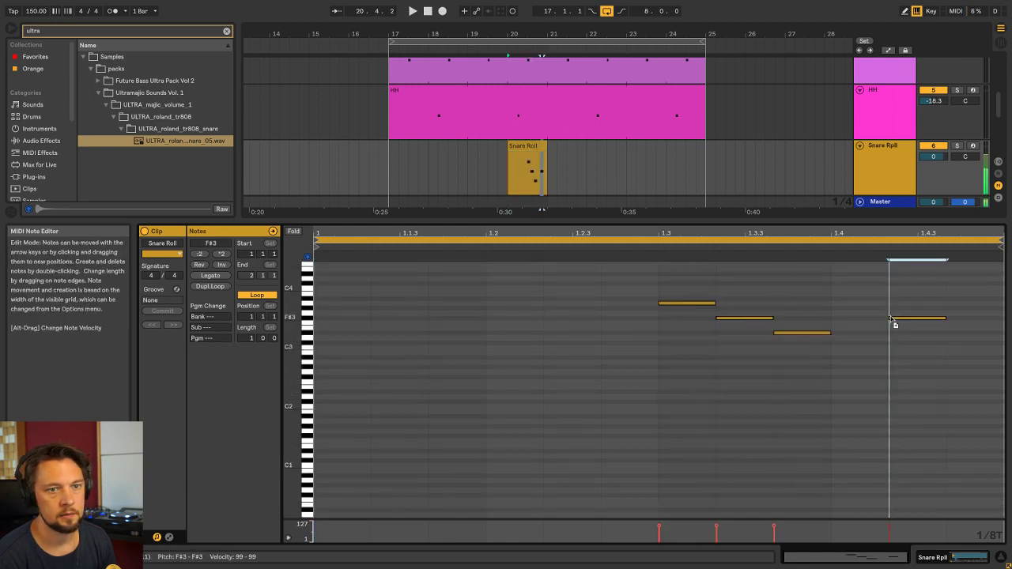
pyautogui.doubleClick(838, 323)
pyautogui.doubleClick(921, 338)
pyautogui.moveTo(925, 339); pyautogui.dragTo(984, 354)
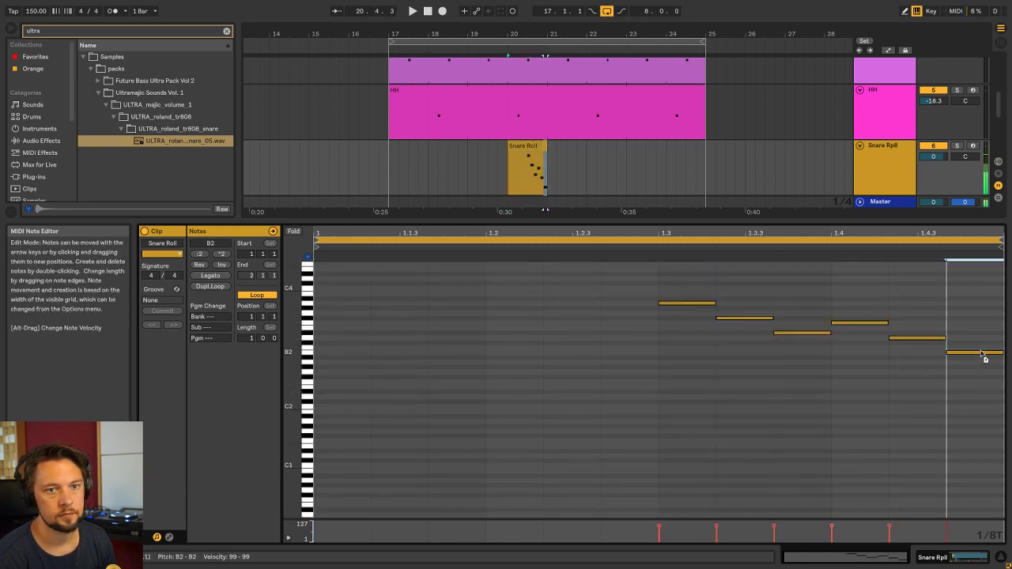
# Play the loop and lower the snare roll track's volume to -18.8 dB in the mixer
pyautogui.click(634, 249)
pyautogui.hotkey('shift', 'Tab')
pyautogui.press('Tab')
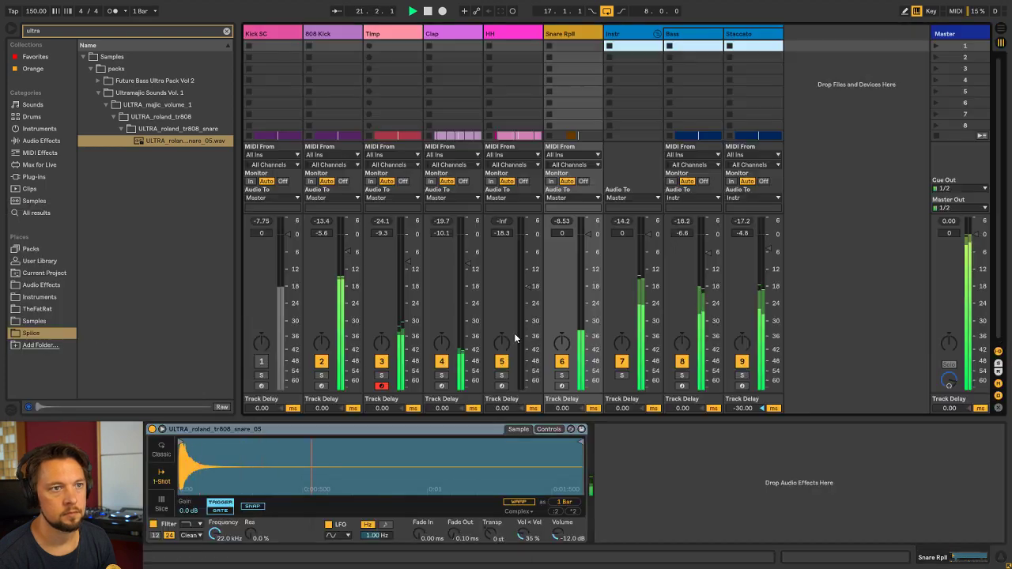
pyautogui.press('Tab')
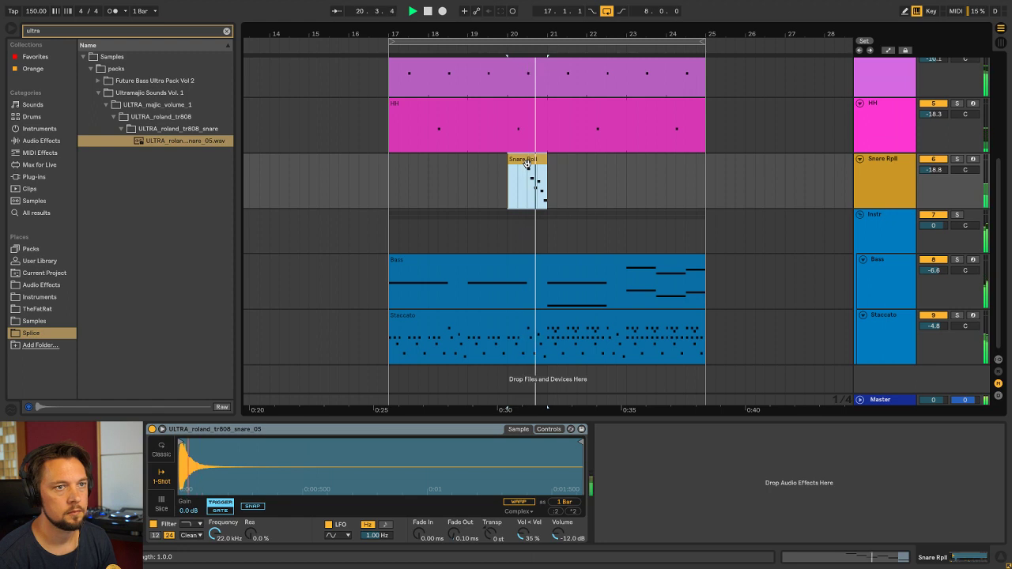
pyautogui.press('space')
# Correct the name of the "Snare Rpll" track to "Snare Roll"
pyautogui.click(903, 161)
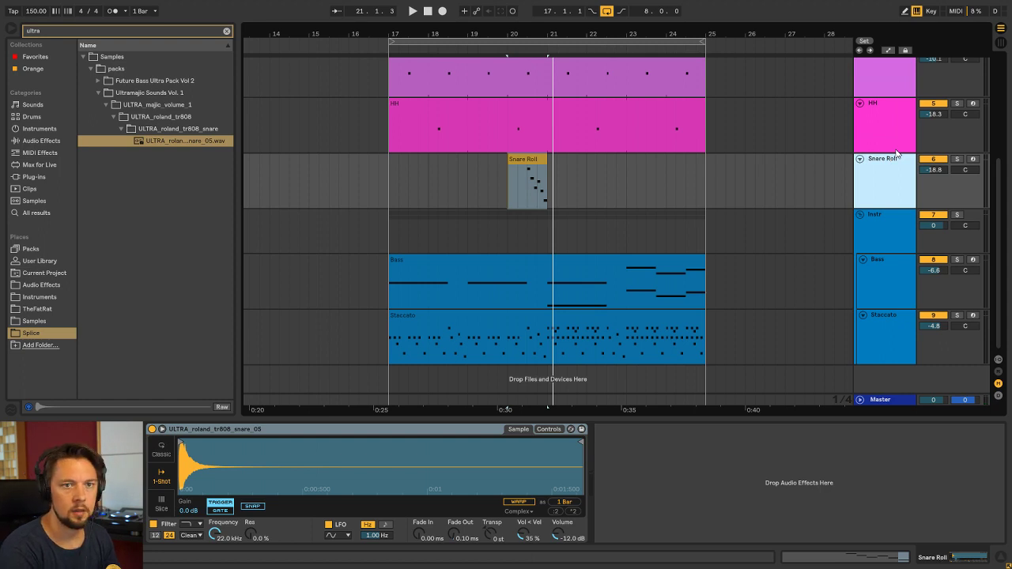
pyautogui.click(528, 178)
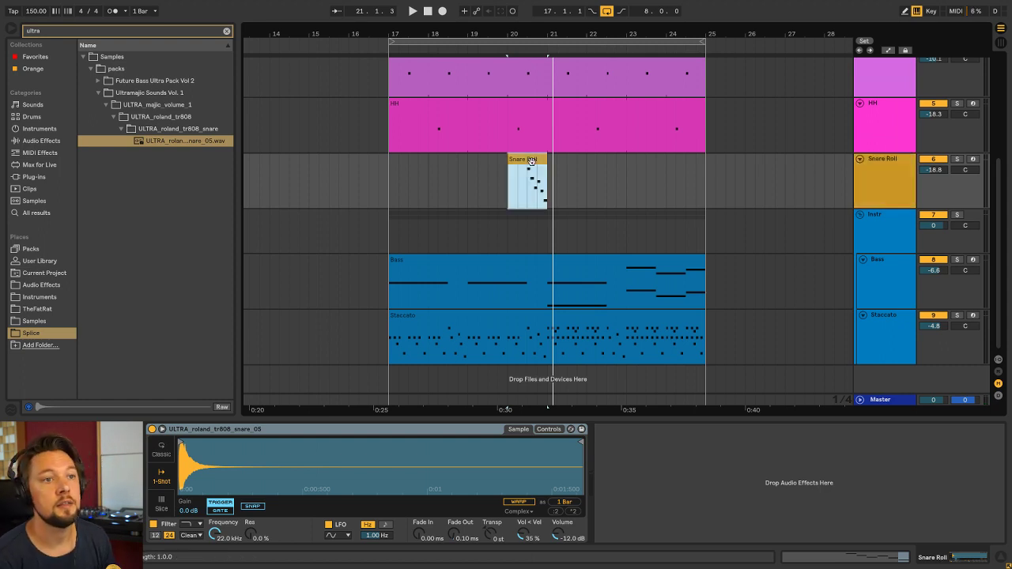
pyautogui.click(821, 180)
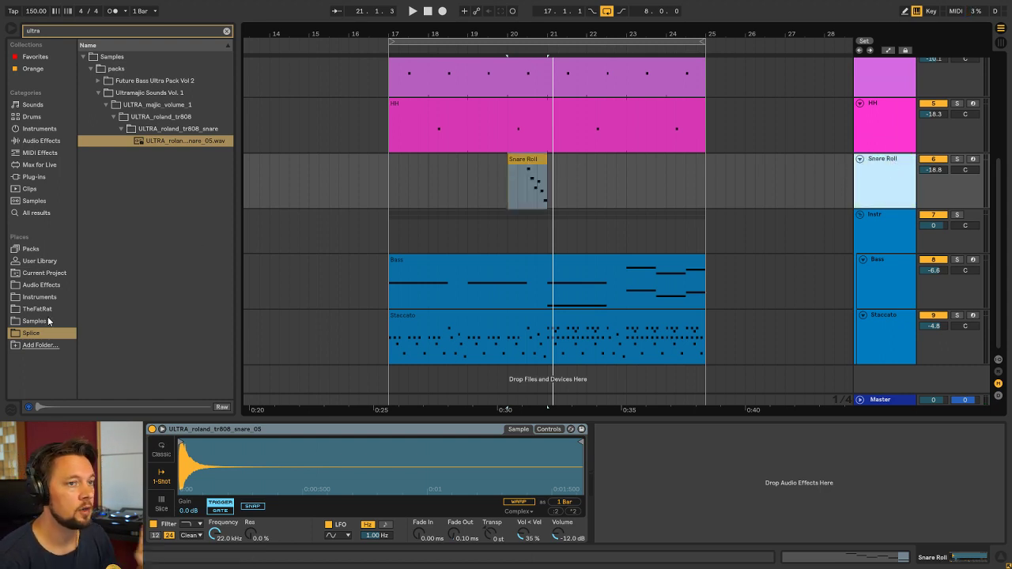
# Clear the browser search and add Auto Pan from the FX audio effects folder to the Snare Roll track
pyautogui.click(50, 300)
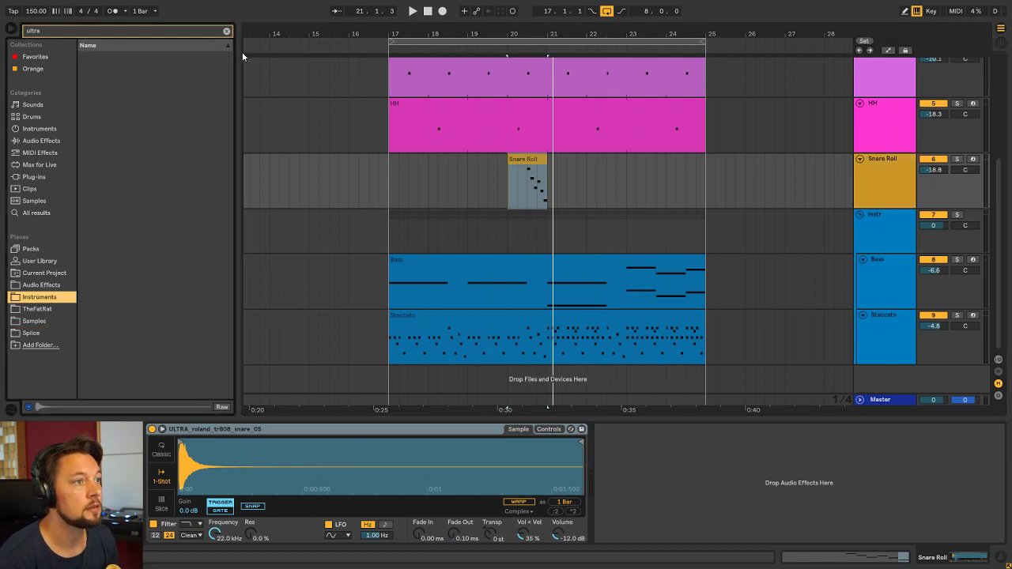
pyautogui.click(226, 30)
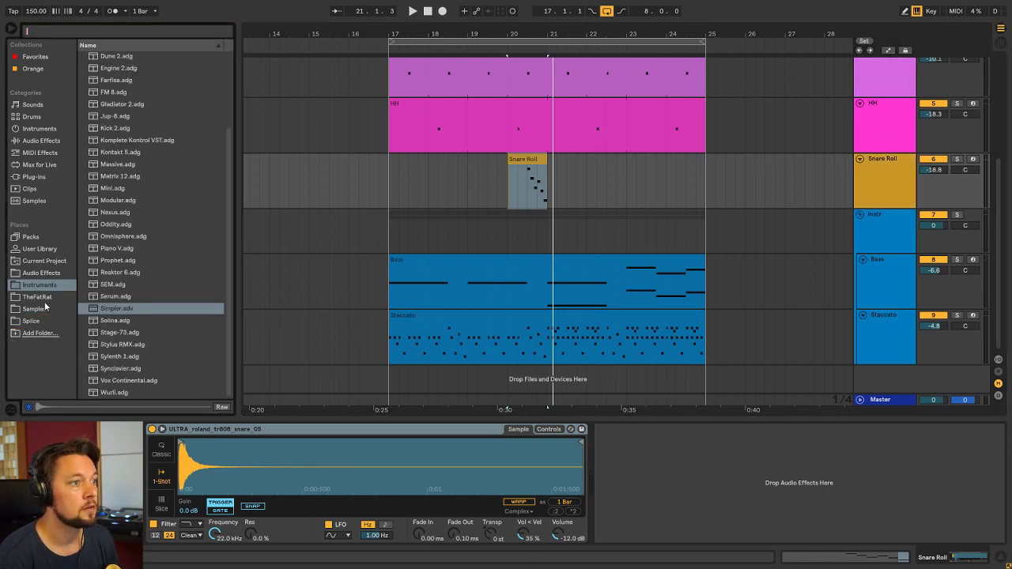
pyautogui.click(41, 272)
pyautogui.click(84, 81)
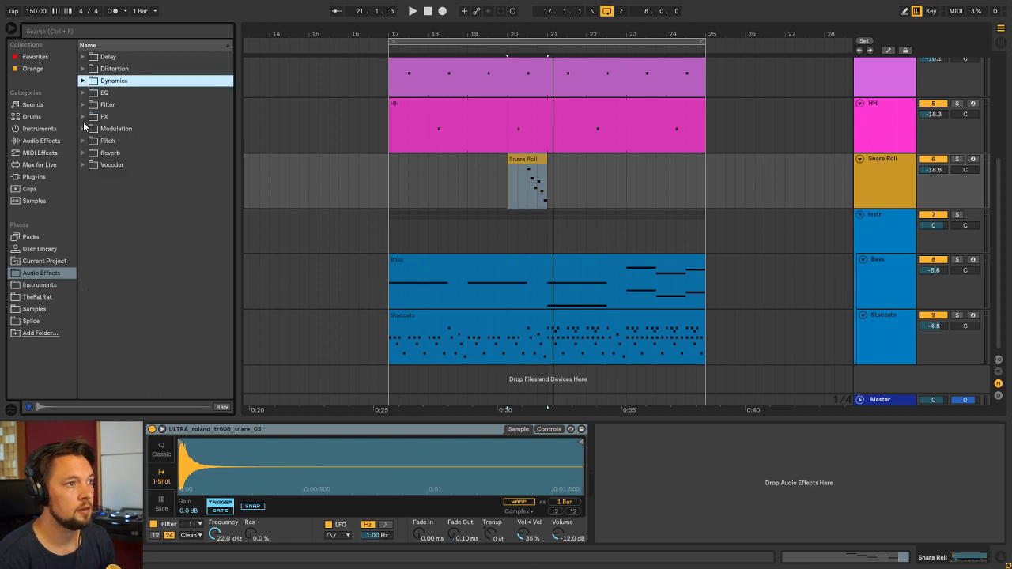
pyautogui.click(83, 117)
pyautogui.moveTo(133, 140); pyautogui.dragTo(656, 484)
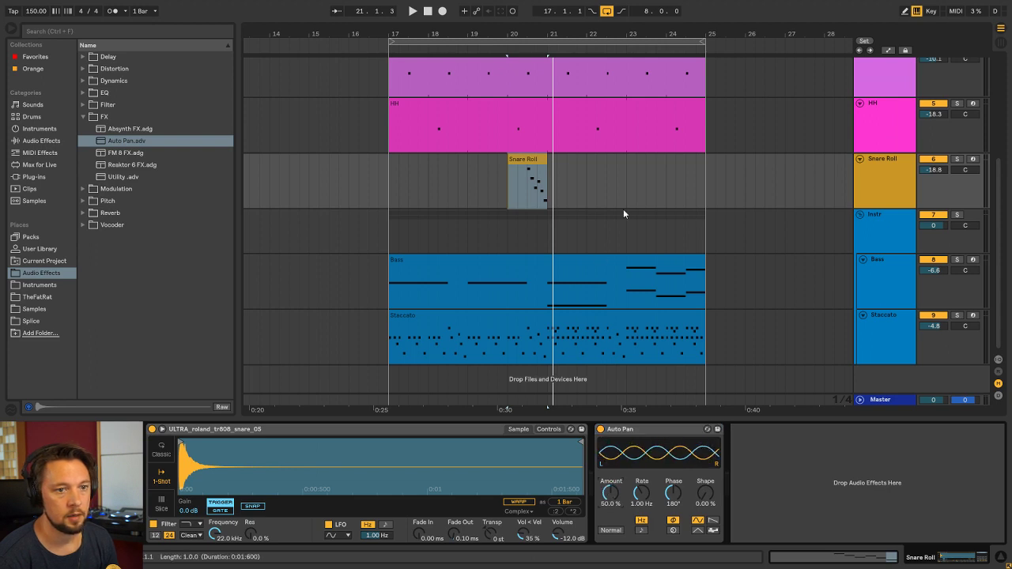
# Set the Auto Pan amount to 87.3% and its rate to 1.32 Hz while listening to the snare roll
pyautogui.press('space')
pyautogui.moveTo(610, 492)
pyautogui.mouseDown()
pyautogui.moveTo(610, 461)
pyautogui.moveTo(642, 489)
pyautogui.moveTo(642, 478)
pyautogui.moveTo(611, 491)
pyautogui.mouseUp()
pyautogui.press('space')
pyautogui.press('space')
pyautogui.press('space')
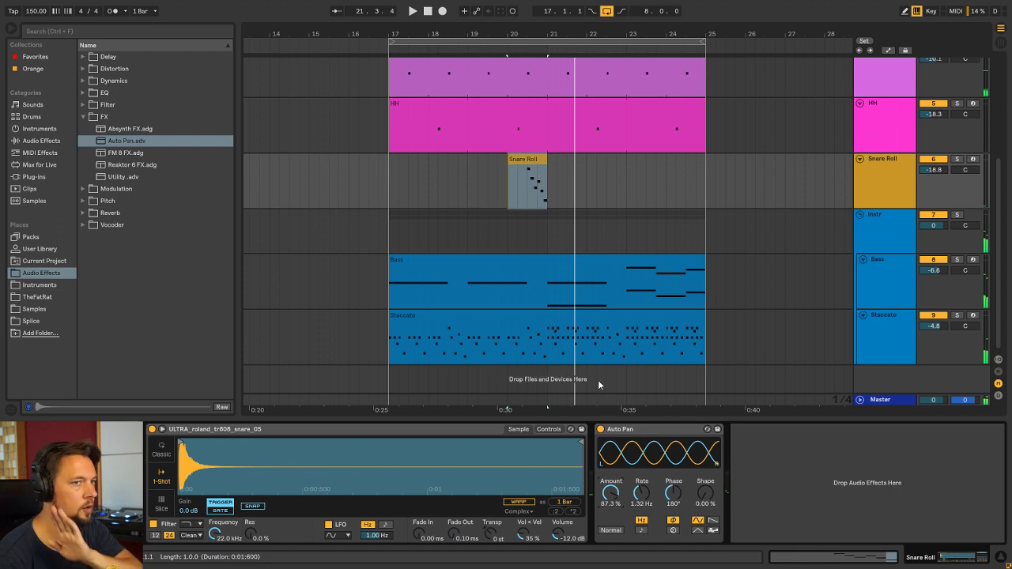
# Play the loop from bar 17 and fold all the percussion tracks except Snare Roll
pyautogui.click(391, 170)
pyautogui.press('space')
pyautogui.click(874, 168)
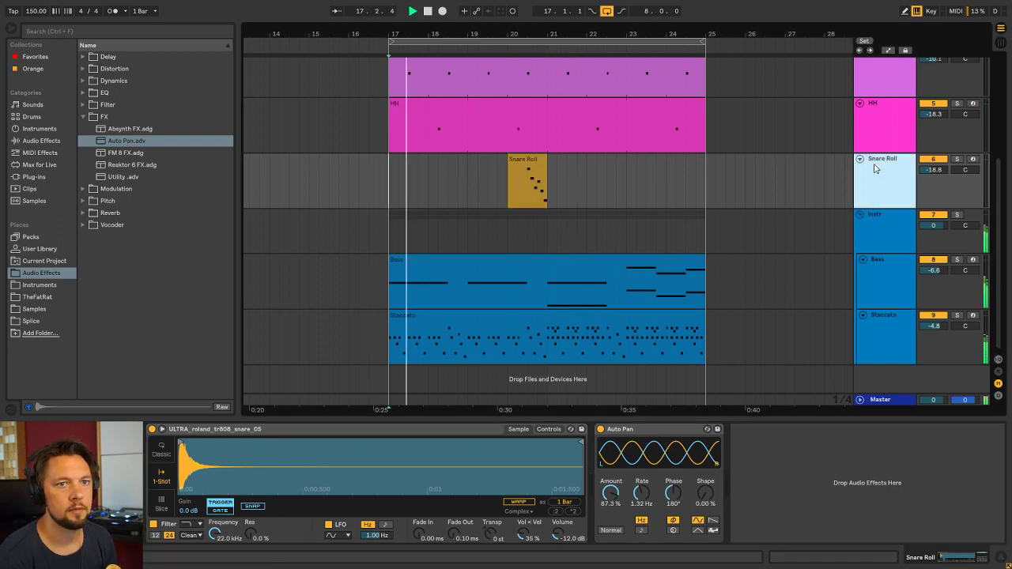
pyautogui.keyDown('alt'); pyautogui.click(860, 159); pyautogui.keyUp('alt')
pyautogui.click(859, 135)
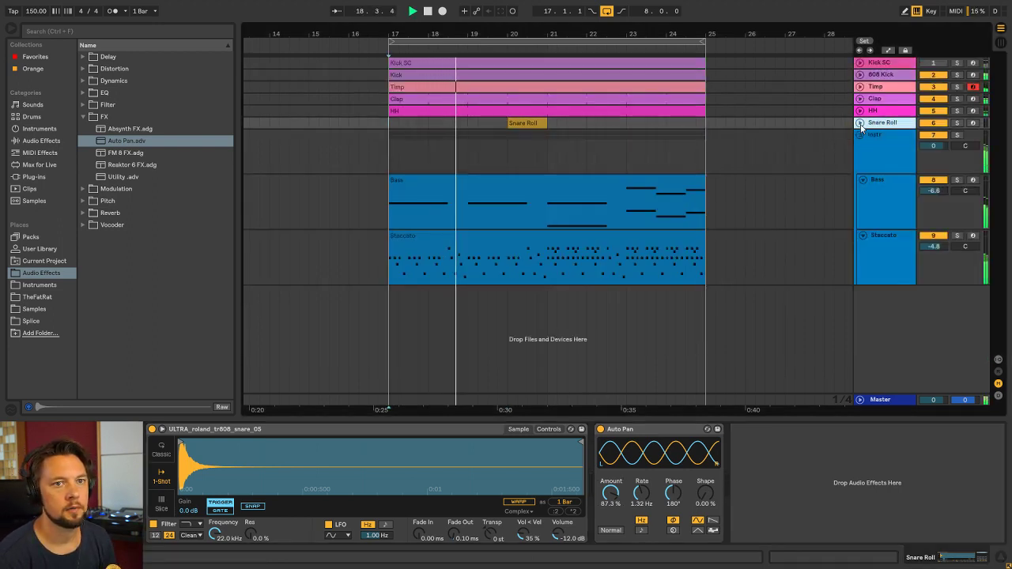
pyautogui.click(859, 123)
# Raise the Snare Roll track's volume to -18.2 dB in the mixer
pyautogui.click(529, 133)
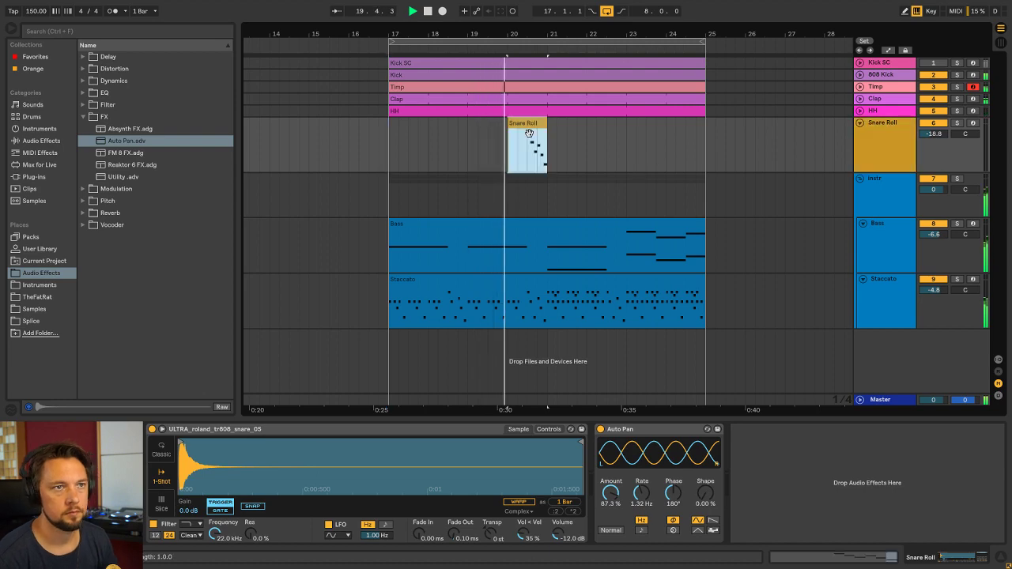
pyautogui.press('Tab')
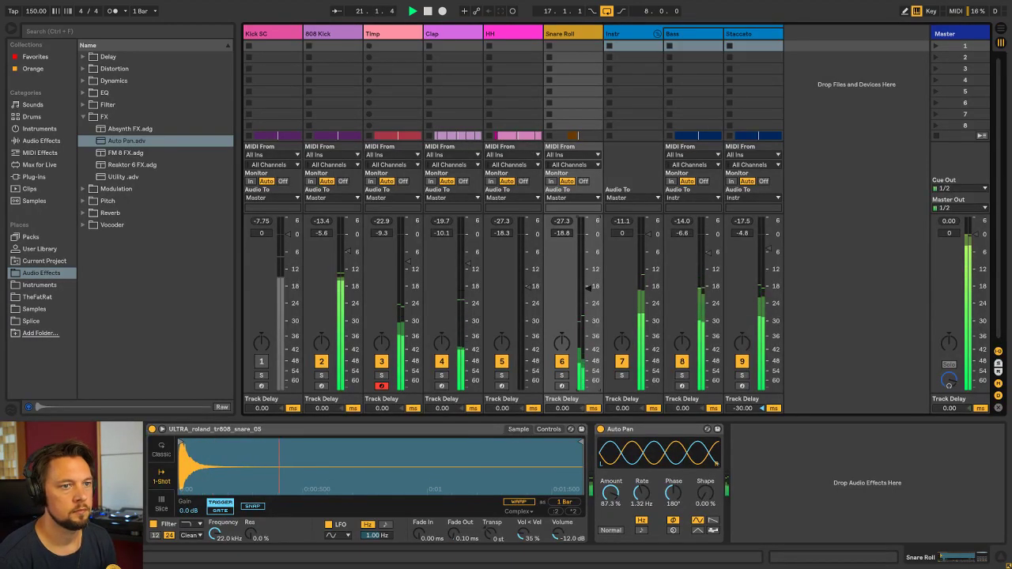
pyautogui.press('Tab')
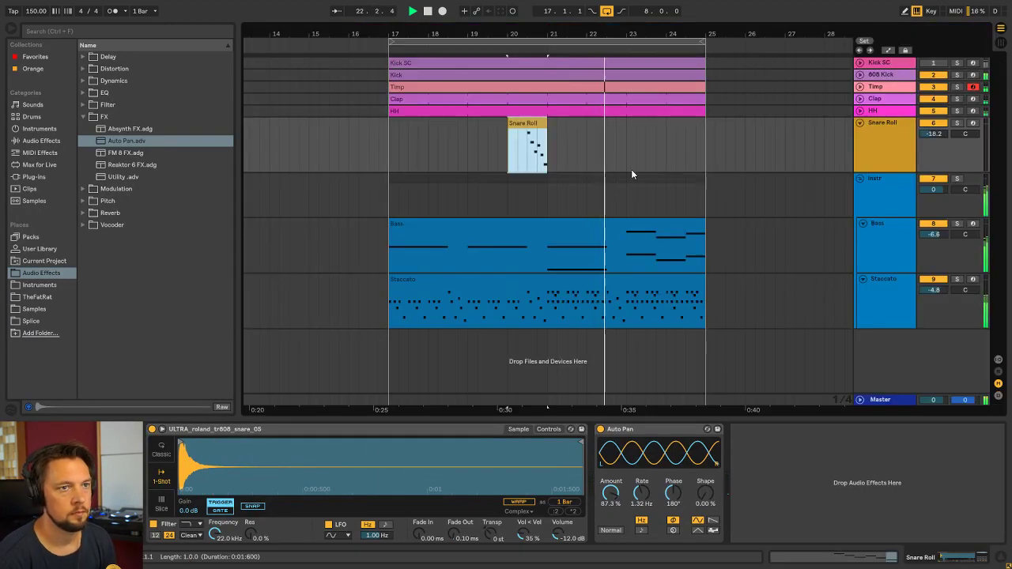
# Listen to the end of the loop from bar 23
pyautogui.click(627, 147)
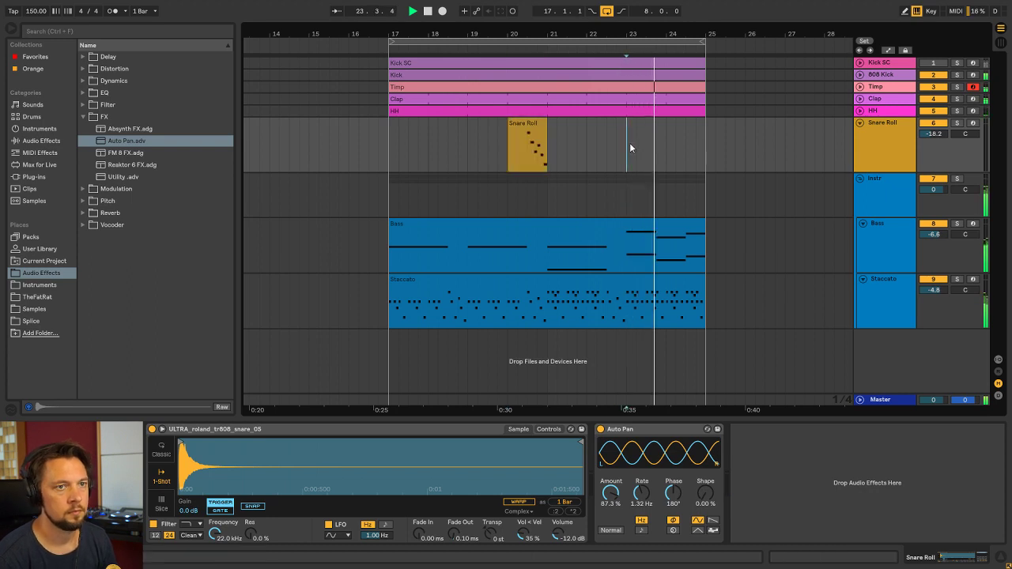
pyautogui.moveTo(635, 28); pyautogui.dragTo(484, 29)
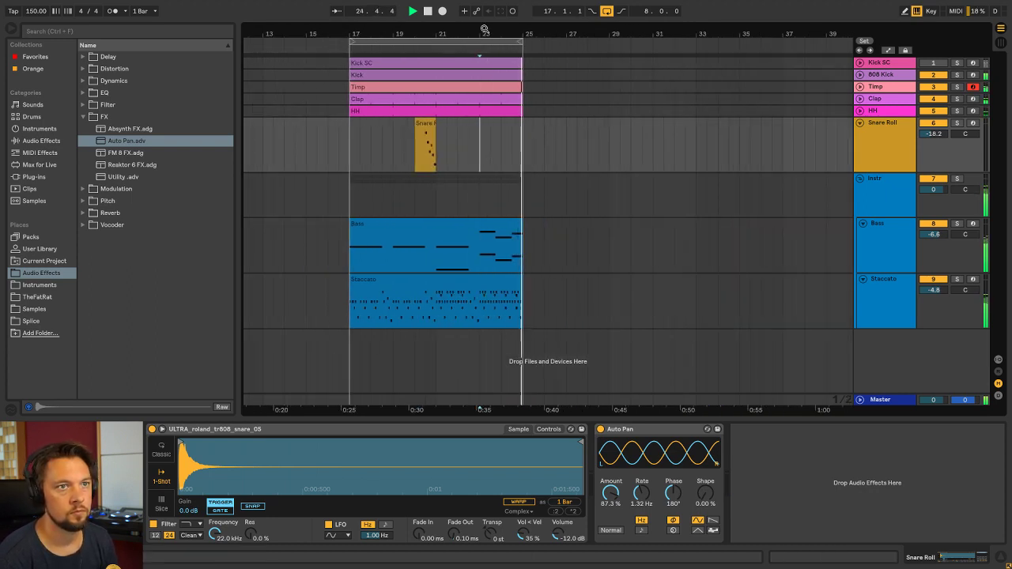
pyautogui.click(892, 280)
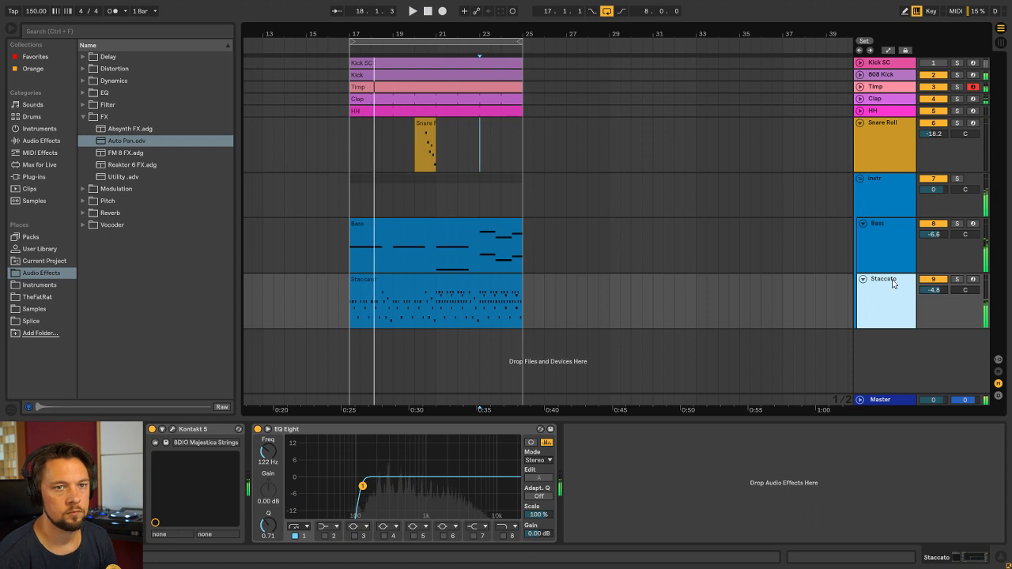
pyautogui.click(479, 156)
pyautogui.press('space')
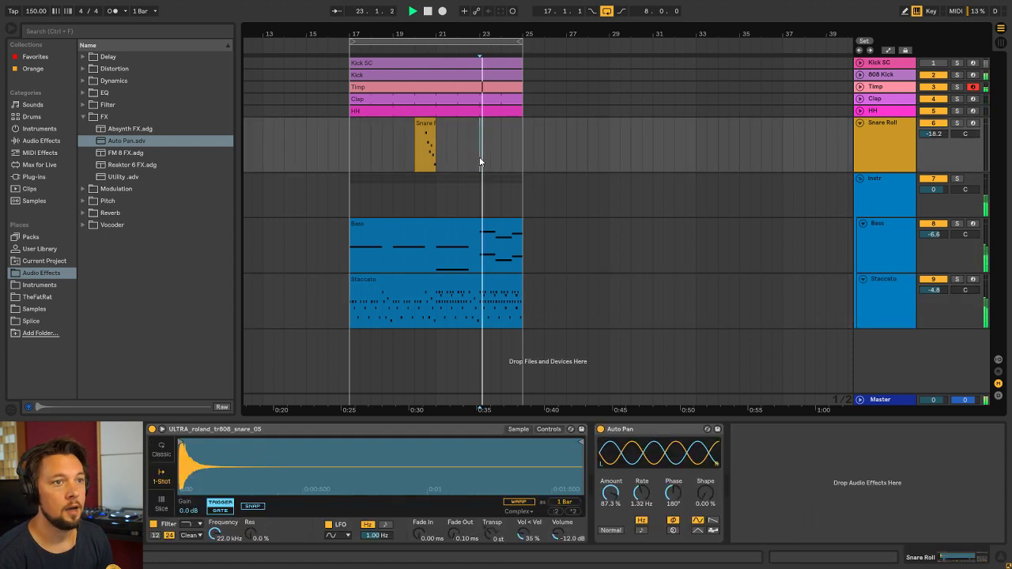
# Insert a new MIDI track below Staccato and name it "Violin"
pyautogui.click(884, 282)
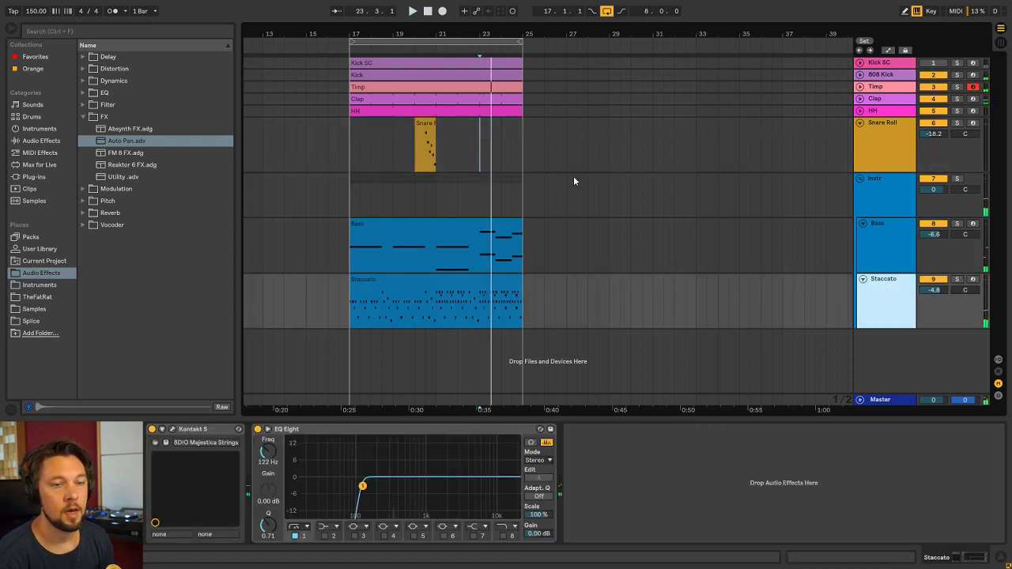
pyautogui.hotkey('ctrl', 'shift', 't')
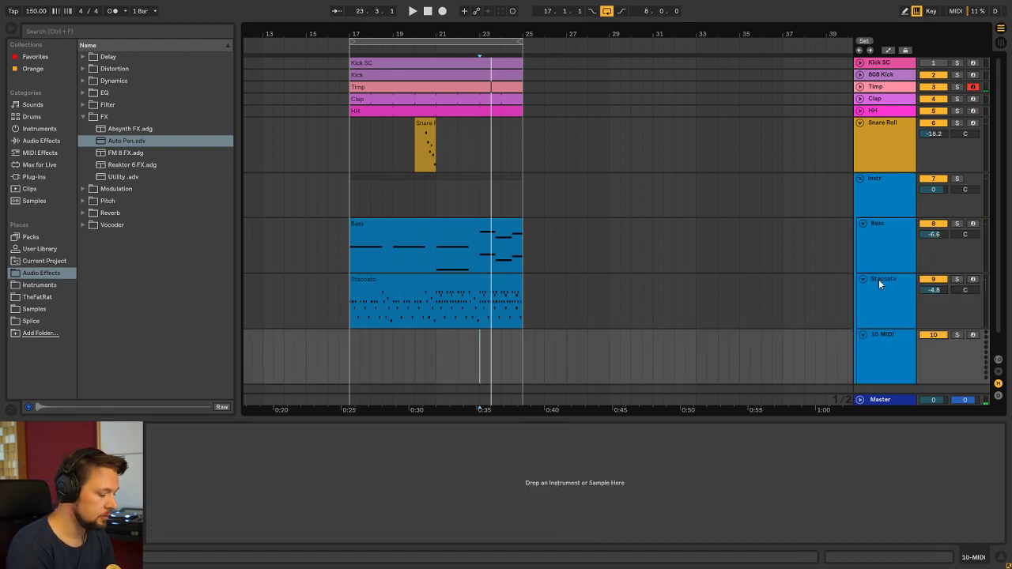
pyautogui.hotkey('ctrl', 'r')
pyautogui.press('BackSpace')
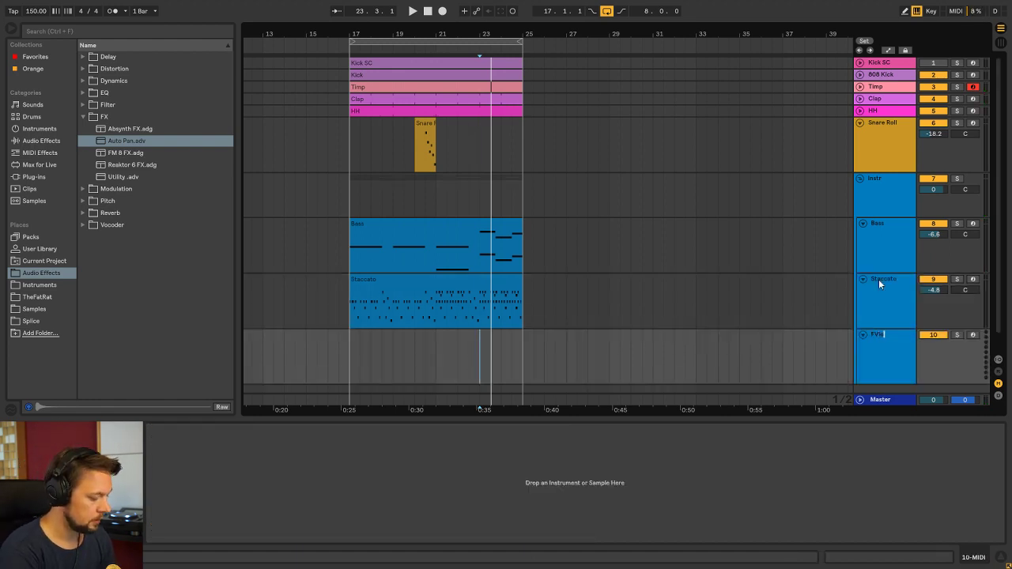
pyautogui.write('Violin')
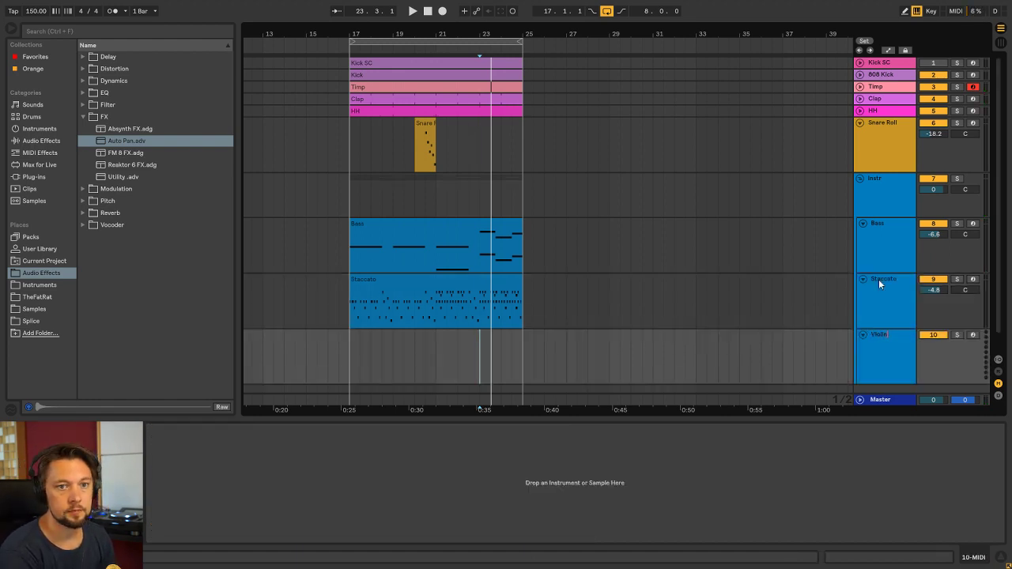
pyautogui.press('Return')
# Load the Kontakt 5 instrument preset onto the Violin track
pyautogui.scroll(-1, 513, 345)
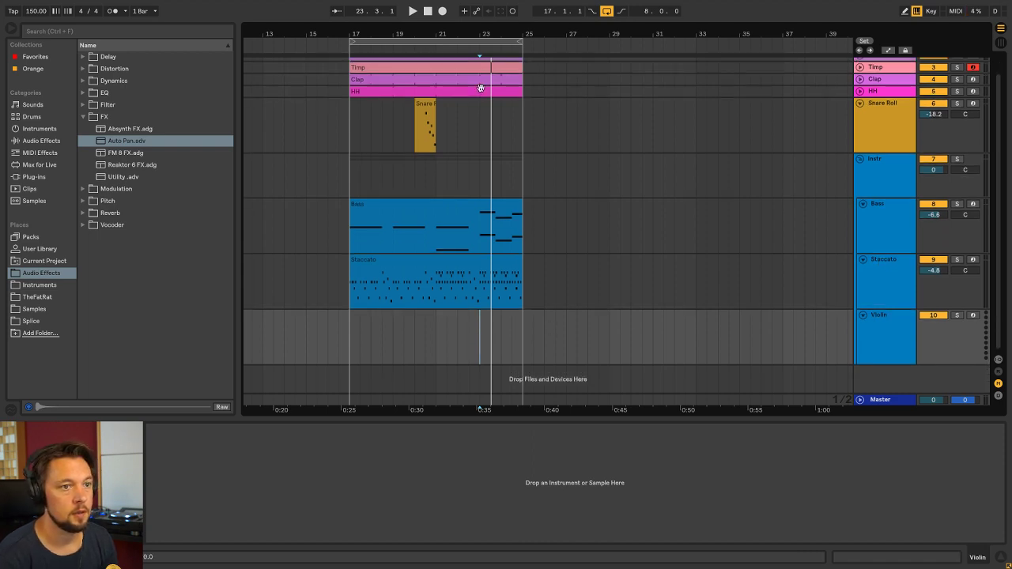
pyautogui.scroll(2, 501, 345)
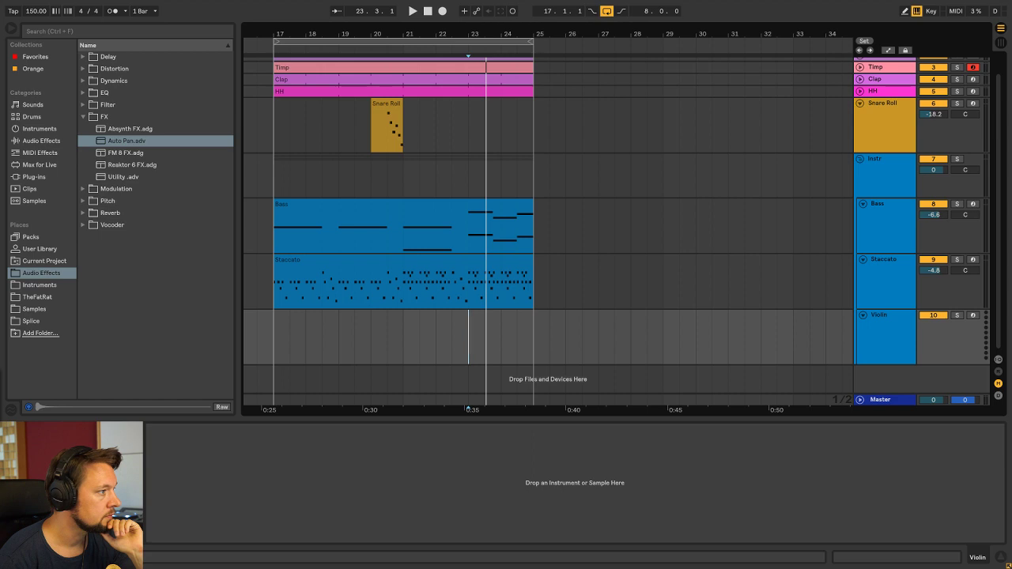
pyautogui.click(885, 348)
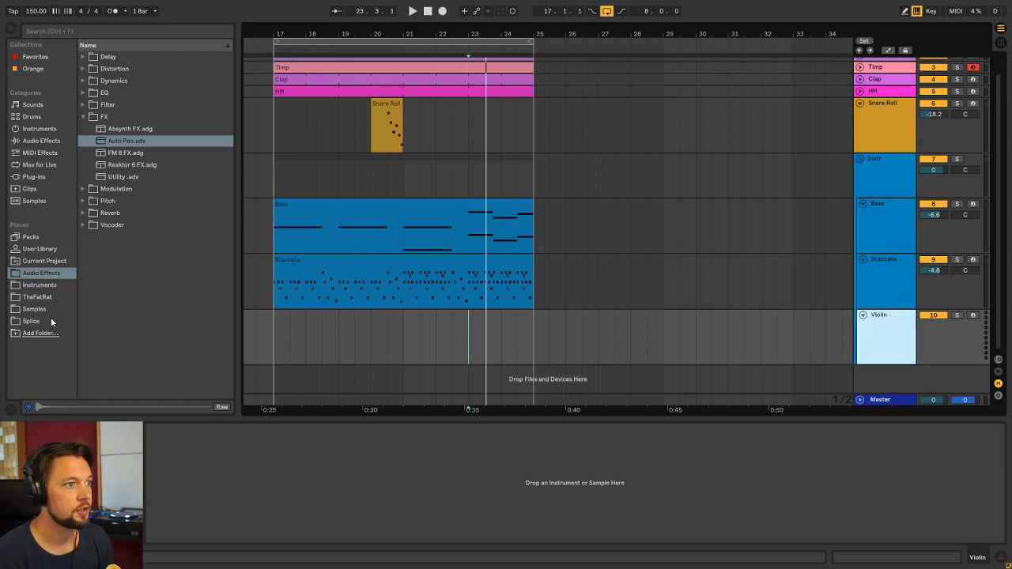
pyautogui.click(40, 285)
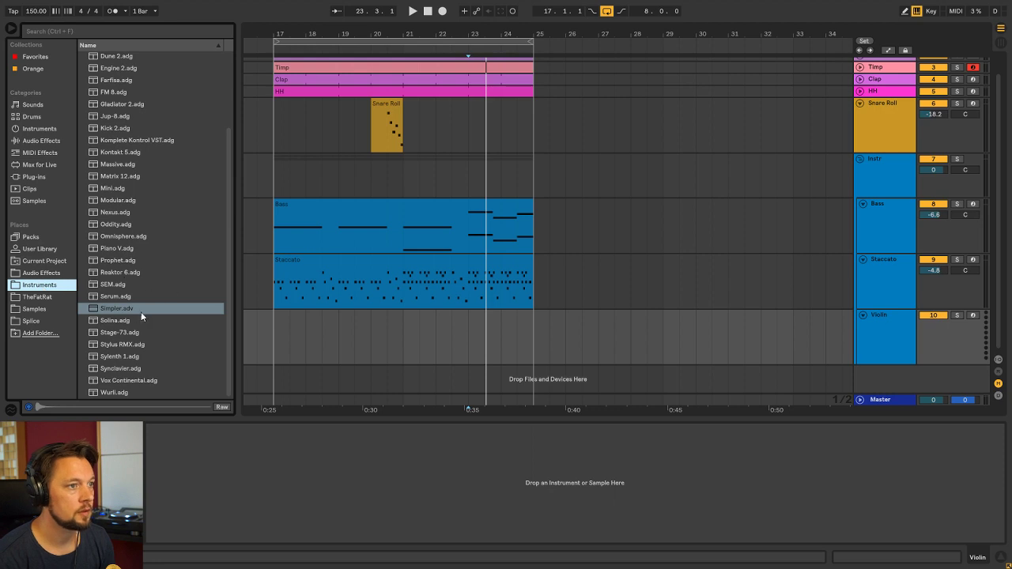
pyautogui.click(126, 173)
pyautogui.moveTo(127, 151); pyautogui.dragTo(214, 485)
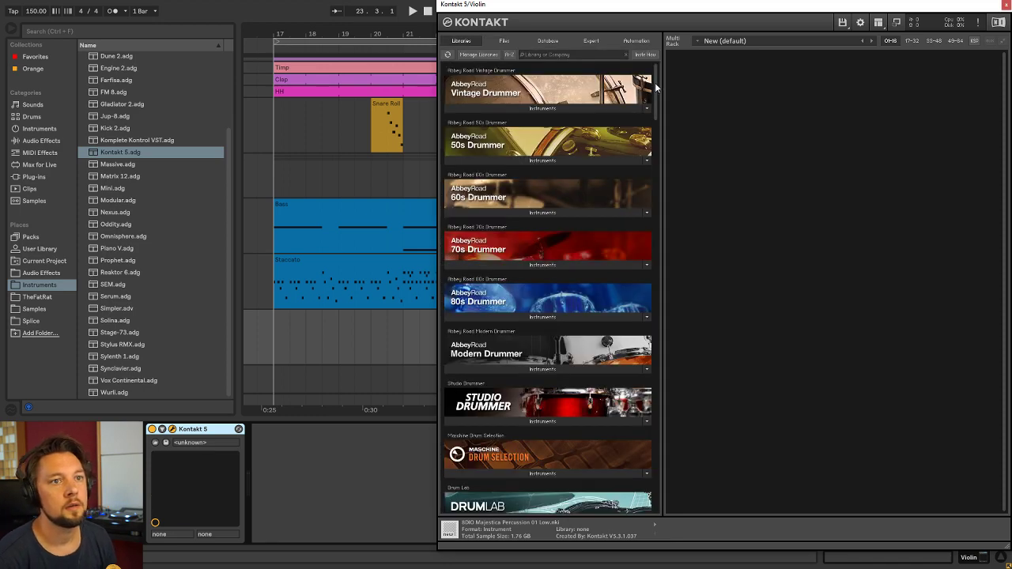
# Load "a - Violins 1 - Legato Sul G" from Spitfire Symphonic Strings' Legato techniques into Kontakt and close its window
pyautogui.moveTo(656, 89); pyautogui.dragTo(663, 271)
pyautogui.click(566, 275)
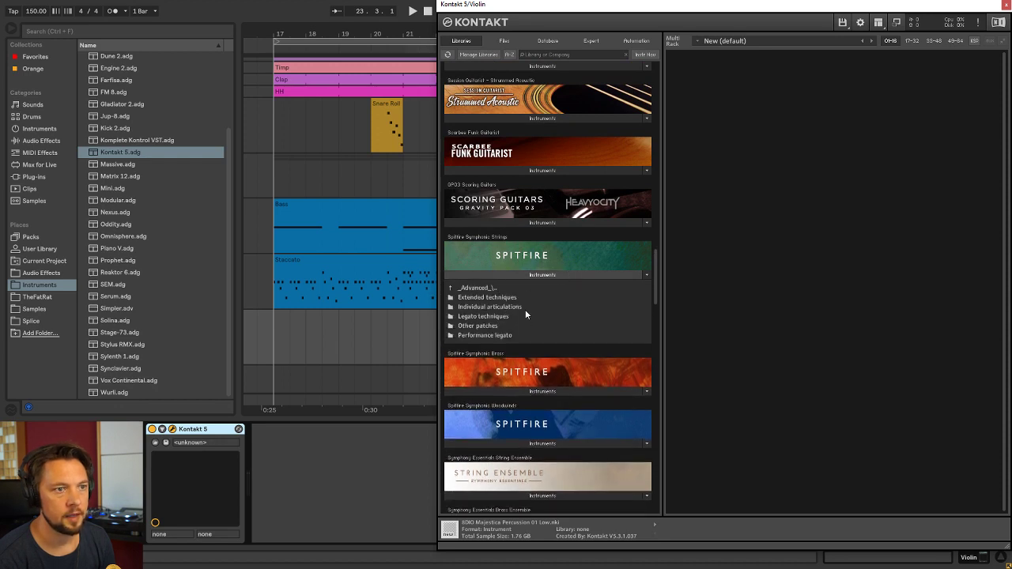
pyautogui.click(500, 316)
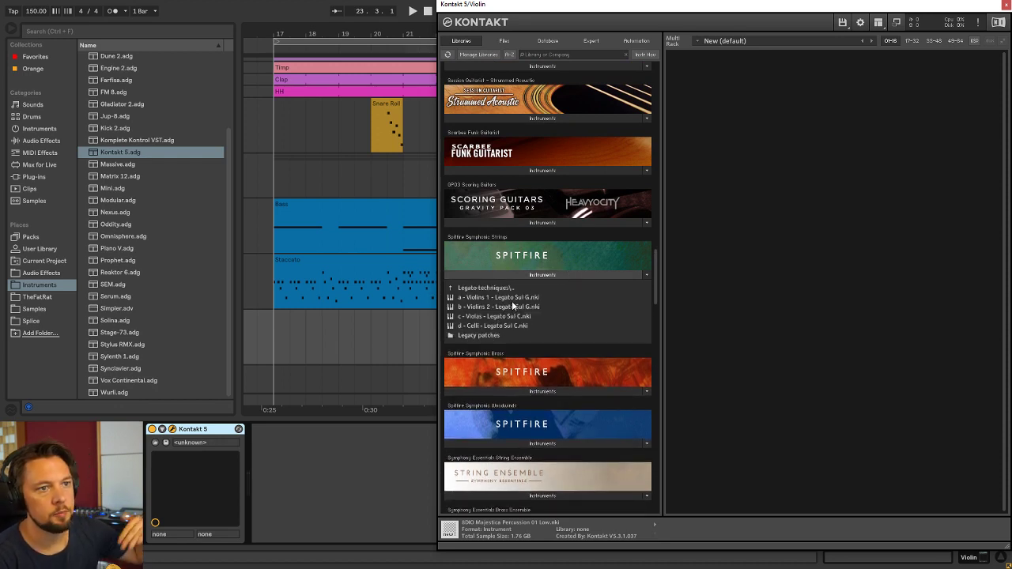
pyautogui.moveTo(518, 297); pyautogui.dragTo(755, 209)
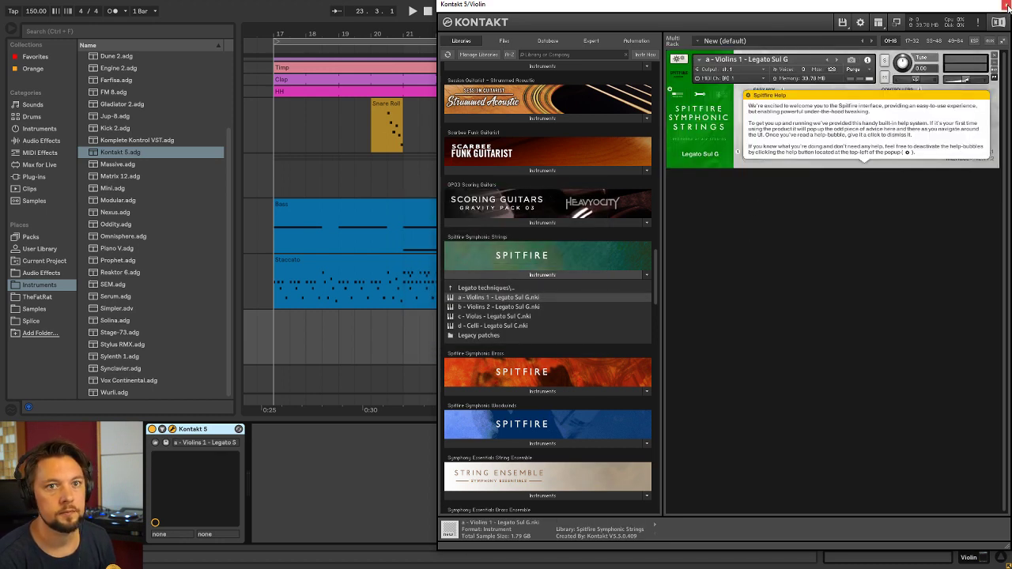
pyautogui.click(1005, 6)
# Create a two-bar MIDI clip from bar 23 to bar 25 on the Violin track and name it "Violin"
pyautogui.click(470, 342)
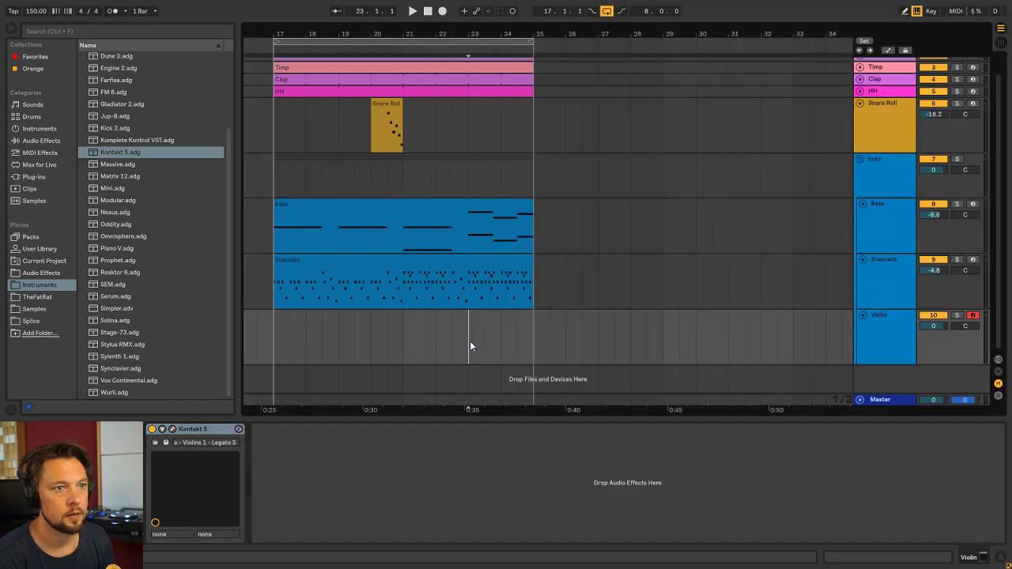
pyautogui.moveTo(469, 340); pyautogui.dragTo(534, 339)
pyautogui.hotkey('ctrl', 'shift', 'm')
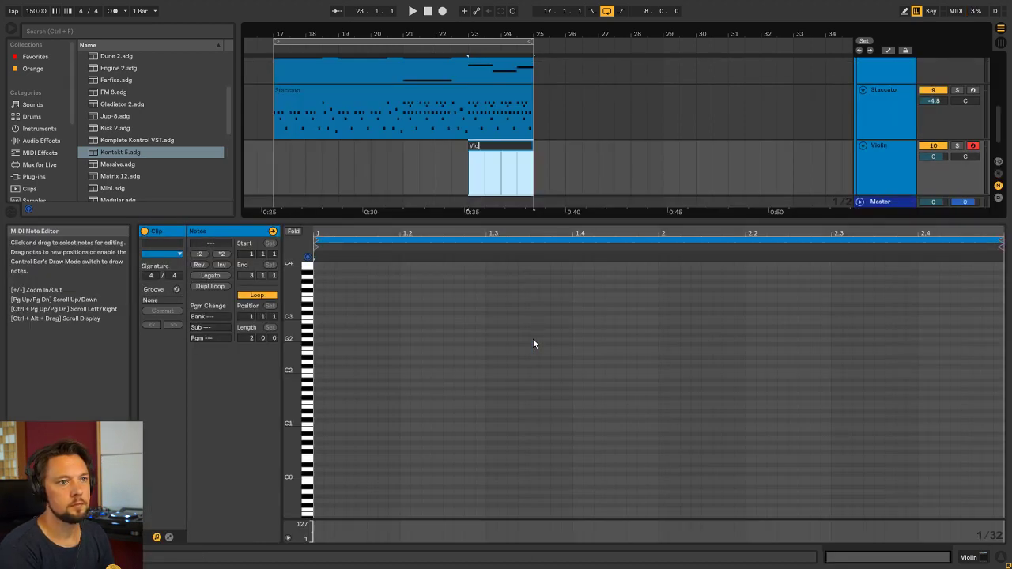
pyautogui.press('Return')
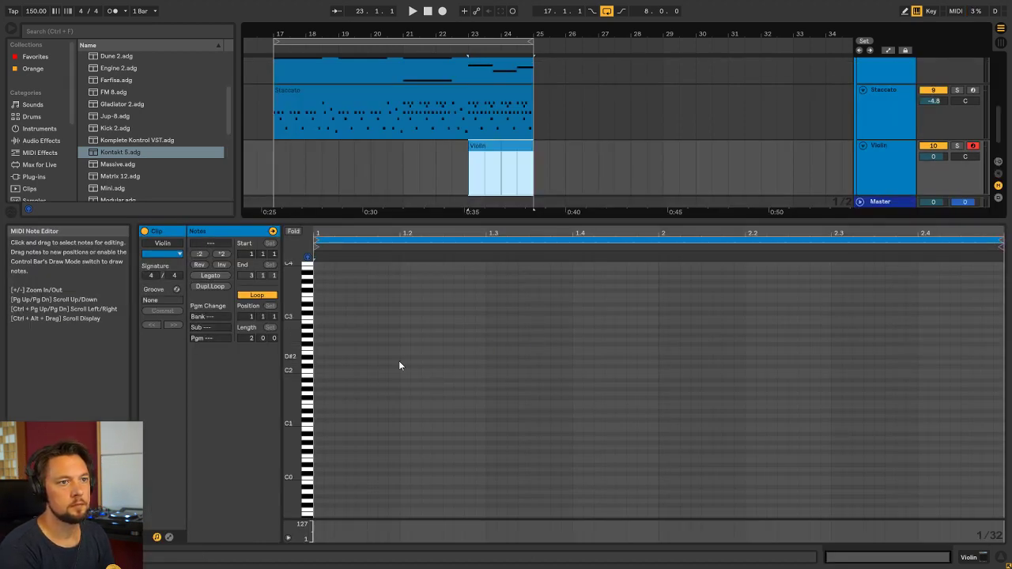
# Audition a few notes of the Violin track's Legato Sul G patch and dismiss the Spitfire Help message in Kontakt
pyautogui.click(308, 329)
pyautogui.moveTo(308, 329); pyautogui.dragTo(308, 357)
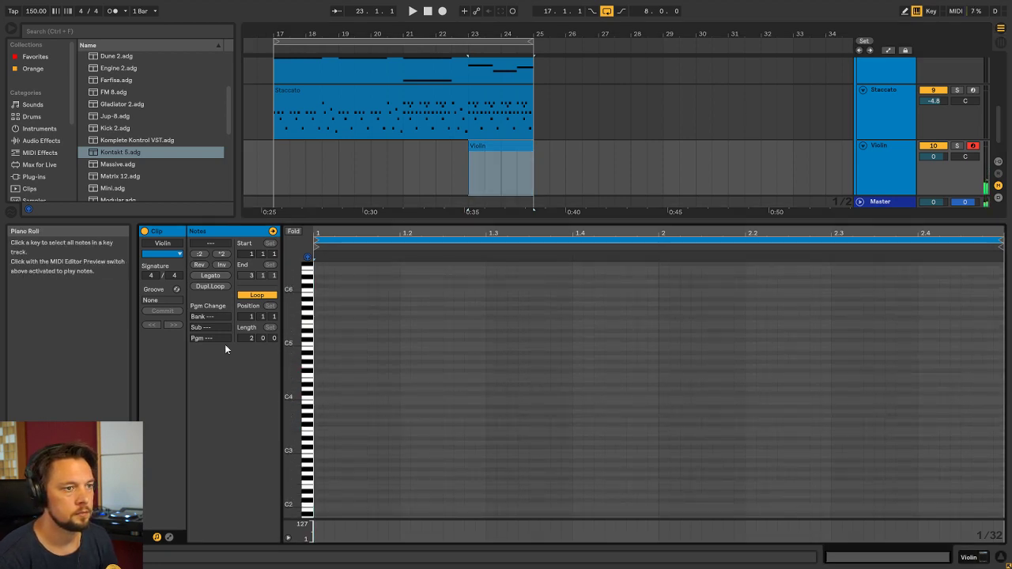
pyautogui.hotkey('shift', 'Tab')
pyautogui.click(172, 429)
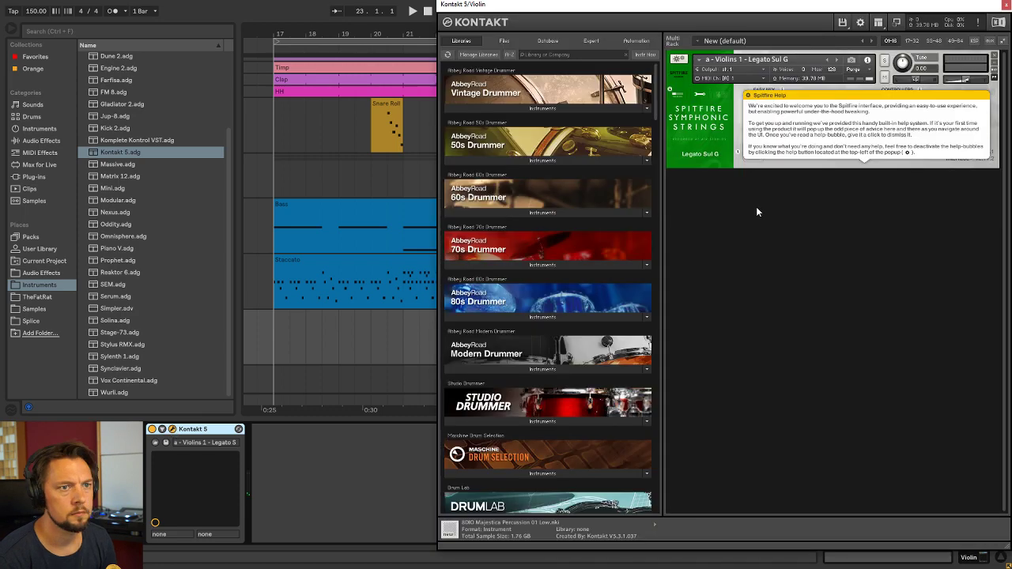
pyautogui.click(834, 110)
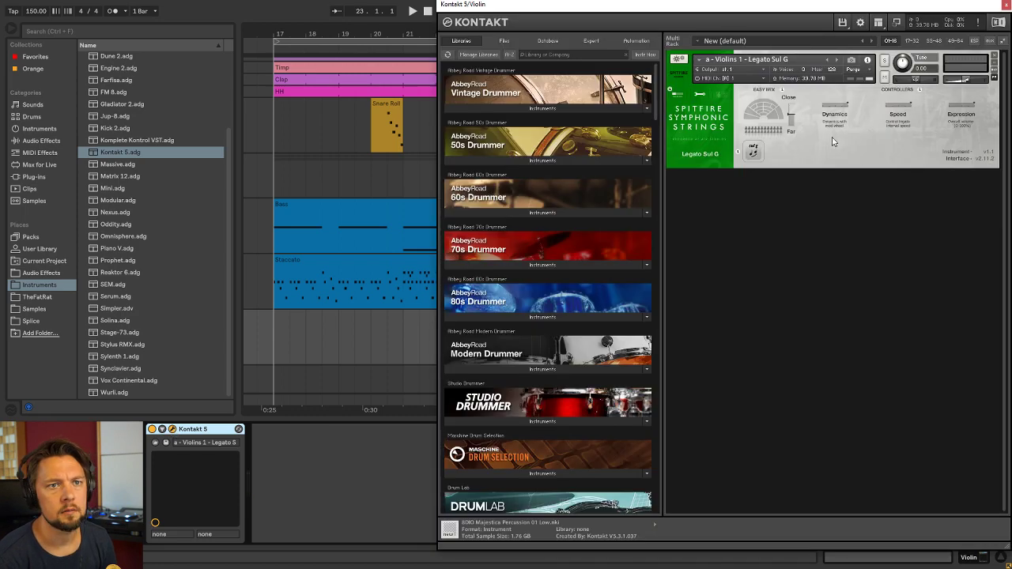
pyautogui.click(1005, 4)
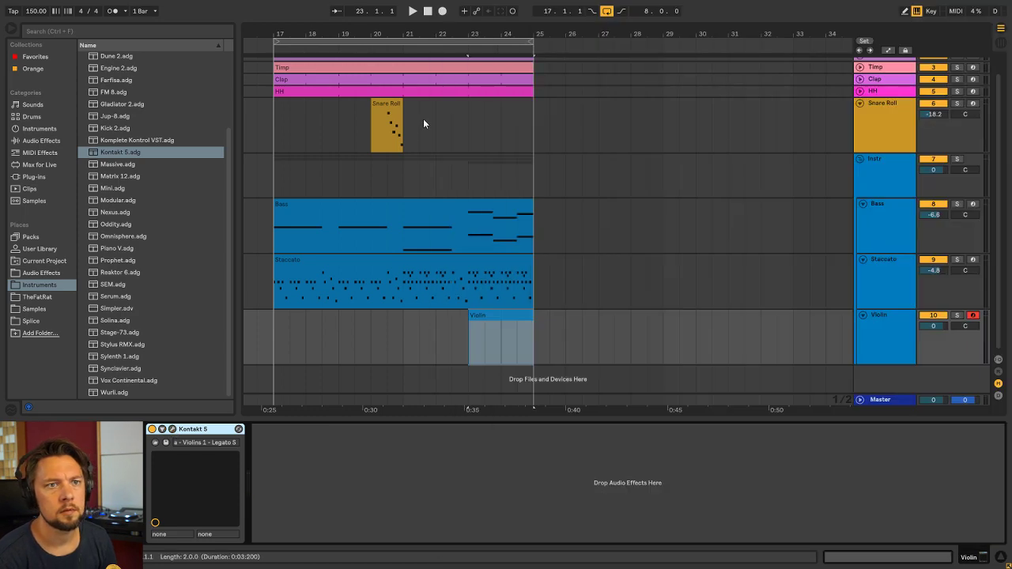
# Audition the Legato Sul G patch across the piano roll's note range and recheck its settings in Kontakt
pyautogui.click(512, 315)
pyautogui.doubleClick(512, 315)
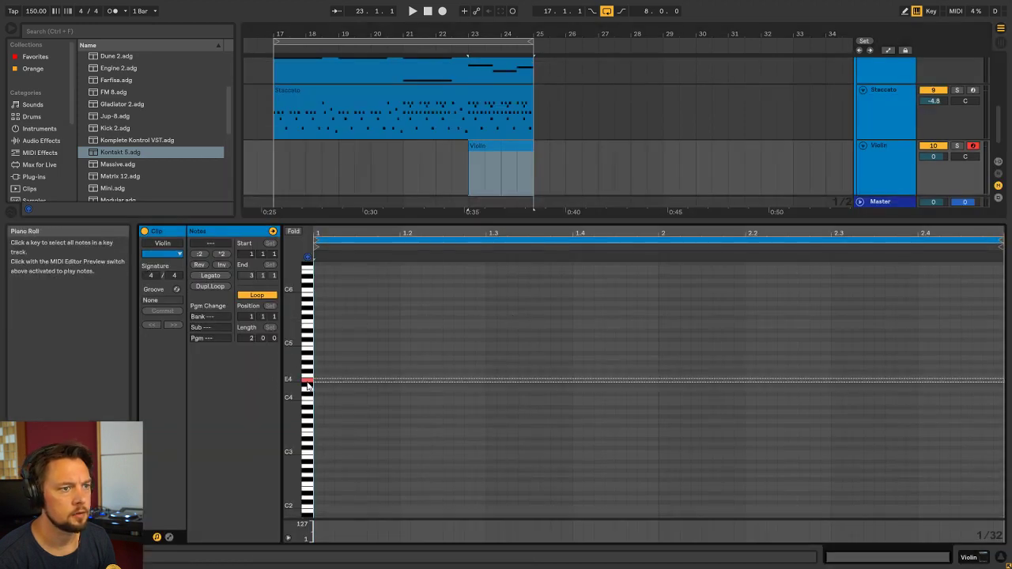
pyautogui.moveTo(311, 374); pyautogui.dragTo(306, 405)
pyautogui.hotkey('shift', 'Tab')
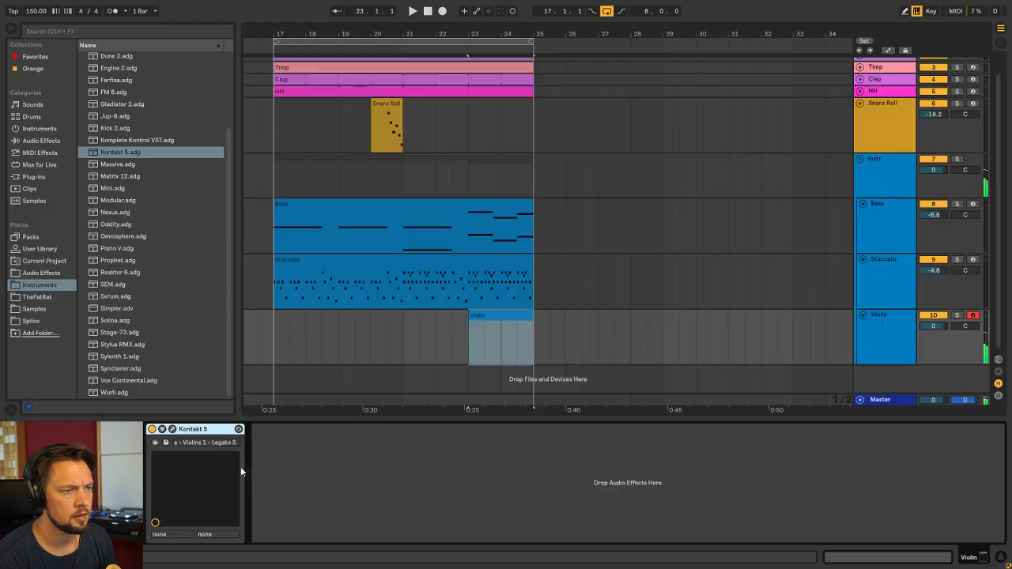
pyautogui.click(172, 430)
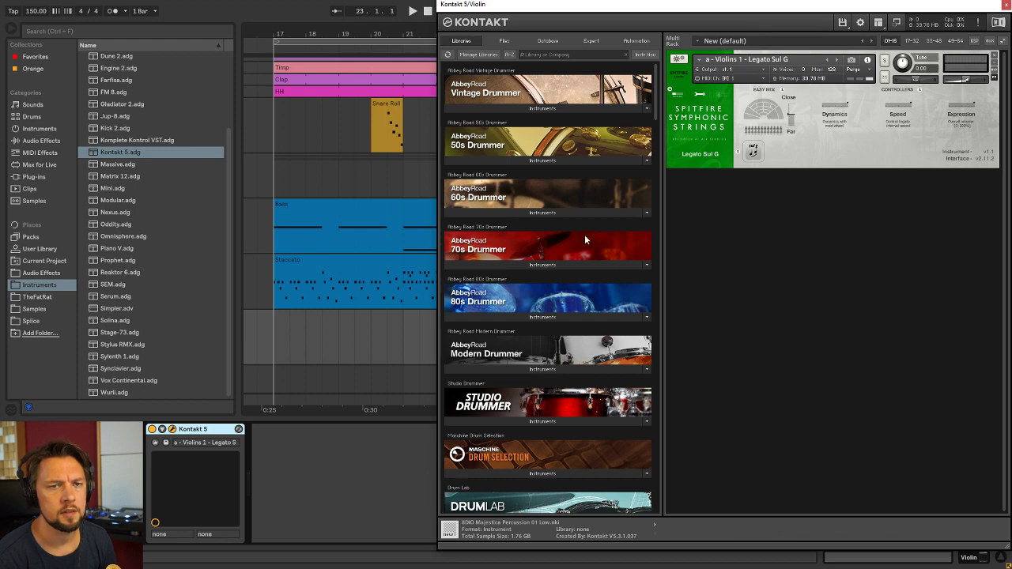
pyautogui.click(1008, 12)
pyautogui.doubleClick(497, 320)
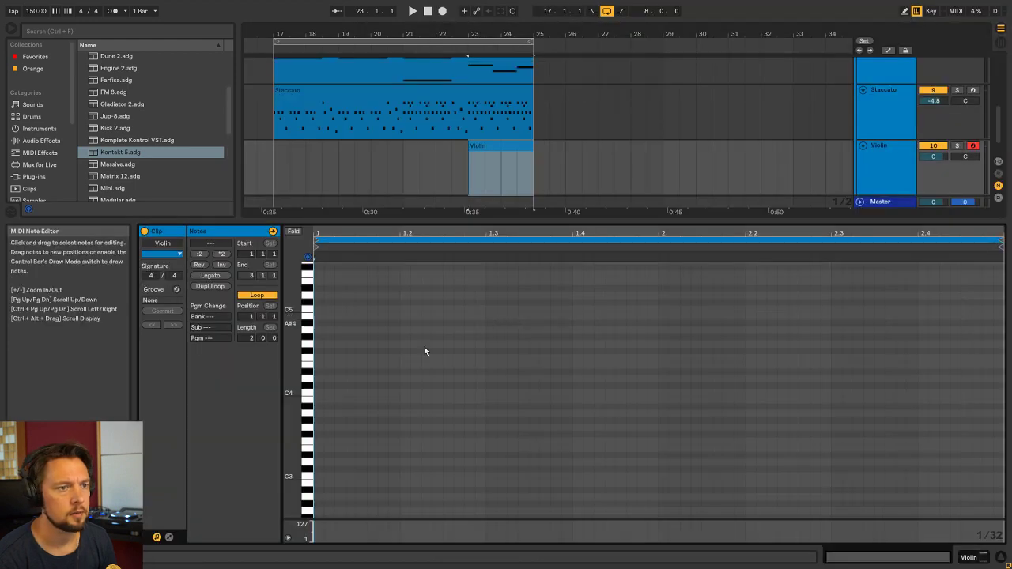
pyautogui.click(909, 160)
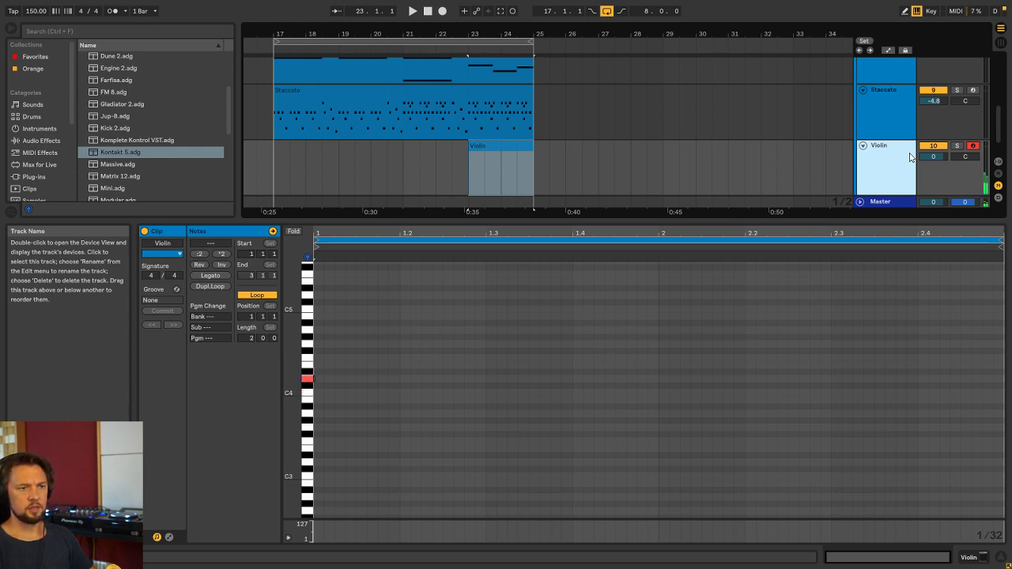
pyautogui.hotkey('shift', 'Tab')
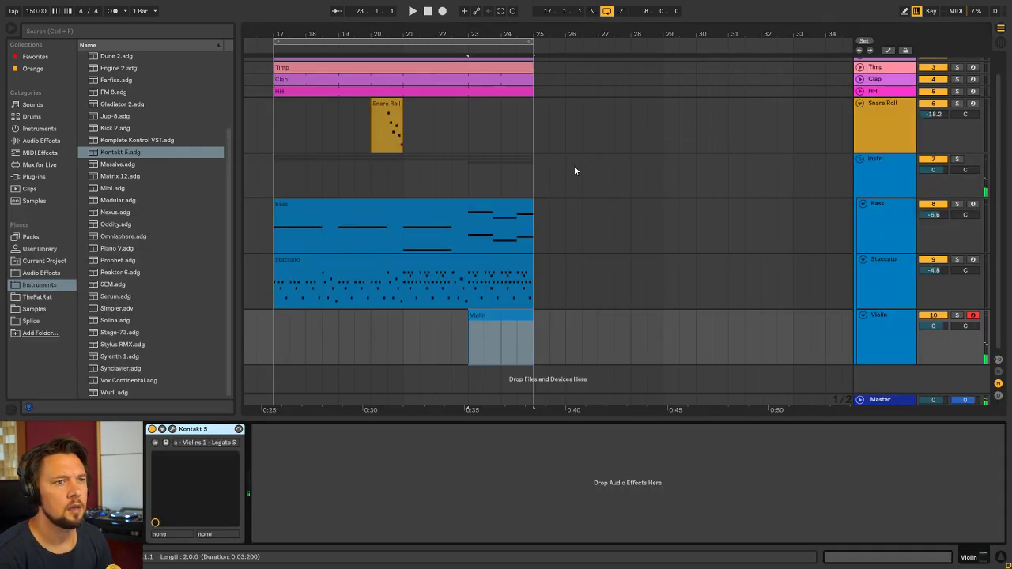
# Browse Spitfire Symphonic Strings in the Violin track's Kontakt library and open the Performance legato folder under _Advanced_
pyautogui.click(172, 429)
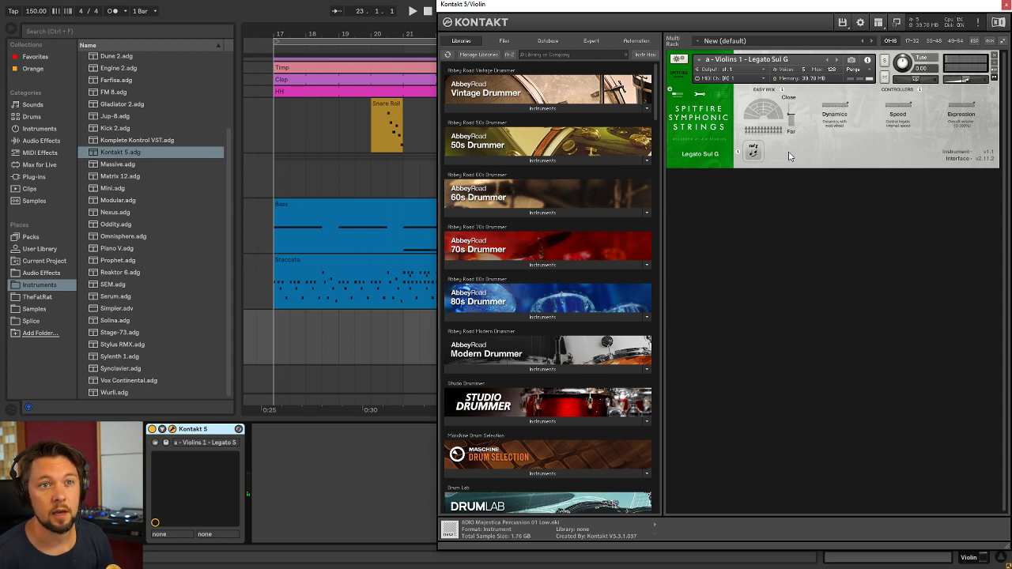
pyautogui.moveTo(655, 4); pyautogui.dragTo(359, 4)
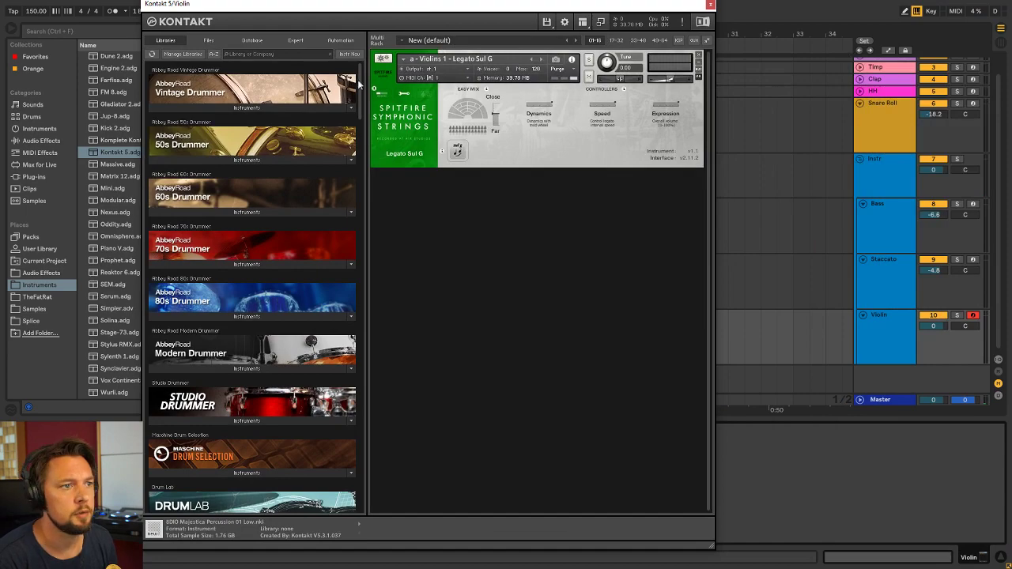
pyautogui.moveTo(361, 82); pyautogui.dragTo(360, 274)
pyautogui.click(265, 248)
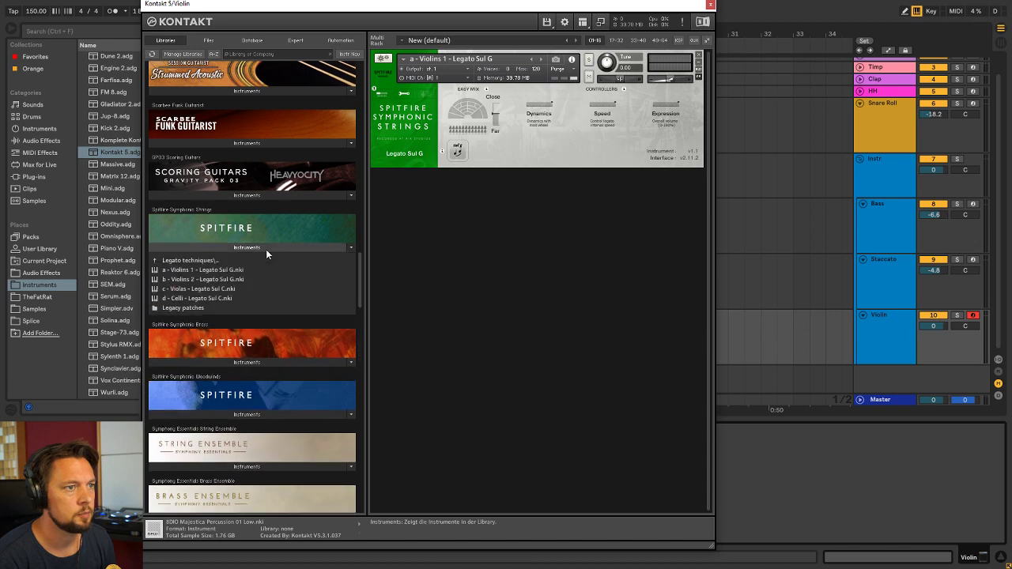
pyautogui.click(218, 261)
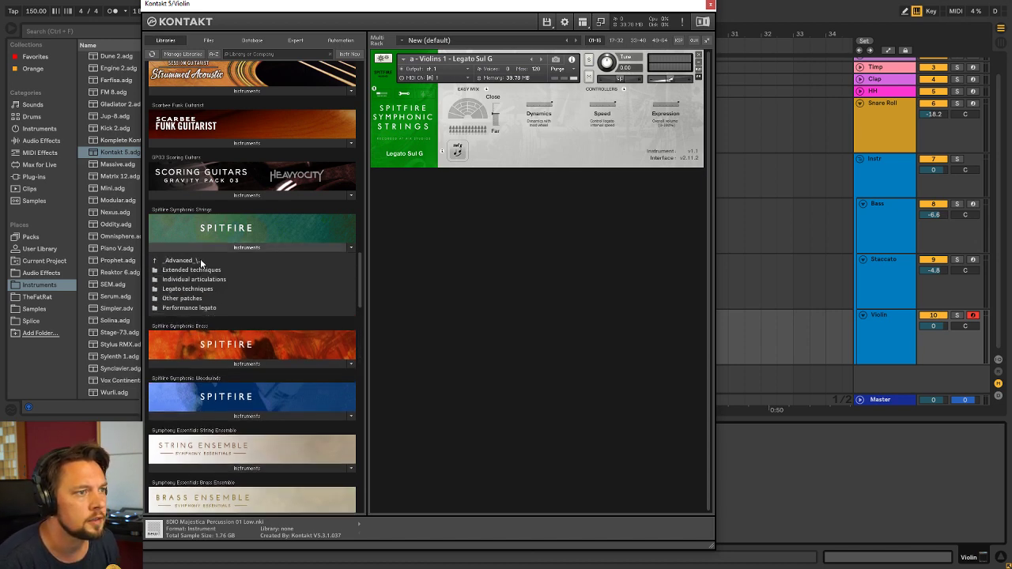
pyautogui.click(200, 261)
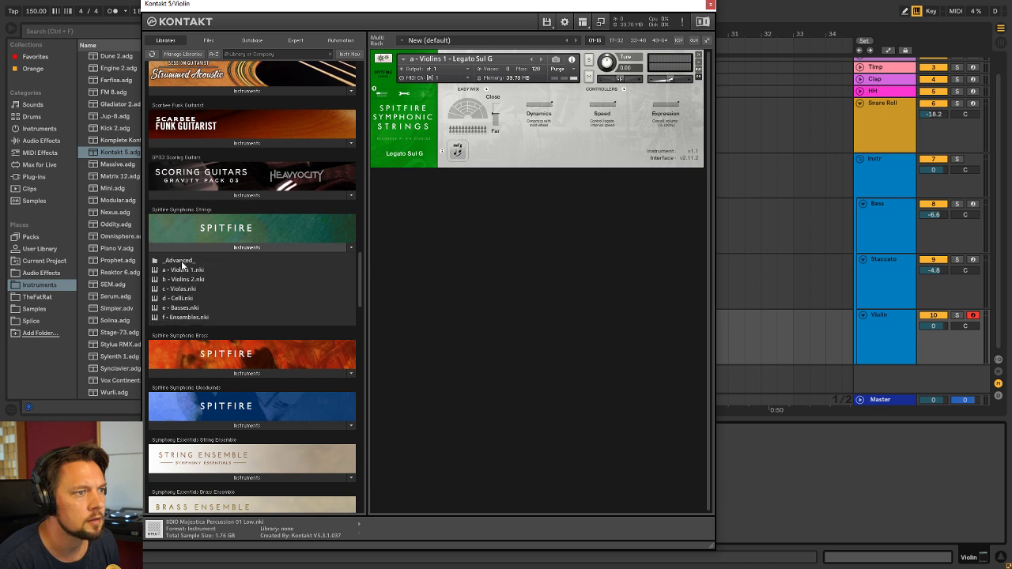
pyautogui.click(194, 261)
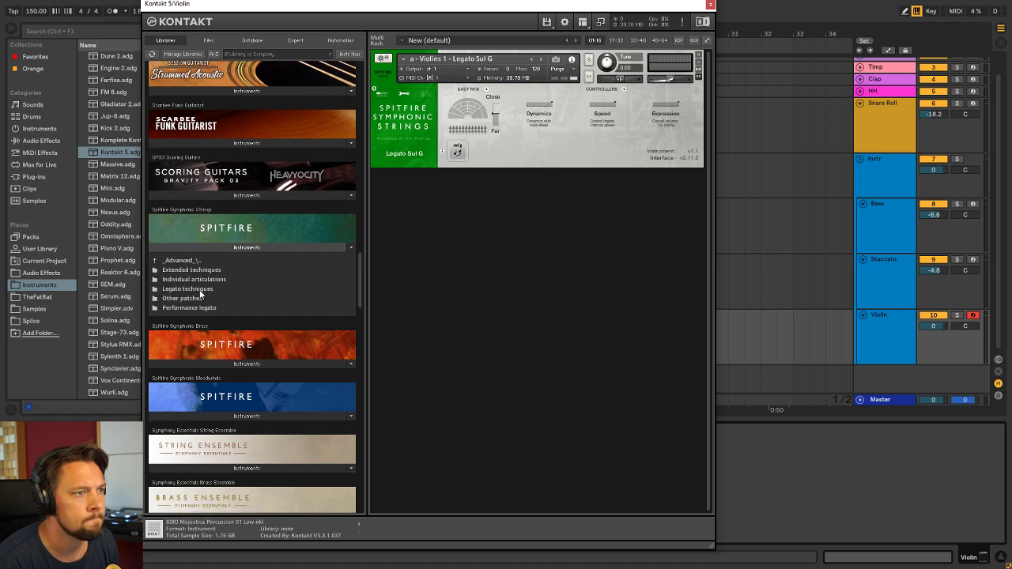
pyautogui.click(202, 289)
pyautogui.click(186, 309)
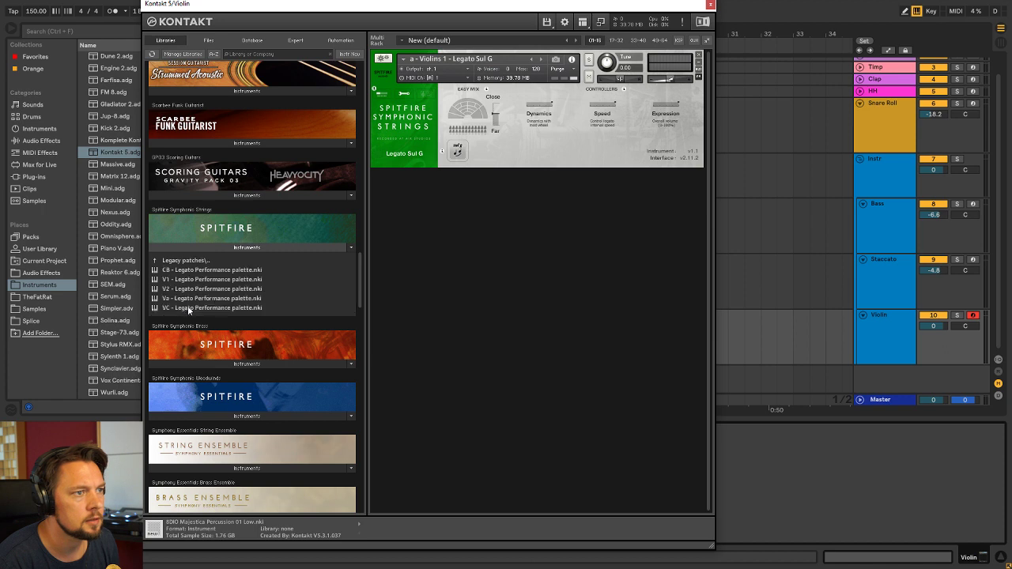
pyautogui.click(198, 262)
pyautogui.click(198, 262)
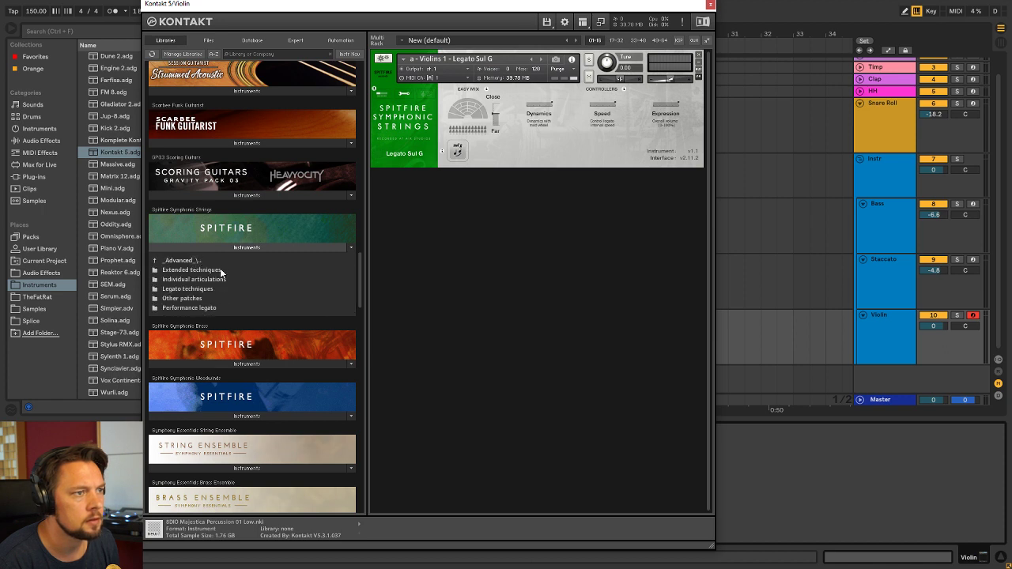
pyautogui.click(200, 308)
# Remove Legato Sul G from Kontakt without saving, load "a - Violins 1 - Performance legato" instead, and close its window
pyautogui.click(697, 53)
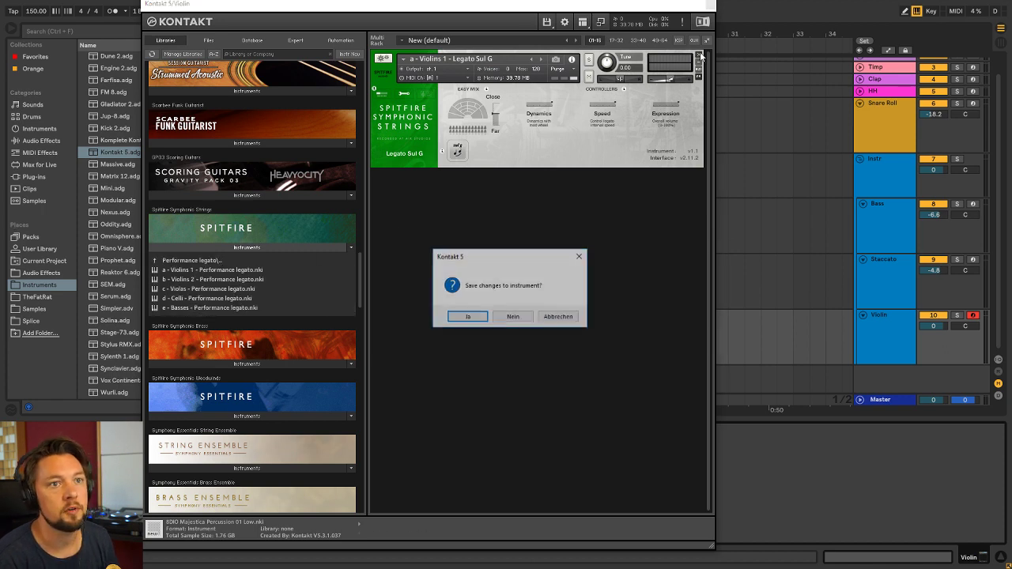
pyautogui.click(512, 324)
pyautogui.moveTo(226, 270); pyautogui.dragTo(611, 118)
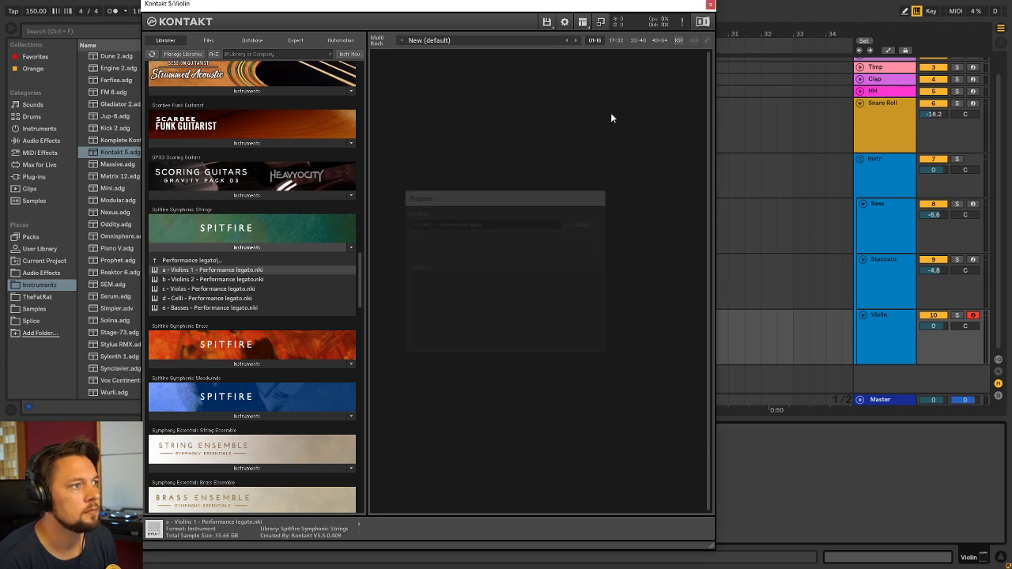
pyautogui.click(709, 4)
# Play the loop into bar 23 and audition violin pitches above C5 to find a starting note for the melody
pyautogui.doubleClick(502, 338)
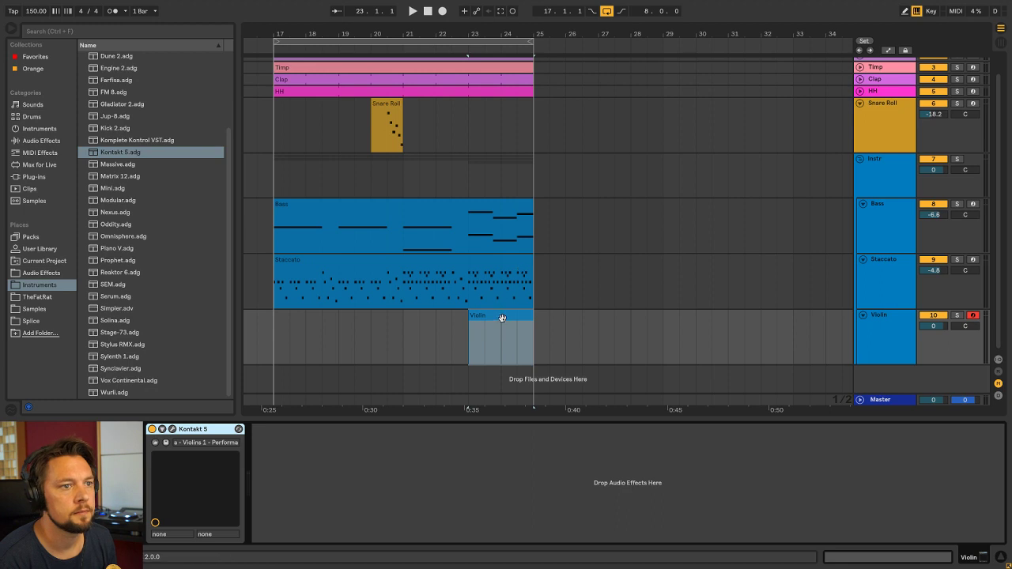
pyautogui.scroll(1, 308, 322)
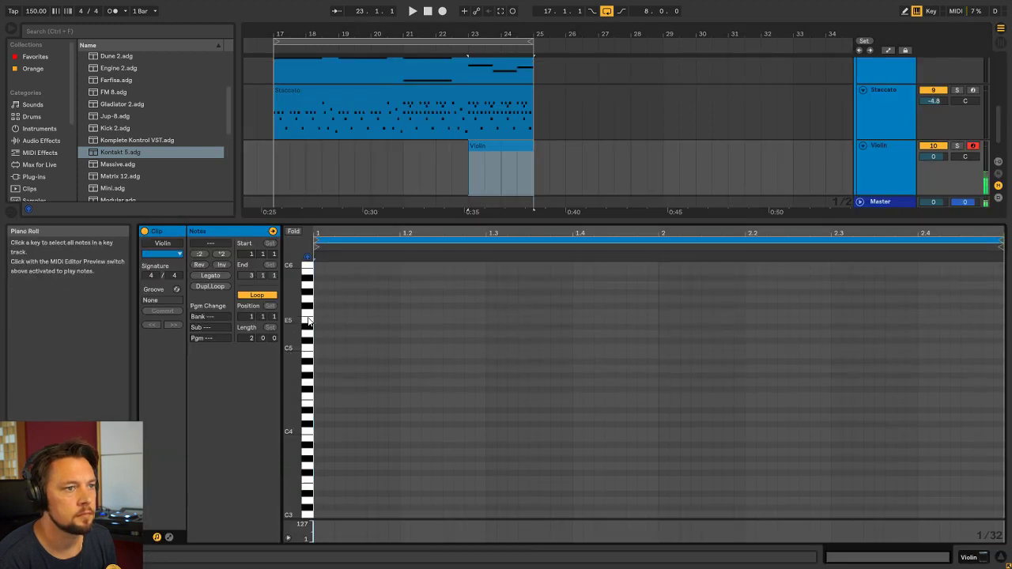
pyautogui.press('space')
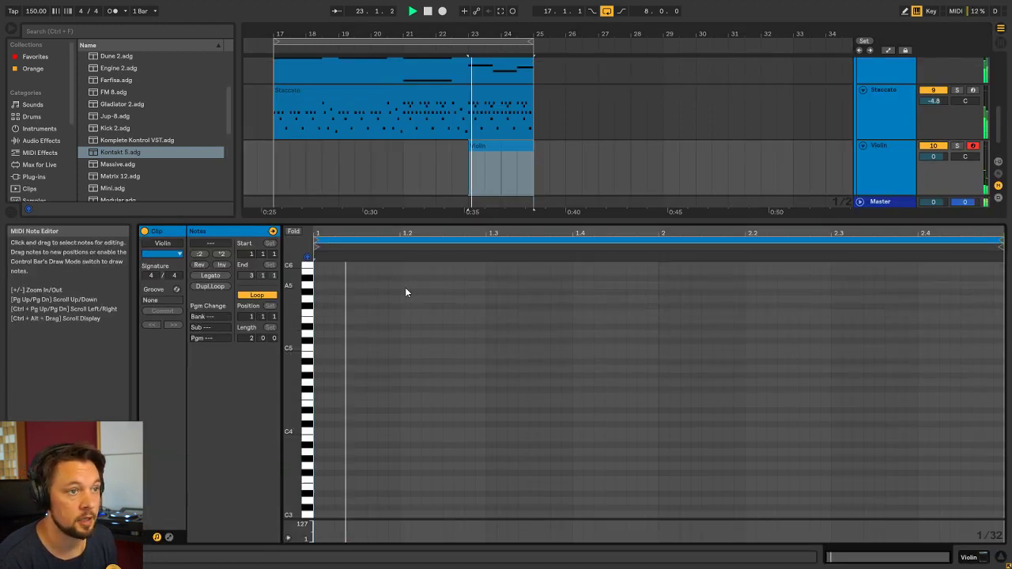
pyautogui.click(443, 151)
pyautogui.press('space')
pyautogui.click(486, 145)
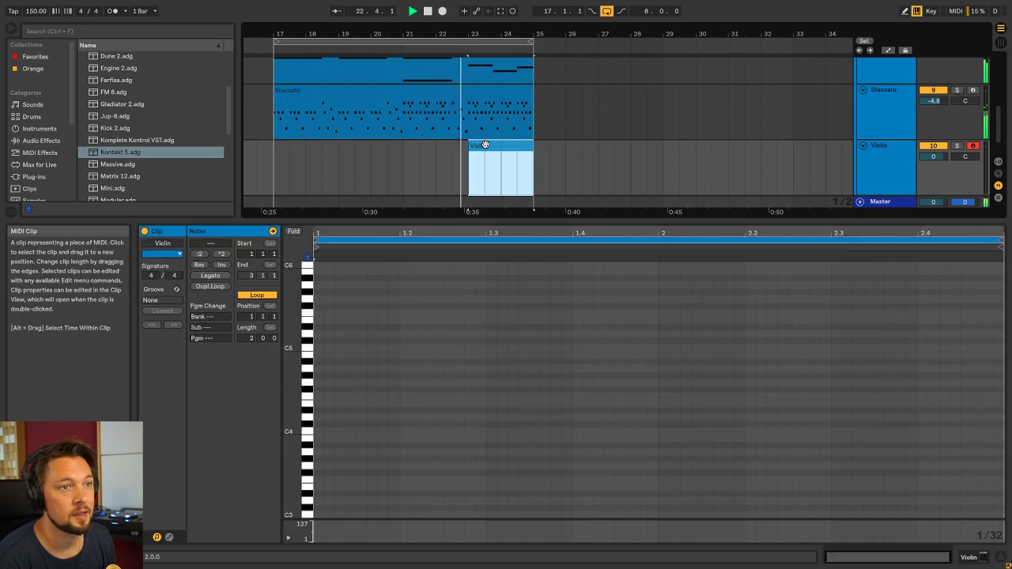
pyautogui.press('space')
pyautogui.moveTo(307, 321); pyautogui.dragTo(306, 291)
pyautogui.scroll(1, 314, 280)
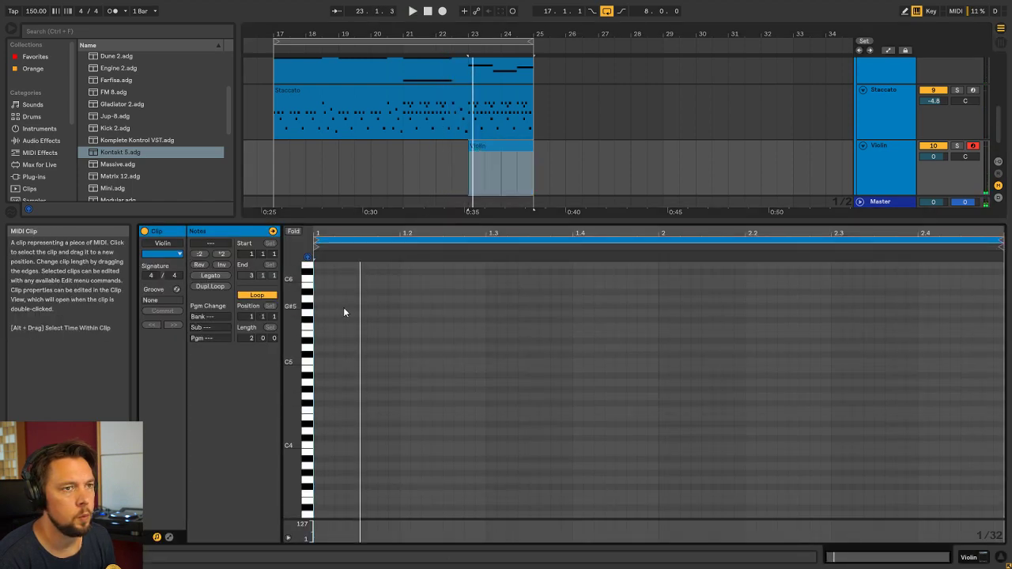
pyautogui.press('space')
pyautogui.click(405, 161)
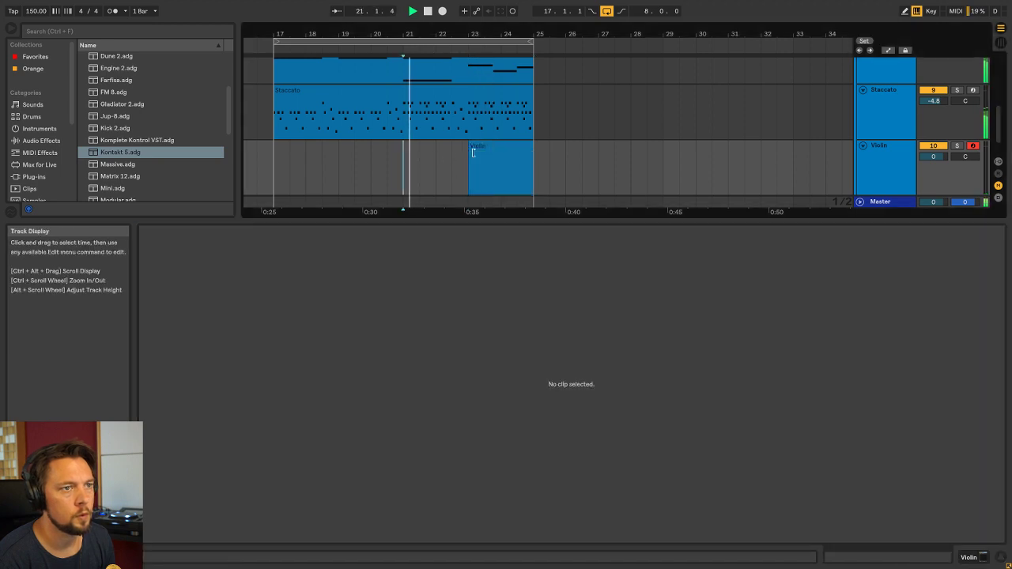
pyautogui.click(500, 145)
pyautogui.click(502, 141)
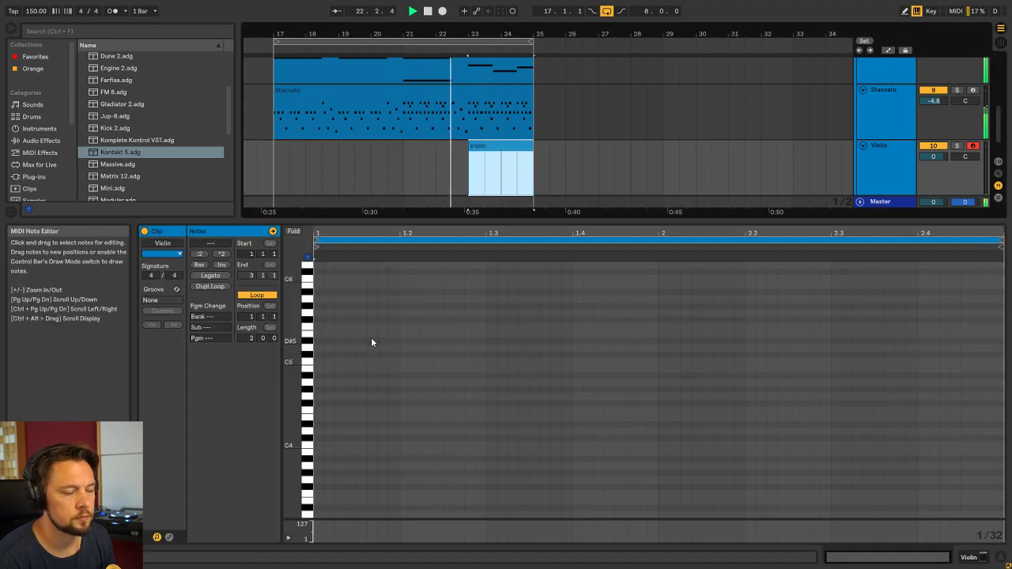
pyautogui.click(311, 330)
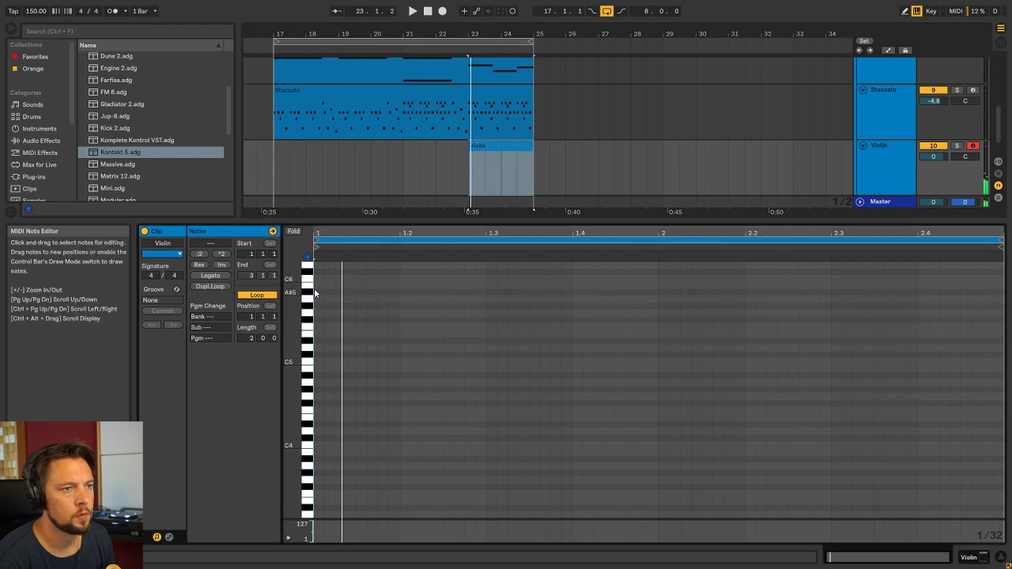
# Place overlapping descending notes A#5, A5, G5 and F5 on the four beats of the Violin clip's first bar and play them
pyautogui.moveTo(320, 291)
pyautogui.mouseDown()
pyautogui.moveTo(410, 283)
pyautogui.moveTo(491, 300)
pyautogui.moveTo(480, 300)
pyautogui.mouseUp()
pyautogui.moveTo(479, 300); pyautogui.dragTo(641, 329)
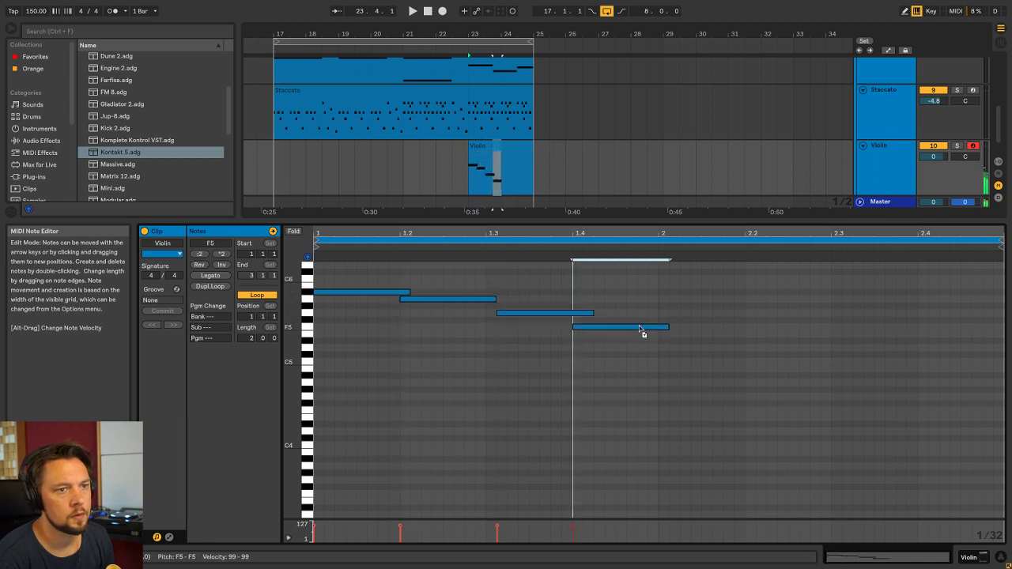
pyautogui.moveTo(544, 312); pyautogui.dragTo(524, 318)
pyautogui.press('space')
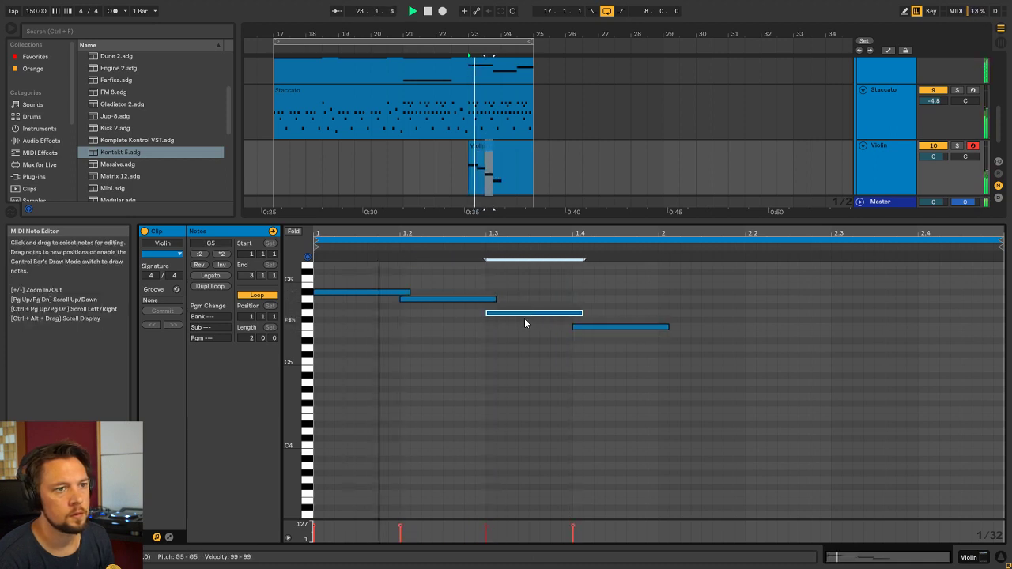
# Lower the fourth note to D5, add C5, D5, C5 and A4 across the second bar, and trim the last to the clip's end
pyautogui.click(610, 330)
pyautogui.moveTo(610, 330); pyautogui.dragTo(956, 389)
pyautogui.press('space')
pyautogui.press('space')
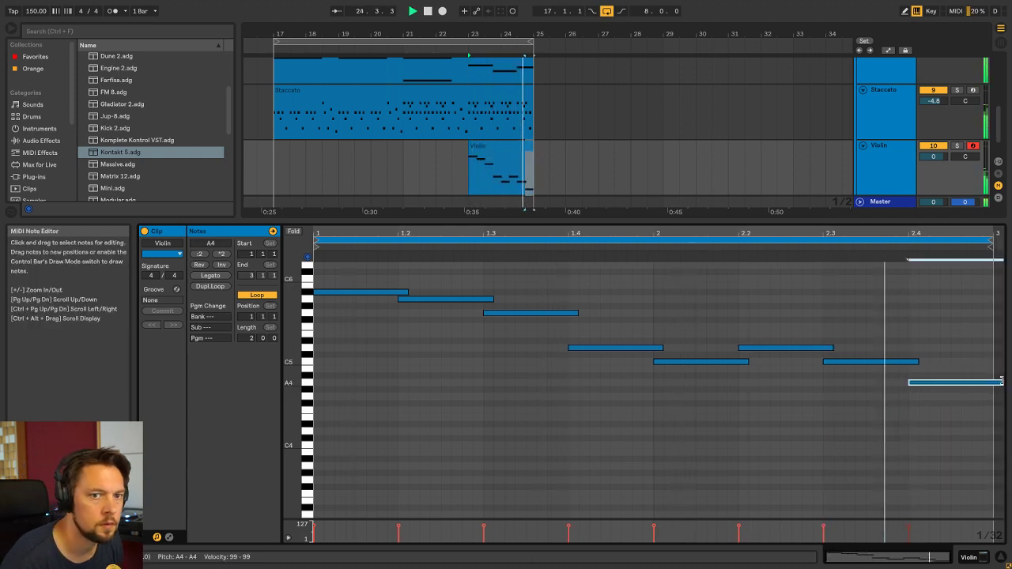
pyautogui.moveTo(1003, 383); pyautogui.dragTo(991, 382)
# Set the Violin track's volume to 0.2 dB while listening to the loop, and stop playback
pyautogui.hotkey('shift', 'Tab')
pyautogui.click(495, 315)
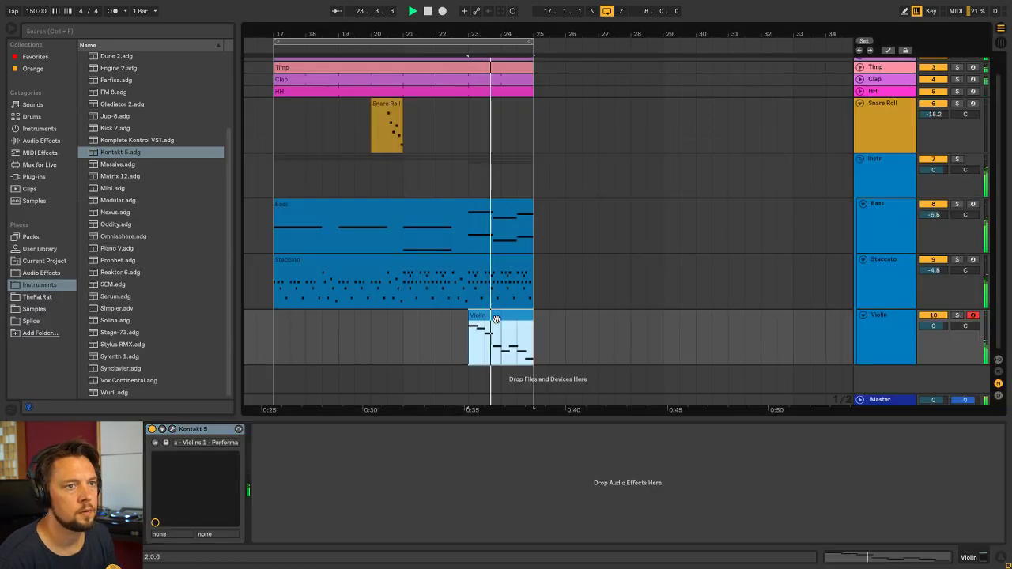
pyautogui.press('Tab')
pyautogui.press('Tab')
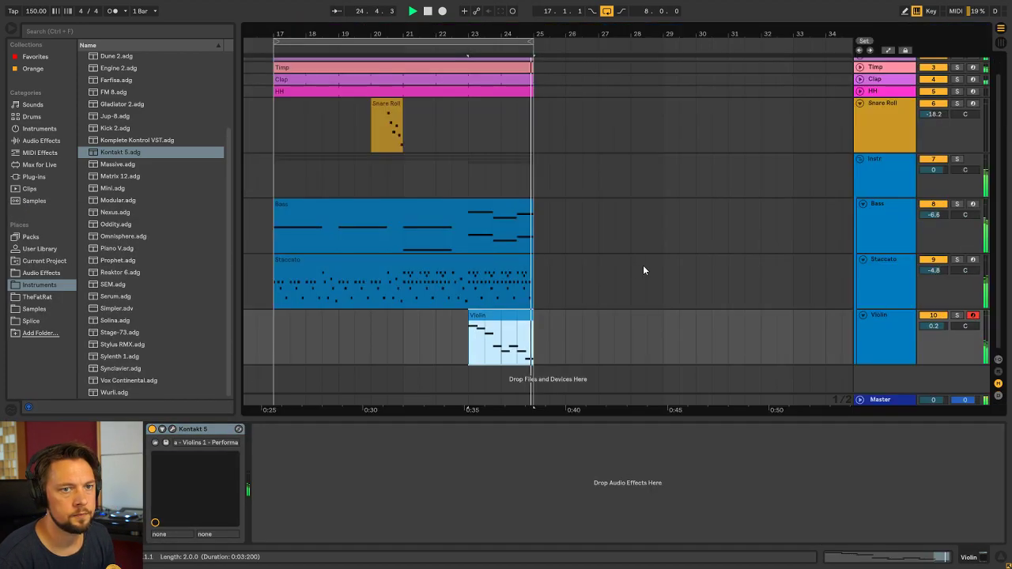
pyautogui.press('space')
# Insert a new MIDI track below the Violin track
pyautogui.click(891, 316)
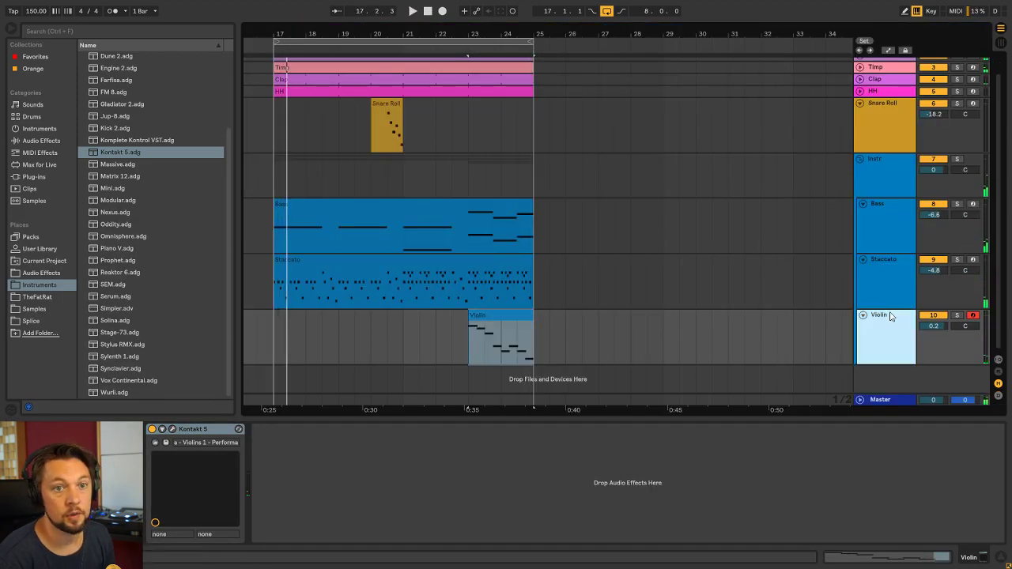
pyautogui.hotkey('ctrl', 'shift', 't')
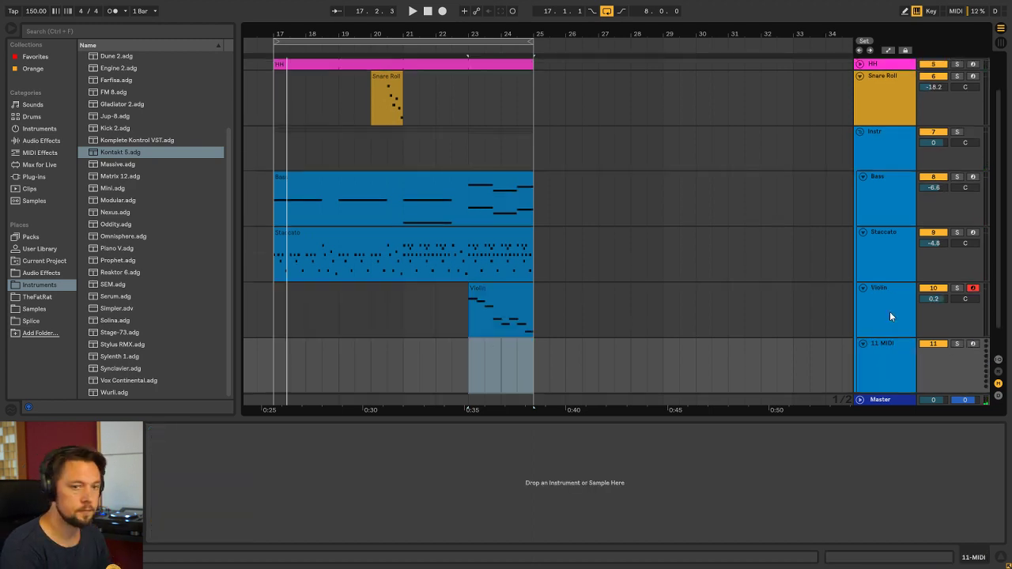
# Name the new track Violin 2 and copy the Violin clip onto it at bar 23, looping playback over the clip's two bars
pyautogui.hotkey('ctrl', 'r')
pyautogui.write('Violin 2')
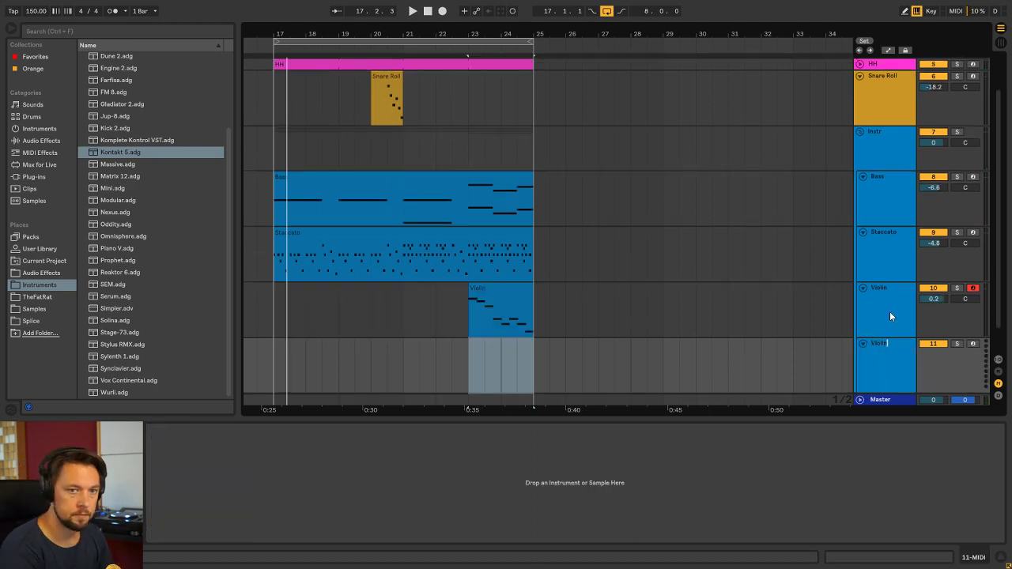
pyautogui.press('Return')
pyautogui.moveTo(502, 288); pyautogui.dragTo(512, 353)
pyautogui.click(898, 343)
pyautogui.click(507, 345)
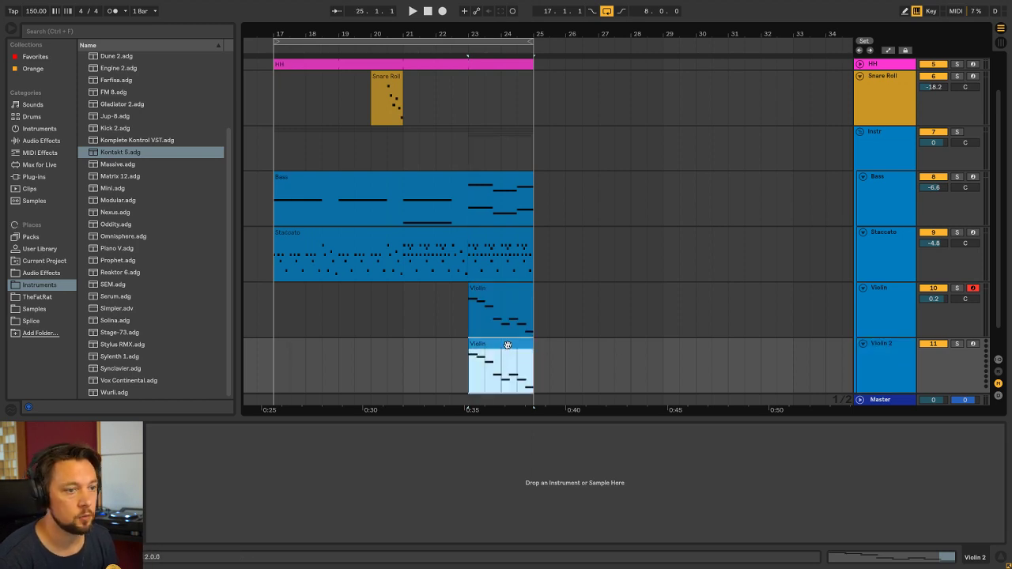
pyautogui.hotkey('ctrl', 'l')
# Add Kontakt 5 to the Violin 2 track, ungrouped from its rack, and load b - Violins 2 - Performance legato from Spitfire Symphonic Strings
pyautogui.moveTo(114, 152); pyautogui.dragTo(281, 532)
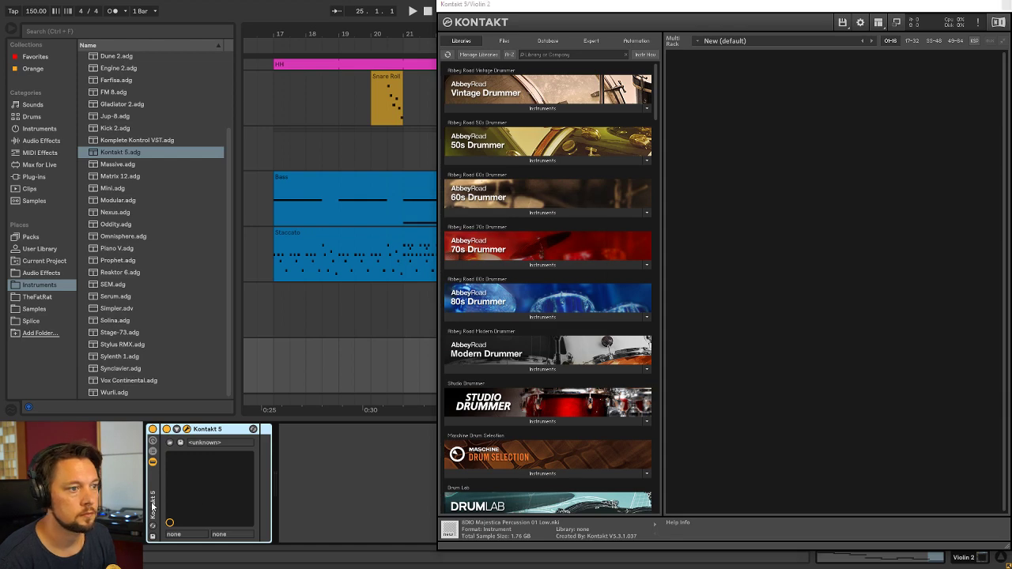
pyautogui.click(151, 501)
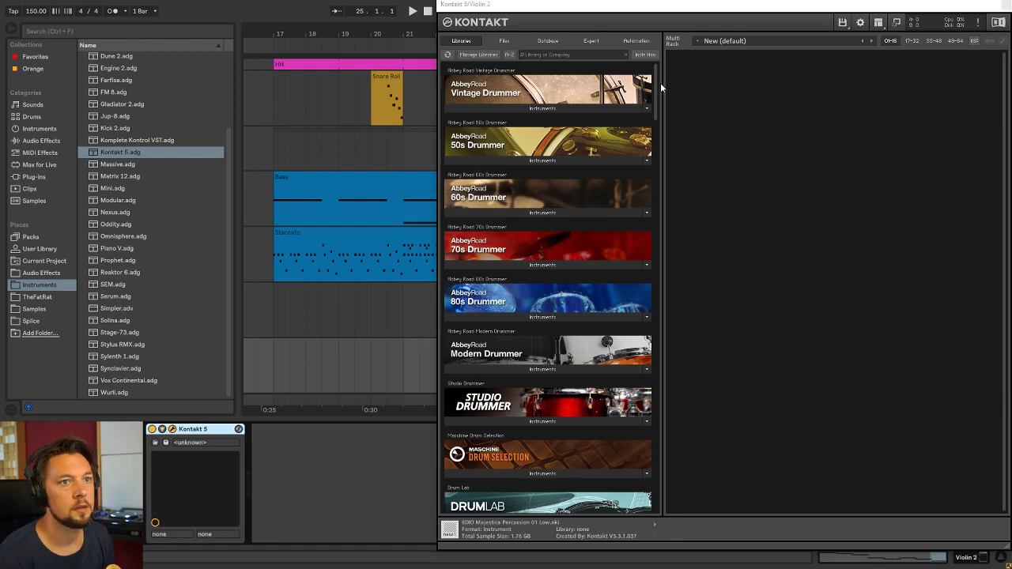
pyautogui.moveTo(661, 87); pyautogui.dragTo(664, 269)
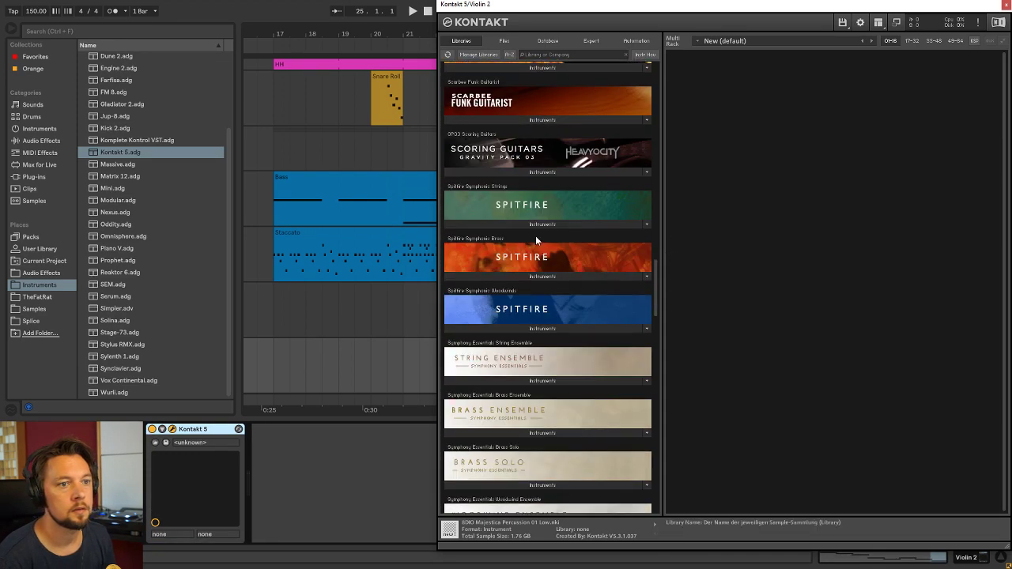
pyautogui.click(531, 225)
pyautogui.moveTo(510, 254); pyautogui.dragTo(778, 223)
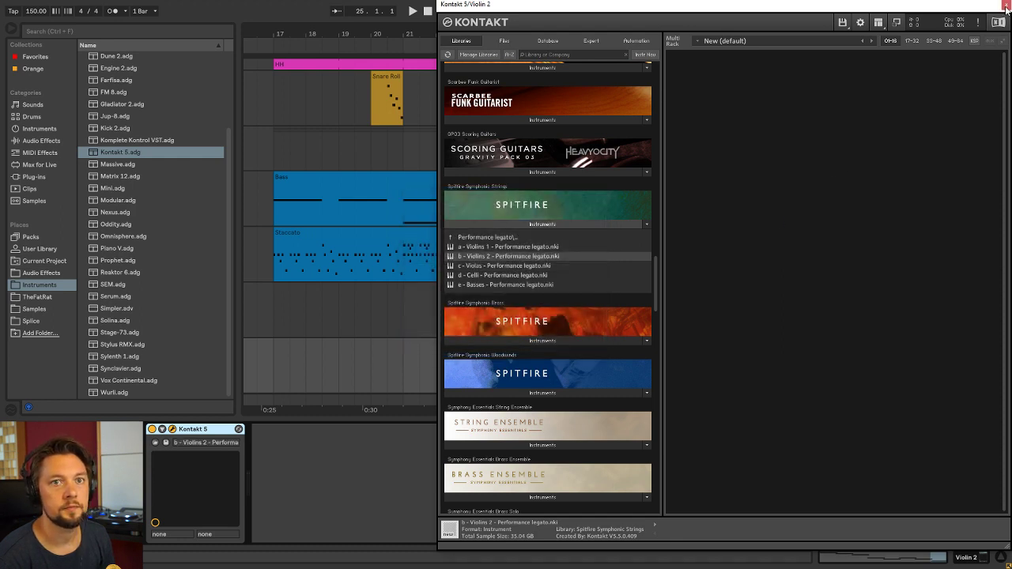
pyautogui.click(1006, 7)
# Solo and play the Violin 2 track, and transpose all notes in its clip down one octave
pyautogui.click(957, 344)
pyautogui.press('space')
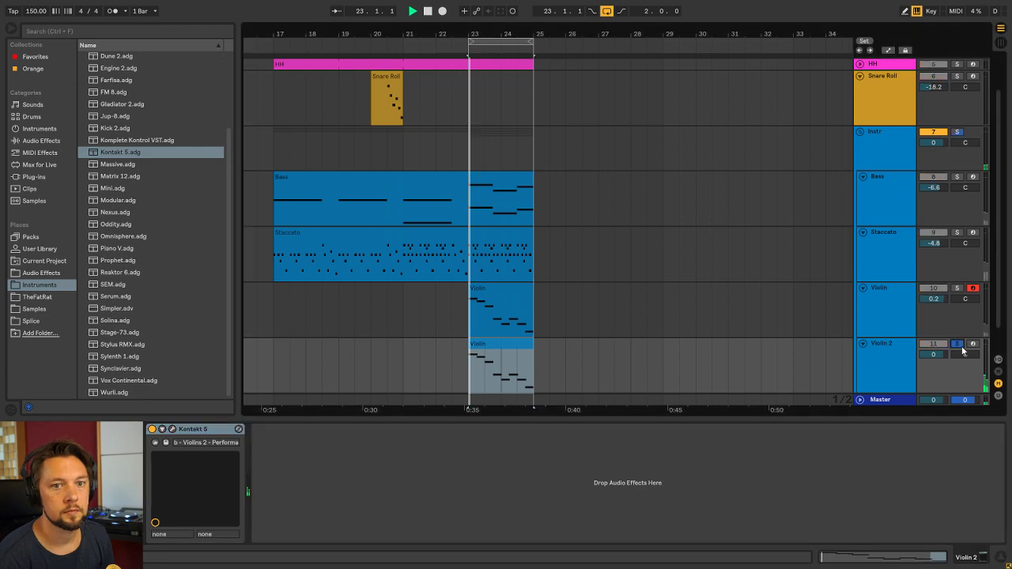
pyautogui.doubleClick(487, 347)
pyautogui.hotkey('ctrl', 'a')
pyautogui.press('space')
pyautogui.scroll(3, 523, 354)
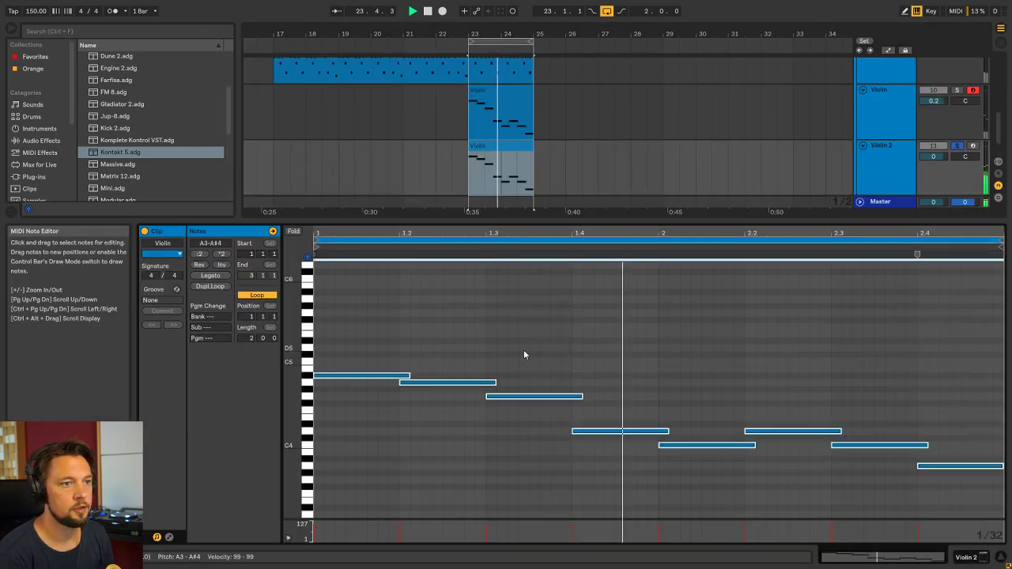
# Set the Violin 2 track's volume to about -0.6 dB, comparing it soloed with Violin and in the full mix
pyautogui.hotkey('shift', 'Tab')
pyautogui.press('Tab')
pyautogui.click(801, 369)
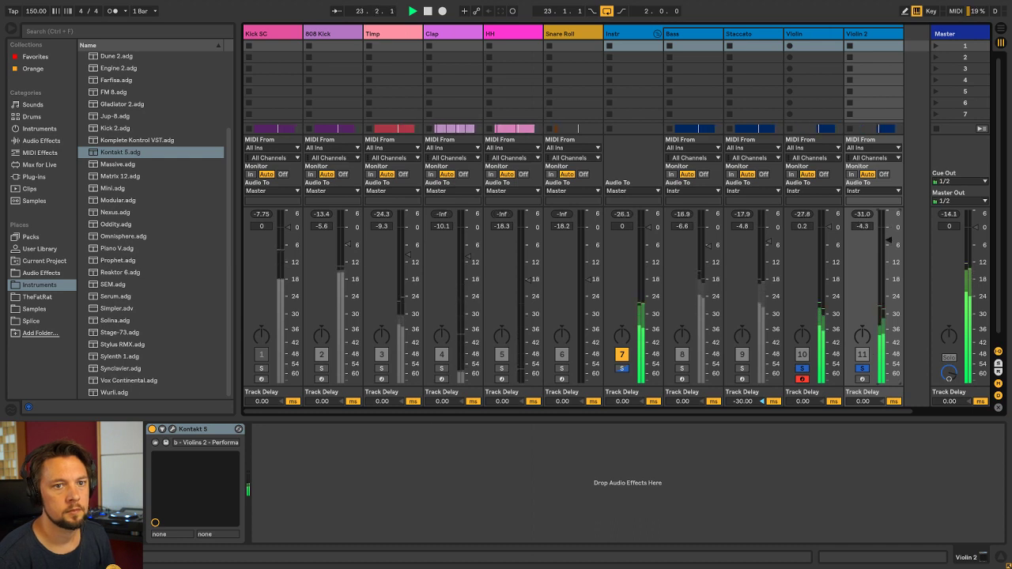
pyautogui.moveTo(887, 228); pyautogui.dragTo(888, 232)
pyautogui.click(862, 368)
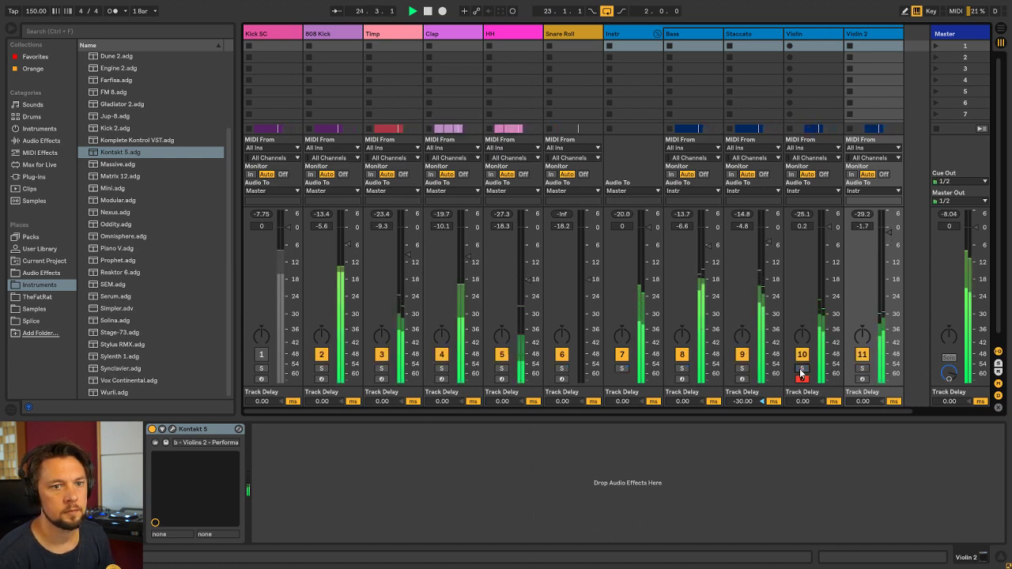
pyautogui.press('Tab')
pyautogui.press('Tab')
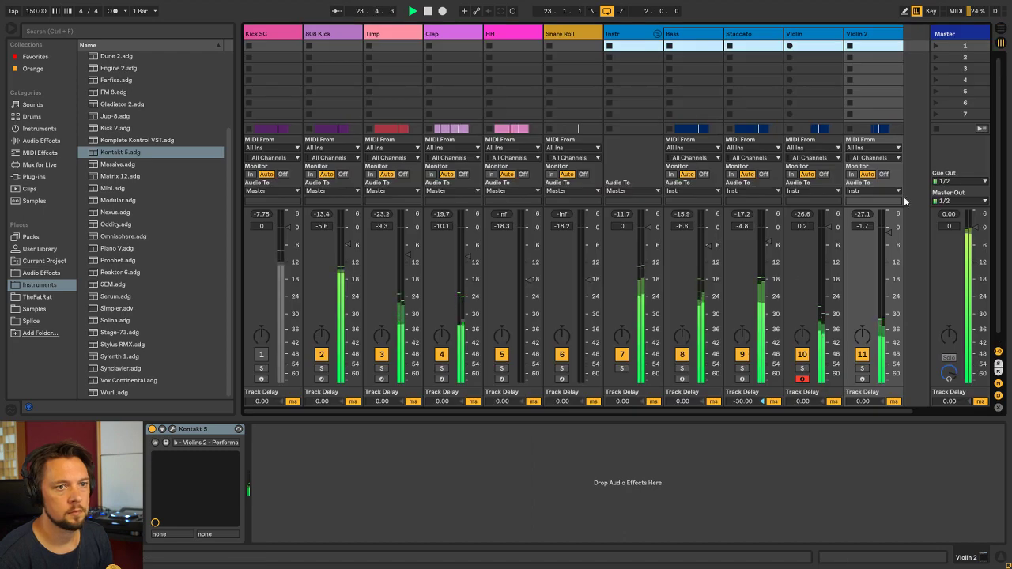
pyautogui.press('Tab')
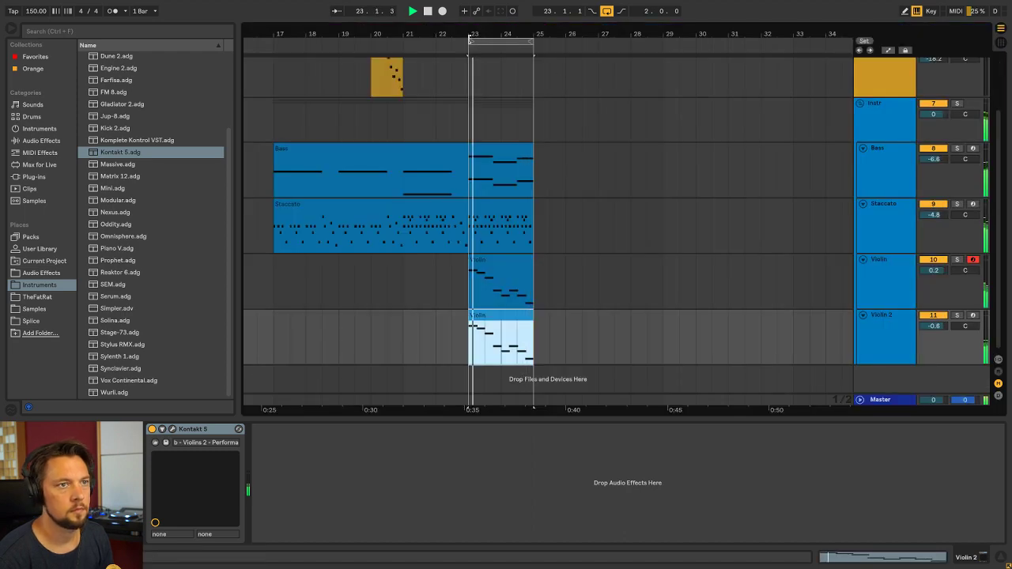
# Extend the loop back to bar 17 so it spans all eight bars, and keep it playing
pyautogui.moveTo(468, 43); pyautogui.dragTo(269, 129)
pyautogui.click(268, 128)
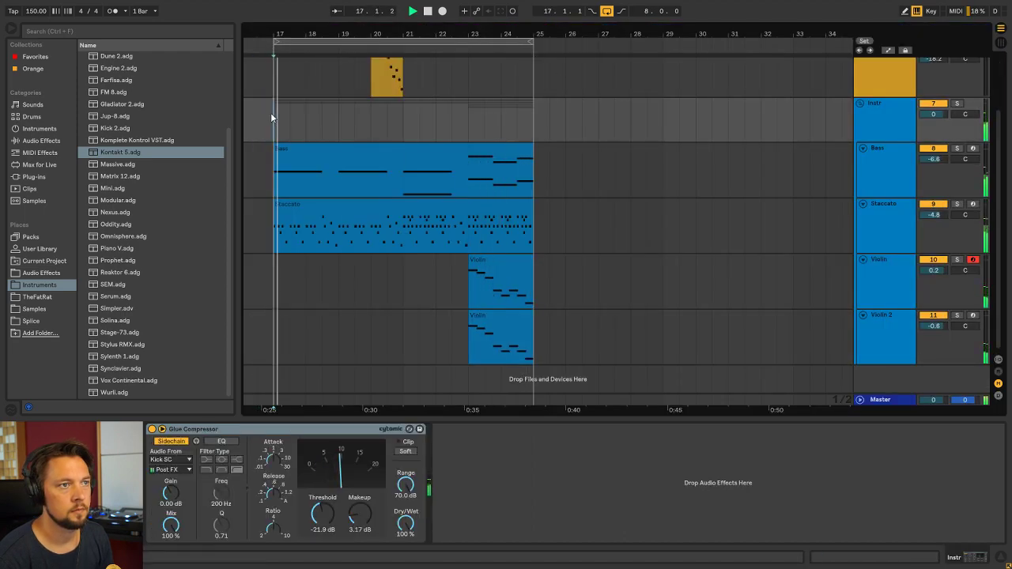
pyautogui.scroll(3, 271, 112)
pyautogui.scroll(-2, 833, 304)
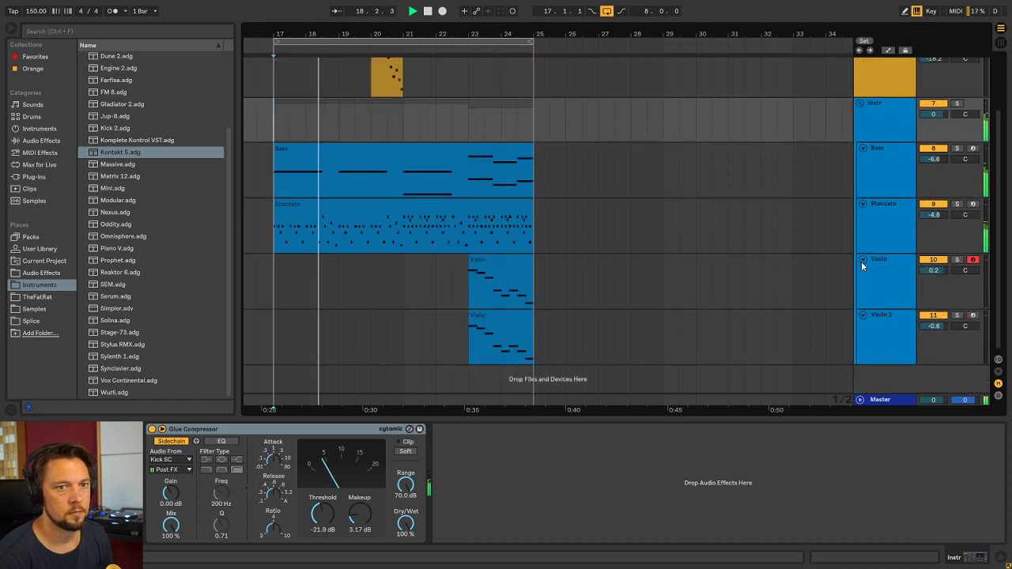
# Collapse the Bass, Staccato, Violin, Violin 2 and Snare Roll tracks in the arrangement
pyautogui.keyDown('alt'); pyautogui.click(862, 259); pyautogui.keyUp('alt')
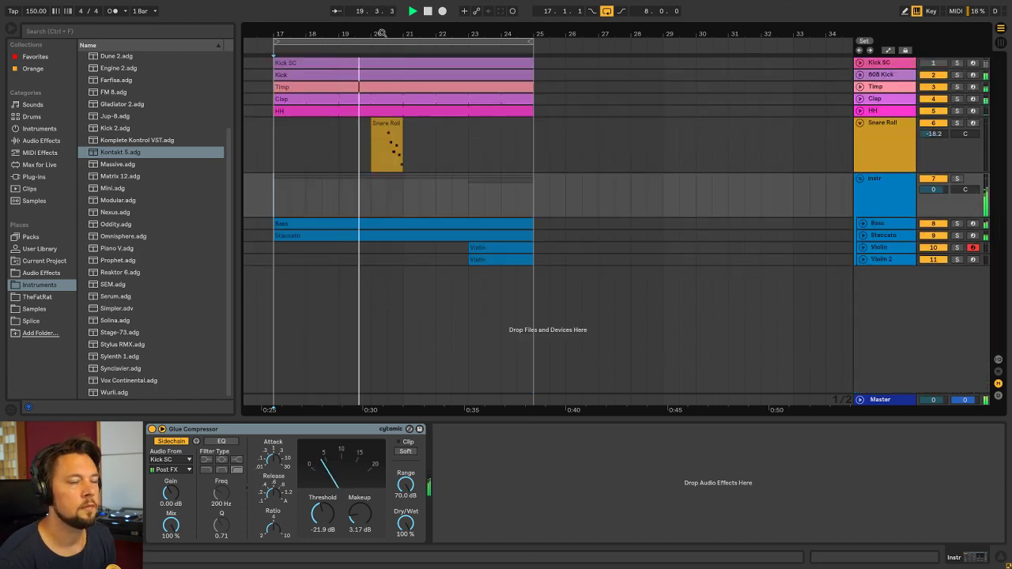
pyautogui.moveTo(382, 33); pyautogui.dragTo(546, 26)
pyautogui.click(861, 124)
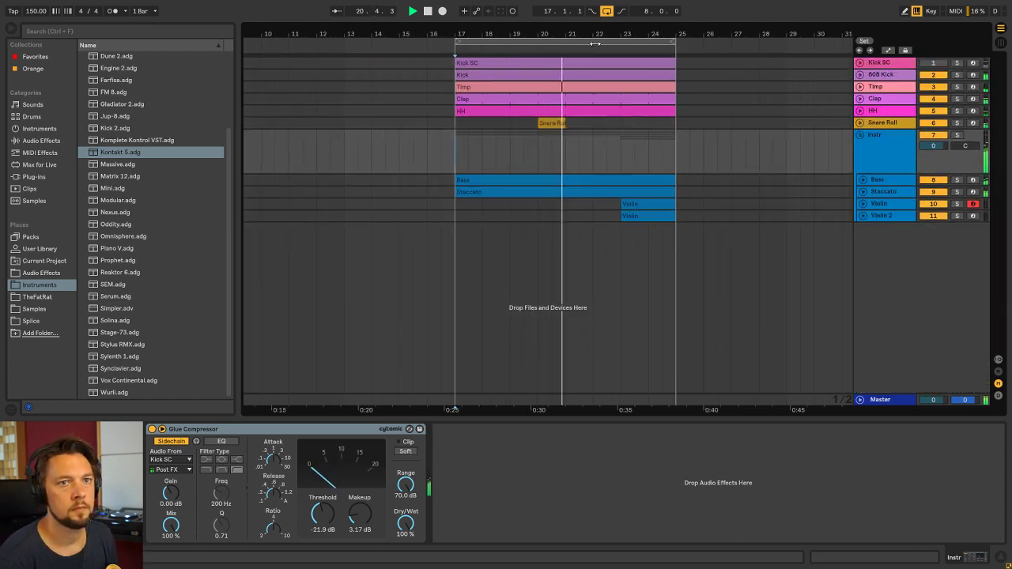
pyautogui.hscroll(5, 449, 174)
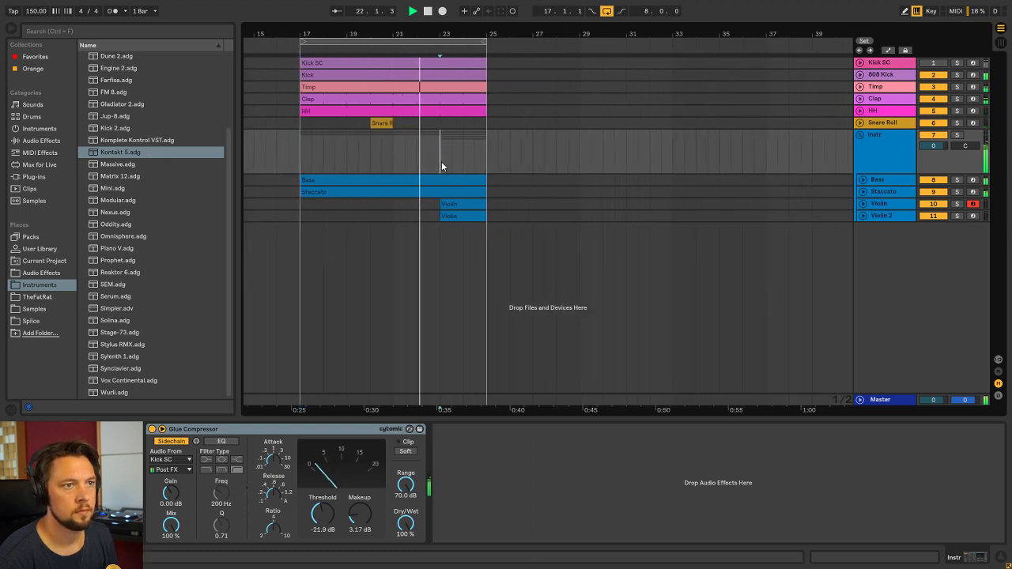
# Extend the loop's end to bar 37, stop playback and place the insert marker at bar 25
pyautogui.click(475, 206)
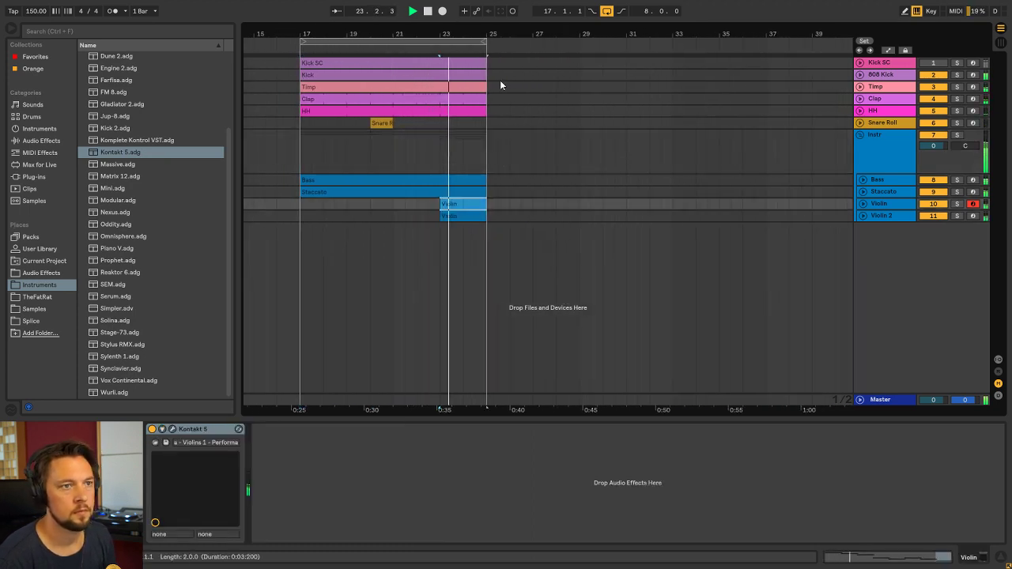
pyautogui.moveTo(485, 41); pyautogui.dragTo(765, 48)
pyautogui.press('space')
pyautogui.click(490, 148)
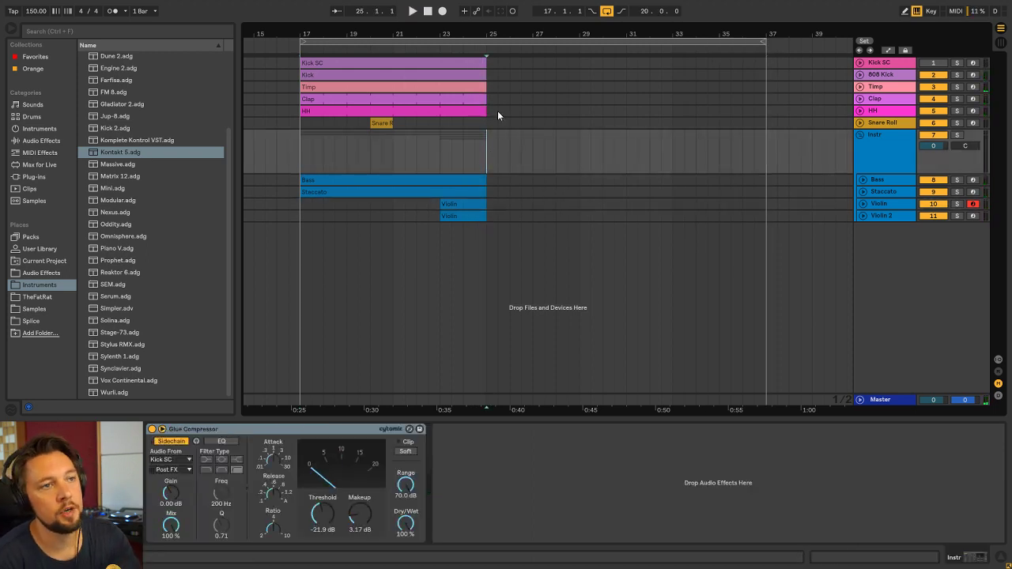
# Unfold the 808 Kick track to view its notes, play the arrangement from bar 17, and fold the track again
pyautogui.click(860, 75)
pyautogui.click(304, 213)
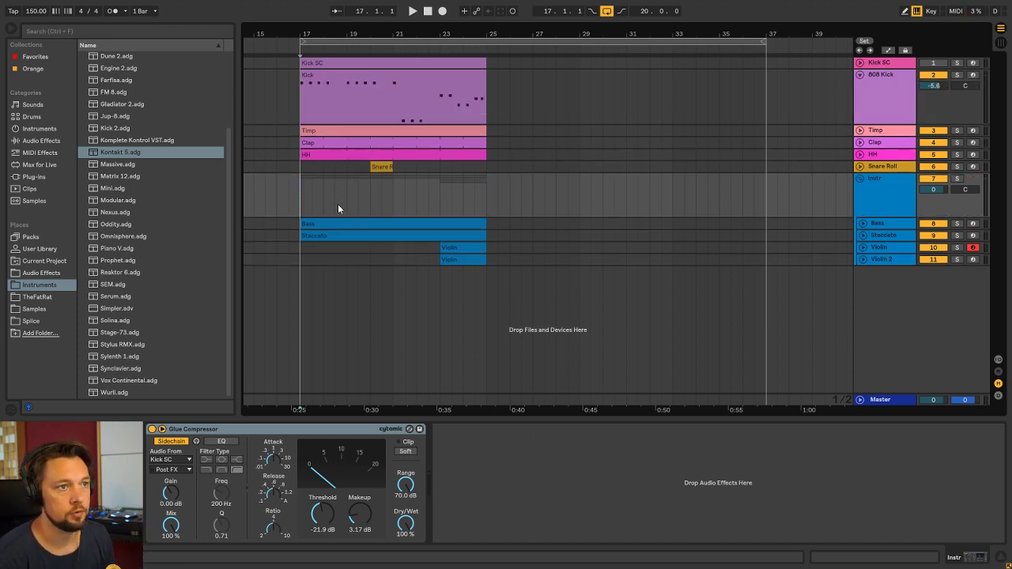
pyautogui.press('space')
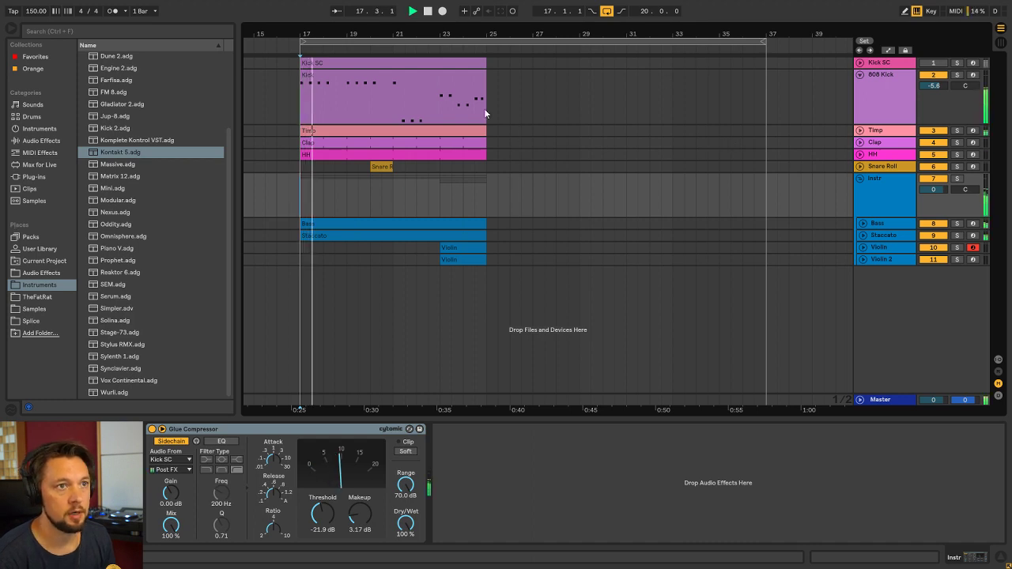
pyautogui.click(860, 75)
pyautogui.click(485, 162)
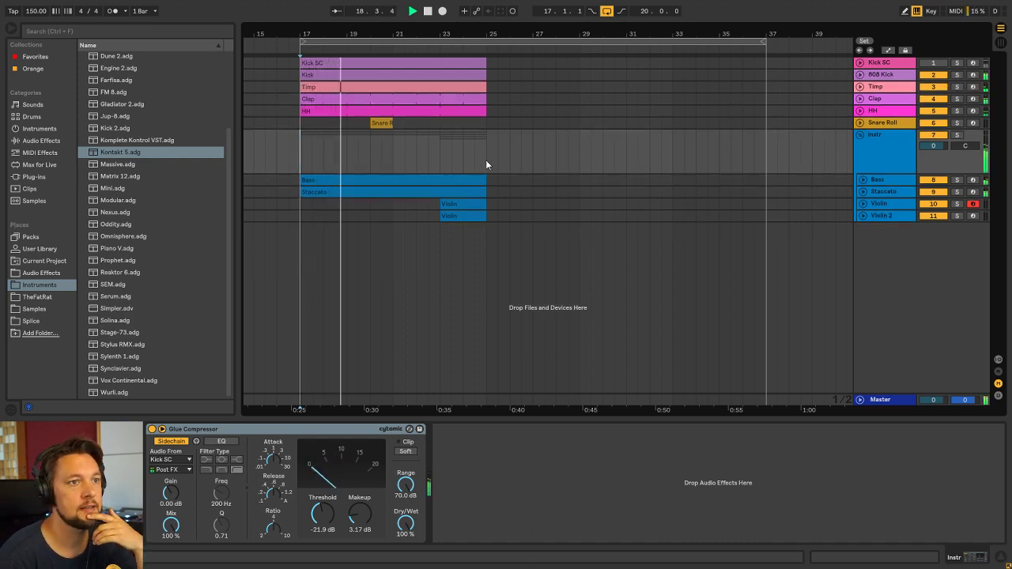
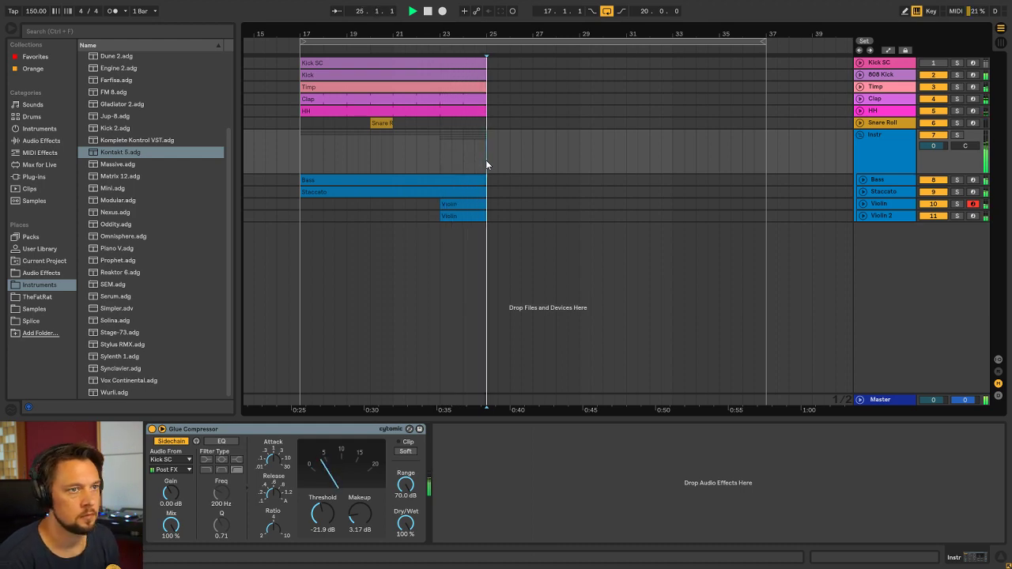
# Insert a new MIDI track below the Staccato track and name it Horns
pyautogui.click(897, 192)
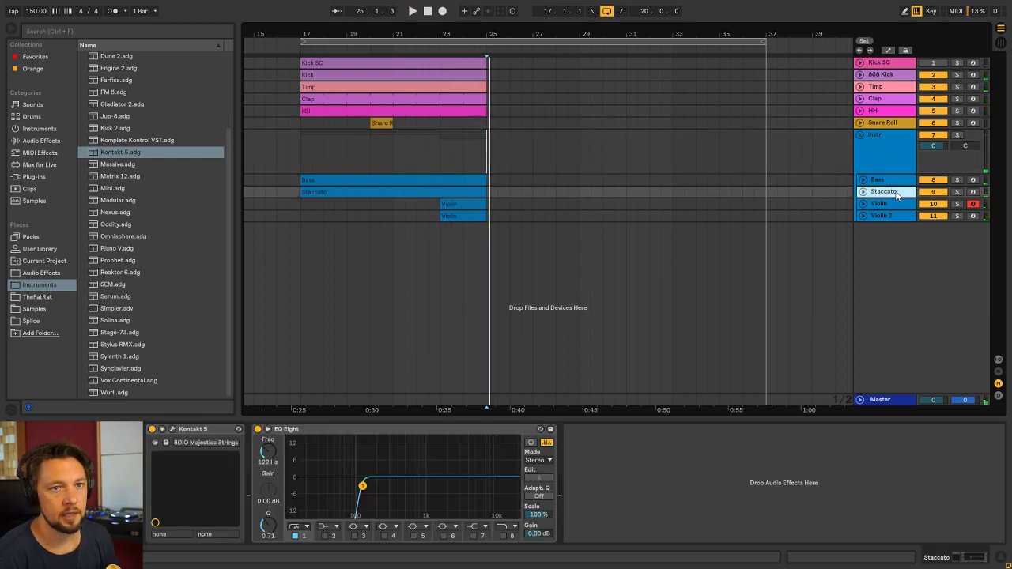
pyautogui.hotkey('ctrl', 'shift', 't')
pyautogui.write('H')
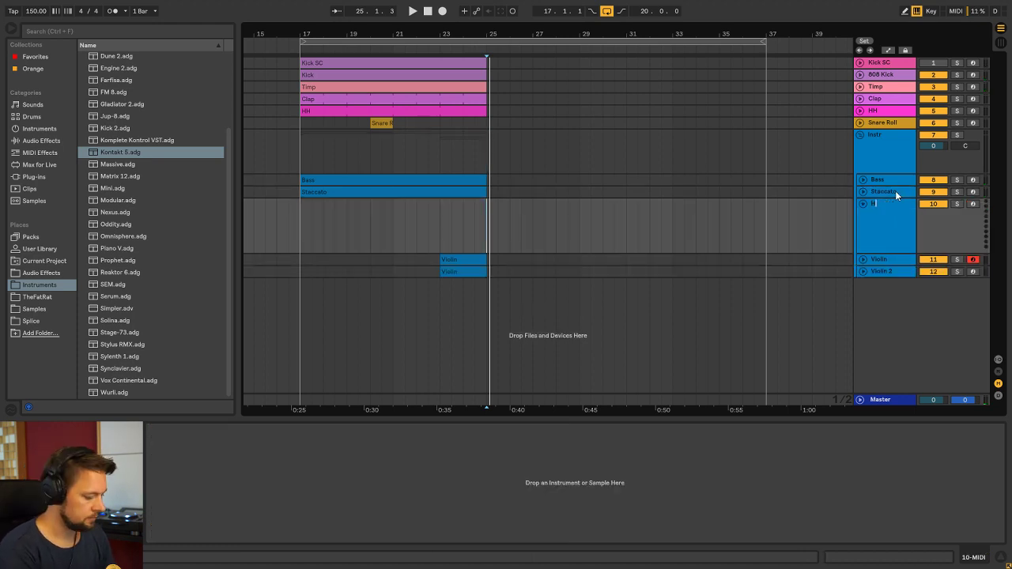
pyautogui.write('orns')
pyautogui.press('Return')
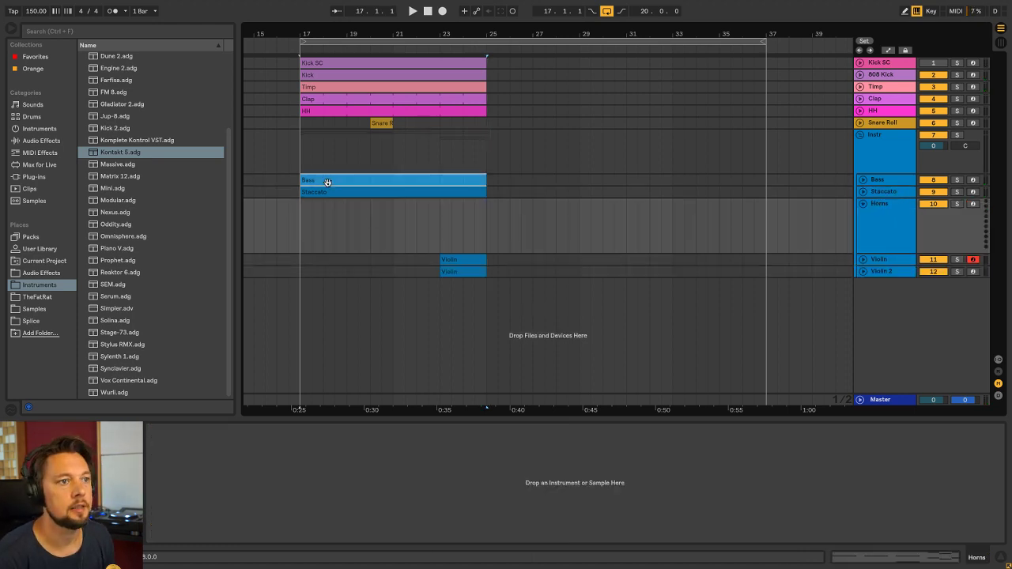
# Copy the Staccato clip to bar 25 of the Horns track, rename the copy Horns, and loop its eight bars
pyautogui.moveTo(329, 188); pyautogui.dragTo(536, 202)
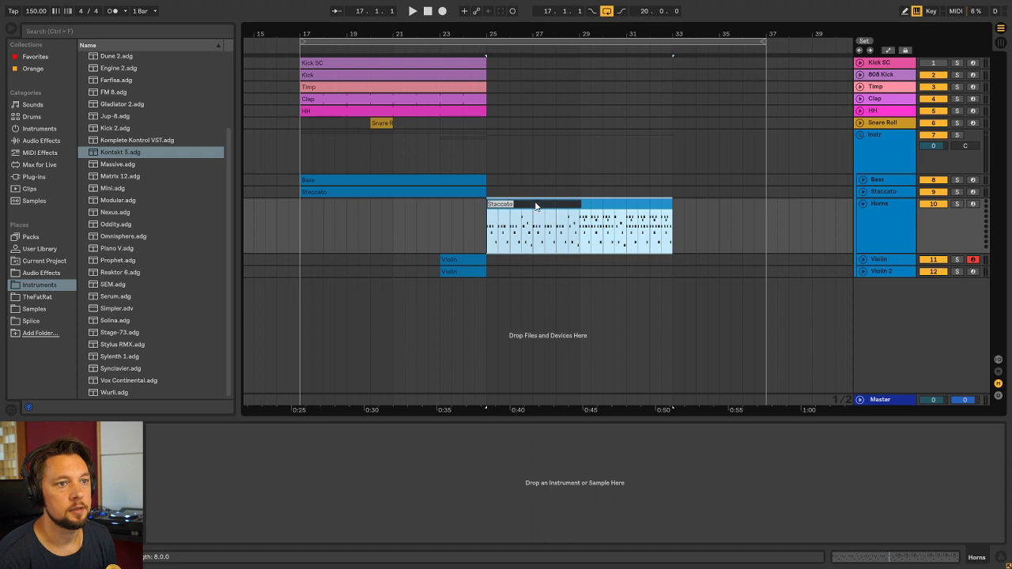
pyautogui.write('Horns')
pyautogui.press('Return')
pyautogui.hotkey('ctrl', 'l')
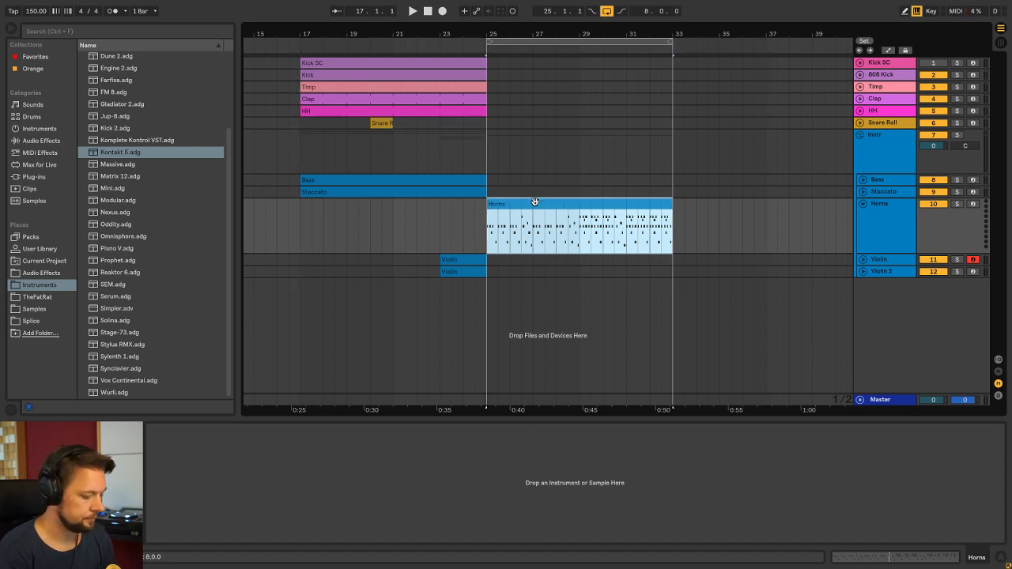
# Add Kontakt 5 to the Horns track and ungroup it from its instrument rack
pyautogui.click(869, 209)
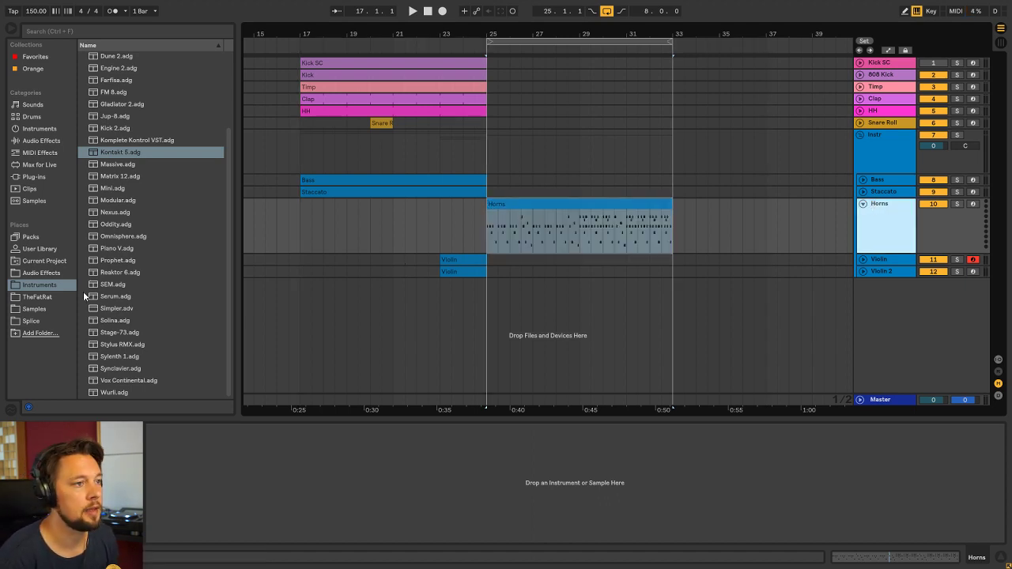
pyautogui.moveTo(123, 152); pyautogui.dragTo(235, 451)
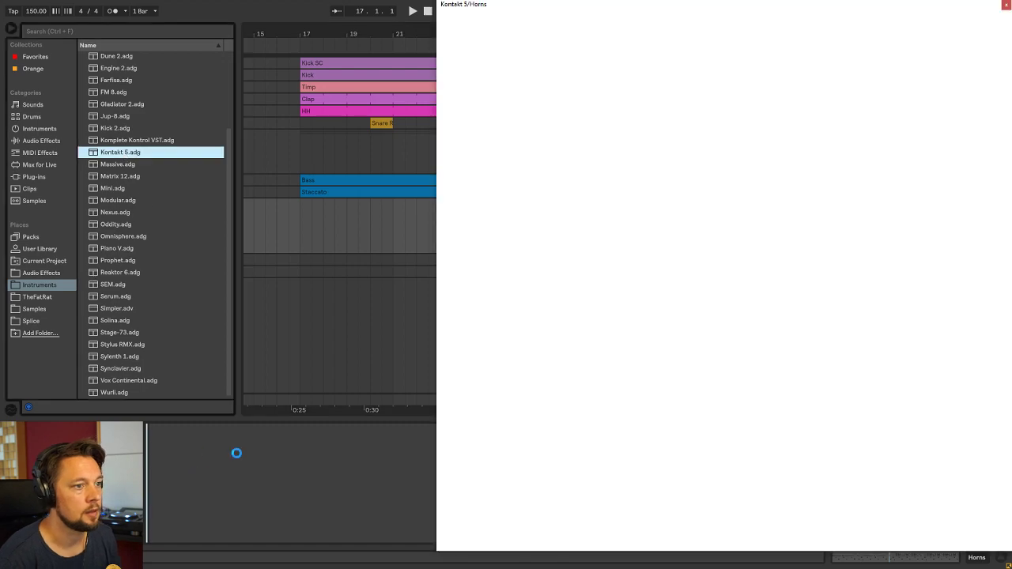
pyautogui.hotkey('ctrl', 'shift', 'g')
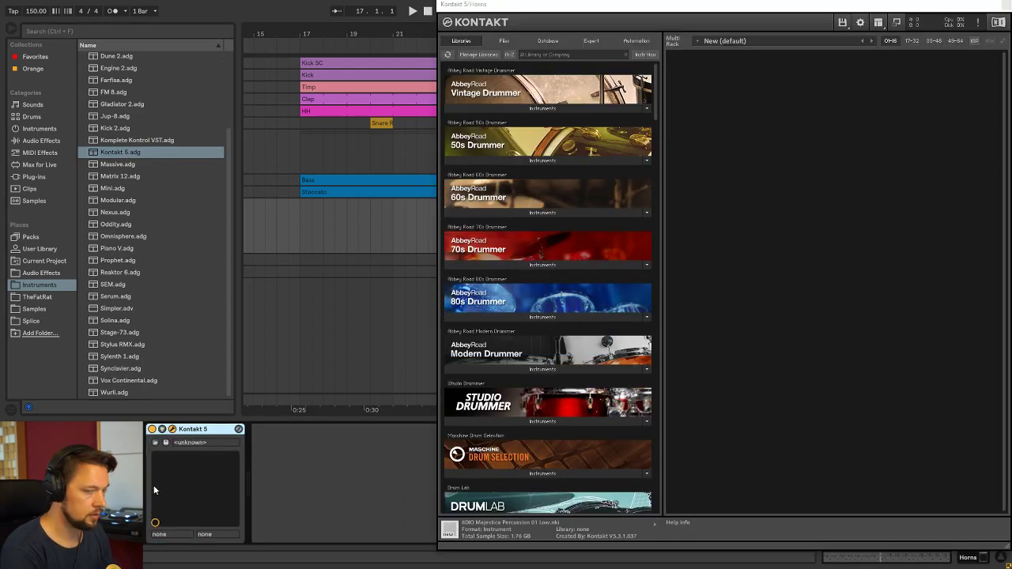
# Load c - Horns a6 from Spitfire Symphonic Brass into Kontakt and switch its articulation to Staccato
pyautogui.moveTo(655, 91); pyautogui.dragTo(648, 279)
pyautogui.click(587, 259)
pyautogui.click(549, 260)
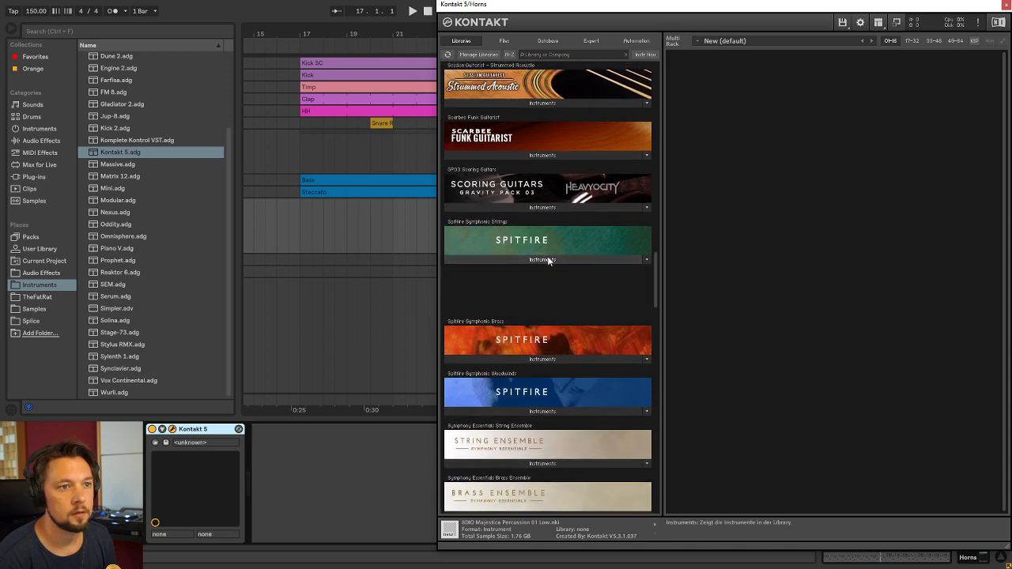
pyautogui.click(563, 313)
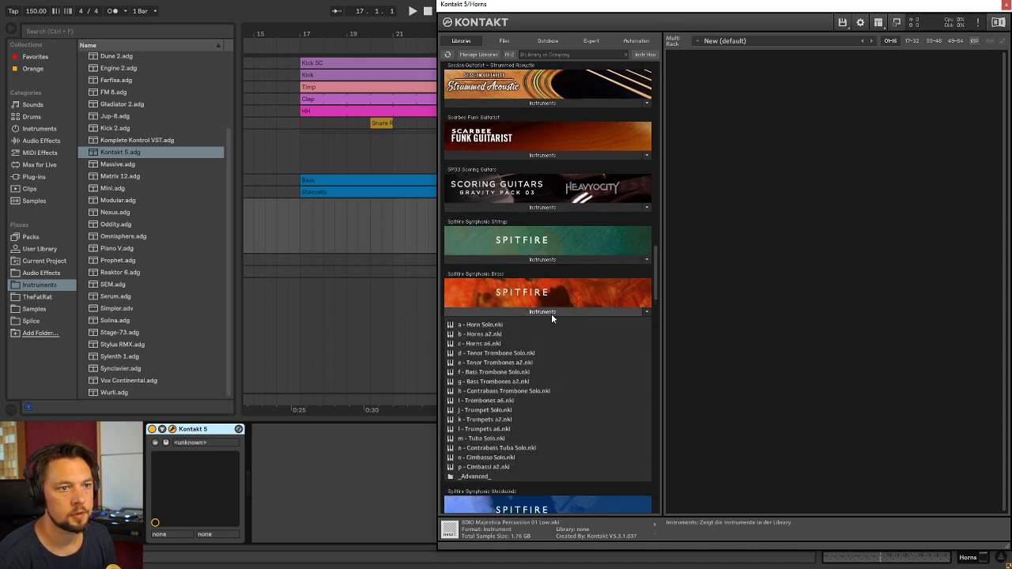
pyautogui.moveTo(496, 343); pyautogui.dragTo(729, 280)
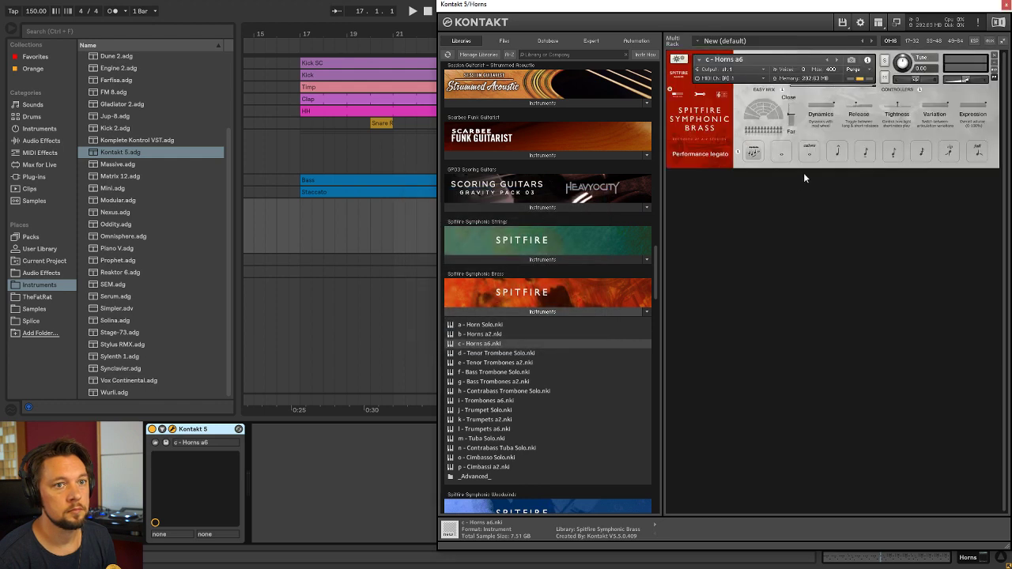
pyautogui.click(892, 157)
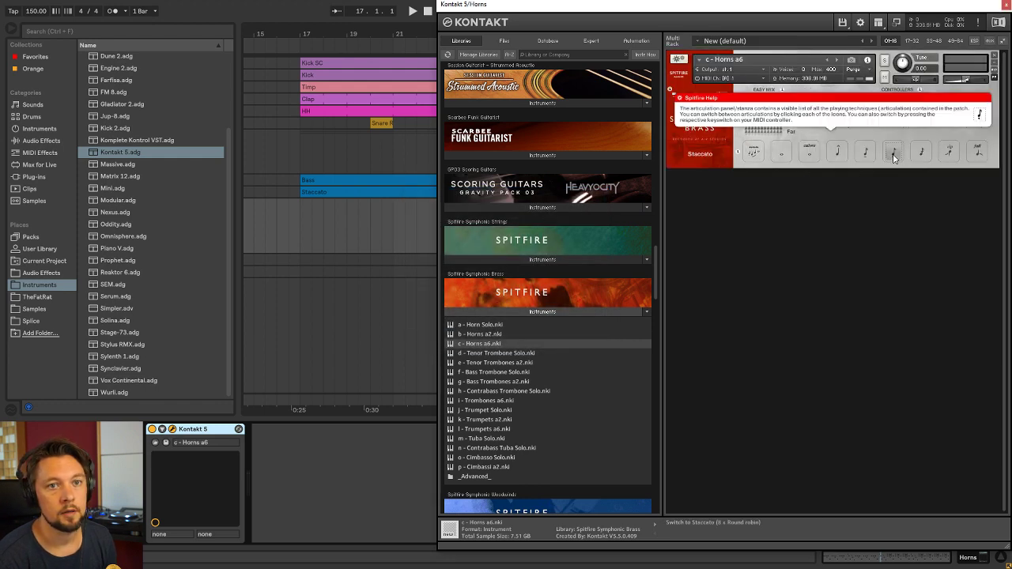
# Close the Kontakt window and examine the velocities of all notes in the Horns clip during playback
pyautogui.click(1005, 6)
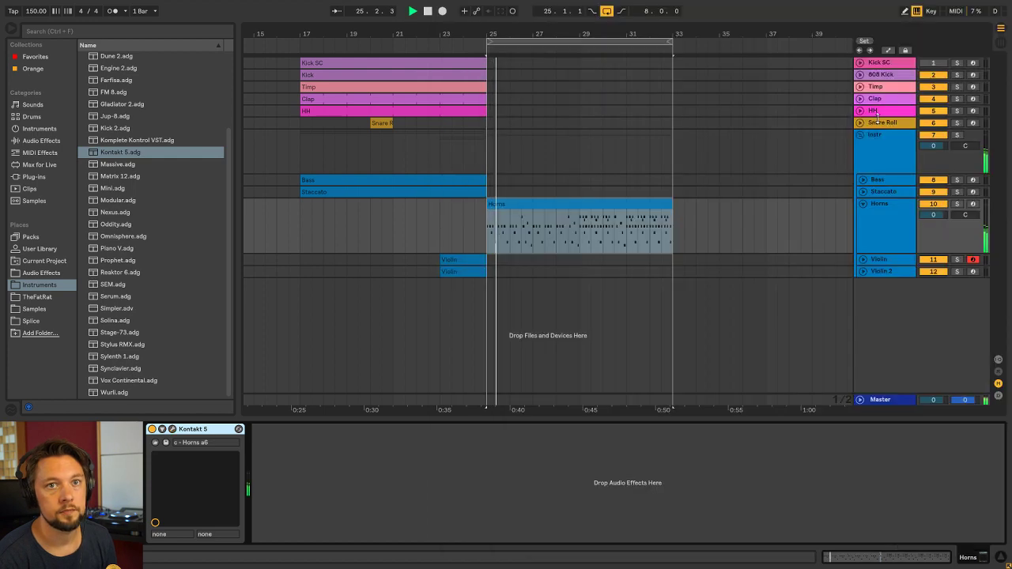
pyautogui.doubleClick(585, 208)
pyautogui.hotkey('ctrl', 'a')
pyautogui.press('space')
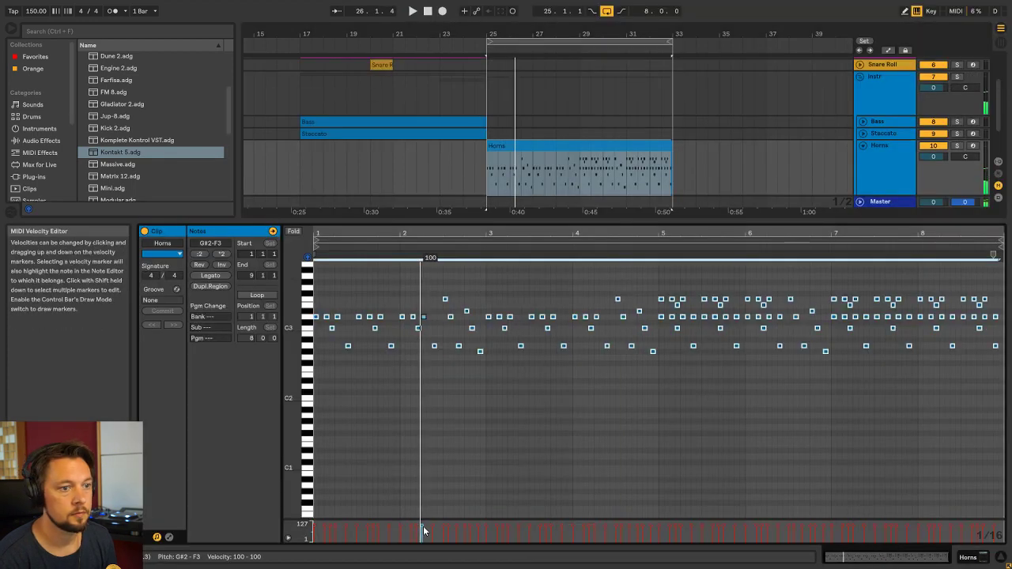
pyautogui.press('space')
pyautogui.hotkey('shift', 'Tab')
# Lower the Horns track's volume to -2.8 dB in the mixer
pyautogui.press('Tab')
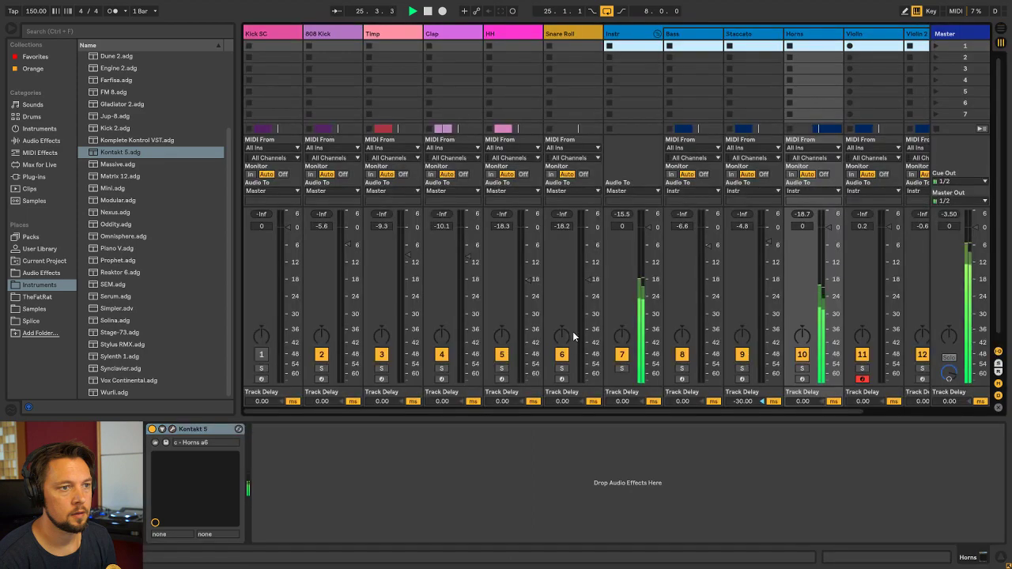
pyautogui.hscroll(3, 805, 407)
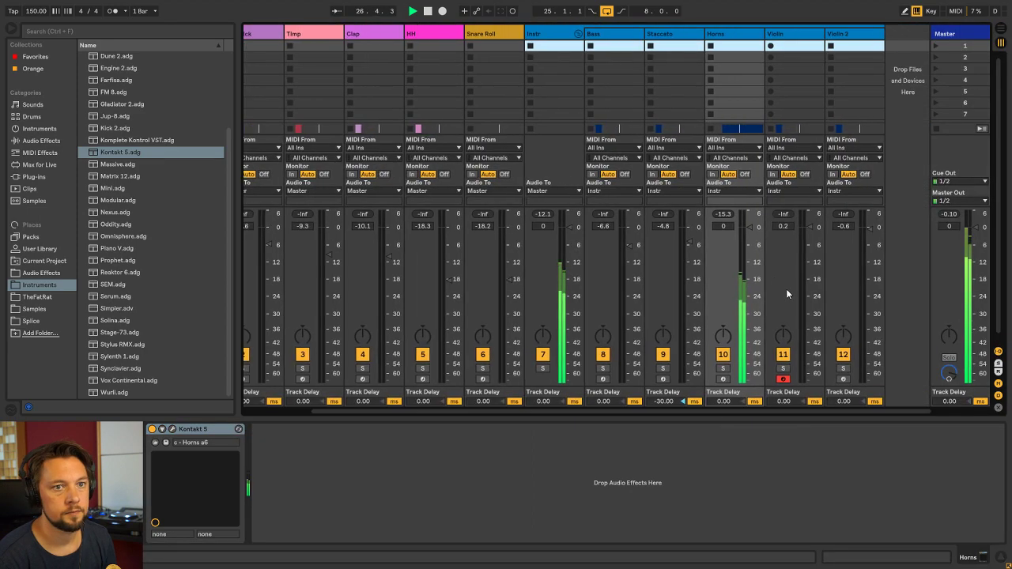
pyautogui.moveTo(750, 235); pyautogui.dragTo(751, 238)
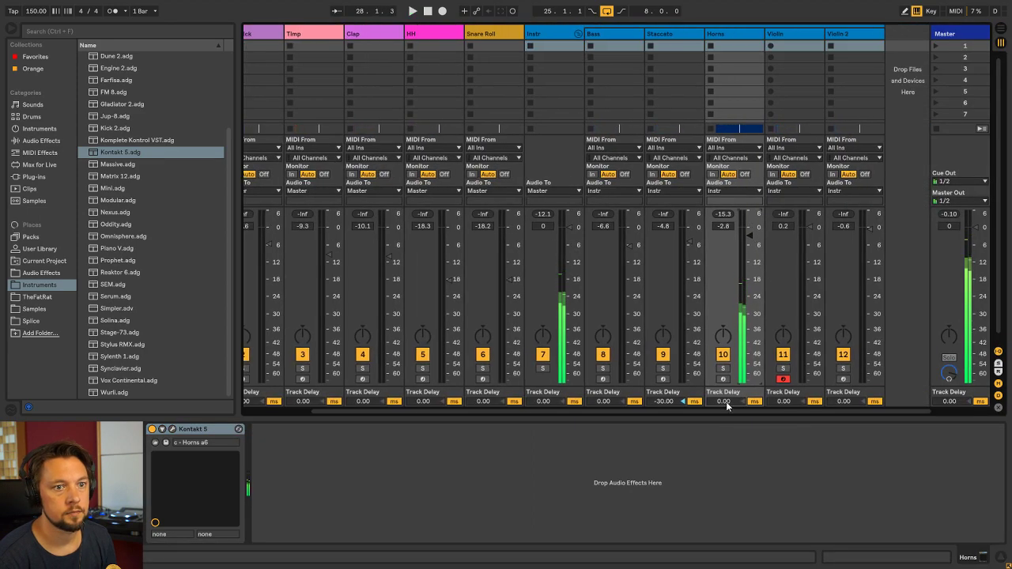
pyautogui.press('Tab')
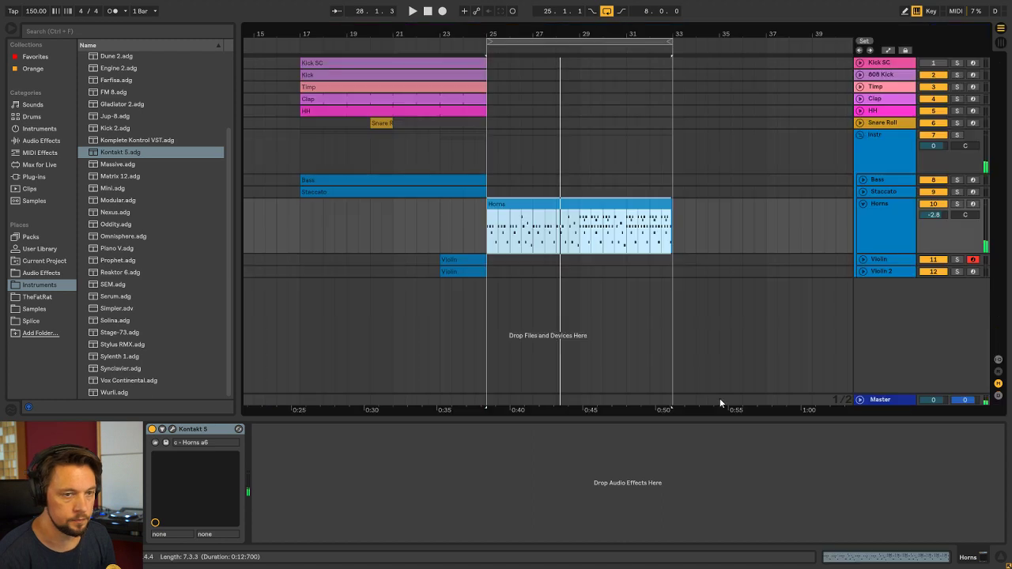
# Duplicate the Staccato and Bass clips to bar 25 and play them together with the Horns
pyautogui.click(396, 190)
pyautogui.hotkey('ctrl', 'd')
pyautogui.click(393, 181)
pyautogui.hotkey('ctrl', 'd')
pyautogui.click(518, 191)
pyautogui.press('space')
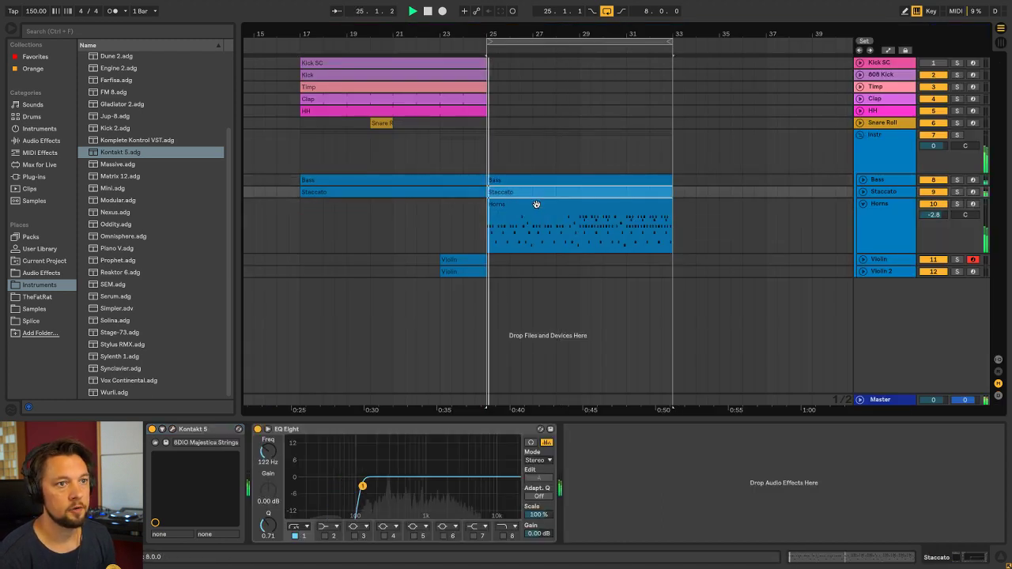
pyautogui.click(879, 206)
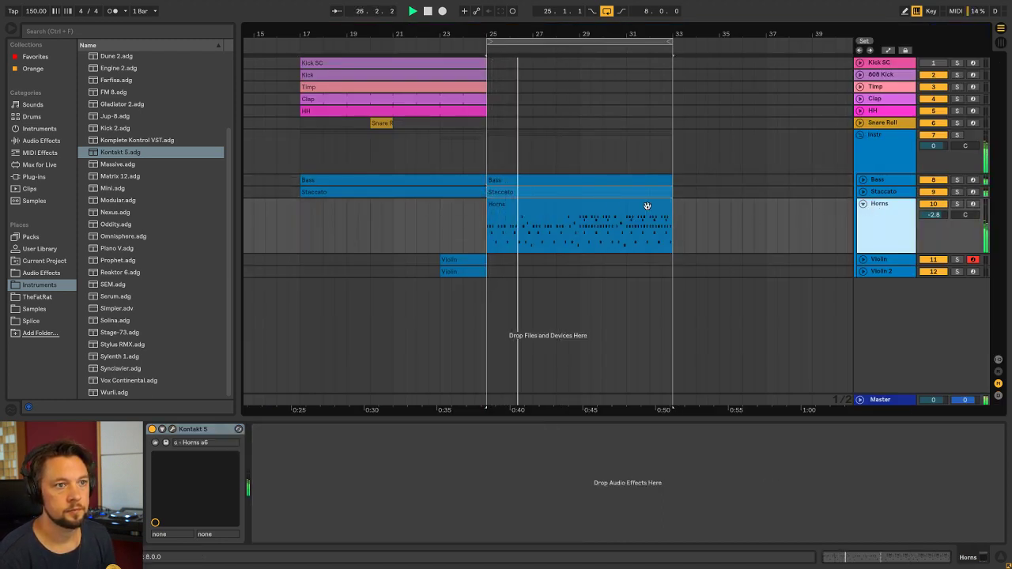
pyautogui.click(535, 208)
pyautogui.click(505, 179)
pyautogui.click(512, 191)
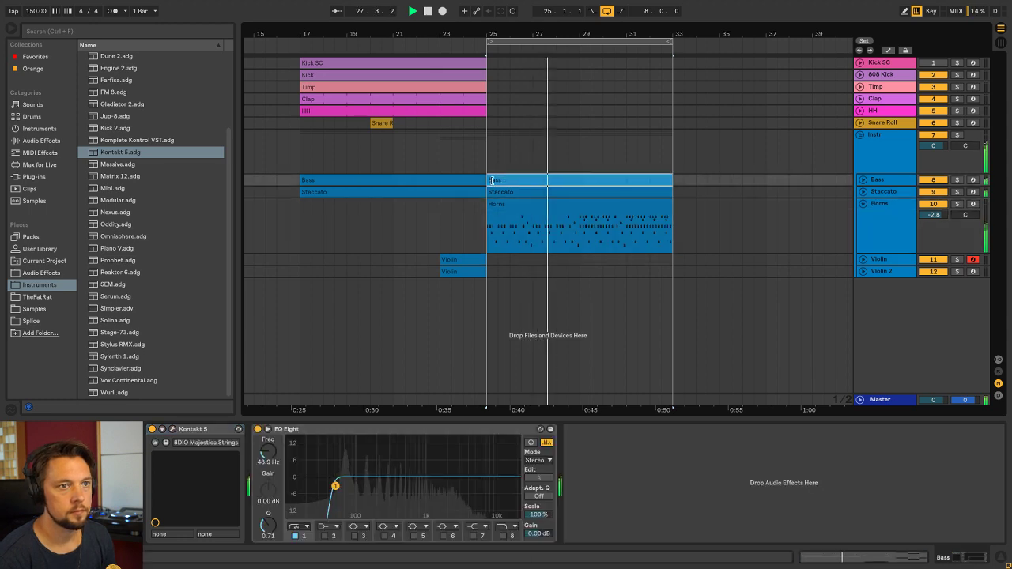
# Duplicate the Kick SC, 808 Kick, Timp, Clap and HH clips to bar 25 and play from bar 24
pyautogui.click(403, 112)
pyautogui.press('space')
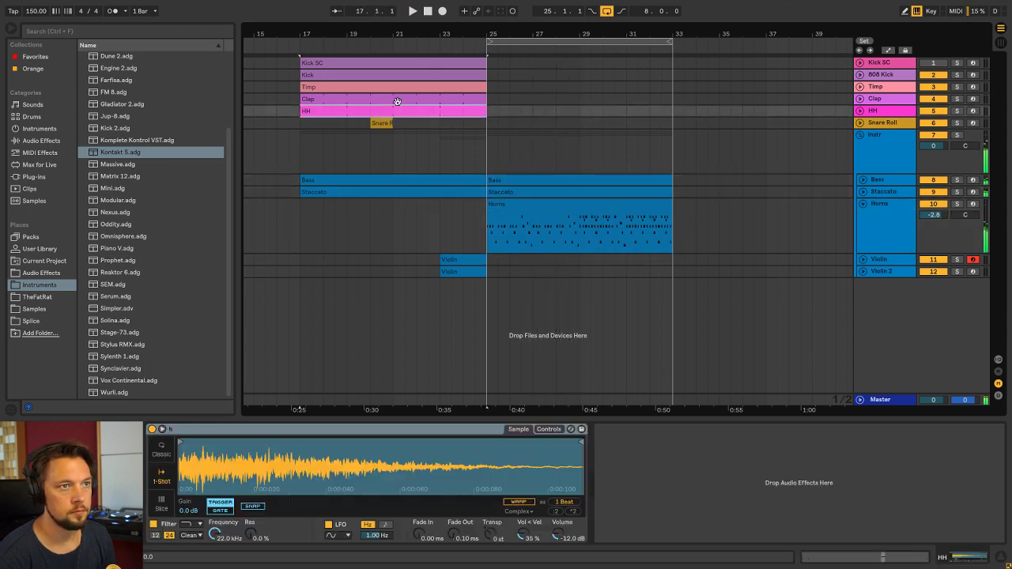
pyautogui.keyDown('shift'); pyautogui.click(391, 63); pyautogui.keyUp('shift')
pyautogui.hotkey('ctrl', 'd')
pyautogui.click(462, 169)
pyautogui.press('space')
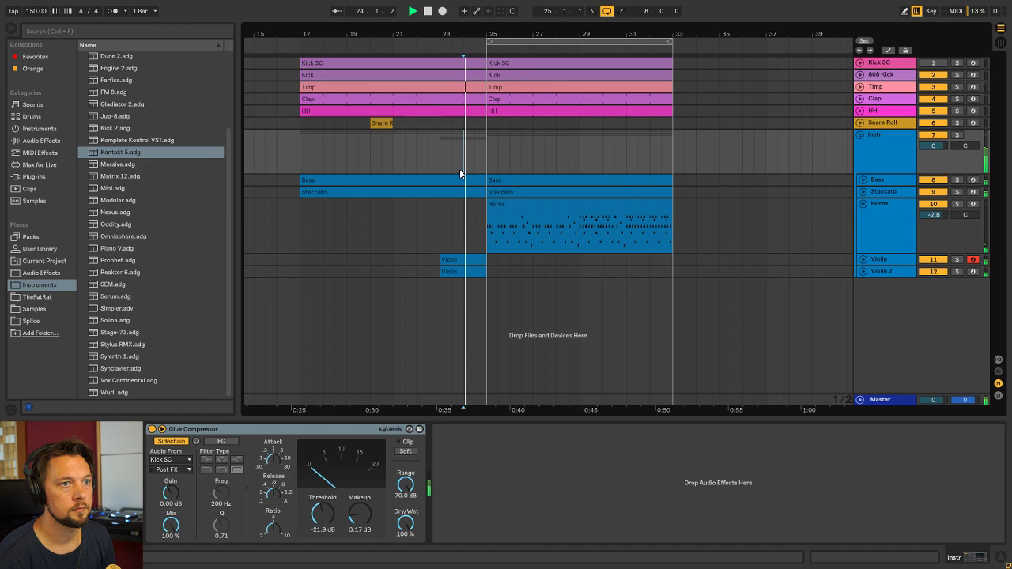
# Fine-tune the Horns track's volume to -3.1 dB
pyautogui.click(522, 207)
pyautogui.press('Tab')
pyautogui.moveTo(750, 236); pyautogui.dragTo(749, 237)
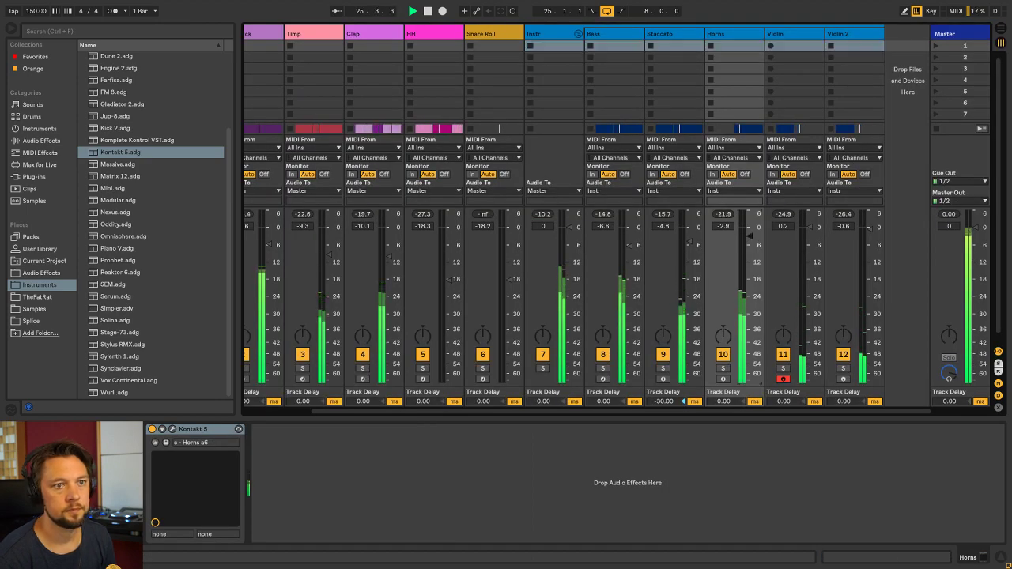
pyautogui.press('Tab')
# Extend the loop to sixteen bars starting at bar 17, and copy the Snare Roll clip to bar 28
pyautogui.moveTo(487, 41); pyautogui.dragTo(300, 41)
pyautogui.click(305, 159)
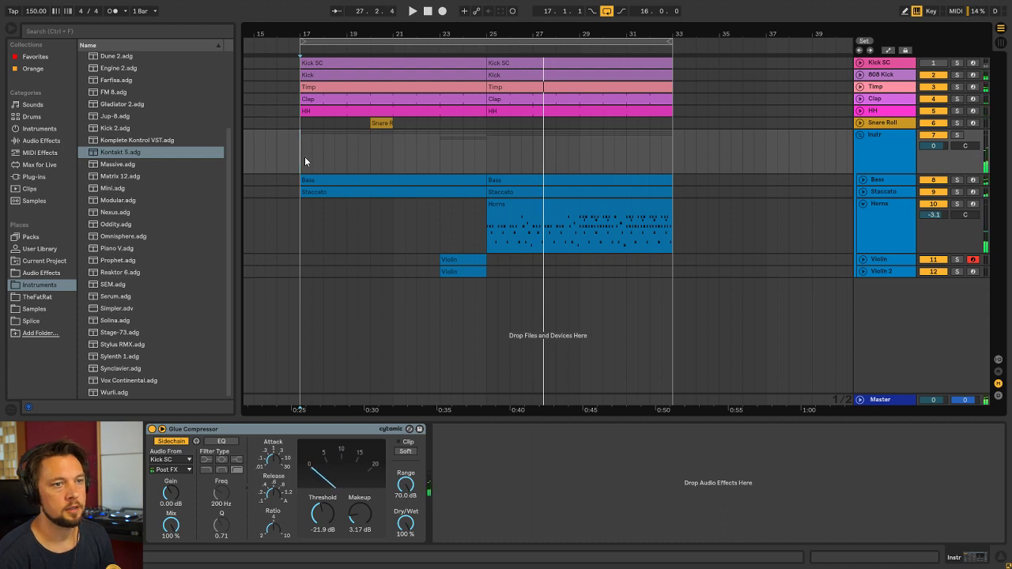
pyautogui.press('space')
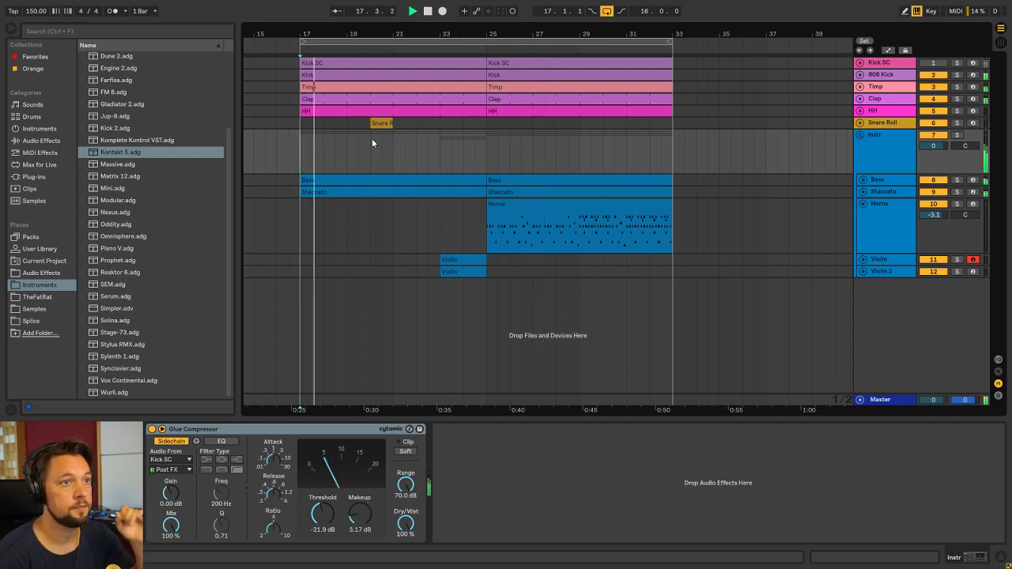
pyautogui.moveTo(377, 124); pyautogui.dragTo(559, 125)
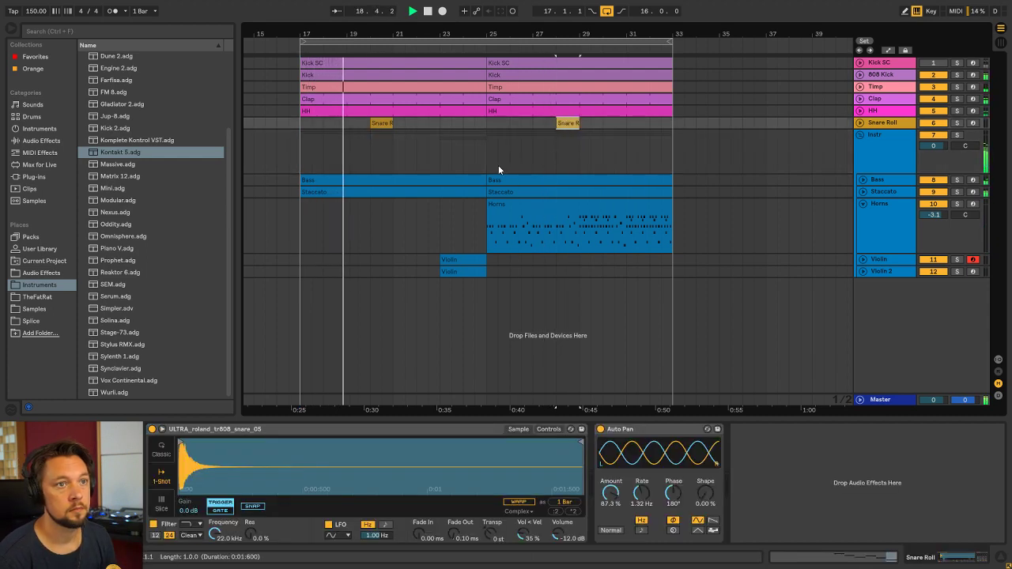
pyautogui.click(487, 164)
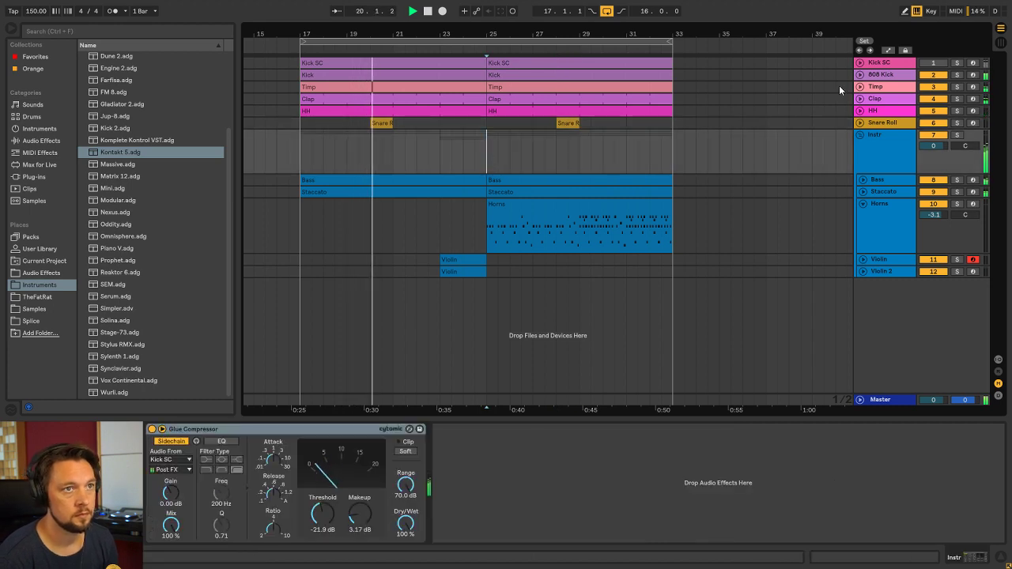
# Unfold the 808 Kick track to show its notes while playing the sixteen-bar loop, keeping Kick SC folded
pyautogui.click(860, 62)
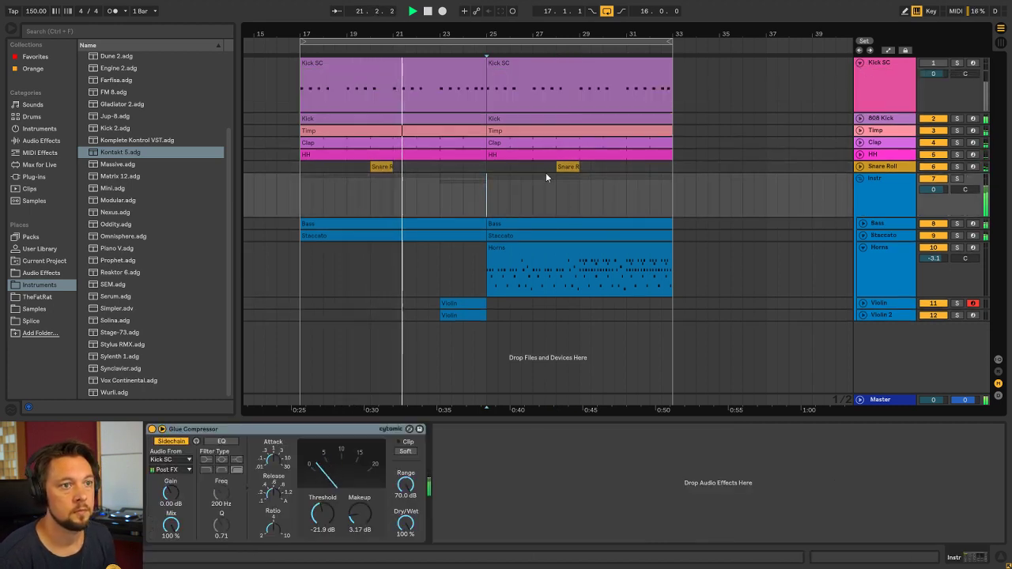
pyautogui.click(860, 73)
pyautogui.click(860, 74)
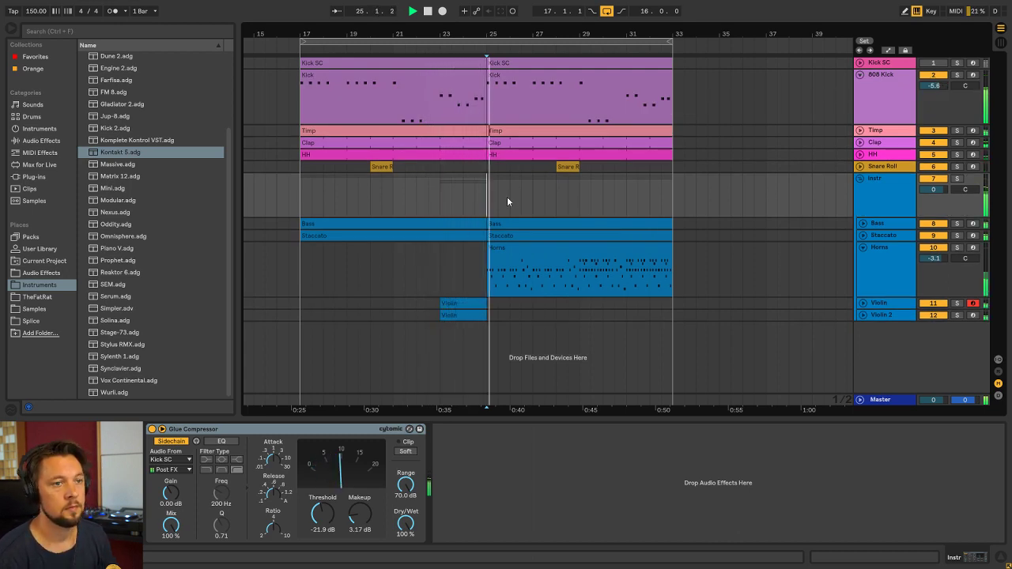
pyautogui.click(522, 252)
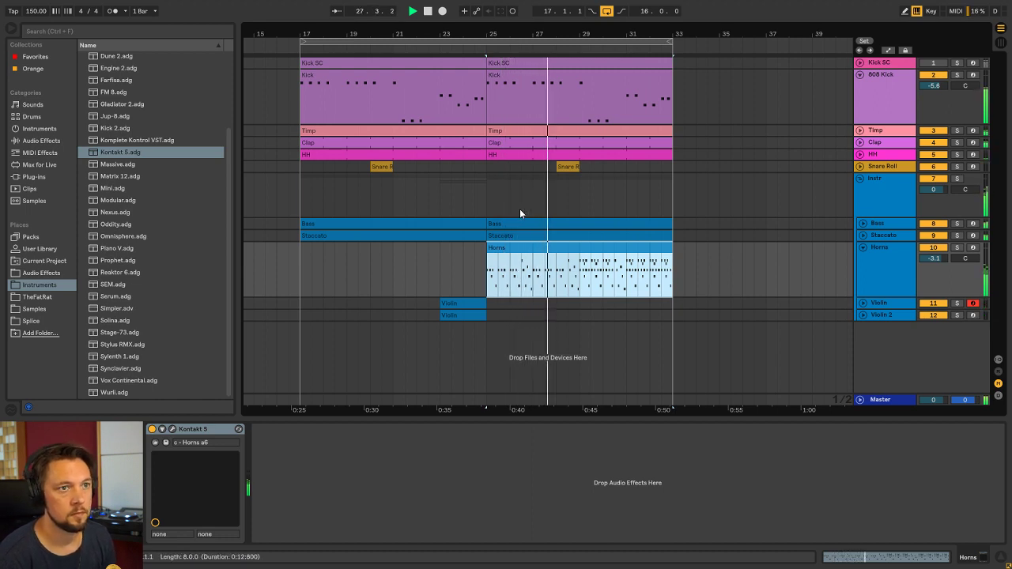
pyautogui.click(487, 200)
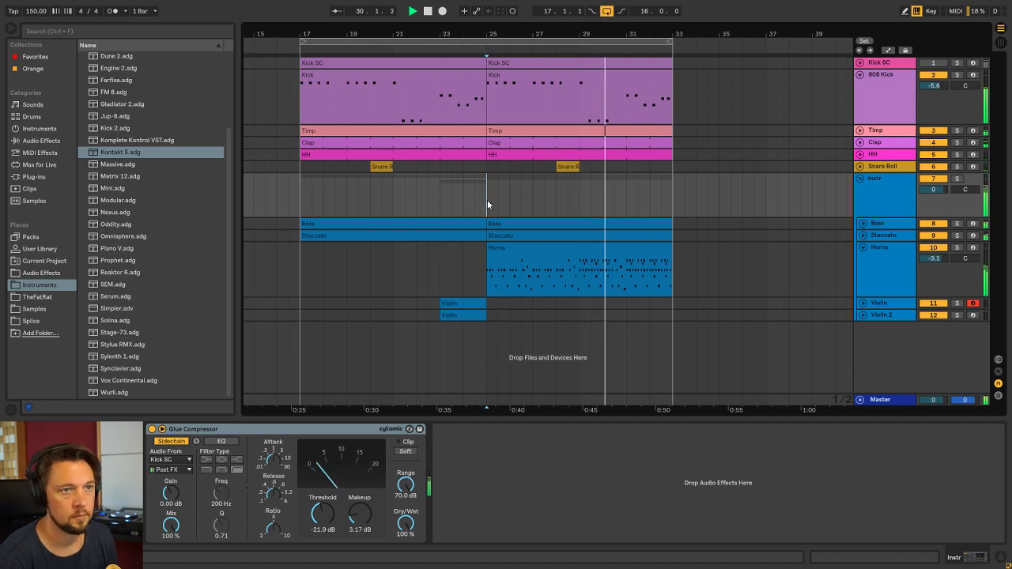
pyautogui.click(488, 166)
# Check the Horns track's delay setting in the mixer
pyautogui.click(491, 250)
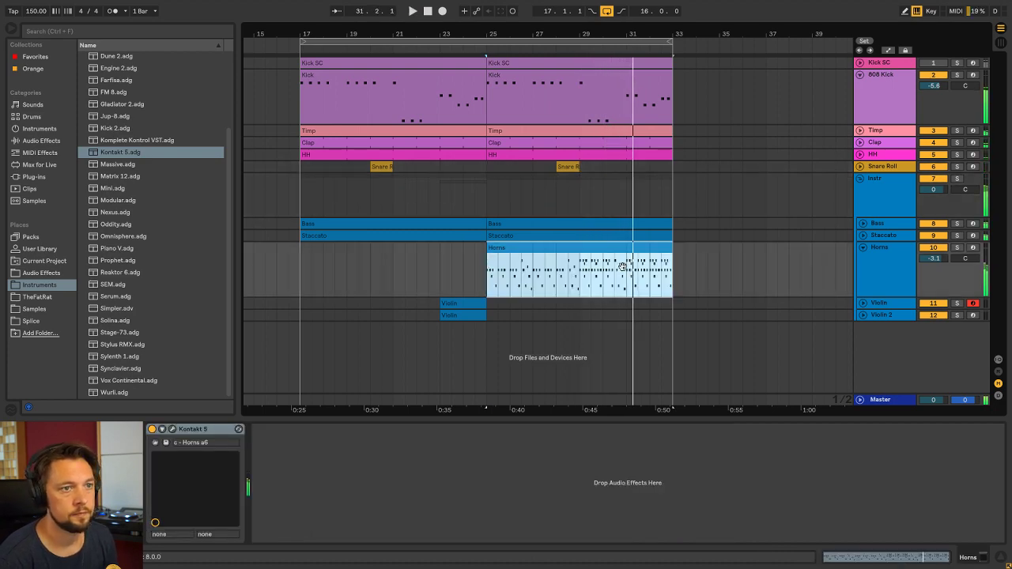
pyautogui.press('Tab')
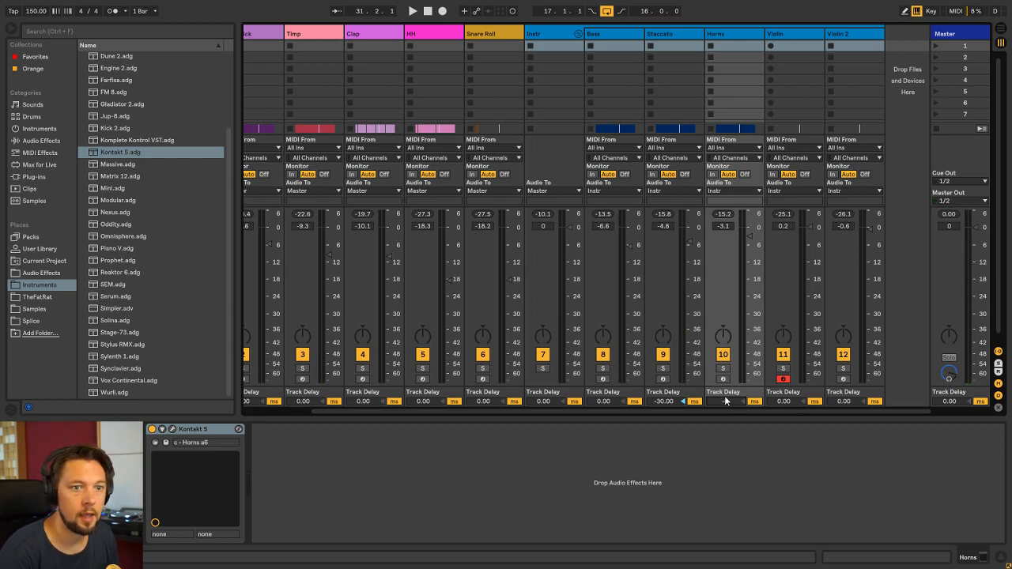
pyautogui.press('Tab')
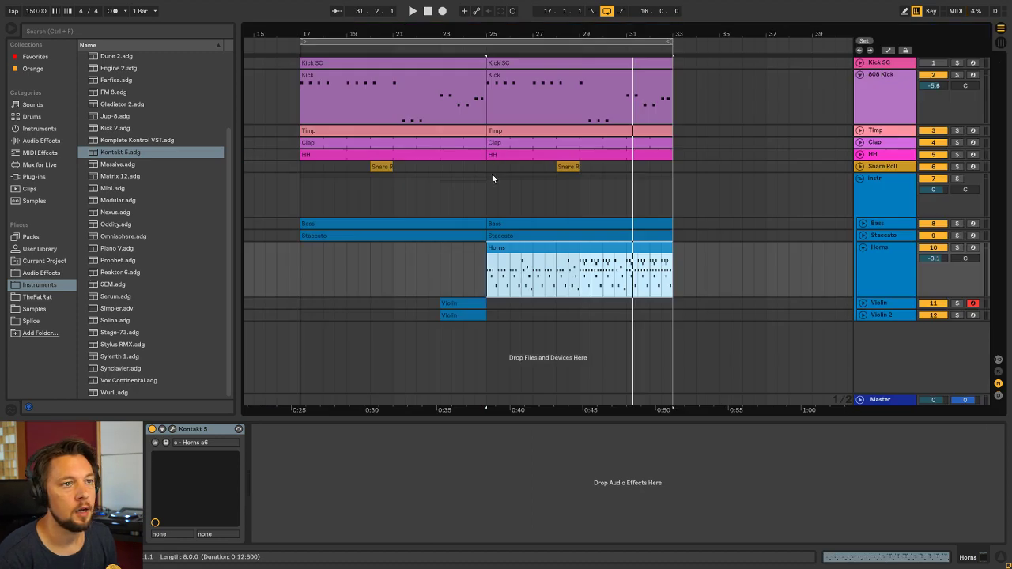
# Trim the start of the second Timp, Clap and HH clips from bar 25 to bar 26
pyautogui.click(501, 214)
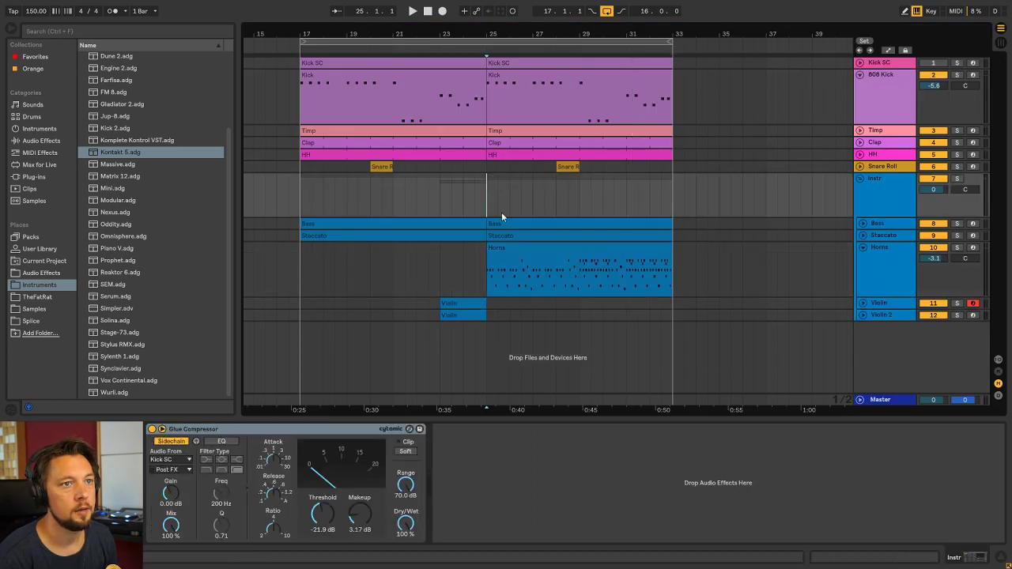
pyautogui.click(502, 155)
pyautogui.keyDown('shift'); pyautogui.click(498, 131); pyautogui.keyUp('shift')
pyautogui.moveTo(488, 131); pyautogui.dragTo(511, 132)
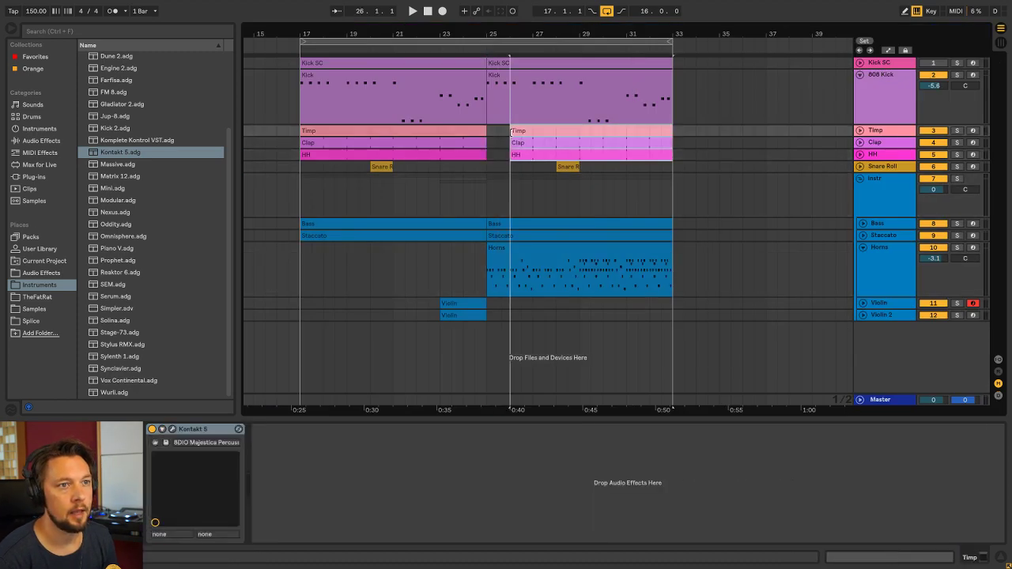
# Trim the start of the second Bass clip to bar 27 and play from bar 25
pyautogui.click(490, 224)
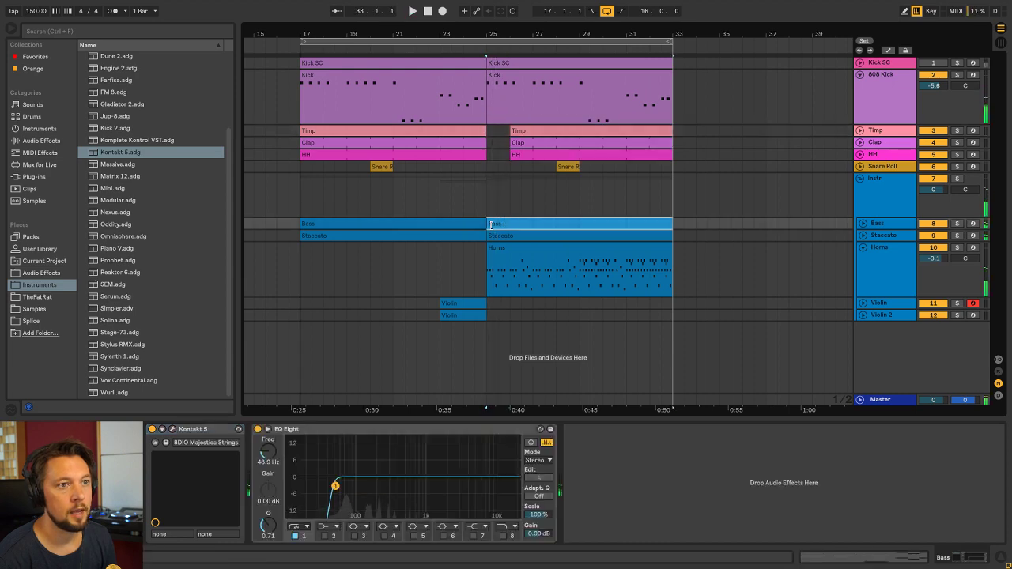
pyautogui.moveTo(489, 223); pyautogui.dragTo(533, 224)
pyautogui.click(487, 207)
pyautogui.press('space')
pyautogui.click(495, 236)
pyautogui.keyDown('shift'); pyautogui.click(499, 249); pyautogui.keyUp('shift')
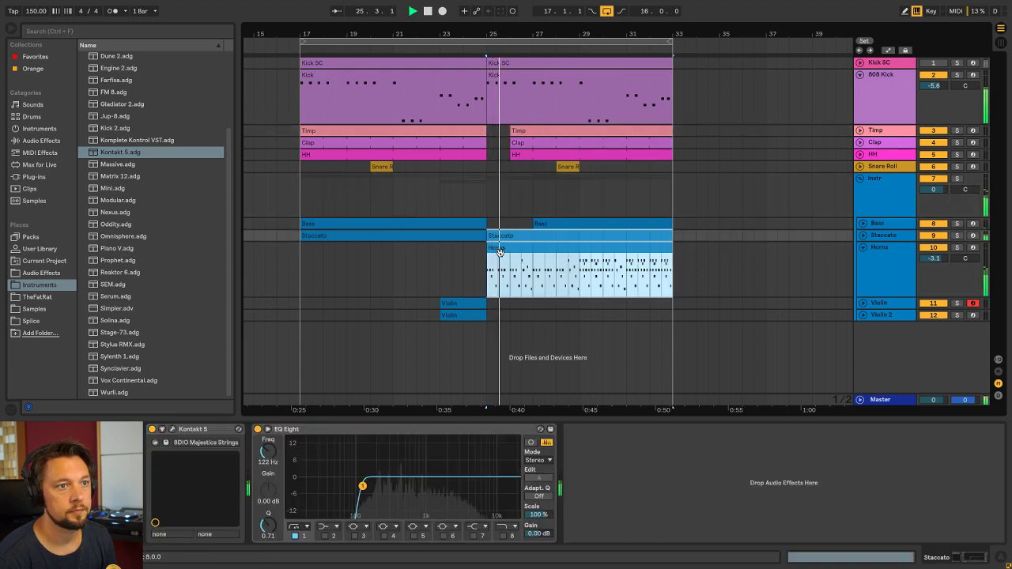
# Open the notes of the 808 Kick clip at bar 25 and raise its first note to C4
pyautogui.doubleClick(495, 104)
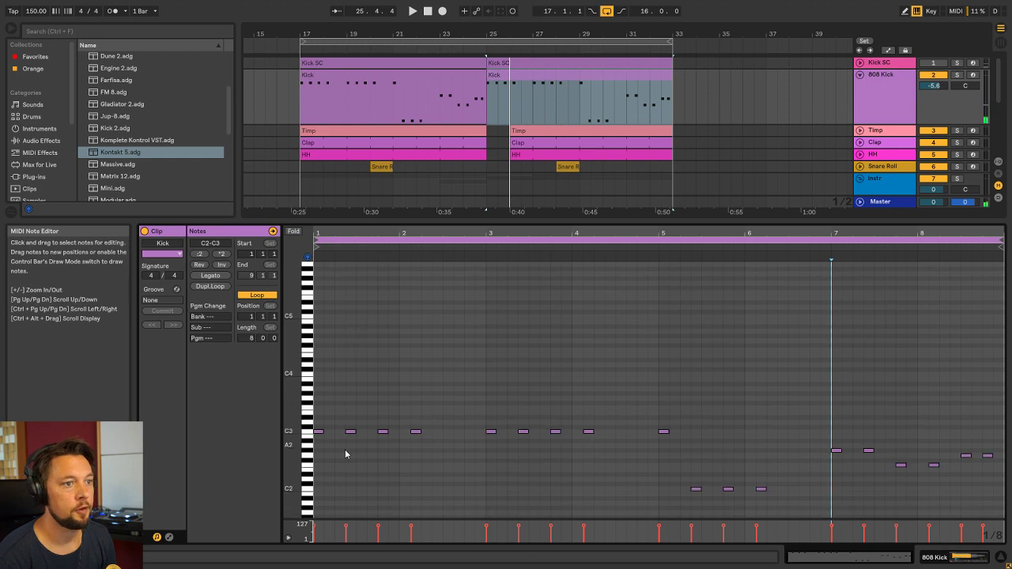
pyautogui.click(333, 436)
pyautogui.moveTo(287, 409); pyautogui.dragTo(293, 410)
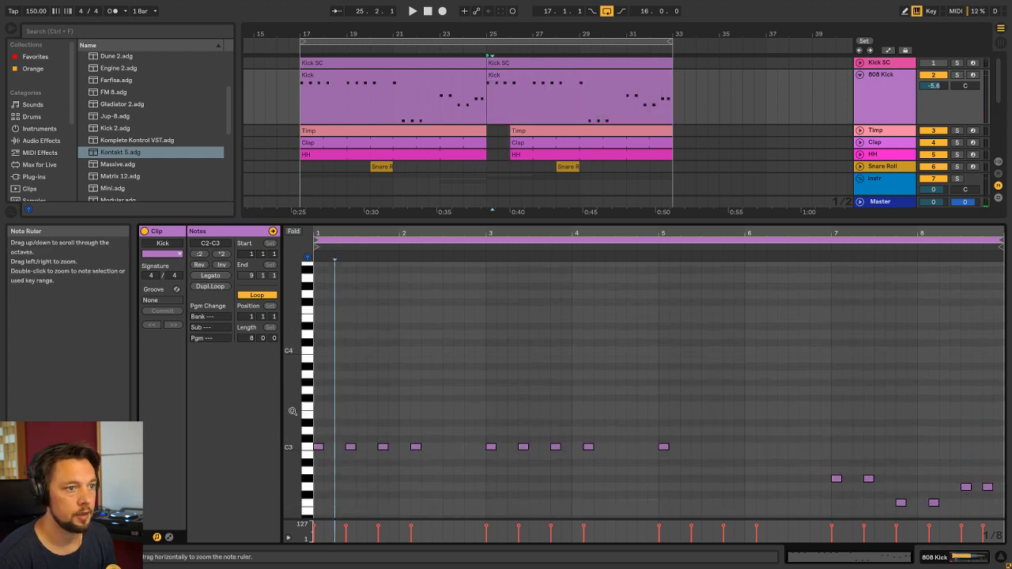
pyautogui.click(318, 448)
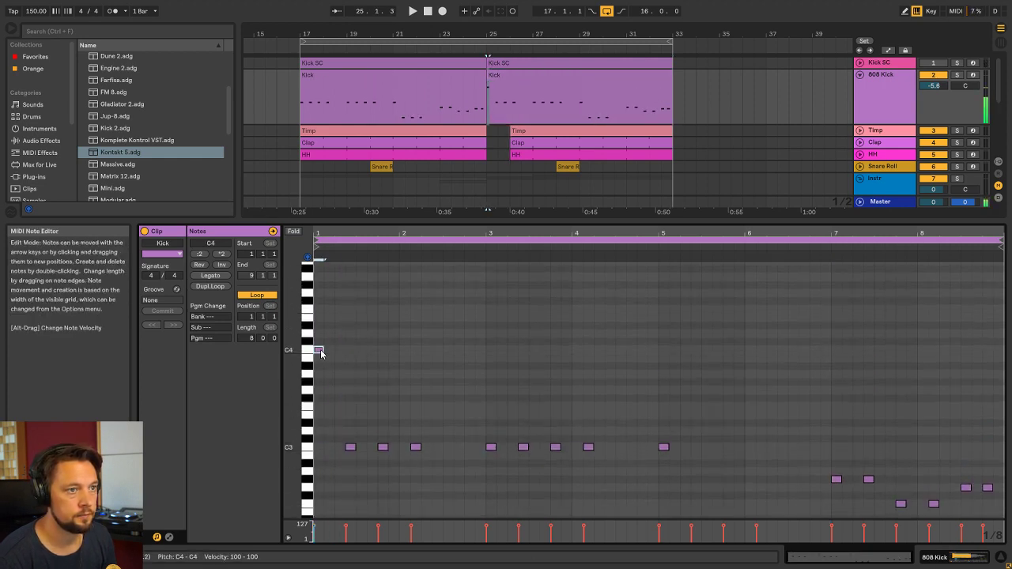
# Copy the C4 kick note down to A#3 and place the copy directly after it
pyautogui.moveTo(320, 353); pyautogui.dragTo(344, 370)
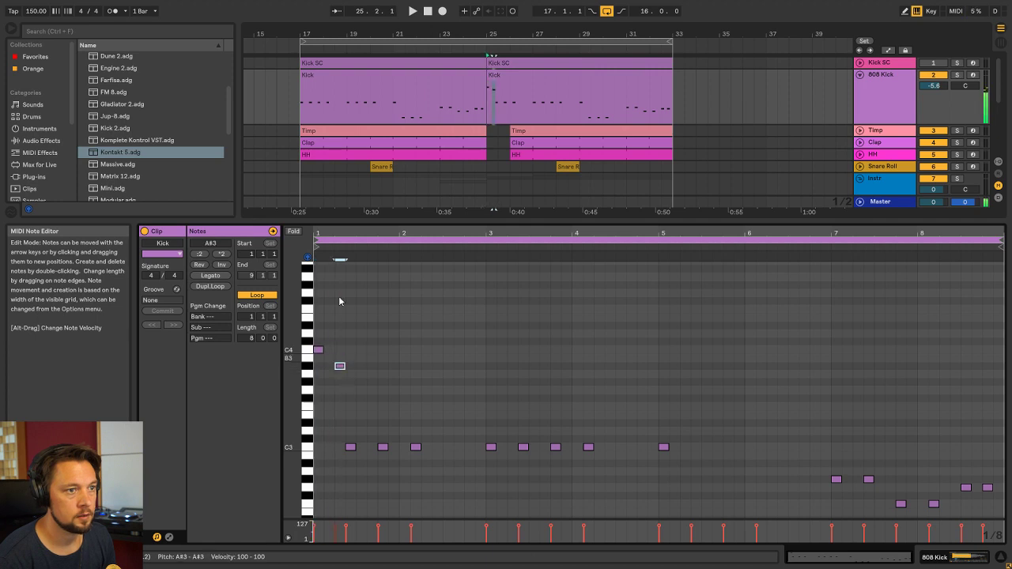
pyautogui.moveTo(339, 234); pyautogui.dragTo(339, 277)
pyautogui.press('space')
pyautogui.press('space')
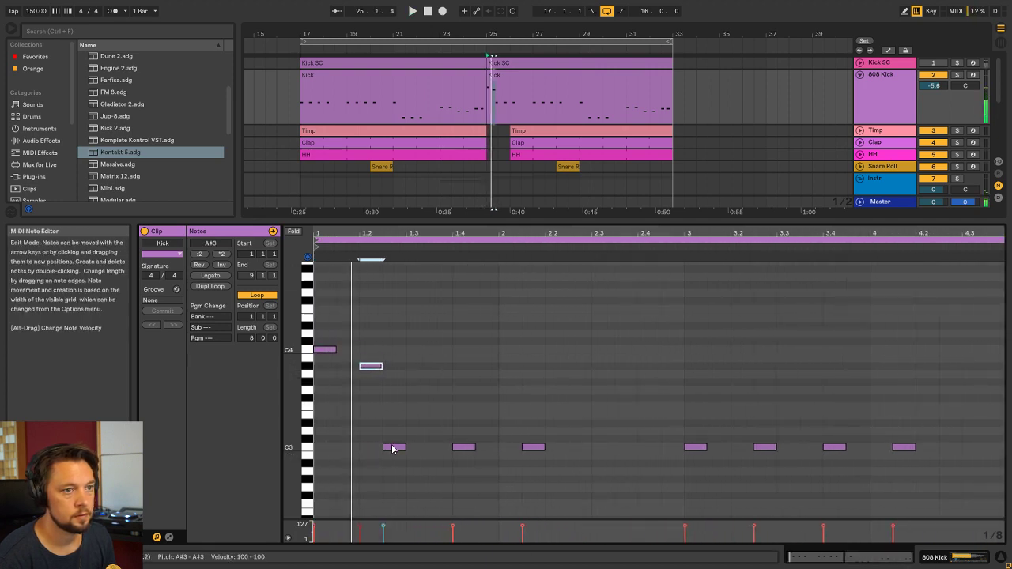
pyautogui.moveTo(376, 369); pyautogui.dragTo(354, 372)
# Move the next C3 kick note up to G3 on beat 1.2, and delete the two C3 notes following it
pyautogui.moveTo(392, 449); pyautogui.dragTo(390, 396)
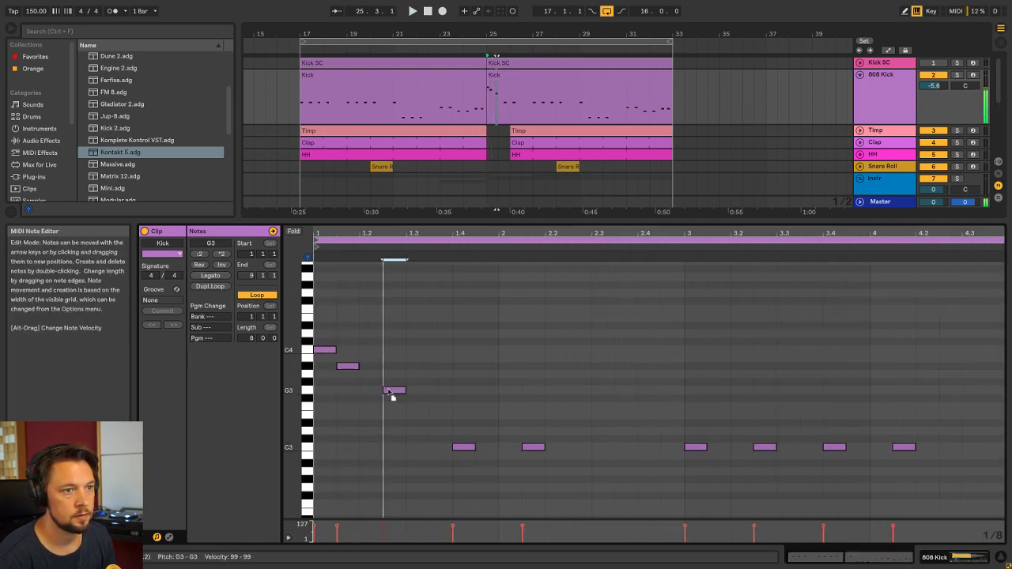
pyautogui.moveTo(468, 469); pyautogui.dragTo(585, 437)
pyautogui.press('Delete')
pyautogui.moveTo(316, 230); pyautogui.dragTo(318, 269)
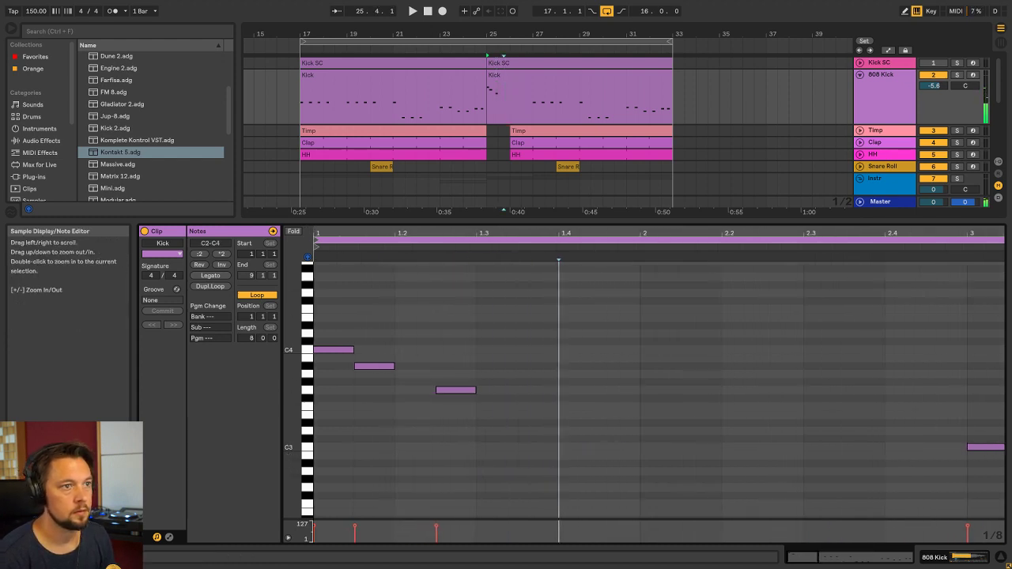
pyautogui.moveTo(455, 388); pyautogui.dragTo(419, 388)
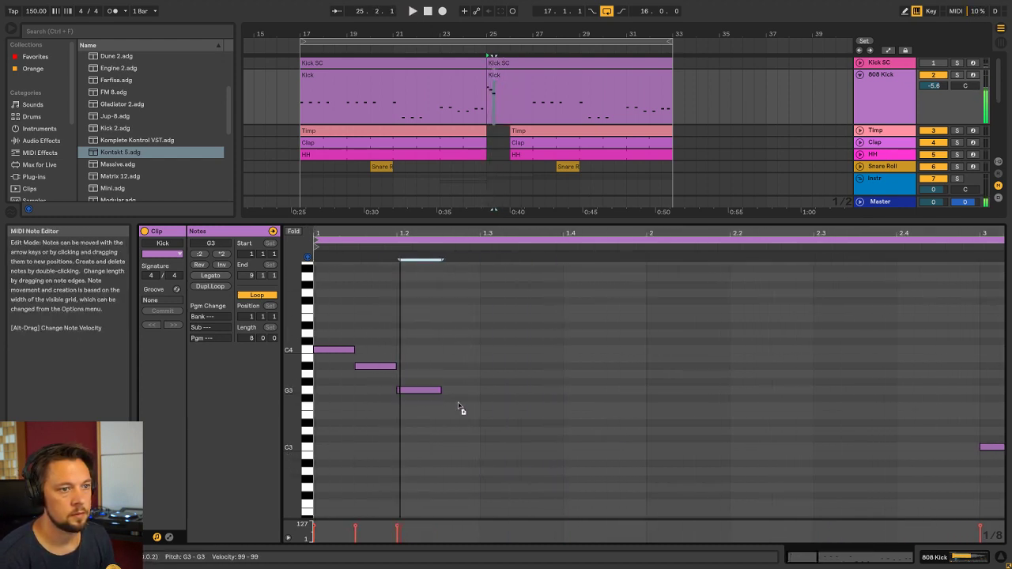
# Lower the kick note on beat 1.2 to F#3, and add an E3 note on beat 1.3 and a D3 note on beat 1.4
pyautogui.doubleClick(503, 407)
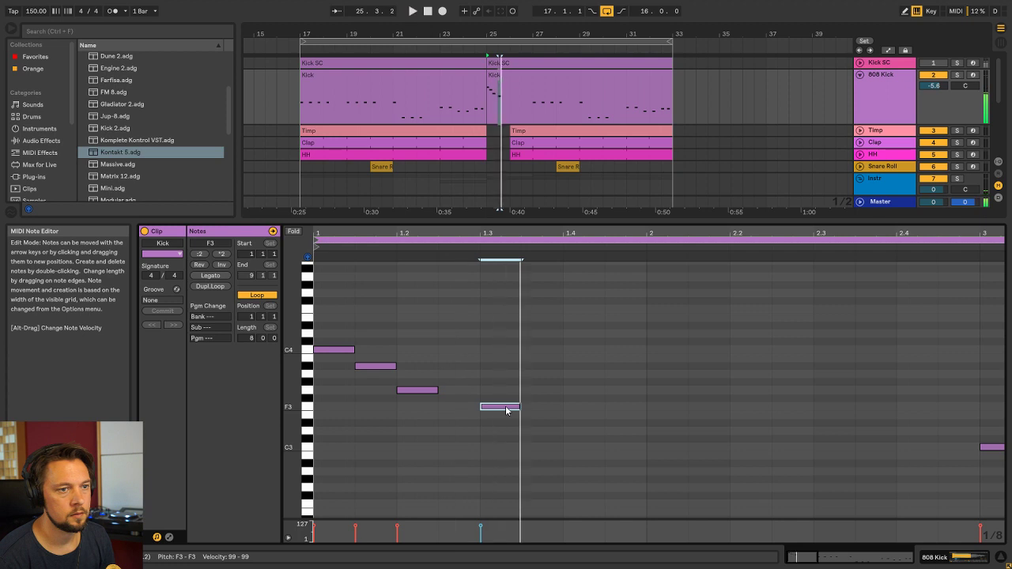
pyautogui.moveTo(418, 390); pyautogui.dragTo(420, 405)
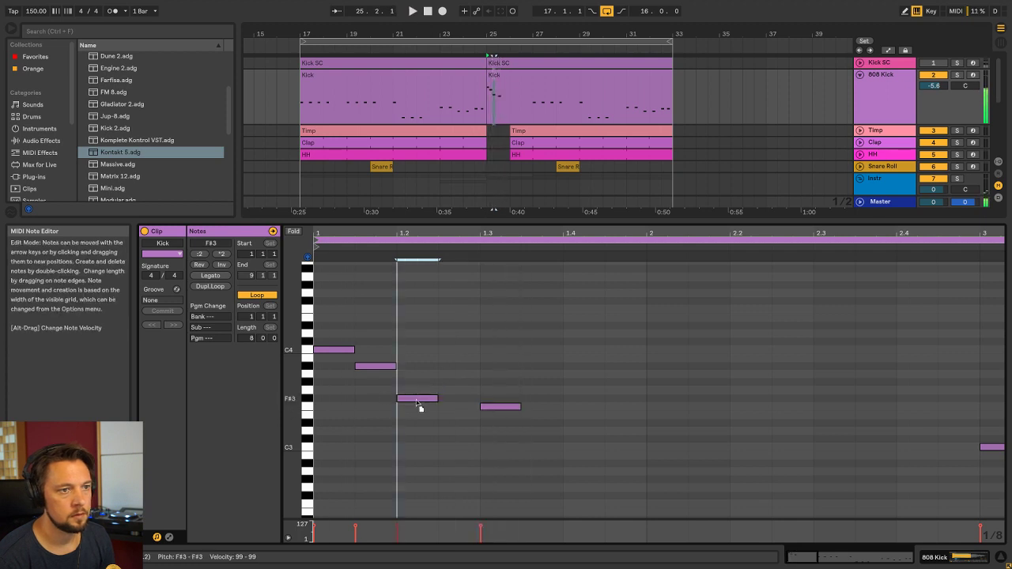
pyautogui.click(506, 408)
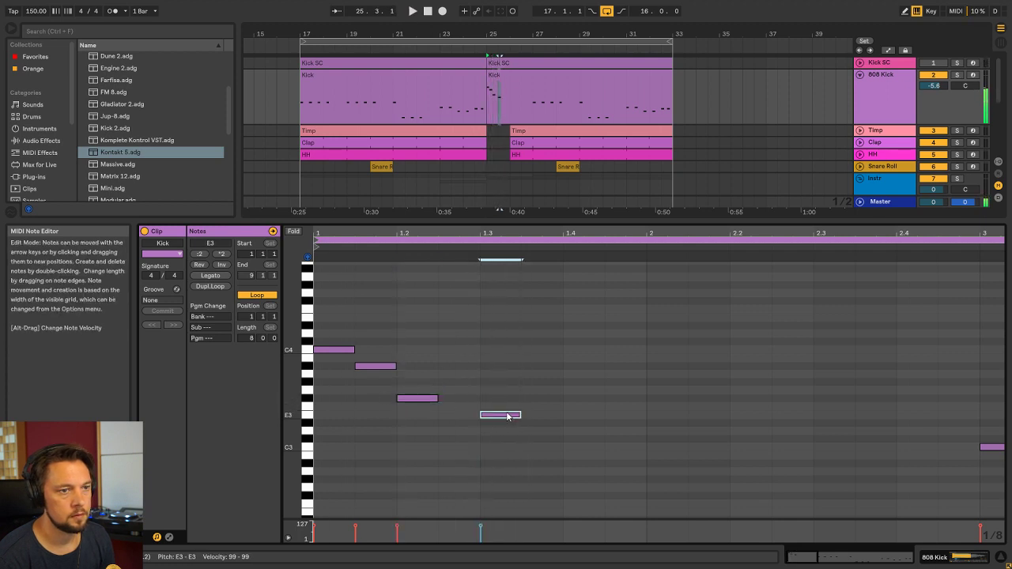
pyautogui.doubleClick(595, 432)
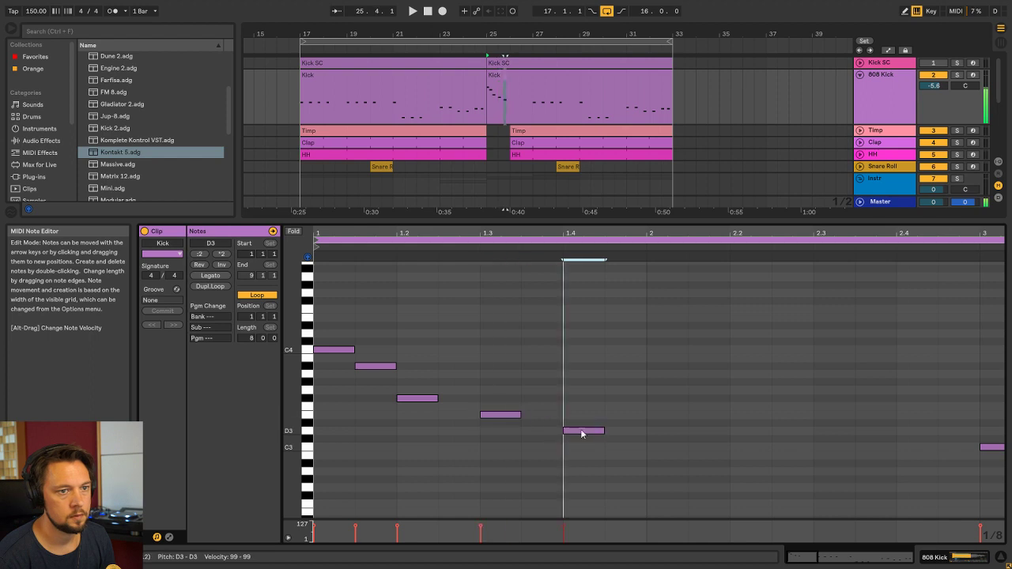
# Try the E3 kick note half a beat earlier, listen to it, and move it back to beat 1.3
pyautogui.moveTo(490, 416); pyautogui.dragTo(449, 418)
pyautogui.press('space')
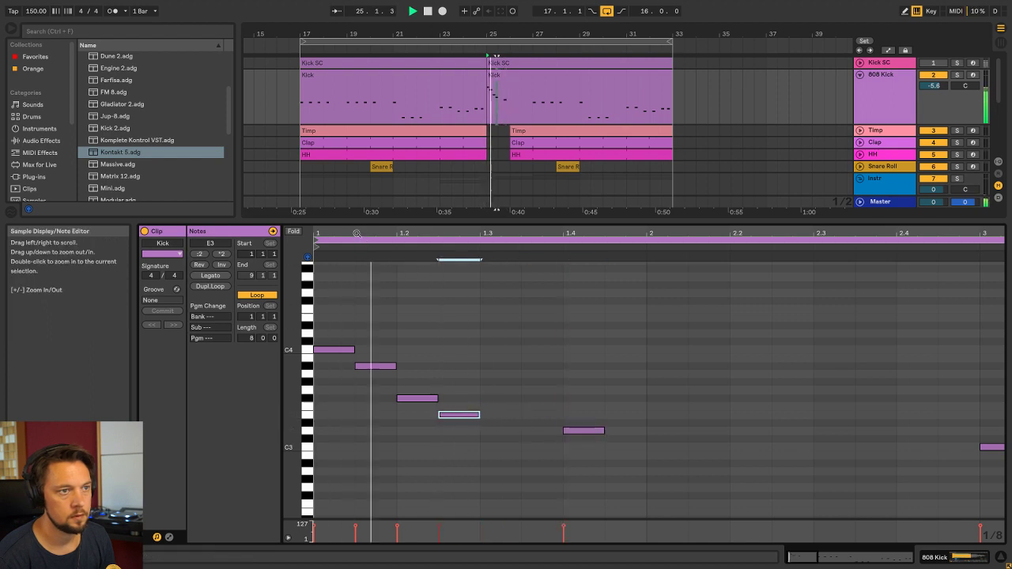
pyautogui.moveTo(357, 233); pyautogui.dragTo(361, 248)
pyautogui.press('space')
pyautogui.moveTo(517, 416); pyautogui.dragTo(576, 416)
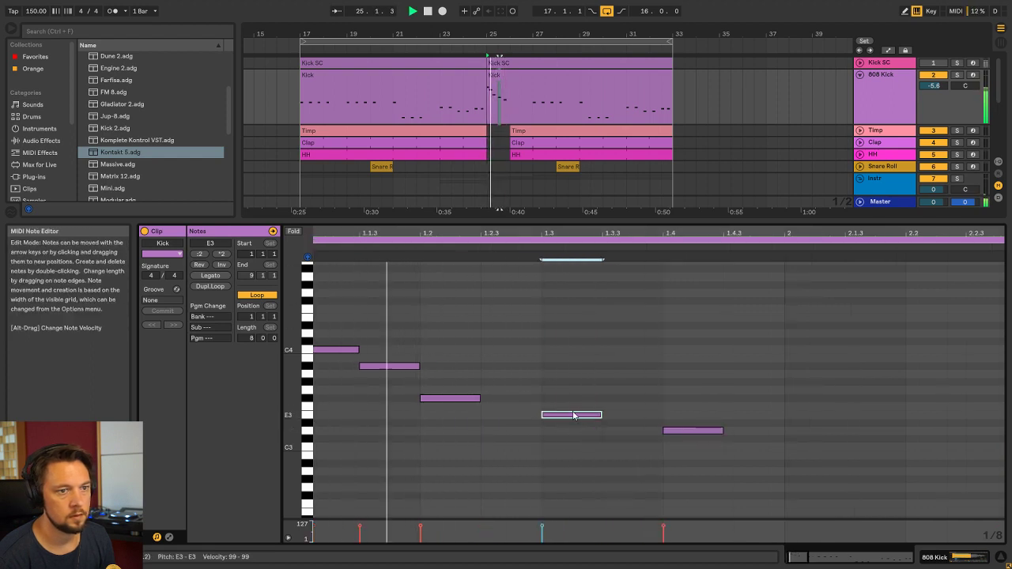
pyautogui.press('space')
# Raise the kick note on beat 1.3 to F3 and play the fill
pyautogui.moveTo(528, 233); pyautogui.dragTo(528, 217)
pyautogui.click(473, 410)
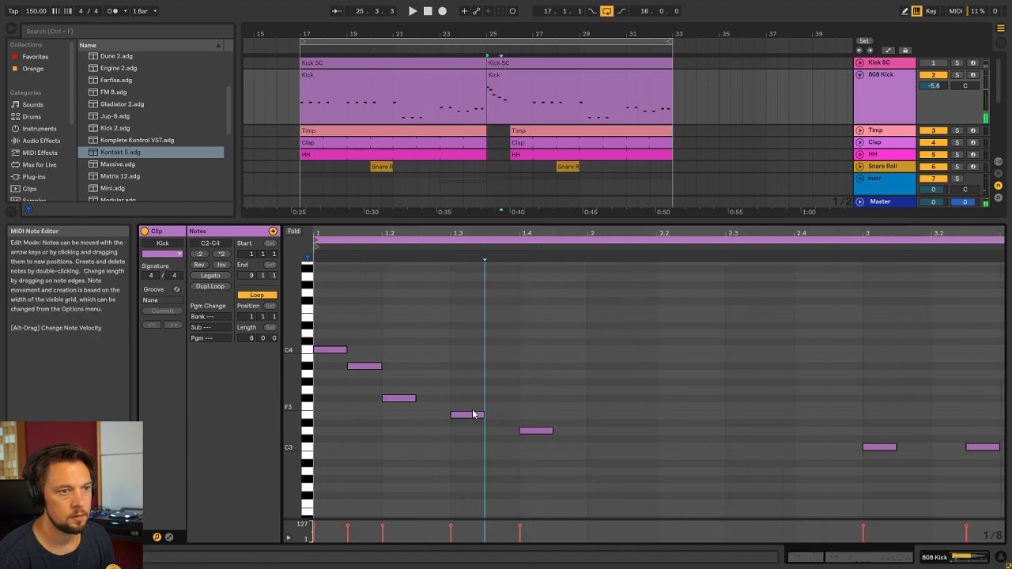
pyautogui.moveTo(473, 415); pyautogui.dragTo(474, 408)
pyautogui.press('space')
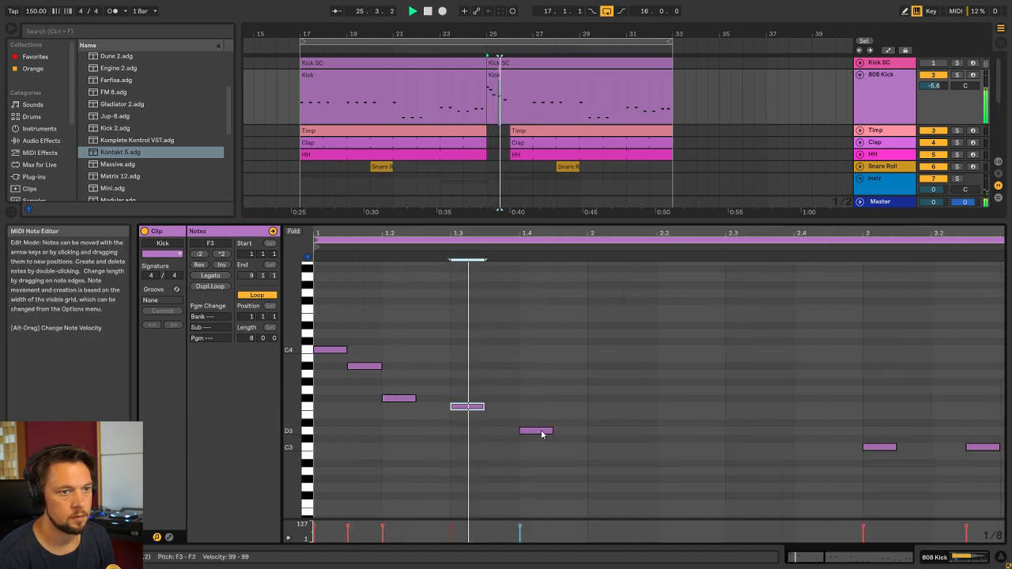
pyautogui.moveTo(308, 389); pyautogui.dragTo(403, 389)
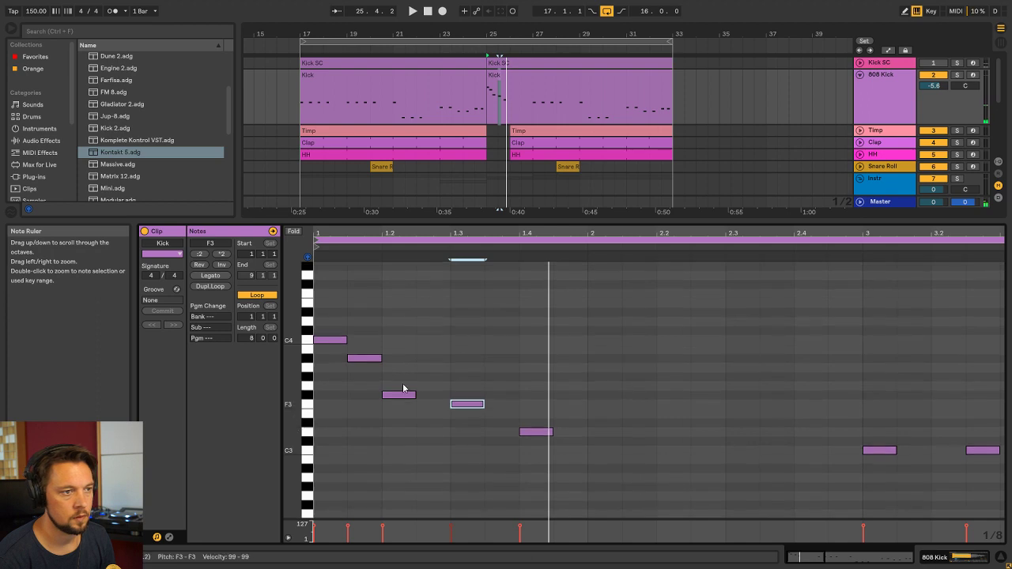
pyautogui.click(522, 74)
pyautogui.press('space')
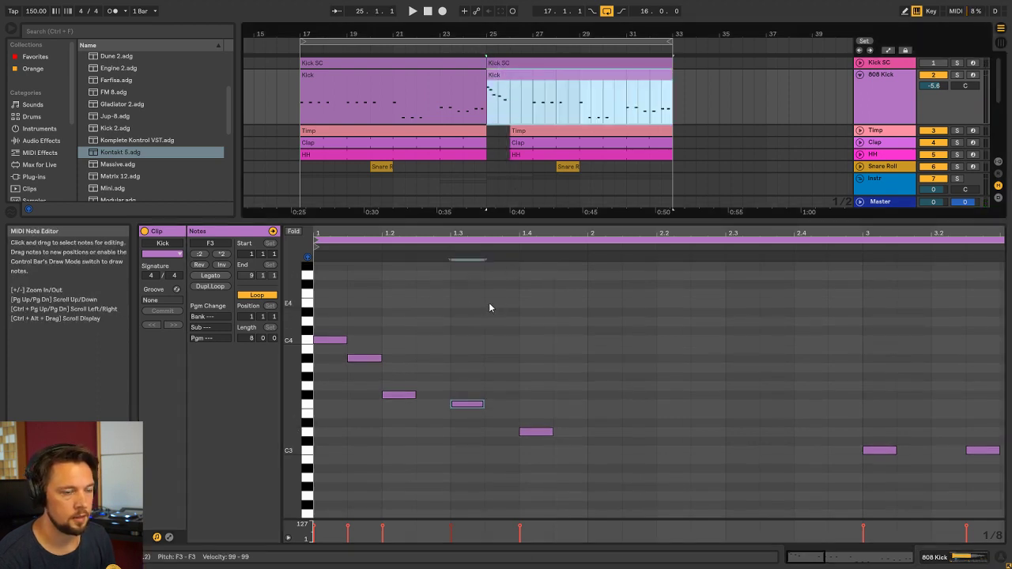
# Show the whole second Kick clip and audition its C4 and C3 pitches for comparison
pyautogui.click(466, 117)
pyautogui.click(442, 109)
pyautogui.click(524, 75)
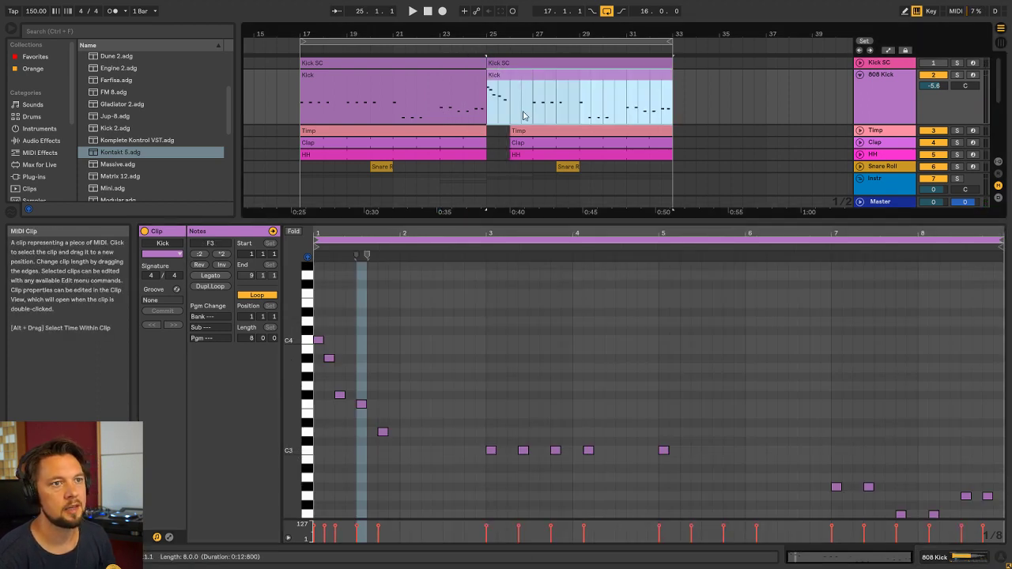
pyautogui.click(350, 346)
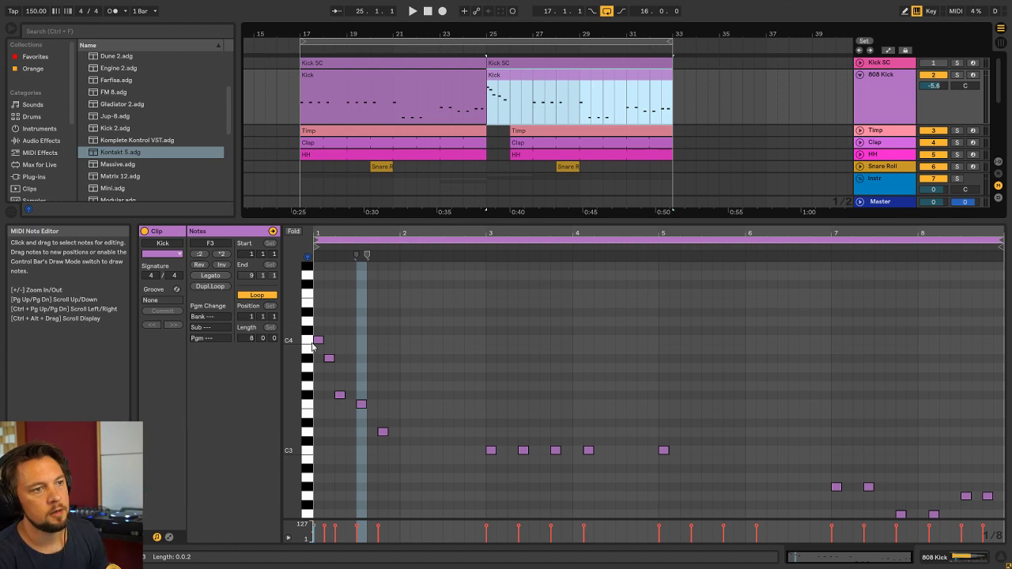
pyautogui.click(308, 341)
pyautogui.click(308, 451)
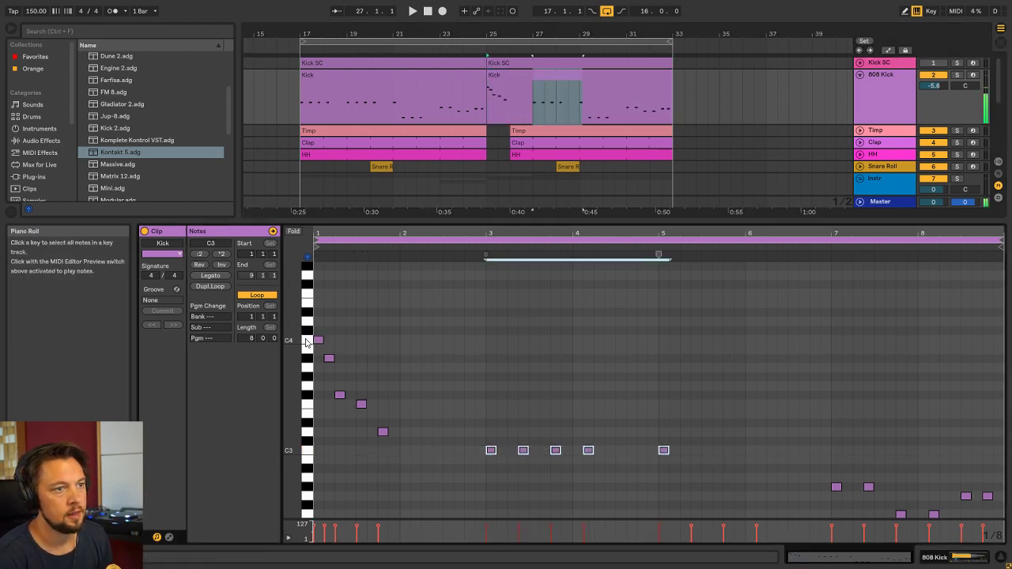
pyautogui.click(307, 343)
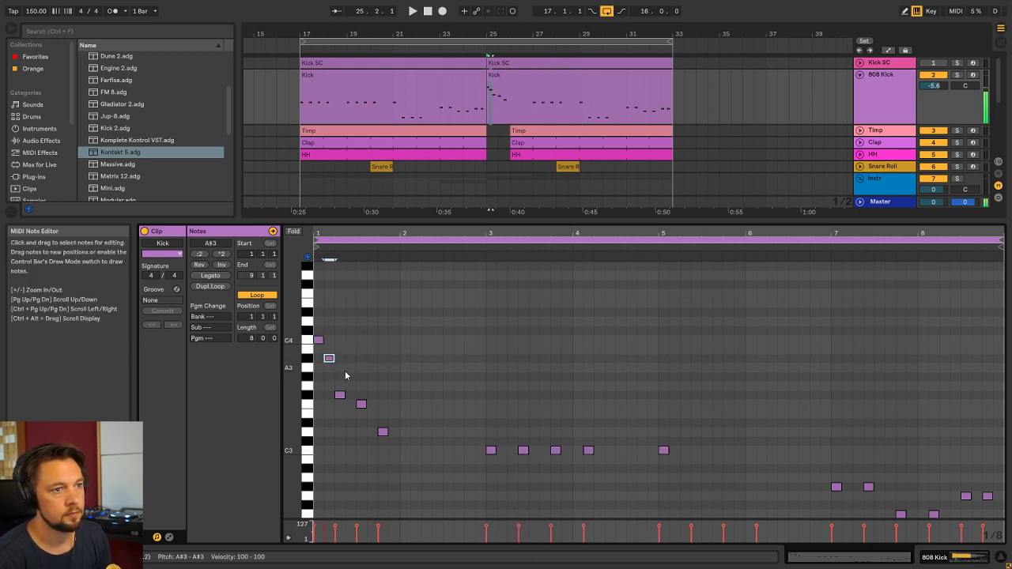
# Try neighbouring pitches for the fill's second note, return it to A#3, and audition the F#3 note following it
pyautogui.press('Up')
pyautogui.press('Down')
pyautogui.press('Down')
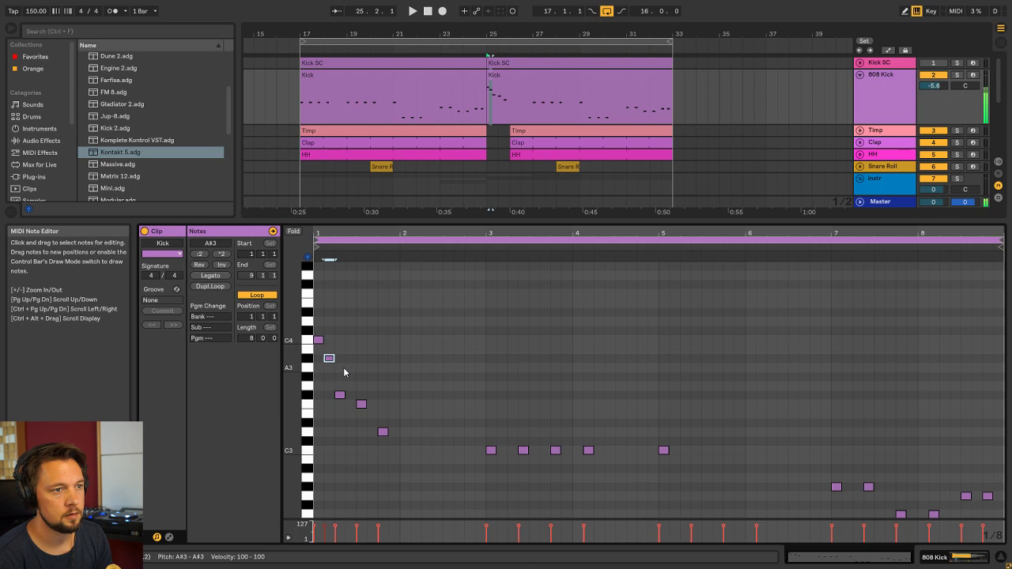
pyautogui.click(338, 393)
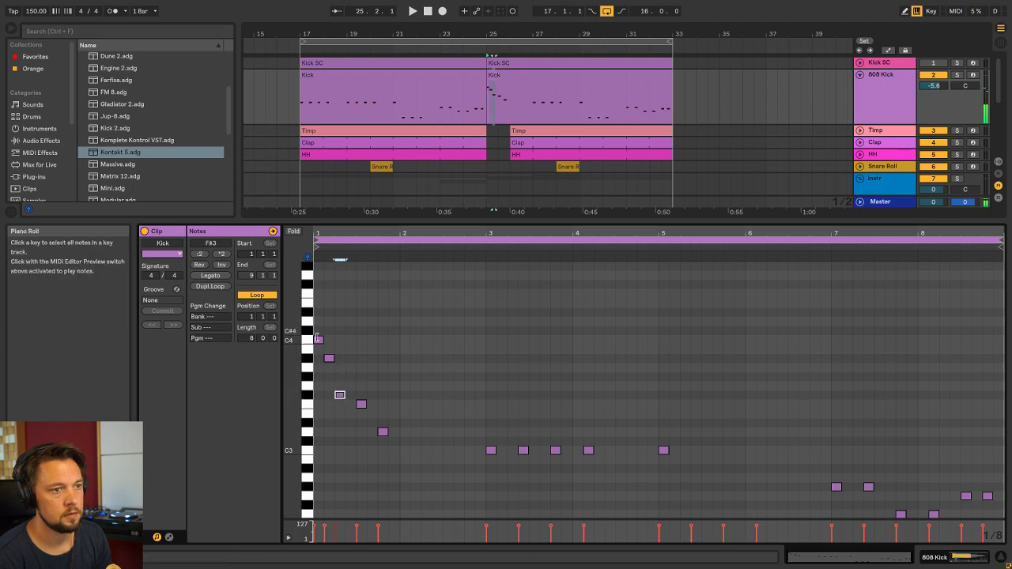
# Lower the three C3 notes following the bar 3 note by one octave to C2, and play the fill
pyautogui.scroll(-3, 470, 399)
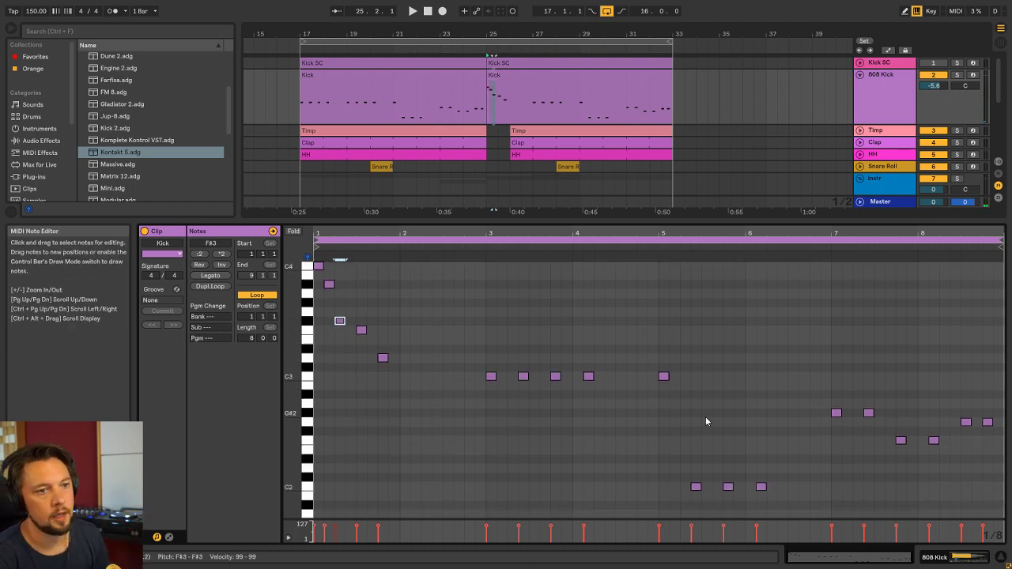
pyautogui.moveTo(626, 409); pyautogui.dragTo(517, 363)
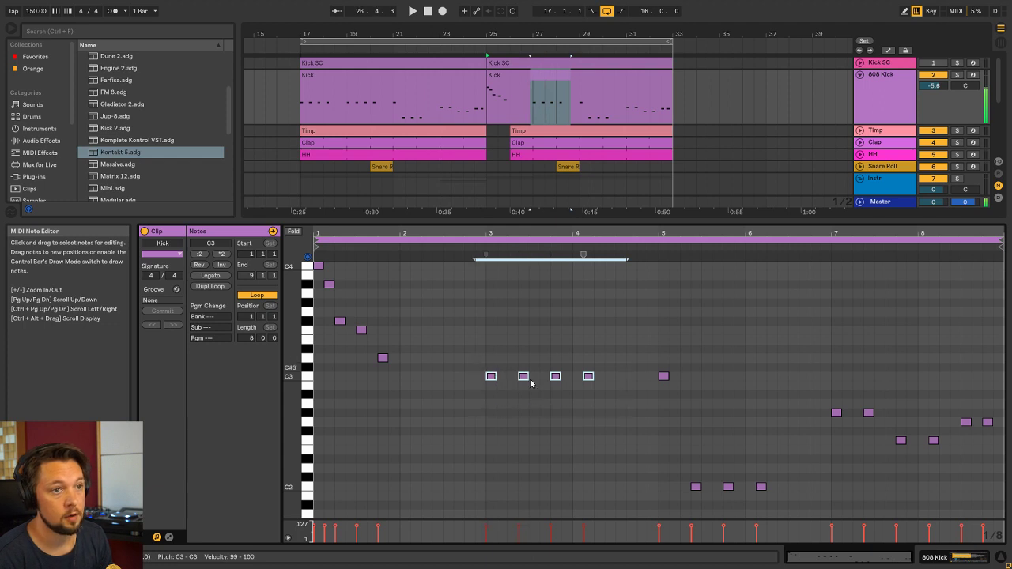
pyautogui.moveTo(631, 419); pyautogui.dragTo(530, 366)
pyautogui.moveTo(626, 411); pyautogui.dragTo(514, 348)
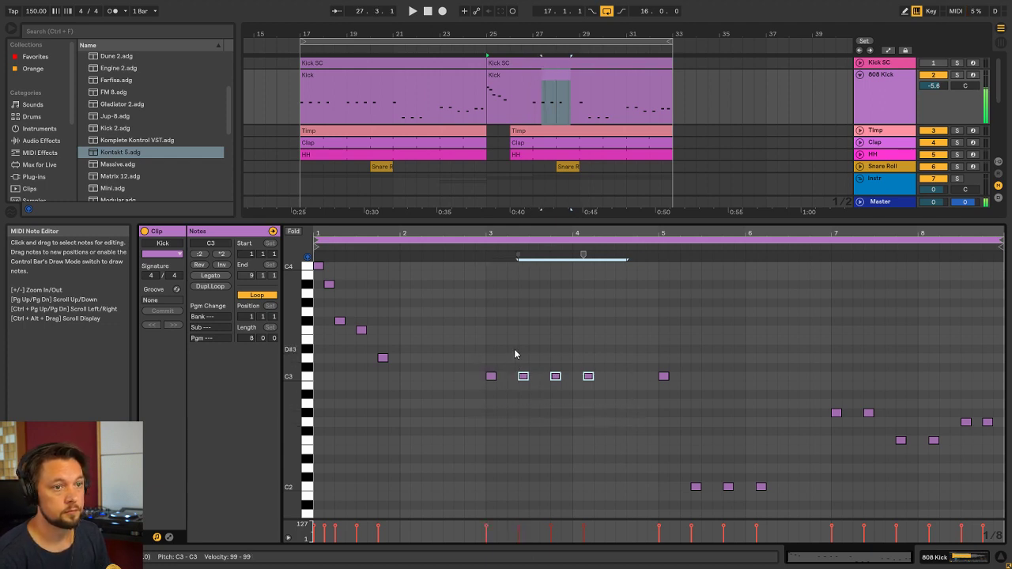
pyautogui.hotkey('shift', 'Down')
pyautogui.press('space')
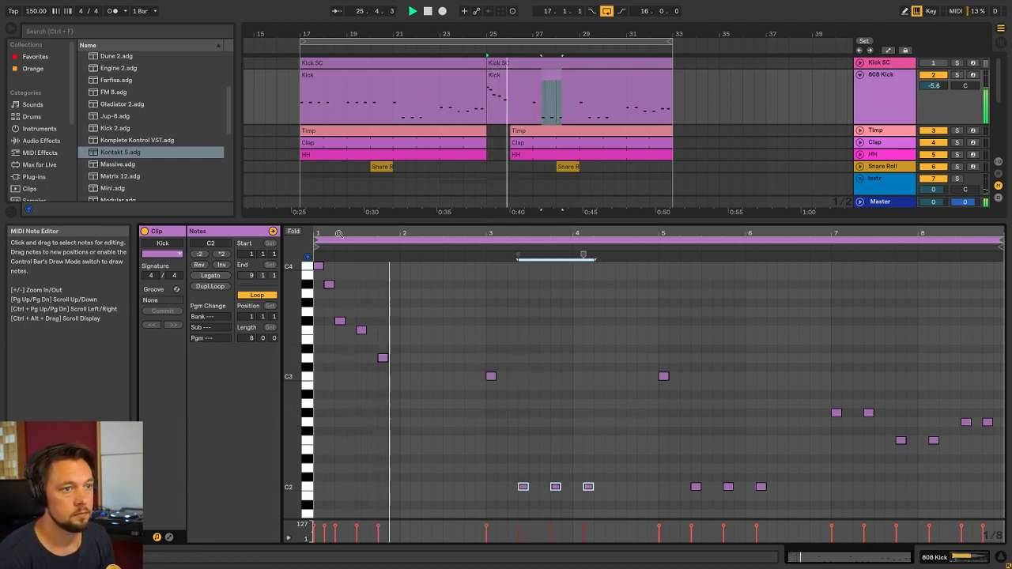
pyautogui.moveTo(343, 232); pyautogui.dragTo(343, 284)
pyautogui.press('space')
pyautogui.press('space')
pyautogui.press('space')
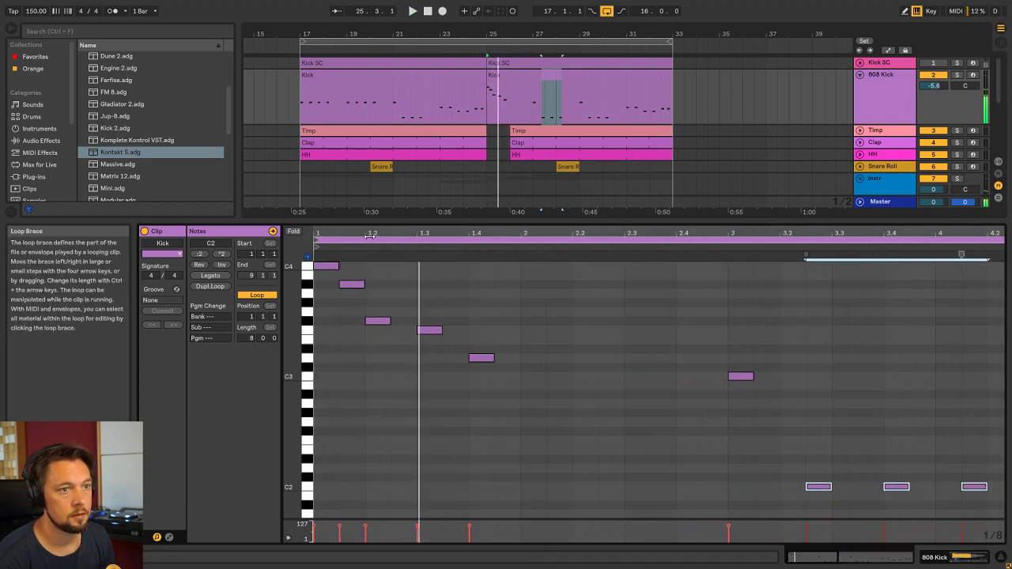
# Set the note editor's fixed grid to 1/16
pyautogui.moveTo(474, 234); pyautogui.dragTo(475, 261)
pyautogui.rightClick(503, 299)
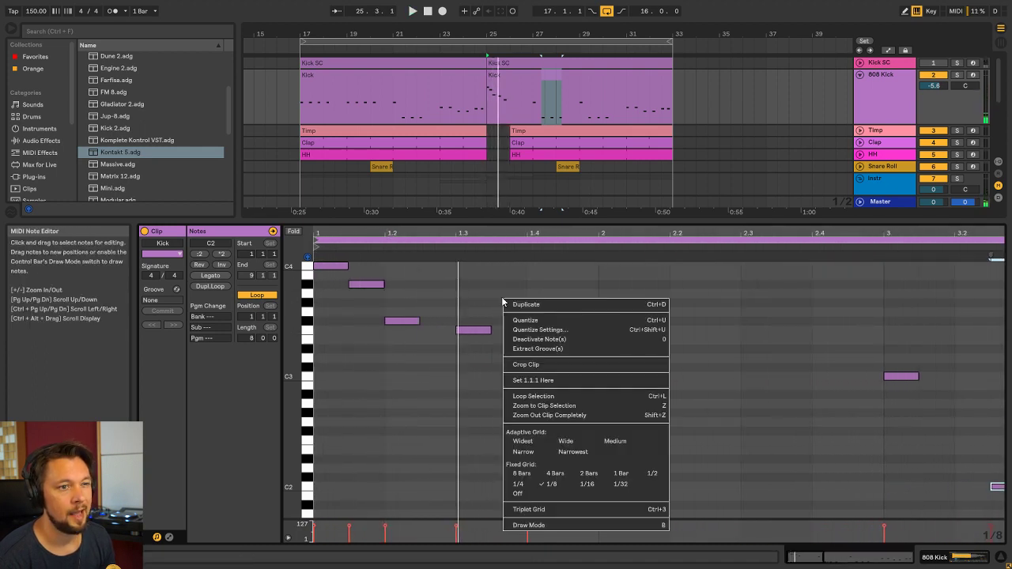
pyautogui.click(624, 485)
pyautogui.rightClick(517, 365)
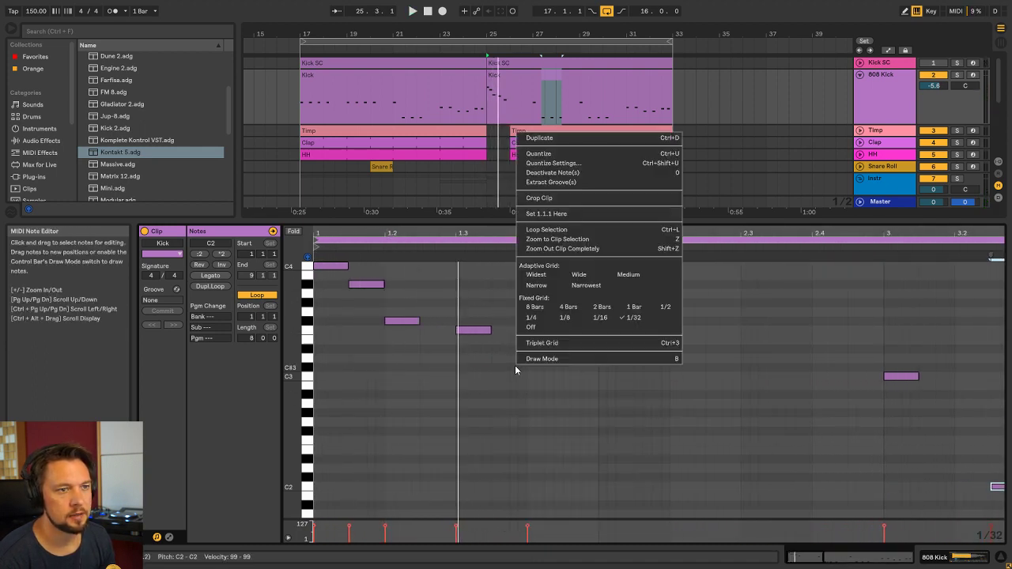
pyautogui.click(603, 319)
# Try the F3 kick note one sixteenth later, return it to beat 1.3, and play the fill
pyautogui.click(474, 329)
pyautogui.scroll(3, 511, 373)
pyautogui.press('Right')
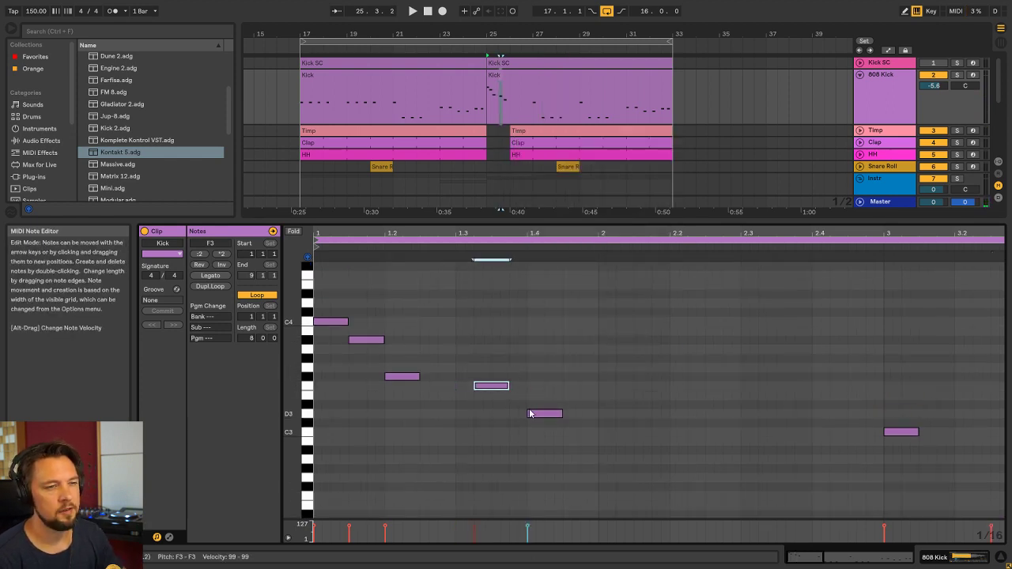
pyautogui.press('Left')
pyautogui.press('space')
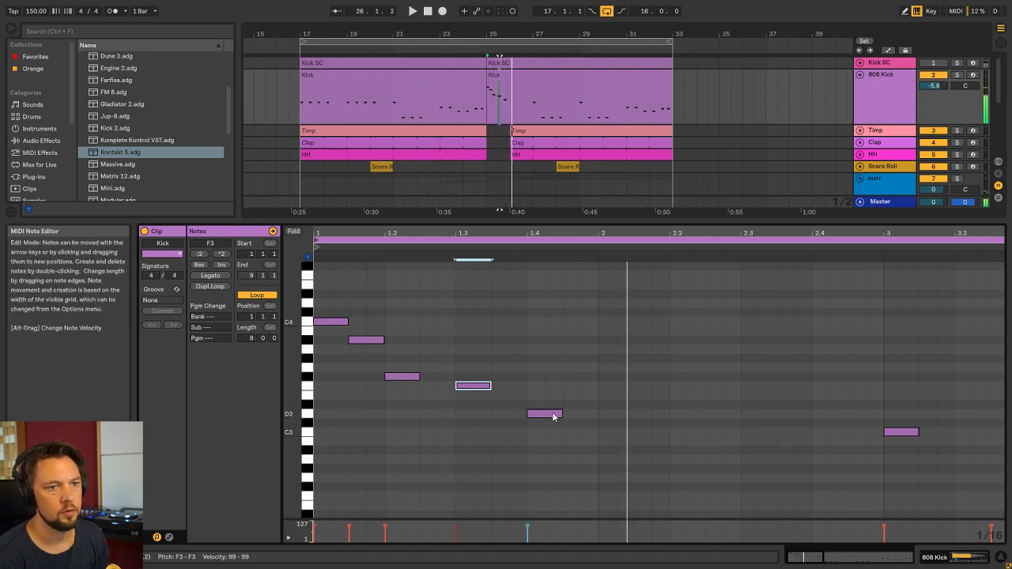
# Place a C#3 kick note at the start of bar 2, raise the beat 1.4 note to D#3, and listen
pyautogui.moveTo(554, 414); pyautogui.dragTo(622, 421)
pyautogui.press('space')
pyautogui.scroll(-2, 622, 408)
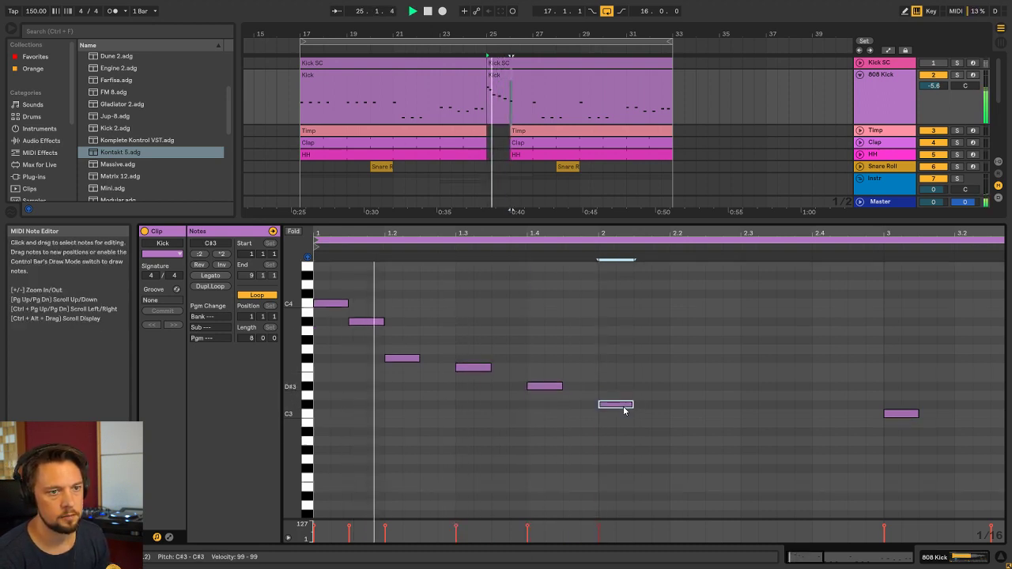
pyautogui.press('space')
# Copy the C#3 note to beat 2.2, raise the note at the start of bar 2 to D3, and listen
pyautogui.moveTo(616, 386); pyautogui.dragTo(687, 395)
pyautogui.click(611, 388)
pyautogui.press('Up')
pyautogui.press('space')
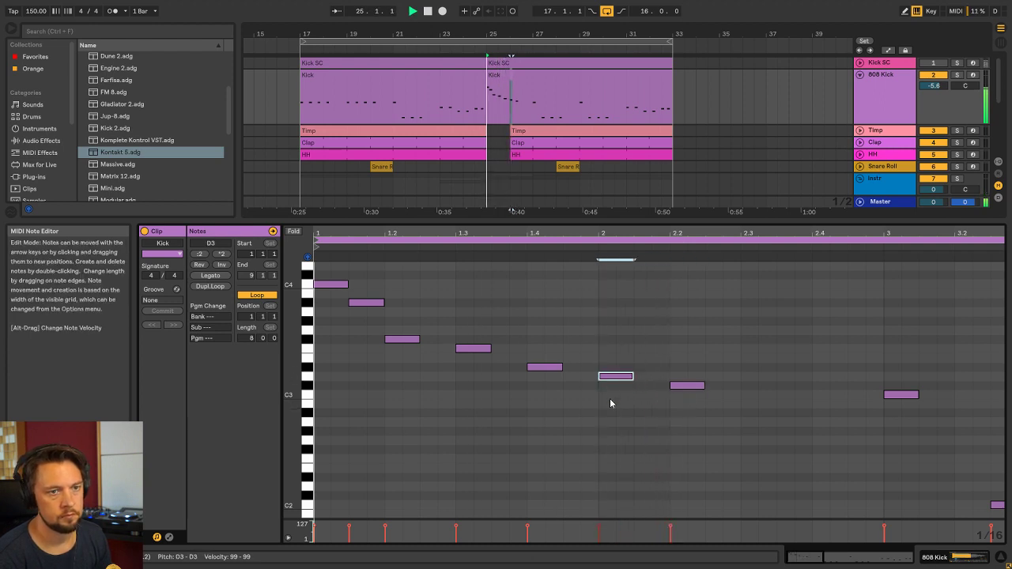
pyautogui.scroll(2, 610, 403)
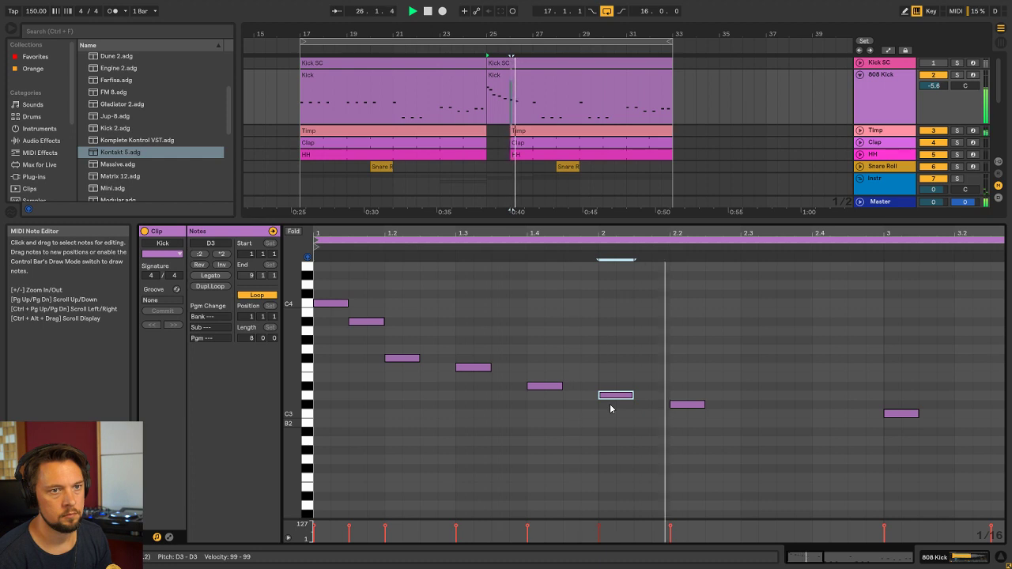
pyautogui.press('space')
# Delete the C#3 kick note on beat 2.2 and play the fill
pyautogui.moveTo(723, 446); pyautogui.dragTo(618, 395)
pyautogui.press('Delete')
pyautogui.press('space')
pyautogui.press('space')
pyautogui.press('space')
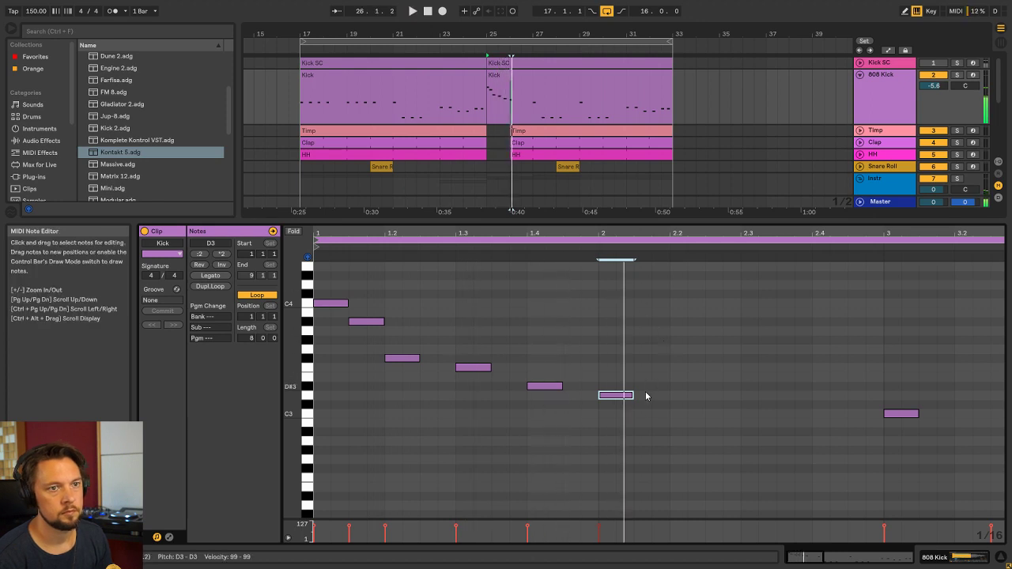
# Lower the kick note at the start of bar 2 to C3 and the beat 1.4 note to C#3 while listening
pyautogui.moveTo(617, 396); pyautogui.dragTo(616, 417)
pyautogui.press('space')
pyautogui.moveTo(552, 386); pyautogui.dragTo(552, 409)
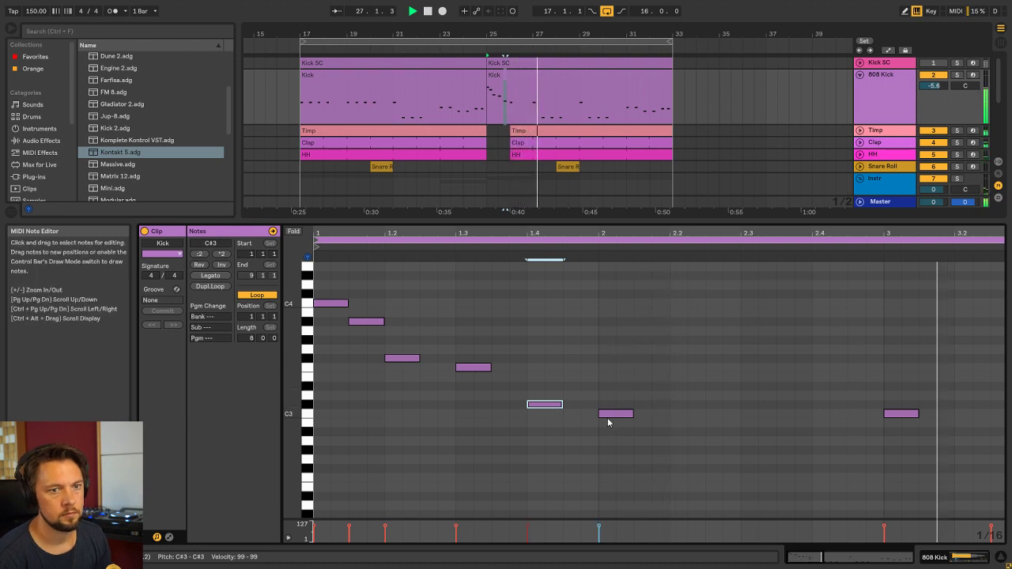
pyautogui.press('space')
# Delete the C3 kick note at the start of bar 2 and play the shortened fill
pyautogui.click(610, 413)
pyautogui.press('Delete')
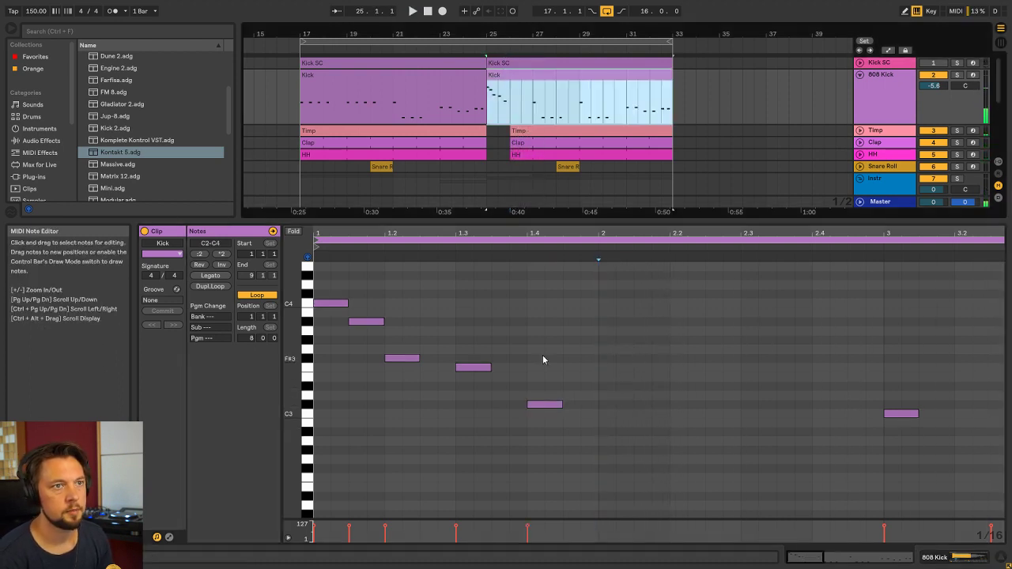
pyautogui.press('space')
# Shift the F3 and C#3 kick notes one sixteenth later each and play the fill
pyautogui.moveTo(473, 367); pyautogui.dragTo(491, 367)
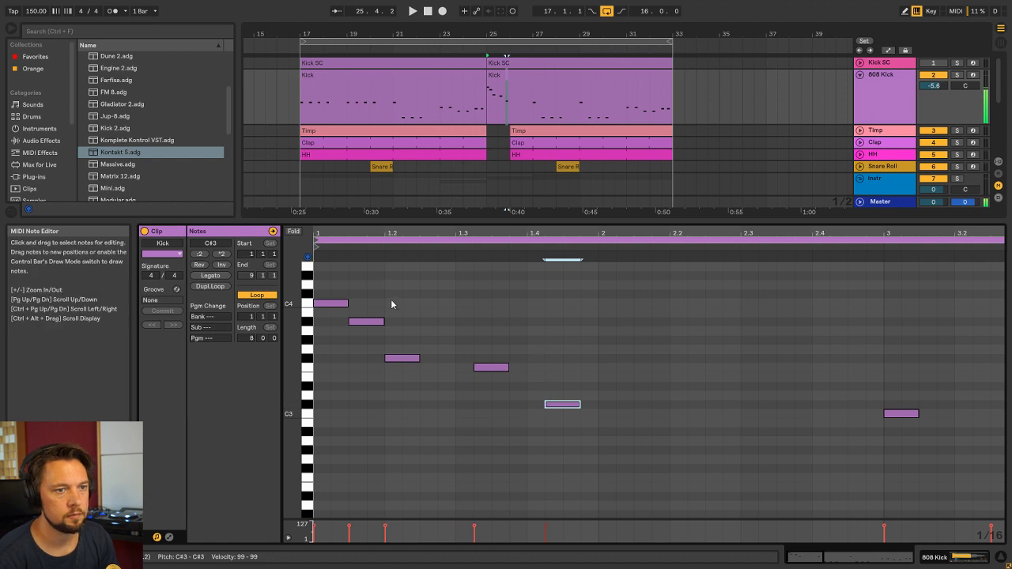
pyautogui.hotkey('ctrl', 'a')
pyautogui.press('space')
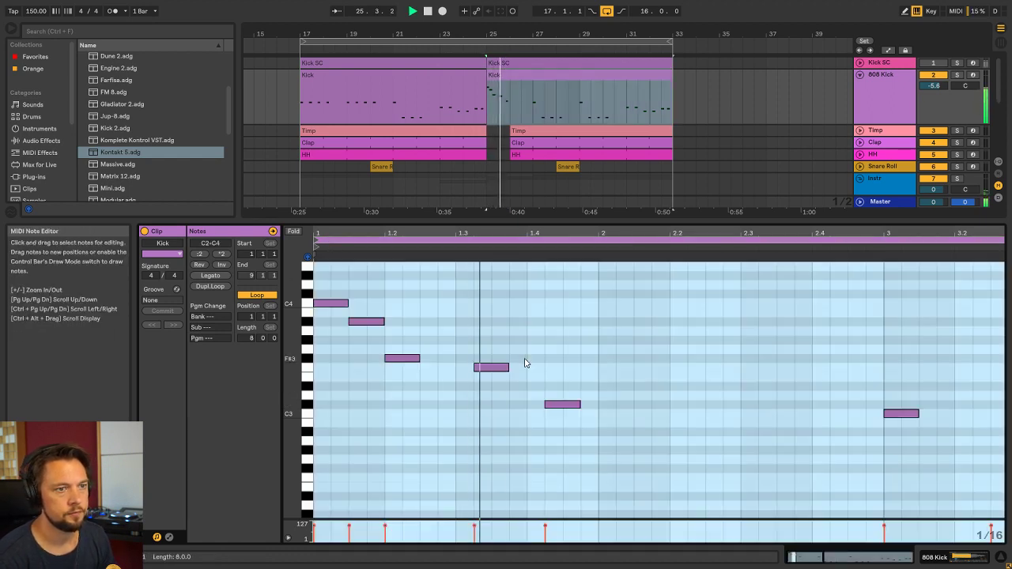
pyautogui.press('space')
# Move the C#3 kick note another sixteenth later and place a copy of it at C3 on 2.1.3
pyautogui.click(556, 404)
pyautogui.press('Right')
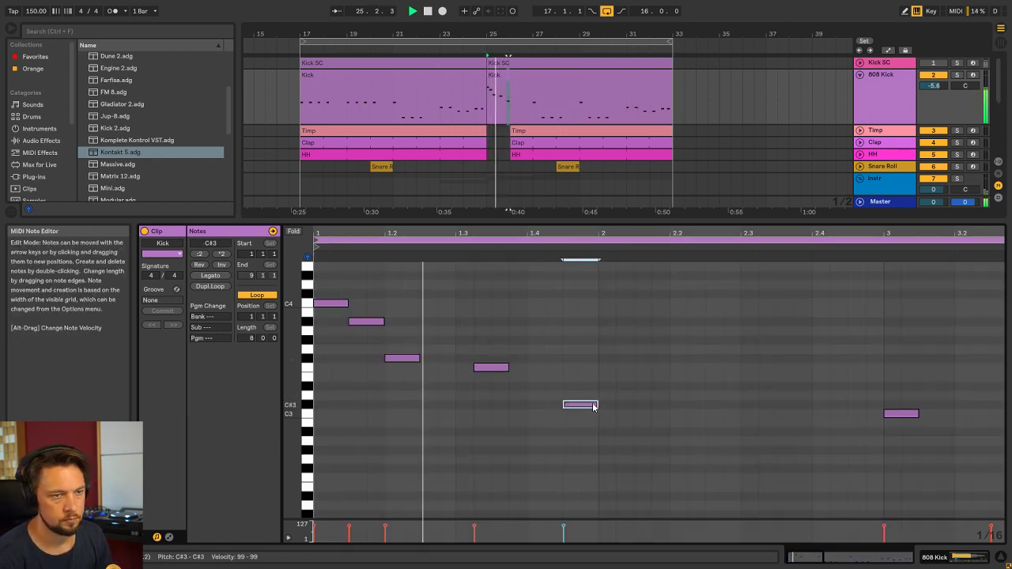
pyautogui.moveTo(593, 409); pyautogui.dragTo(673, 417)
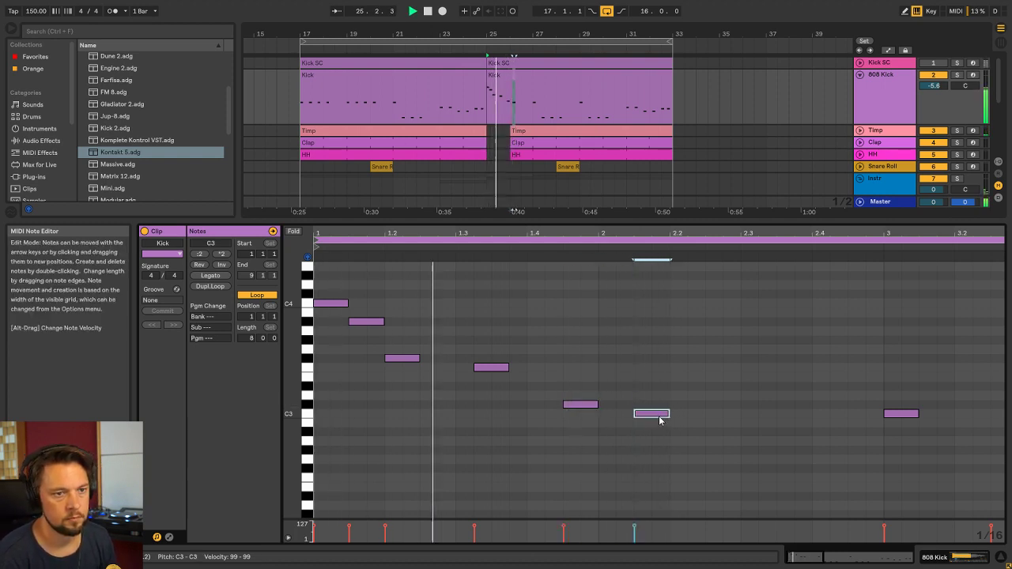
# Move the last fill note to C#3 on beat 2.2 and raise the kick note just before bar 2 to D3
pyautogui.moveTo(655, 419); pyautogui.dragTo(685, 420)
pyautogui.click(580, 404)
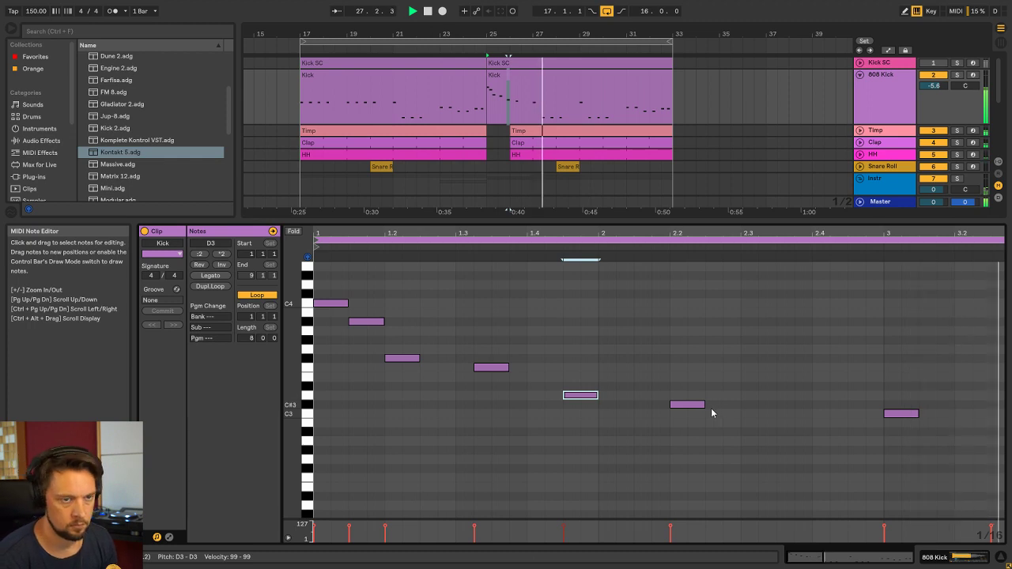
pyautogui.press('space')
# Lower the C3 kick note at the start of bar 3 by an octave to C2
pyautogui.moveTo(761, 231); pyautogui.dragTo(761, 197)
pyautogui.click(644, 412)
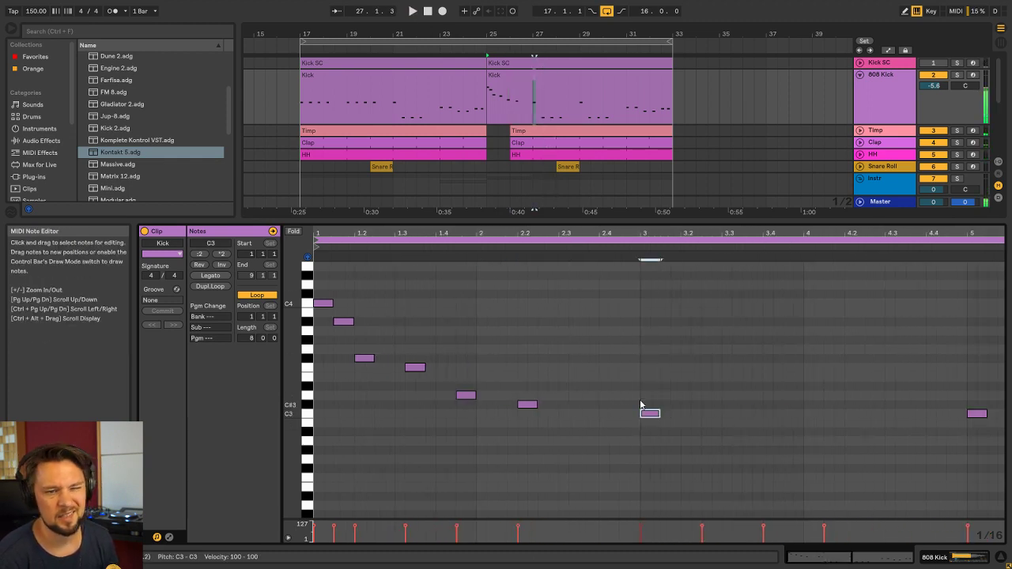
pyautogui.press('pagedown')
pyautogui.hotkey('shift', 'Down')
pyautogui.press('pageup')
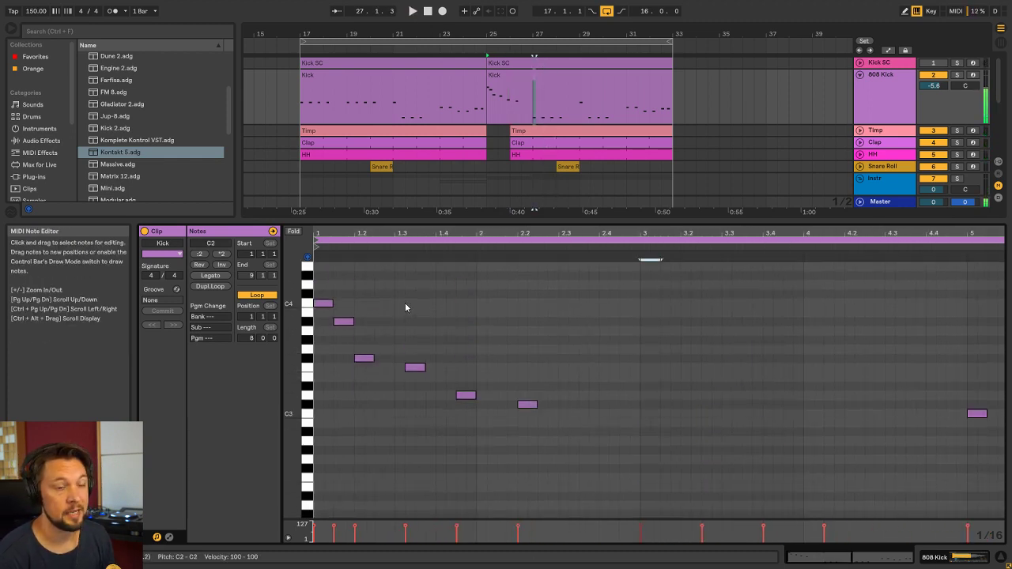
# Play the transition from bar 23 into the fill and reopen the Kick clip that starts at bar 25
pyautogui.hotkey('shift', 'Tab')
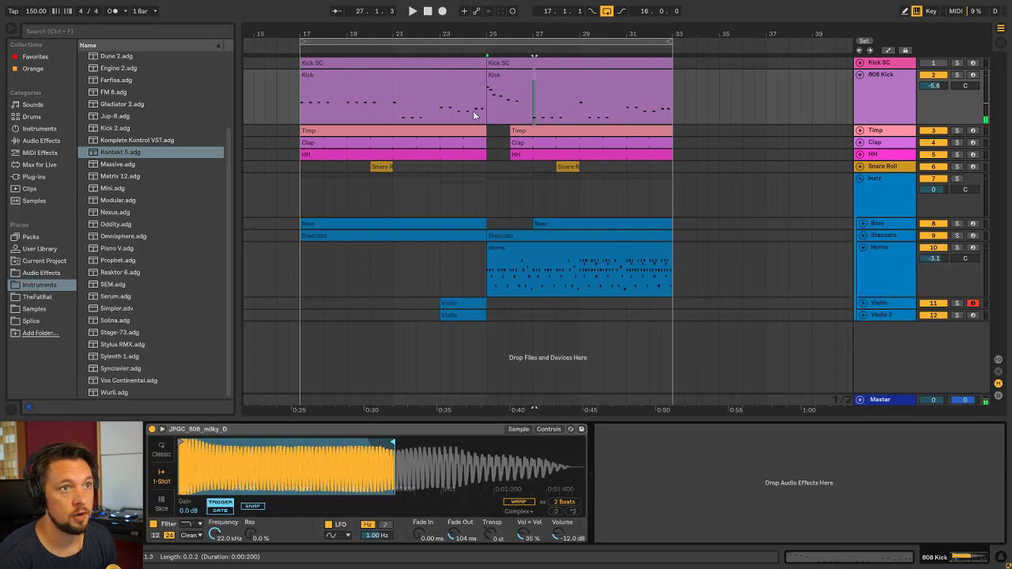
pyautogui.click(461, 112)
pyautogui.press('space')
pyautogui.click(515, 77)
pyautogui.press('Tab')
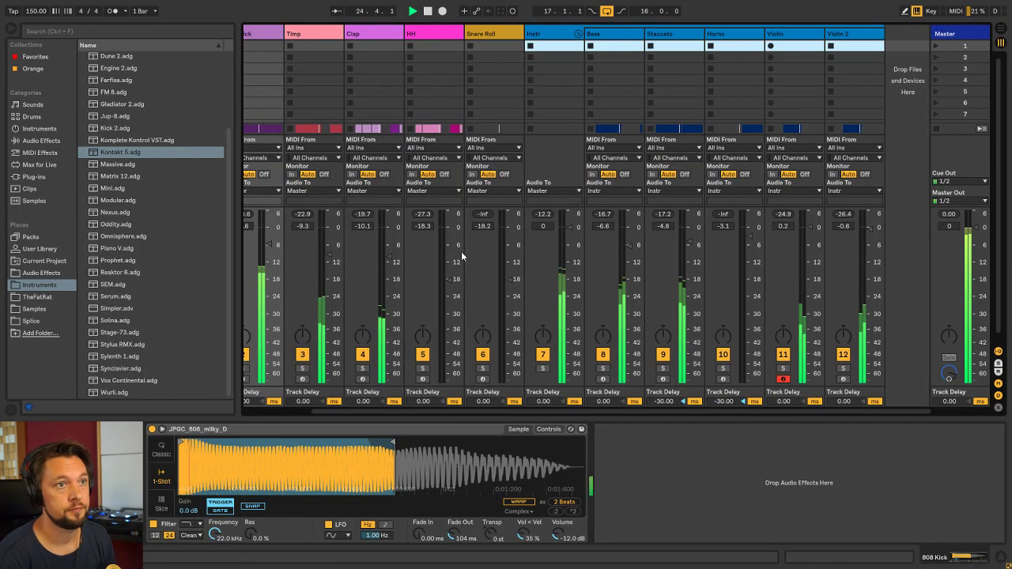
pyautogui.press('Tab')
pyautogui.hotkey('shift', 'Tab')
pyautogui.press('space')
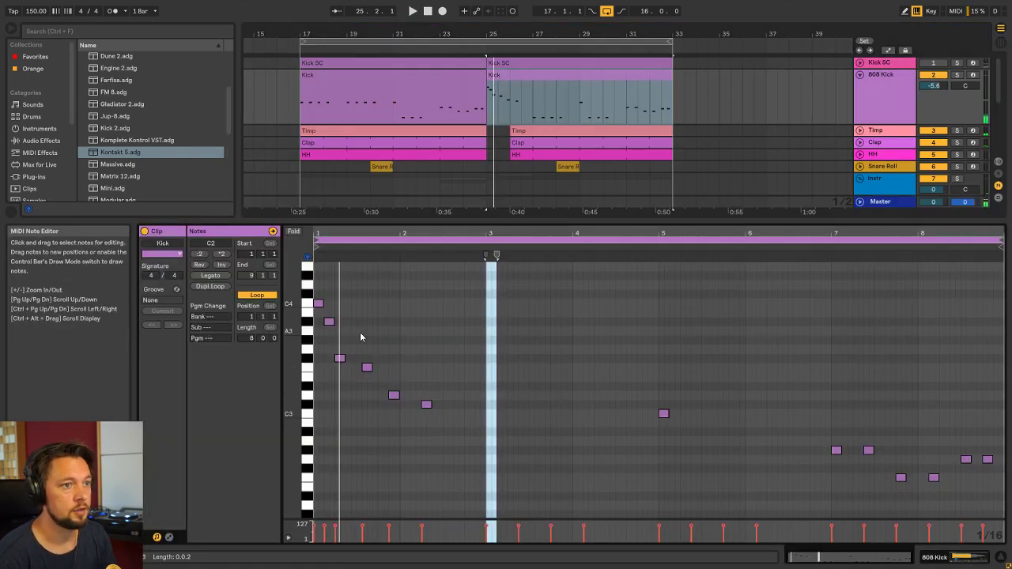
# Lower the second note of the kick fill to G3 and play the fill
pyautogui.moveTo(332, 322); pyautogui.dragTo(345, 331)
pyautogui.click(339, 359)
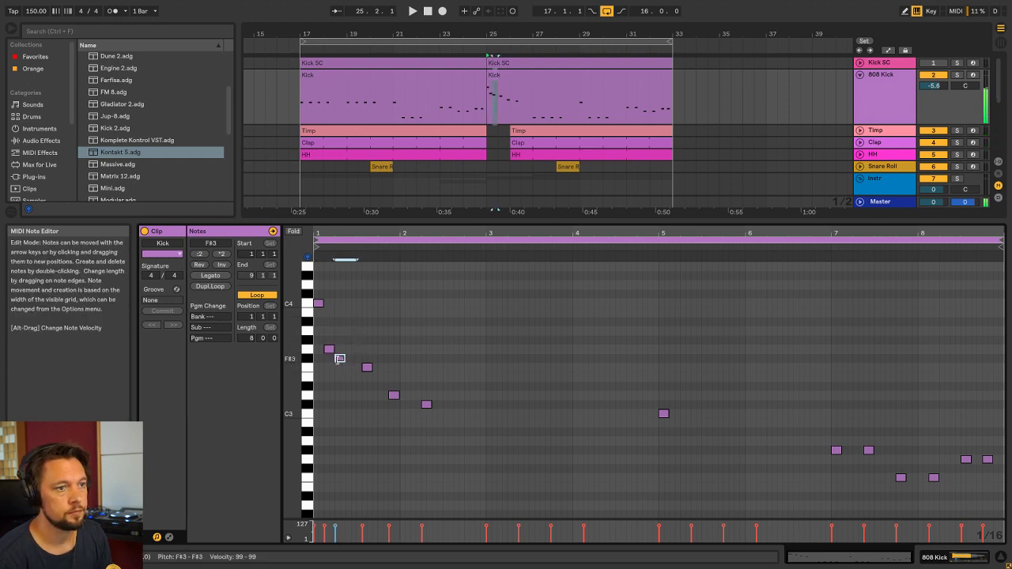
pyautogui.press('space')
pyautogui.moveTo(332, 237); pyautogui.dragTo(386, 388)
pyautogui.press('space')
# Lower the kick note on beat 1.2 to D3 and the one just after beat 1.3 to C#3 while listening
pyautogui.click(394, 377)
pyautogui.click(453, 367)
pyautogui.press('Down')
pyautogui.press('Down')
pyautogui.press('Down')
pyautogui.press('Down')
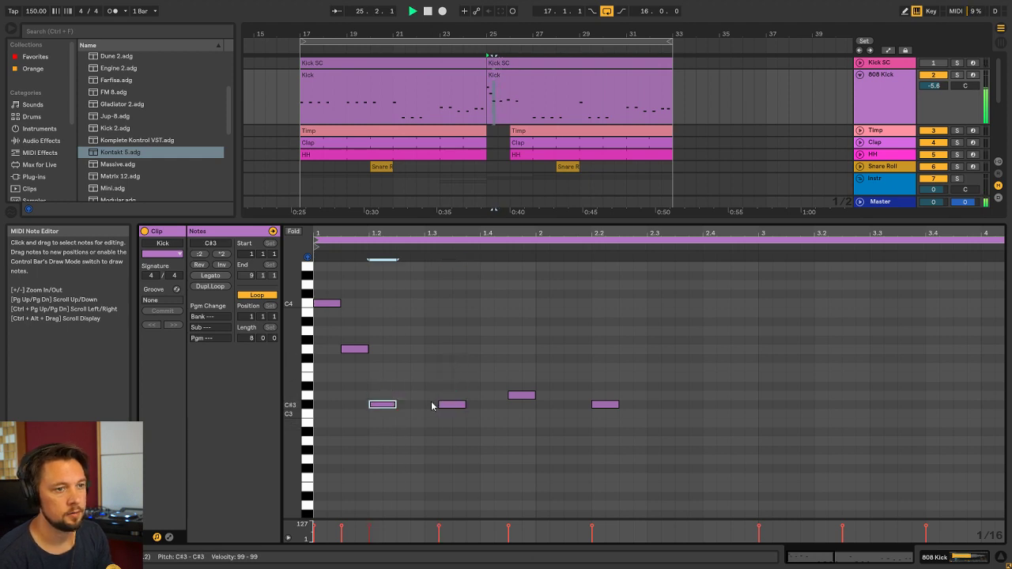
pyautogui.press('space')
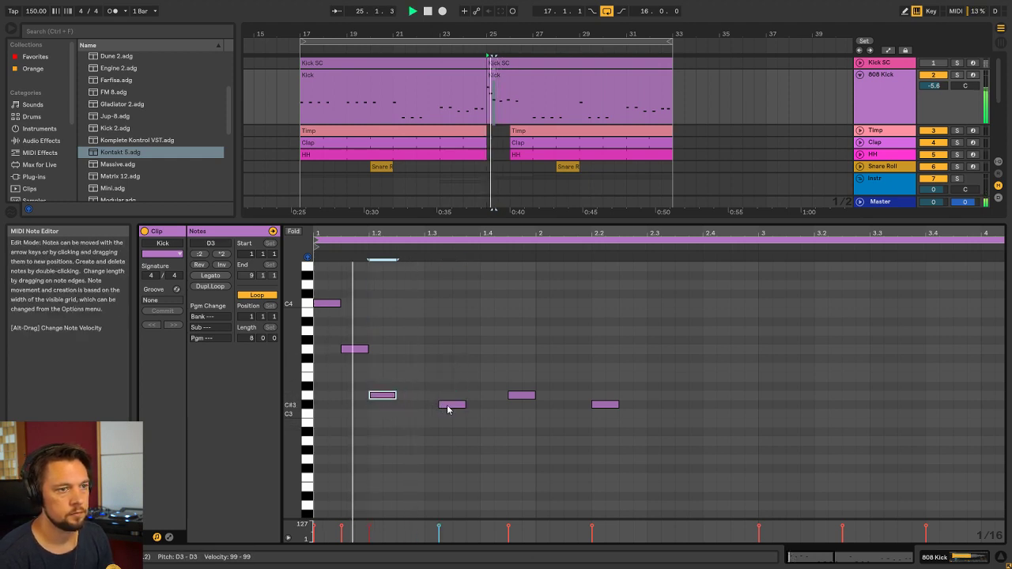
# Lower the kick note just before bar 2 to C3 and the beat 2.2 note to G2 while the fill plays
pyautogui.moveTo(524, 397); pyautogui.dragTo(523, 413)
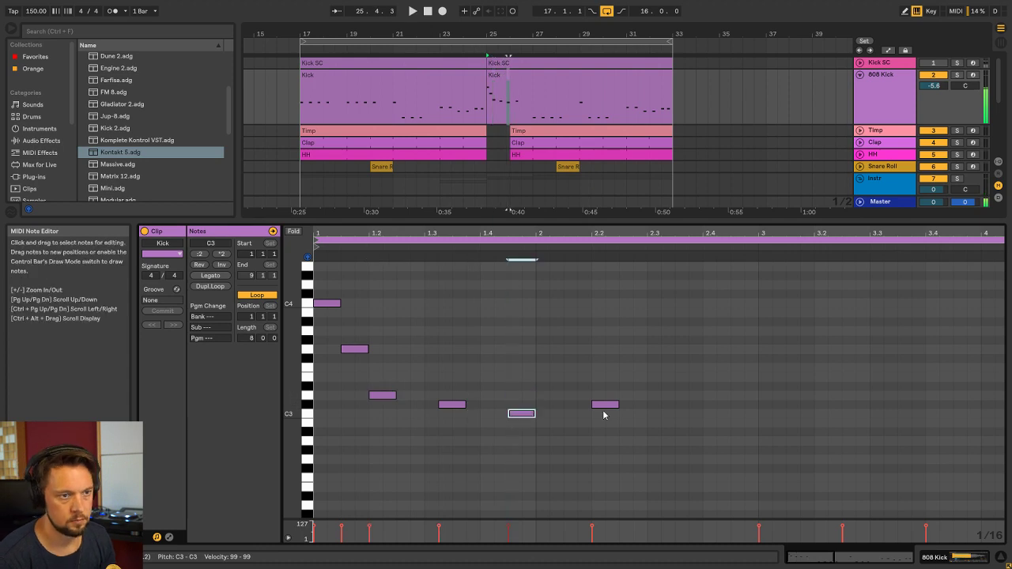
pyautogui.moveTo(605, 404); pyautogui.dragTo(608, 416)
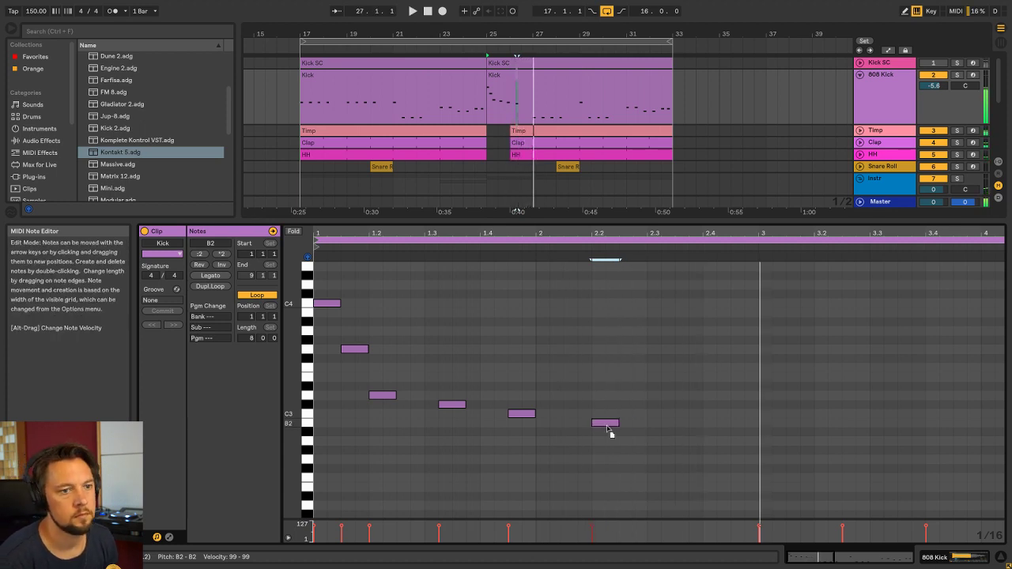
pyautogui.moveTo(610, 432); pyautogui.dragTo(608, 435)
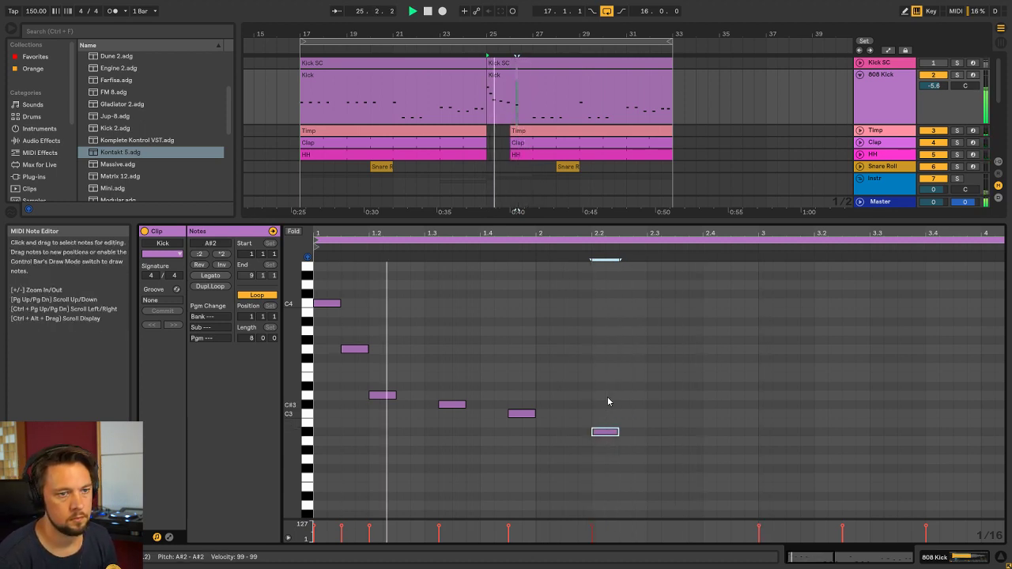
pyautogui.scroll(-5, 606, 398)
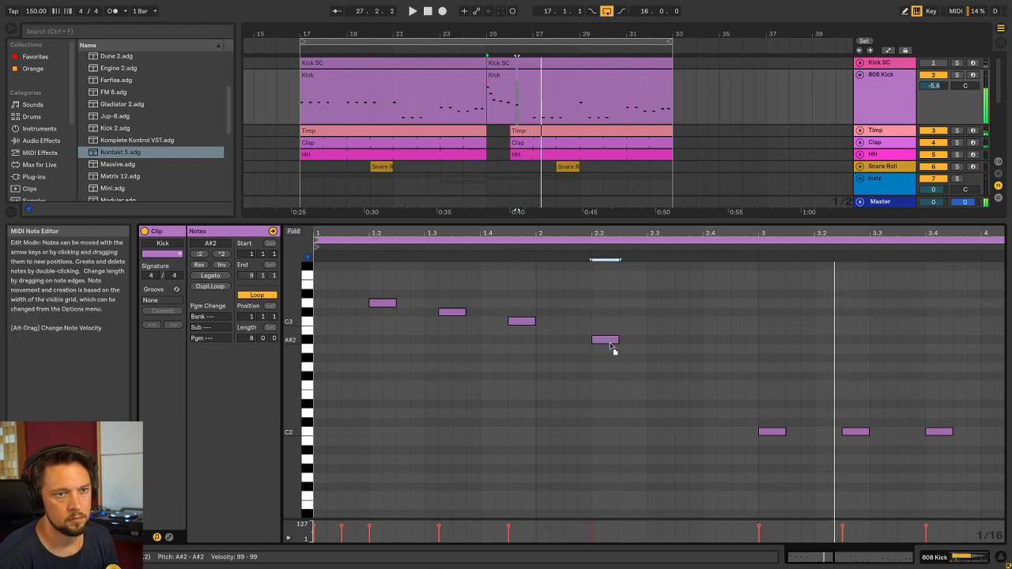
pyautogui.click(612, 370)
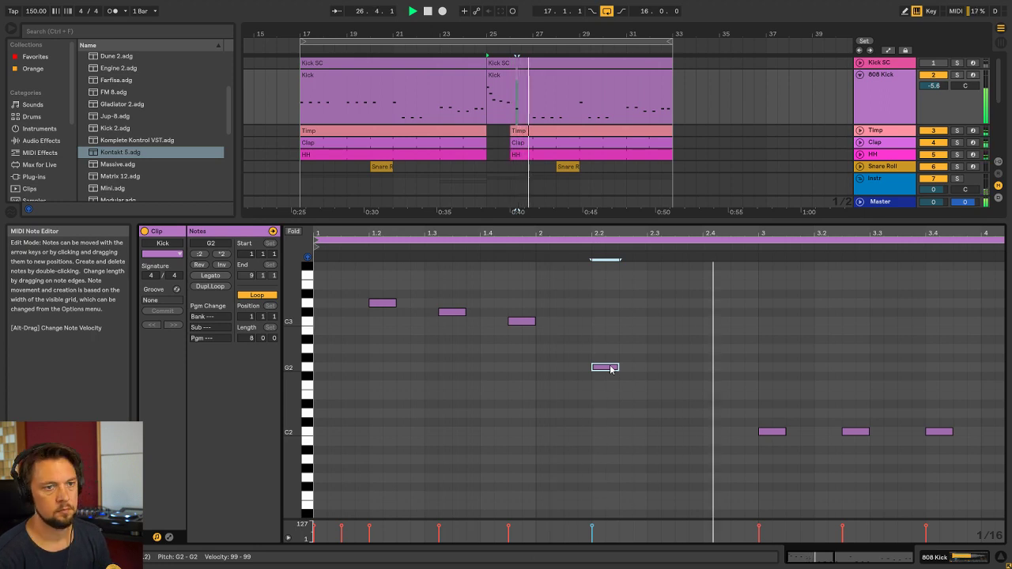
# Lower the kick note just before bar 2 another semitone to B2 and play the fill
pyautogui.click(522, 322)
pyautogui.press('space')
pyautogui.press('space')
pyautogui.scroll(3, 509, 355)
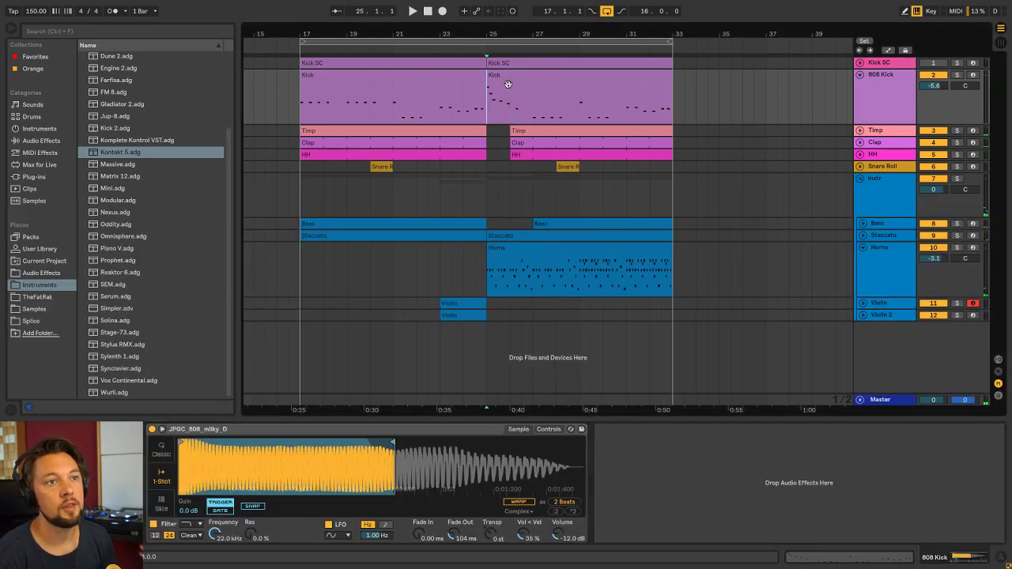
# Reopen the Kick clip, audition its first note and select the six descending fill notes from C4 to G2 for review
pyautogui.click(508, 76)
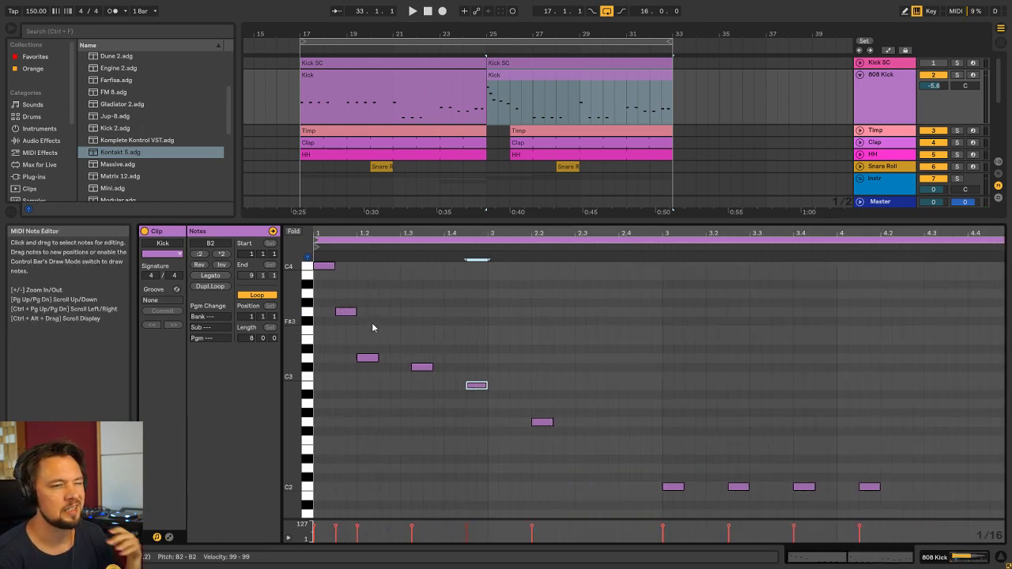
pyautogui.scroll(3, 324, 313)
pyautogui.click(325, 319)
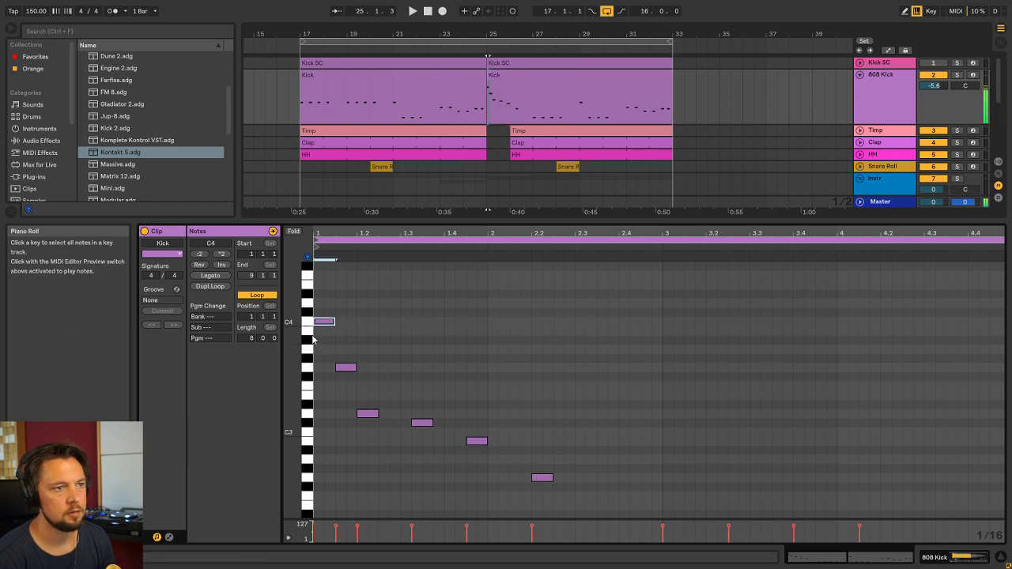
pyautogui.click(308, 405)
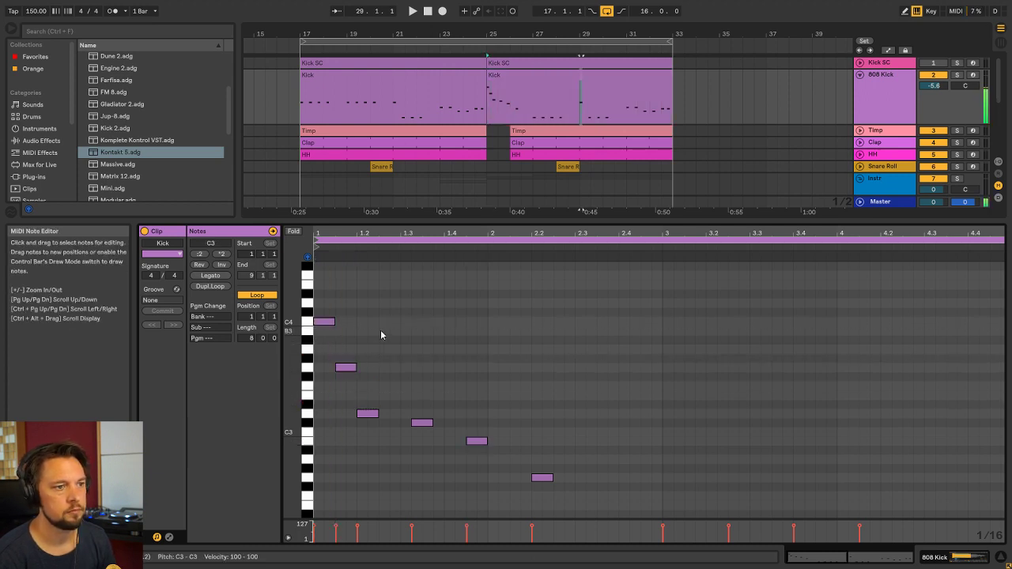
pyautogui.click(320, 301)
pyautogui.moveTo(319, 299); pyautogui.dragTo(353, 381)
pyautogui.moveTo(363, 419); pyautogui.dragTo(569, 502)
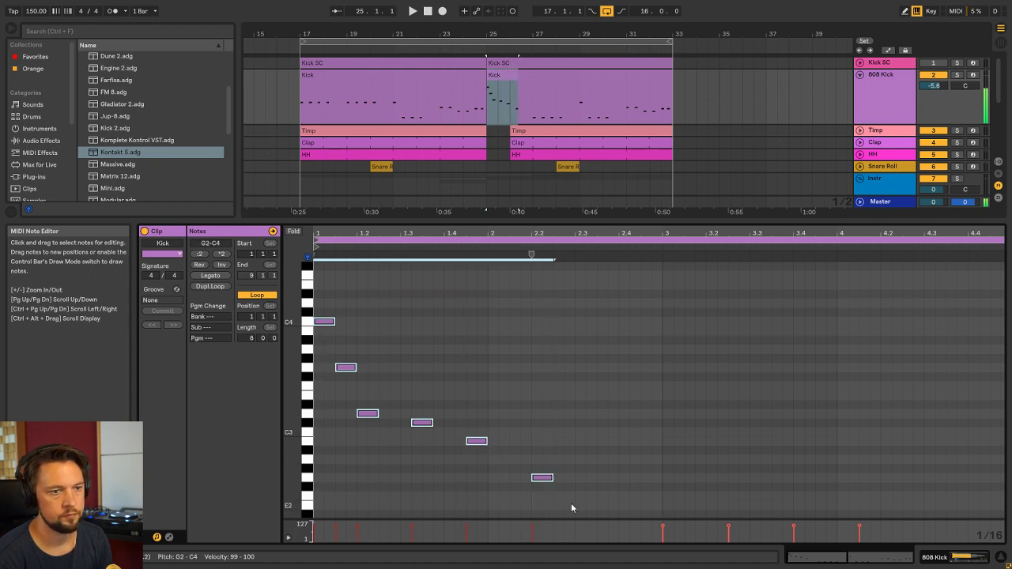
pyautogui.scroll(-3, 579, 442)
pyautogui.scroll(-2, 566, 367)
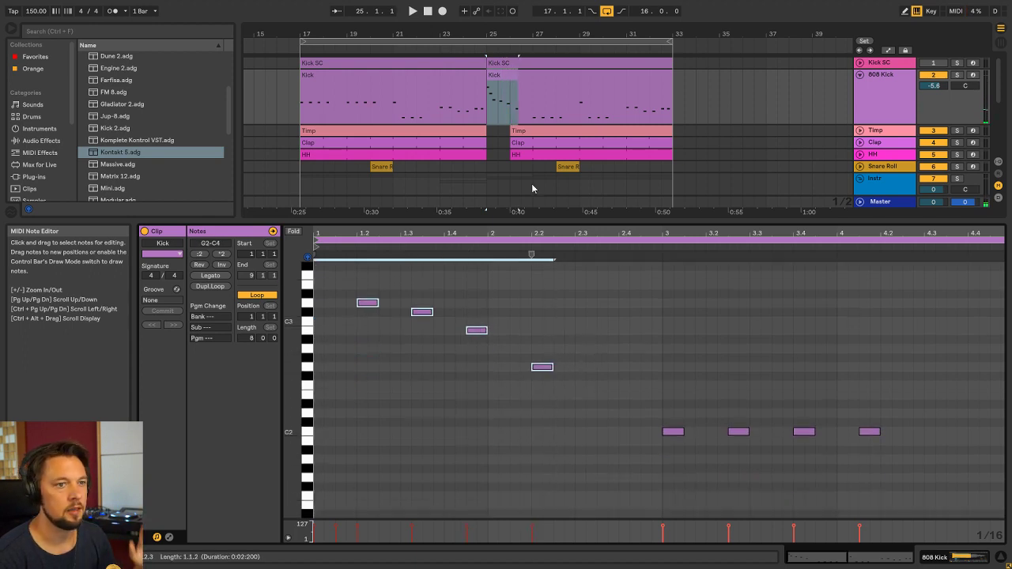
# Trim the starts of the second Timp, Clap and HH clips together from bar 26 to bar 27
pyautogui.click(487, 124)
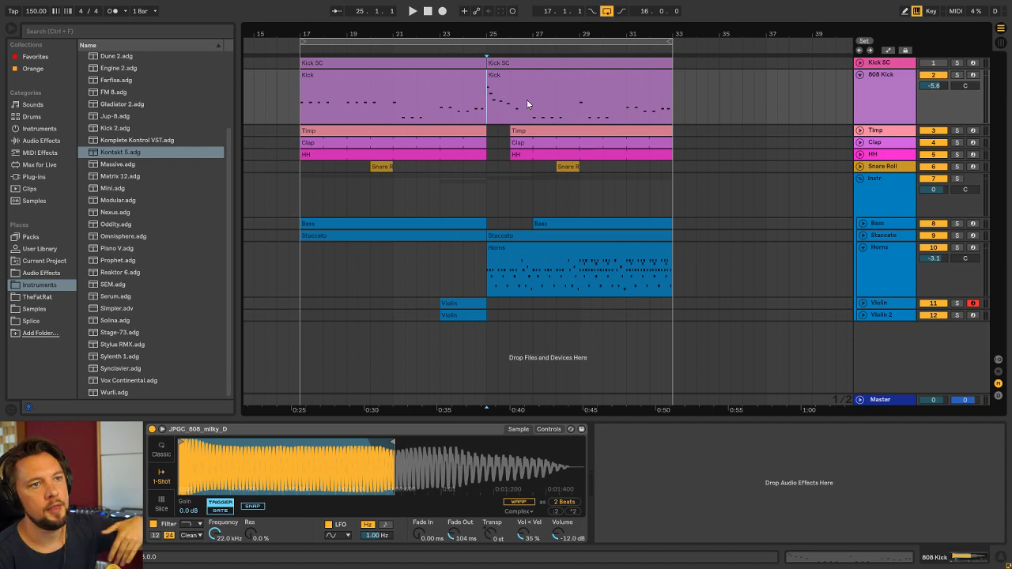
pyautogui.click(519, 131)
pyautogui.hotkey('shift', 'Down')
pyautogui.hotkey('shift', 'Down')
pyautogui.click(514, 132)
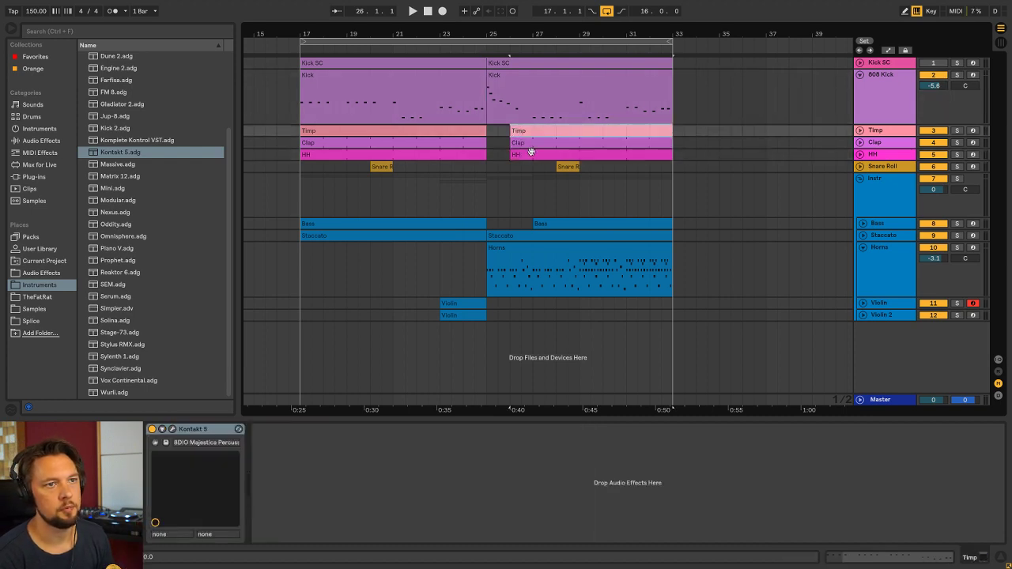
pyautogui.keyDown('shift'); pyautogui.click(532, 152); pyautogui.keyUp('shift')
pyautogui.moveTo(512, 132); pyautogui.dragTo(534, 133)
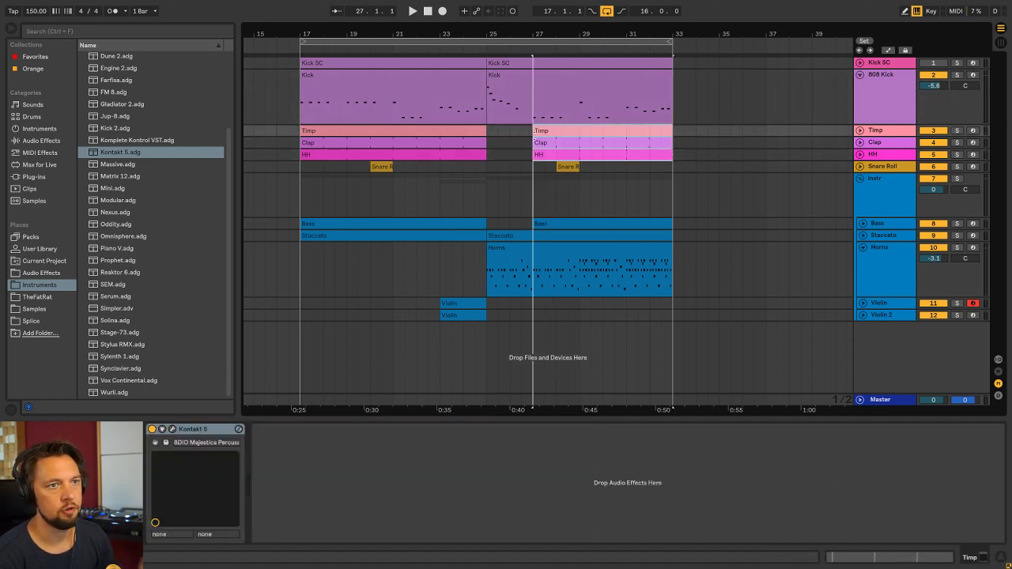
# Listen to the longer drum break from bar 23 and open the Kick clip zoomed in on its fill
pyautogui.click(439, 109)
pyautogui.press('space')
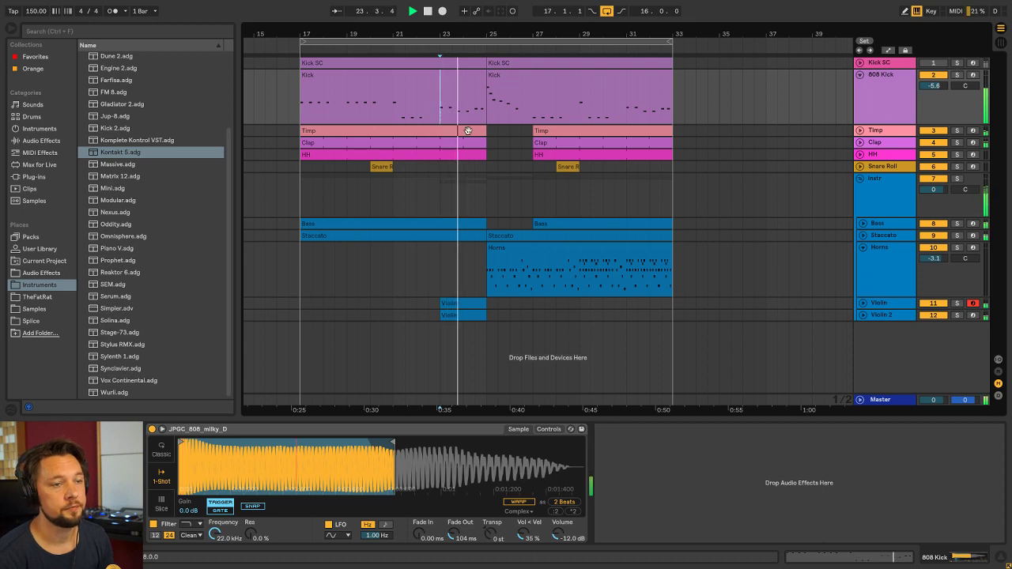
pyautogui.doubleClick(508, 79)
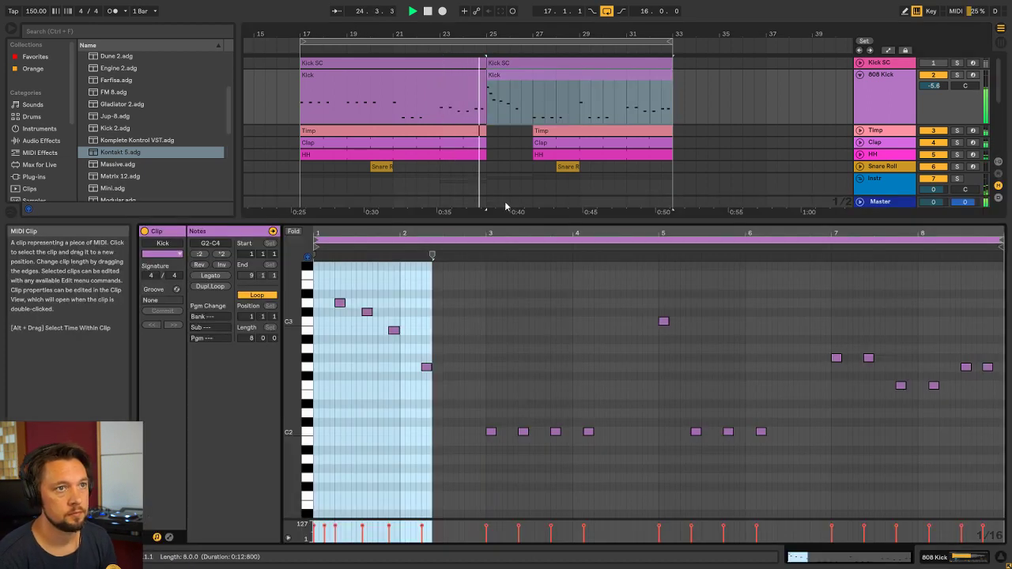
pyautogui.click(413, 329)
pyautogui.scroll(2, 375, 281)
pyautogui.moveTo(318, 234); pyautogui.dragTo(320, 316)
pyautogui.press('space')
# Lower the kick note on beat 1.2 to C3 and the one just after beat 1.3 to A#2
pyautogui.moveTo(400, 395); pyautogui.dragTo(366, 354)
pyautogui.press('Down')
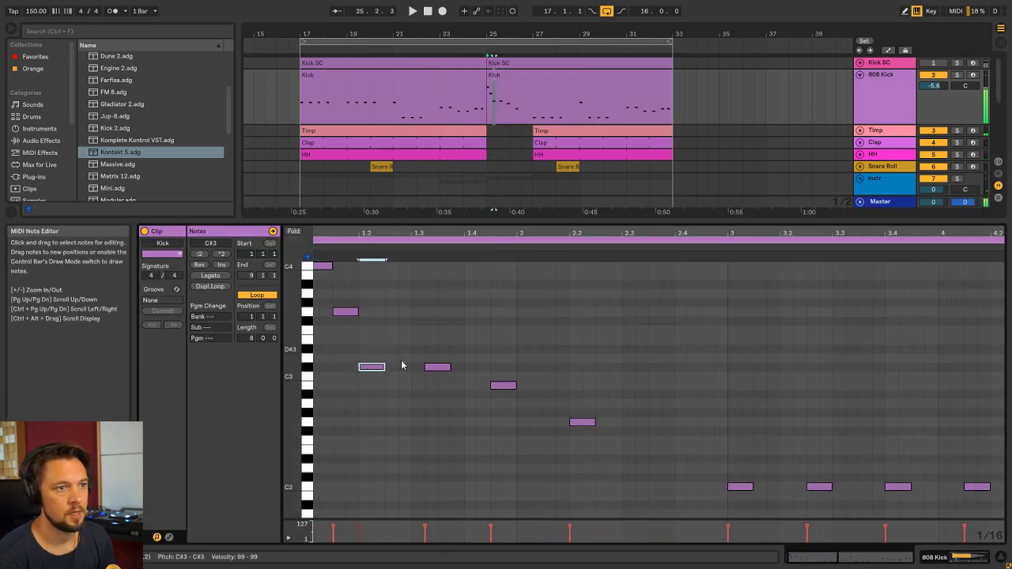
pyautogui.moveTo(434, 368); pyautogui.dragTo(437, 387)
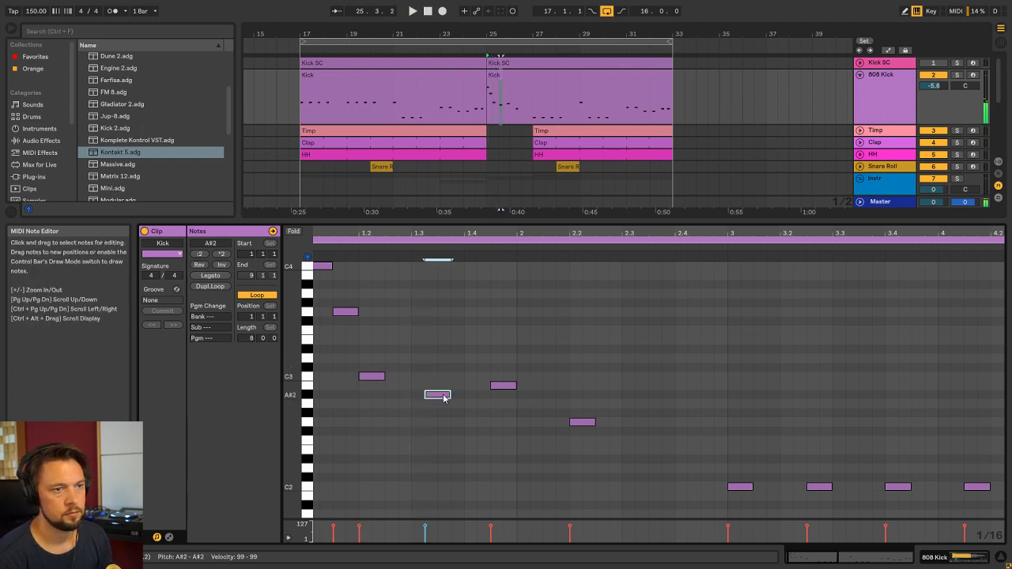
# Lower the kick note just before bar 2 to G2, shift the beat 2.2 note below it and play the fill
pyautogui.click(506, 387)
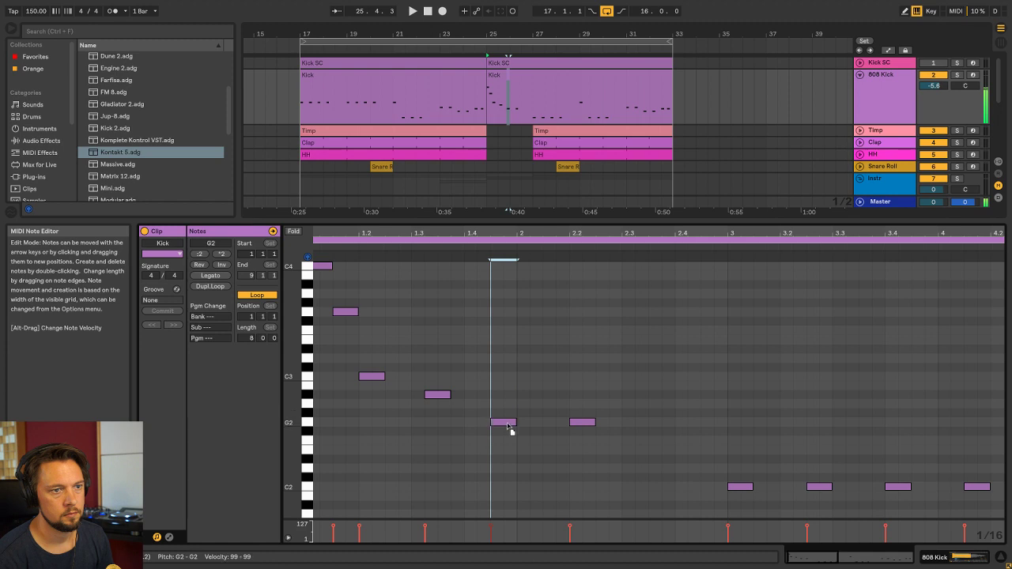
pyautogui.moveTo(585, 423); pyautogui.dragTo(589, 432)
pyautogui.press('space')
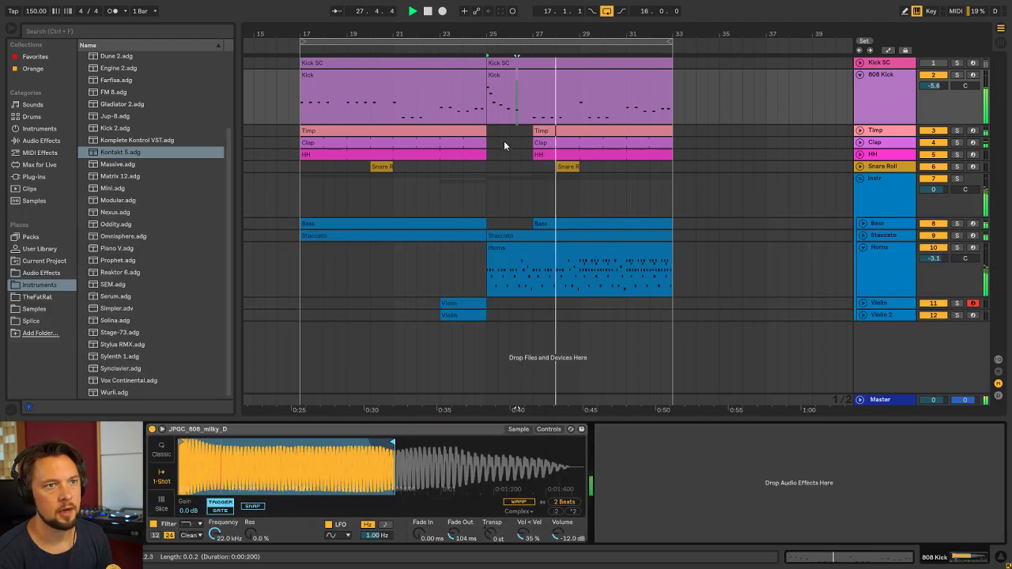
# Play the arrangement from bar 17 and check the Horns clip at bar 25
pyautogui.click(490, 133)
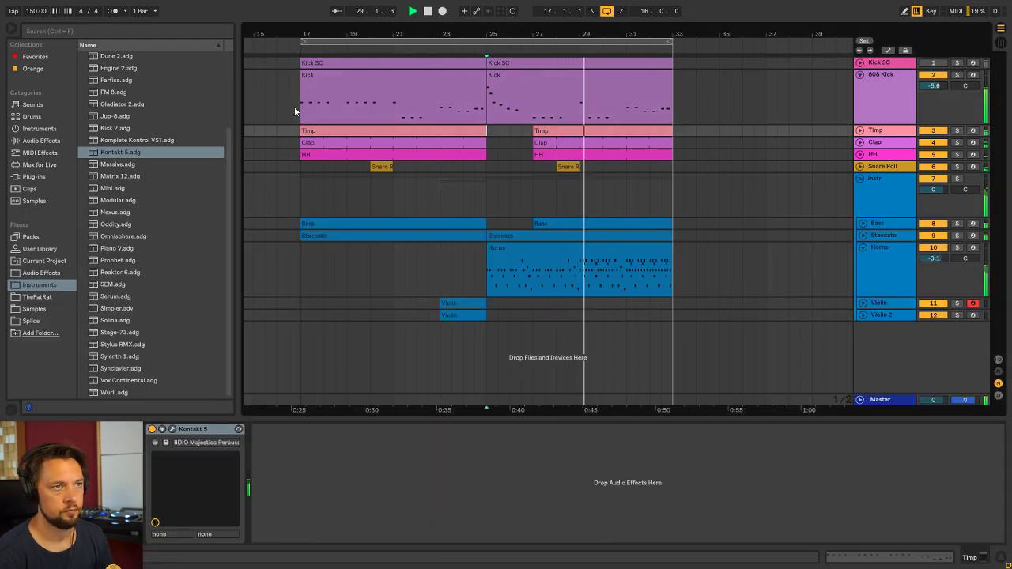
pyautogui.click(299, 107)
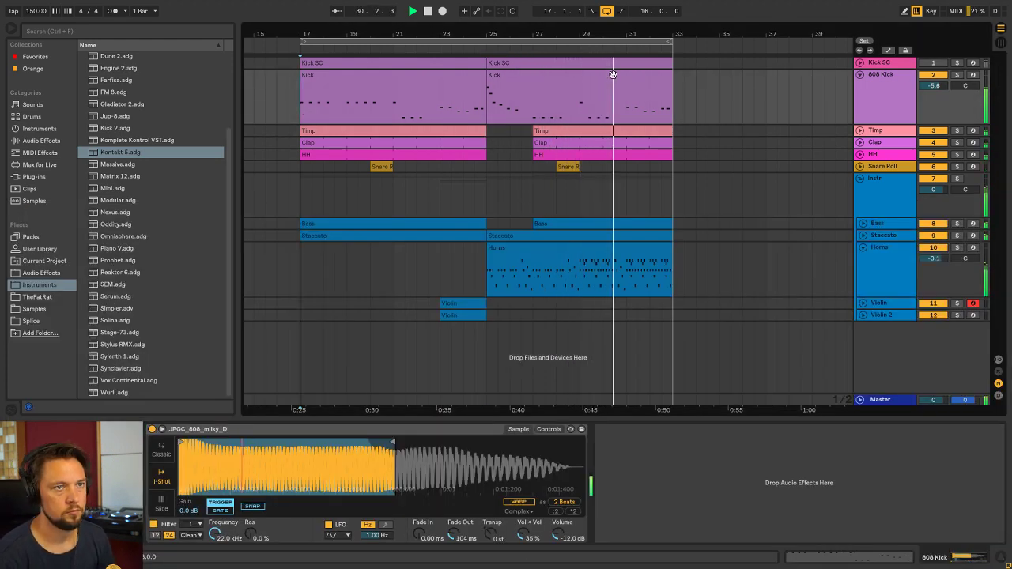
pyautogui.click(302, 198)
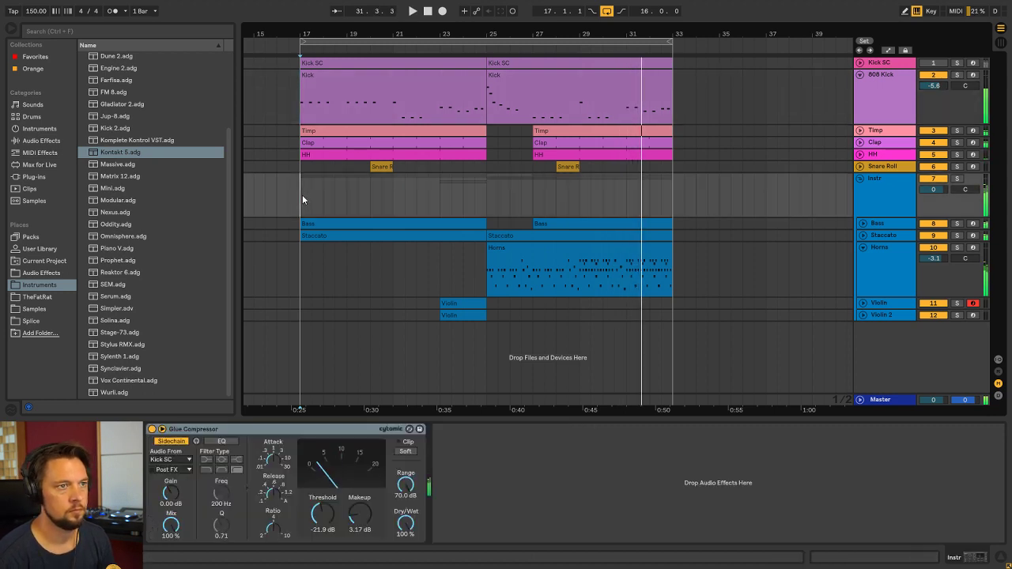
pyautogui.press('space')
pyautogui.click(513, 248)
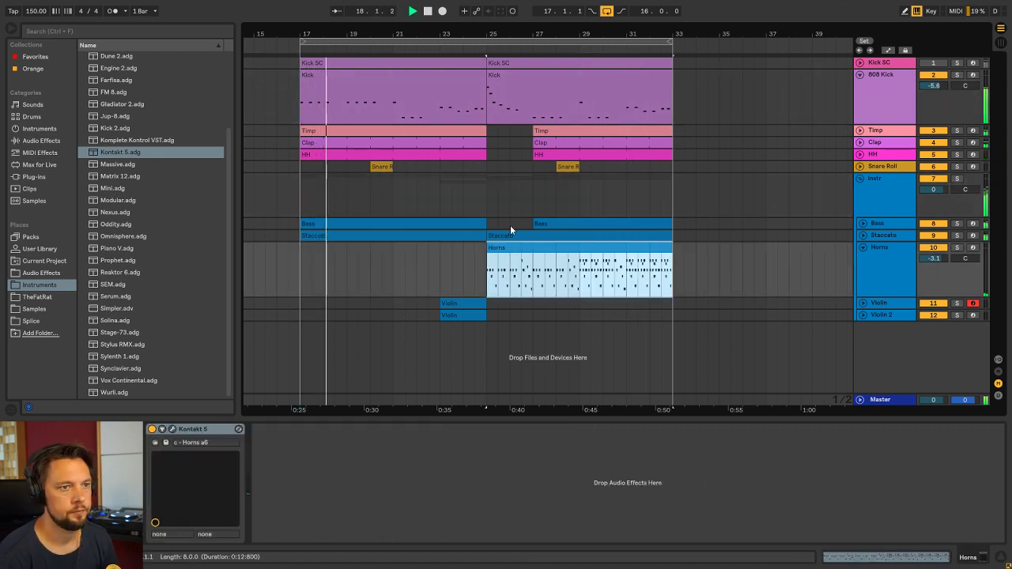
pyautogui.click(487, 209)
# Check the lower octave notes of the Bass clip at bar 27 while the arrangement plays
pyautogui.doubleClick(569, 226)
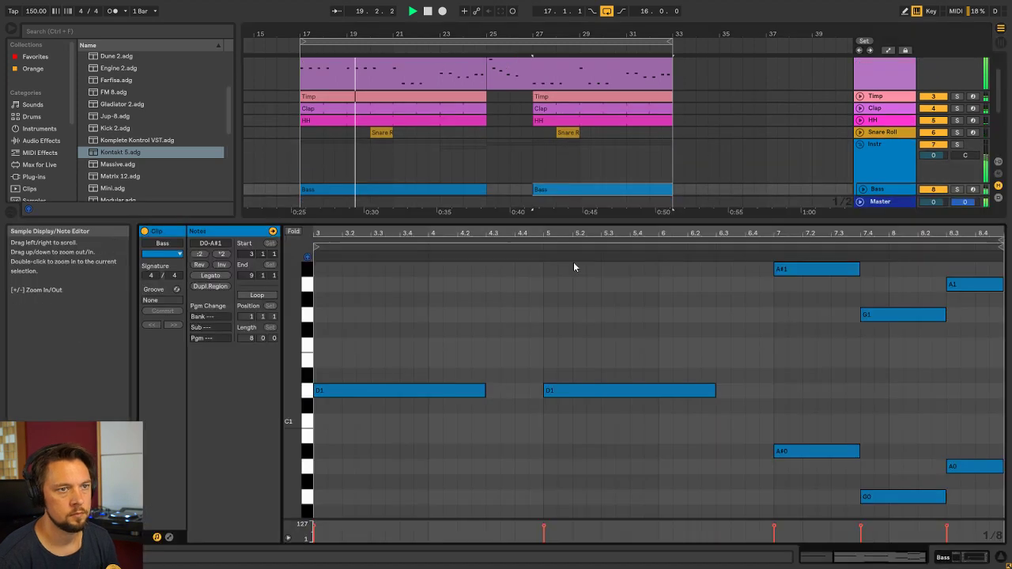
pyautogui.moveTo(701, 481); pyautogui.dragTo(354, 370)
pyautogui.scroll(-3, 350, 373)
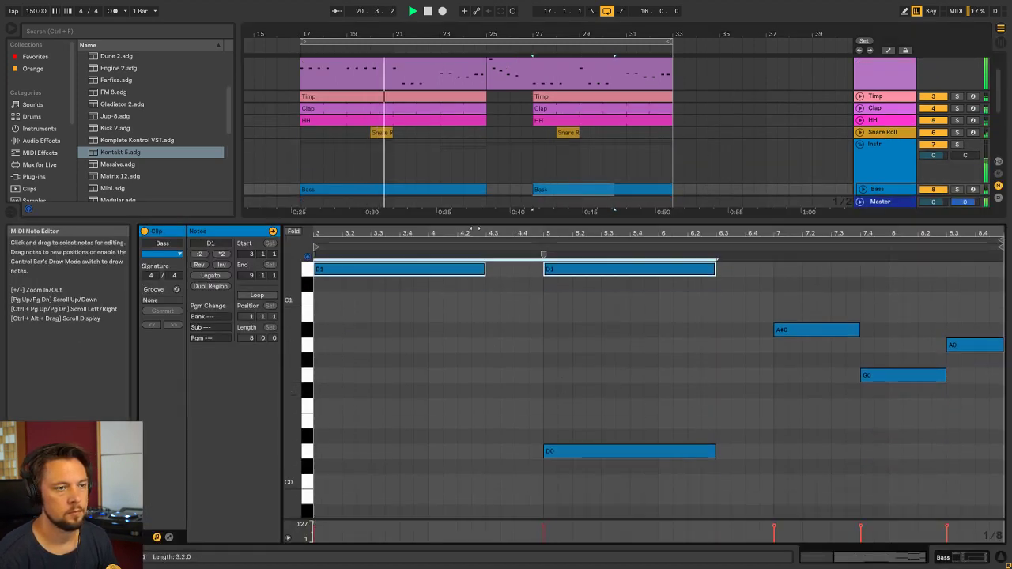
pyautogui.moveTo(471, 228); pyautogui.dragTo(604, 217)
pyautogui.click(621, 360)
pyautogui.hotkey('shift', 'Tab')
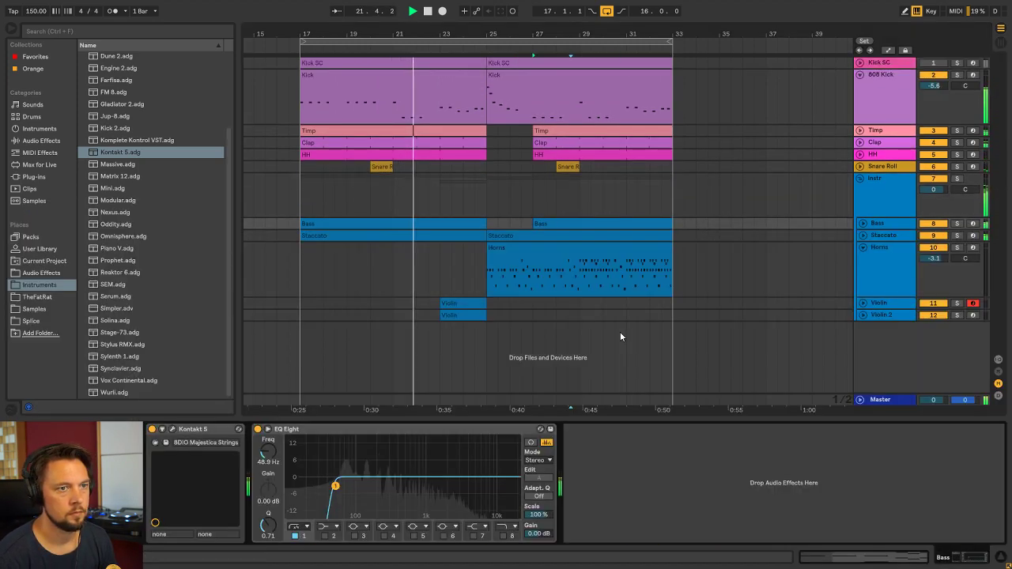
pyautogui.click(490, 186)
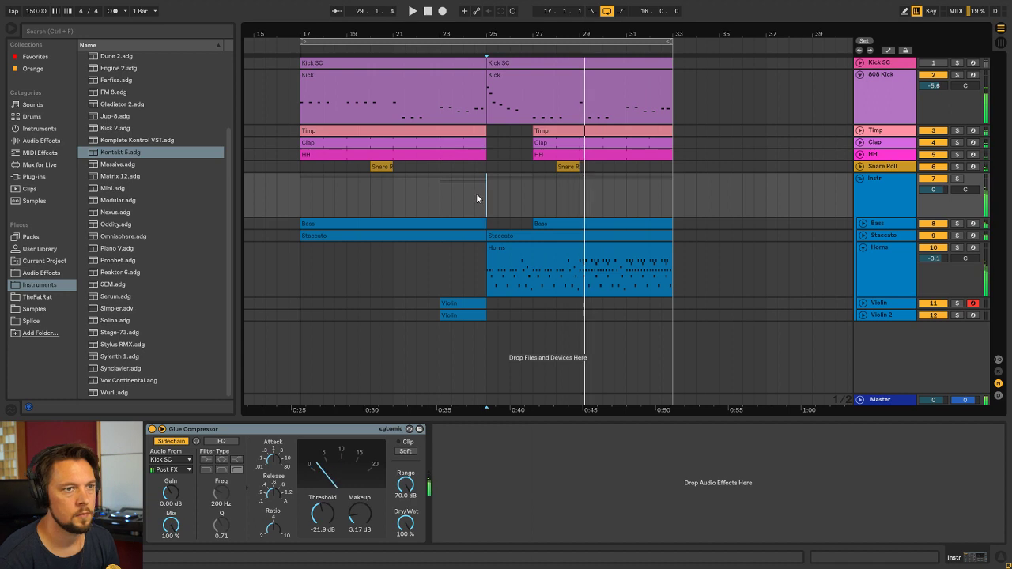
# Solo the Bass track and listen to its clip from bar 27
pyautogui.click(561, 225)
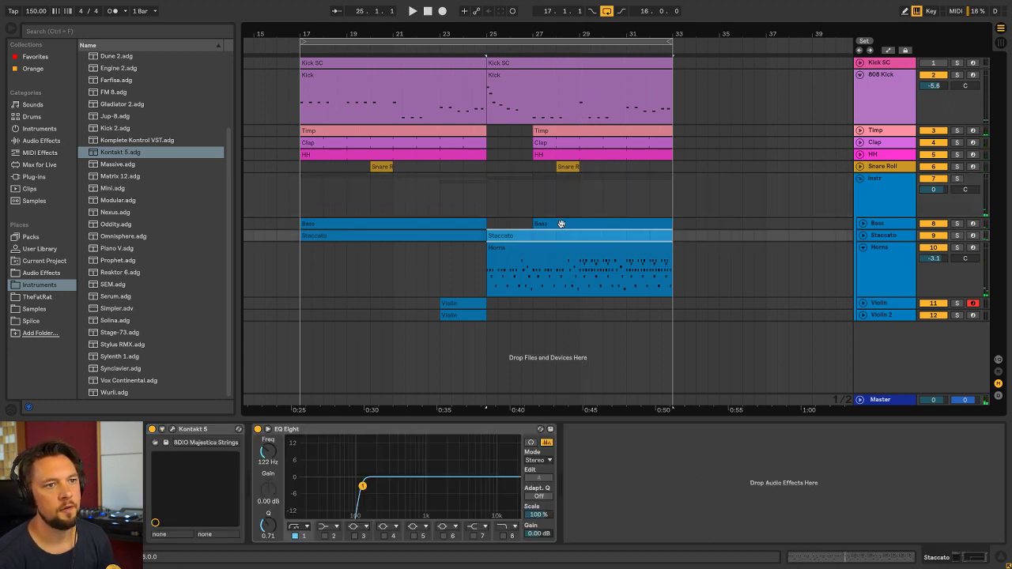
pyautogui.click(957, 223)
pyautogui.press('space')
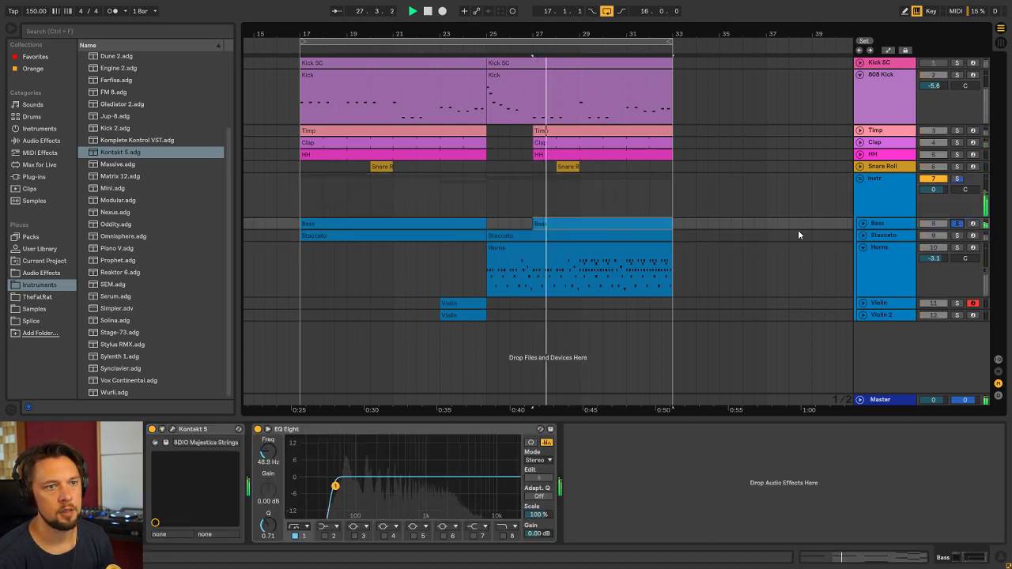
pyautogui.press('space')
# Place the opening note of the Bass clip at bar 27 one octave lower
pyautogui.doubleClick(578, 223)
pyautogui.scroll(1, 448, 425)
pyautogui.moveTo(442, 424)
pyautogui.mouseDown()
pyautogui.moveTo(317, 315)
pyautogui.moveTo(349, 411)
pyautogui.mouseUp()
pyautogui.click(358, 332)
pyautogui.moveTo(359, 311); pyautogui.dragTo(365, 497)
pyautogui.hotkey('shift', 'Tab')
# Solo the whole Instr group and listen to it from bar 25 and from bar 27
pyautogui.click(488, 199)
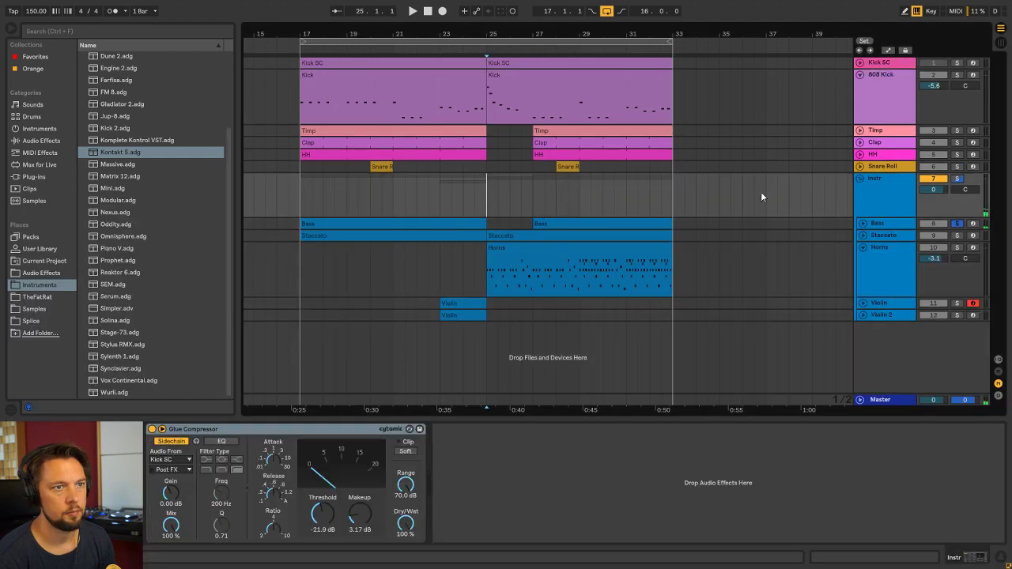
pyautogui.click(902, 182)
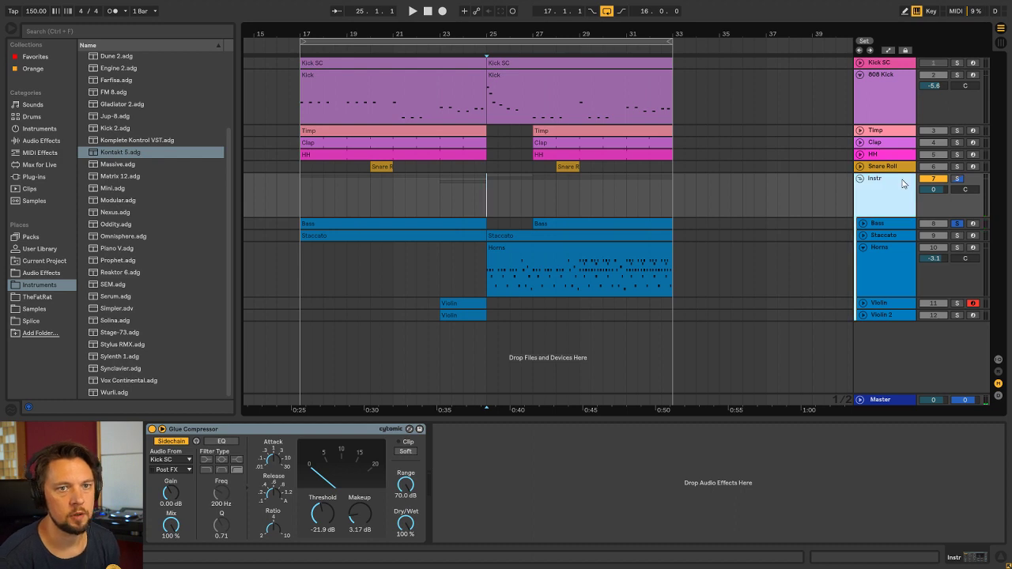
pyautogui.click(957, 179)
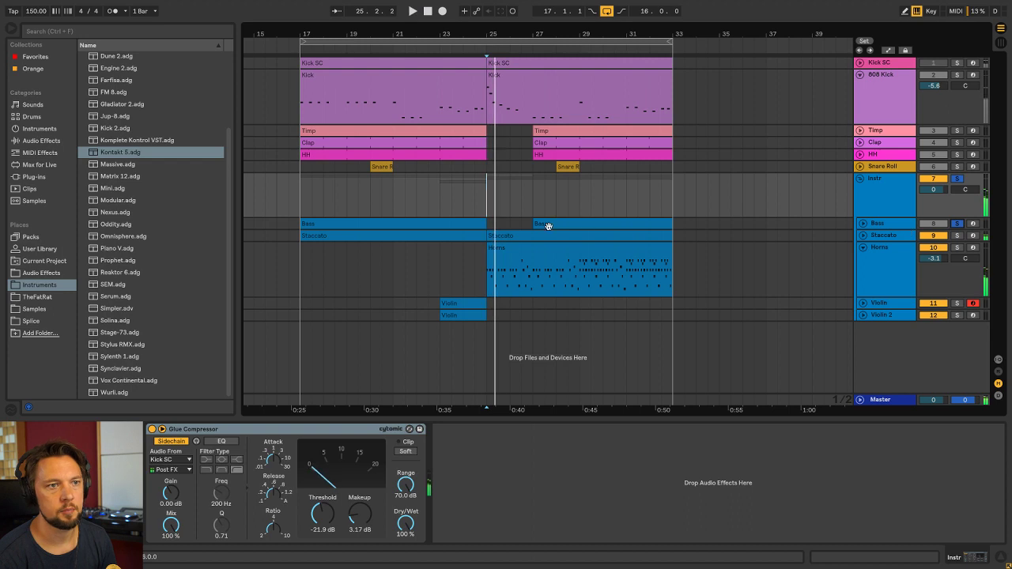
pyautogui.click(546, 226)
pyautogui.press('space')
# Listen from bar 27 with the Timp track soloed, first with the Instr group and then alone, and with Clap soloed
pyautogui.click(575, 131)
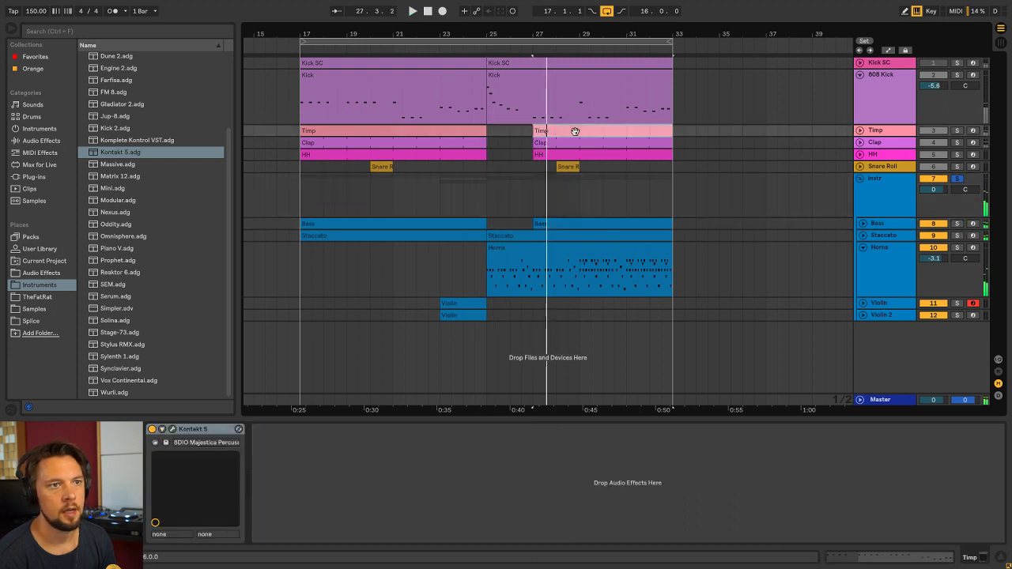
pyautogui.click(957, 131)
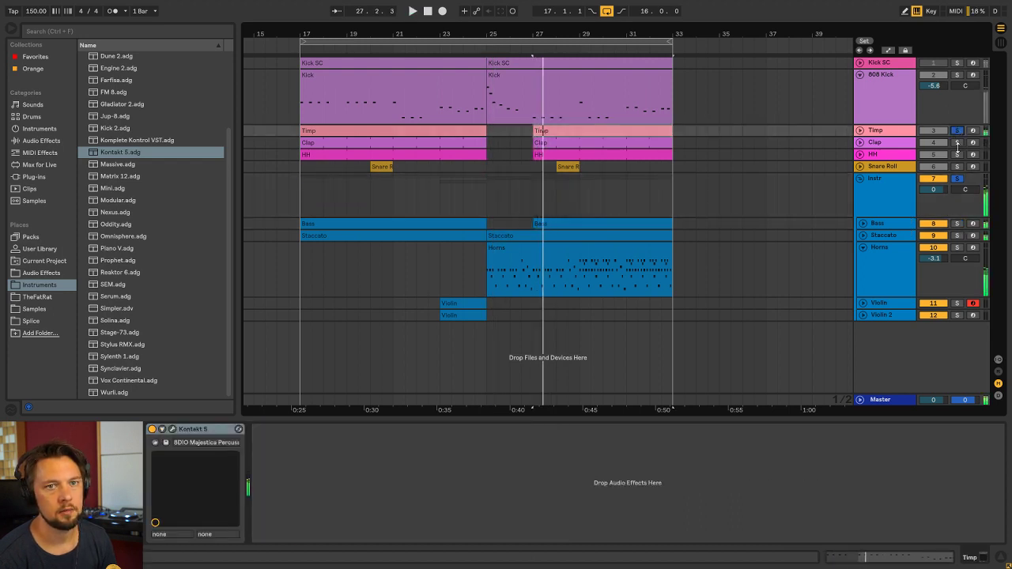
pyautogui.click(957, 180)
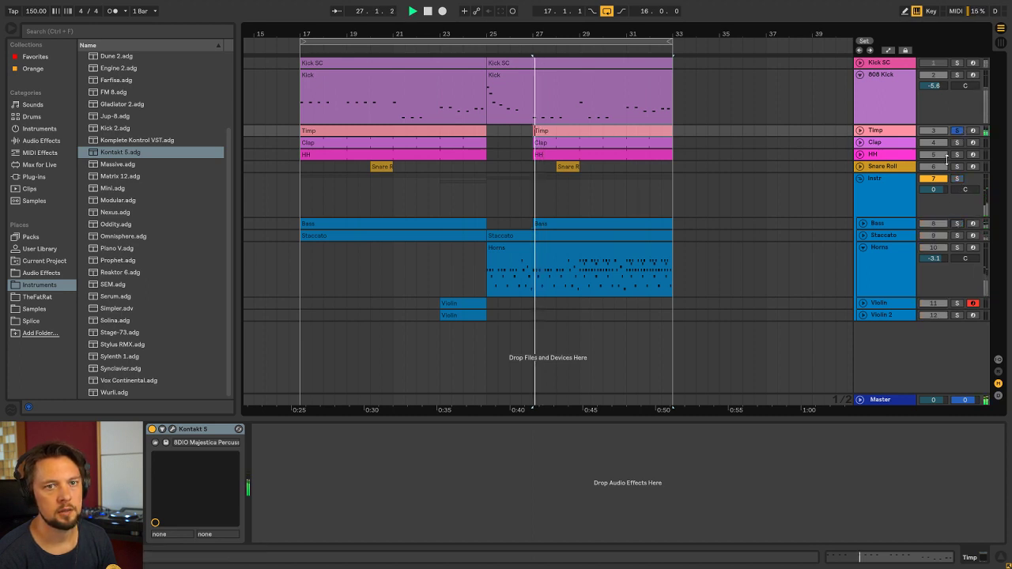
pyautogui.click(956, 130)
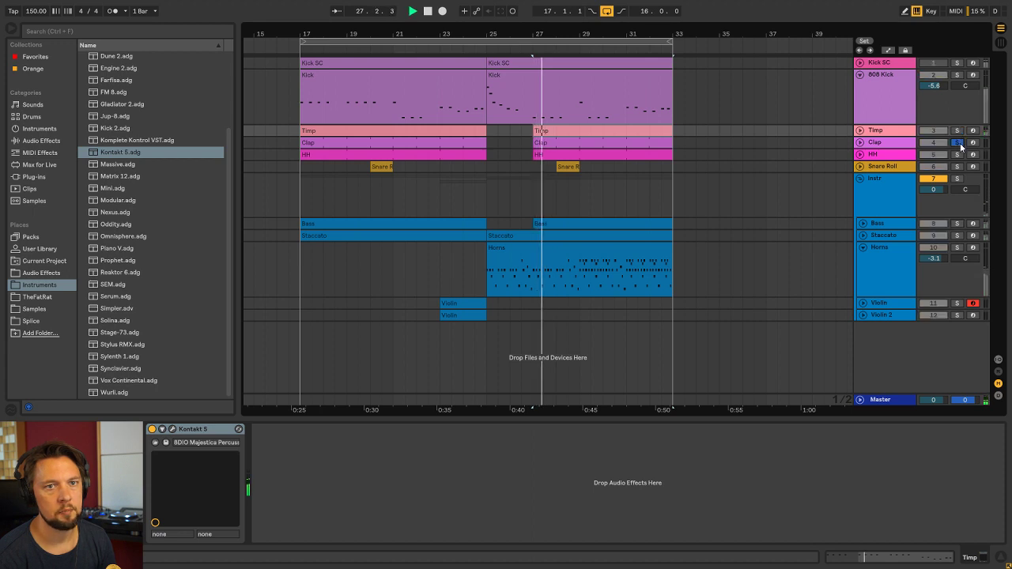
# Solo the Horns track, play its clip from bar 25 and turn the solo off again
pyautogui.click(483, 205)
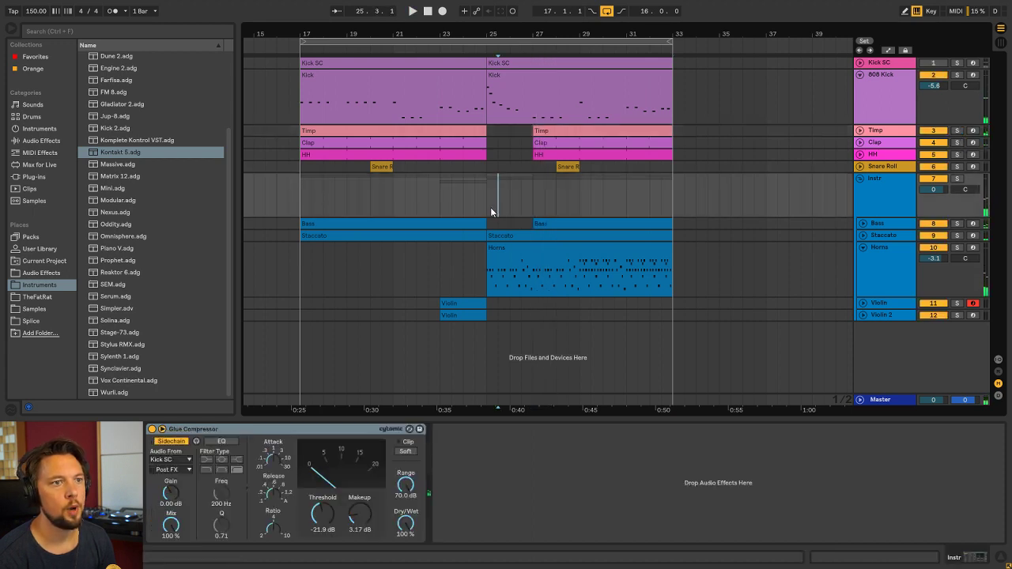
pyautogui.click(505, 248)
pyautogui.click(957, 248)
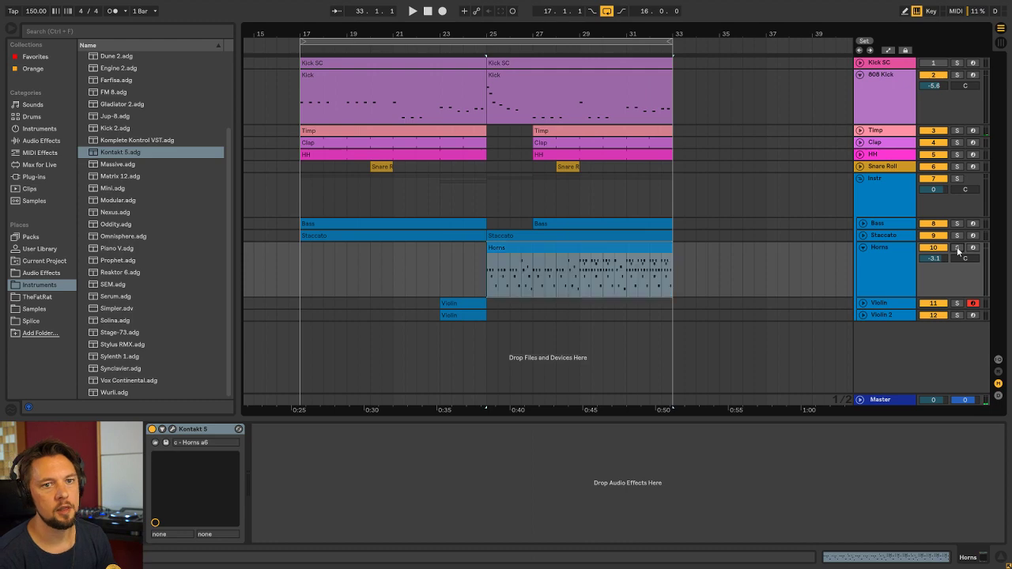
pyautogui.press('space')
pyautogui.press('space')
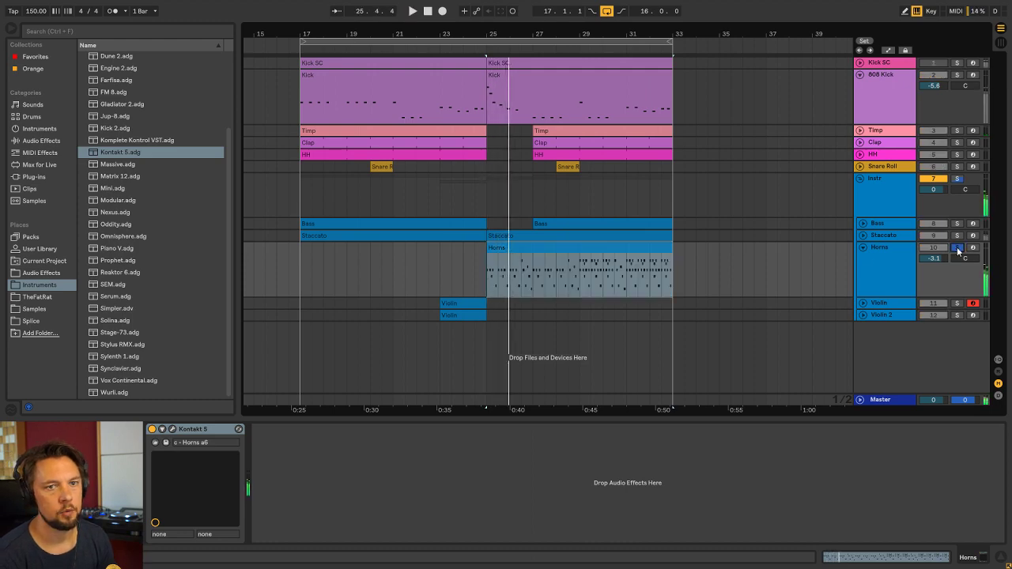
pyautogui.click(957, 248)
# Collapse the Horns track and raise its volume to -1.1 dB while playing from bar 24
pyautogui.click(862, 248)
pyautogui.press('Tab')
pyautogui.press('Tab')
pyautogui.click(461, 204)
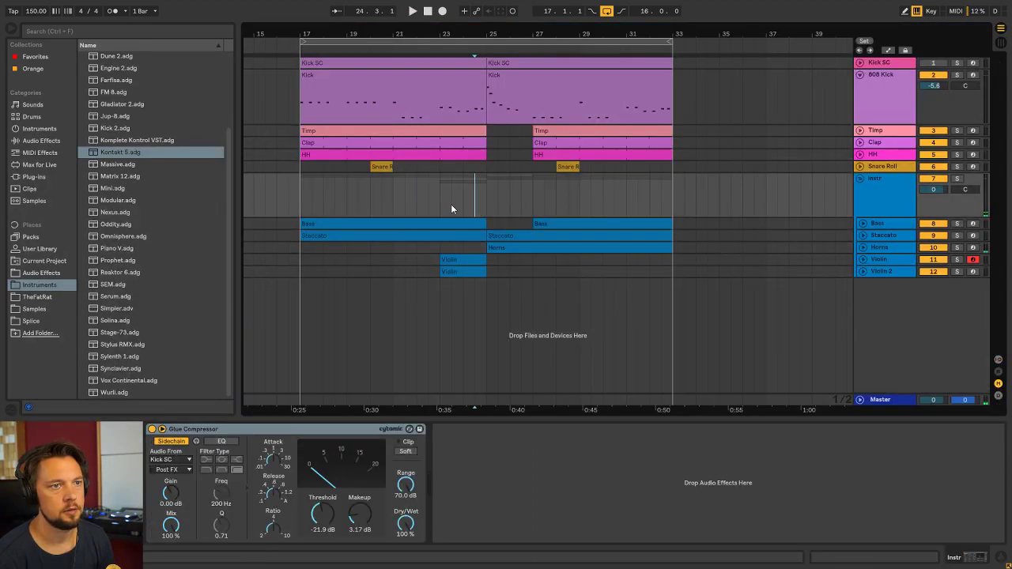
pyautogui.press('Tab')
pyautogui.press('space')
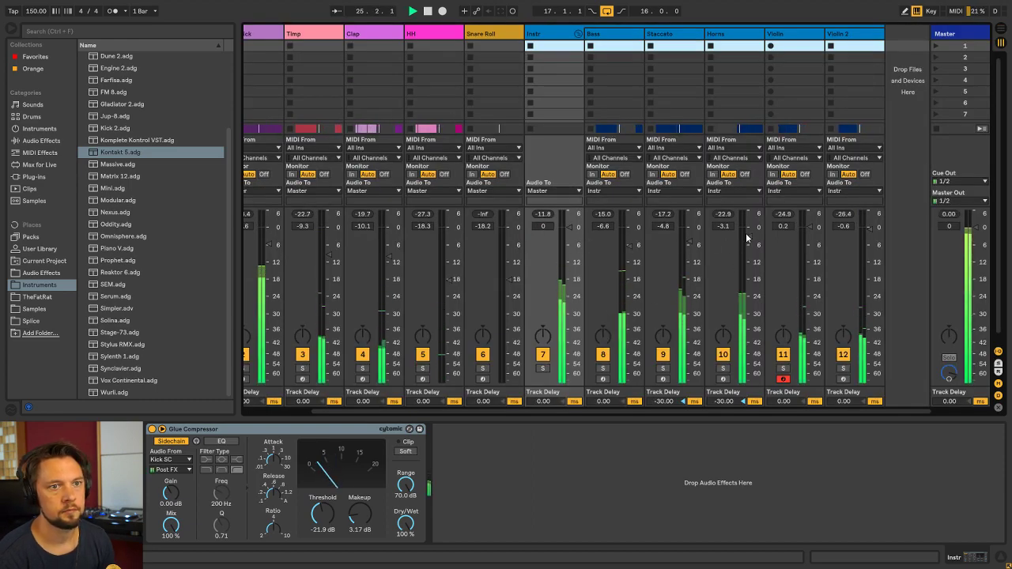
pyautogui.moveTo(750, 233); pyautogui.dragTo(750, 229)
pyautogui.press('Tab')
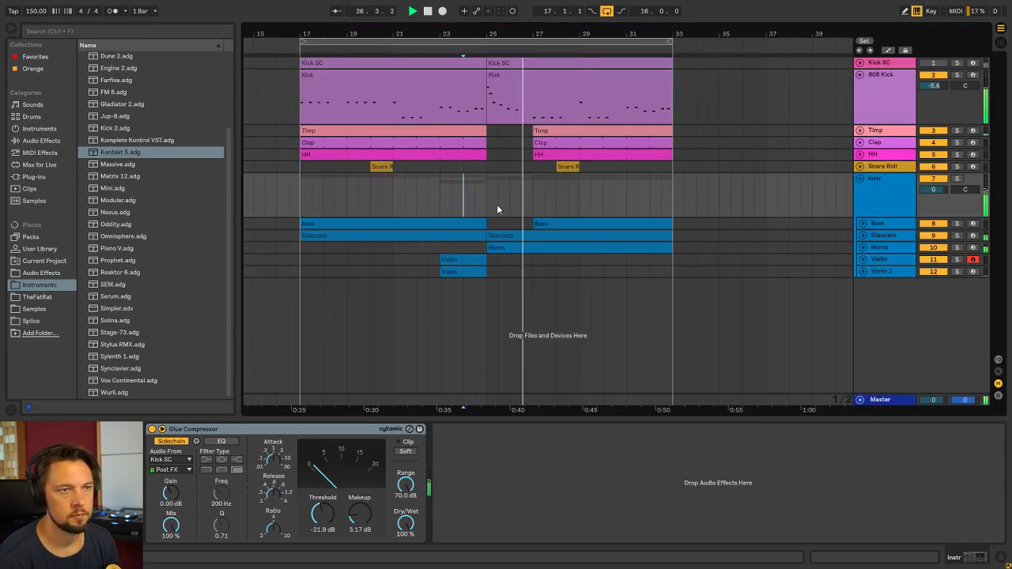
# Insert an audio track below Snare Roll and rename it Cymbal
pyautogui.moveTo(502, 36)
pyautogui.mouseDown()
pyautogui.moveTo(644, 33)
pyautogui.moveTo(640, 20)
pyautogui.mouseUp()
pyautogui.click(660, 167)
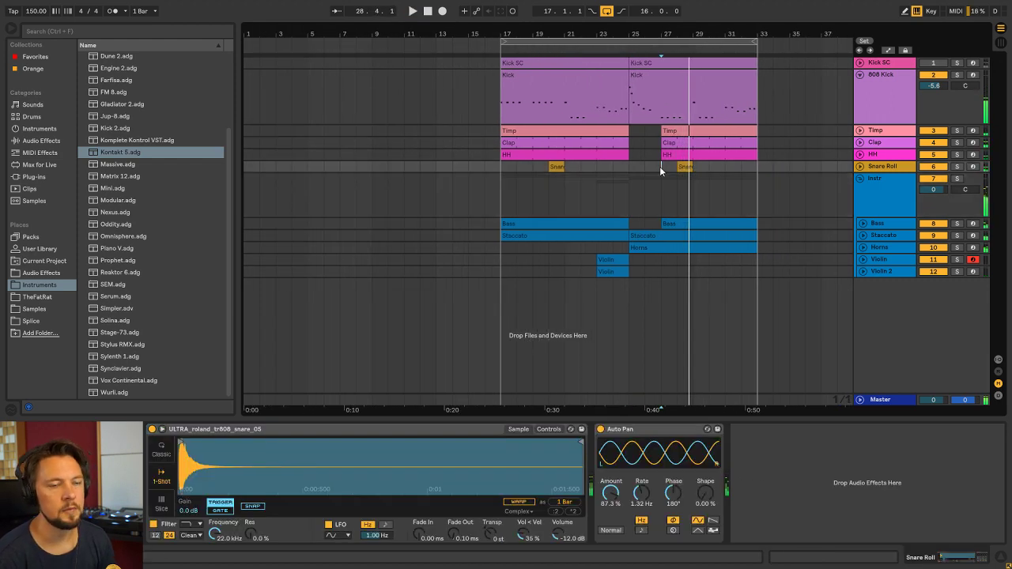
pyautogui.click(662, 130)
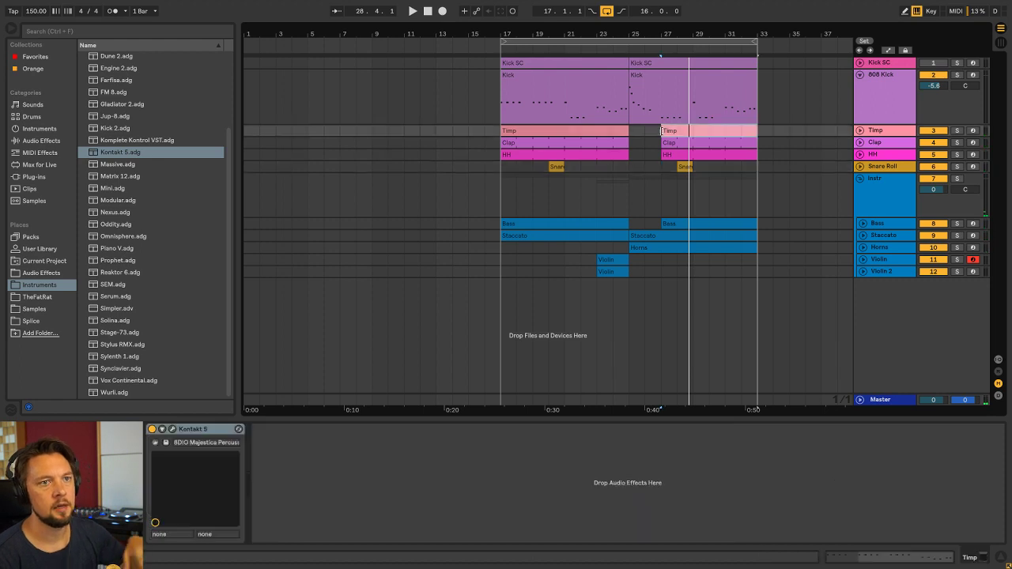
pyautogui.click(892, 168)
pyautogui.hotkey('ctrl', 't')
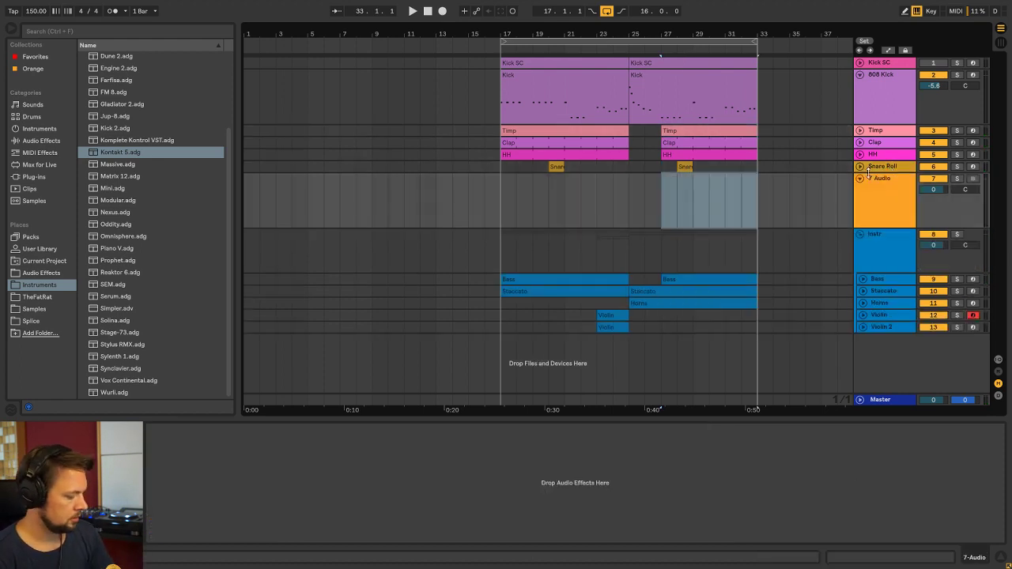
pyautogui.click(873, 186)
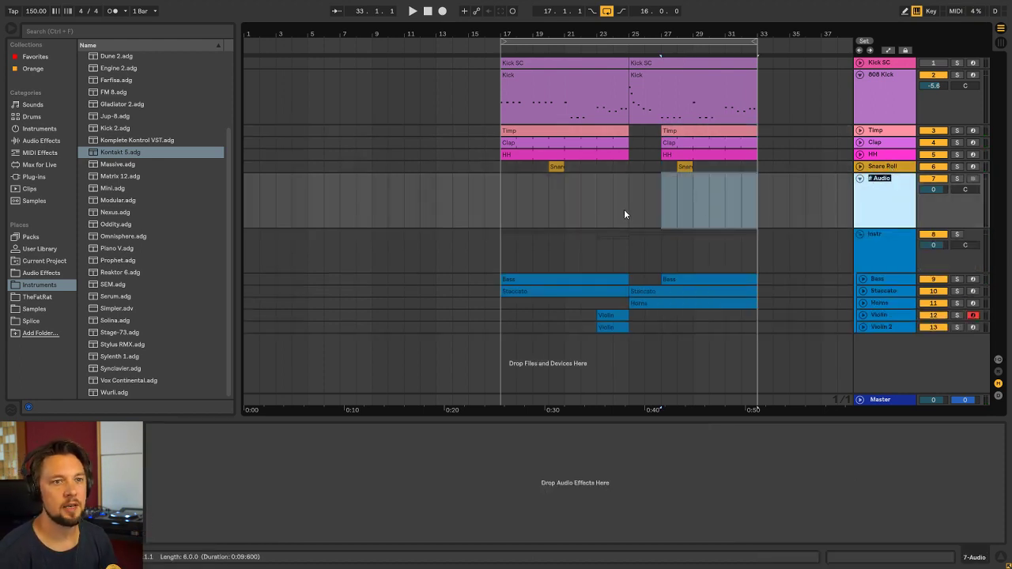
pyautogui.click(661, 211)
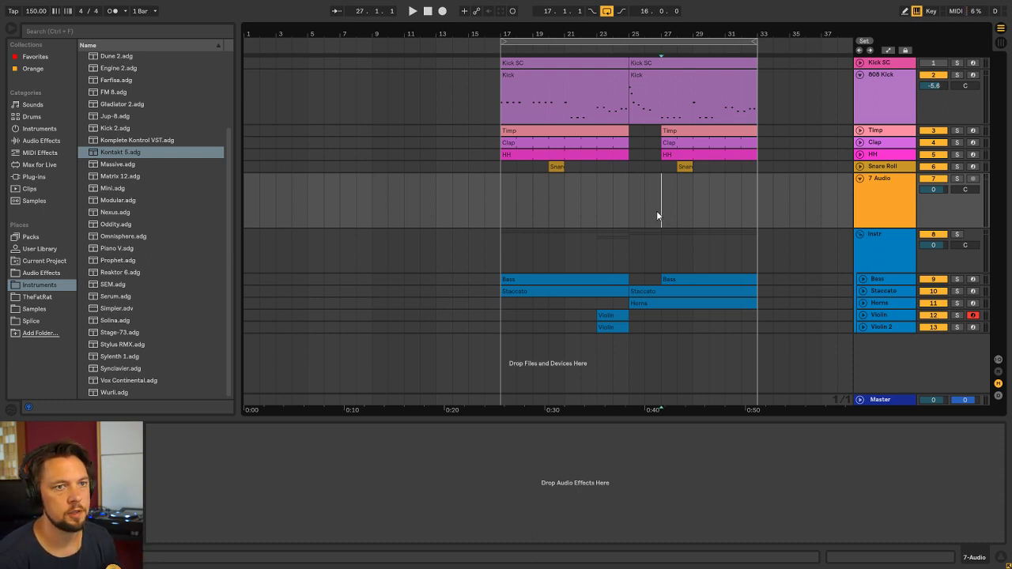
pyautogui.click(890, 183)
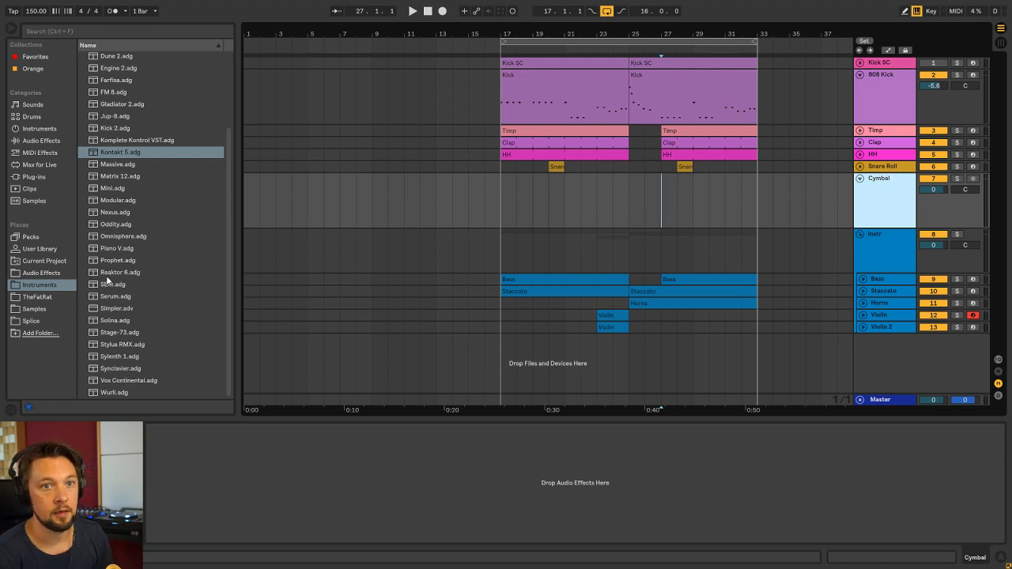
# Search the Splice sample folder for "atc" and go to the Atmospheric Techno pack
pyautogui.click(32, 321)
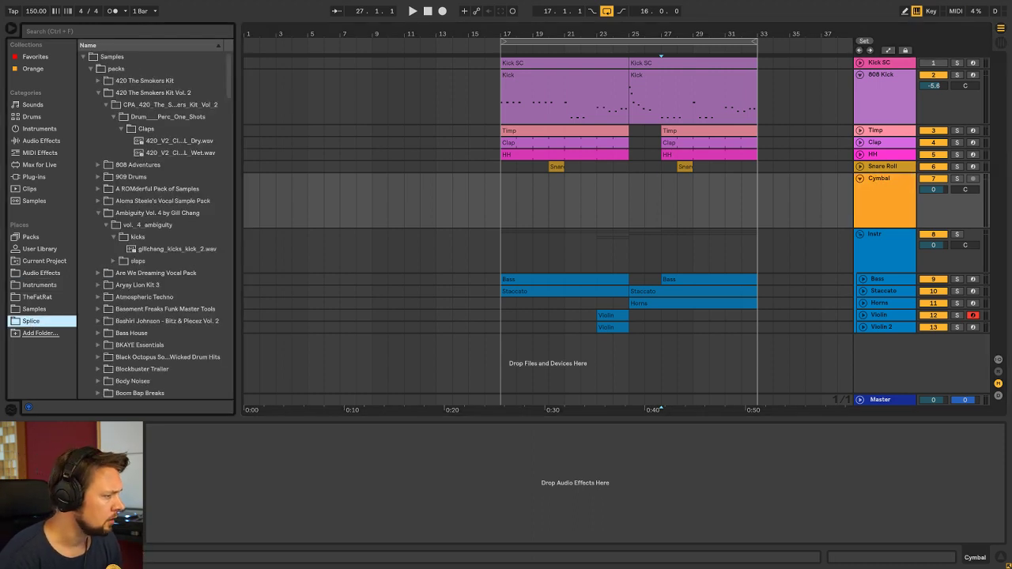
pyautogui.click(43, 30)
pyautogui.write('atc')
pyautogui.click(99, 80)
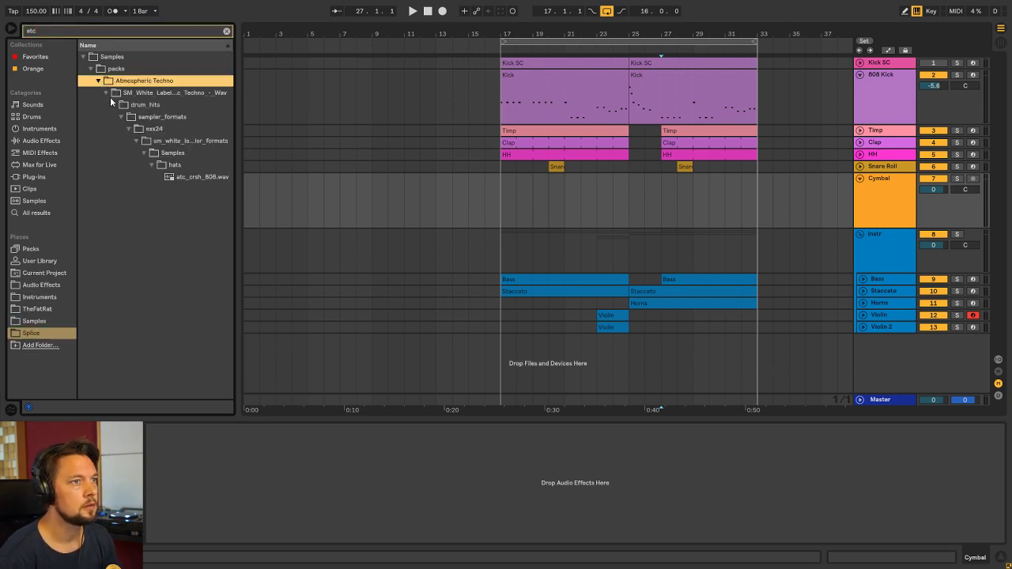
# Place atc_crsh_808.wav on the Cymbal track at bar 27 and turn off warping for the clip
pyautogui.click(190, 177)
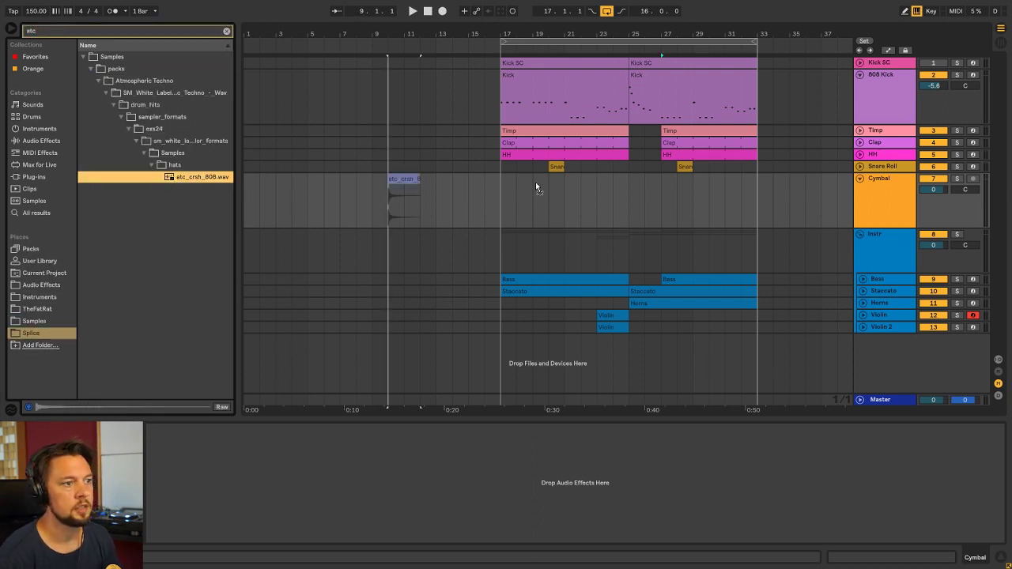
pyautogui.moveTo(535, 182); pyautogui.dragTo(662, 182)
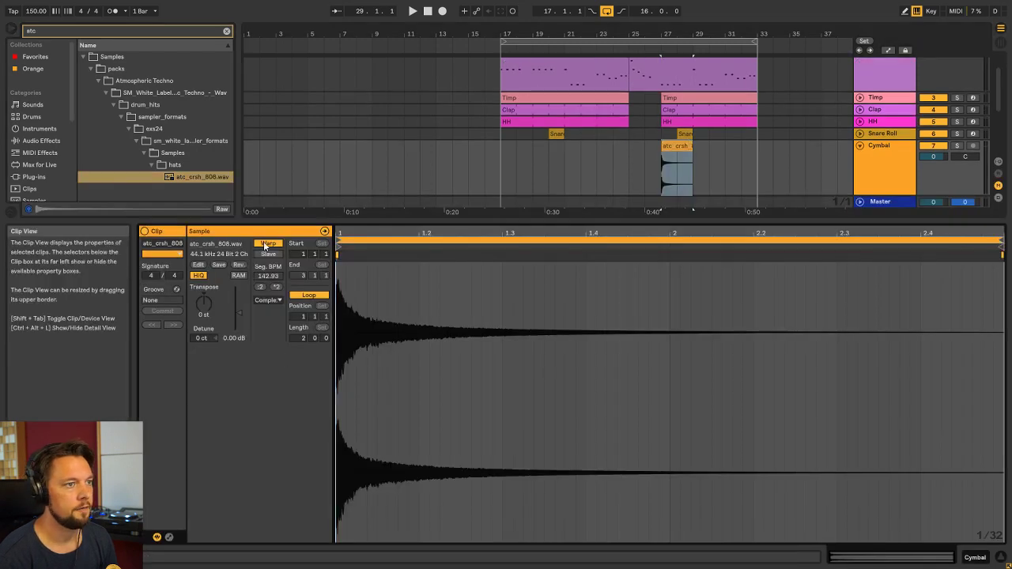
pyautogui.click(266, 244)
pyautogui.hotkey('shift', 'Tab')
# Play from bar 25 and lower the Cymbal track's volume to -20.8 dB
pyautogui.click(628, 203)
pyautogui.press('Tab')
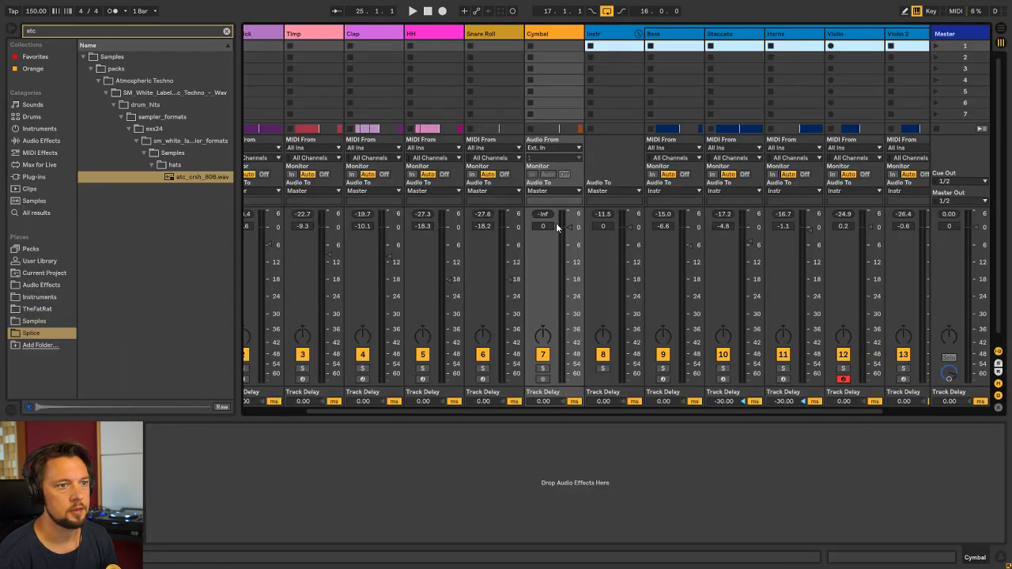
pyautogui.press('space')
pyautogui.moveTo(568, 228); pyautogui.dragTo(569, 274)
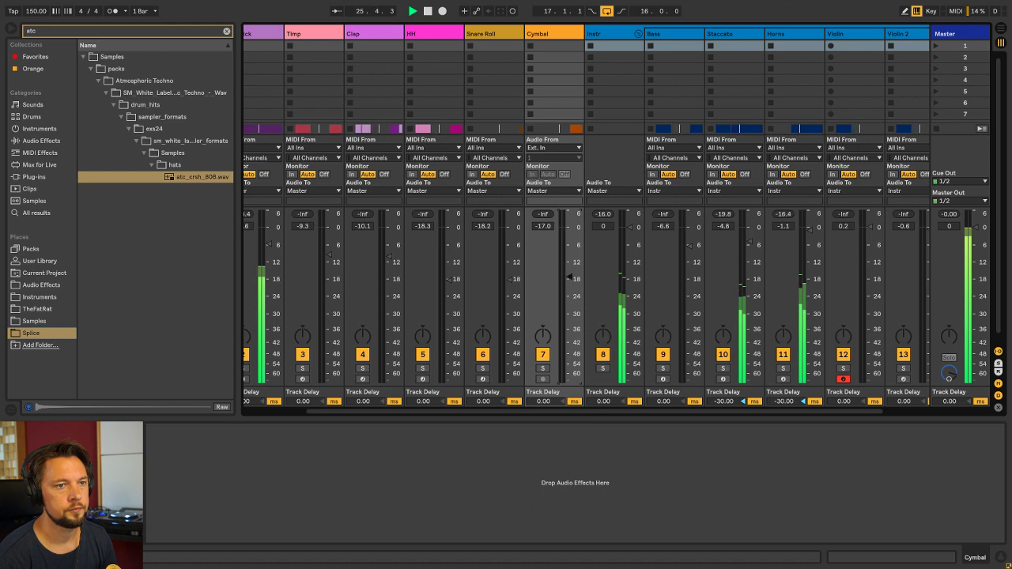
pyautogui.moveTo(557, 275); pyautogui.dragTo(558, 275)
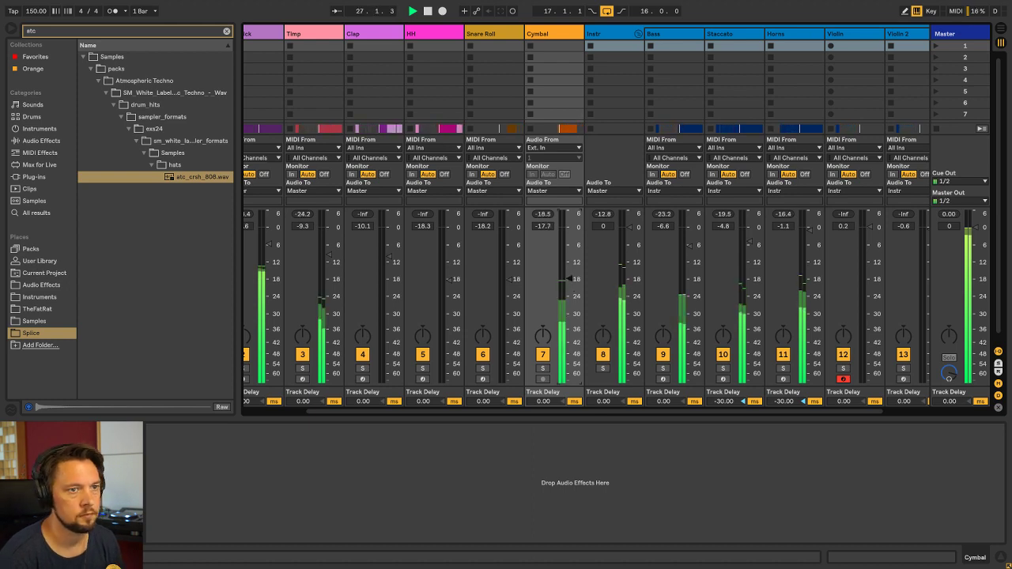
pyautogui.press('Tab')
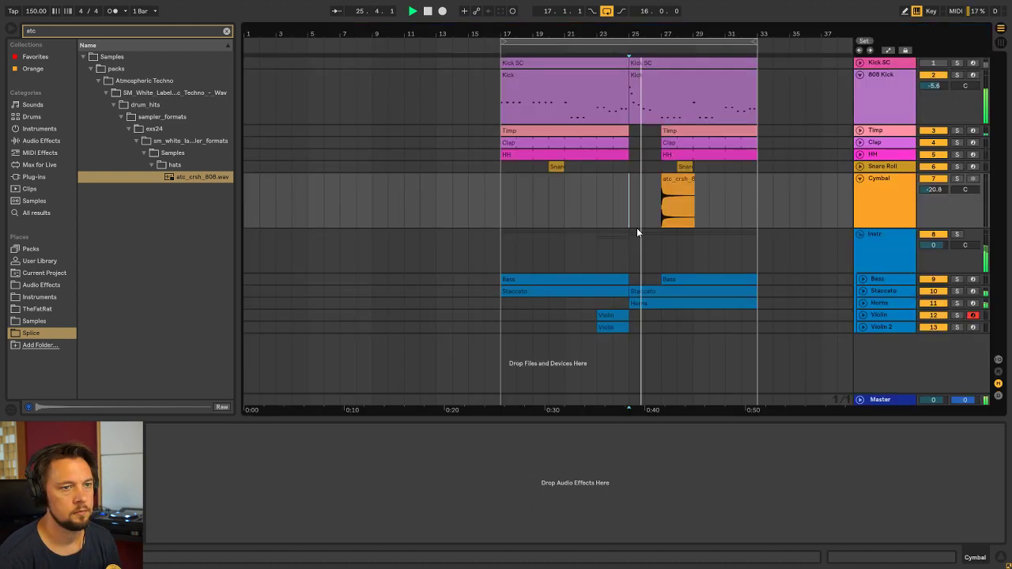
# Check the notes of the Kick clip at bar 25 while the section with the cymbal plays
pyautogui.doubleClick(657, 79)
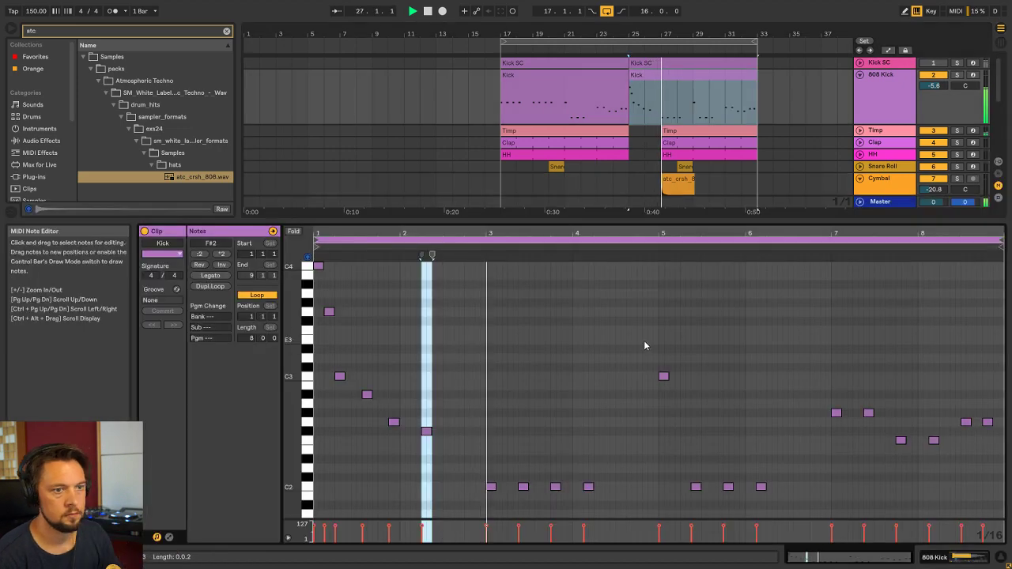
pyautogui.hotkey('shift', 'Tab')
pyautogui.click(670, 197)
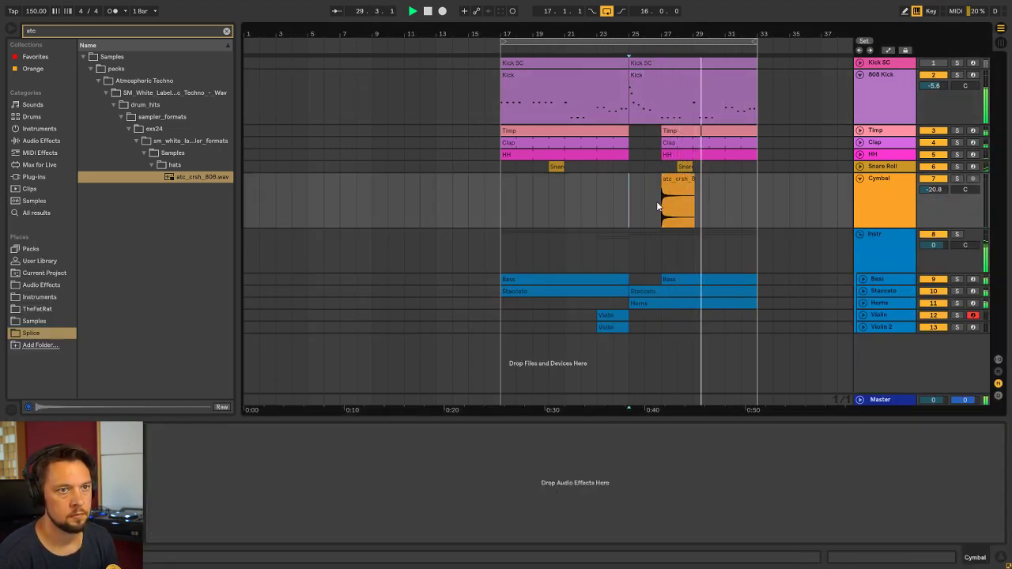
# Lower the Cymbal track's volume to -29.4 dB, play from bar 17 and fold the Cymbal track
pyautogui.press('Tab')
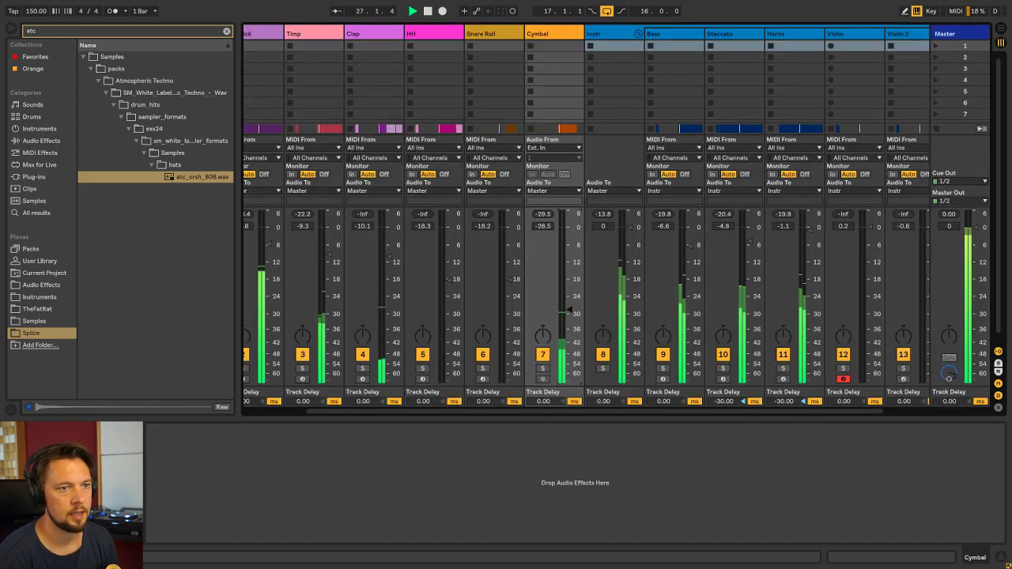
pyautogui.press('Tab')
pyautogui.click(504, 210)
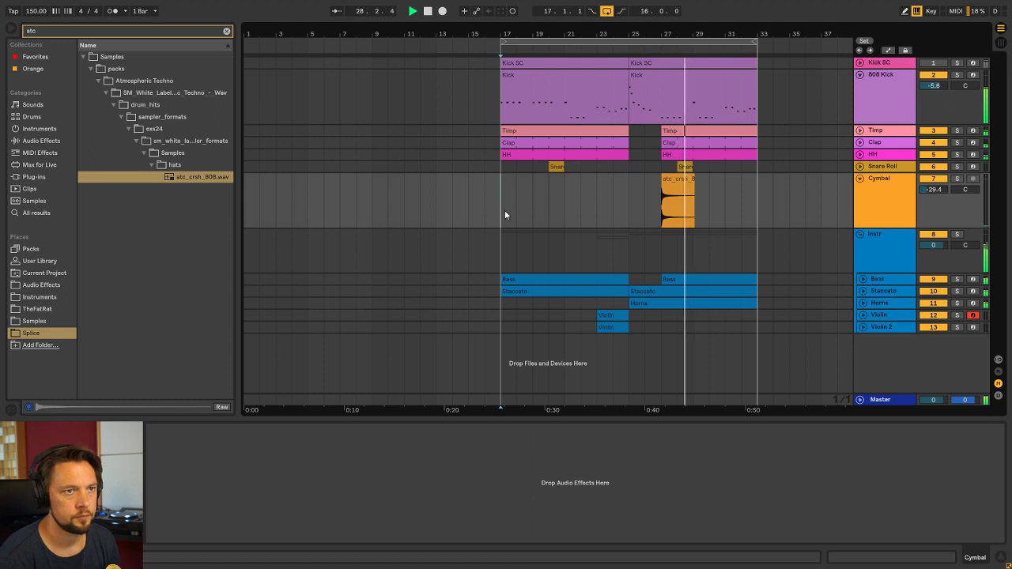
pyautogui.click(860, 179)
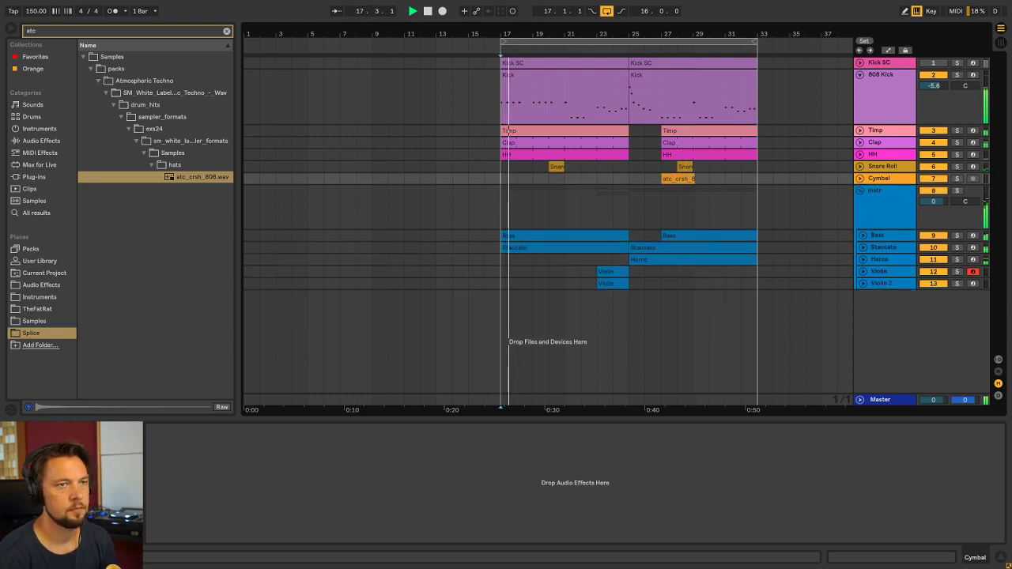
pyautogui.moveTo(575, 36); pyautogui.dragTo(419, 35)
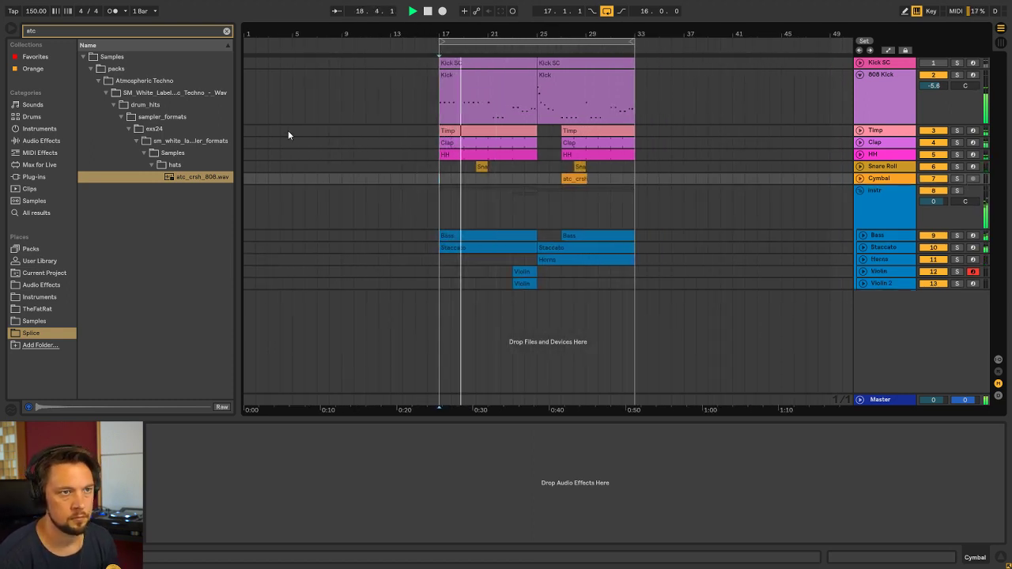
pyautogui.moveTo(239, 121); pyautogui.dragTo(224, 122)
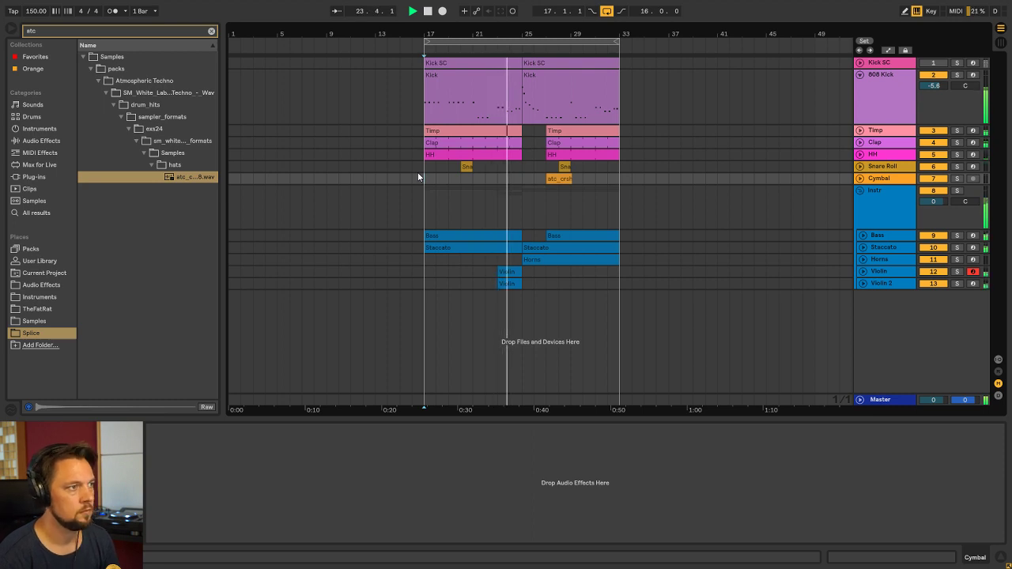
# Lower the fourth note of the fill in the Kick clip at bar 25 to G2 and play the fill
pyautogui.doubleClick(571, 90)
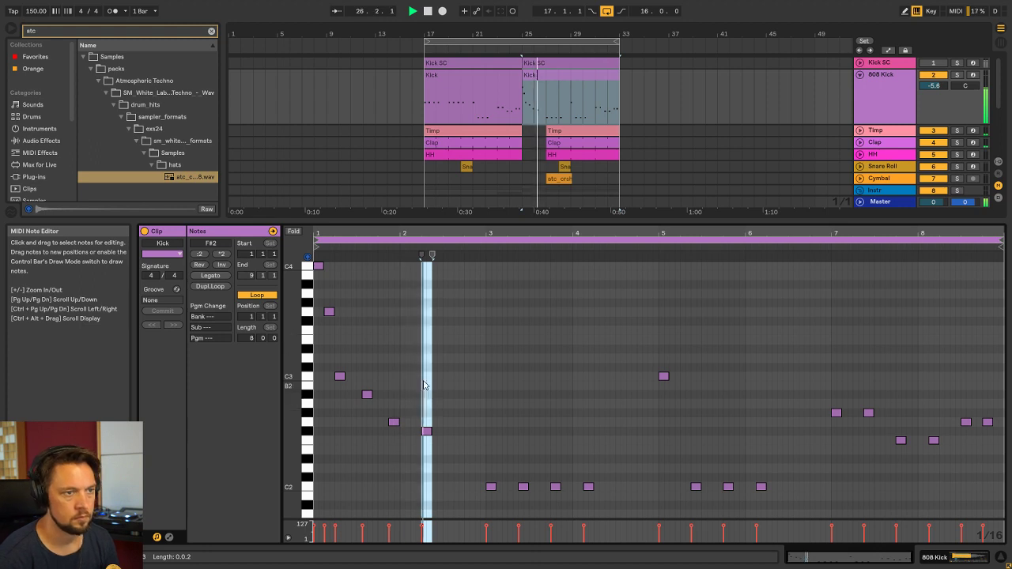
pyautogui.press('space')
pyautogui.moveTo(442, 445); pyautogui.dragTo(423, 433)
pyautogui.moveTo(398, 229); pyautogui.dragTo(490, 260)
pyautogui.click(604, 441)
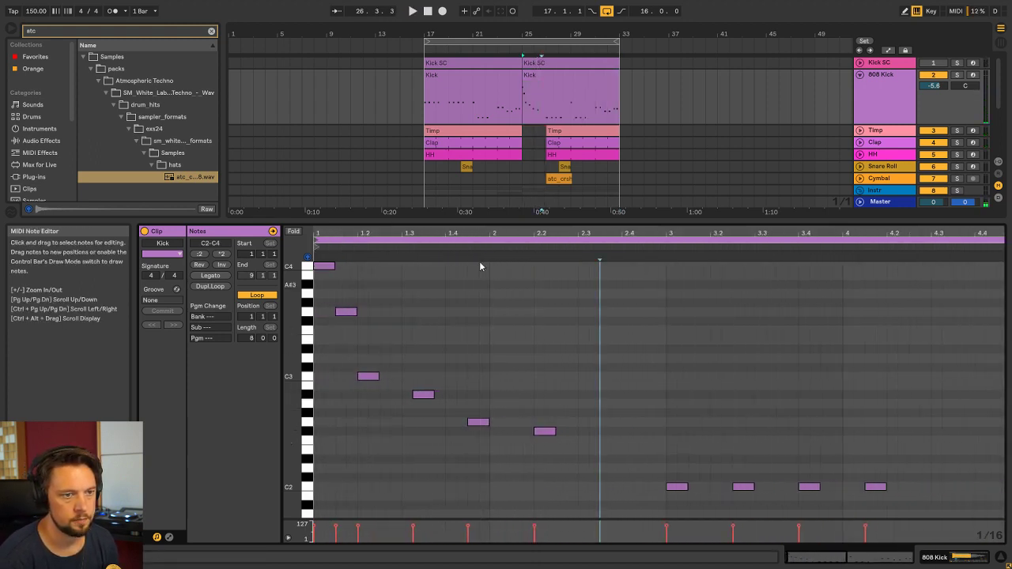
pyautogui.click(391, 247)
pyautogui.press('space')
pyautogui.click(420, 394)
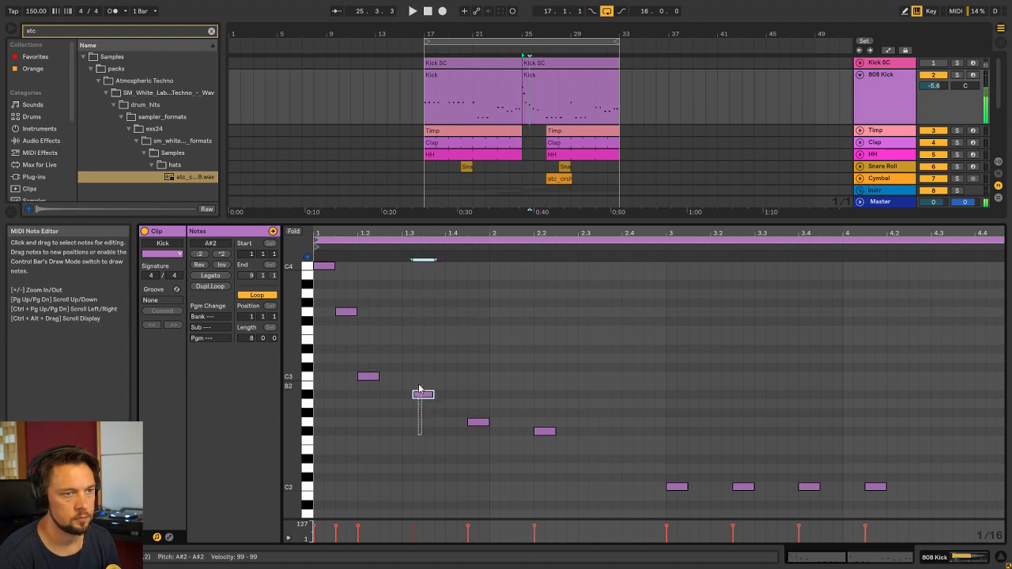
pyautogui.press('Down')
pyautogui.press('space')
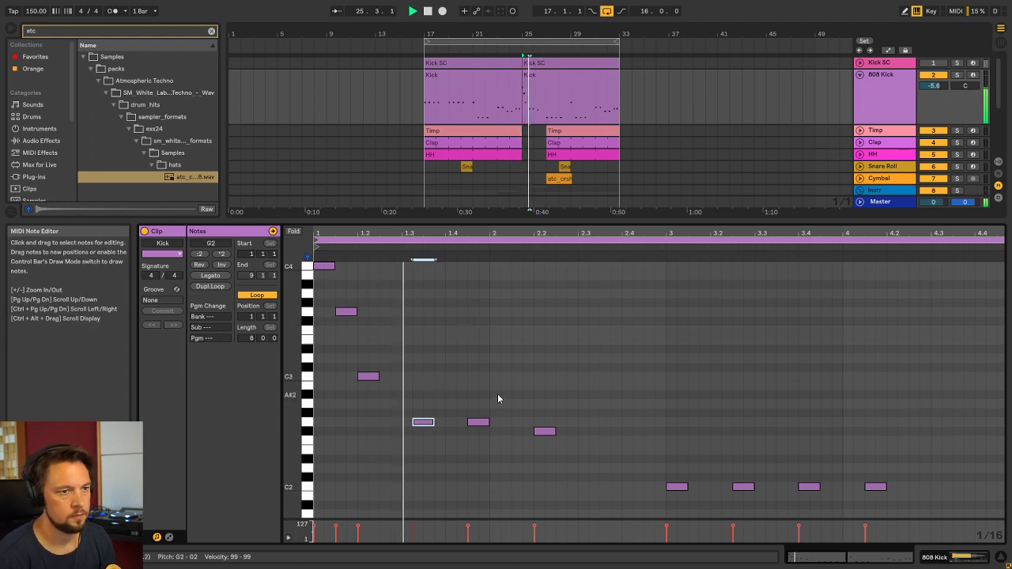
# Change the fill's fifth note to F#2 and its sixth note to D#2, playing the fill to check it
pyautogui.moveTo(484, 427); pyautogui.dragTo(485, 460)
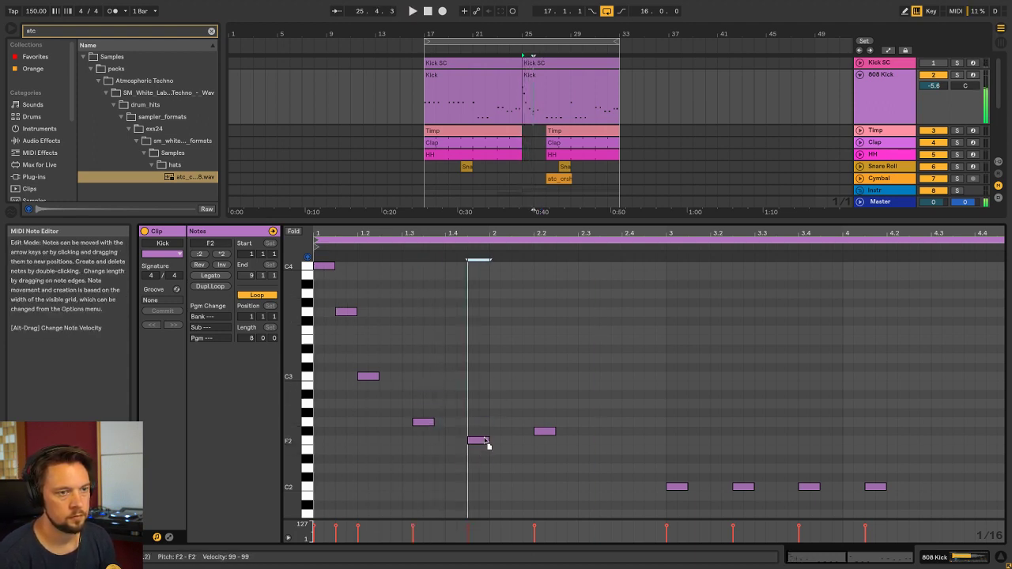
pyautogui.press('Up')
pyautogui.moveTo(547, 433); pyautogui.dragTo(547, 441)
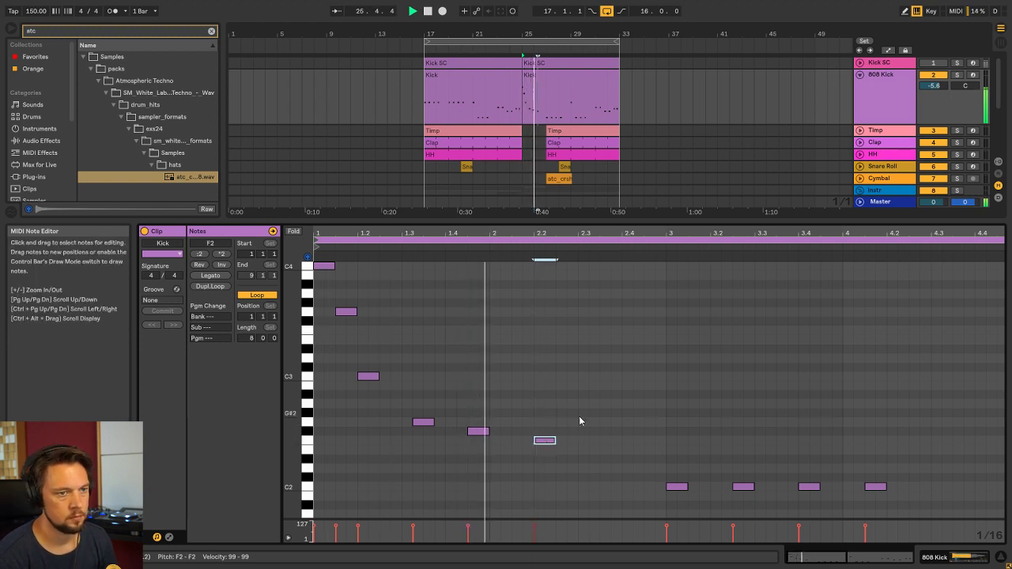
pyautogui.press('space')
pyautogui.click(544, 449)
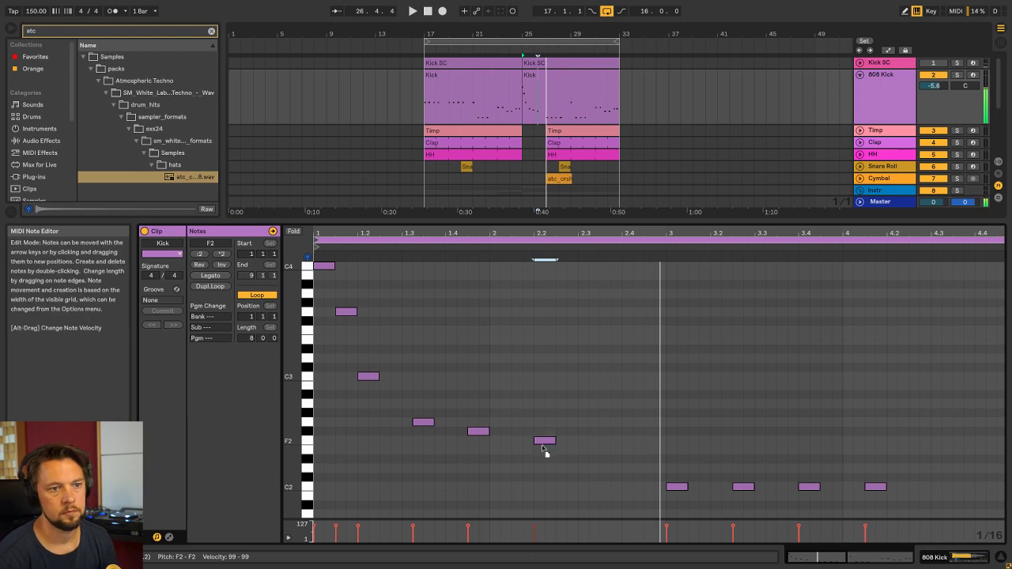
pyautogui.moveTo(544, 451); pyautogui.dragTo(549, 460)
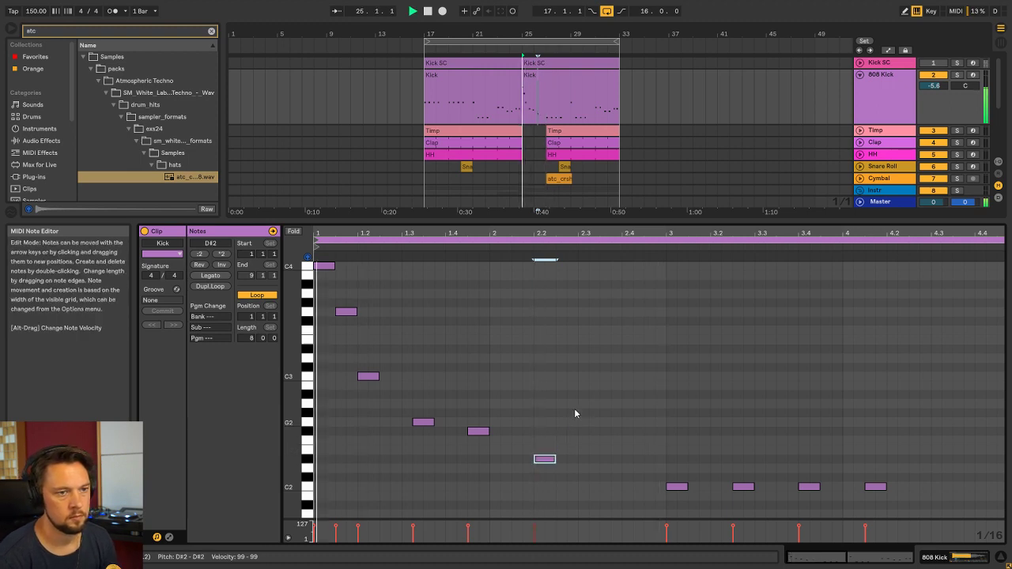
pyautogui.press('space')
pyautogui.scroll(-2, 578, 387)
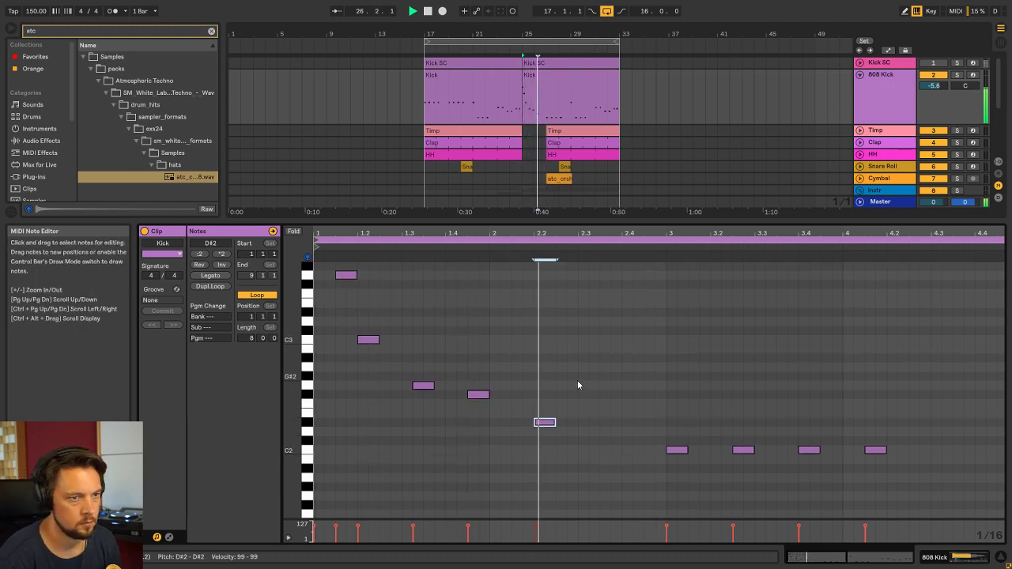
# Close the Kick notes, play the full arrangement from bar 17 and fold the 808 Kick track
pyautogui.hotkey('shift', 'Tab')
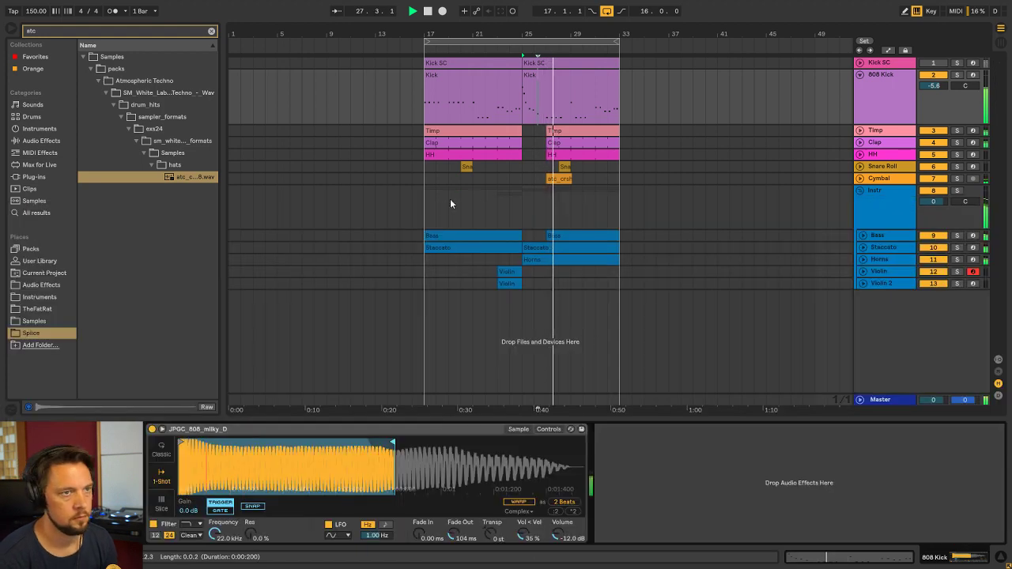
pyautogui.click(426, 205)
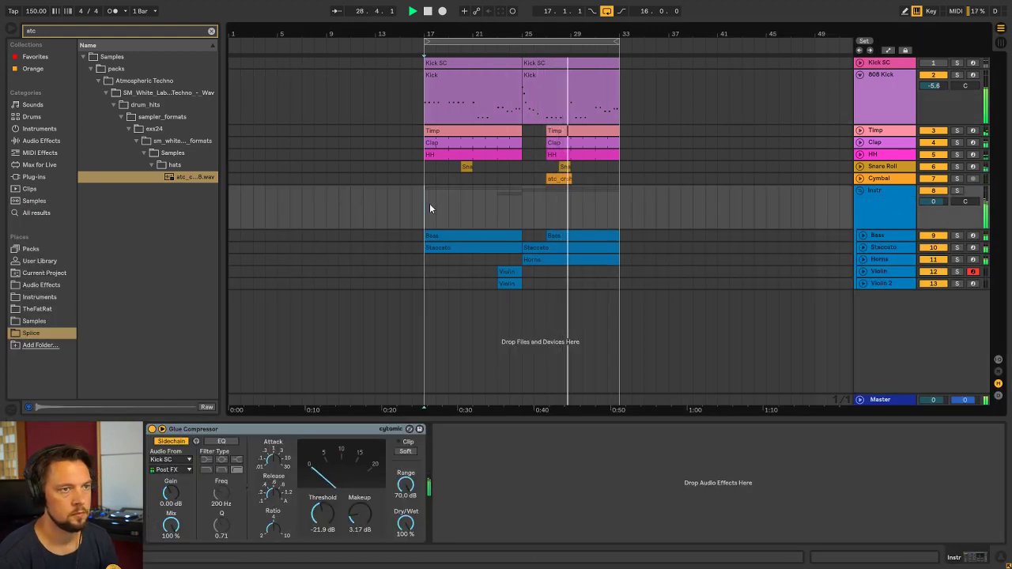
pyautogui.moveTo(453, 87); pyautogui.dragTo(742, 124)
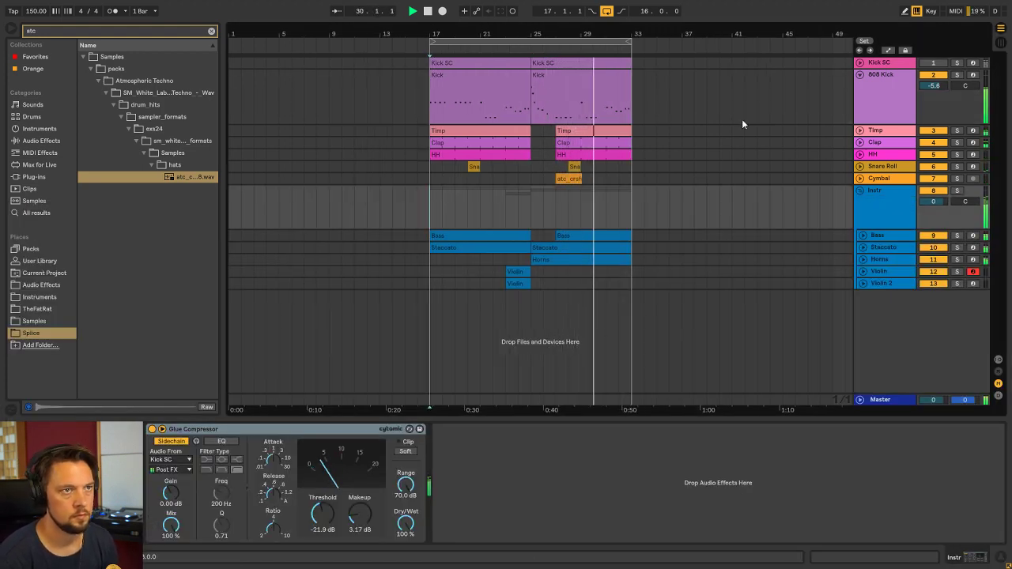
pyautogui.click(859, 75)
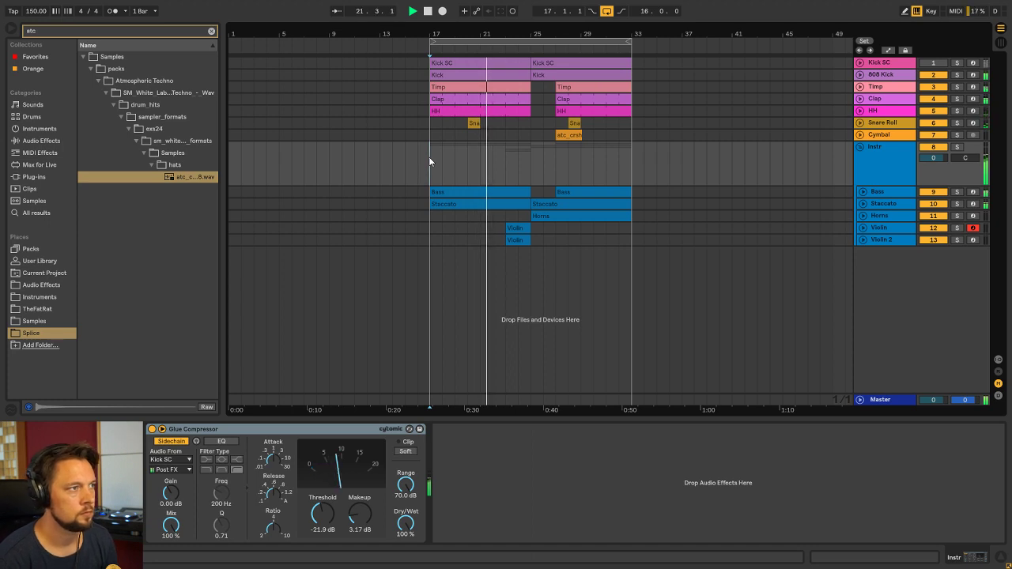
pyautogui.moveTo(438, 36); pyautogui.dragTo(446, 32)
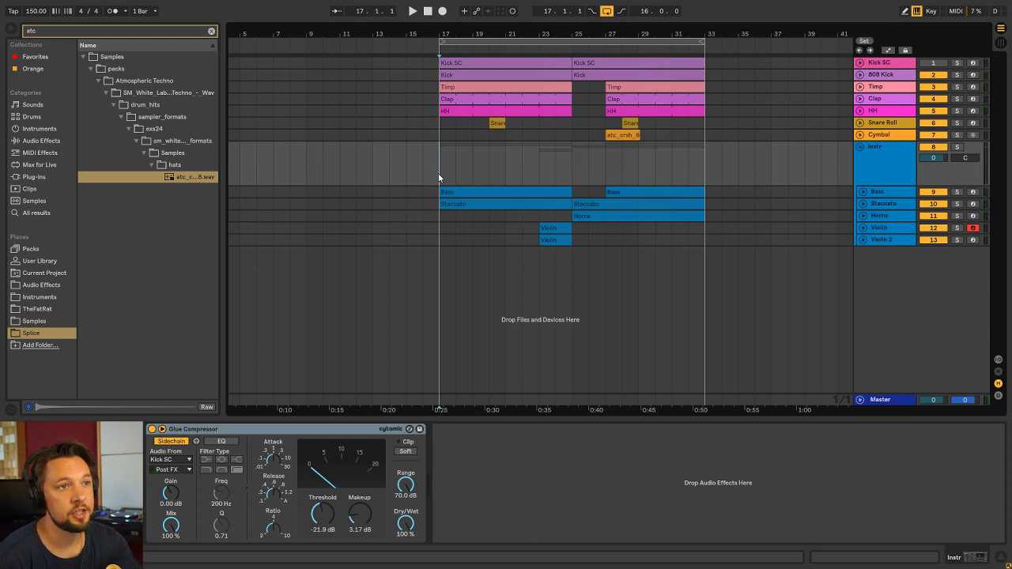
pyautogui.moveTo(403, 31); pyautogui.dragTo(459, 31)
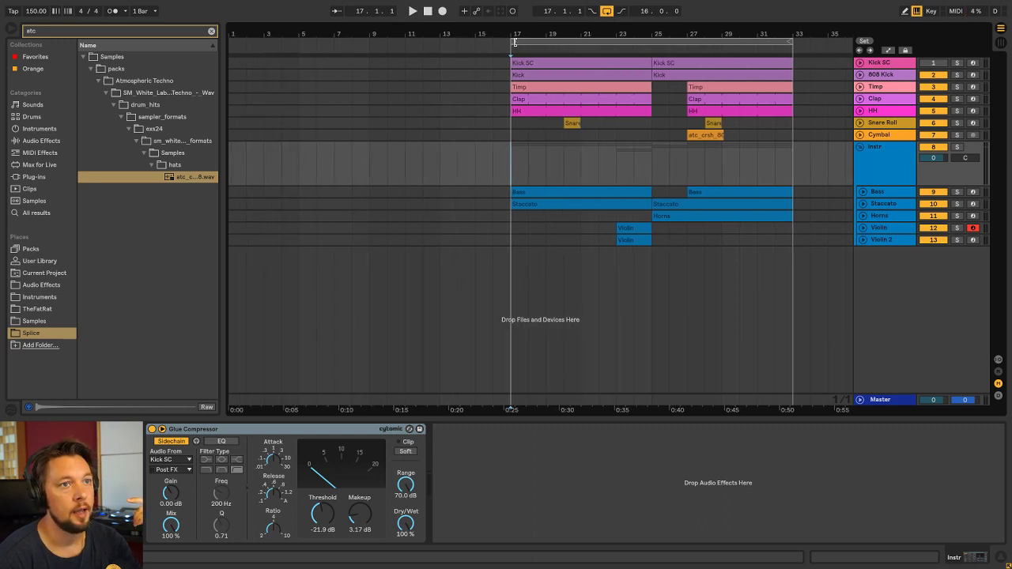
# Solo the 808 Kick and Timp tracks in turn to hear each one alone
pyautogui.click(649, 74)
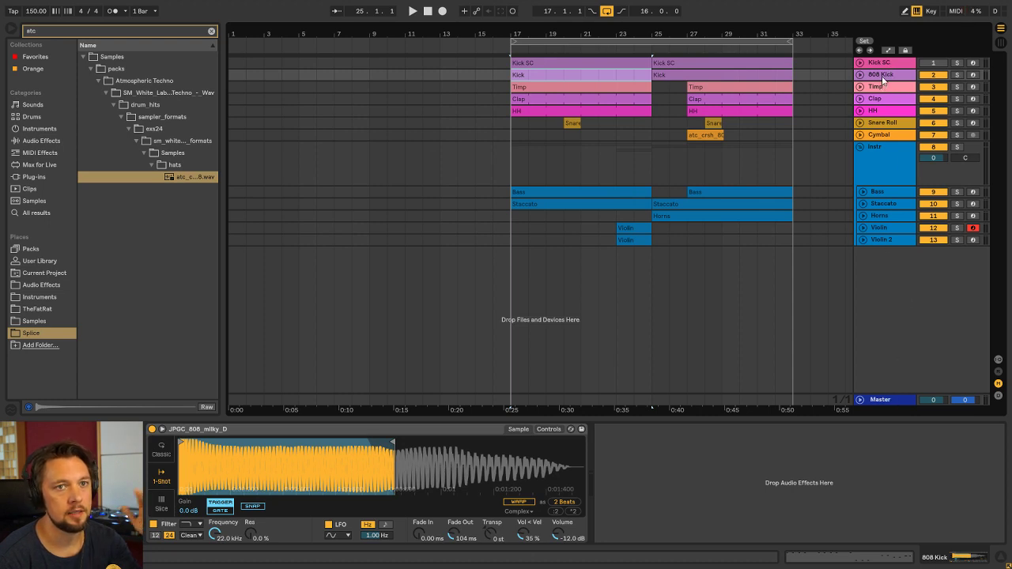
pyautogui.click(882, 78)
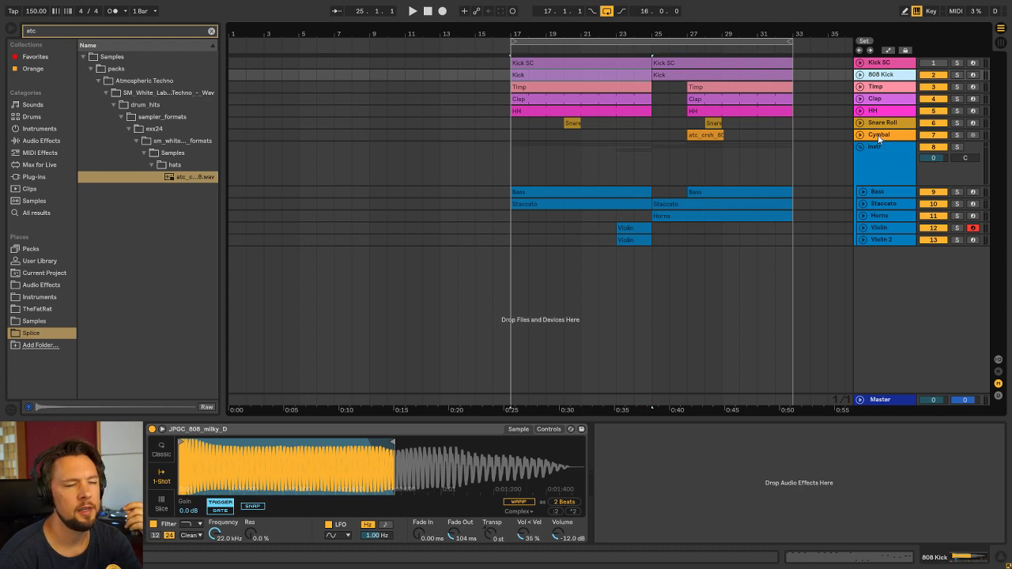
pyautogui.click(957, 75)
pyautogui.press('space')
pyautogui.click(957, 86)
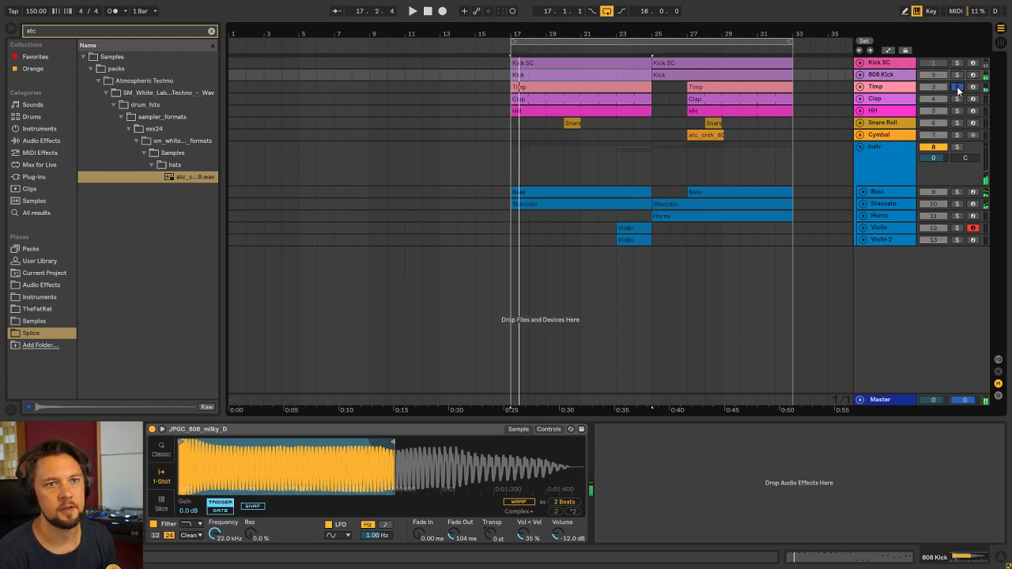
pyautogui.click(956, 87)
pyautogui.press('space')
# Listen to the Clap track soloed, then release its solo
pyautogui.click(900, 100)
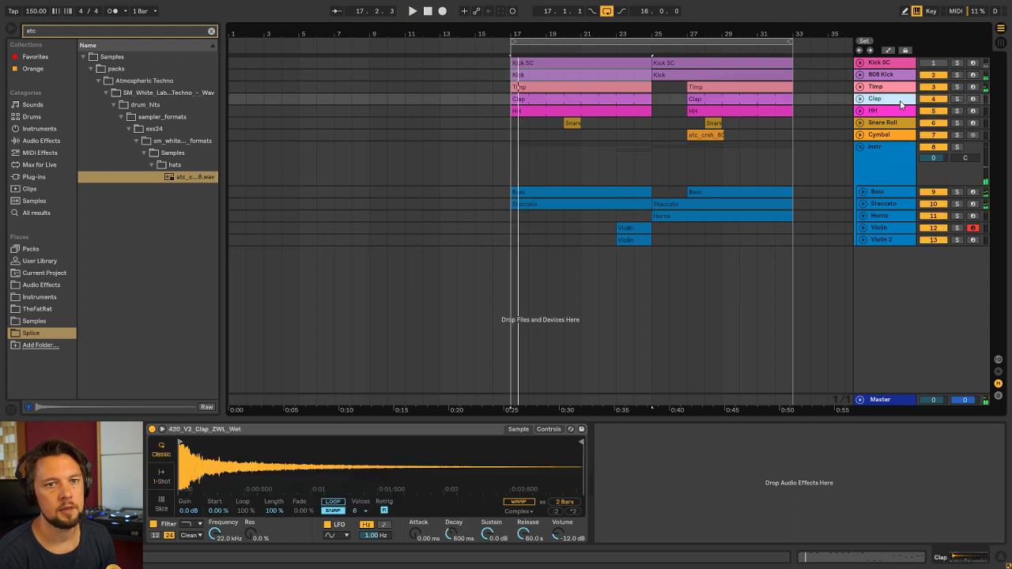
pyautogui.click(957, 99)
pyautogui.press('space')
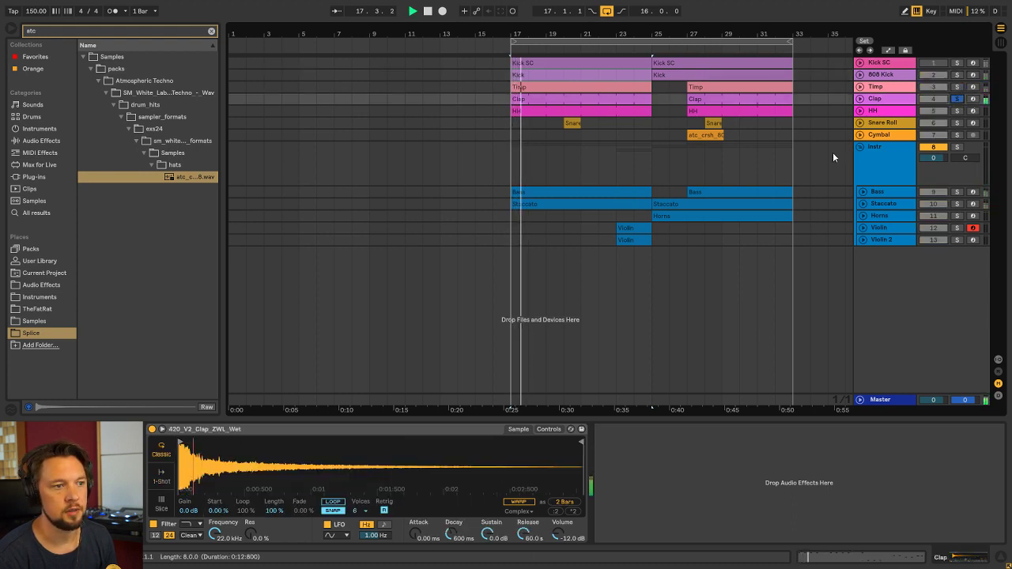
pyautogui.press('space')
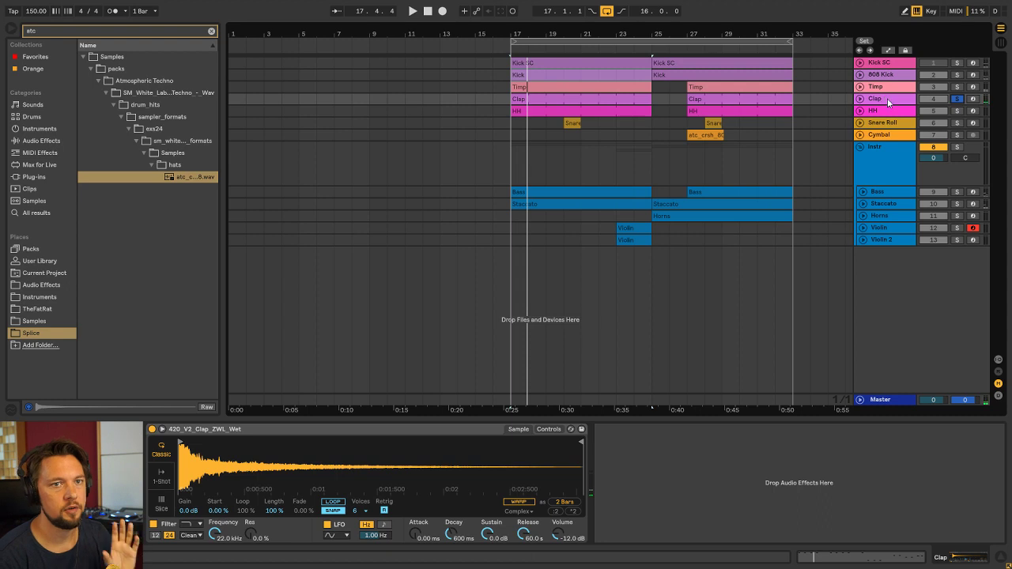
pyautogui.click(956, 99)
# Solo the Bass and Staccato tracks in turn to hear them, then clear the solo
pyautogui.click(874, 111)
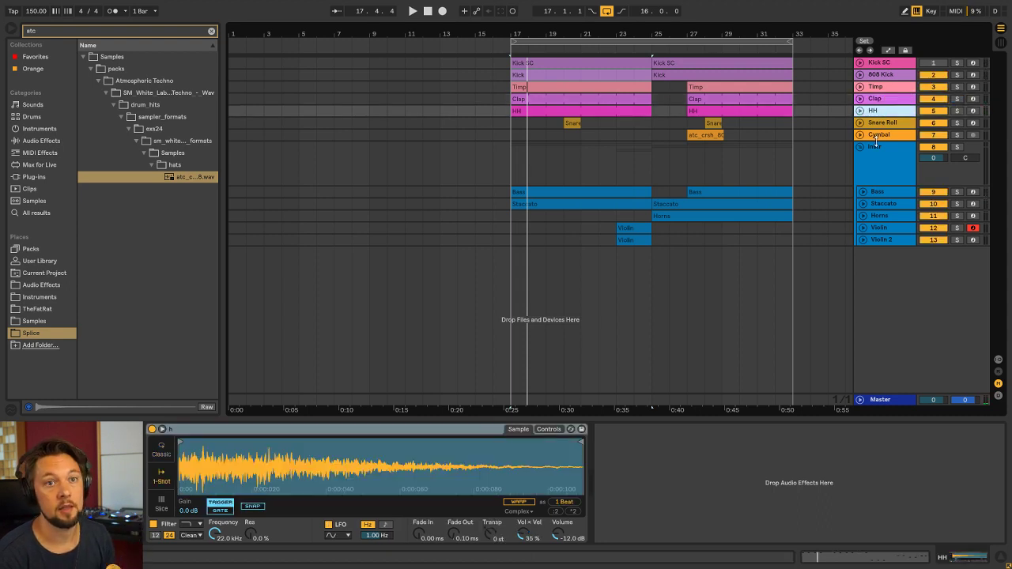
pyautogui.click(880, 147)
pyautogui.click(889, 192)
pyautogui.click(957, 191)
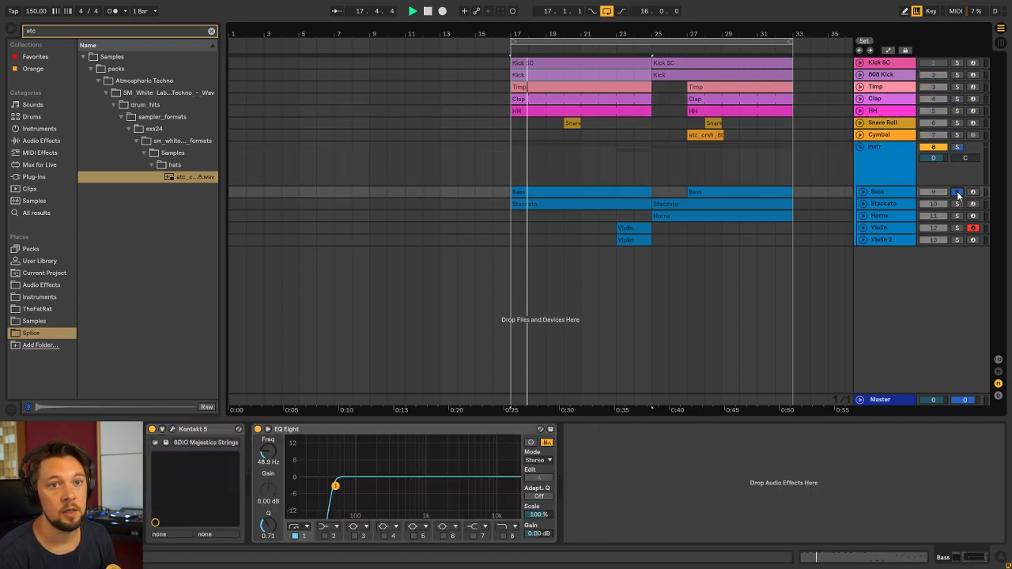
pyautogui.press('space')
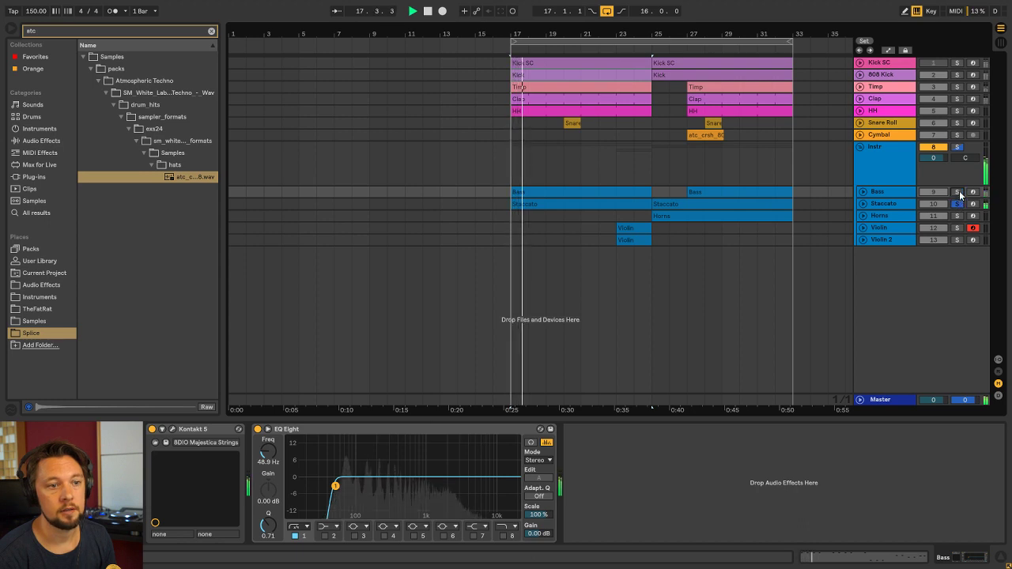
pyautogui.click(957, 203)
pyautogui.click(895, 202)
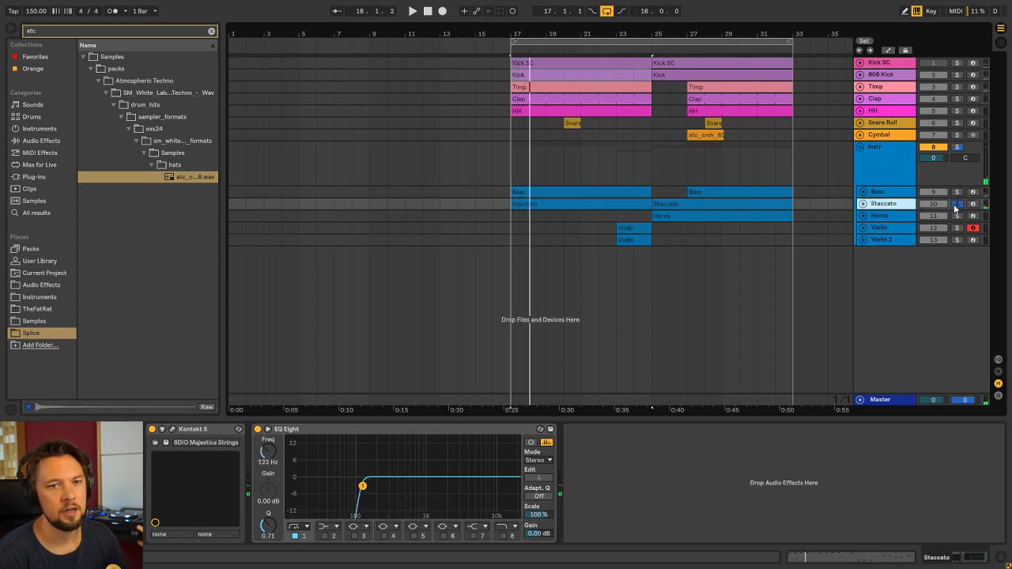
pyautogui.click(954, 203)
pyautogui.click(882, 154)
pyautogui.click(514, 167)
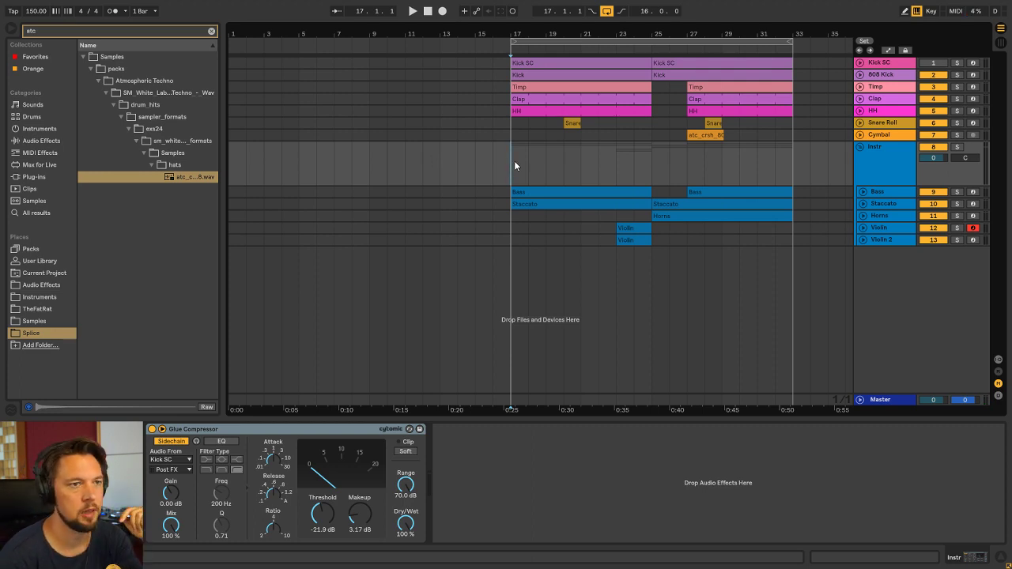
pyautogui.click(510, 124)
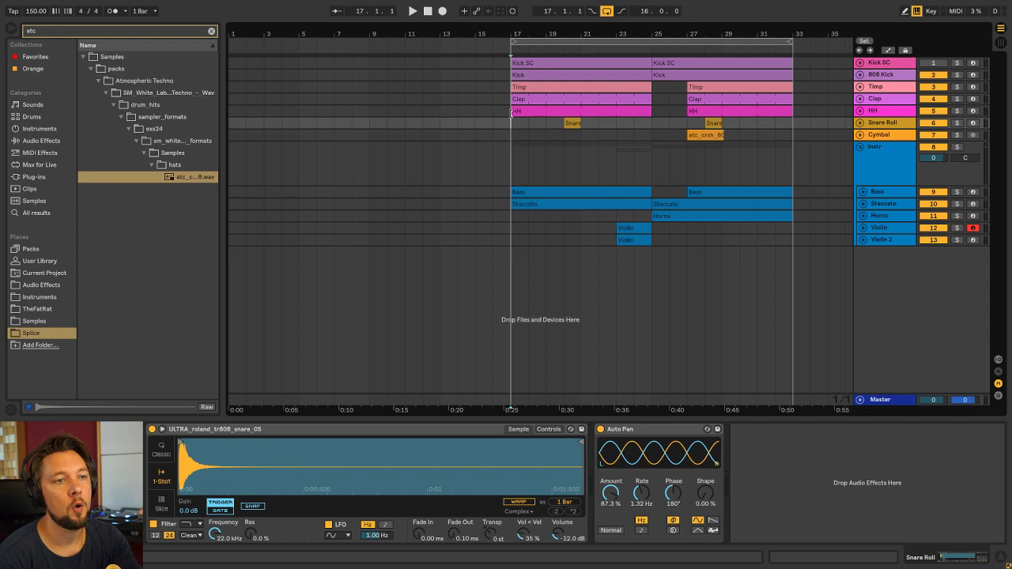
pyautogui.click(507, 112)
pyautogui.click(508, 161)
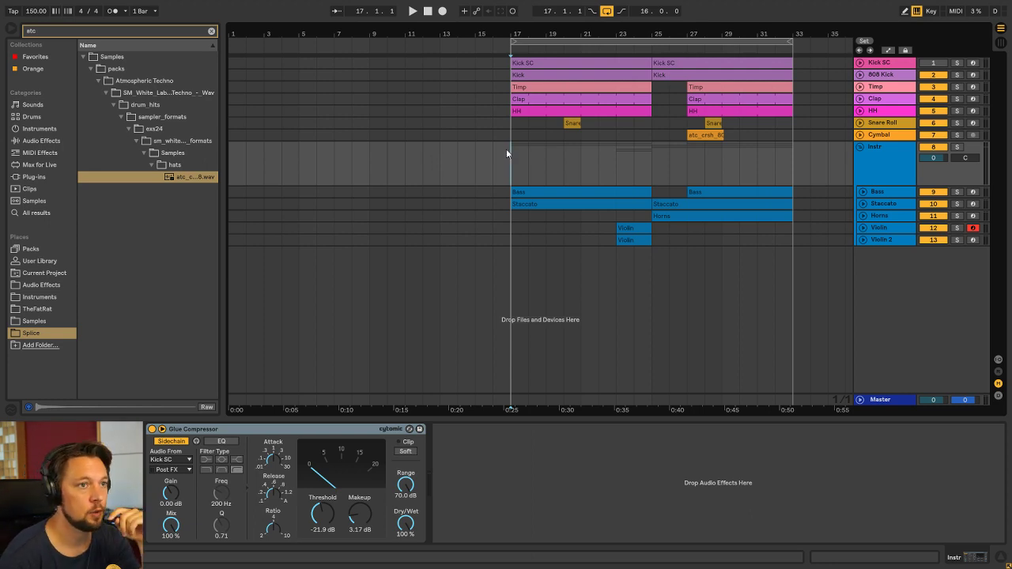
# Copy the Staccato clip from bar 17 to bar 9, play it, unfold the track and open the copy's notes
pyautogui.moveTo(562, 203); pyautogui.dragTo(417, 202)
pyautogui.press('space')
pyautogui.click(861, 204)
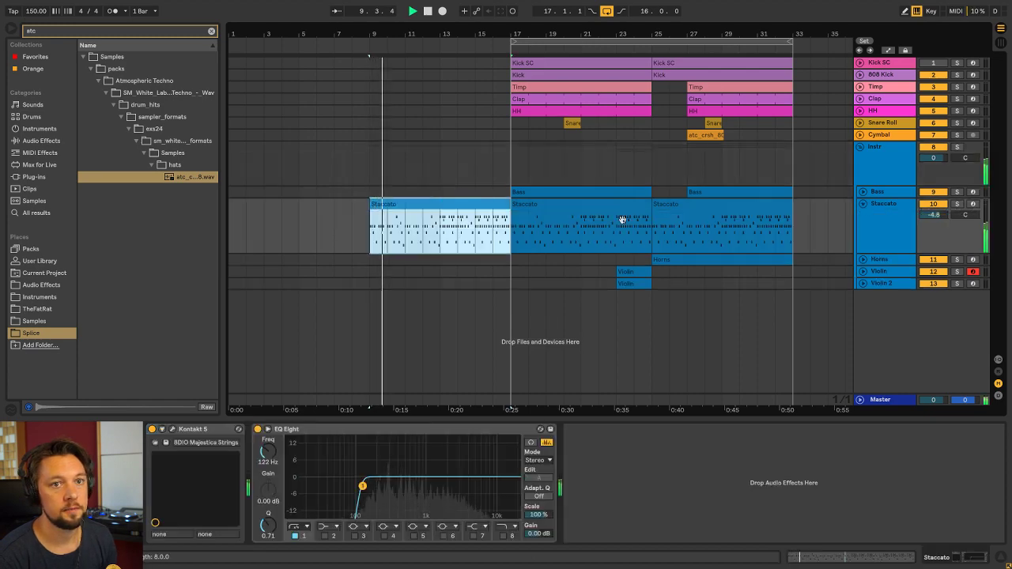
pyautogui.doubleClick(492, 208)
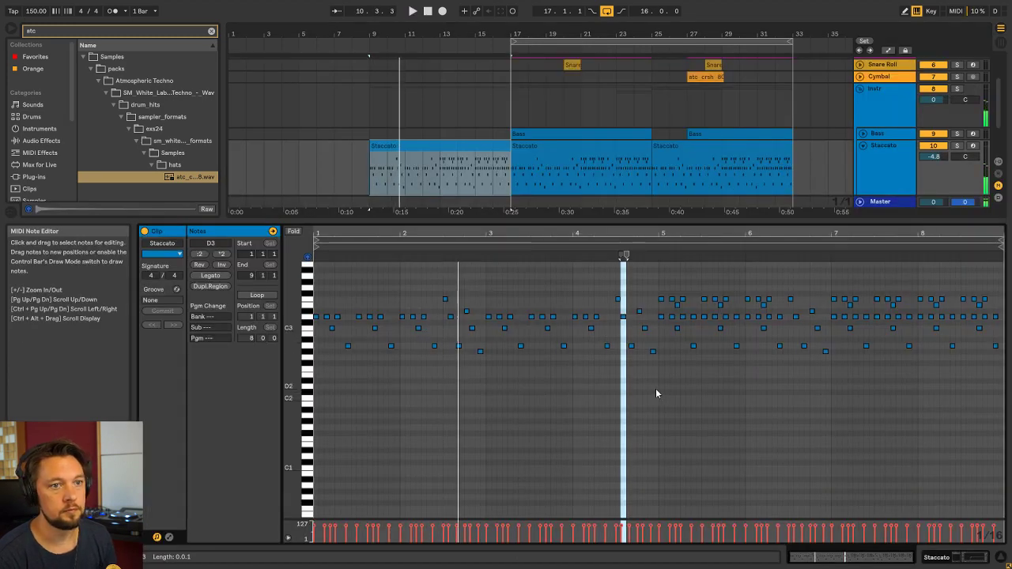
# Delete the notes from bar 5 onward in the bar 9 Staccato clip, duplicate its first four bars there and start playback
pyautogui.moveTo(657, 389); pyautogui.dragTo(965, 257)
pyautogui.press('Delete')
pyautogui.moveTo(656, 376); pyautogui.dragTo(269, 272)
pyautogui.hotkey('ctrl', 'd')
pyautogui.press('space')
pyautogui.hotkey('shift', 'Tab')
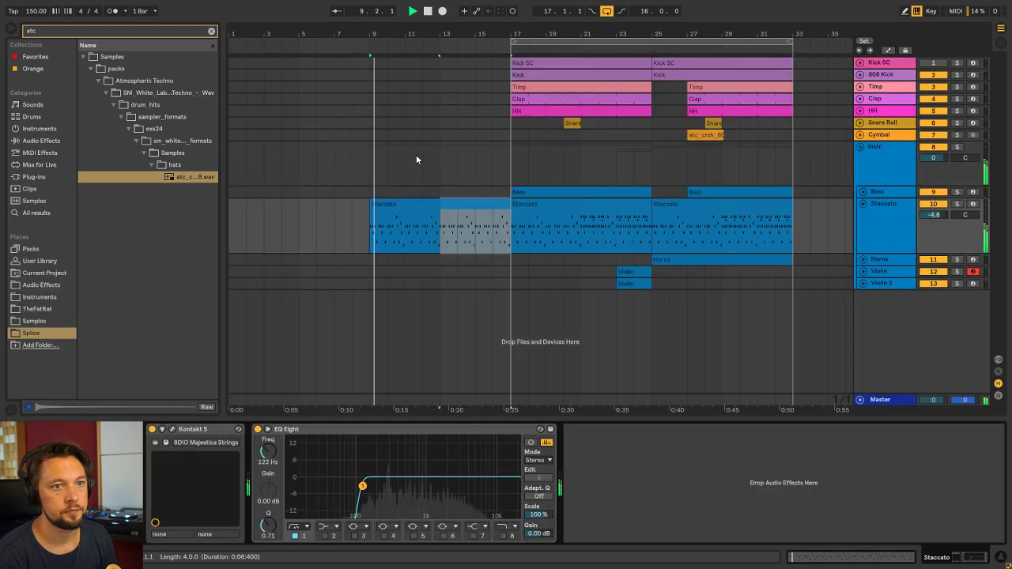
# Listen to the edited Staccato lead-in from bar 9, then stop playback and check the clip against the section at bar 17
pyautogui.click(422, 205)
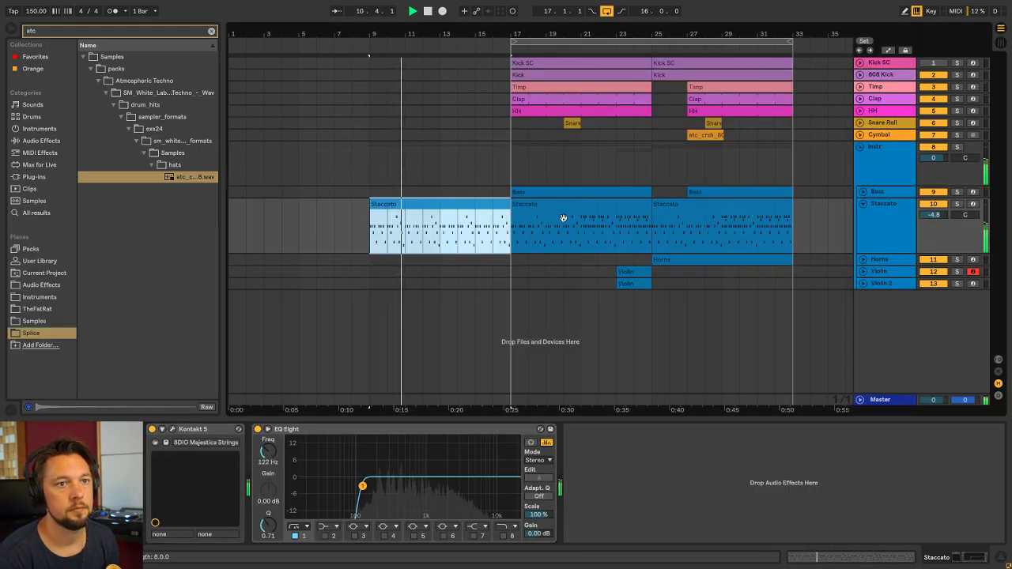
pyautogui.click(510, 176)
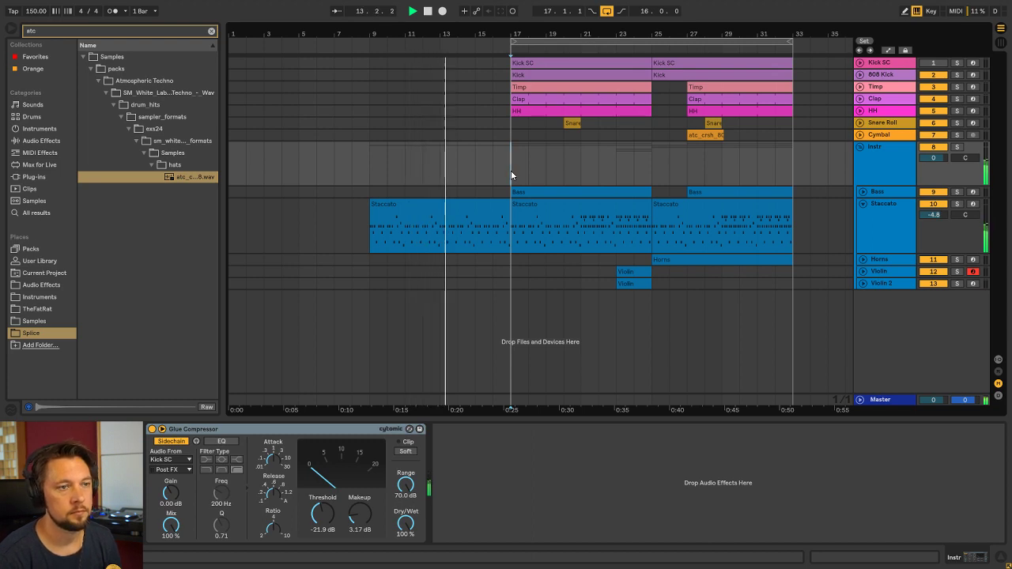
pyautogui.press('space')
pyautogui.click(899, 213)
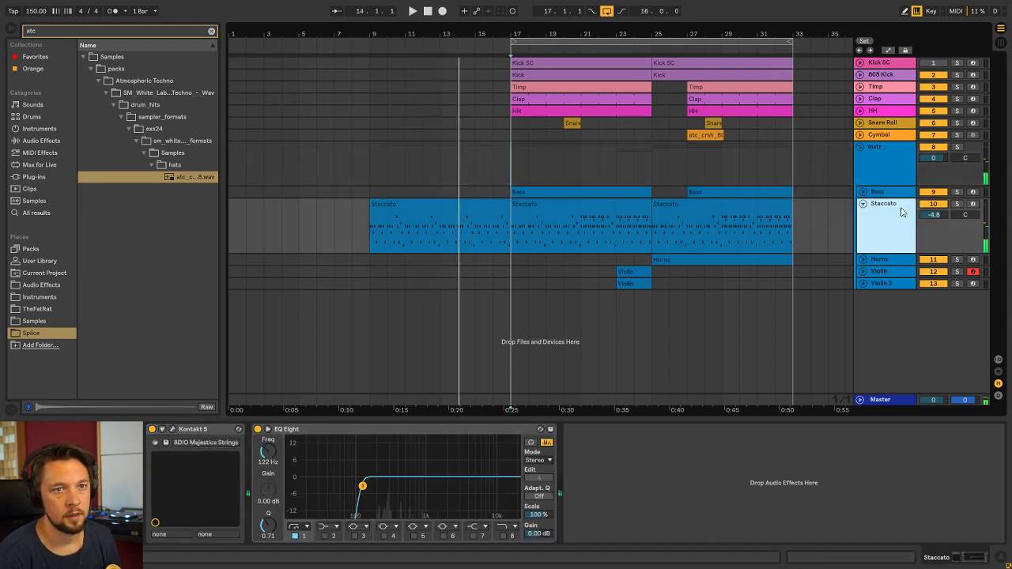
pyautogui.click(434, 204)
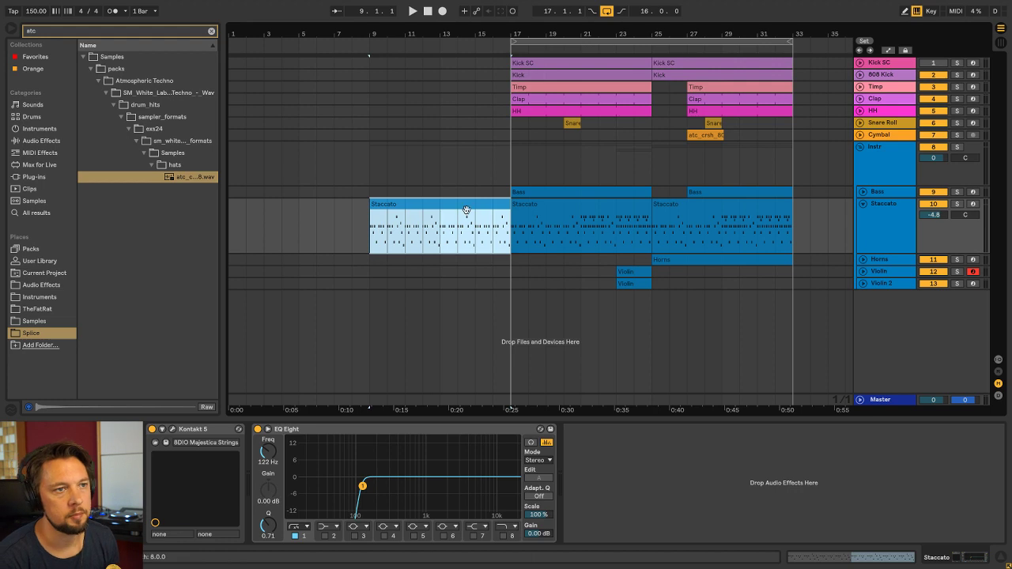
pyautogui.click(515, 156)
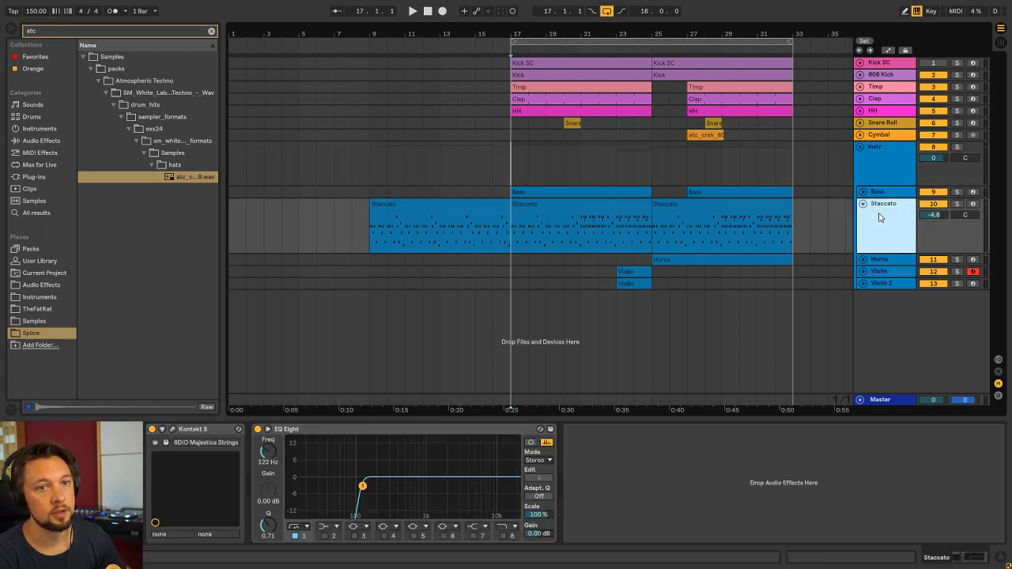
# Add a MIDI track named "Staccato 2" below Staccato, copy the bar 9 clip onto it and loop bars 9 to 17
pyautogui.click(876, 206)
pyautogui.hotkey('ctrl', 'shift', 't')
pyautogui.write('Staccato 2')
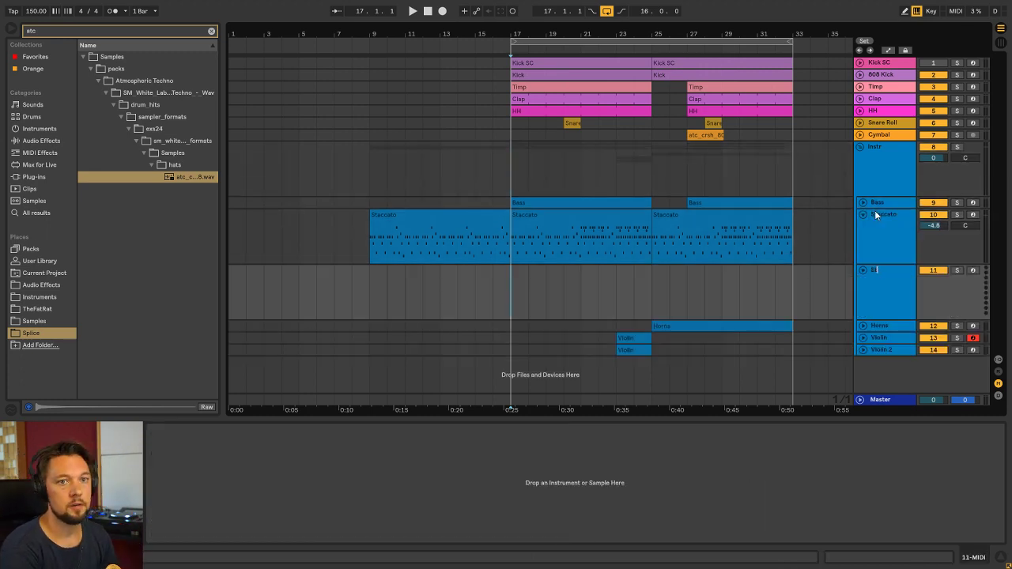
pyautogui.press('Return')
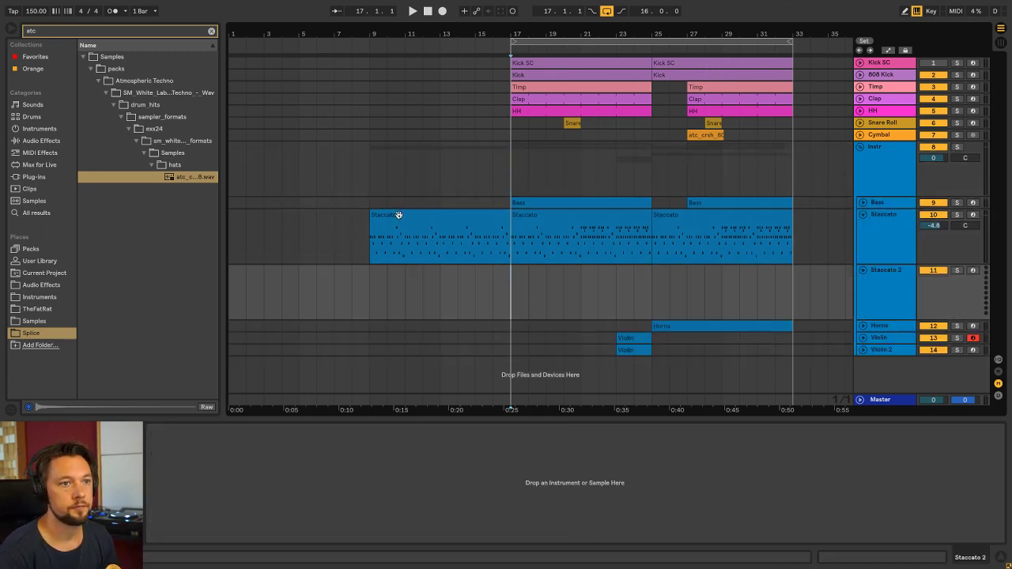
pyautogui.moveTo(397, 217); pyautogui.dragTo(398, 270)
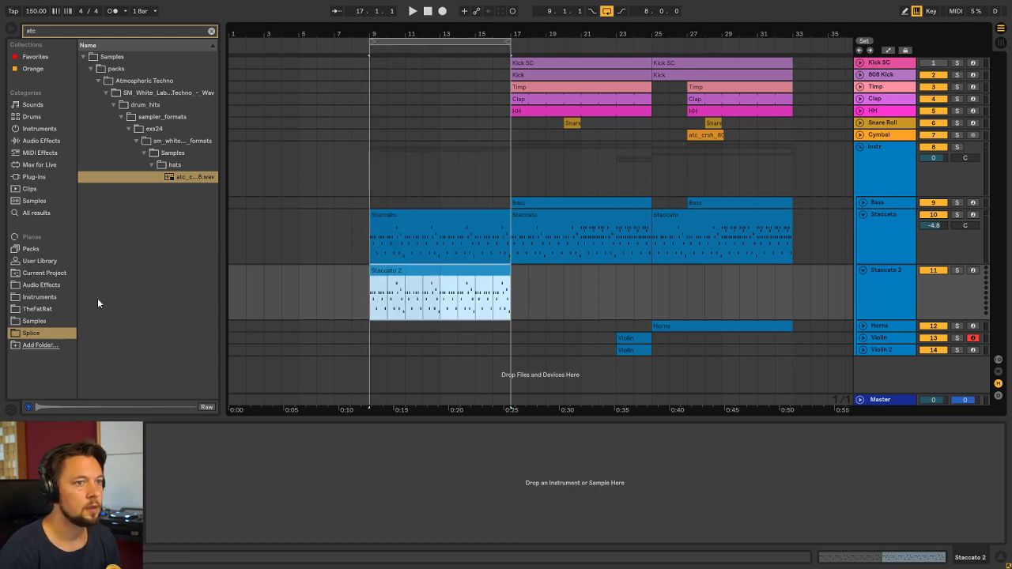
# Clear the browser search and load the Kontakt 5 instrument onto the Staccato 2 track
pyautogui.click(39, 296)
pyautogui.click(211, 31)
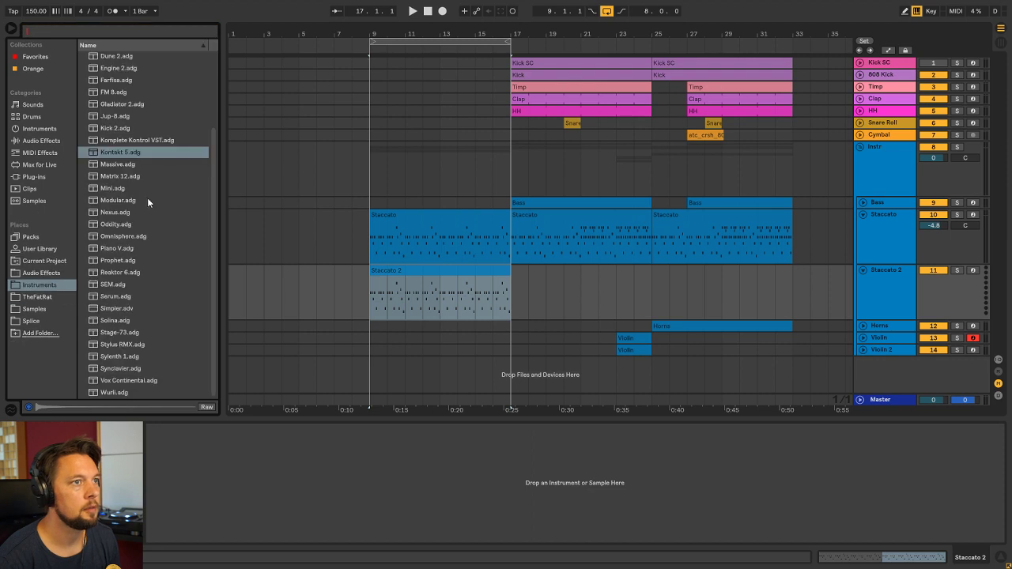
pyautogui.click(128, 188)
pyautogui.moveTo(127, 188); pyautogui.dragTo(224, 479)
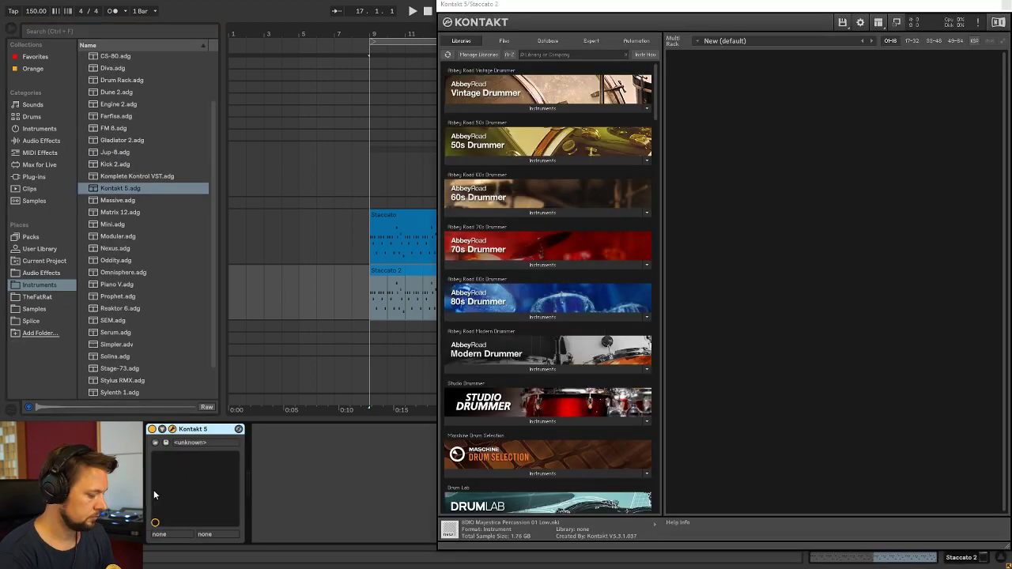
# Load Violins 1 from Spitfire Symphonic Strings into Kontakt, dismiss the help bubble and show the patch's detailed controls
pyautogui.moveTo(656, 79); pyautogui.dragTo(663, 238)
pyautogui.scroll(-3, 549, 343)
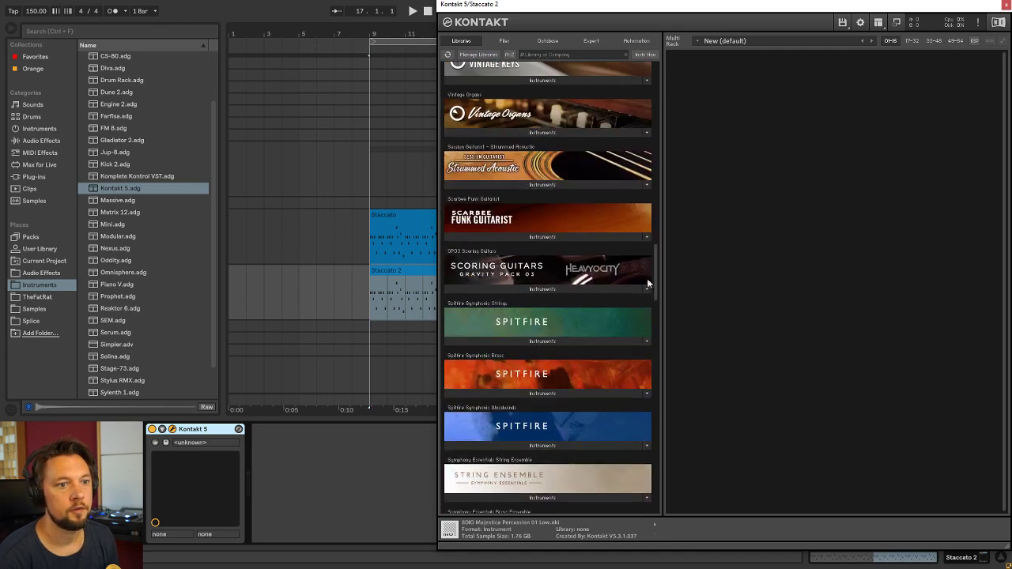
pyautogui.click(549, 342)
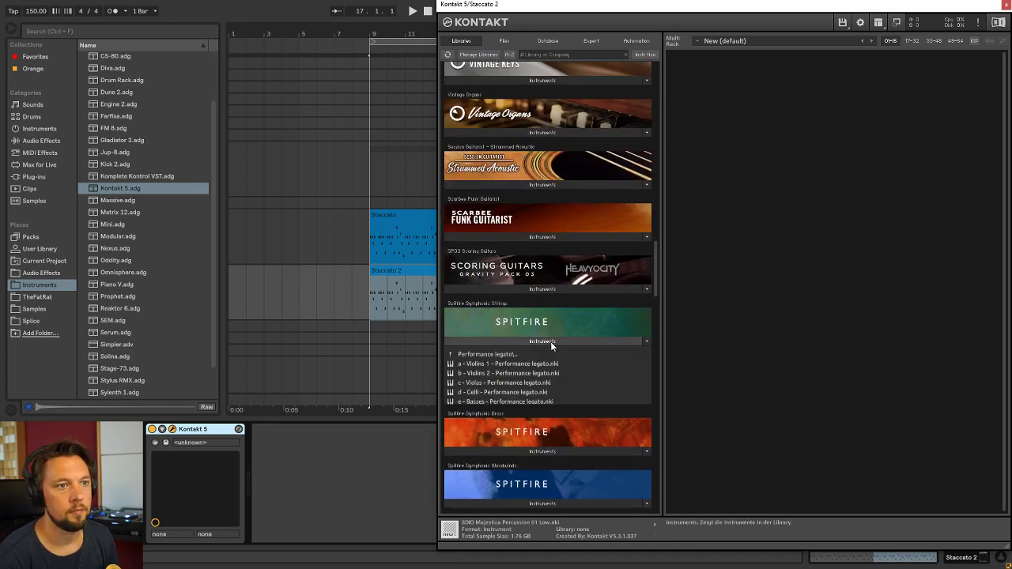
pyautogui.click(501, 354)
pyautogui.moveTo(487, 364); pyautogui.dragTo(735, 315)
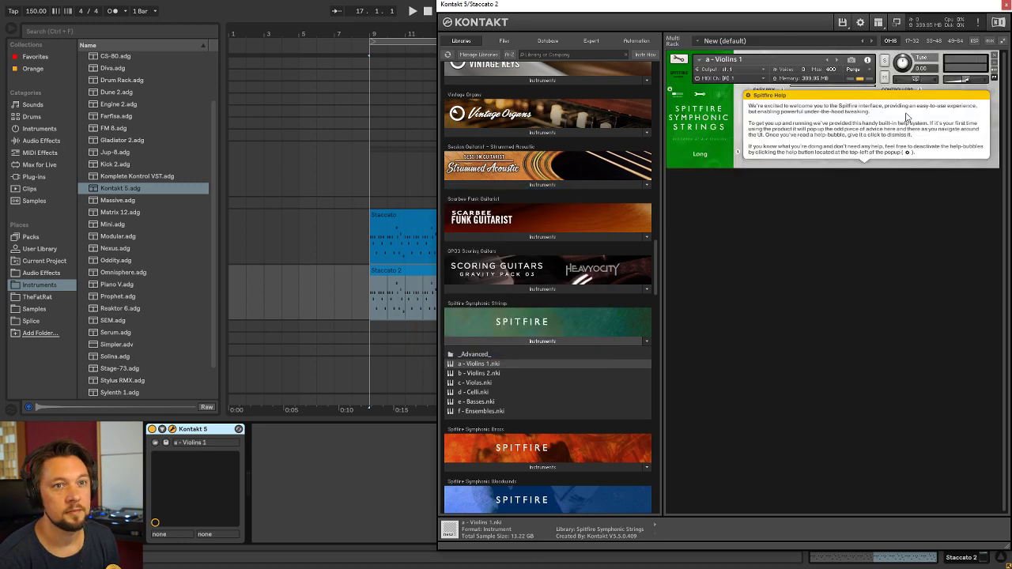
pyautogui.click(861, 120)
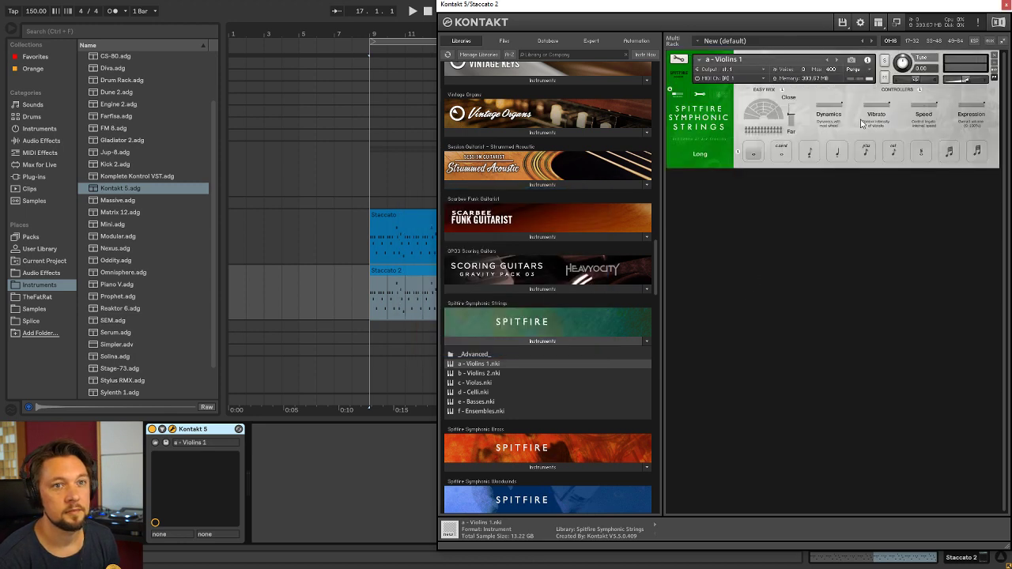
pyautogui.click(701, 94)
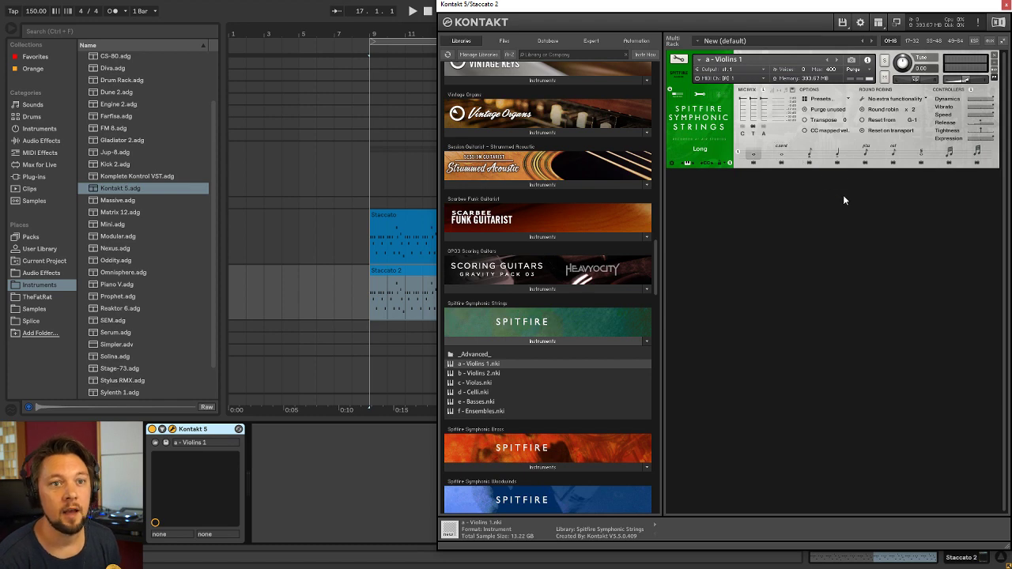
# Close the Kontakt window and arm the Staccato 2 track for recording
pyautogui.moveTo(937, 16); pyautogui.dragTo(781, 30)
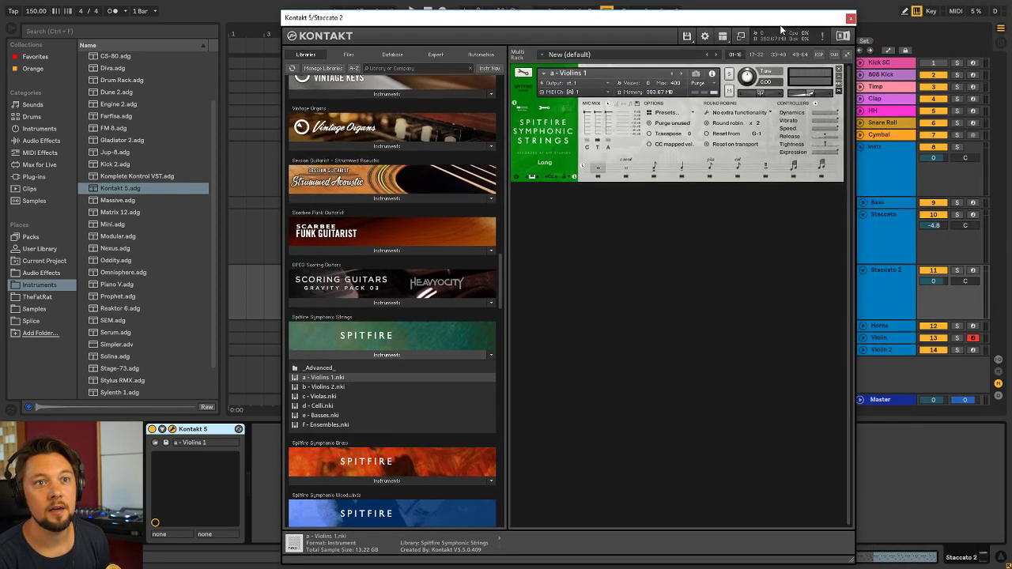
pyautogui.click(851, 17)
pyautogui.click(974, 271)
pyautogui.click(885, 273)
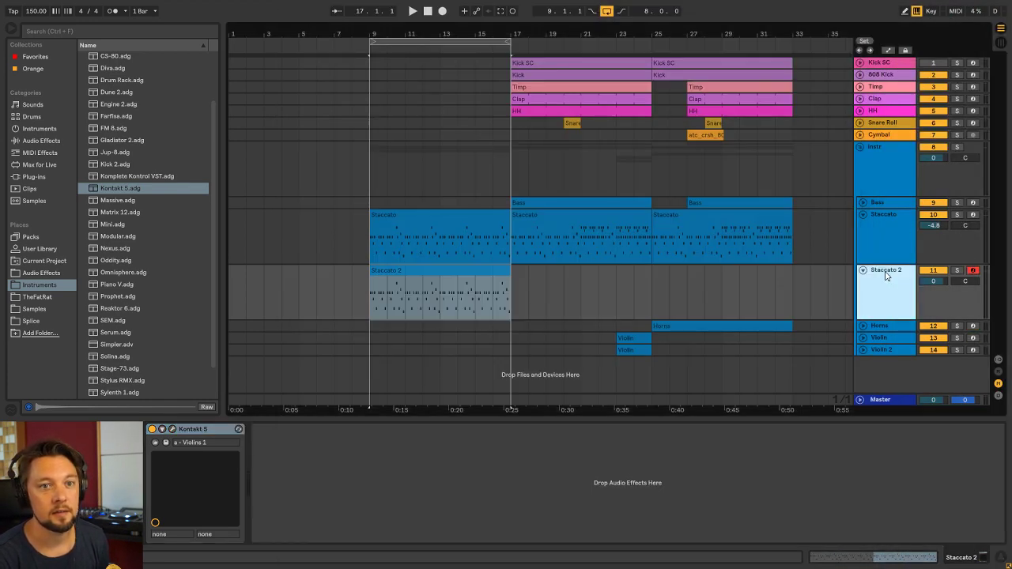
# Switch the Violins 1 patch to the Spiccato articulation, purge the unused articulations and close Kontakt
pyautogui.press('Tab')
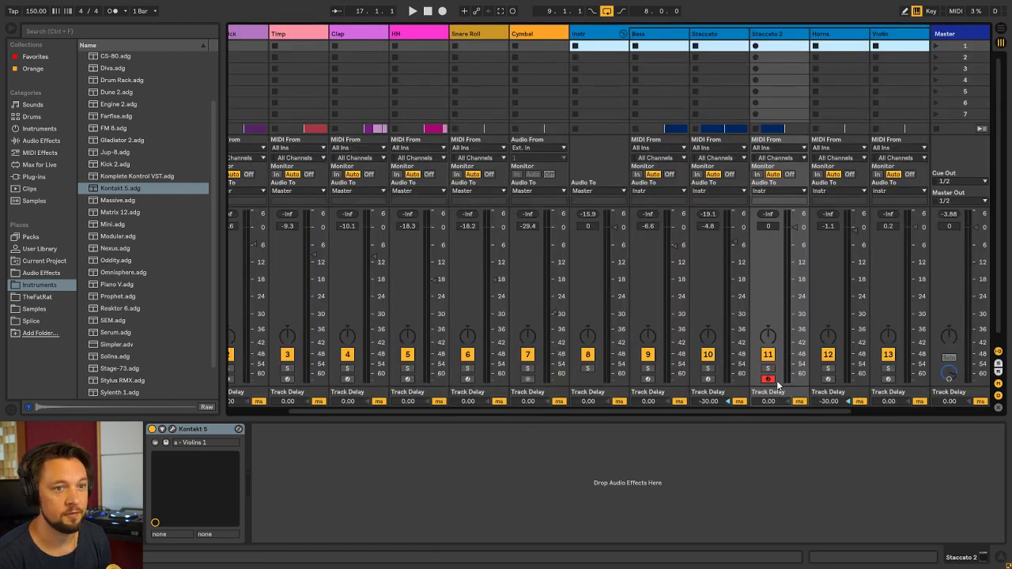
pyautogui.click(172, 428)
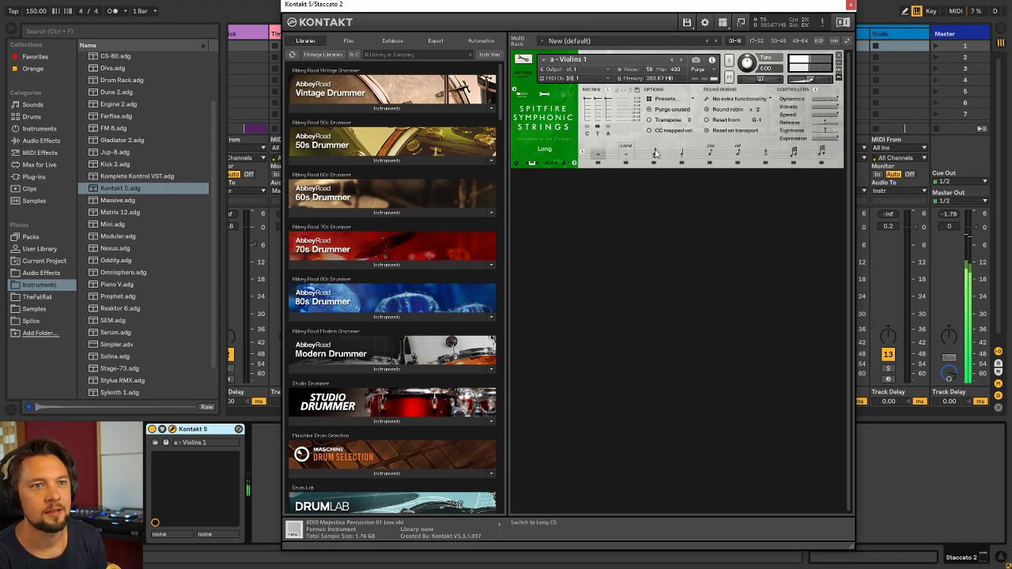
pyautogui.click(680, 156)
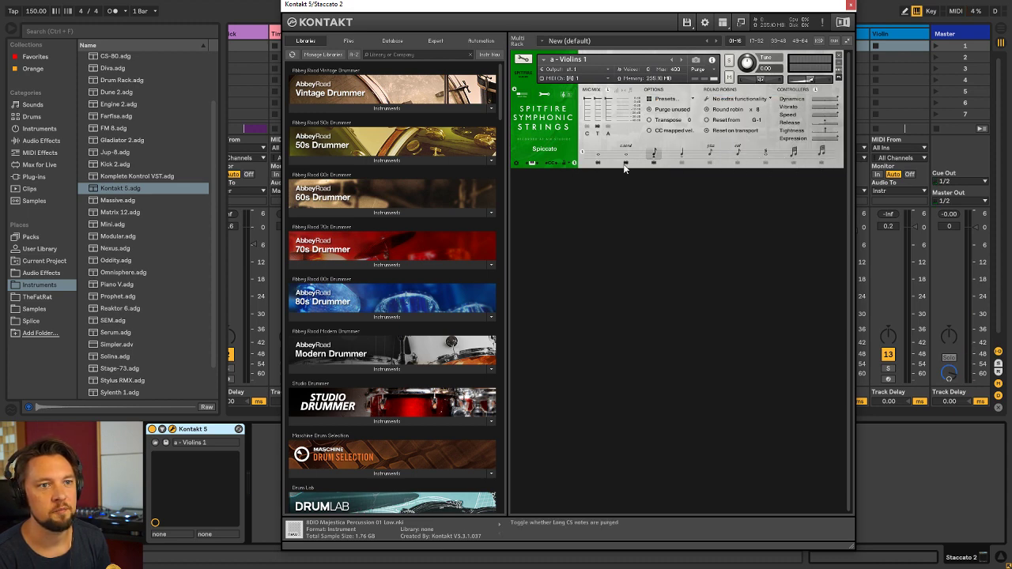
pyautogui.click(850, 5)
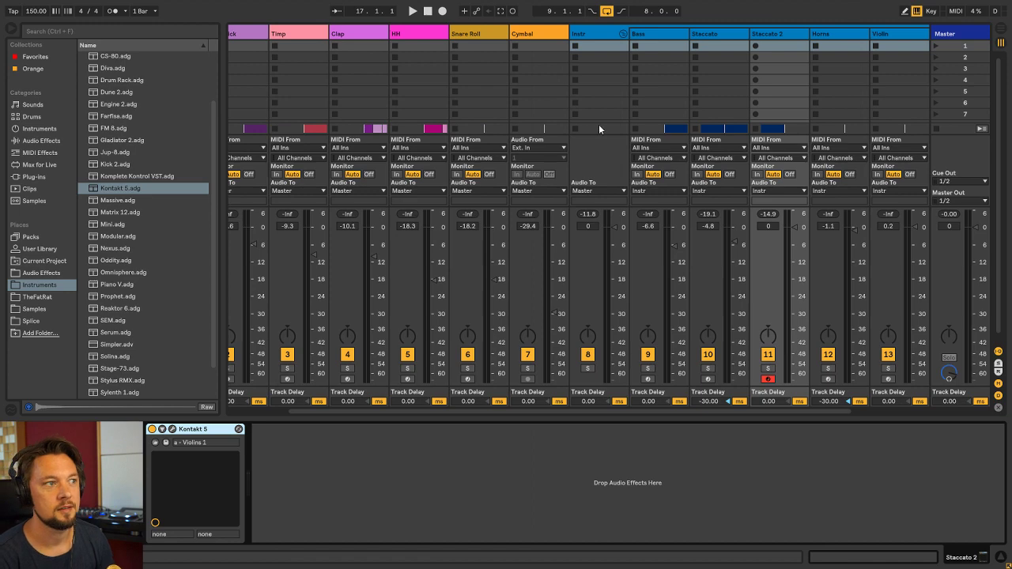
# Play the loop with Staccato 2 soloed and check the microphone settings in its Kontakt patch
pyautogui.press('Tab')
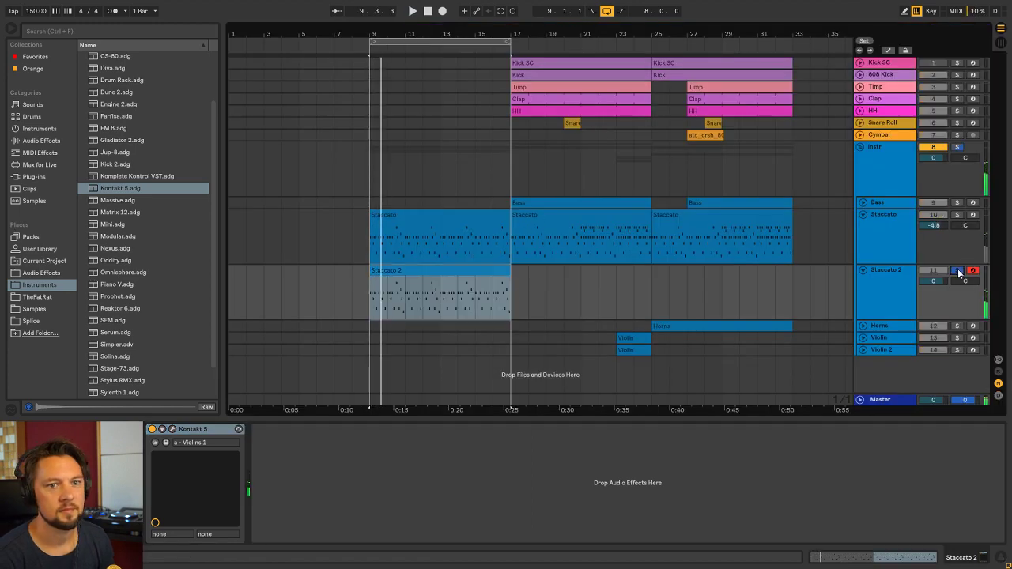
pyautogui.press('Tab')
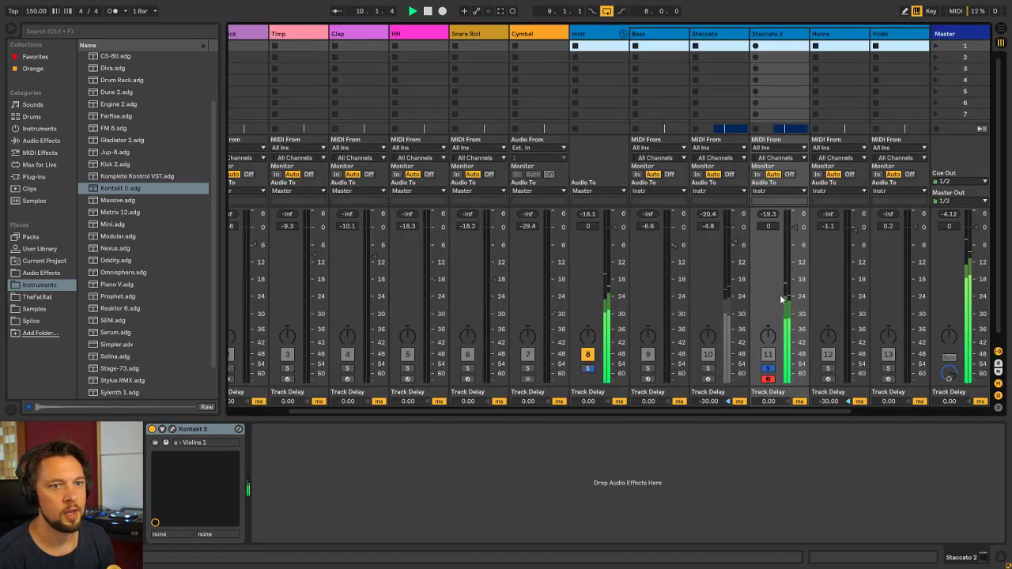
pyautogui.click(172, 430)
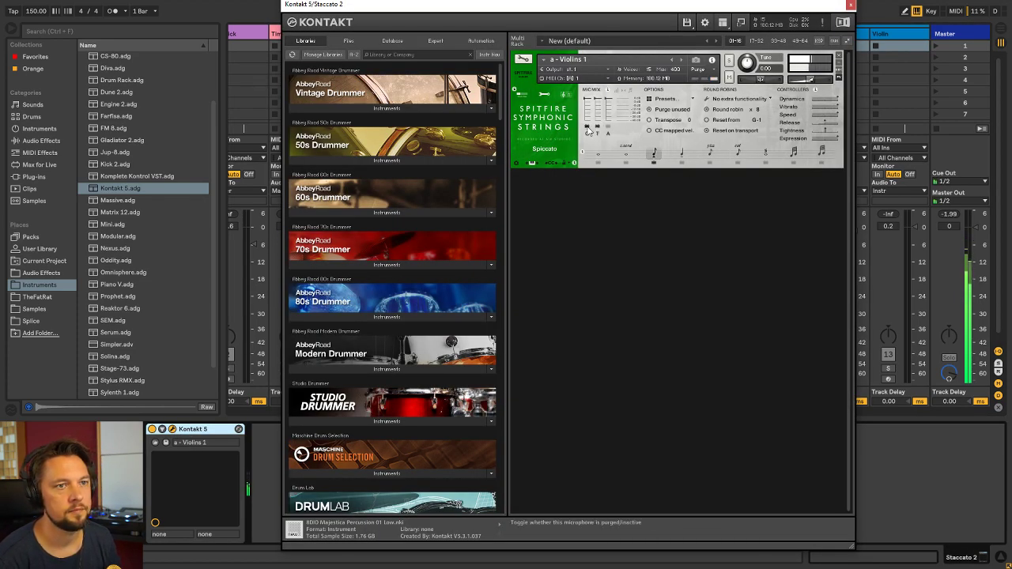
pyautogui.click(851, 5)
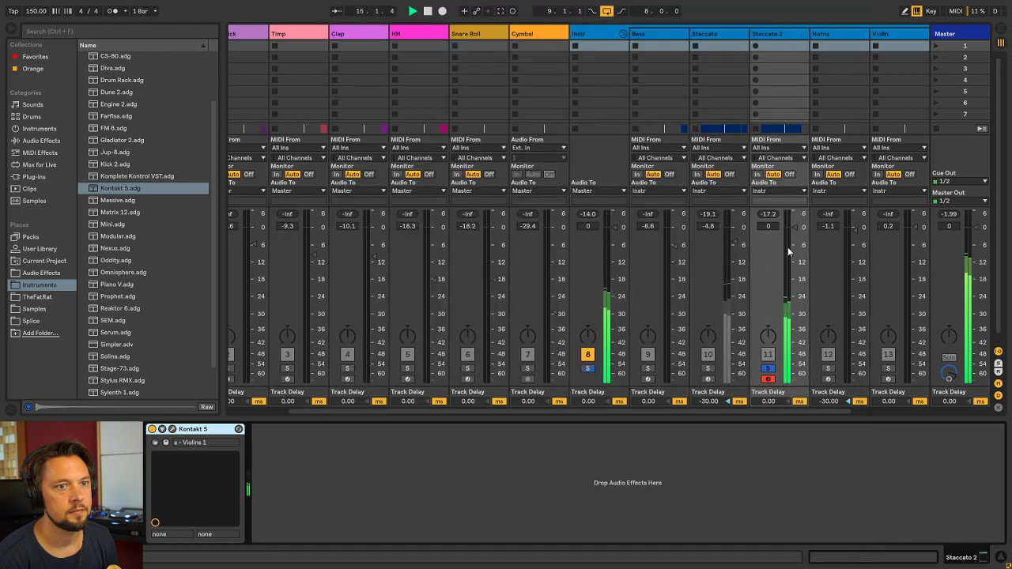
# Lower the Staccato 2 volume to -1.3 dB and compare it with and without solo
pyautogui.moveTo(795, 227)
pyautogui.mouseDown()
pyautogui.moveTo(794, 240)
pyautogui.moveTo(794, 230)
pyautogui.mouseUp()
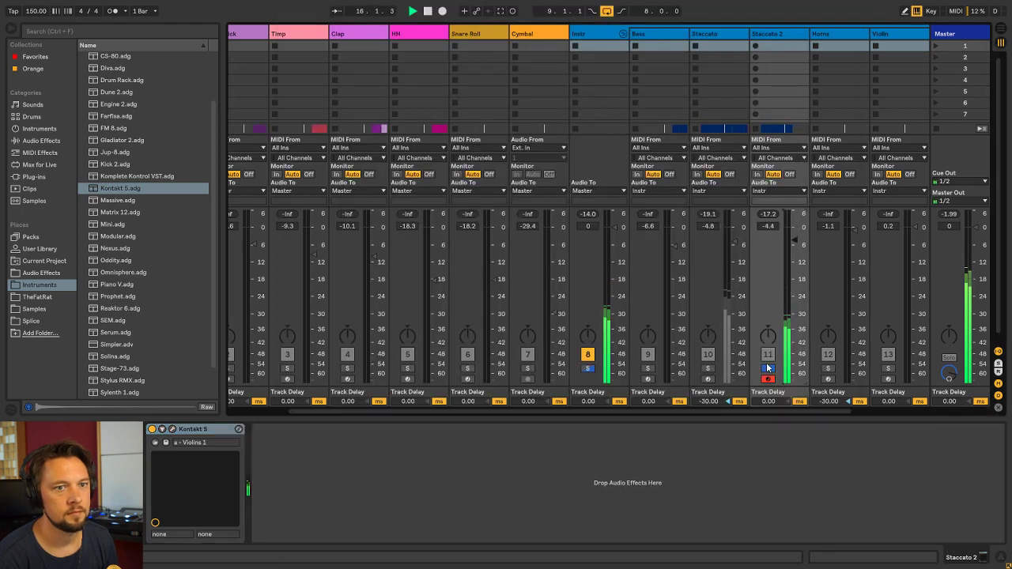
pyautogui.click(768, 369)
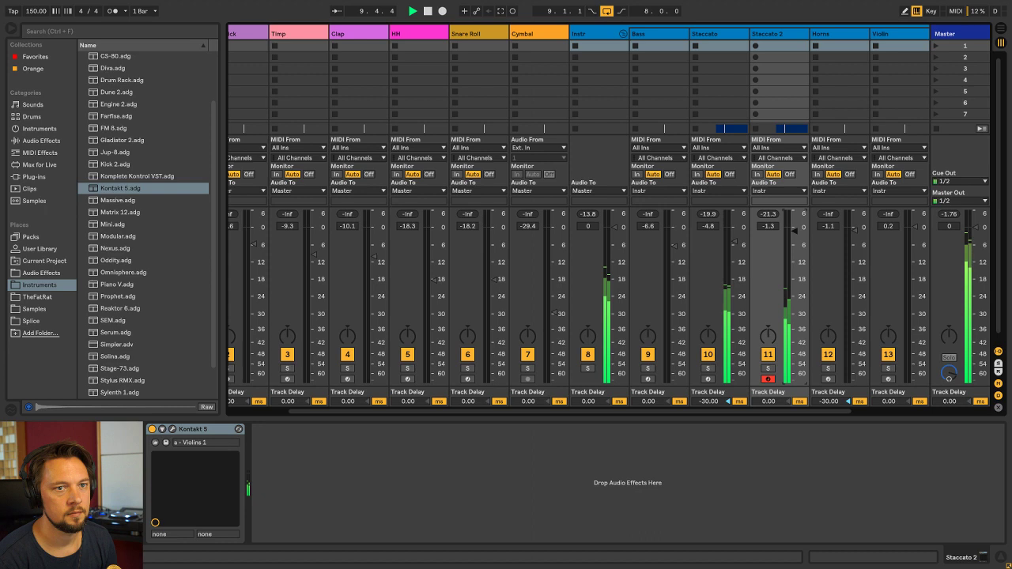
pyautogui.click(767, 369)
pyautogui.click(769, 368)
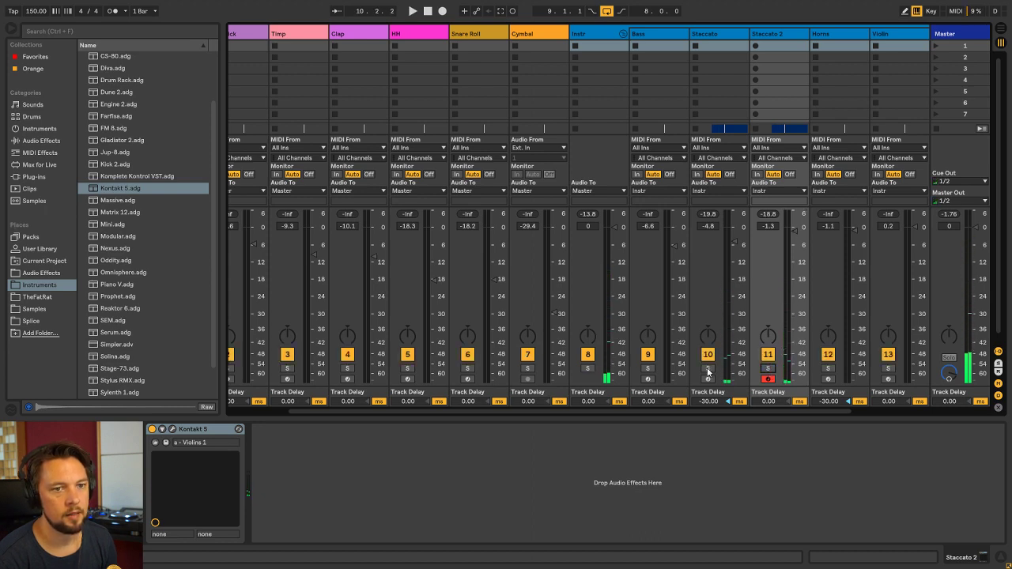
# Play the Staccato track soloed for comparison, then solo Staccato 2 instead
pyautogui.click(708, 368)
pyautogui.press('space')
pyautogui.click(708, 369)
pyautogui.click(767, 368)
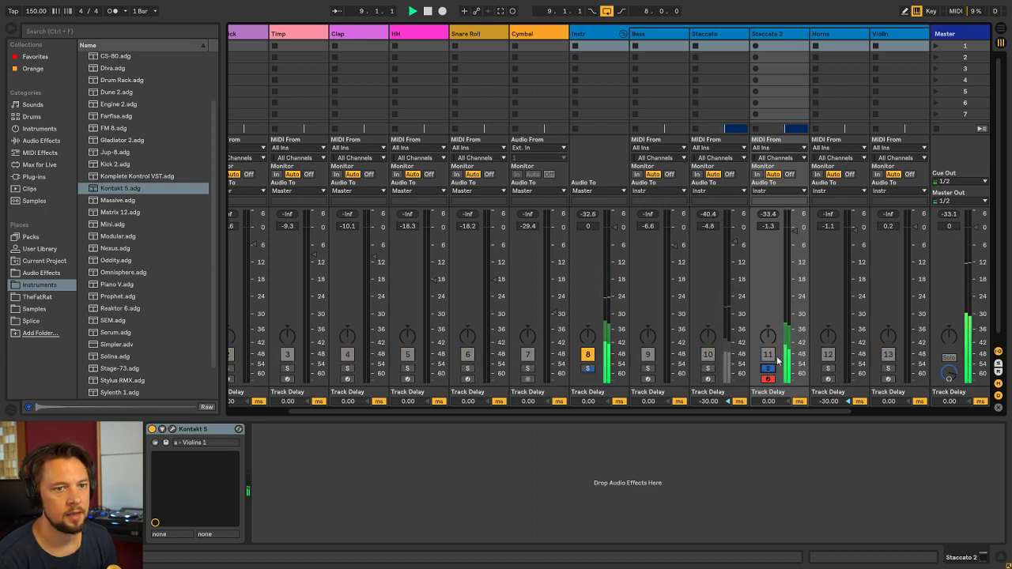
# Add an EQ Eight to the Staccato 2 track and enable its band 1 low cut while playing the loop
pyautogui.press('Tab')
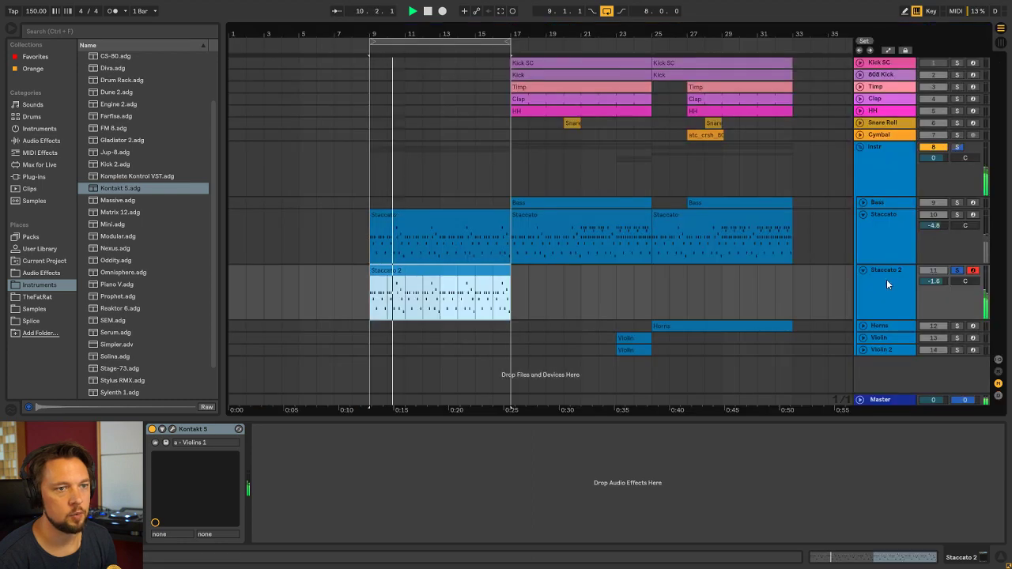
pyautogui.click(886, 279)
pyautogui.press('space')
pyautogui.click(60, 271)
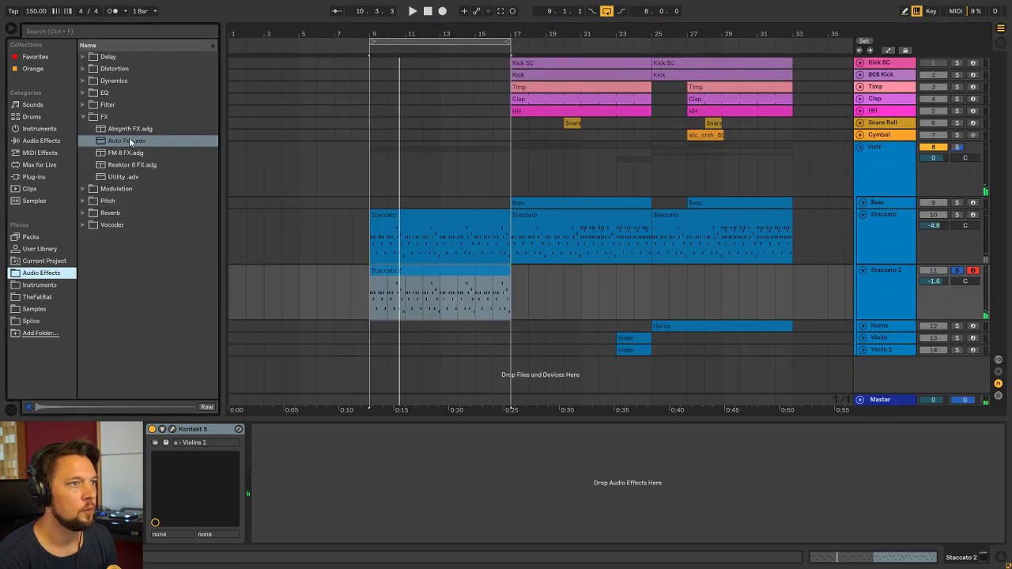
pyautogui.click(86, 116)
pyautogui.click(85, 93)
pyautogui.doubleClick(136, 117)
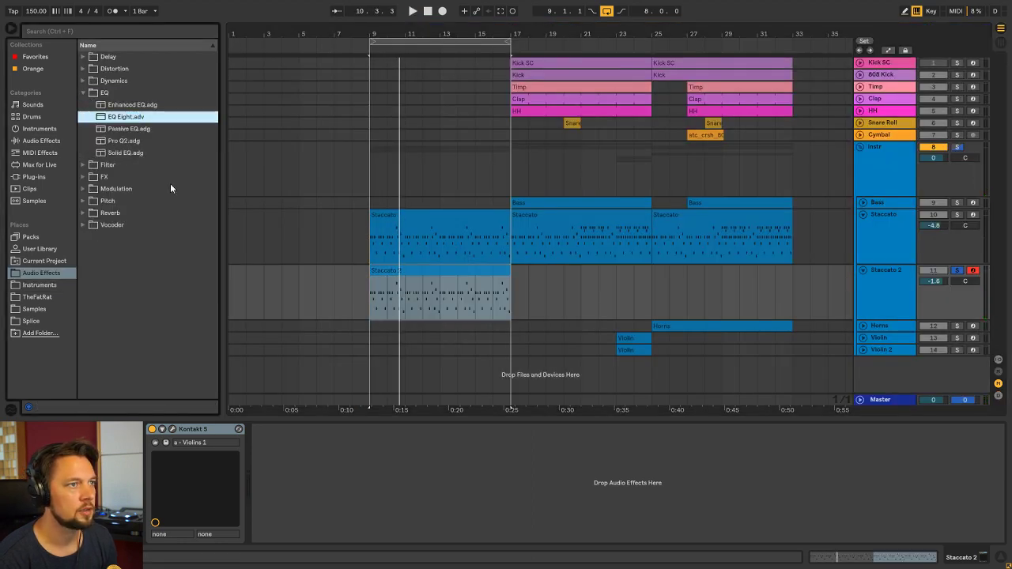
pyautogui.press('space')
pyautogui.click(304, 536)
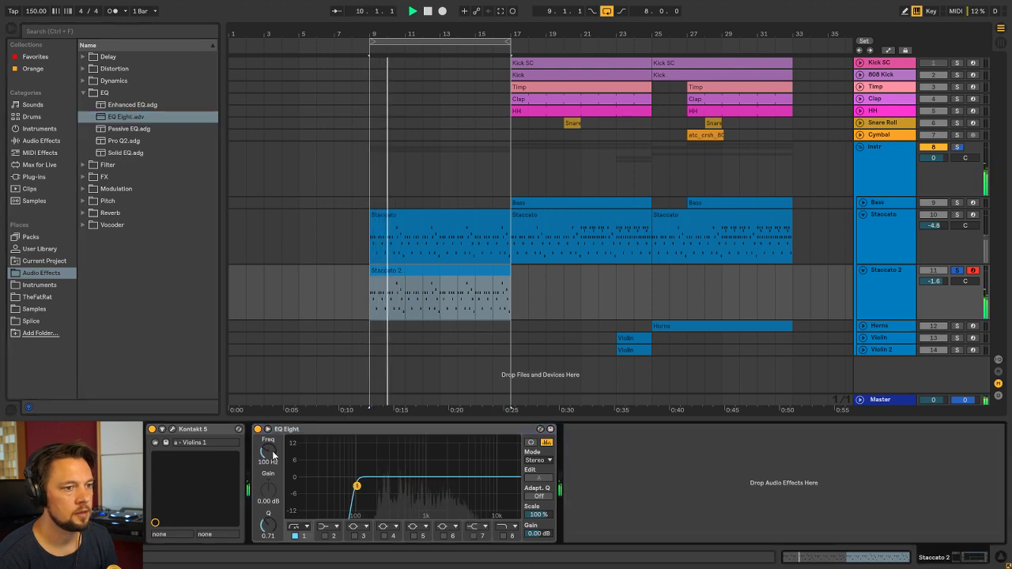
# Raise the low-cut frequency in Staccato 2's EQ Eight and enable band 2 as a low shelf at 529 Hz with -5.48 dB gain
pyautogui.moveTo(270, 451); pyautogui.dragTo(268, 433)
pyautogui.click(324, 536)
pyautogui.moveTo(266, 497)
pyautogui.mouseDown()
pyautogui.moveTo(268, 553)
pyautogui.moveTo(268, 480)
pyautogui.mouseUp()
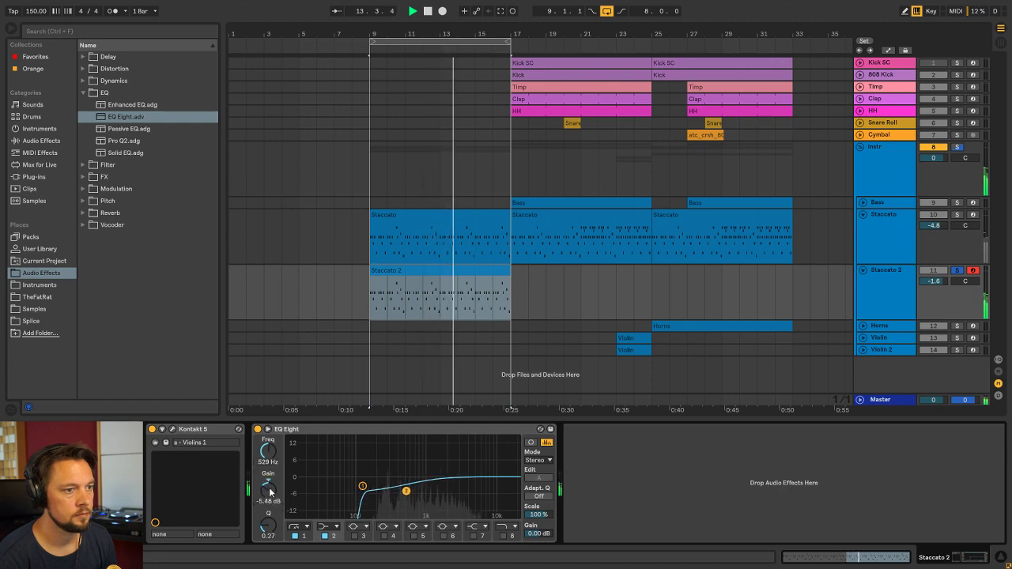
# Extend the arrangement loop to 24 bars so it runs from bar 9 to bar 33
pyautogui.press('Tab')
pyautogui.press('Tab')
pyautogui.click(834, 282)
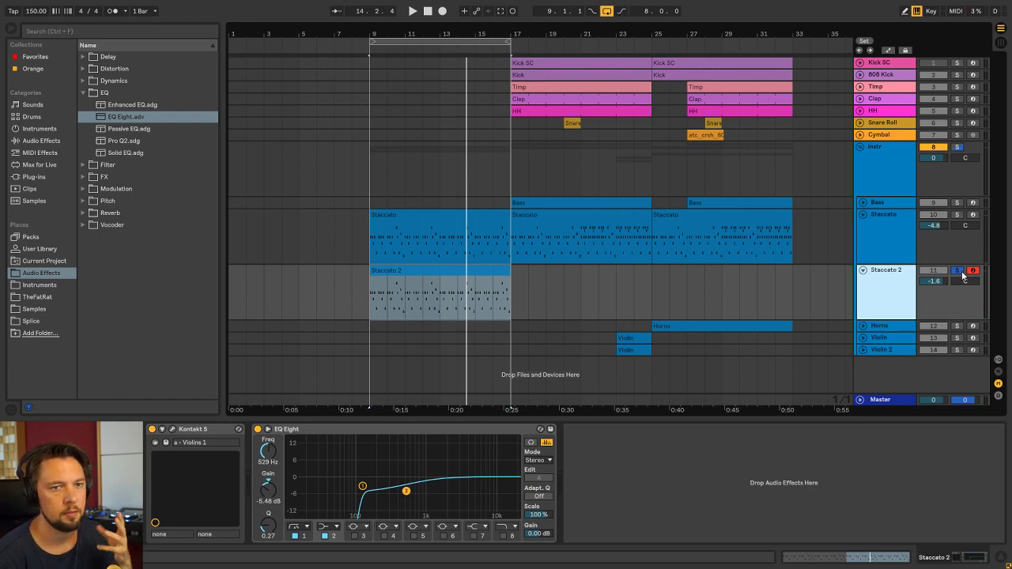
pyautogui.click(457, 271)
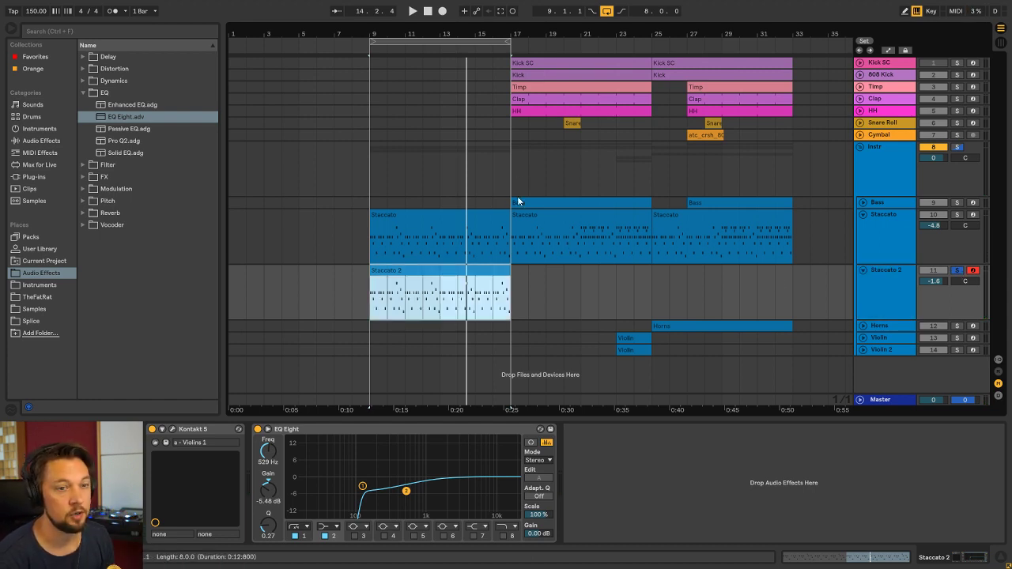
pyautogui.click(370, 188)
pyautogui.moveTo(508, 41); pyautogui.dragTo(793, 41)
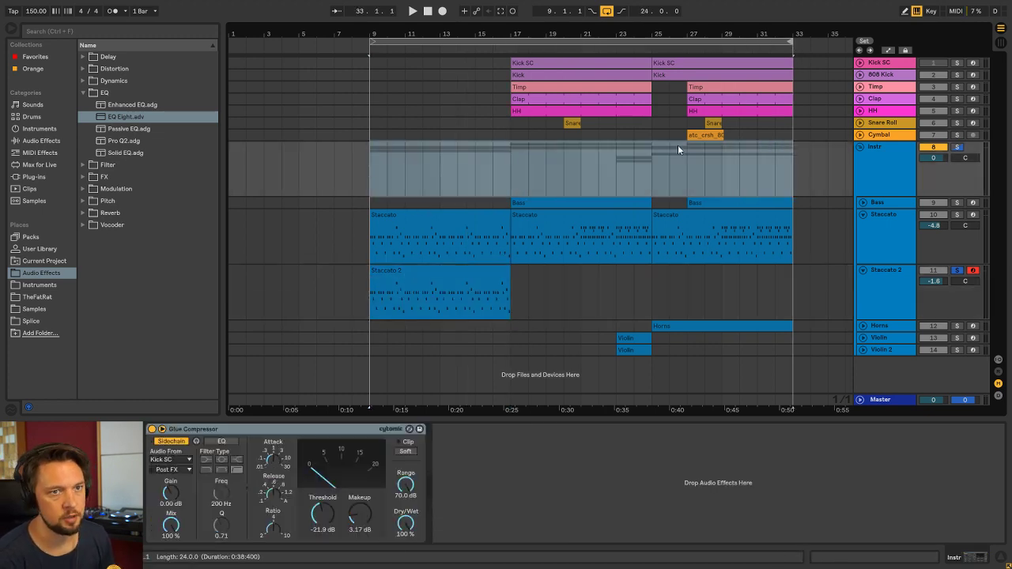
# Play the loop from bar 9 with solo off on Staccato 2 and the Instr group, and set Staccato 2's volume to -0.8 dB
pyautogui.click(513, 187)
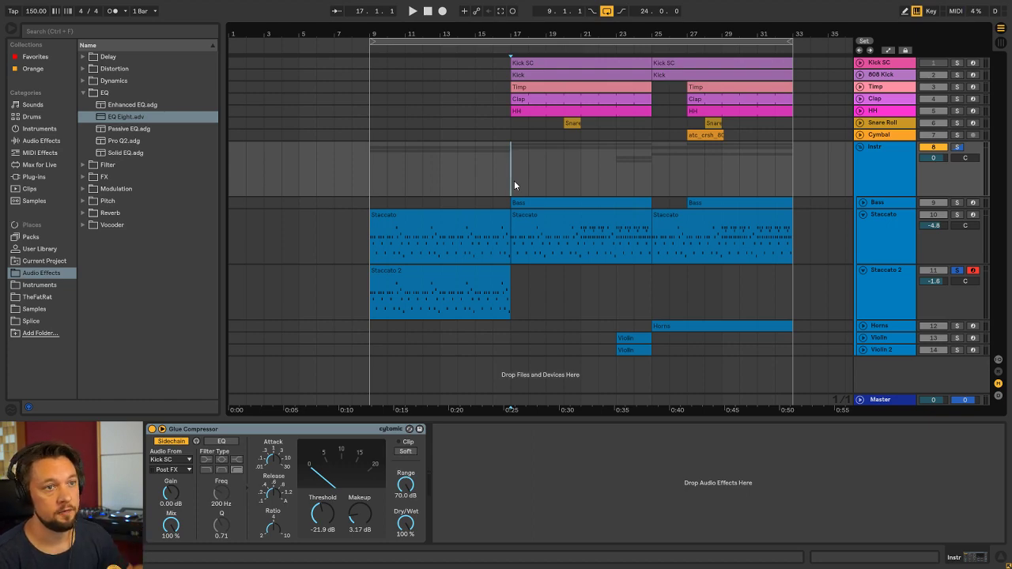
pyautogui.click(408, 282)
pyautogui.press('space')
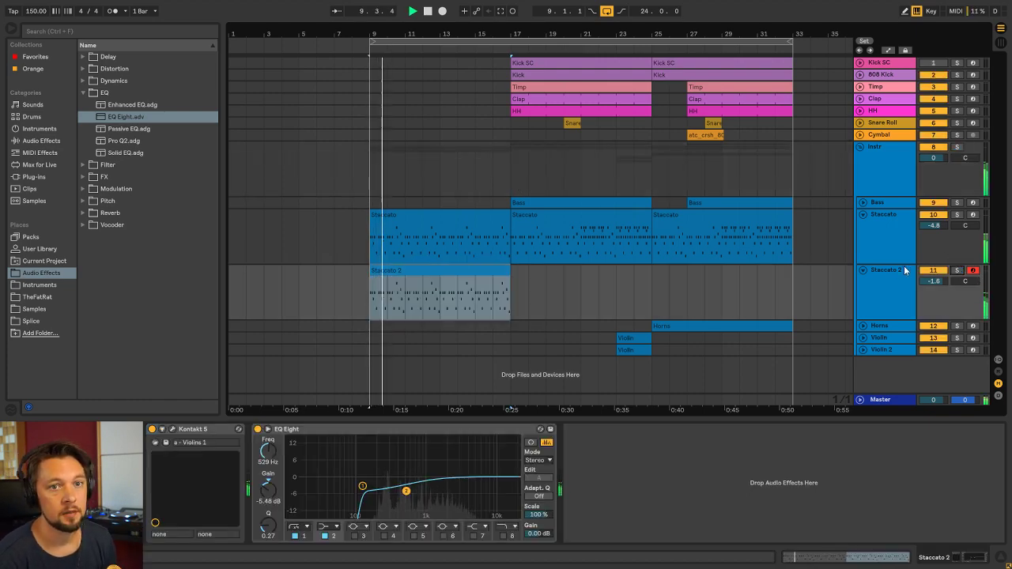
pyautogui.press('Tab')
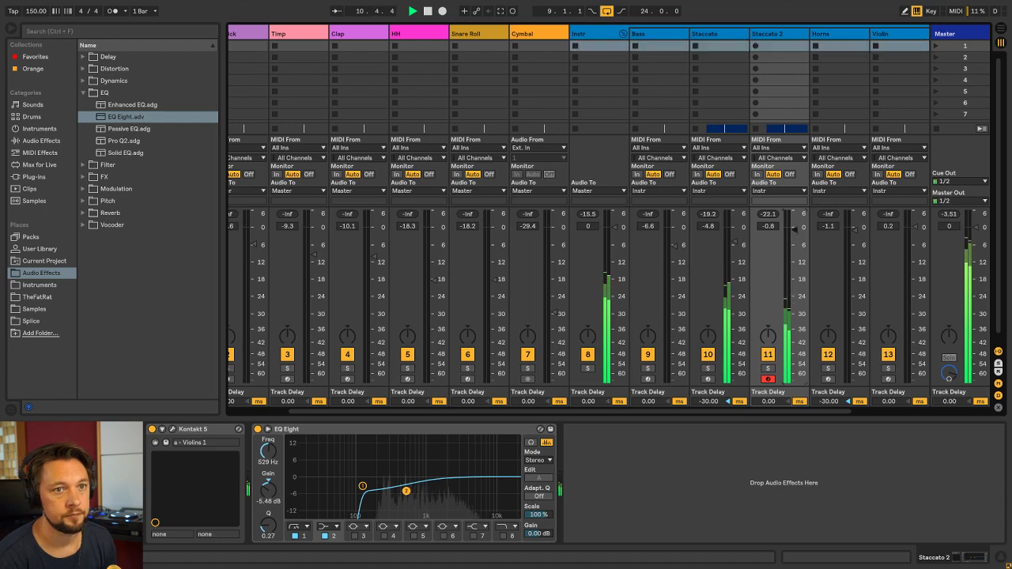
pyautogui.press('Tab')
# Fold the Staccato 2 and Staccato tracks and stop playback
pyautogui.click(477, 167)
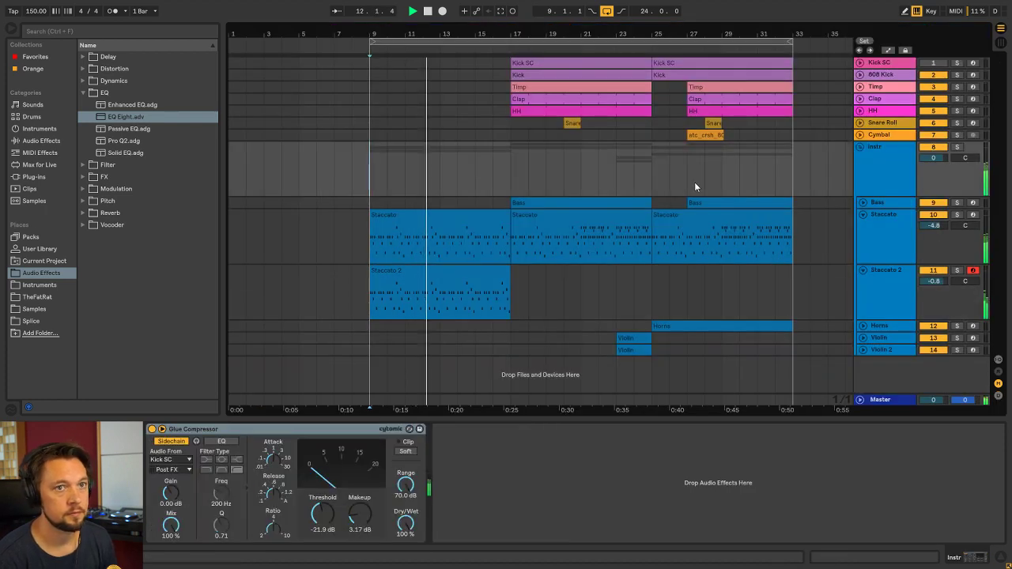
pyautogui.click(862, 271)
pyautogui.click(863, 216)
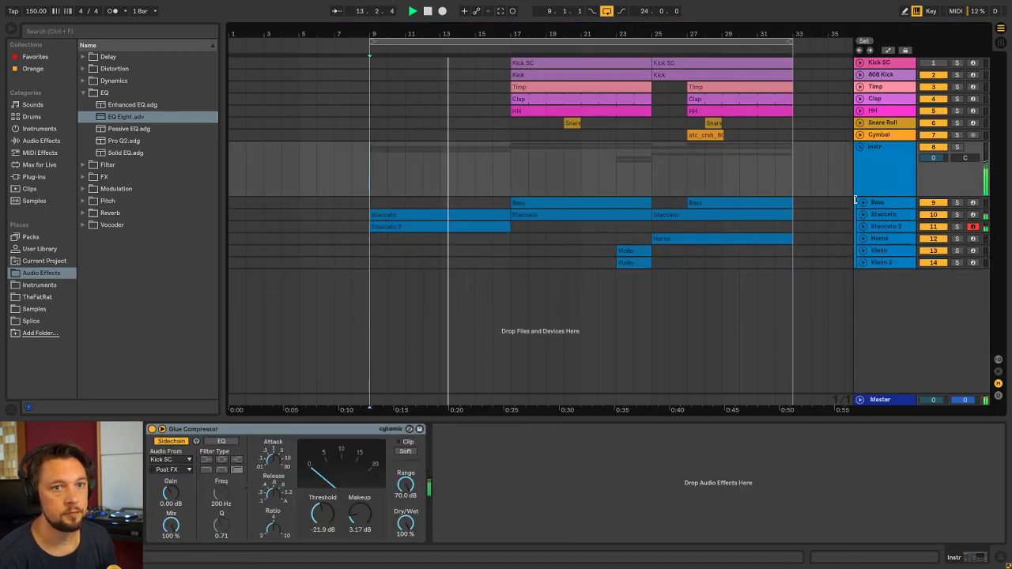
pyautogui.press('space')
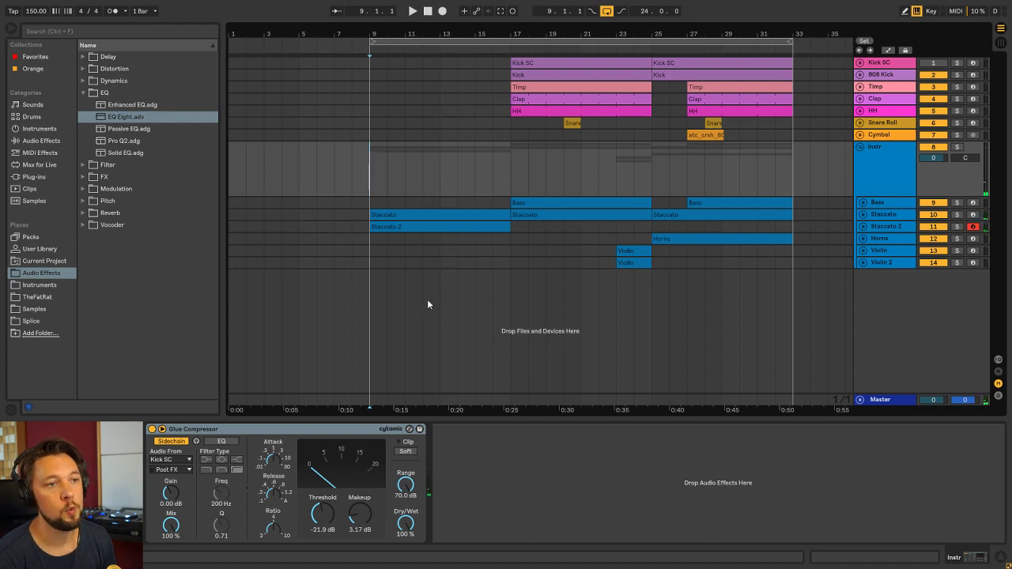
# Play a short passage of the arrangement from bar 17
pyautogui.click(431, 230)
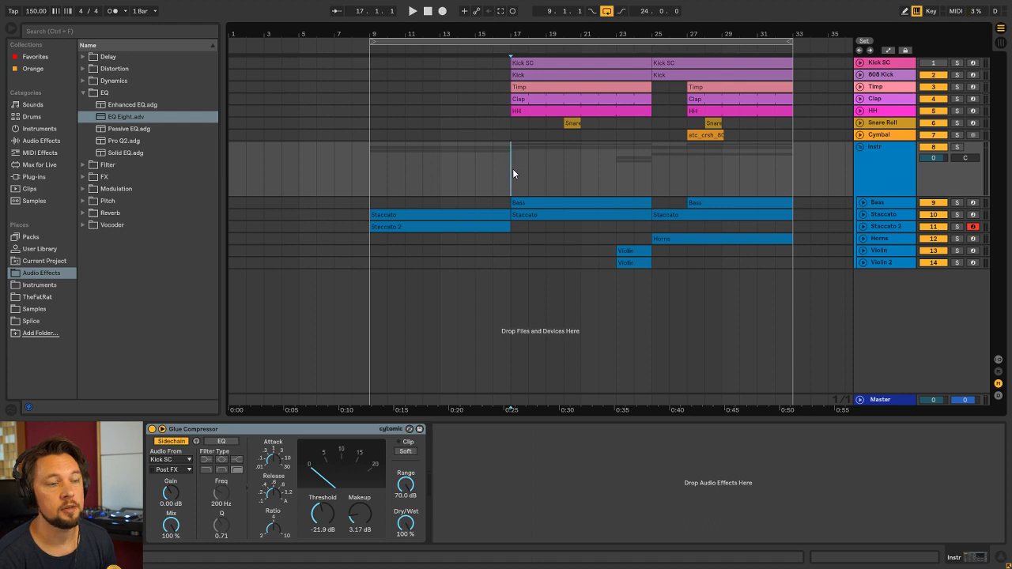
pyautogui.press('space')
pyautogui.press('space')
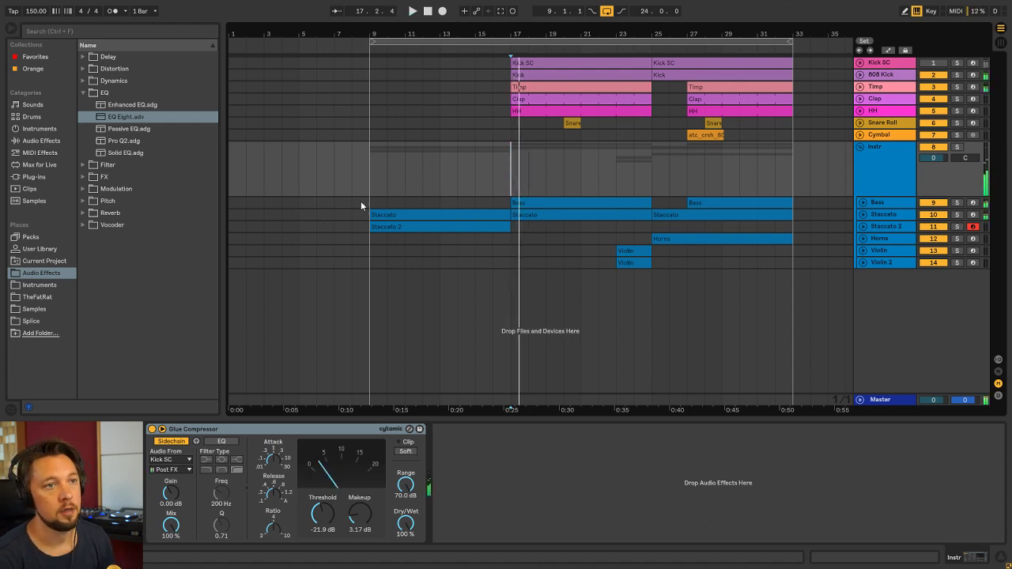
# Insert a new MIDI track directly below Staccato 2 inside the Instr group
pyautogui.click(368, 185)
pyautogui.click(886, 227)
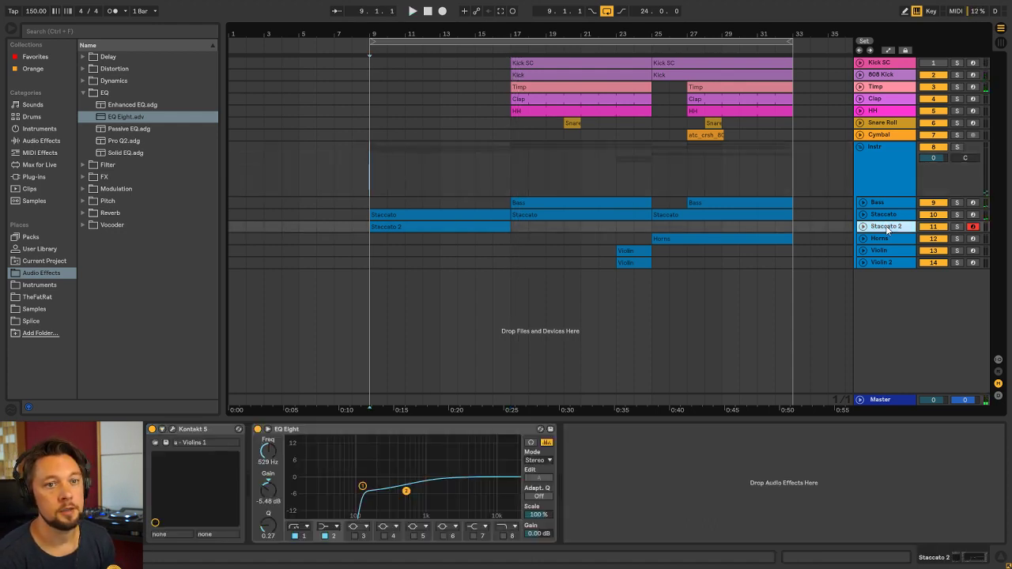
pyautogui.hotkey('ctrl', 'shift', 't')
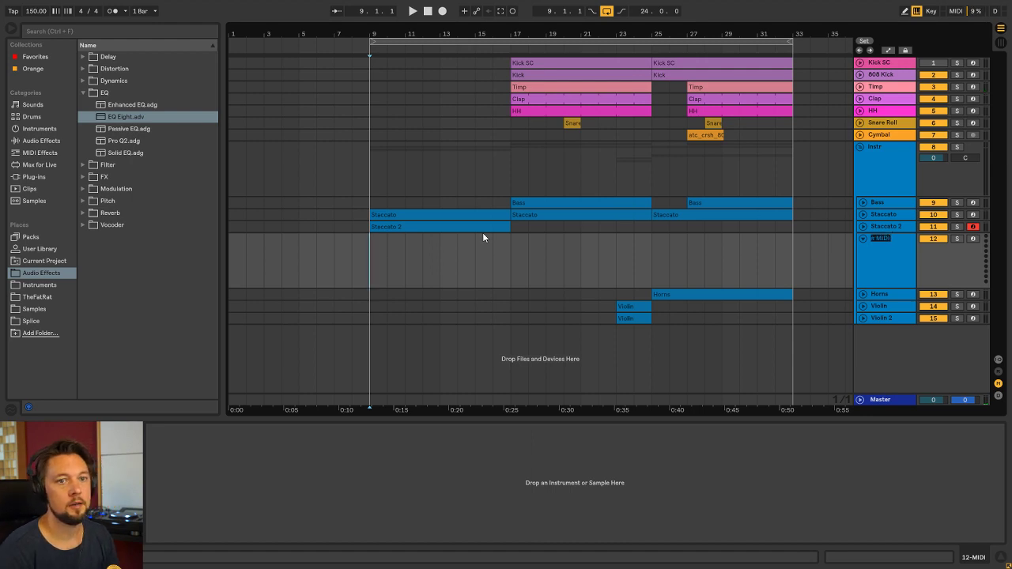
# Play the arrangement from bar 9 and check the string track levels in the mixer
pyautogui.press('space')
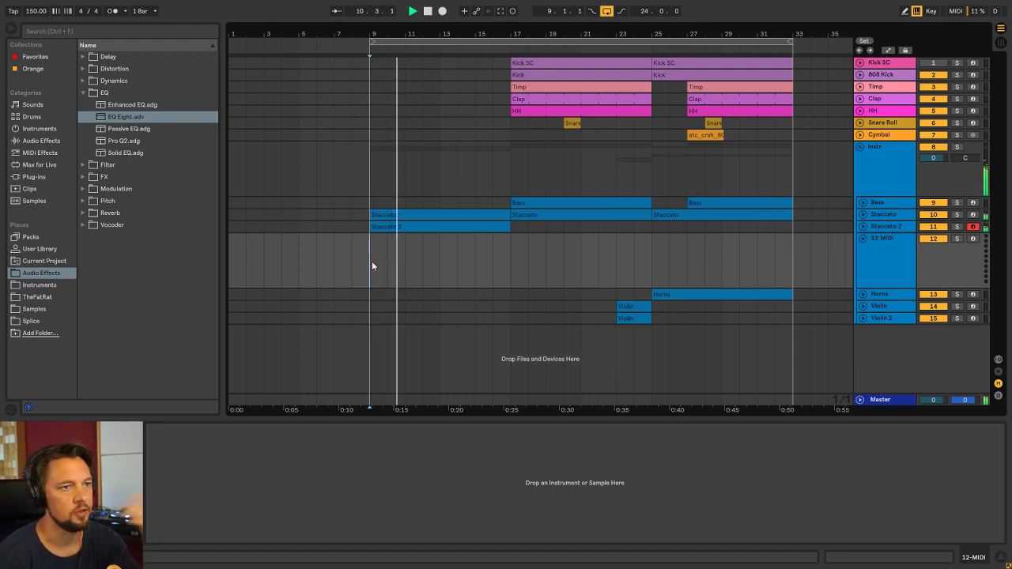
pyautogui.click(393, 225)
pyautogui.click(390, 216)
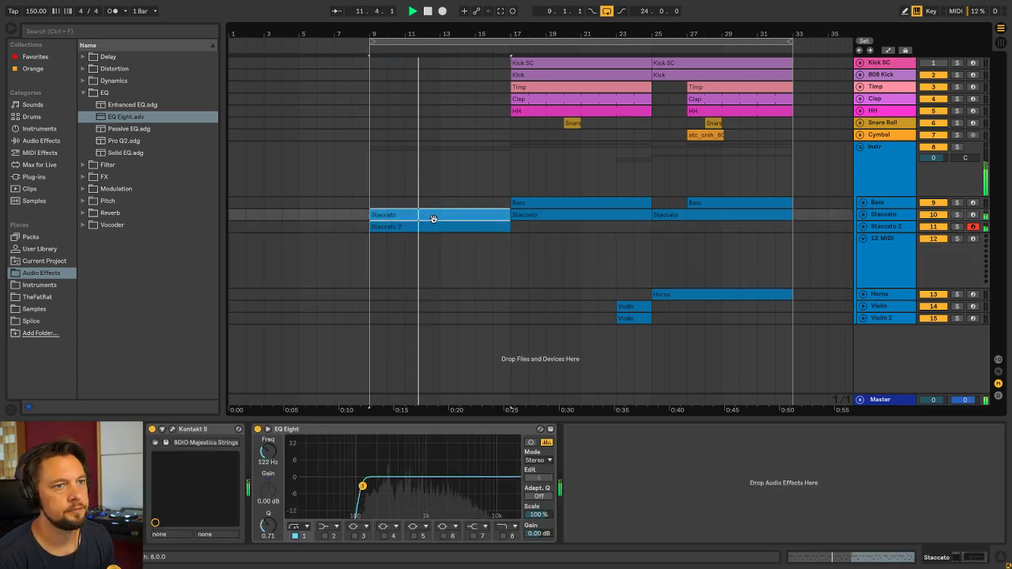
pyautogui.click(510, 179)
pyautogui.press('Tab')
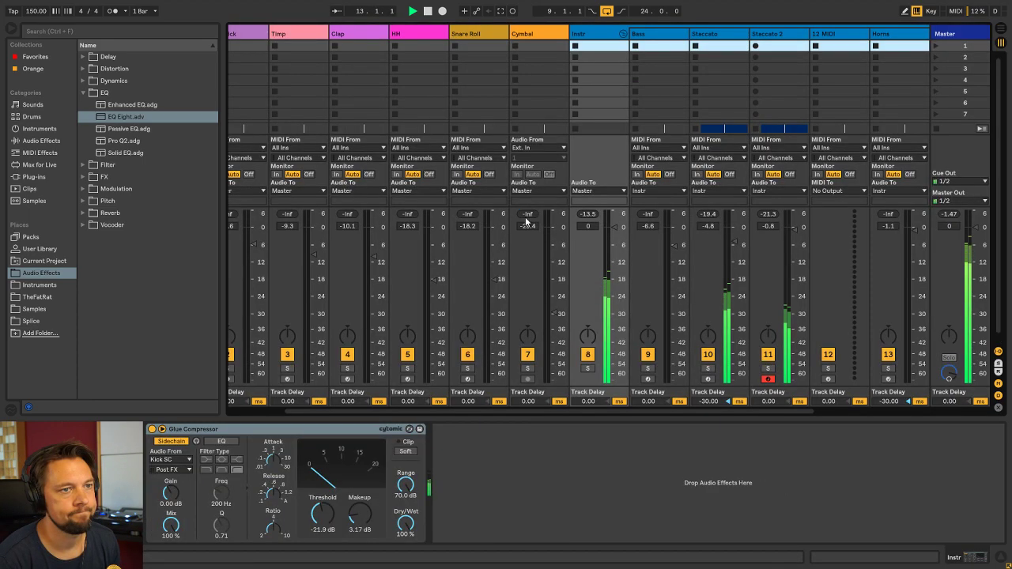
pyautogui.press('Tab')
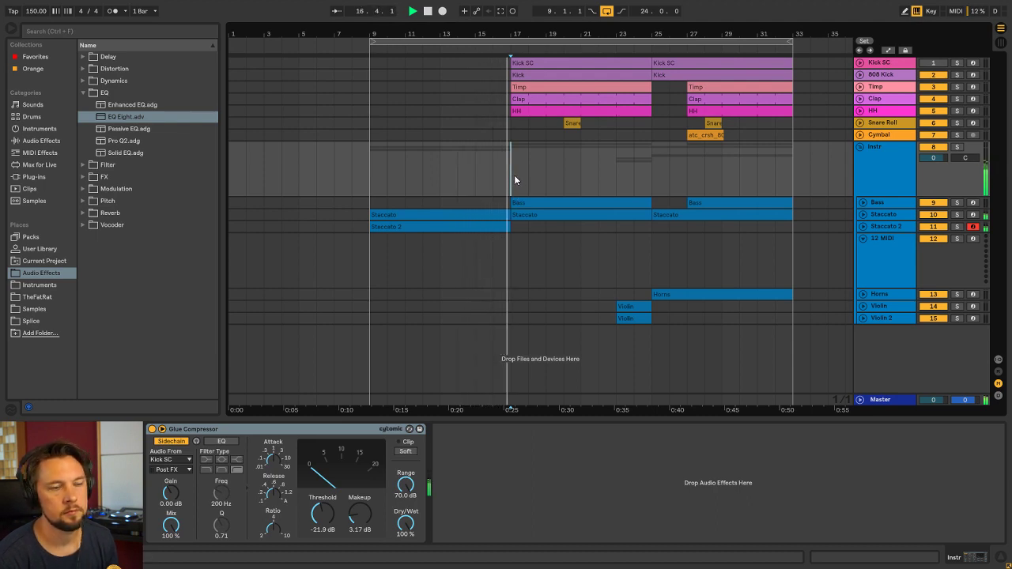
# Stop playback and rename the new MIDI track as Cello
pyautogui.click(372, 263)
pyautogui.click(895, 249)
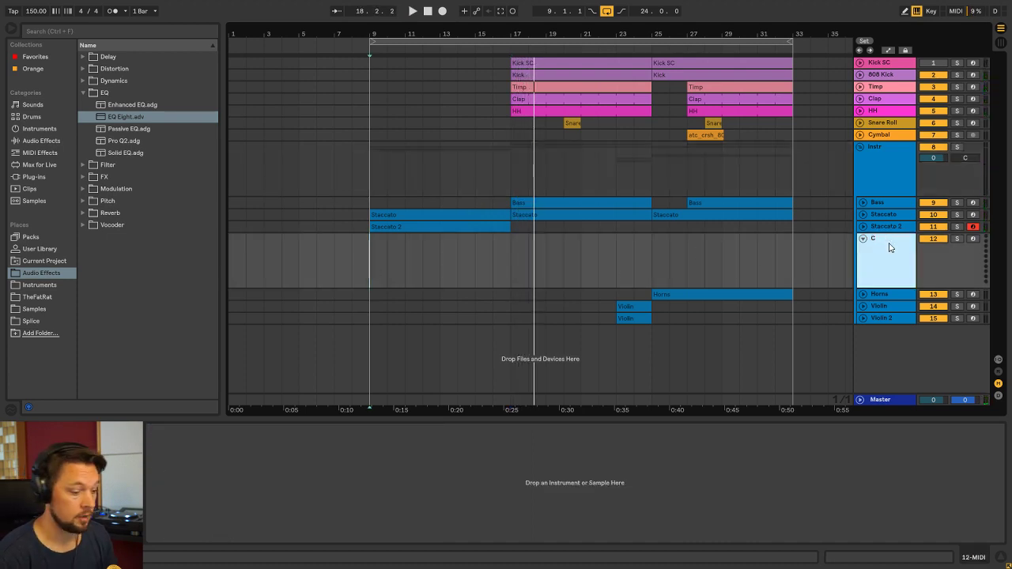
pyautogui.click(439, 260)
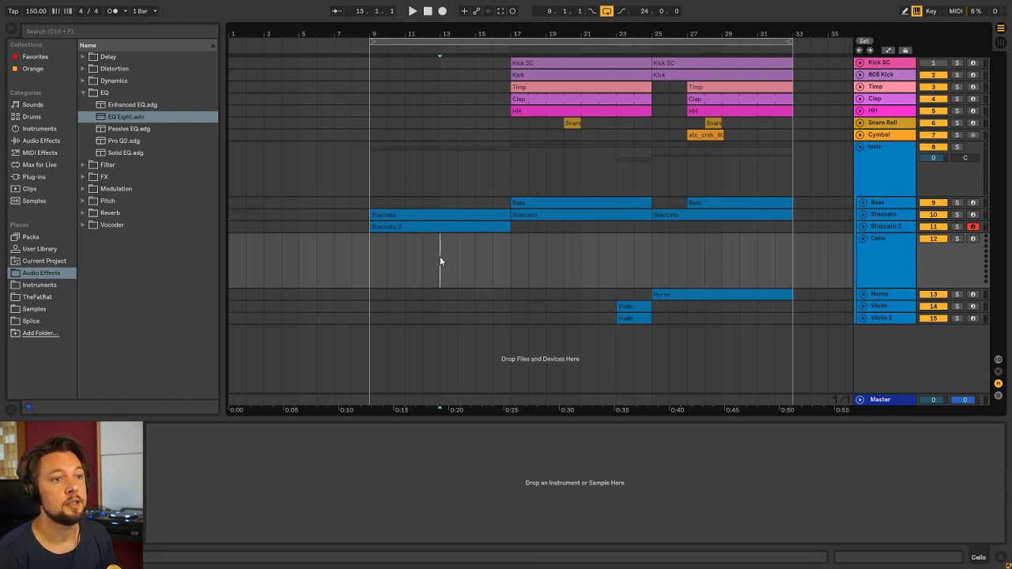
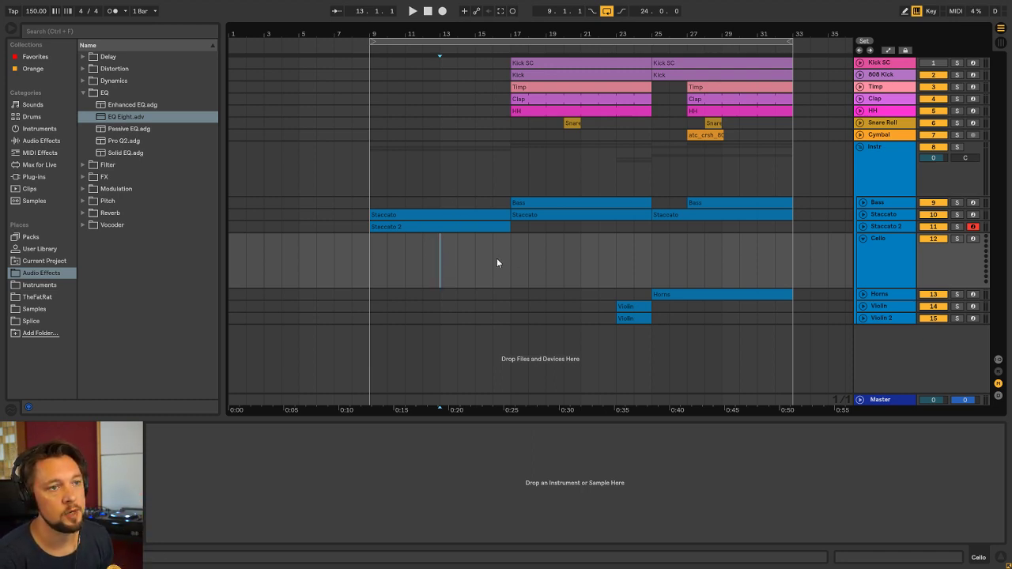
# Copy the Staccato 2 clip onto the Cello track, trimmed to bars 13 to 17, and loop that four-bar range
pyautogui.click(888, 242)
pyautogui.moveTo(439, 223); pyautogui.dragTo(440, 252)
pyautogui.moveTo(371, 241); pyautogui.dragTo(439, 240)
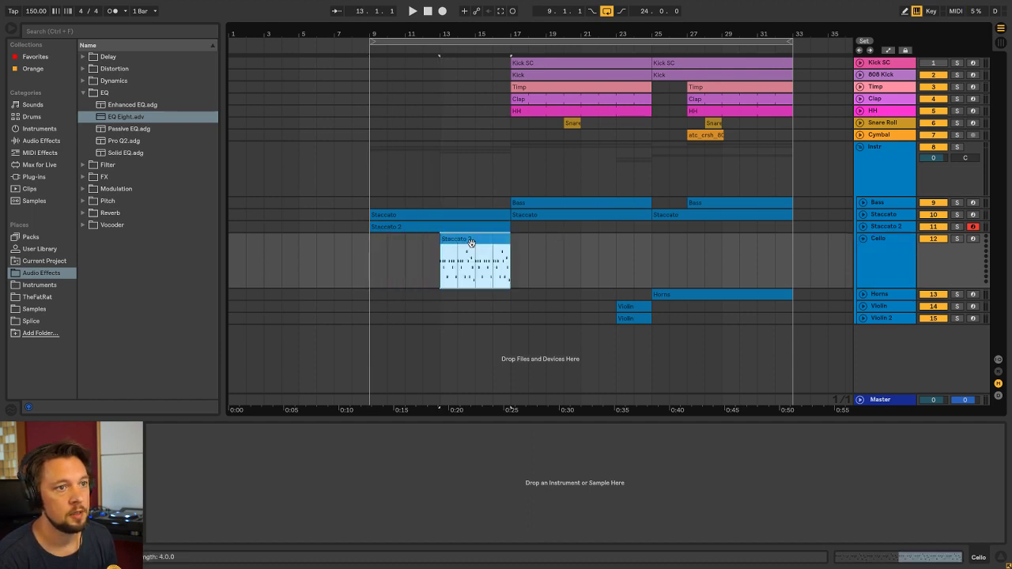
# Load the Kontakt 5 instrument preset onto the Cello track
pyautogui.click(903, 246)
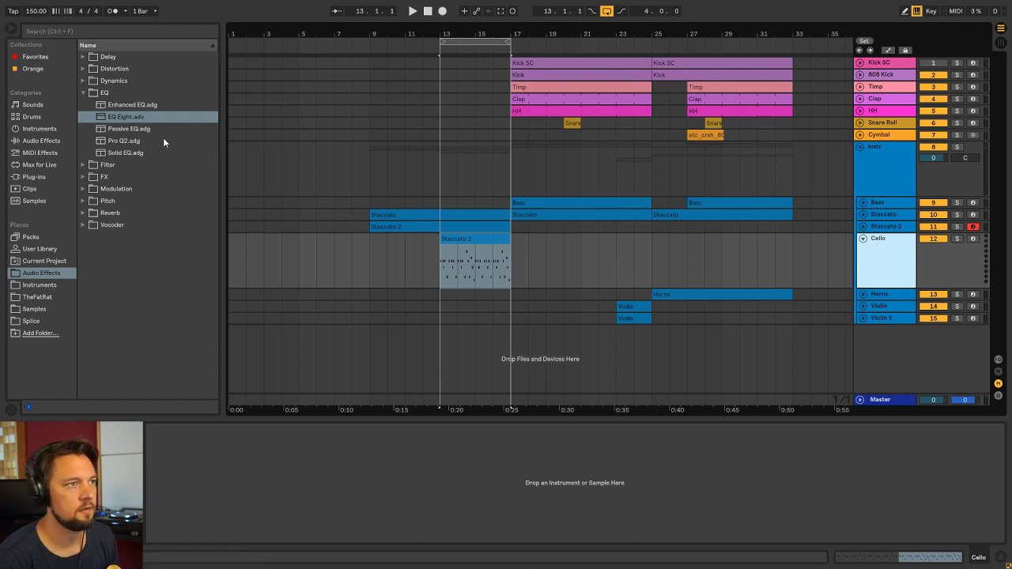
pyautogui.click(39, 285)
pyautogui.click(120, 188)
pyautogui.click(124, 189)
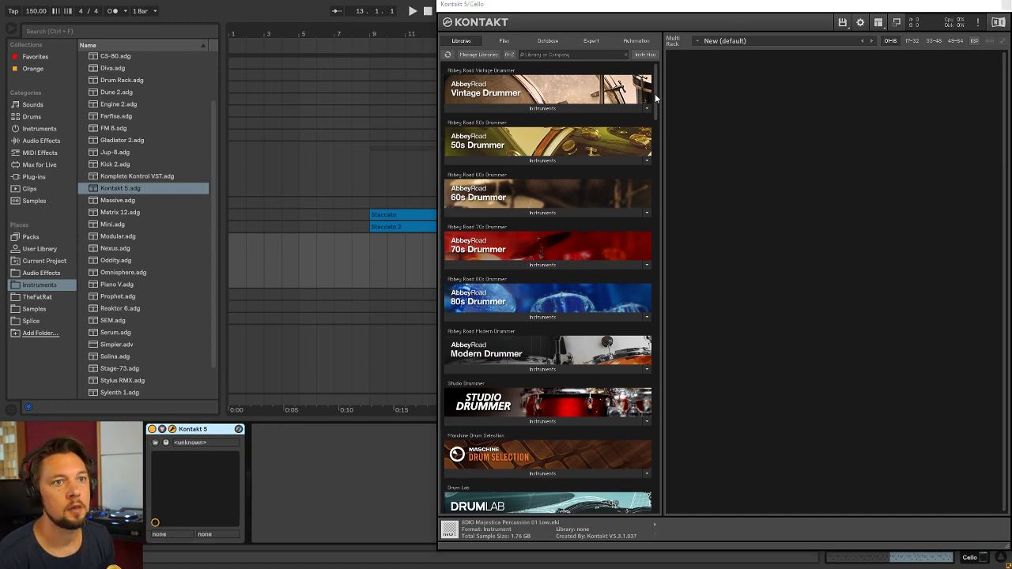
# Load the d - Celli.nki instrument from the Spitfire Symphonic Strings library into Kontakt
pyautogui.moveTo(654, 93); pyautogui.dragTo(660, 287)
pyautogui.click(646, 239)
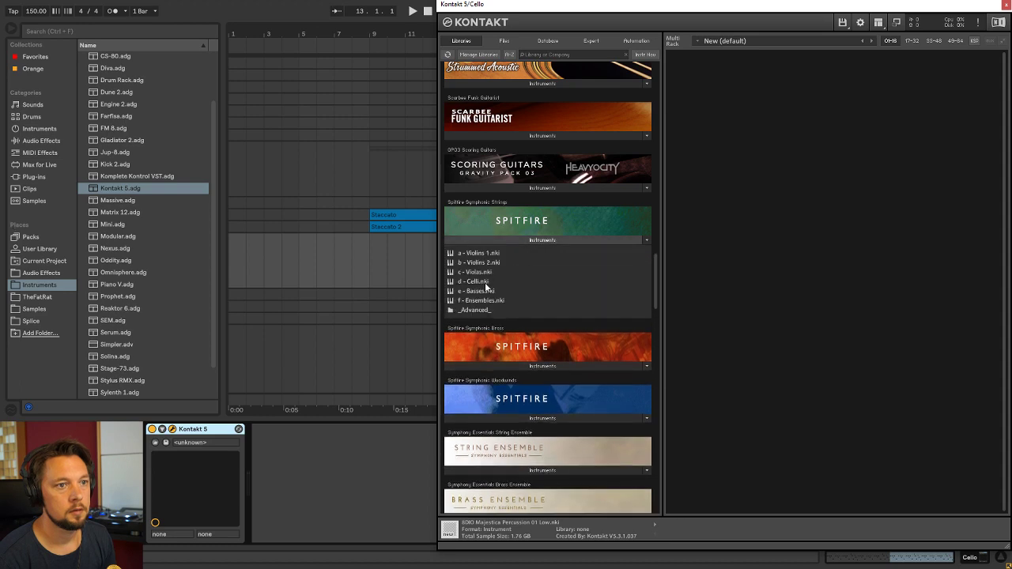
pyautogui.moveTo(485, 282); pyautogui.dragTo(817, 237)
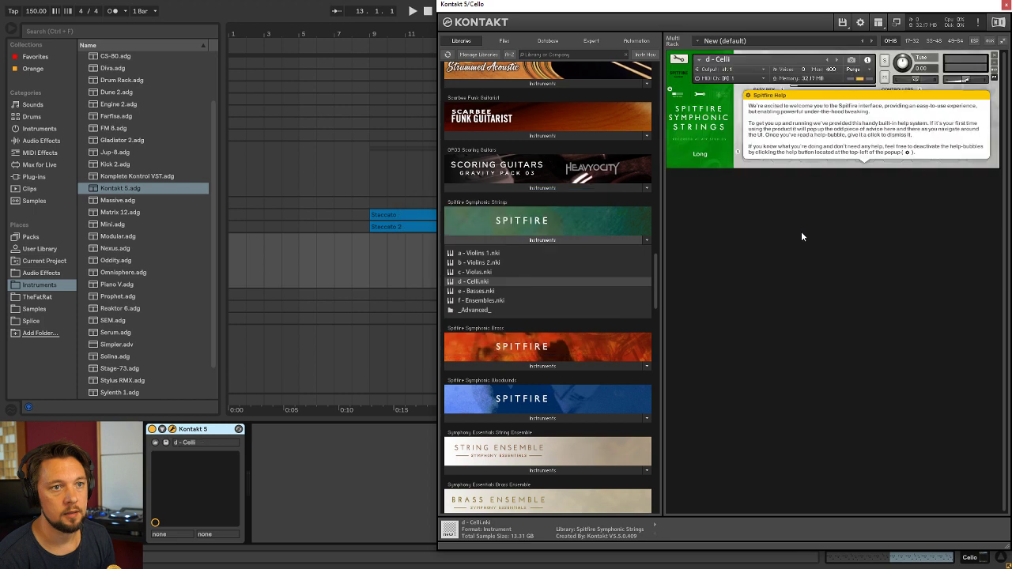
# Dismiss the Spitfire help bubble and switch the Celli articulation to Spiccato
pyautogui.click(872, 137)
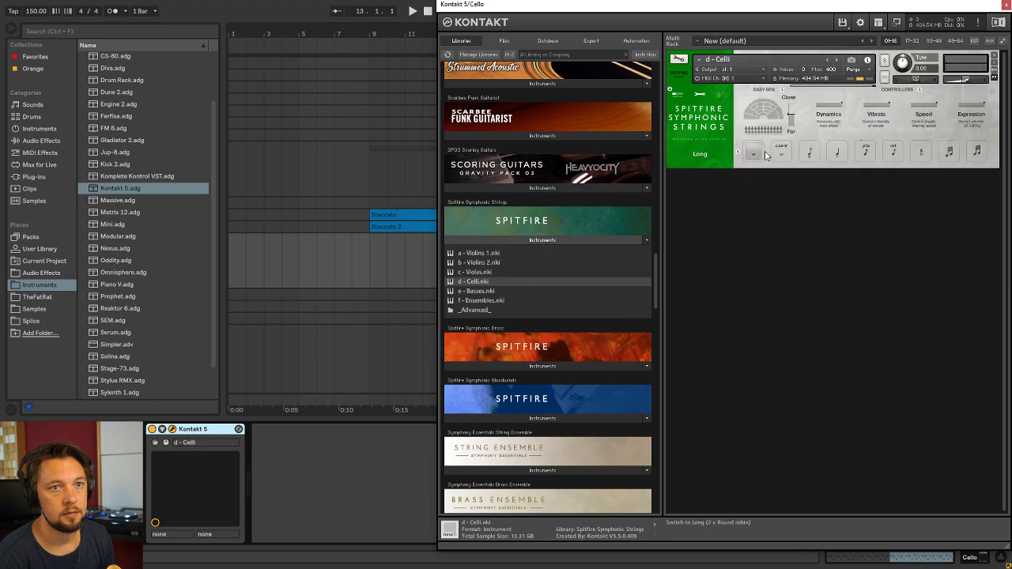
pyautogui.click(808, 154)
pyautogui.click(807, 121)
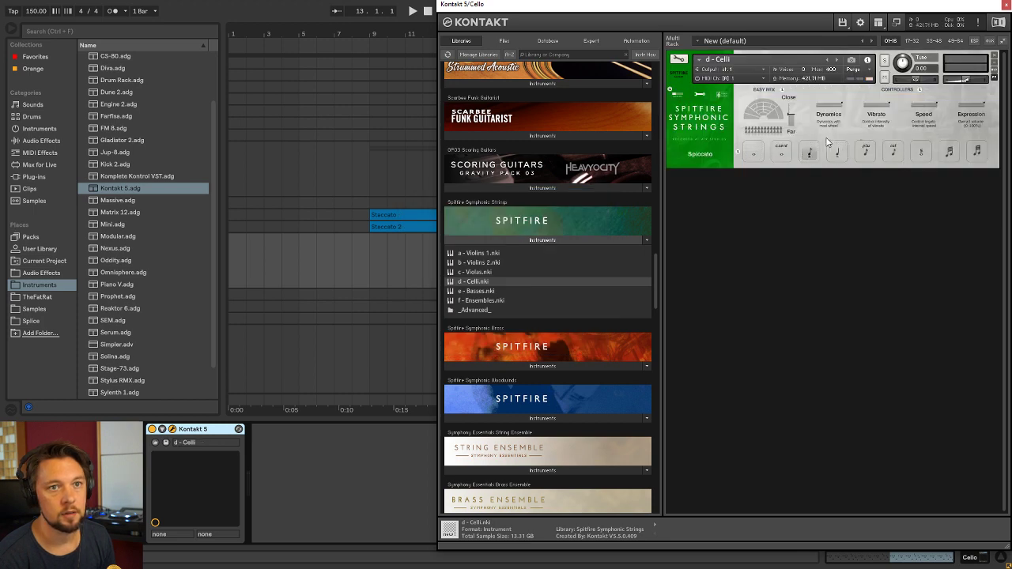
# Show the detailed Celli settings, purge every articulation except Spiccato, and close the Kontakt window
pyautogui.click(698, 95)
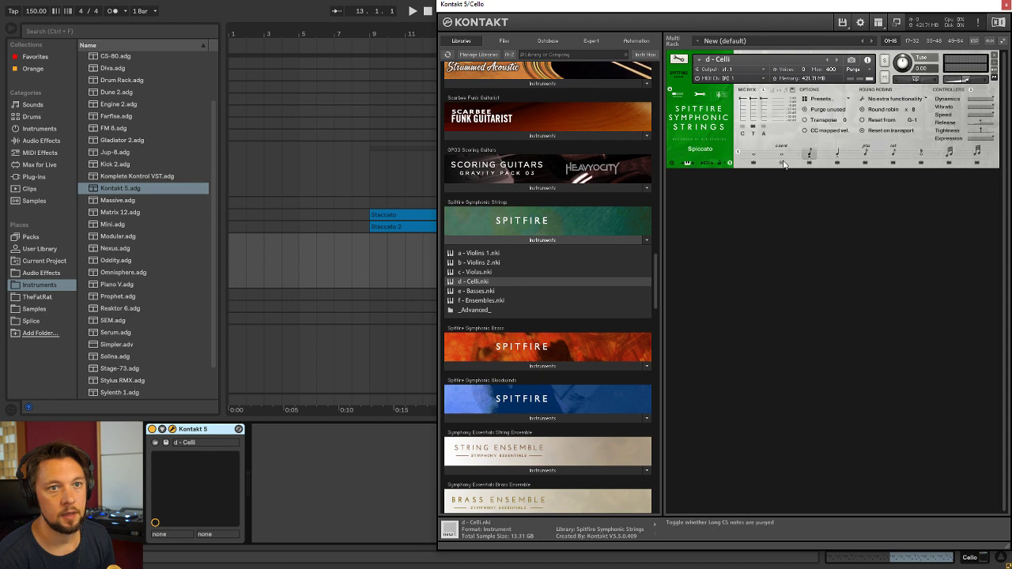
pyautogui.click(783, 163)
pyautogui.click(754, 164)
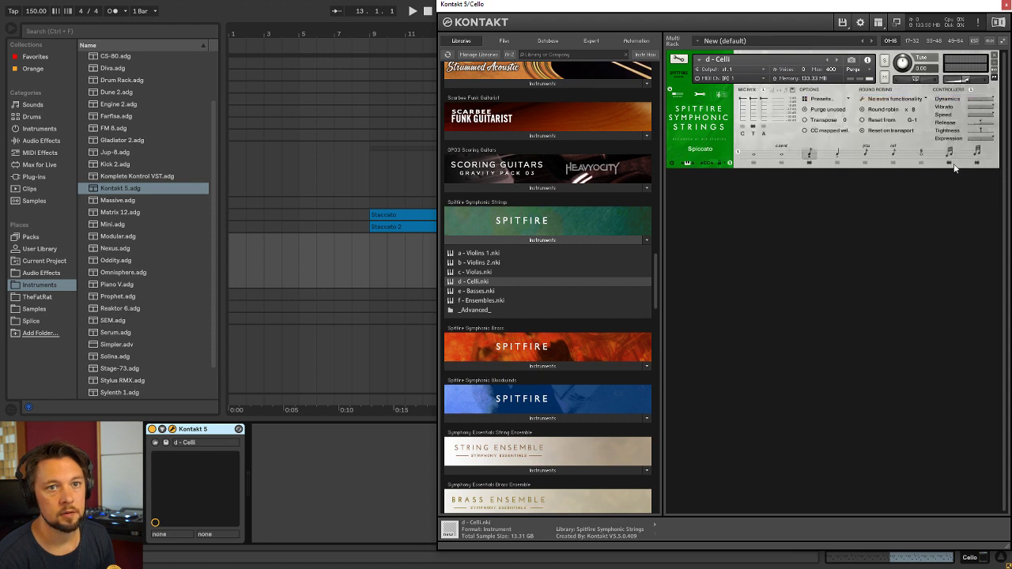
pyautogui.click(978, 165)
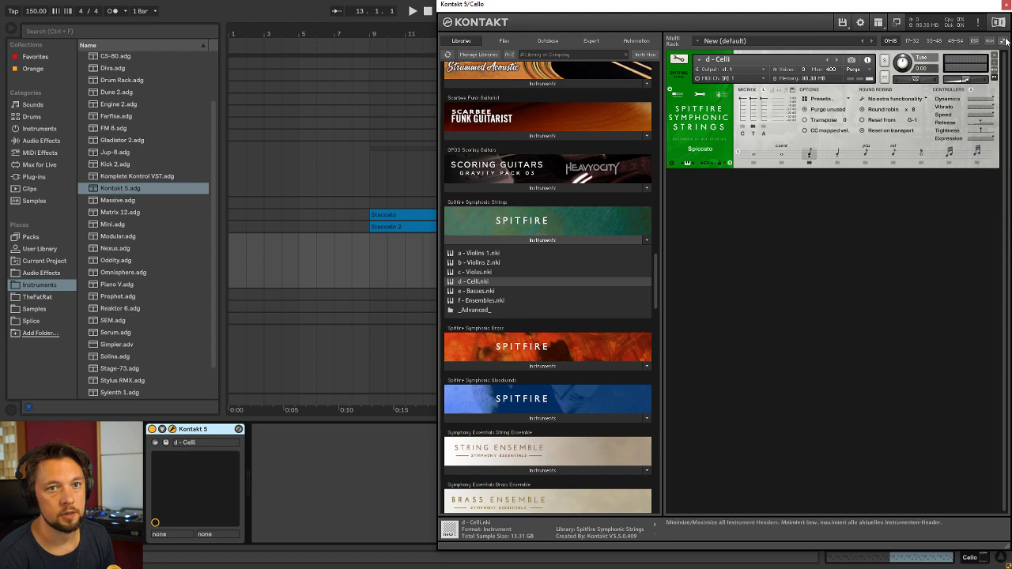
pyautogui.click(979, 5)
# Play the four-bar loop with the Cello track soloed and inspect the notes in its clip
pyautogui.press('space')
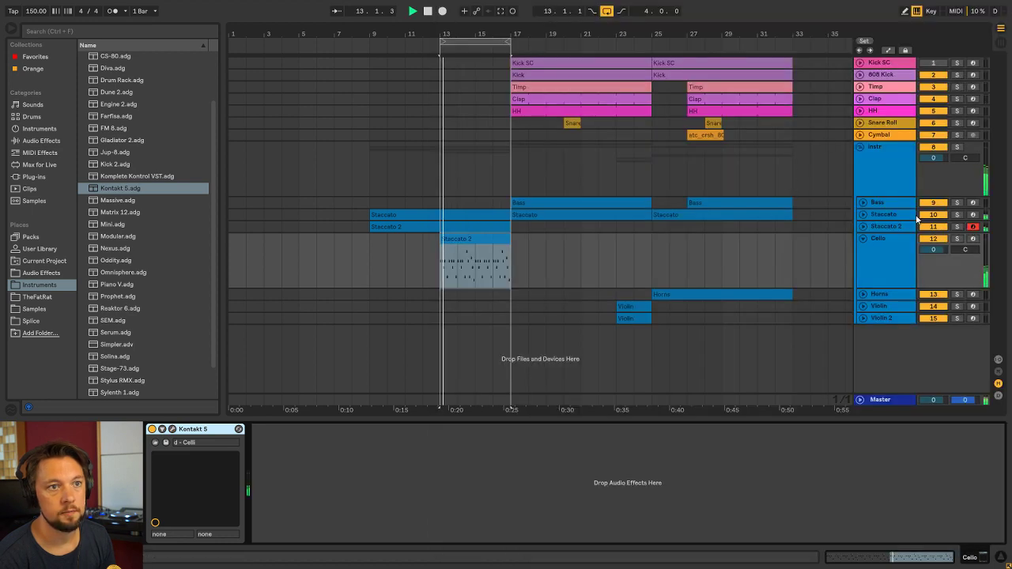
pyautogui.doubleClick(472, 240)
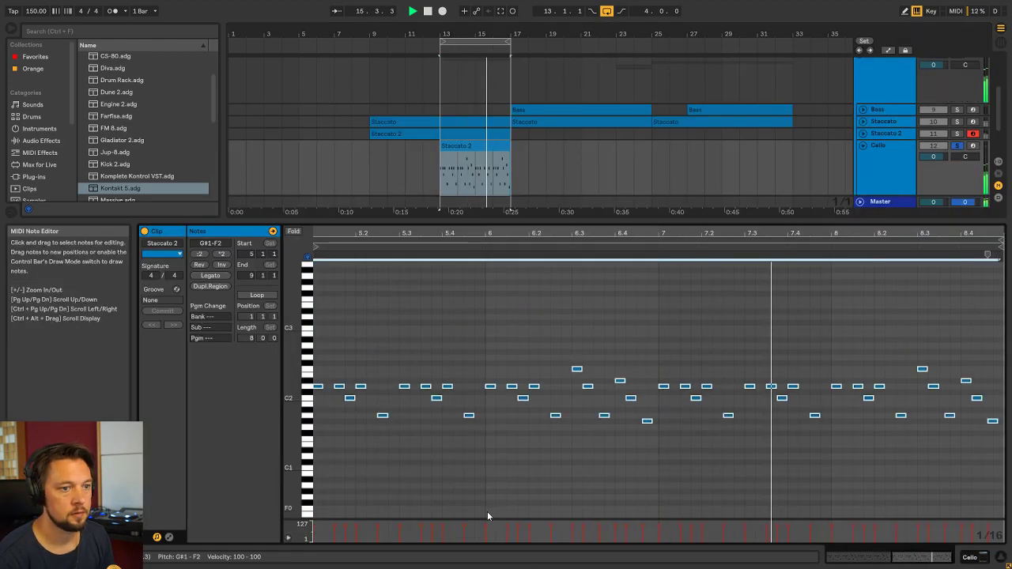
pyautogui.hotkey('shift', 'Tab')
# Set the track delay of Staccato 2 and Cello to -50 ms, and set Cello's volume to -7.8 dB with solo off
pyautogui.press('Tab')
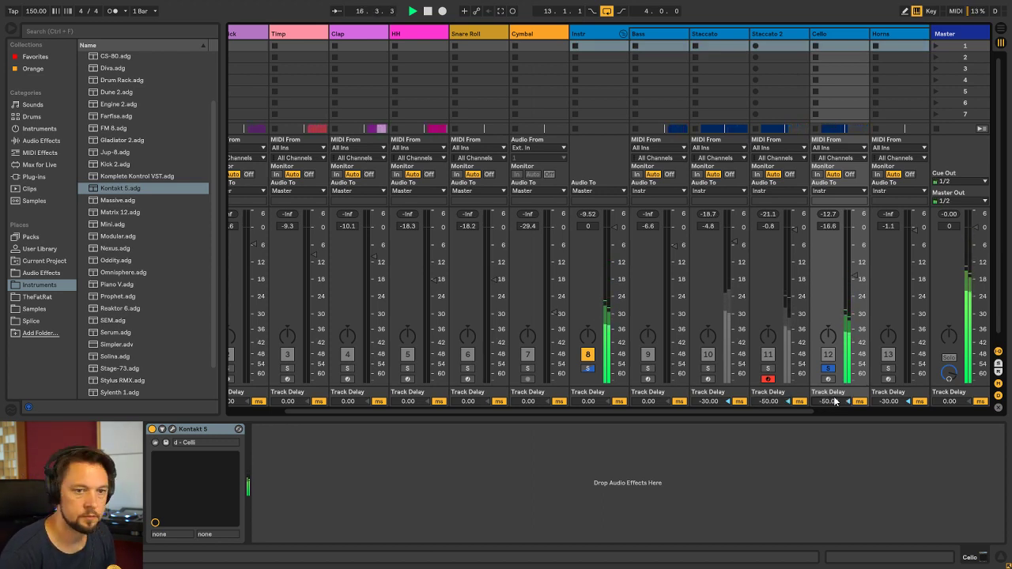
pyautogui.click(828, 369)
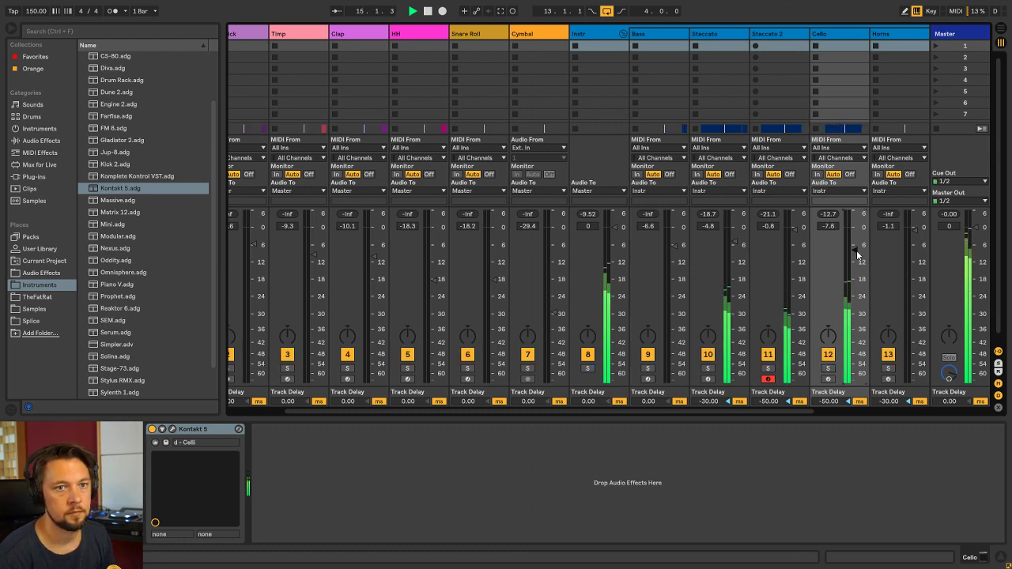
# Extend the arrangement loop back to start at bar 9 and play the section with the Cello track selected
pyautogui.press('Tab')
pyautogui.click(368, 199)
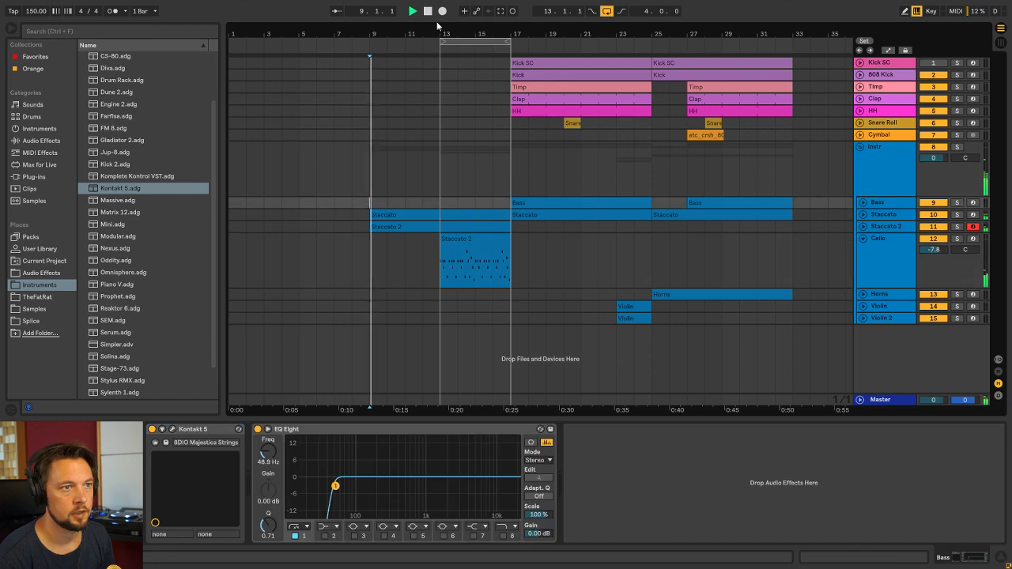
pyautogui.moveTo(440, 39); pyautogui.dragTo(370, 39)
pyautogui.click(371, 178)
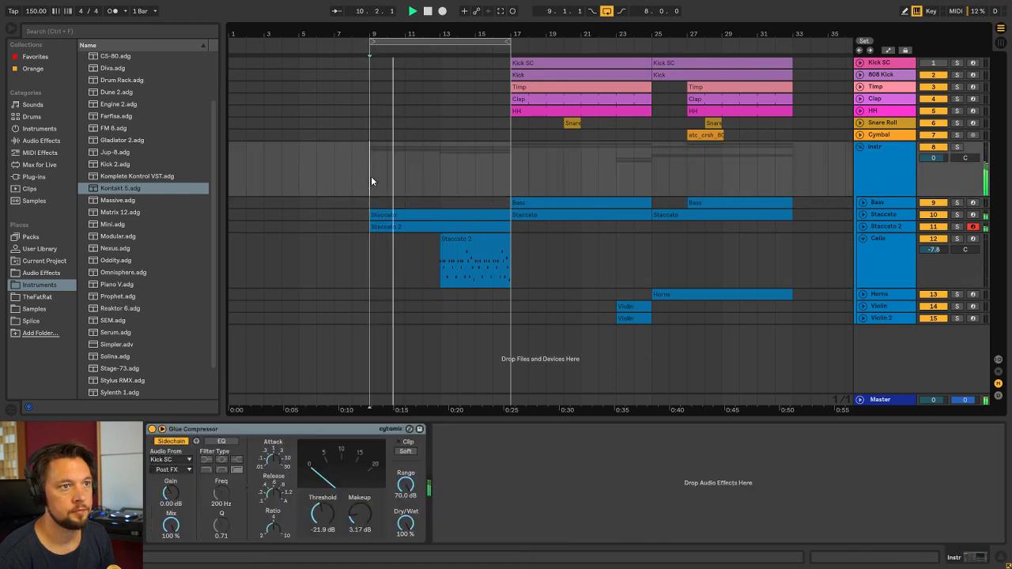
pyautogui.click(438, 179)
pyautogui.click(895, 242)
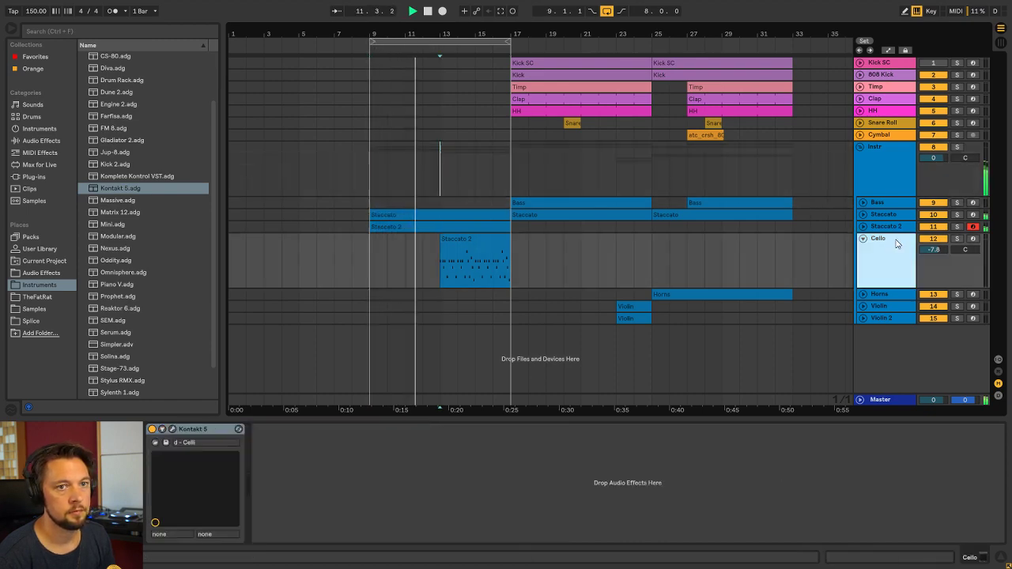
# Set Cello's volume to -6.7 dB and extend the loop end to bar 33
pyautogui.press('Tab')
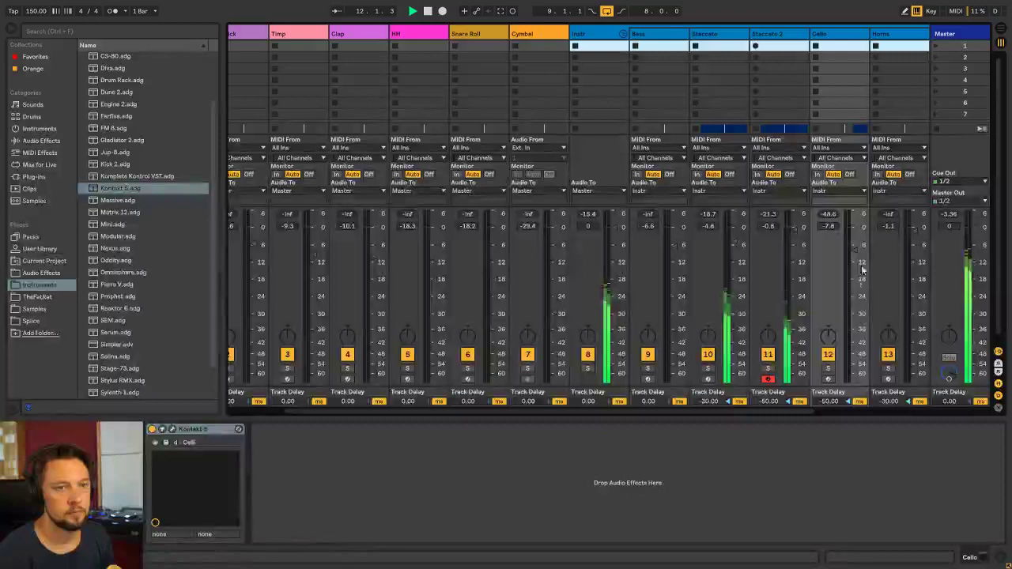
pyautogui.click(832, 45)
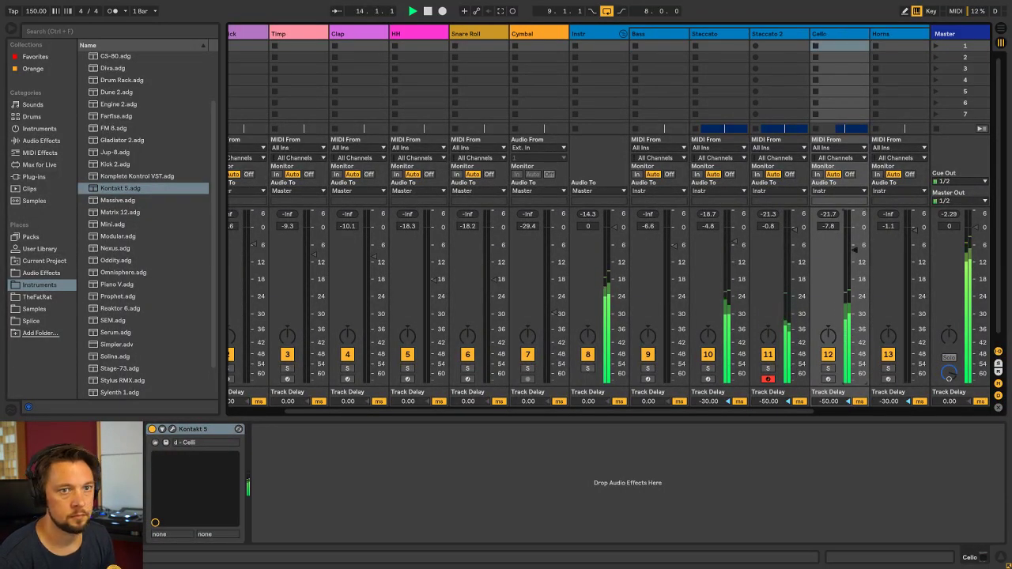
pyautogui.press('Tab')
pyautogui.moveTo(510, 40); pyautogui.dragTo(792, 44)
pyautogui.click(509, 184)
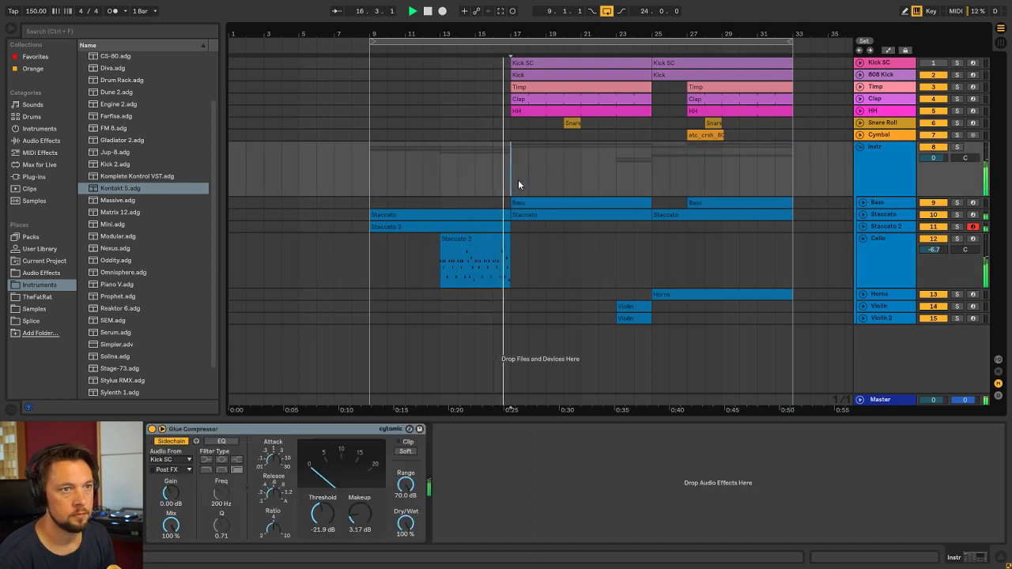
# Stop playback and collapse the Cello track in the arrangement
pyautogui.click(497, 237)
pyautogui.press('space')
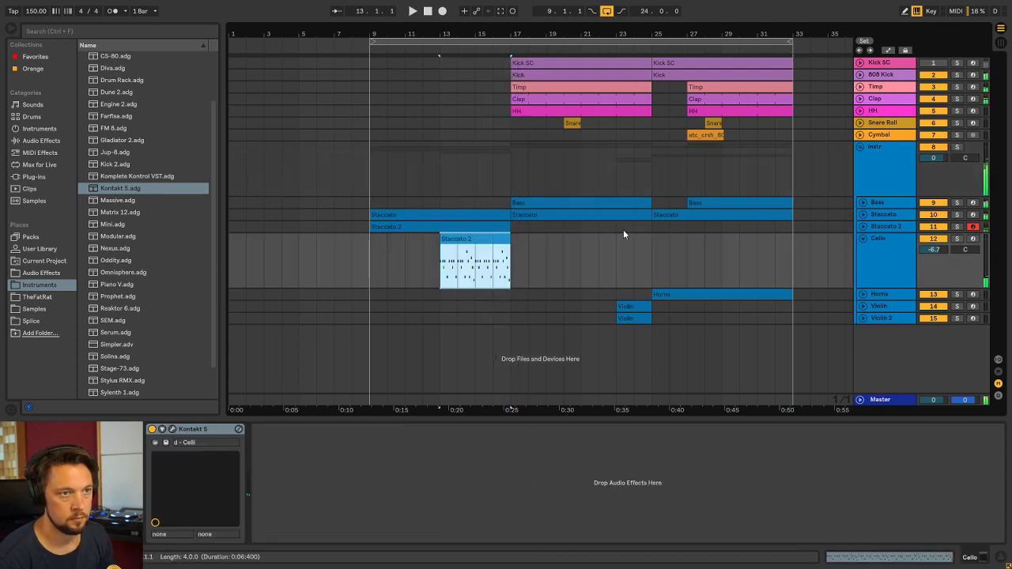
pyautogui.click(891, 244)
pyautogui.click(863, 241)
pyautogui.click(438, 186)
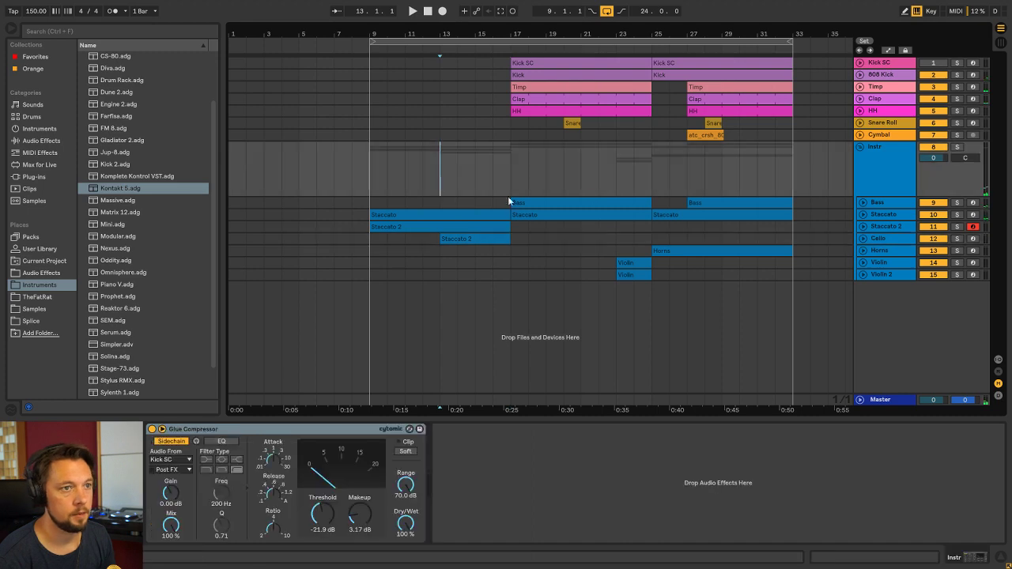
pyautogui.click(887, 244)
# Solo the Cello track, audition its clip, and add an EQ Eight after Kontakt 5
pyautogui.click(470, 239)
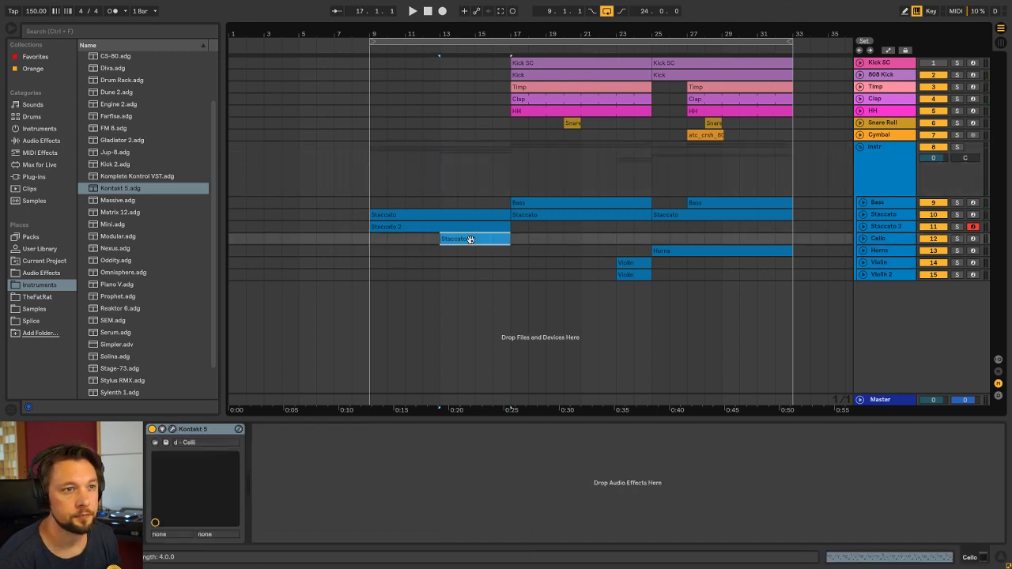
pyautogui.click(957, 238)
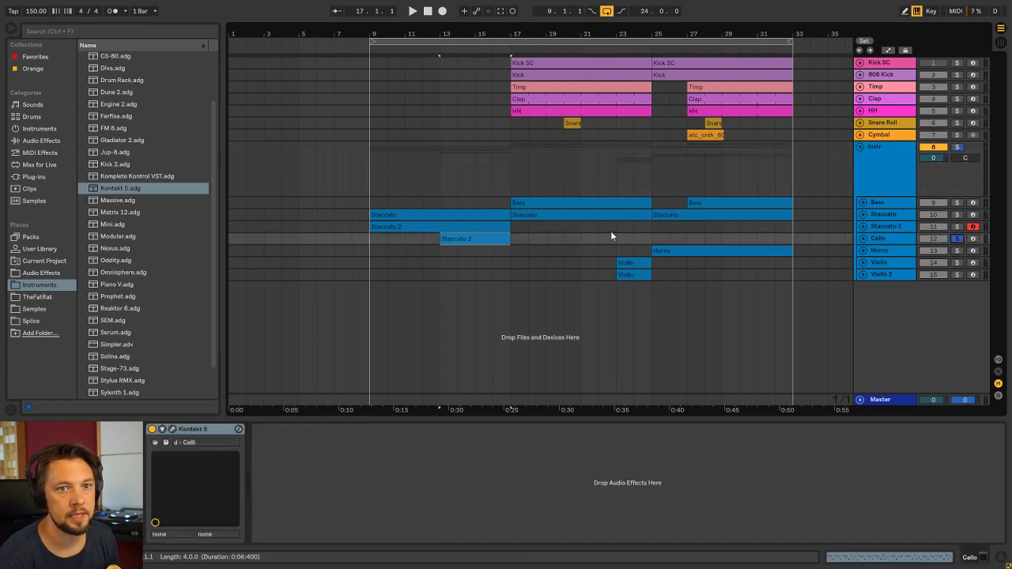
pyautogui.click(473, 237)
pyautogui.press('space')
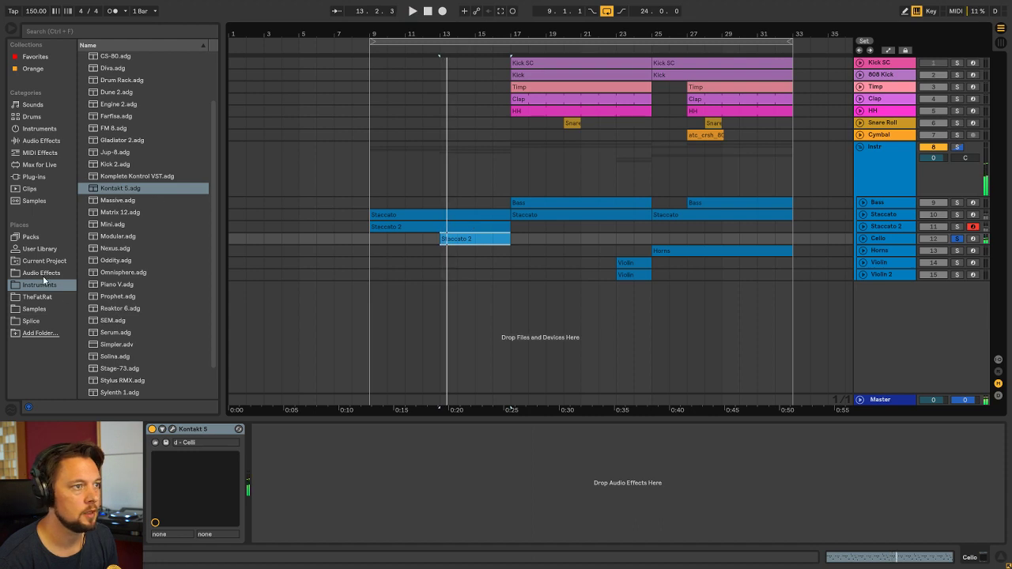
pyautogui.click(42, 273)
pyautogui.moveTo(125, 116); pyautogui.dragTo(365, 450)
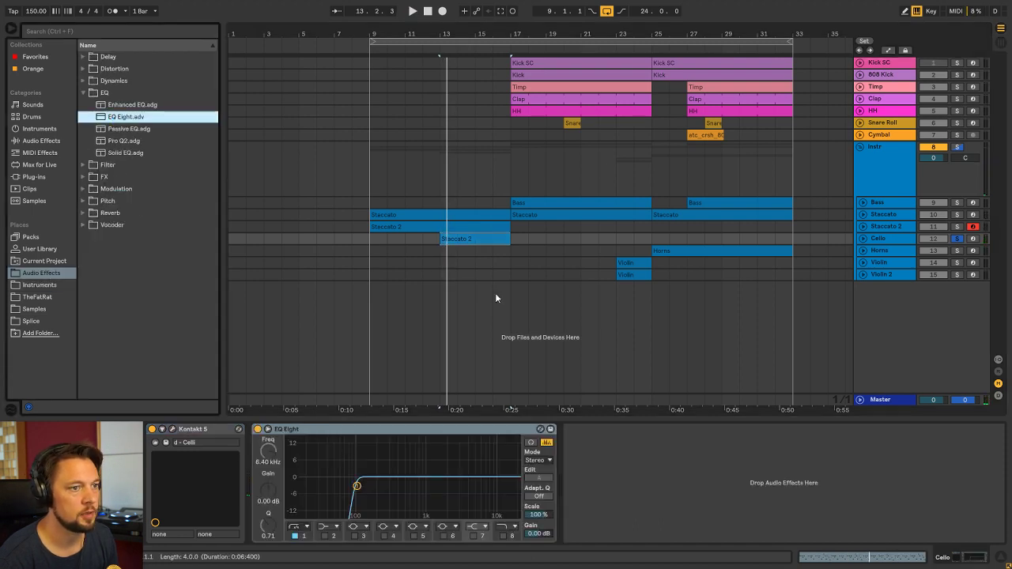
# Play the Cello clip from bar 13 with only that track soloed
pyautogui.click(509, 165)
pyautogui.click(957, 237)
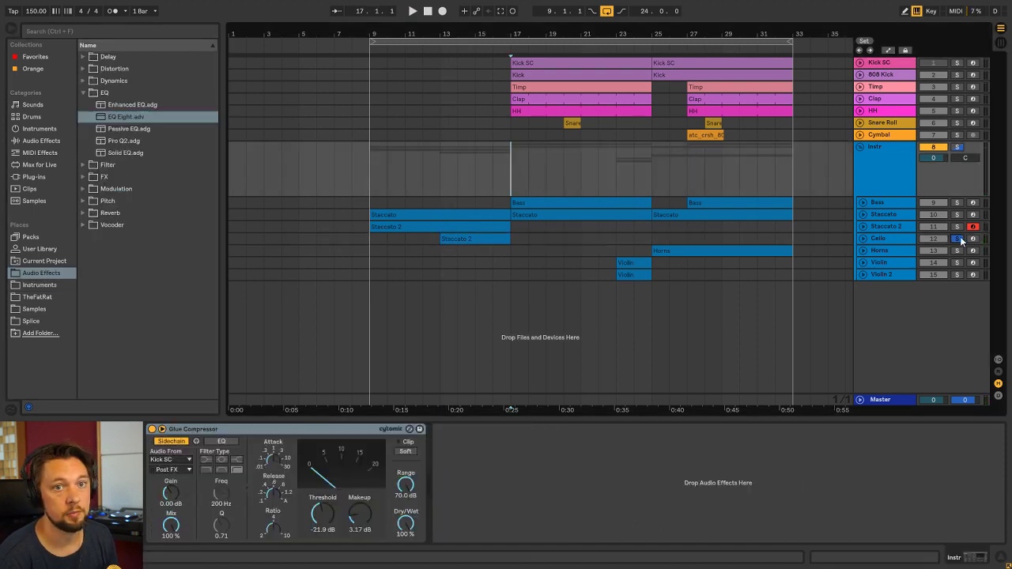
pyautogui.press('space')
pyautogui.press('space')
pyautogui.click(475, 238)
pyautogui.click(957, 238)
pyautogui.press('space')
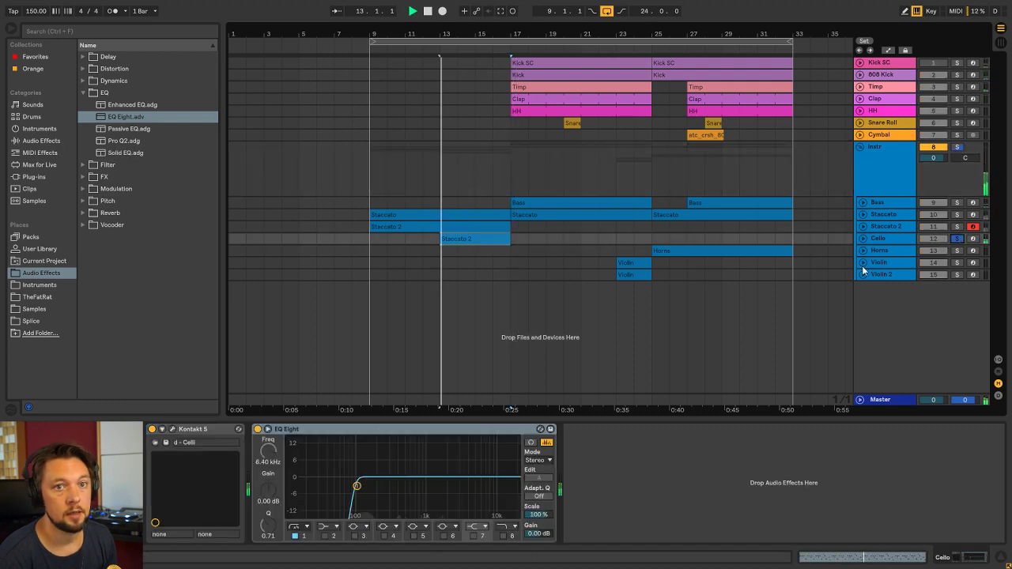
# Enable bands 2 and 4 of Cello's EQ Eight and set the band 2 low shelf to 271 Hz and -4.05 dB
pyautogui.click(384, 536)
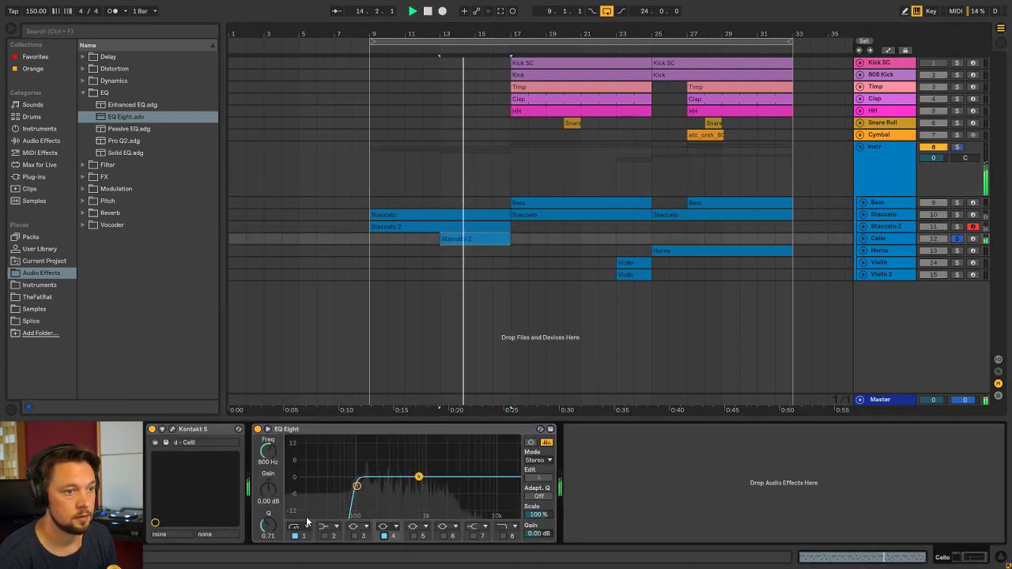
pyautogui.click(295, 536)
pyautogui.click(294, 536)
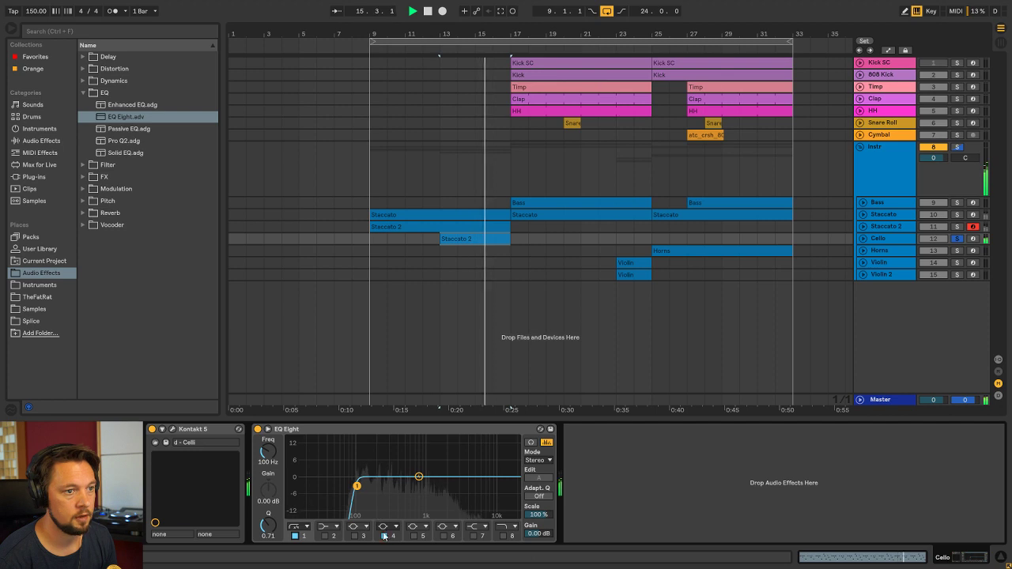
pyautogui.click(324, 535)
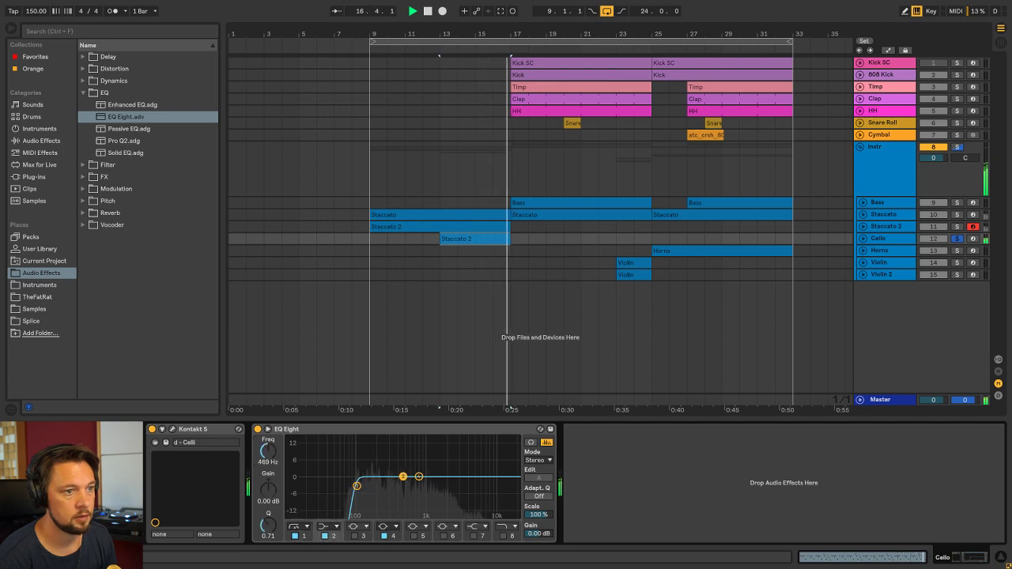
pyautogui.moveTo(386, 477); pyautogui.dragTo(386, 487)
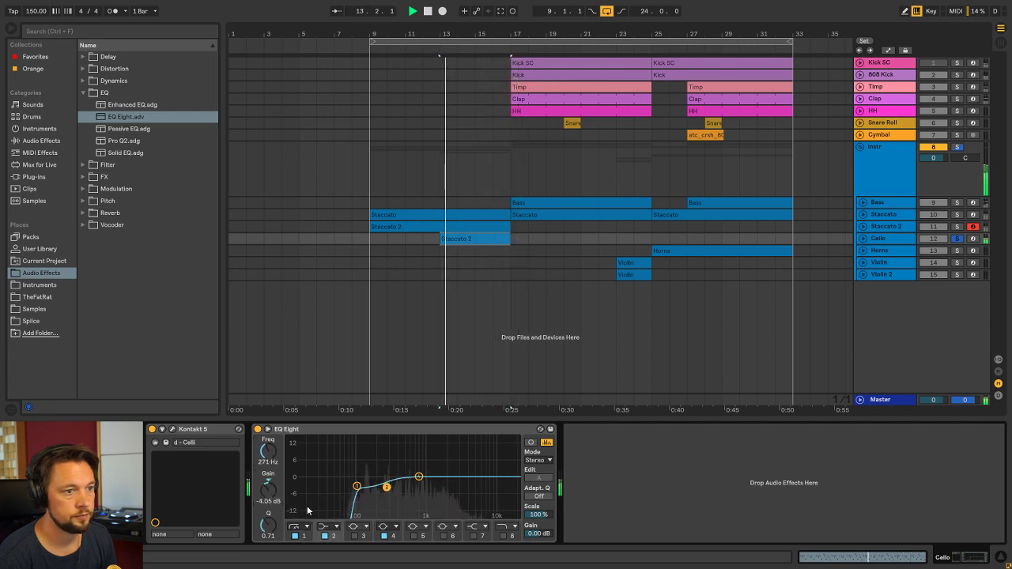
# Set EQ band 4 on Cello to 813 Hz, -4.52 dB gain and a Q of 1.24 while replaying the clip
pyautogui.moveTo(268, 524); pyautogui.dragTo(274, 443)
pyautogui.click(393, 537)
pyautogui.moveTo(274, 494); pyautogui.dragTo(274, 489)
pyautogui.moveTo(267, 460)
pyautogui.mouseDown()
pyautogui.moveTo(267, 472)
pyautogui.moveTo(267, 458)
pyautogui.mouseUp()
pyautogui.press('space')
pyautogui.press('space')
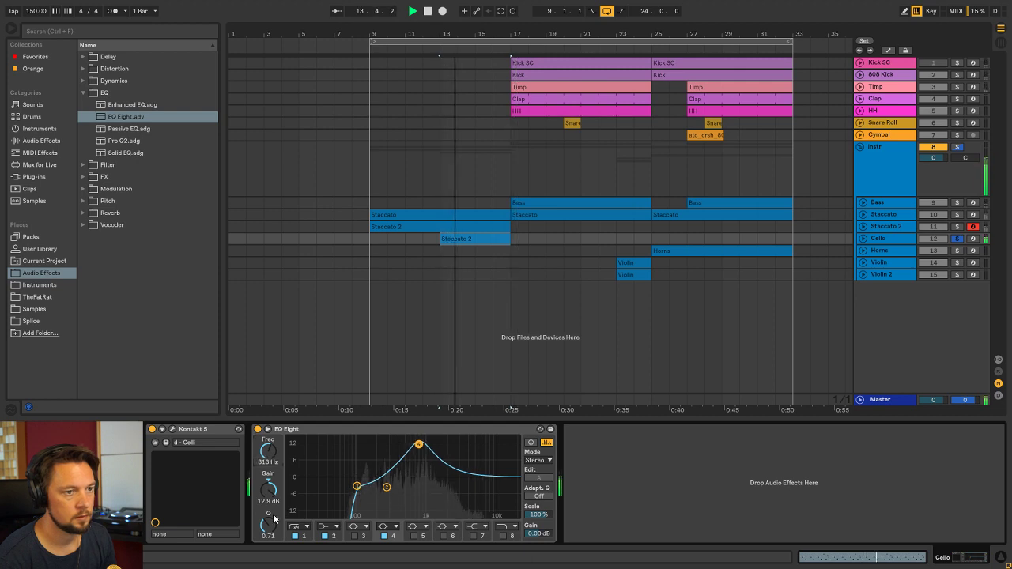
pyautogui.moveTo(269, 522)
pyautogui.mouseDown()
pyautogui.moveTo(267, 490)
pyautogui.moveTo(268, 504)
pyautogui.mouseUp()
pyautogui.press('space')
pyautogui.press('space')
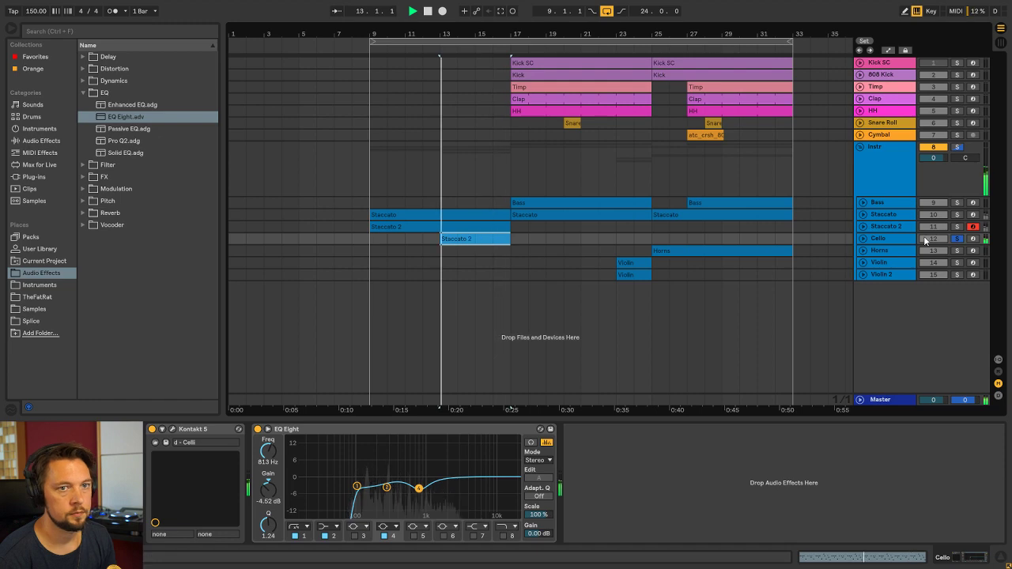
# Turn off Cello's solo and raise the track's volume slightly in the mix
pyautogui.click(959, 237)
pyautogui.press('Tab')
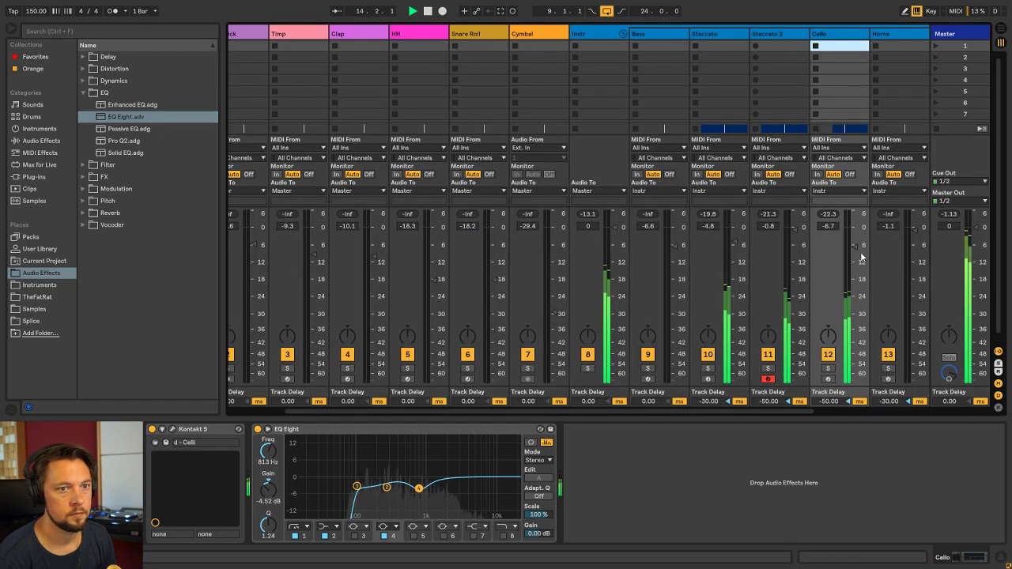
pyautogui.moveTo(856, 246); pyautogui.dragTo(856, 244)
pyautogui.press('Tab')
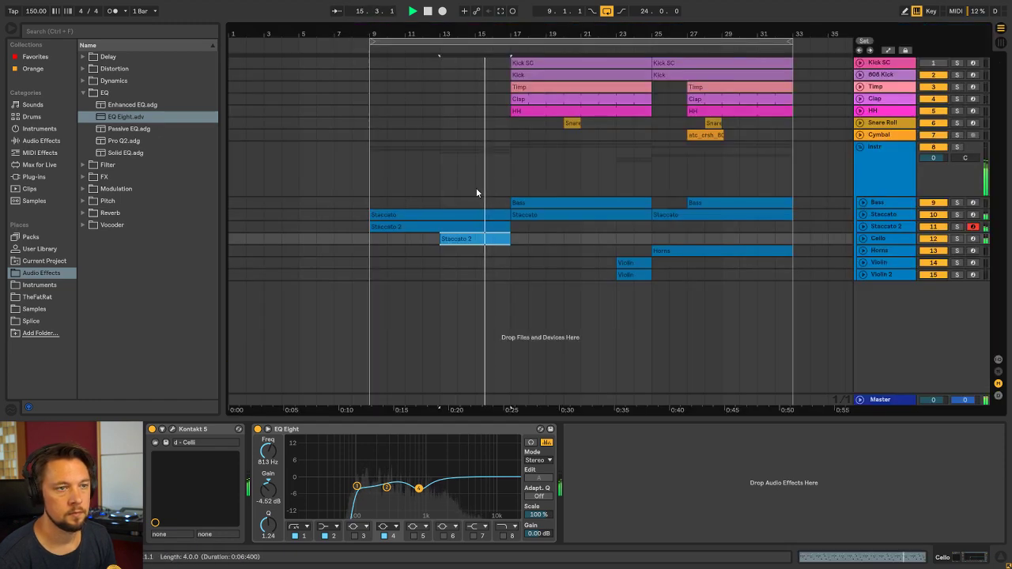
# Listen to the string build-up in the full mix, playing from bar 9
pyautogui.click(442, 182)
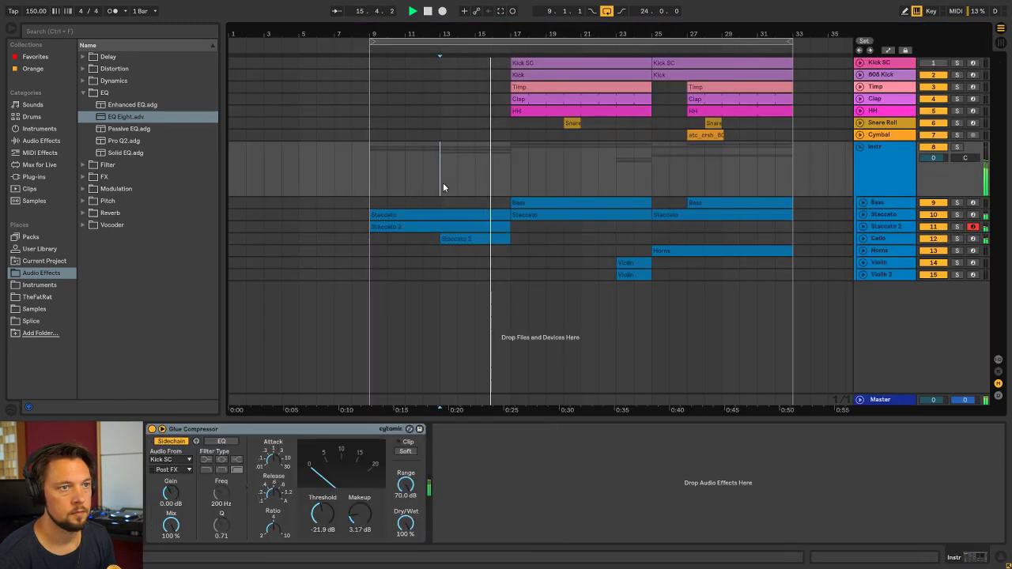
pyautogui.click(890, 158)
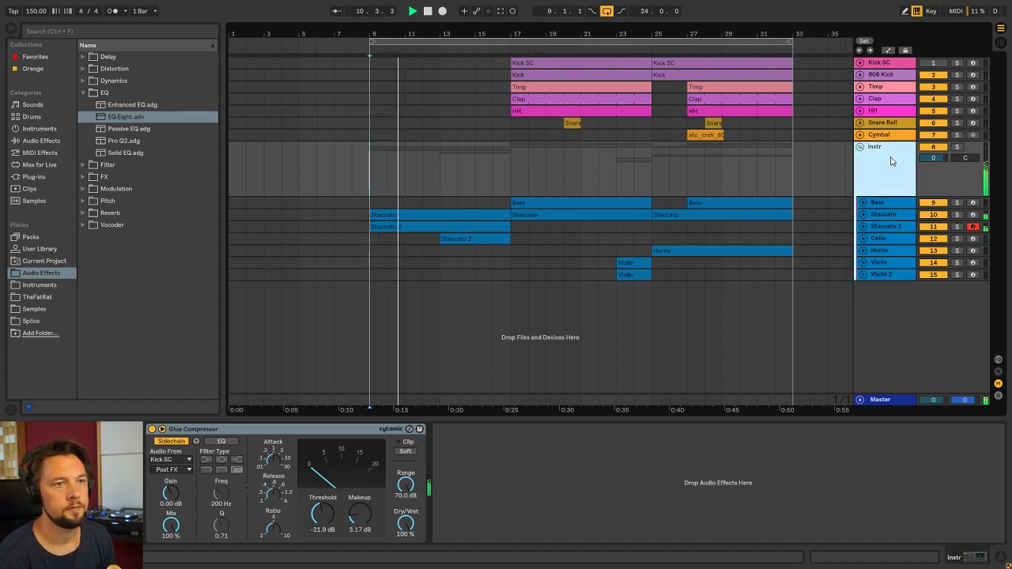
pyautogui.press('space')
pyautogui.click(887, 136)
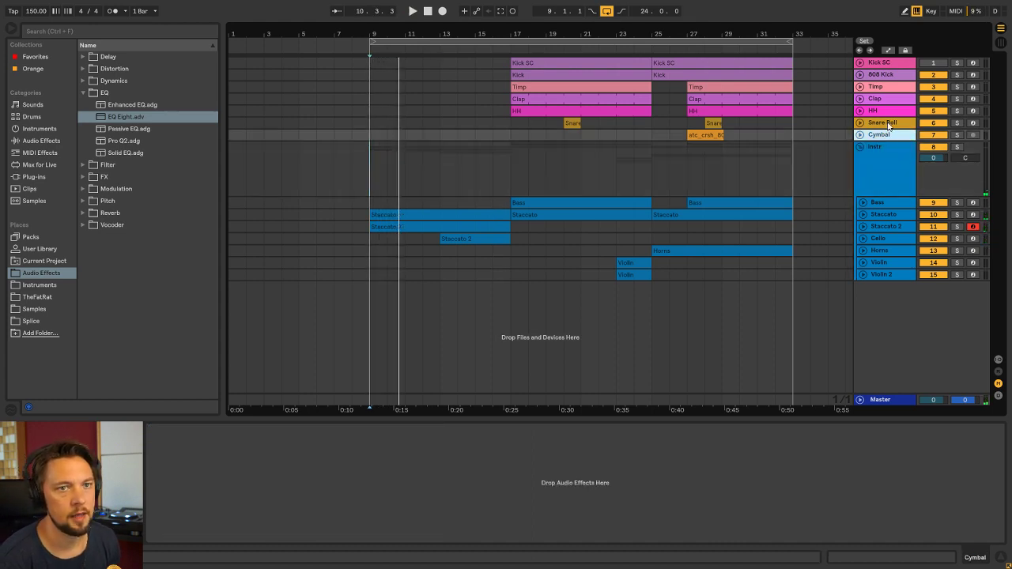
pyautogui.click(365, 168)
pyautogui.press('space')
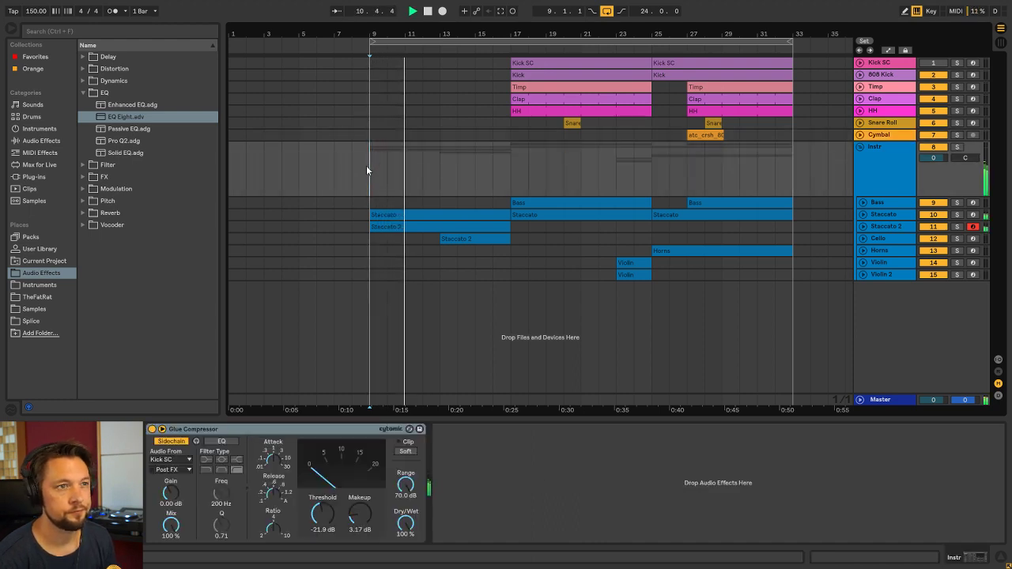
# Stop playback, insert a MIDI track below HH, and name it Snare
pyautogui.click(887, 136)
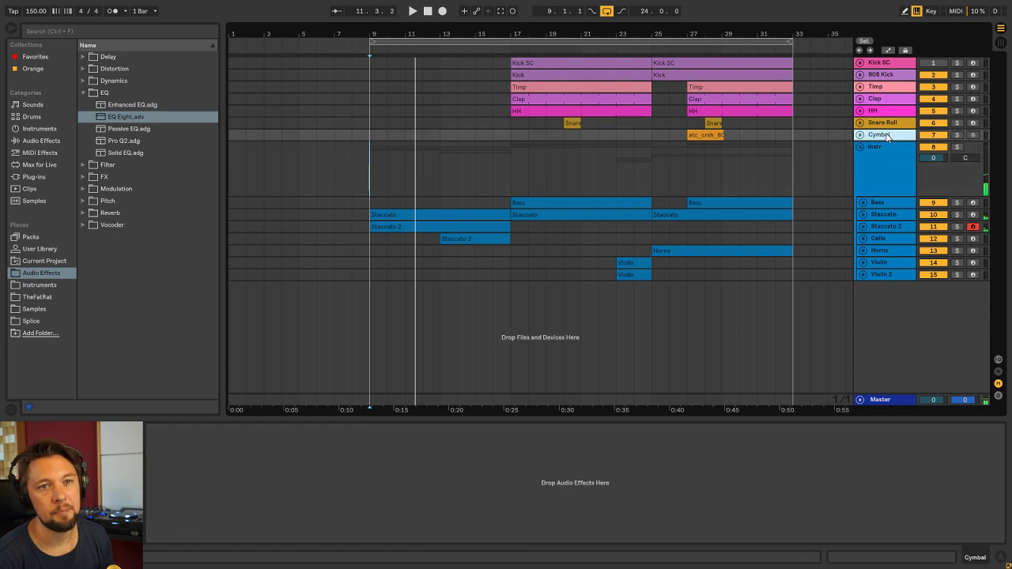
pyautogui.click(887, 124)
pyautogui.click(888, 113)
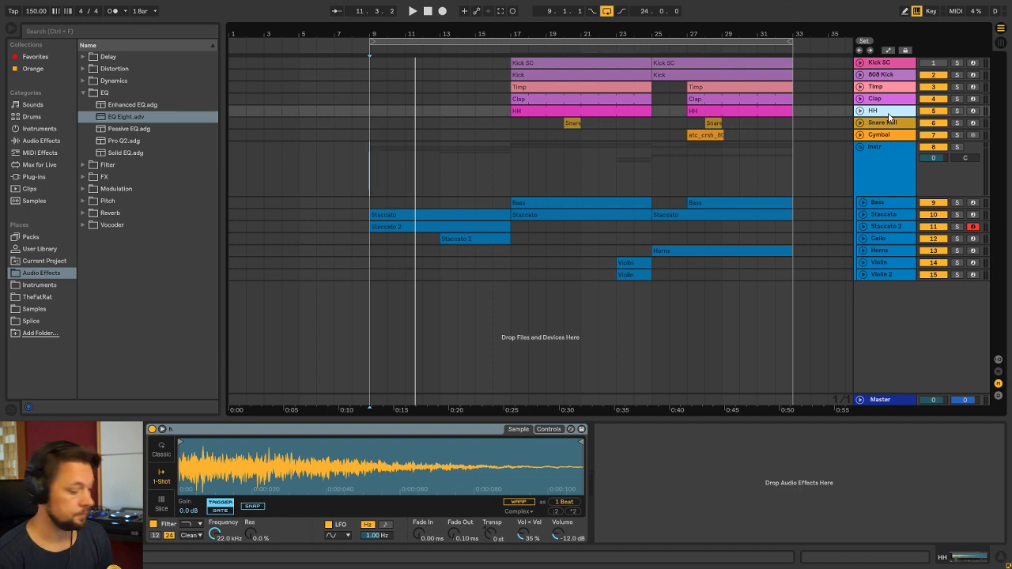
pyautogui.hotkey('ctrl', 'shift', 't')
pyautogui.click(371, 160)
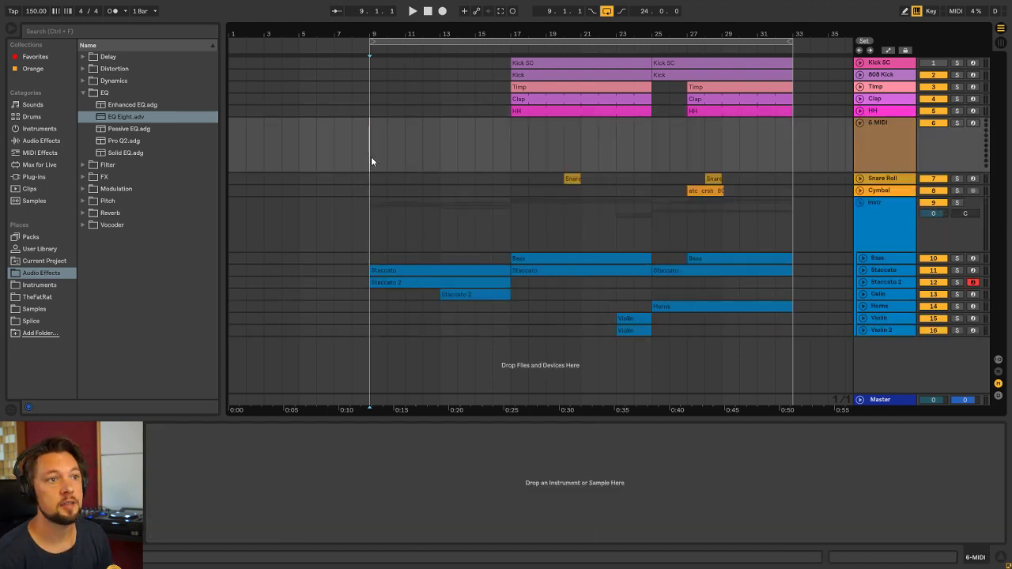
pyautogui.click(898, 138)
pyautogui.write('Snare')
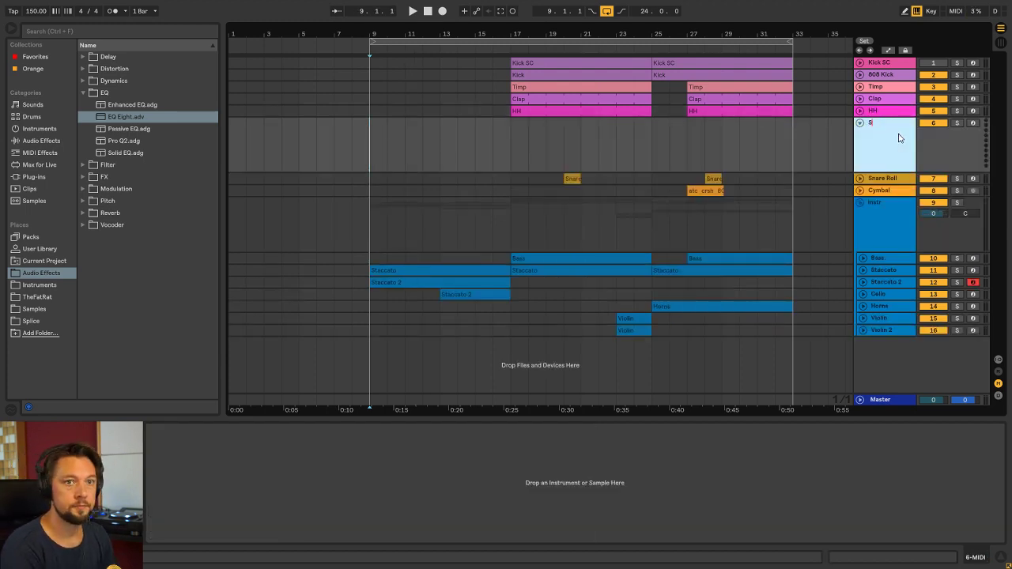
pyautogui.press('Return')
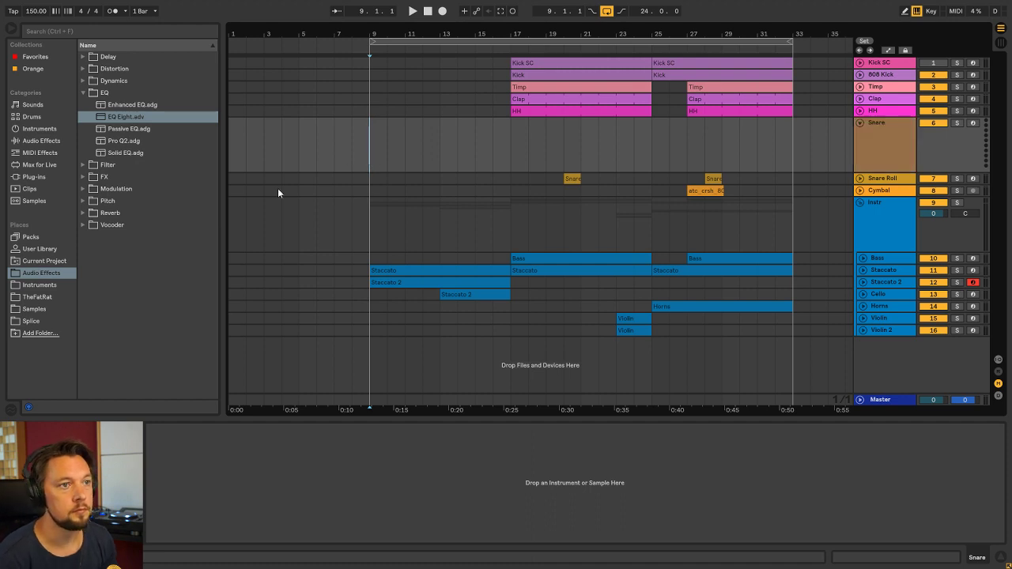
# Load Kontakt 5 onto the Snare track and ungroup its instrument rack
pyautogui.click(43, 284)
pyautogui.moveTo(146, 190); pyautogui.dragTo(207, 455)
pyautogui.click(156, 494)
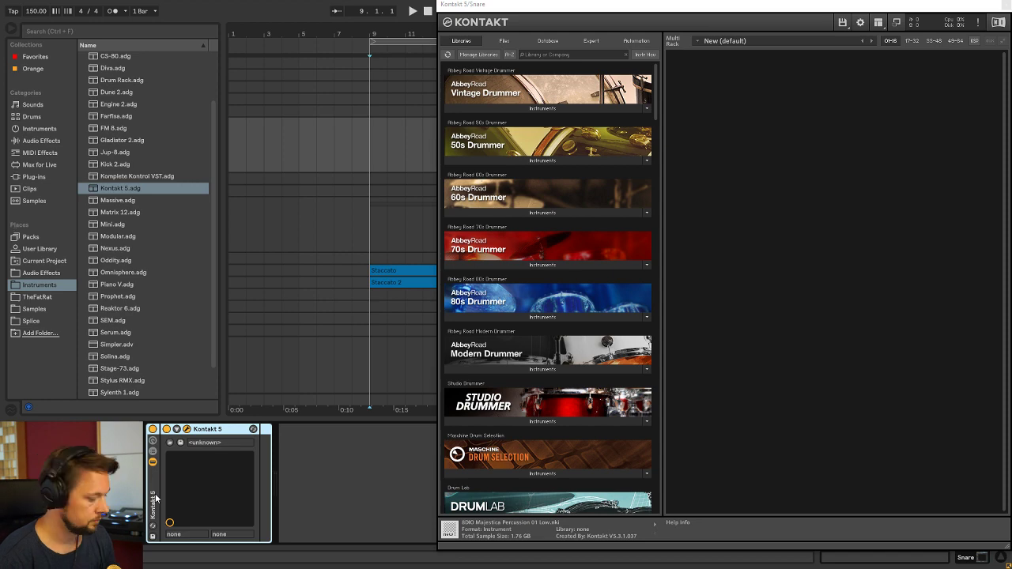
pyautogui.hotkey('ctrl', 'shift', 'g')
# Browse the EWQLSO Gold Ed library in Kontakt to its Orchestral Percussion folder
pyautogui.moveTo(654, 78); pyautogui.dragTo(653, 369)
pyautogui.click(549, 196)
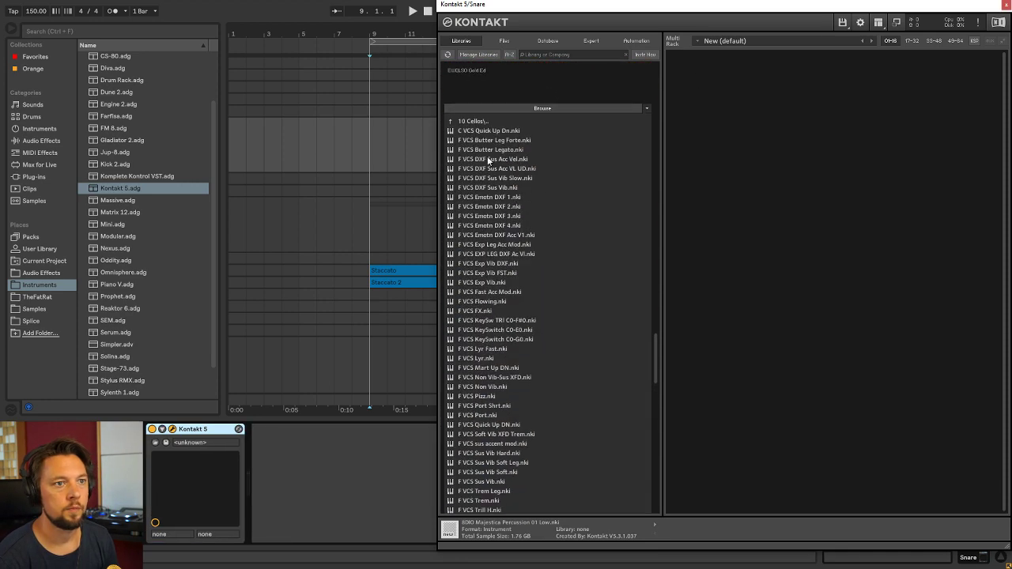
pyautogui.doubleClick(476, 123)
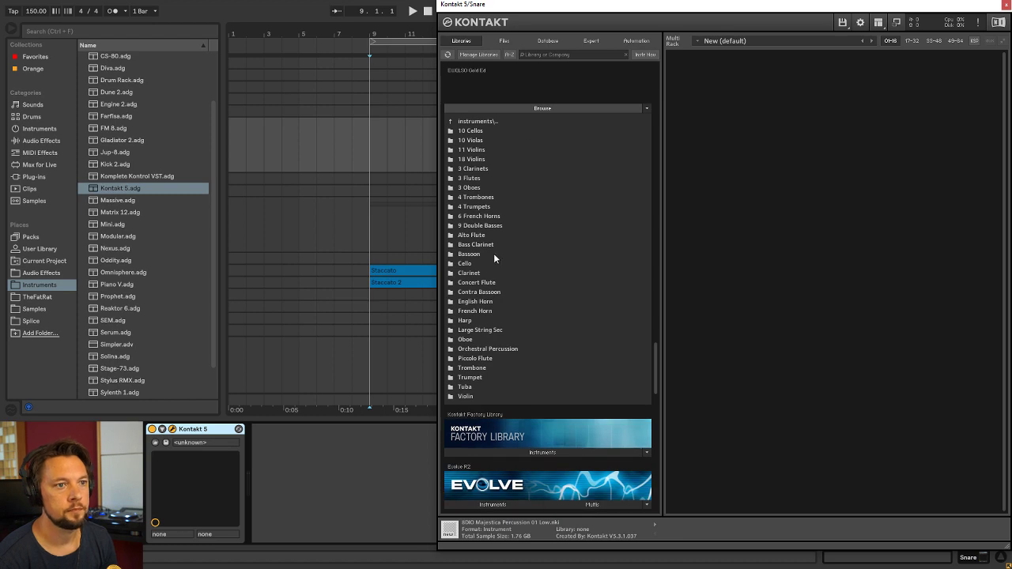
pyautogui.doubleClick(499, 349)
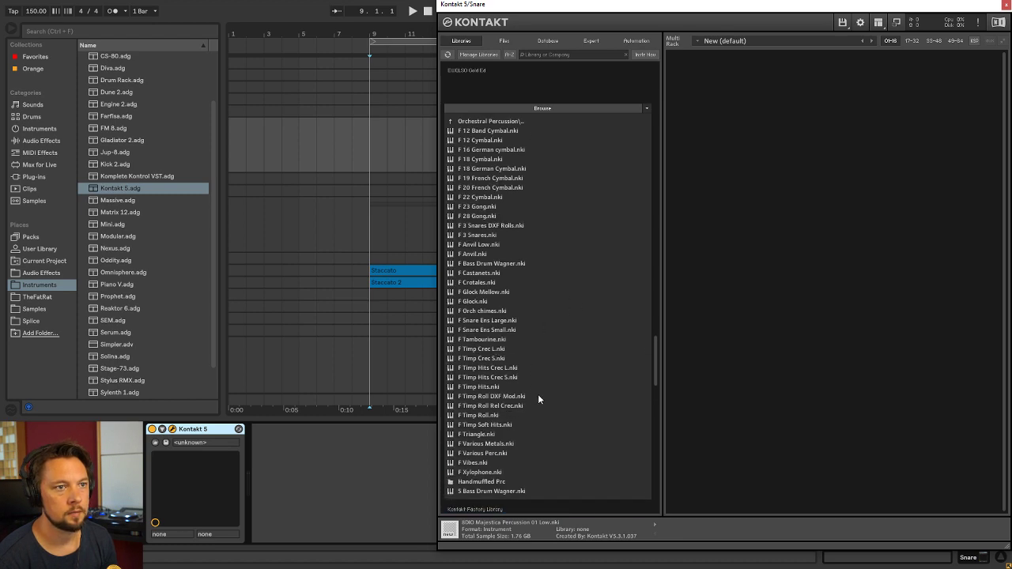
# Load F Snare Ens Small.nki into Kontakt and insert an empty MIDI clip spanning bars 9 to 17 on the Snare track
pyautogui.moveTo(508, 327); pyautogui.dragTo(787, 277)
pyautogui.click(1005, 6)
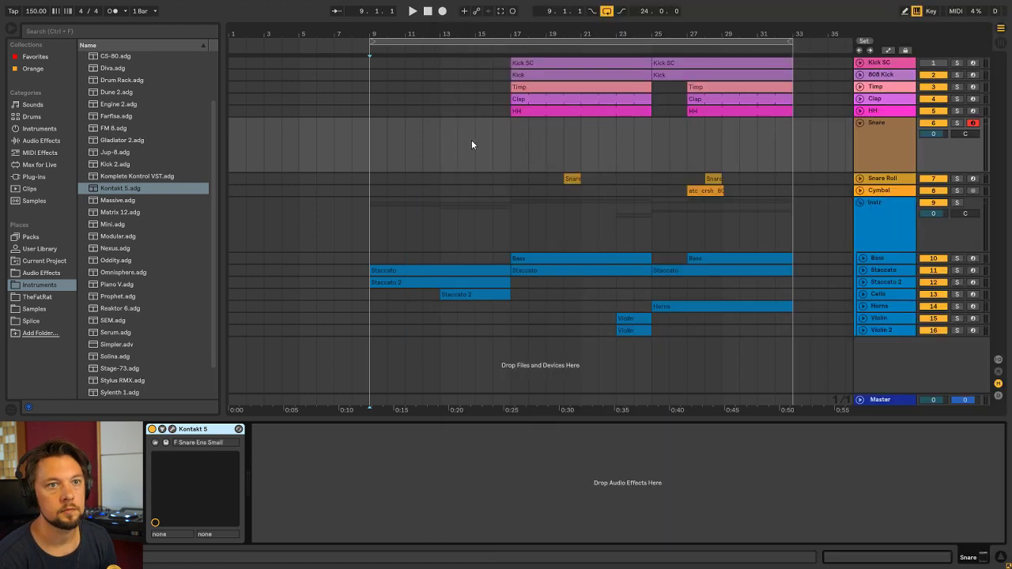
pyautogui.moveTo(372, 156); pyautogui.dragTo(511, 151)
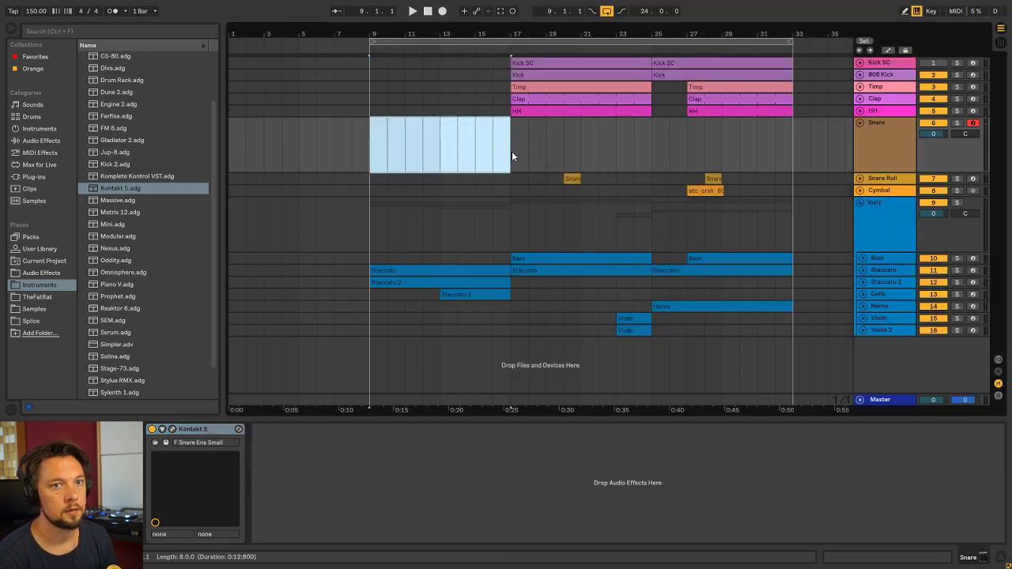
pyautogui.hotkey('ctrl', 'shift', 'm')
# Name the new clip and its track Snare Roll
pyautogui.hotkey('ctrl', 'r')
pyautogui.write('Snar')
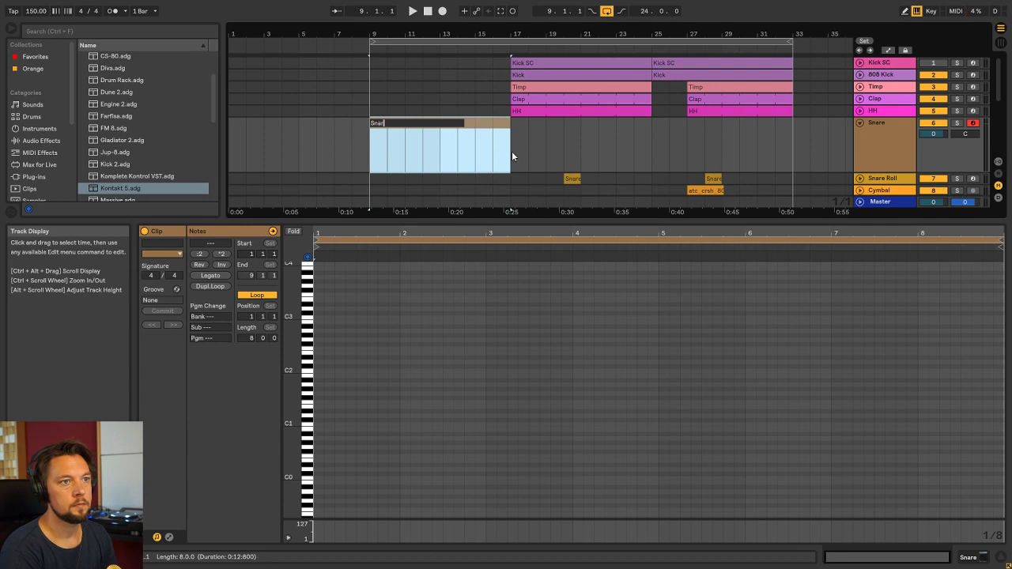
pyautogui.write('e Roll')
pyautogui.press('Return')
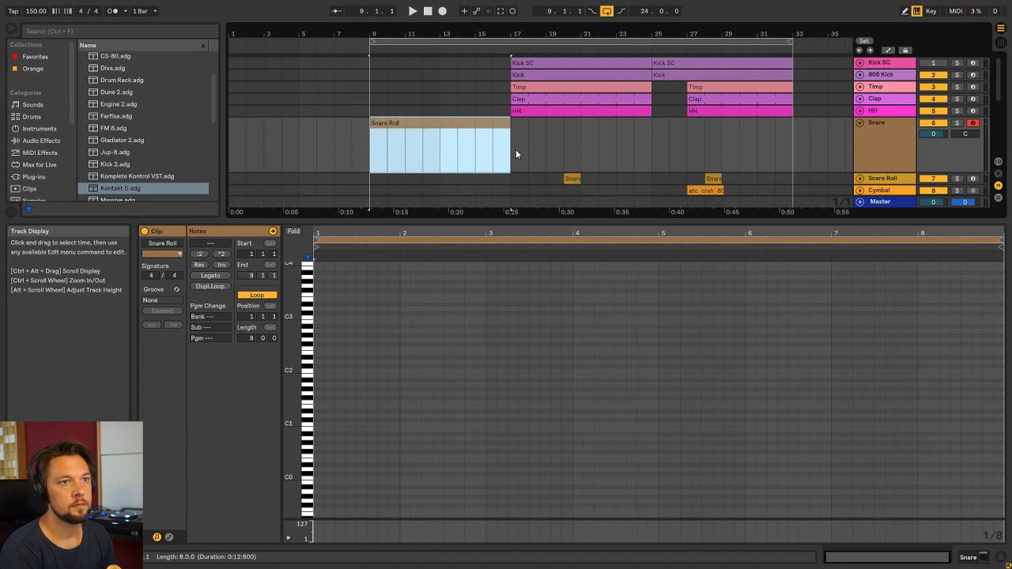
pyautogui.click(875, 125)
pyautogui.hotkey('ctrl', 'r')
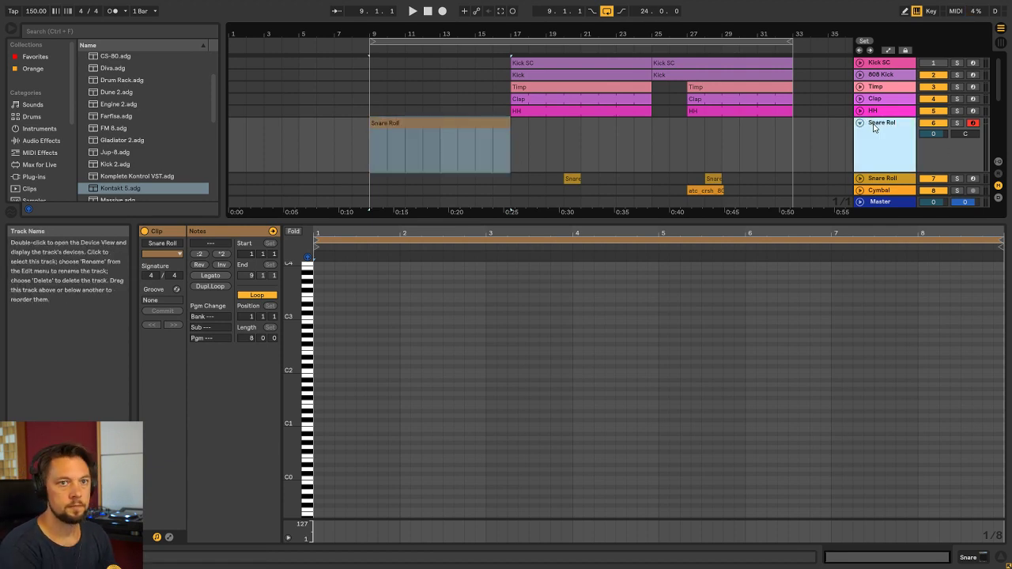
# Set the clip's grid to 1/16 and place a C2 note at the very start of the clip
pyautogui.moveTo(294, 366); pyautogui.dragTo(310, 392)
pyautogui.moveTo(314, 356); pyautogui.dragTo(342, 355)
pyautogui.rightClick(350, 348)
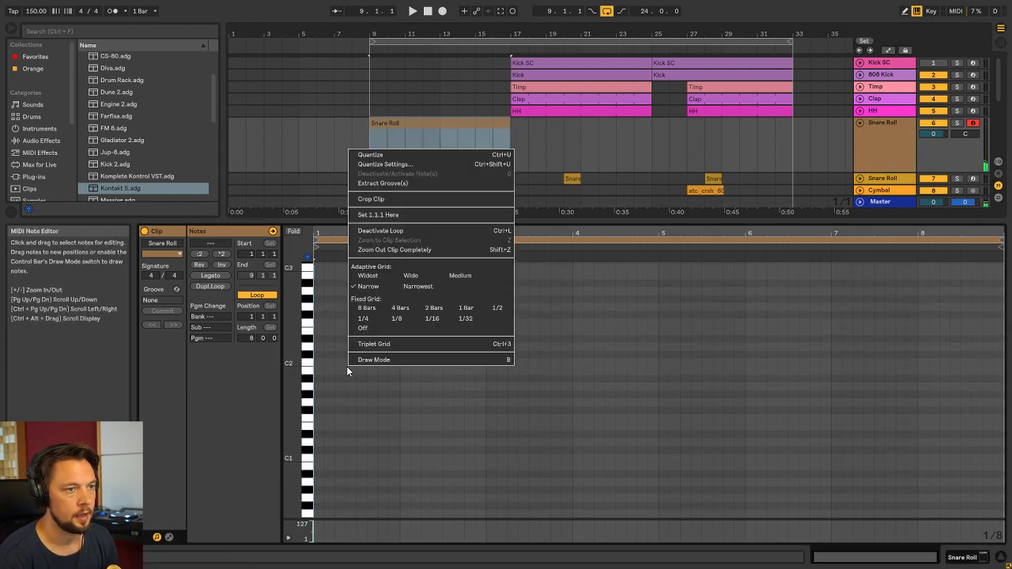
pyautogui.click(433, 302)
pyautogui.moveTo(327, 235); pyautogui.dragTo(332, 344)
pyautogui.press('space')
pyautogui.press('space')
pyautogui.doubleClick(320, 363)
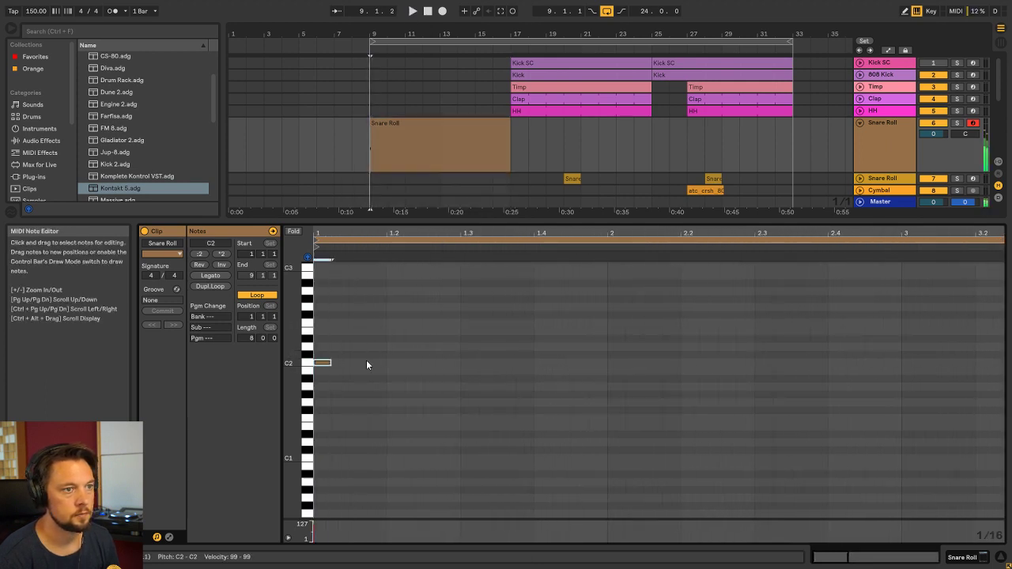
# Add a D2 note and a C2 note on the third and fourth sixteenths of the first beat
pyautogui.doubleClick(366, 369)
pyautogui.moveTo(376, 365); pyautogui.dragTo(380, 364)
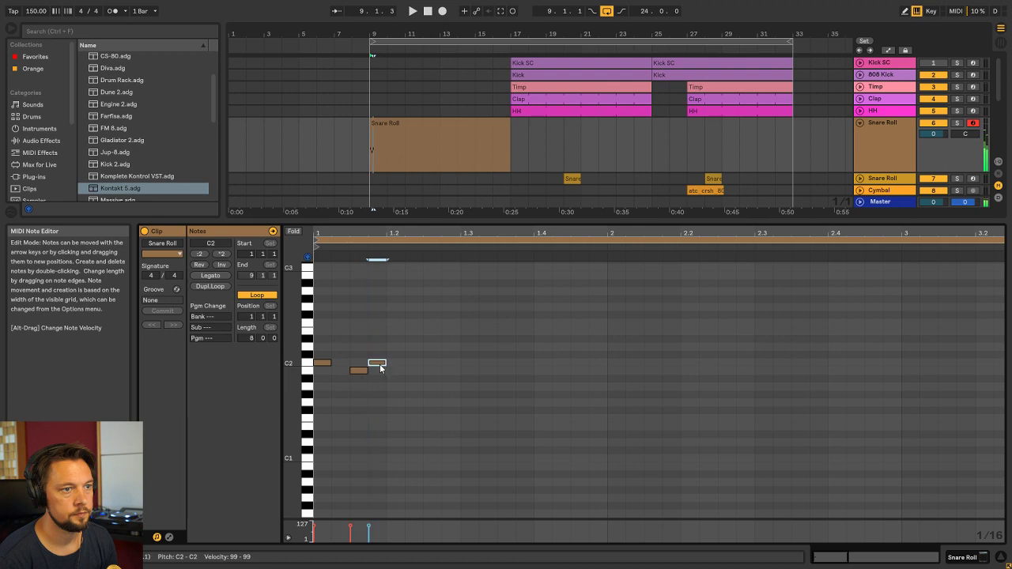
pyautogui.press('space')
pyautogui.press('space')
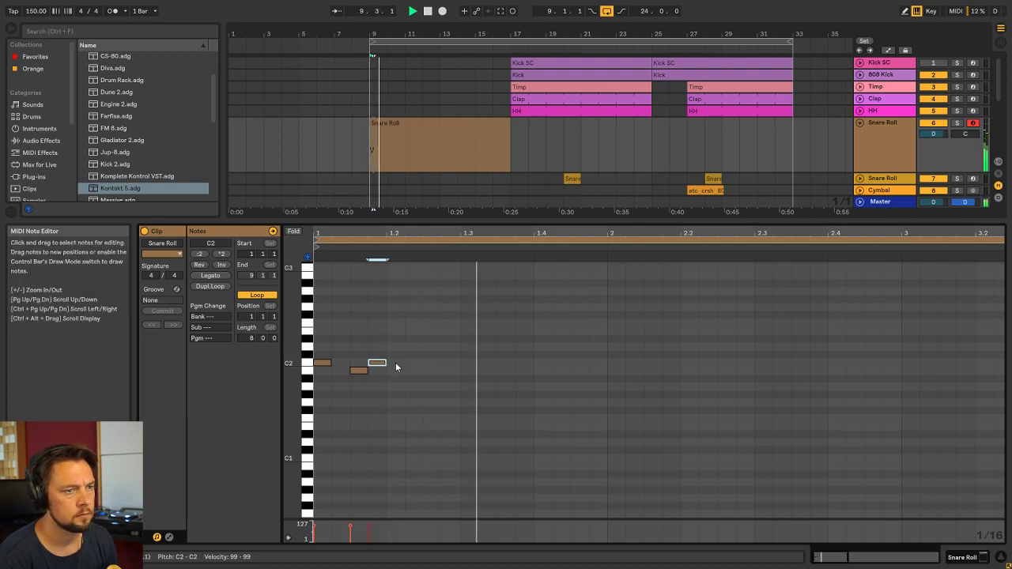
pyautogui.press('space')
pyautogui.click(361, 370)
pyautogui.press('Up')
pyautogui.press('Up')
pyautogui.press('Up')
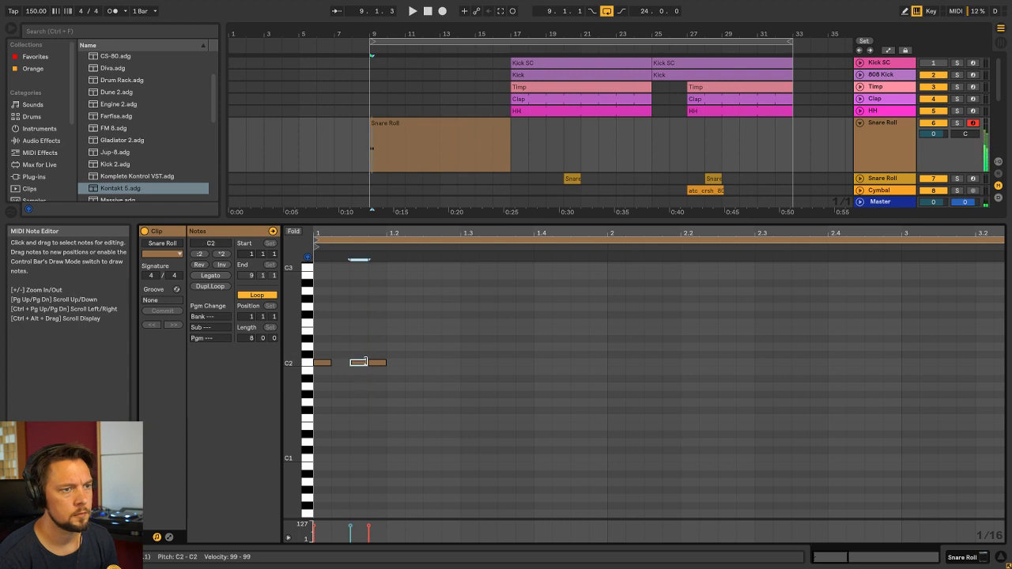
# Complete the pattern with a D2 note at 1.2 and a C2 note at 1.2.3, and duplicate the whole pattern
pyautogui.press('space')
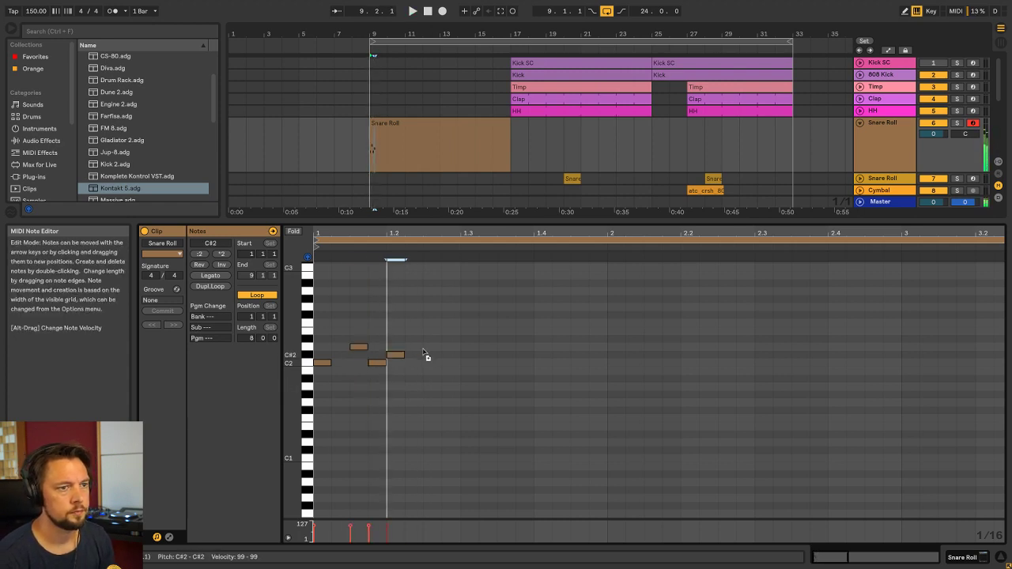
pyautogui.doubleClick(432, 347)
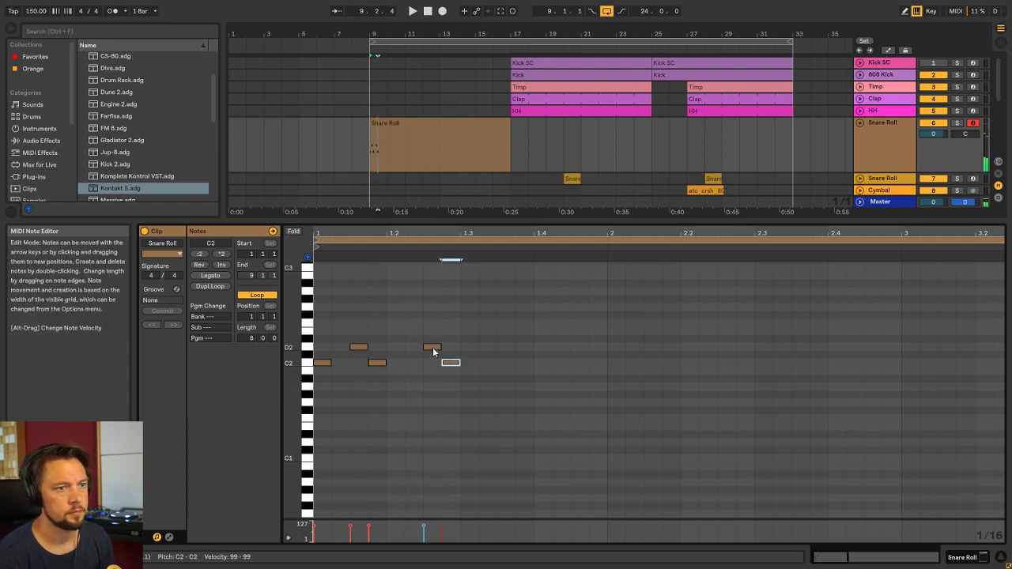
pyautogui.moveTo(432, 347)
pyautogui.mouseDown()
pyautogui.moveTo(396, 348)
pyautogui.moveTo(427, 365)
pyautogui.mouseUp()
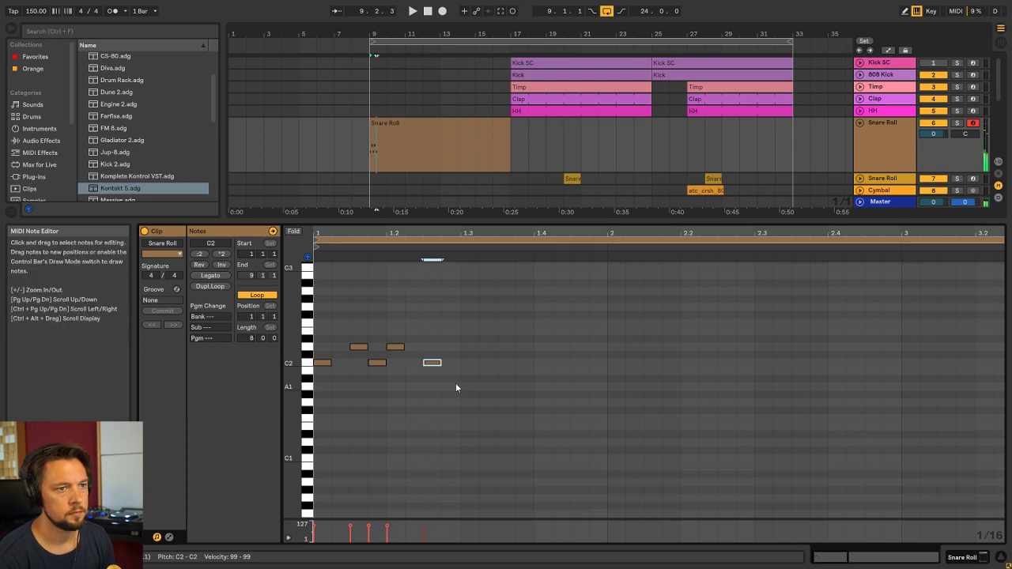
pyautogui.hotkey('ctrl', 'a')
pyautogui.hotkey('ctrl', 'd')
# Lower the new Snare Roll track's volume to -15 dB in the mixer
pyautogui.press('Tab')
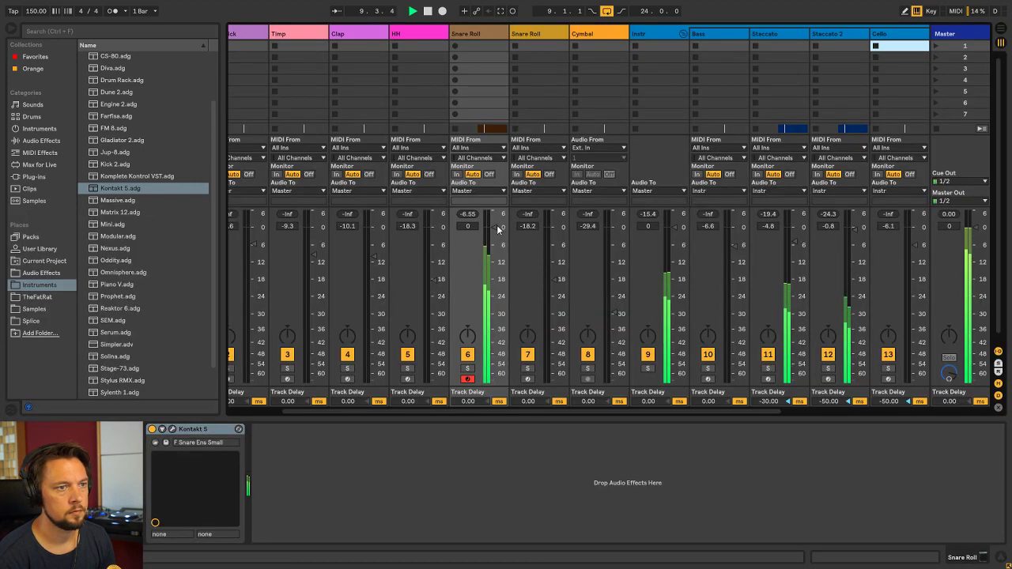
pyautogui.moveTo(498, 229); pyautogui.dragTo(495, 282)
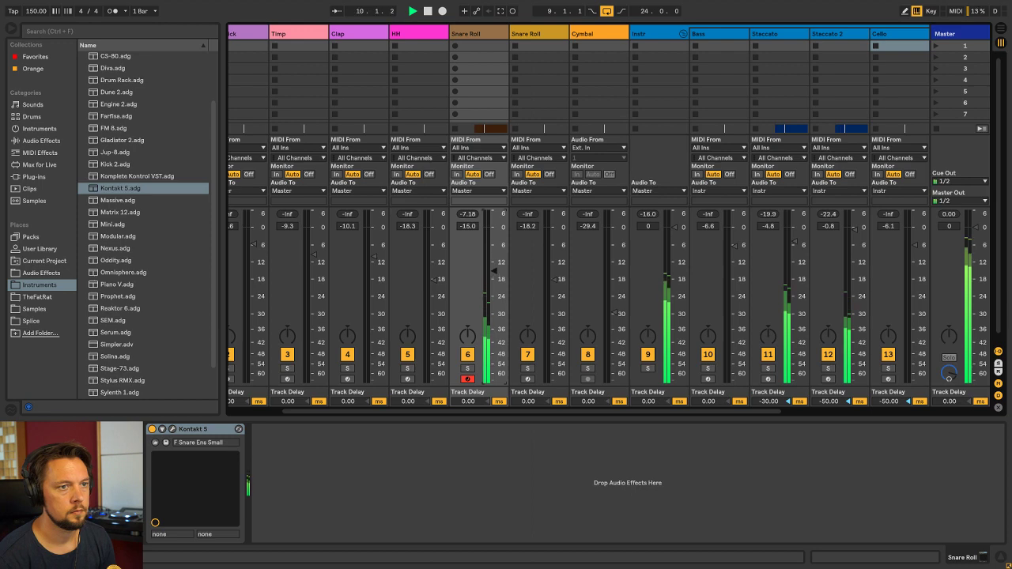
pyautogui.press('Tab')
# Duplicate all notes of the snare clip and shift the copy one beat earlier to start at bar 2
pyautogui.doubleClick(414, 170)
pyautogui.click(598, 395)
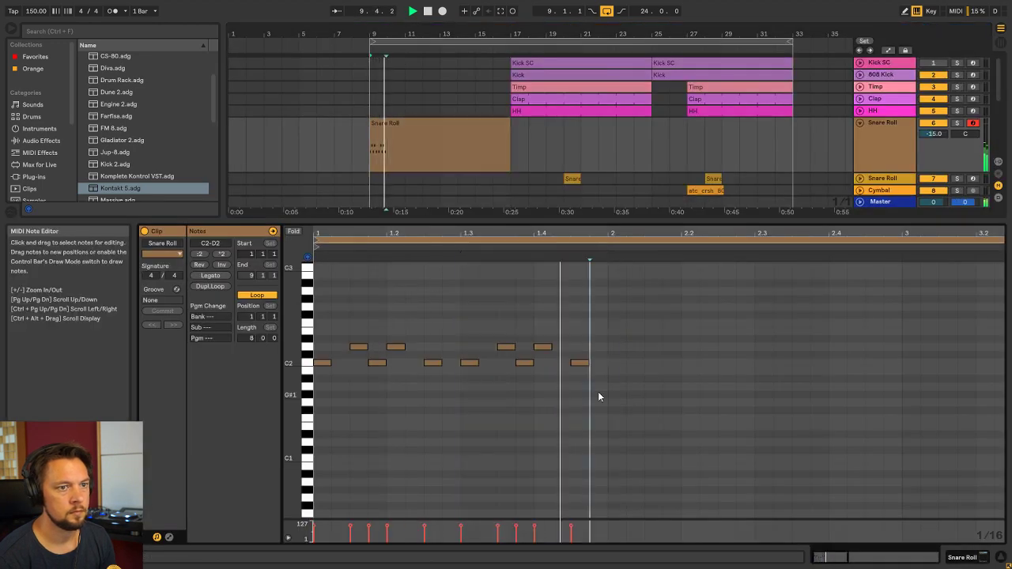
pyautogui.hotkey('ctrl', 'a')
pyautogui.hotkey('ctrl', 'd')
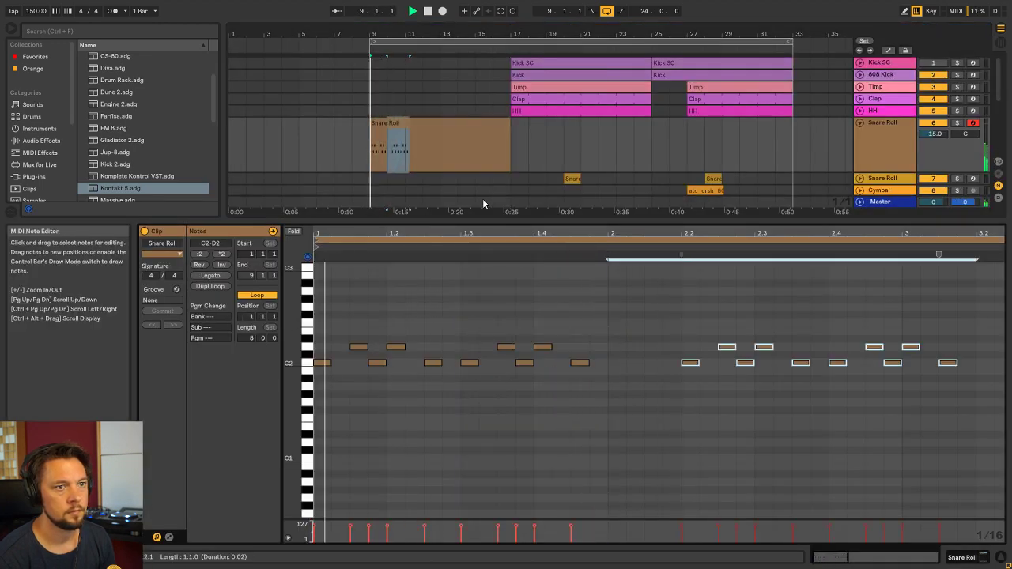
pyautogui.press('Left')
pyautogui.press('Left')
pyautogui.press('Left')
pyautogui.press('Left')
pyautogui.click(792, 298)
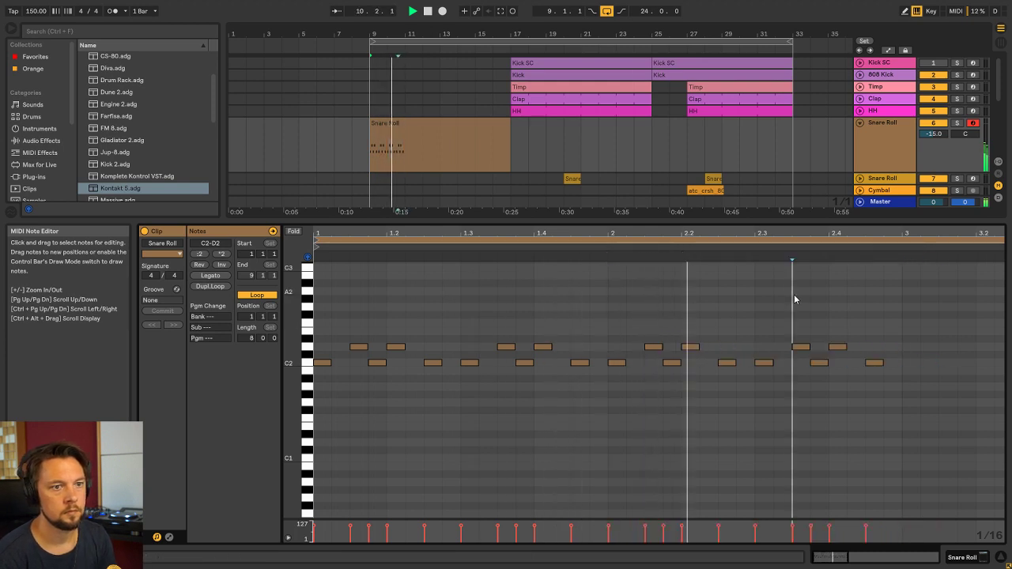
pyautogui.moveTo(747, 233); pyautogui.dragTo(747, 175)
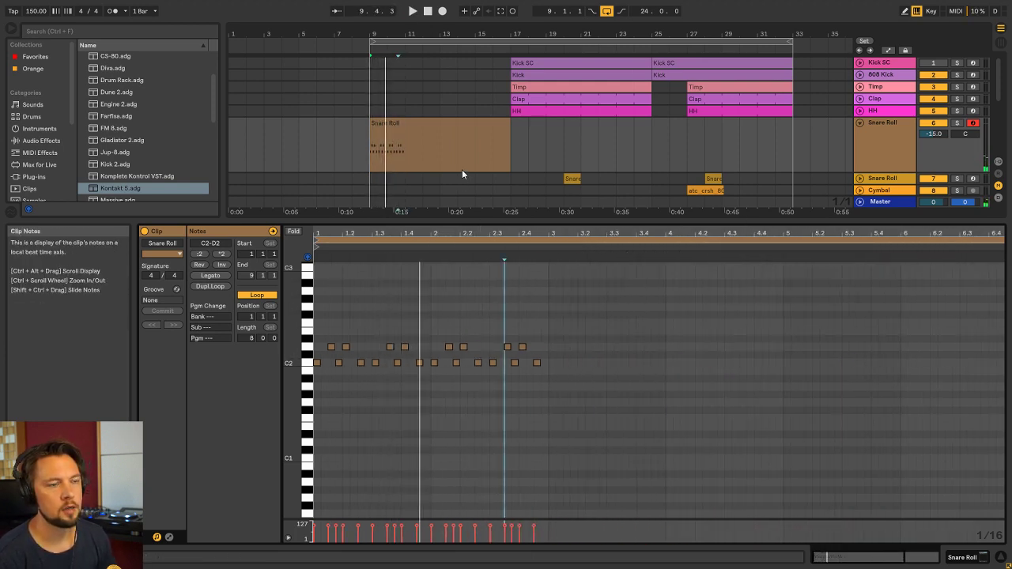
# Listen to the two-bar snare pattern in the arrangement
pyautogui.click(400, 150)
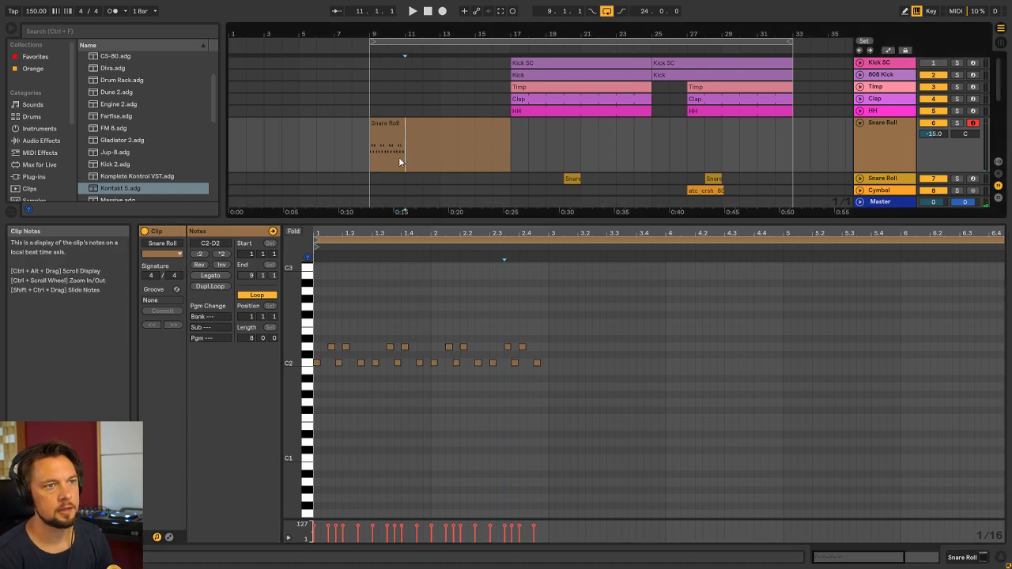
pyautogui.click(934, 123)
pyautogui.press('space')
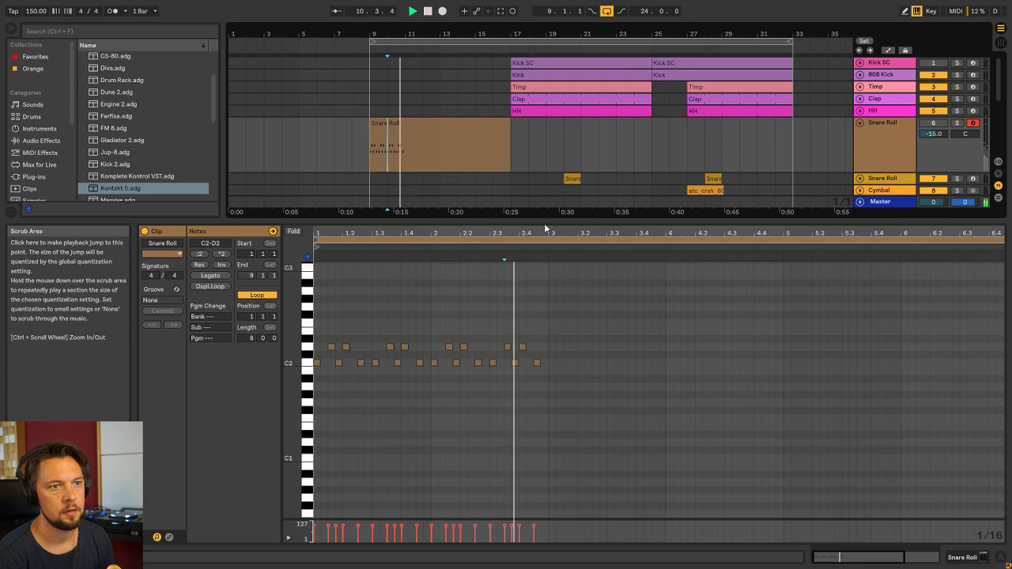
pyautogui.click(378, 241)
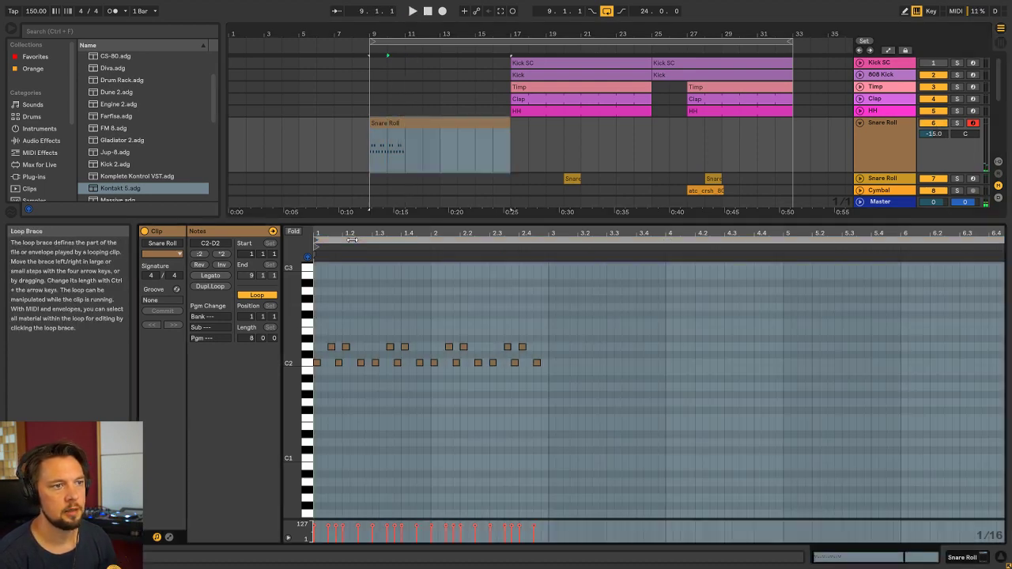
pyautogui.press('space')
# Duplicate the two-bar snare pattern twice, filling bars 1 to 6 of the clip
pyautogui.hotkey('shift', 'Tab')
pyautogui.click(421, 121)
pyautogui.hotkey('shift', 'Tab')
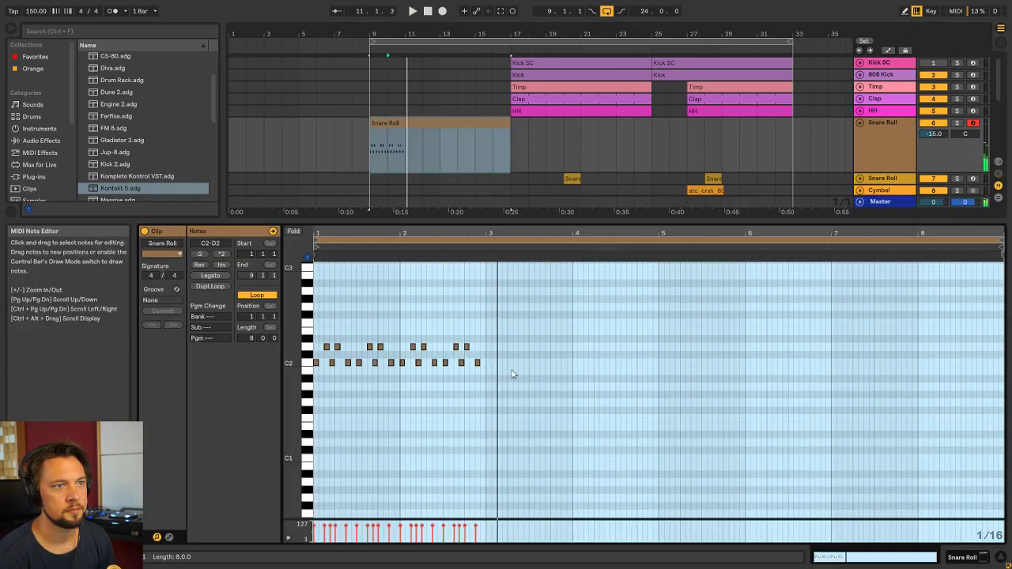
pyautogui.click(482, 379)
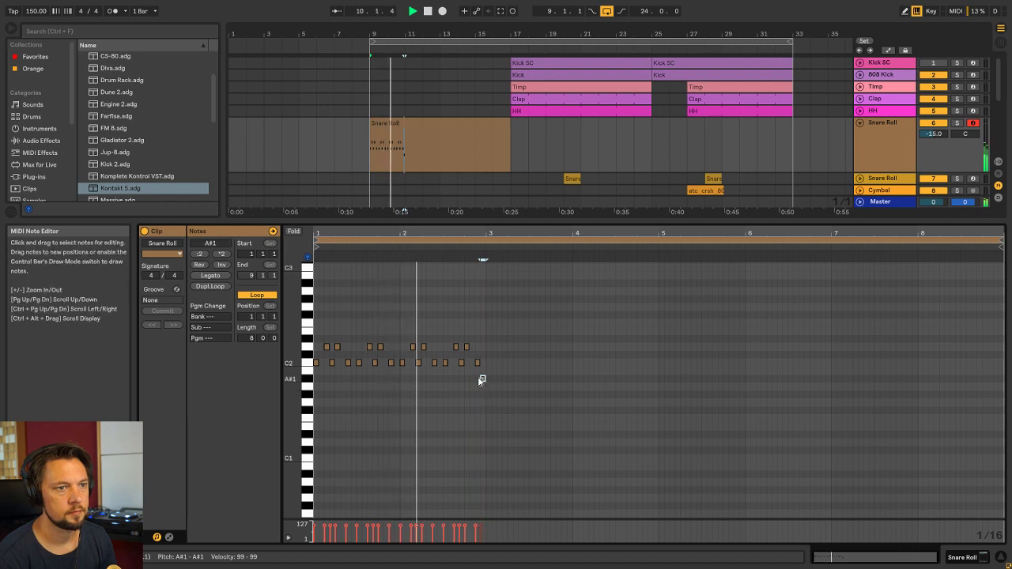
pyautogui.moveTo(486, 375); pyautogui.dragTo(305, 324)
pyautogui.hotkey('ctrl', 'd')
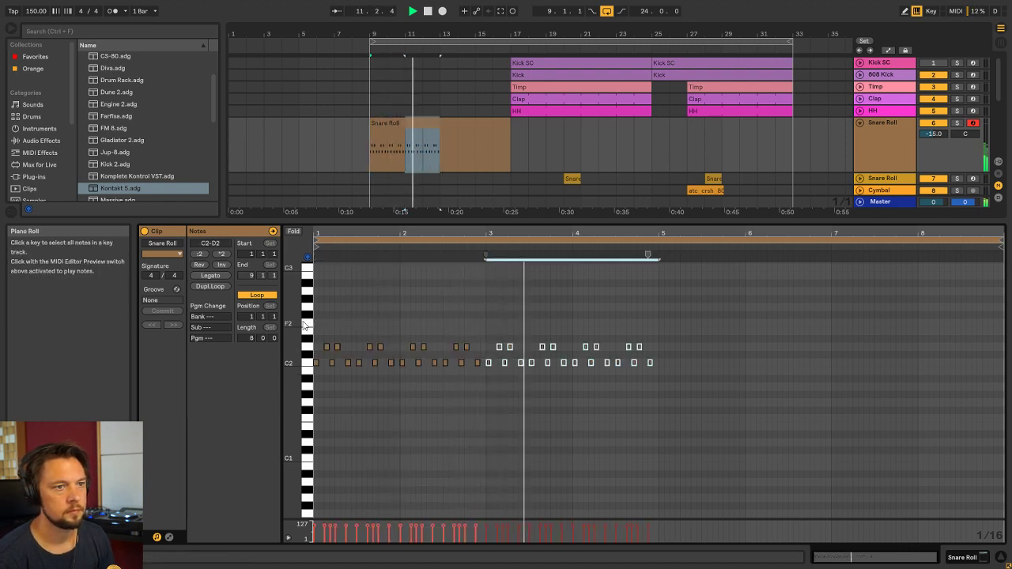
pyautogui.hotkey('ctrl', 'd')
pyautogui.click(756, 278)
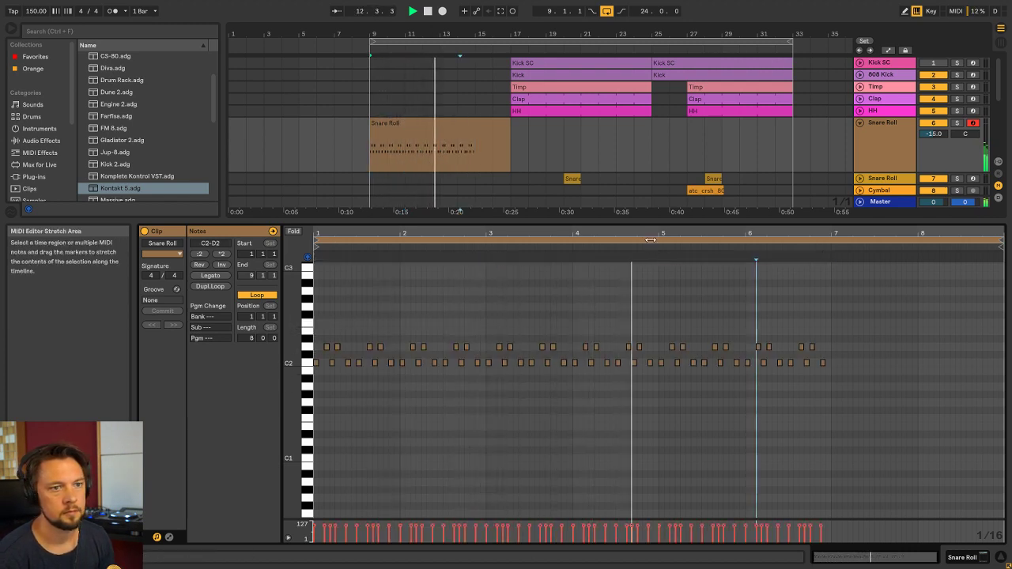
# Raise the last snare note of the clip's bar 4 to G2 and audition the accent in playback
pyautogui.press('space')
pyautogui.moveTo(649, 234); pyautogui.dragTo(649, 293)
pyautogui.moveTo(656, 363); pyautogui.dragTo(656, 347)
pyautogui.press('Up')
pyautogui.press('Up')
pyautogui.press('Up')
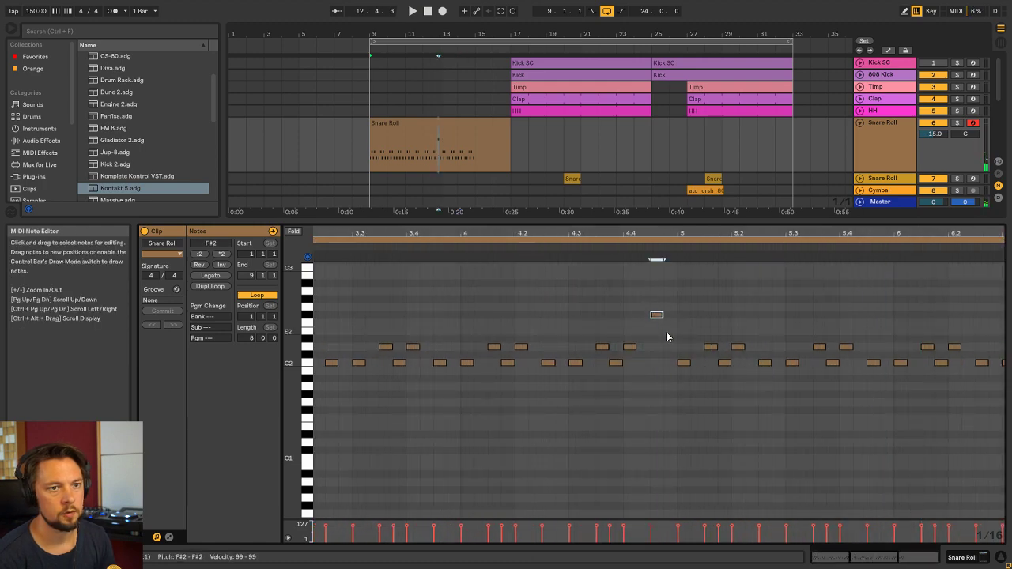
pyautogui.press('Up')
pyautogui.click(623, 250)
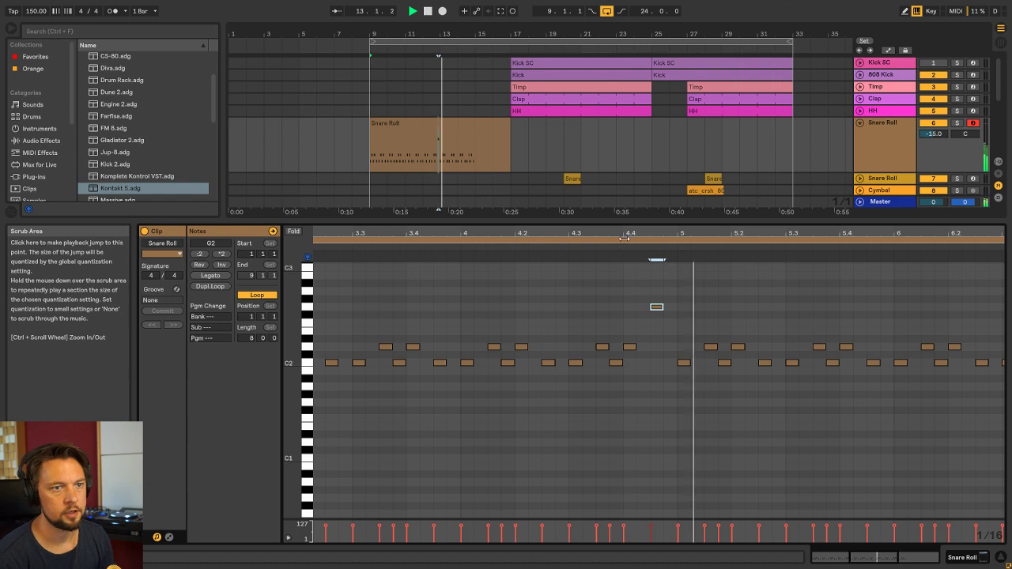
pyautogui.press('space')
pyautogui.press('space')
pyautogui.moveTo(625, 234); pyautogui.dragTo(642, 217)
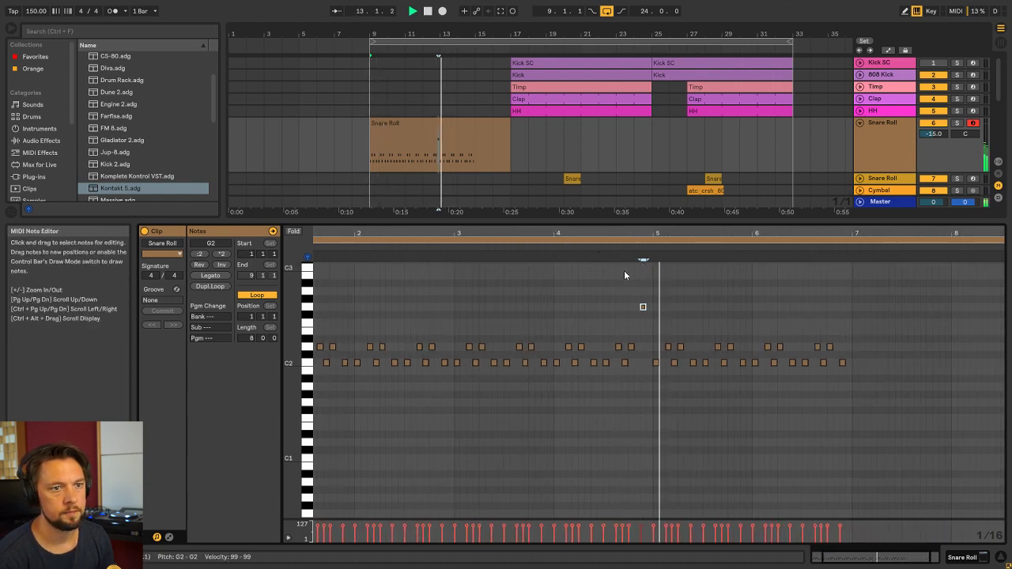
# Duplicate the notes of bars 5 and 6 into bars 7 and 8 of the snare clip
pyautogui.click(834, 337)
pyautogui.moveTo(852, 377); pyautogui.dragTo(656, 313)
pyautogui.hotkey('ctrl', 'd')
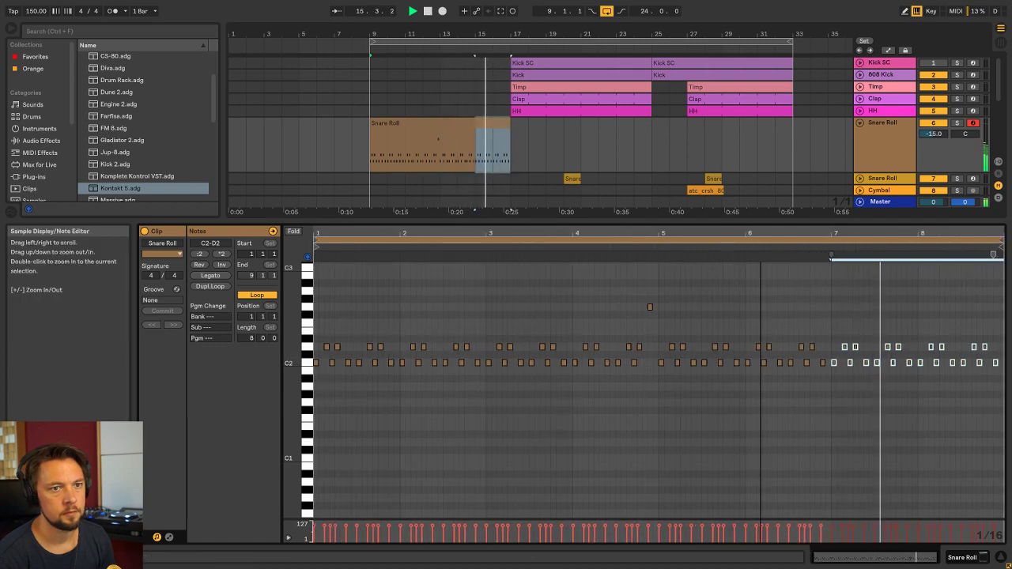
# Listen to the complete eight-bar snare clip in the mix from bar 9
pyautogui.hotkey('shift', 'Tab')
pyautogui.doubleClick(476, 127)
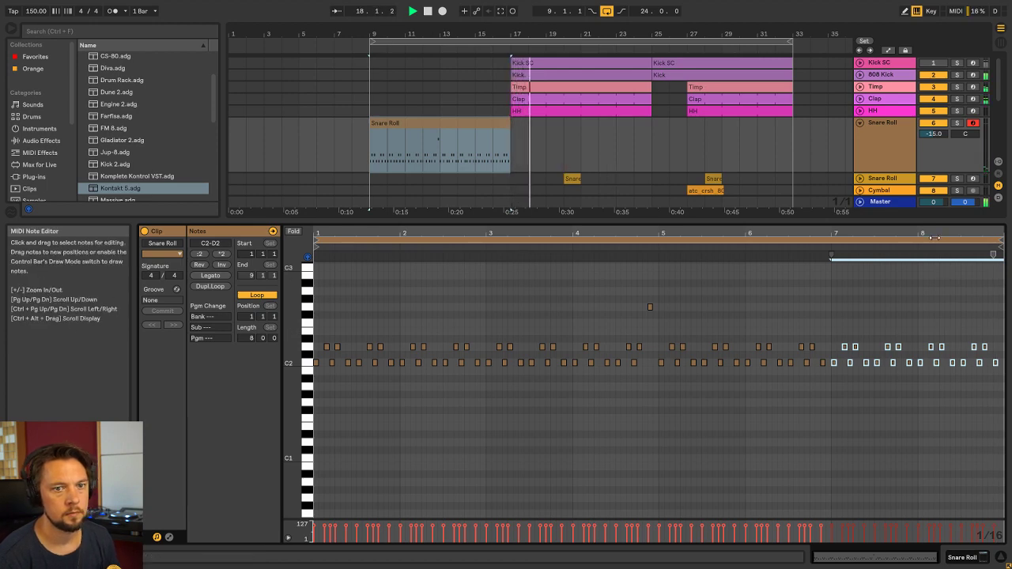
pyautogui.hotkey('shift', 'Tab')
pyautogui.press('space')
pyautogui.press('space')
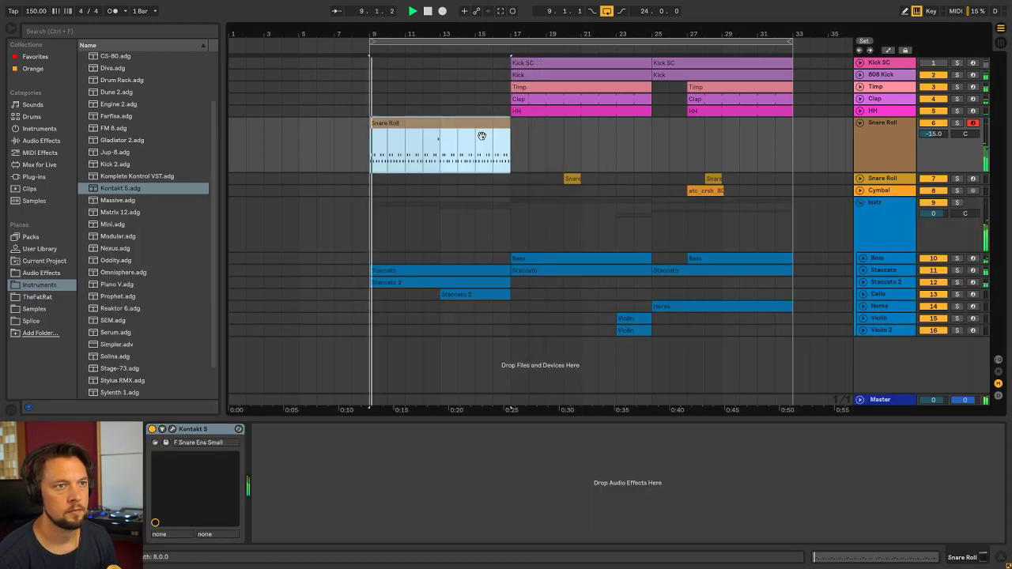
# Raise the last snare note of the clip's bar 2 to G2
pyautogui.doubleClick(468, 125)
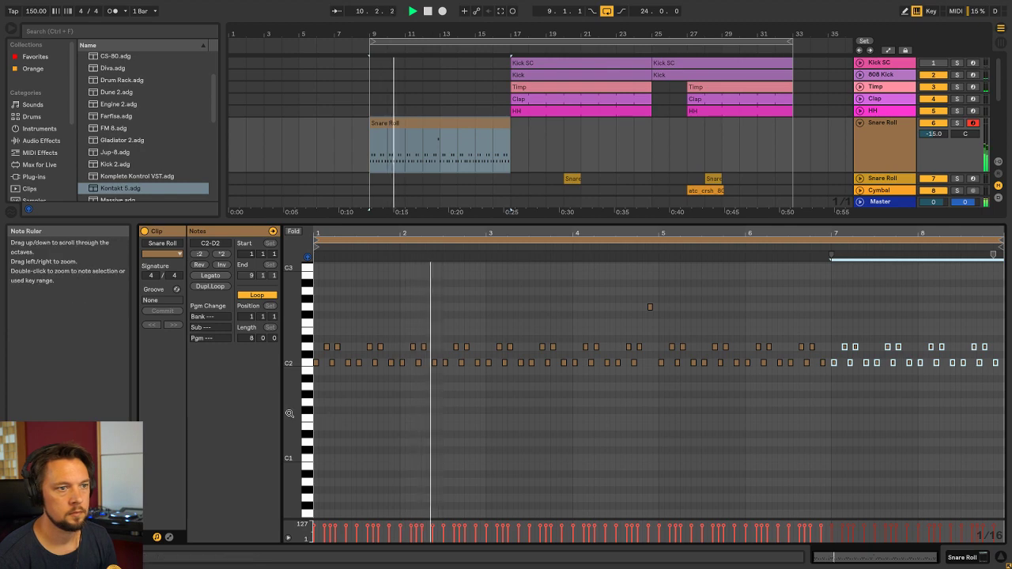
pyautogui.moveTo(294, 411); pyautogui.dragTo(269, 410)
pyautogui.moveTo(413, 233); pyautogui.dragTo(414, 289)
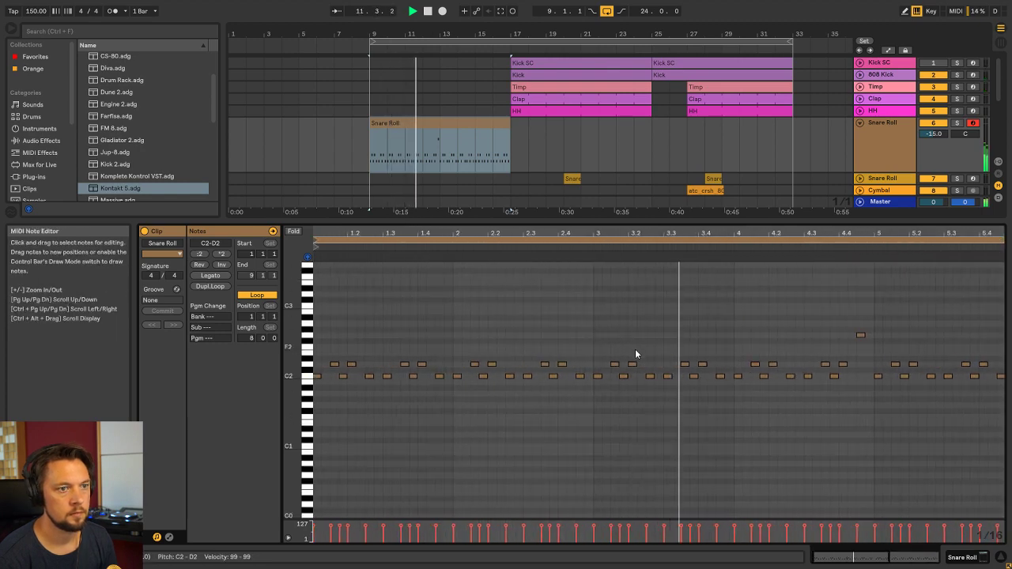
pyautogui.press('space')
pyautogui.moveTo(579, 377); pyautogui.dragTo(578, 350)
pyautogui.doubleClick(579, 335)
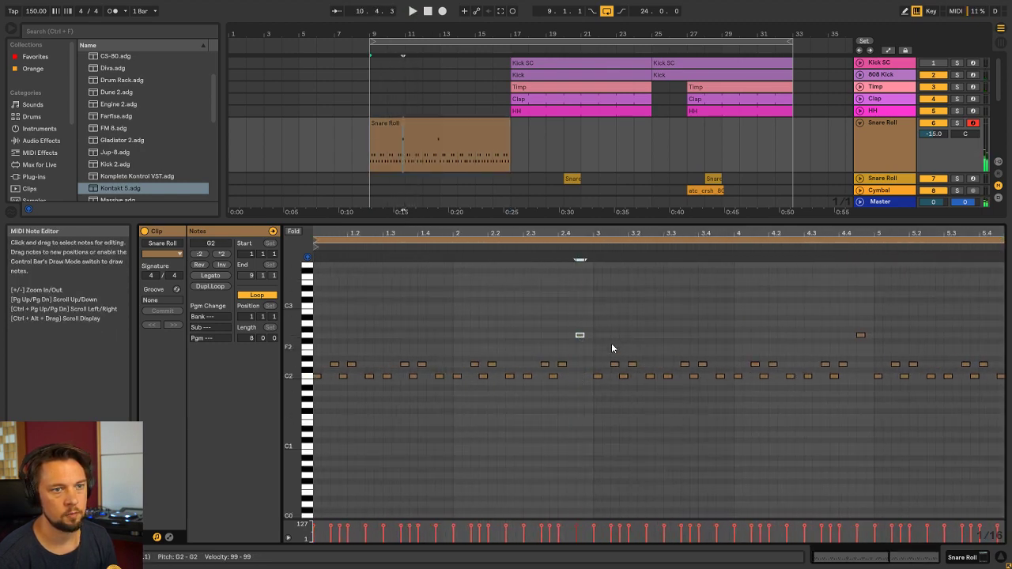
# Listen to the complete Snare Roll clip, checking the accents in bars 2 and 4 and the last bars
pyautogui.press('space')
pyautogui.scroll(-3, 549, 341)
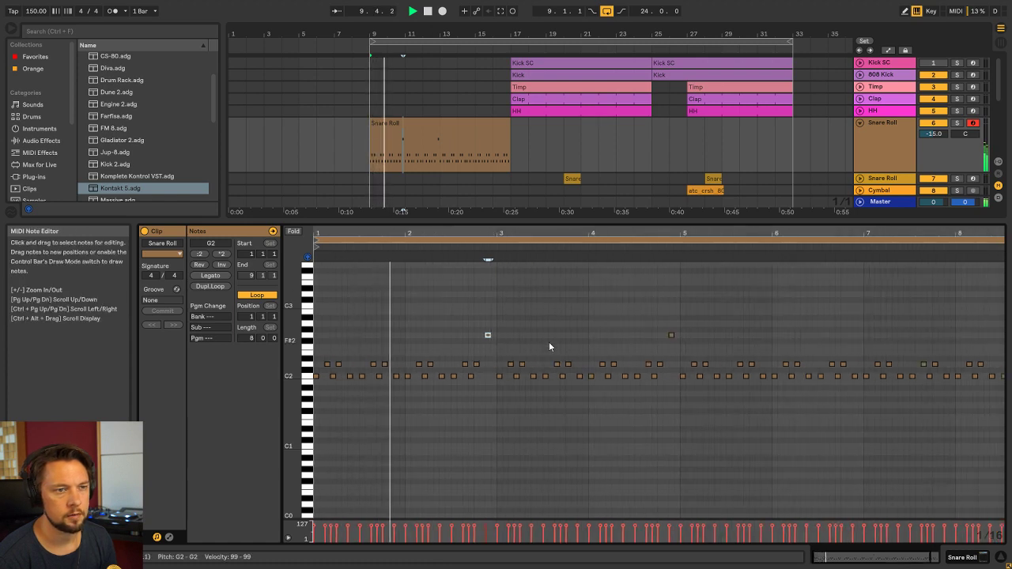
pyautogui.click(510, 330)
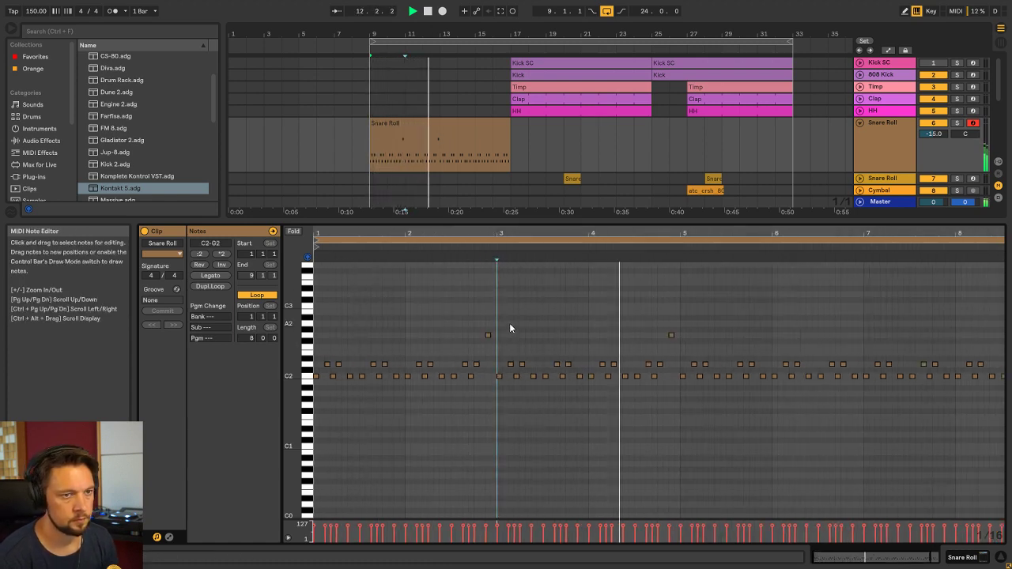
pyautogui.click(681, 305)
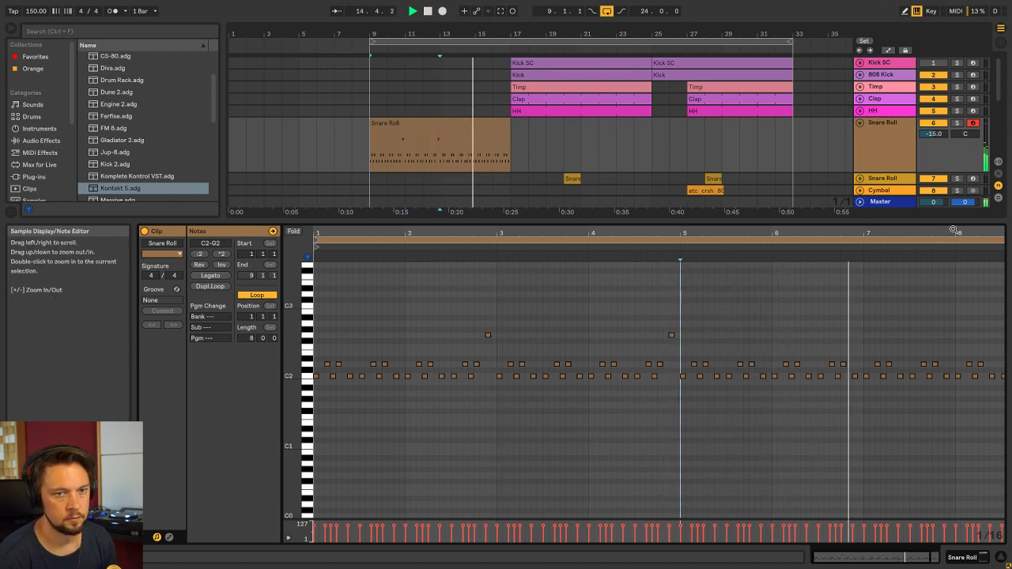
pyautogui.moveTo(955, 231); pyautogui.dragTo(864, 268)
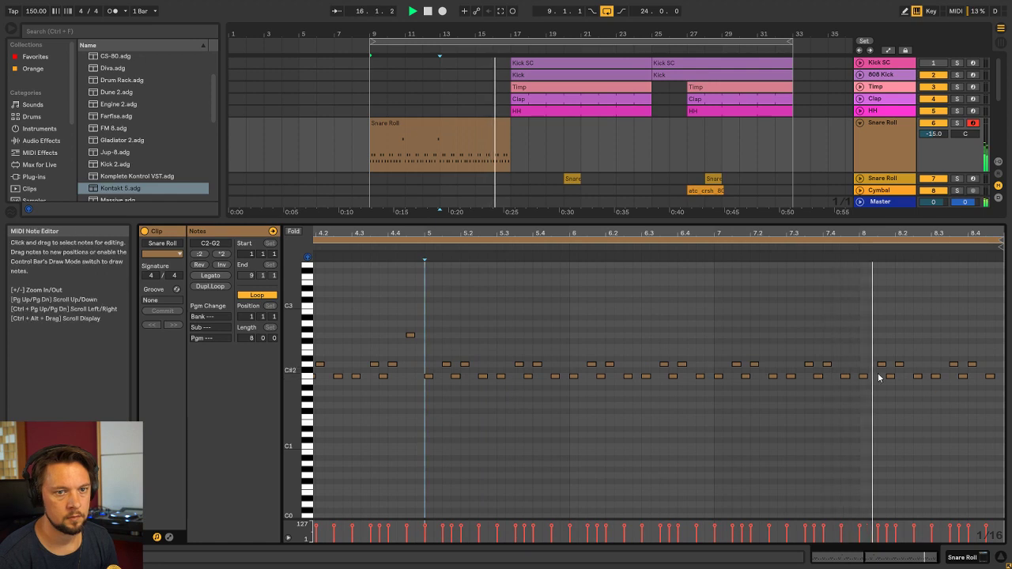
pyautogui.press('space')
# Replace the notes after the first hit of the clip's bar 8 with a continuous C2 and D2 alternation up to the clip's end
pyautogui.moveTo(877, 377); pyautogui.dragTo(1001, 350)
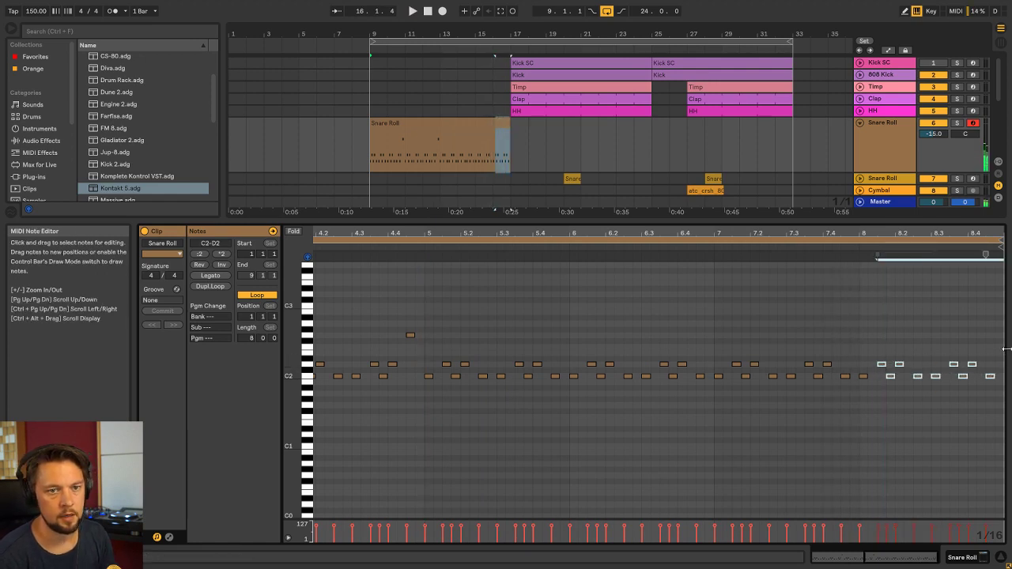
pyautogui.press('Delete')
pyautogui.doubleClick(869, 365)
pyautogui.moveTo(874, 382); pyautogui.dragTo(865, 357)
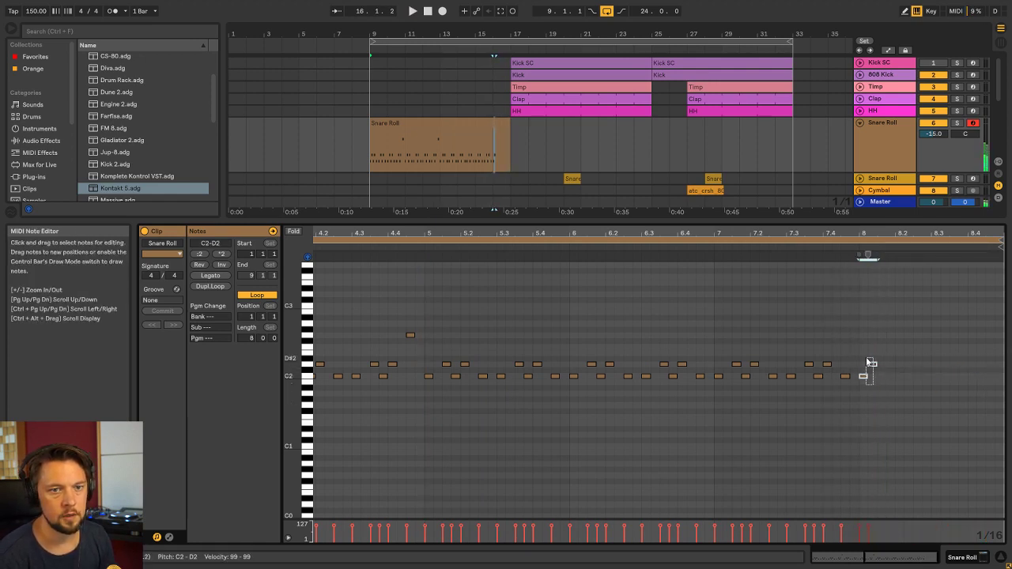
pyautogui.hotkey('ctrl', 'd')
pyautogui.hotkey('ctrl', 'd')
pyautogui.hotkey('ctrl', 'd')
pyautogui.hotkey('ctrl', 'd')
pyautogui.hotkey('ctrl', 'd')
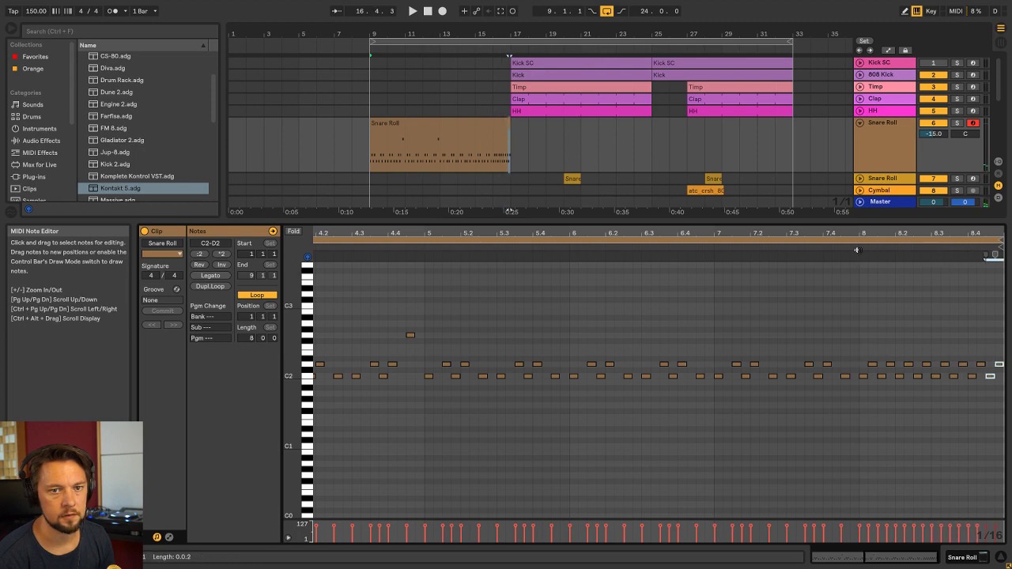
# Collapse the Snare Roll track in the arrangement
pyautogui.click(680, 153)
pyautogui.click(882, 123)
pyautogui.click(860, 123)
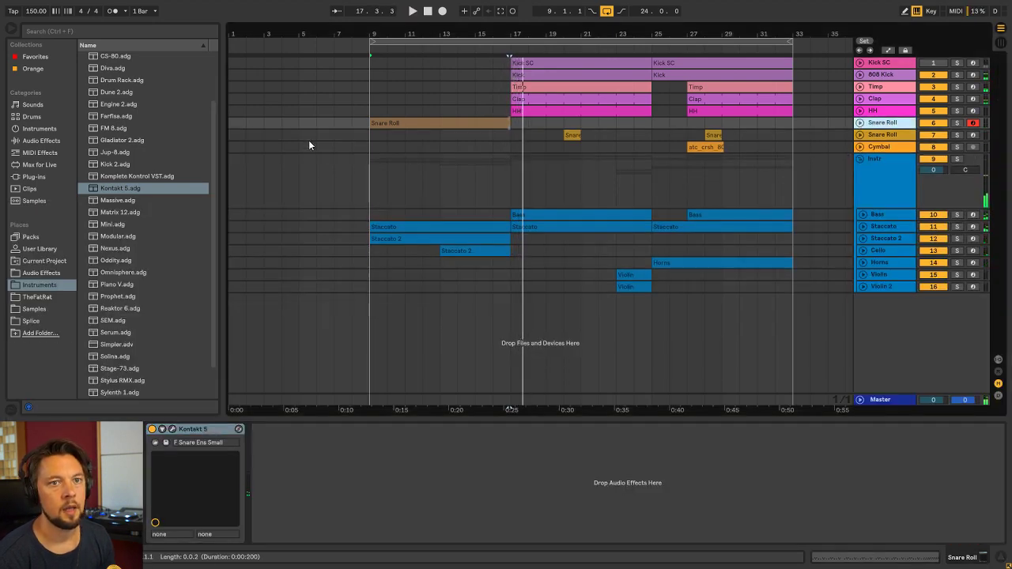
# Listen to the edited snare roll together with the strings from bar 9 into bar 17
pyautogui.click(364, 123)
pyautogui.press('space')
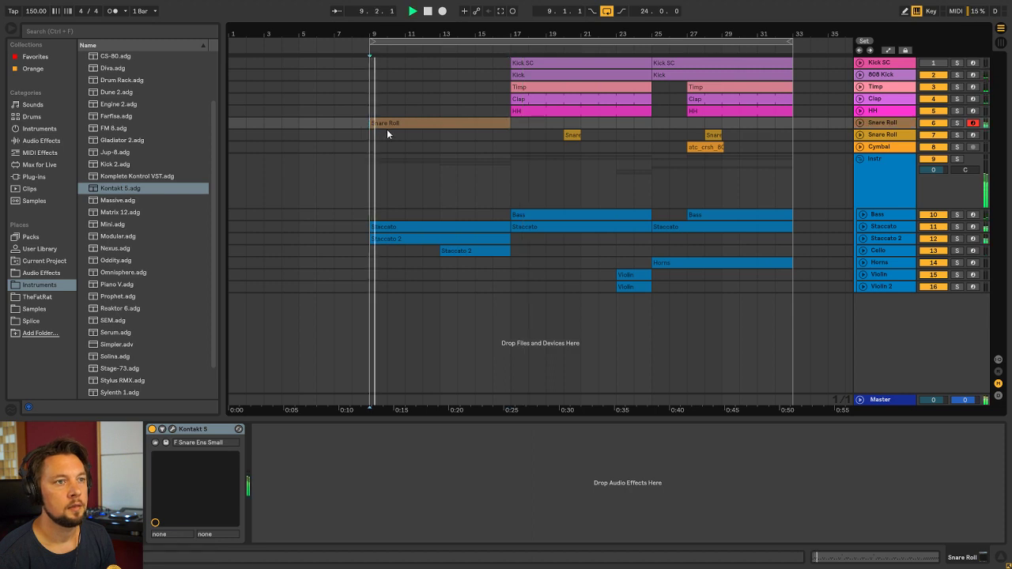
pyautogui.click(438, 136)
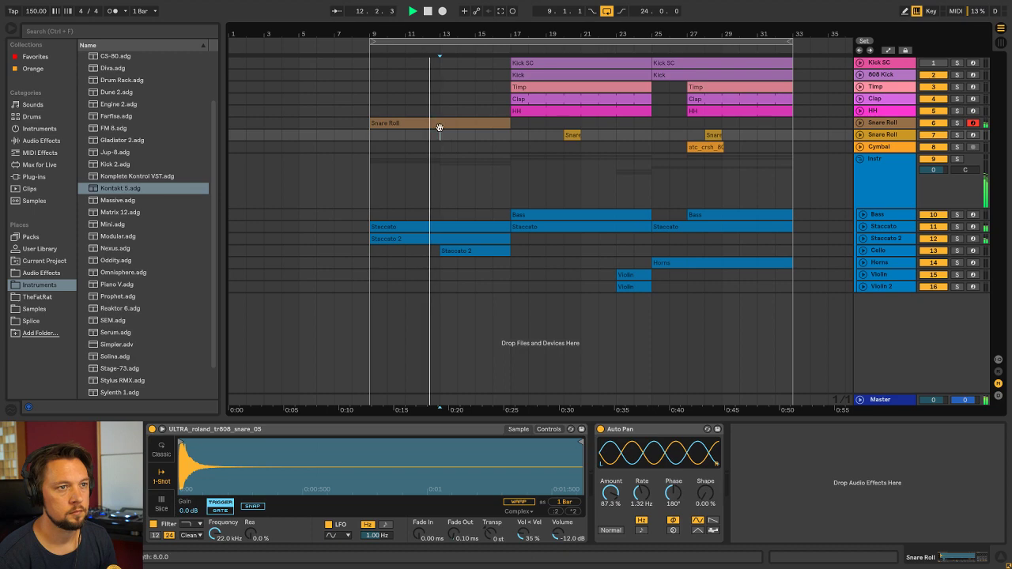
pyautogui.doubleClick(439, 127)
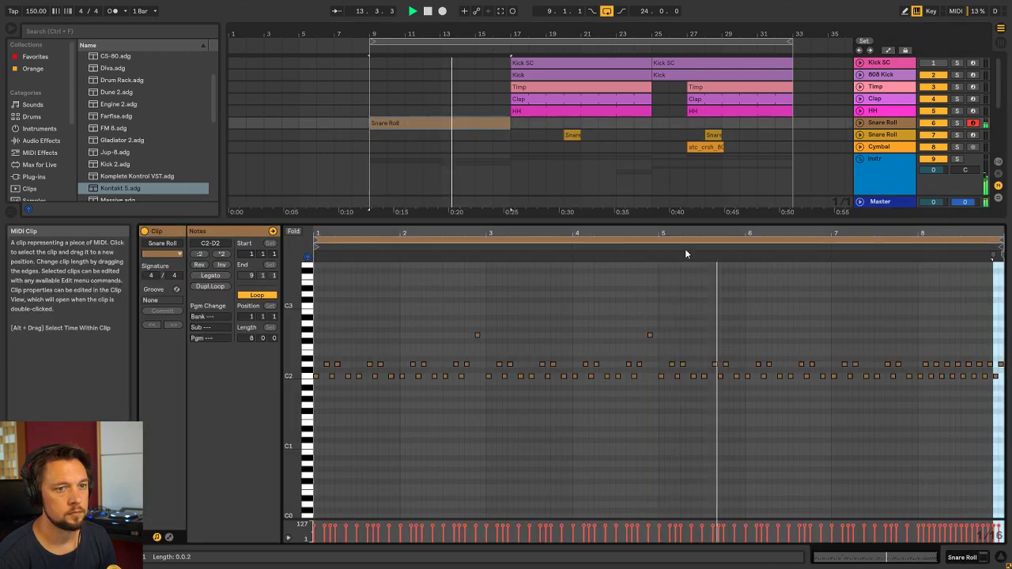
pyautogui.hotkey('shift', 'Tab')
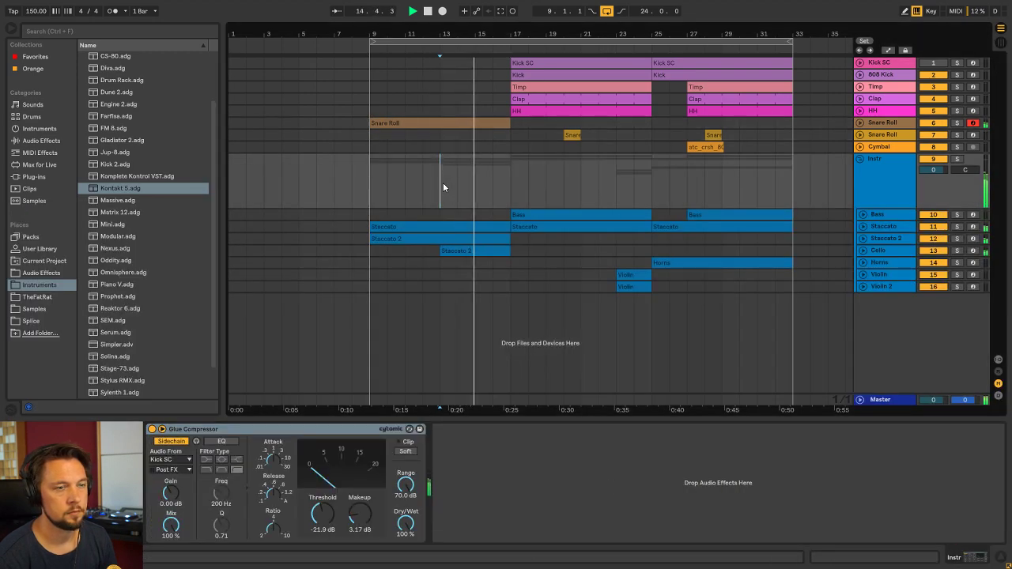
pyautogui.click(435, 138)
pyautogui.click(370, 129)
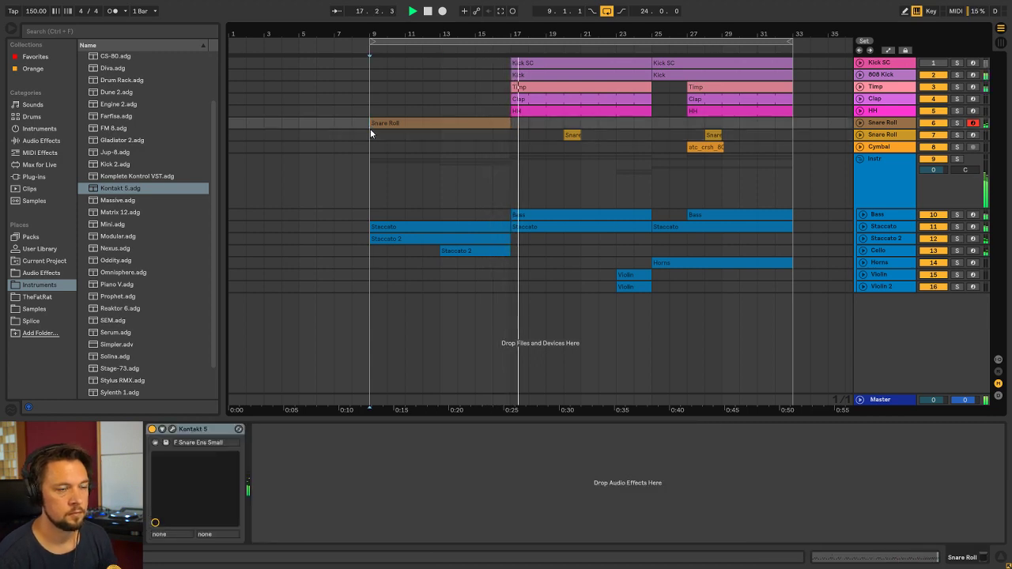
pyautogui.press('space')
# Insert a new MIDI track directly below the HH track
pyautogui.click(368, 110)
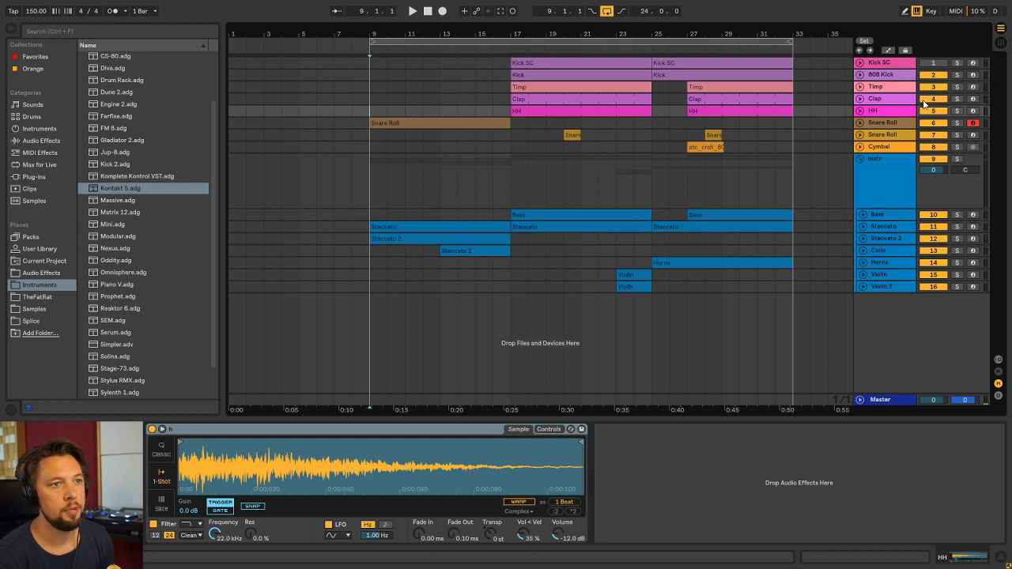
pyautogui.click(893, 113)
pyautogui.hotkey('ctrl', 'shift', 't')
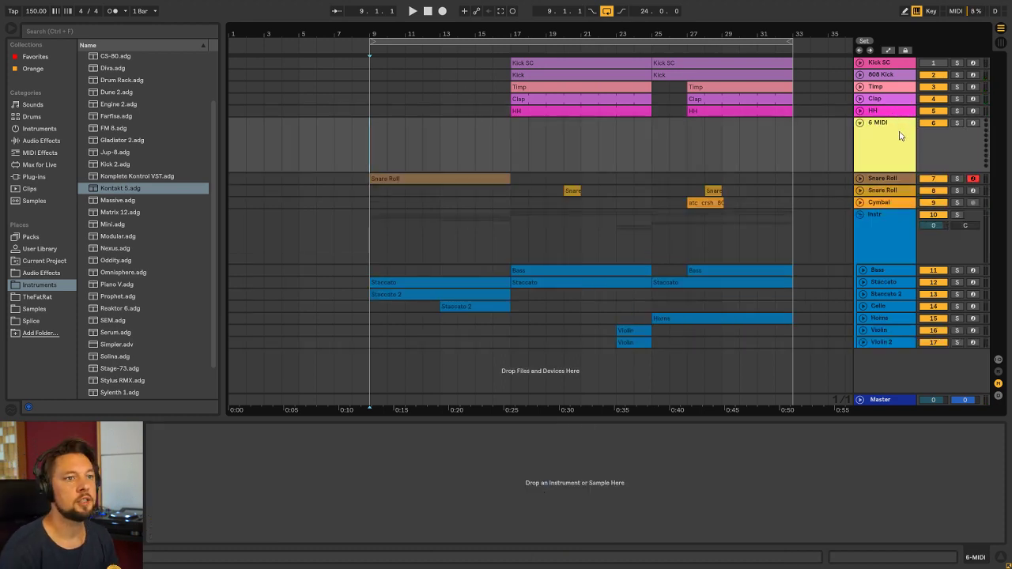
# Listen to the arrangement with drums, bass and strings from bar 17
pyautogui.click(526, 74)
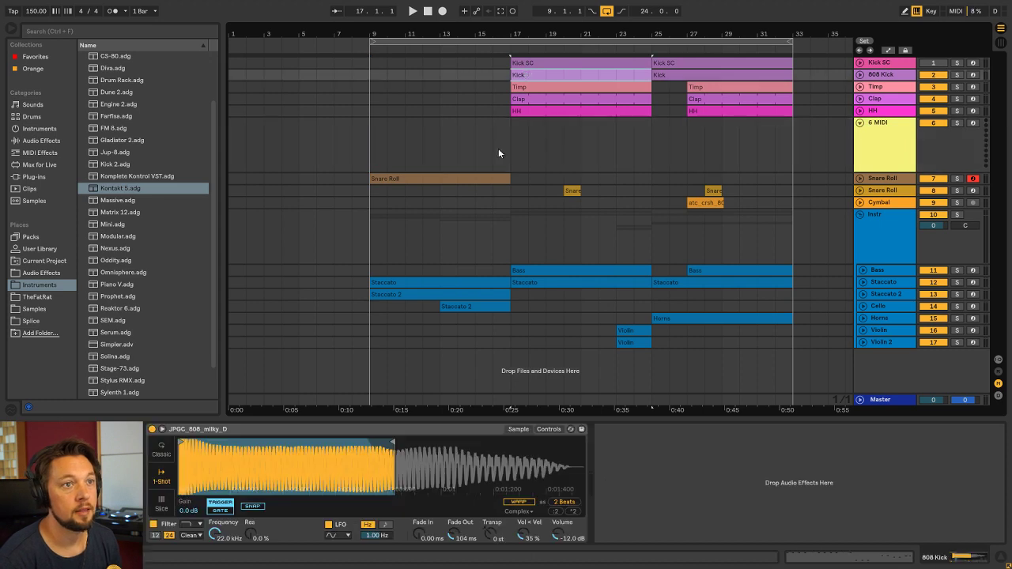
pyautogui.click(436, 144)
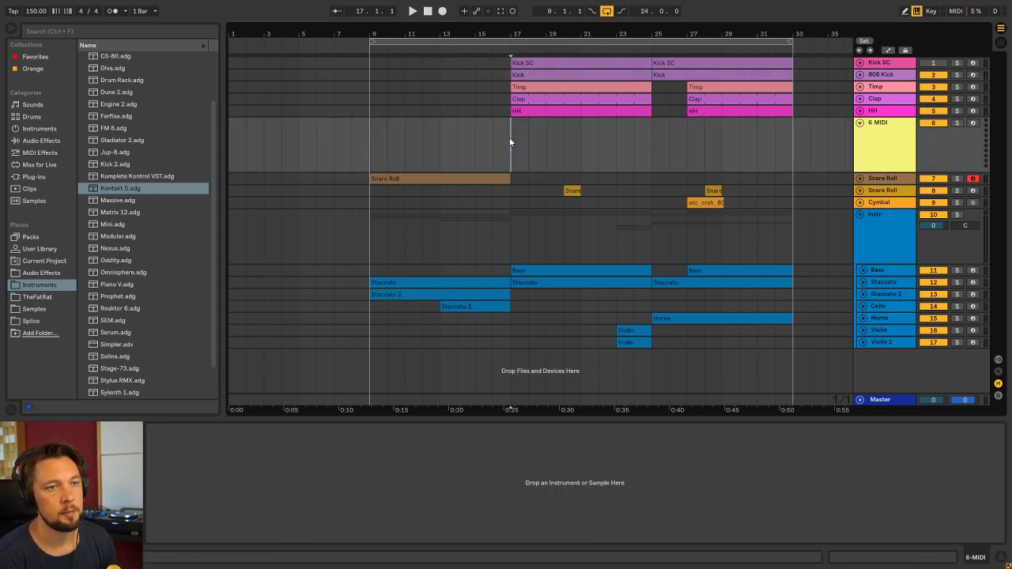
pyautogui.press('space')
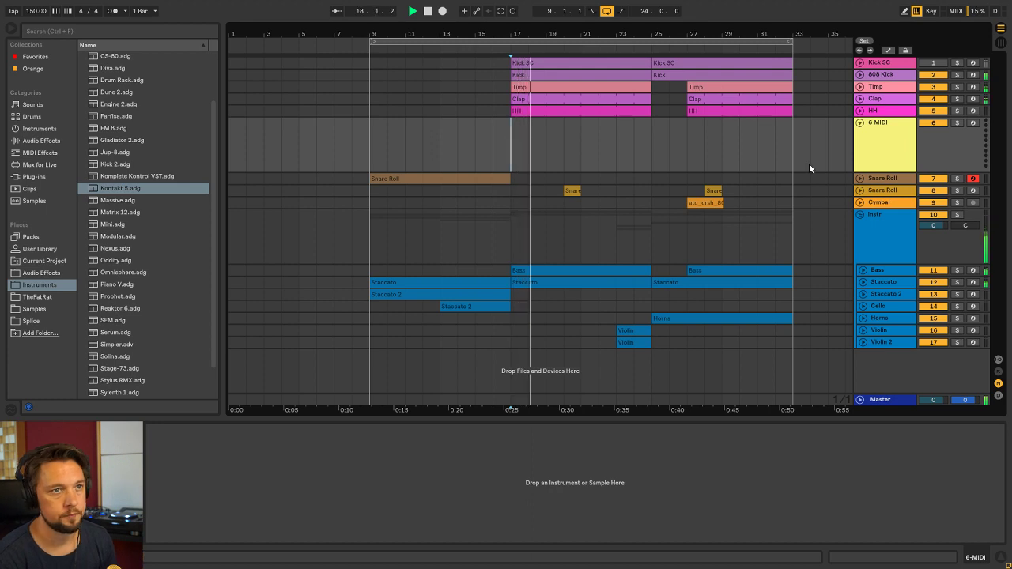
pyautogui.press('space')
# Listen to the 808 Kick track on its own from bar 17 and end its solo
pyautogui.click(564, 74)
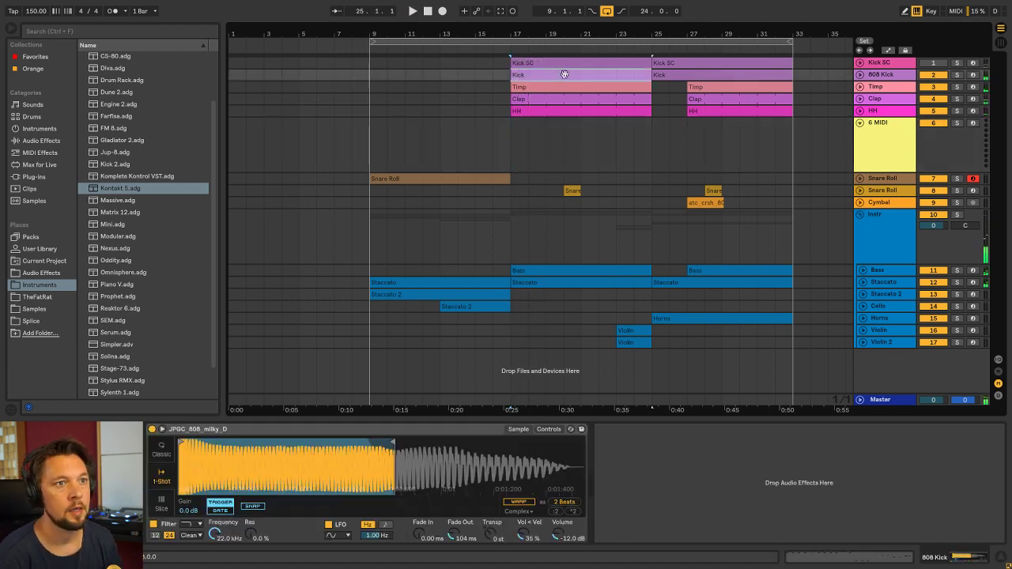
pyautogui.click(883, 75)
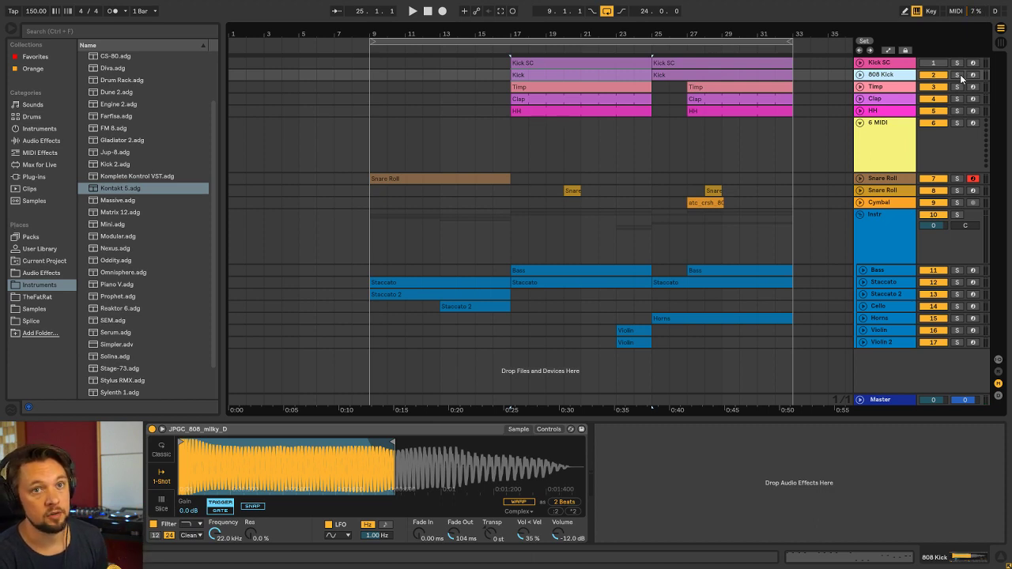
pyautogui.click(957, 75)
pyautogui.click(597, 72)
pyautogui.press('space')
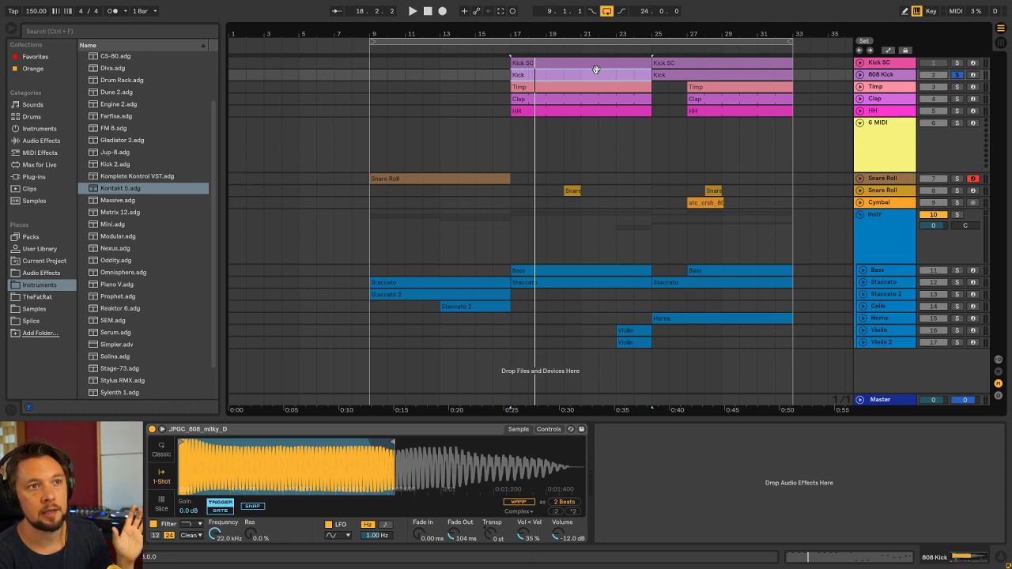
pyautogui.click(956, 74)
# Create a four-bar MIDI clip from bar 13 to bar 17 on the new Kick track and name it Kick Build
pyautogui.click(441, 151)
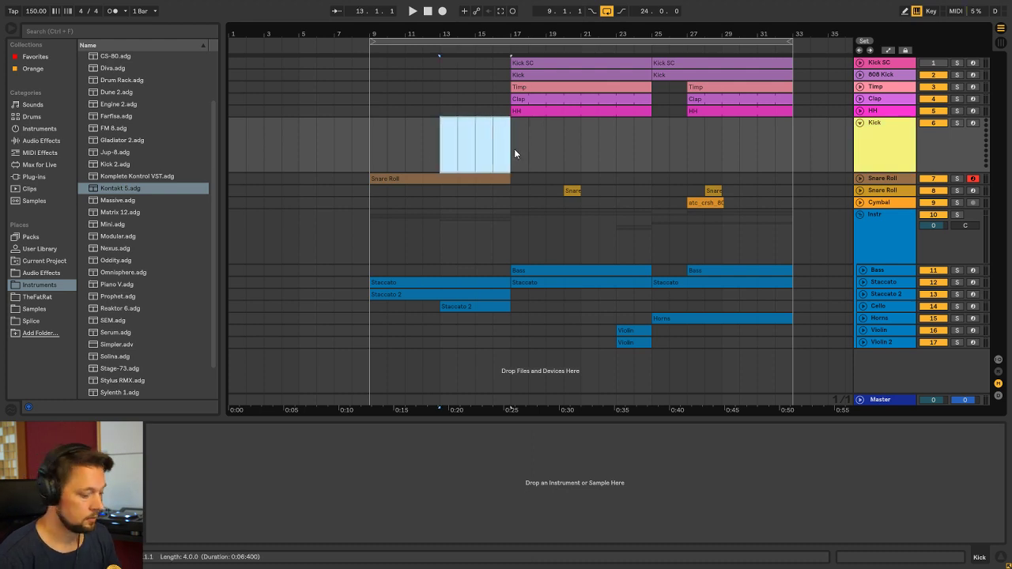
pyautogui.hotkey('ctrl', 'shift', 'm')
pyautogui.hotkey('ctrl', 'r')
pyautogui.write('Kick Build')
pyautogui.press('Return')
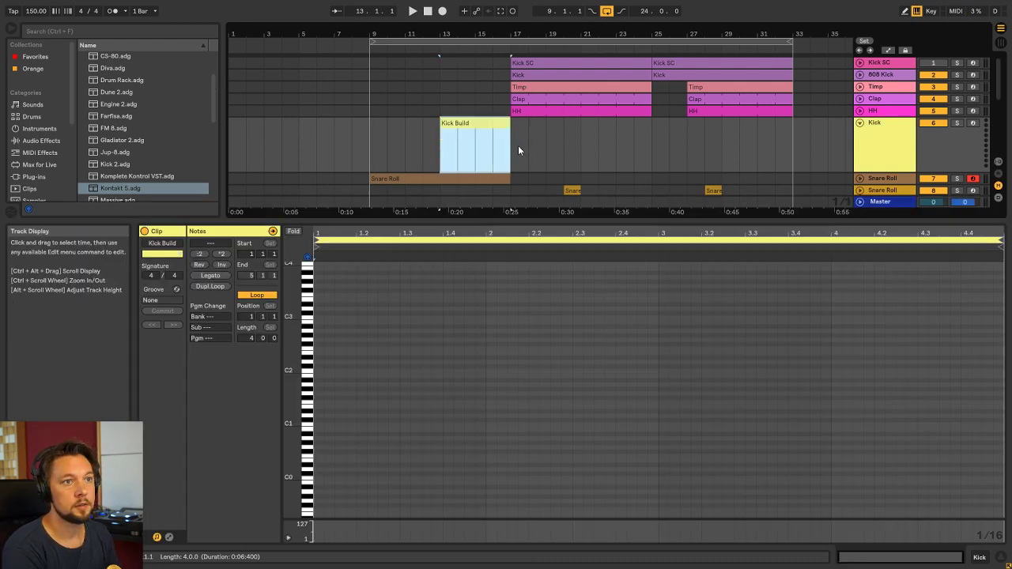
# Rename the new Kick track as Kick Build
pyautogui.click(902, 135)
pyautogui.hotkey('ctrl', 'r')
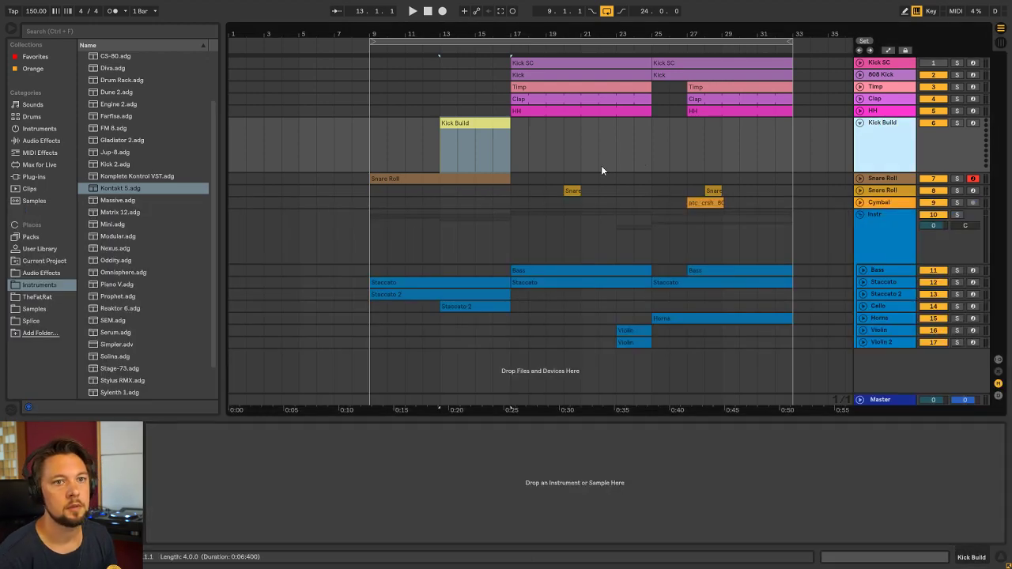
pyautogui.click(471, 124)
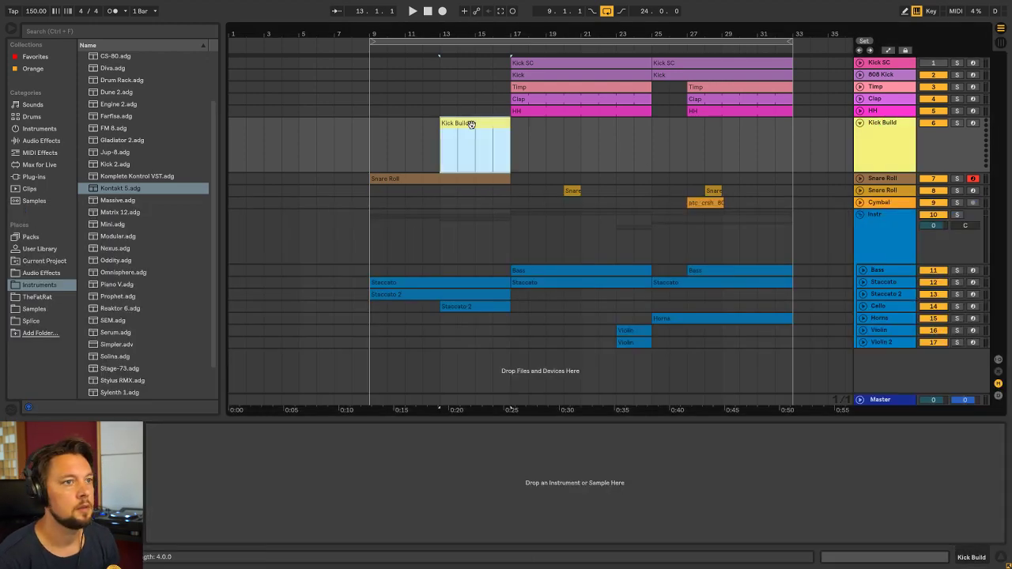
# Load the Simpler.adv preset from the Instruments folder onto the Kick Build track
pyautogui.click(45, 309)
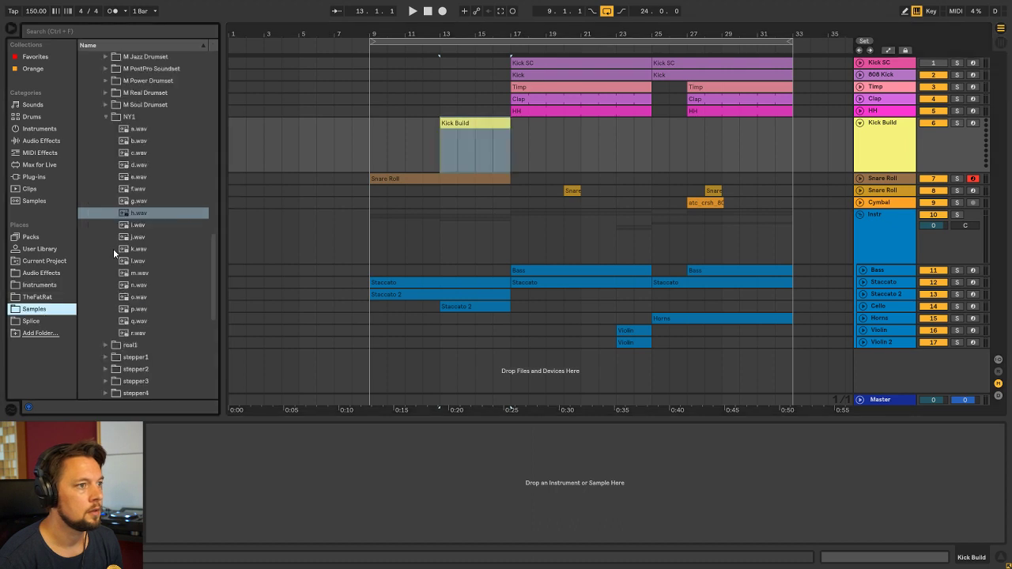
pyautogui.click(31, 321)
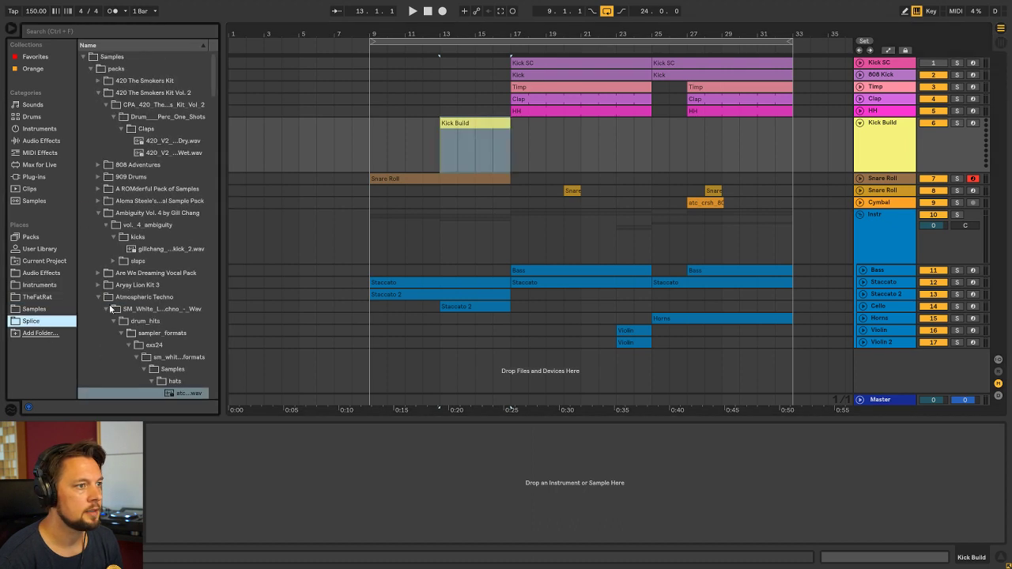
pyautogui.click(38, 285)
pyautogui.scroll(-2, 159, 307)
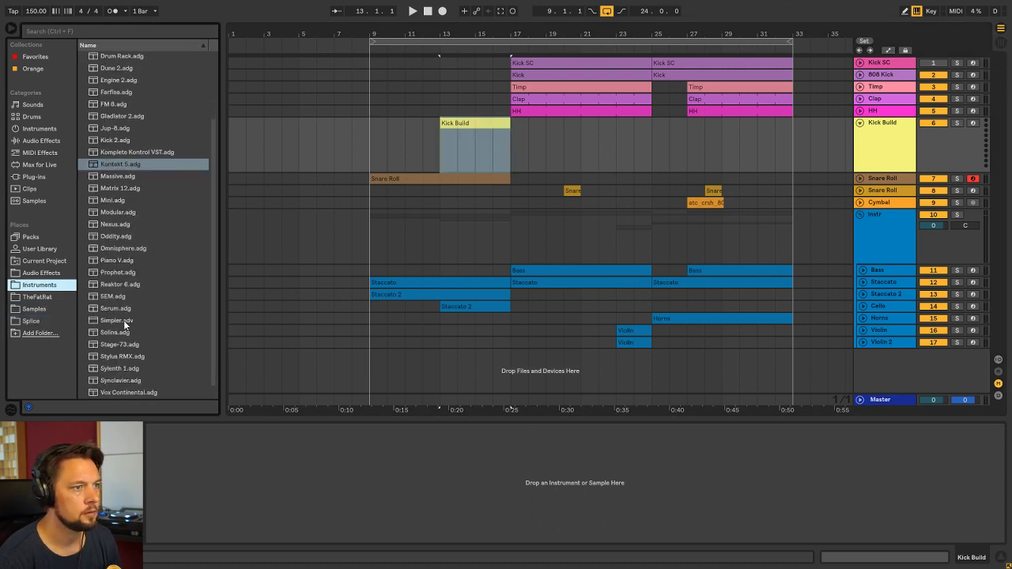
pyautogui.doubleClick(124, 320)
pyautogui.click(476, 133)
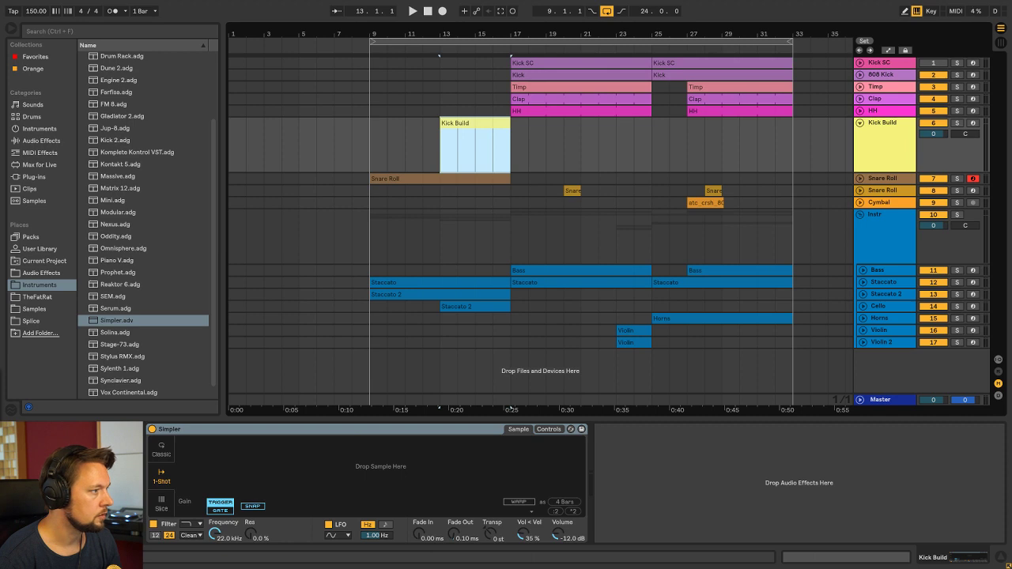
# Search the Splice sample folder for "xg"
pyautogui.click(37, 321)
pyautogui.click(56, 31)
pyautogui.write('k')
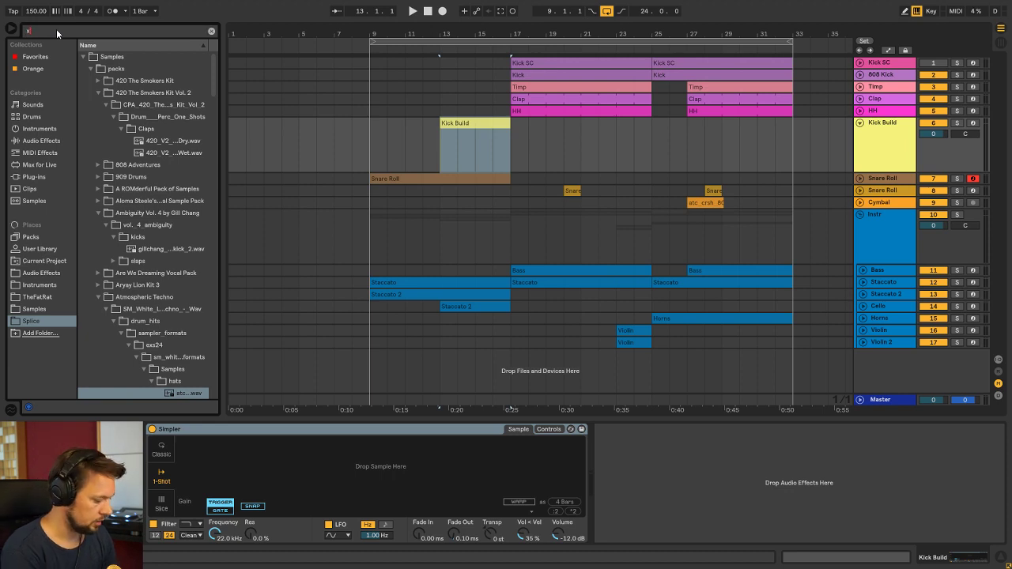
pyautogui.write('g')
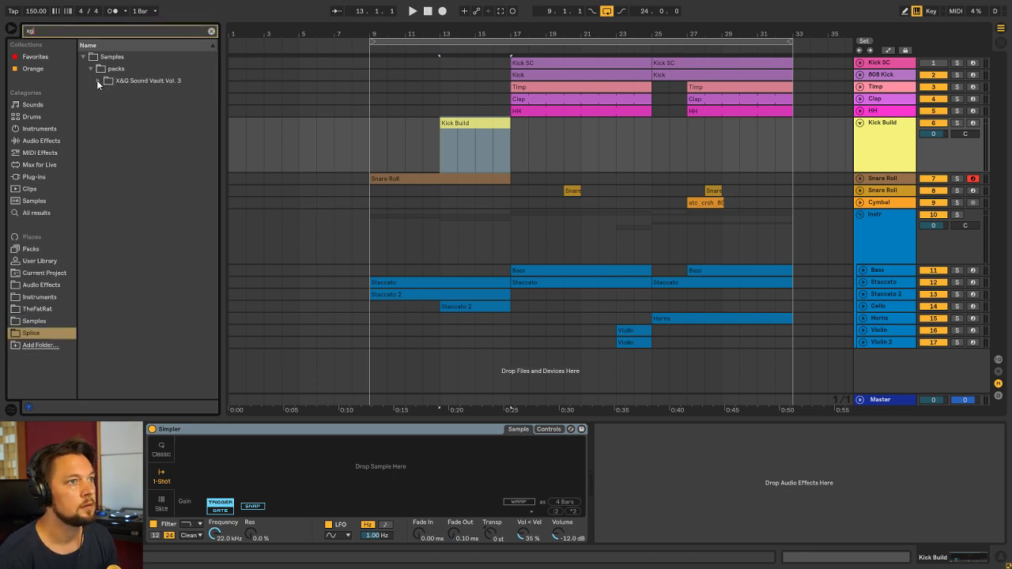
# Expand the X&G Sound Vault Vol. 3 pack down to XG_kicks and audition the gun shot and stomp kick samples
pyautogui.click(98, 81)
pyautogui.click(107, 93)
pyautogui.click(113, 104)
pyautogui.click(140, 118)
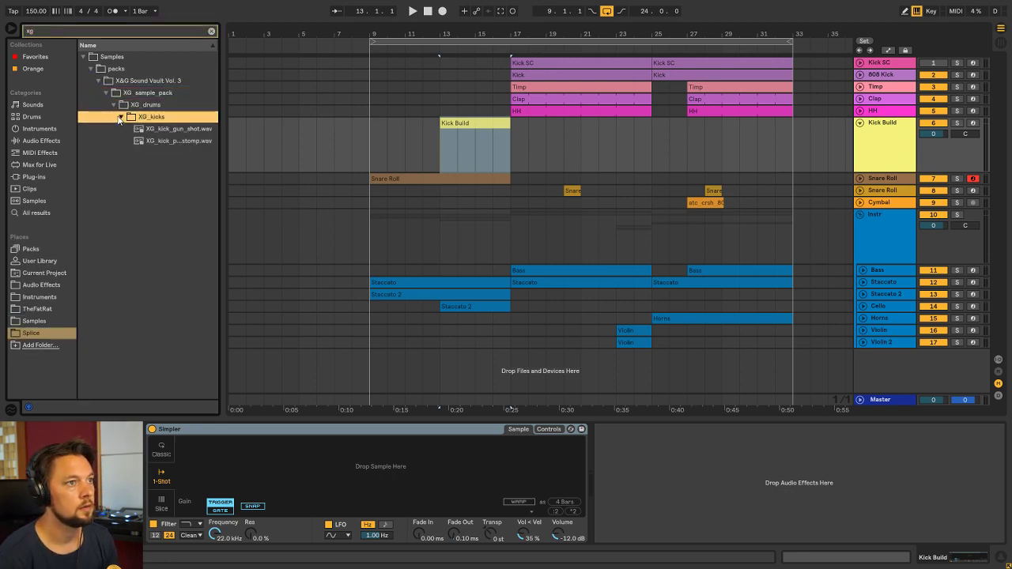
pyautogui.click(163, 130)
pyautogui.click(172, 143)
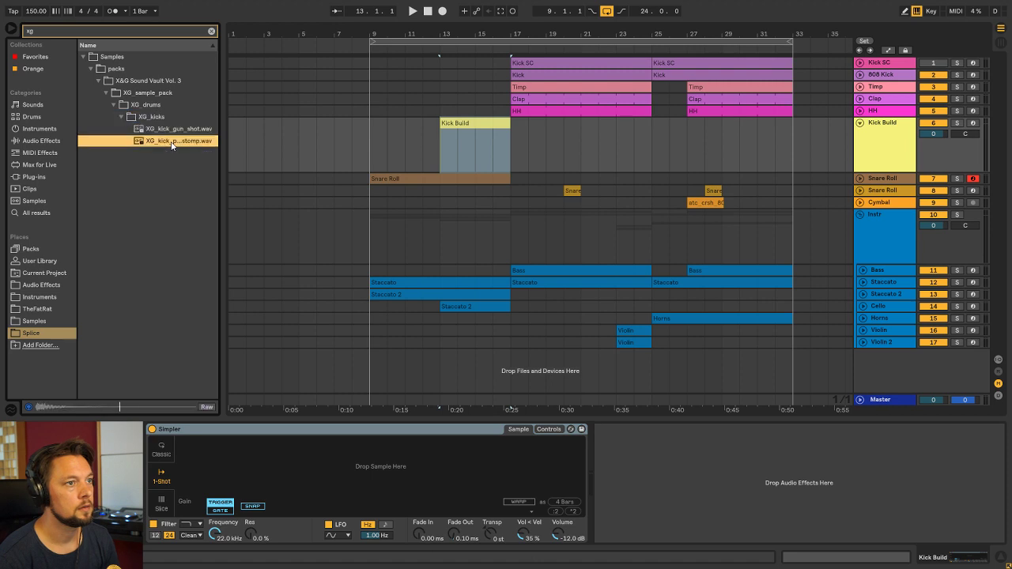
# Open the Kick Build clip's notes and set a fixed 1/8 grid
pyautogui.doubleClick(461, 153)
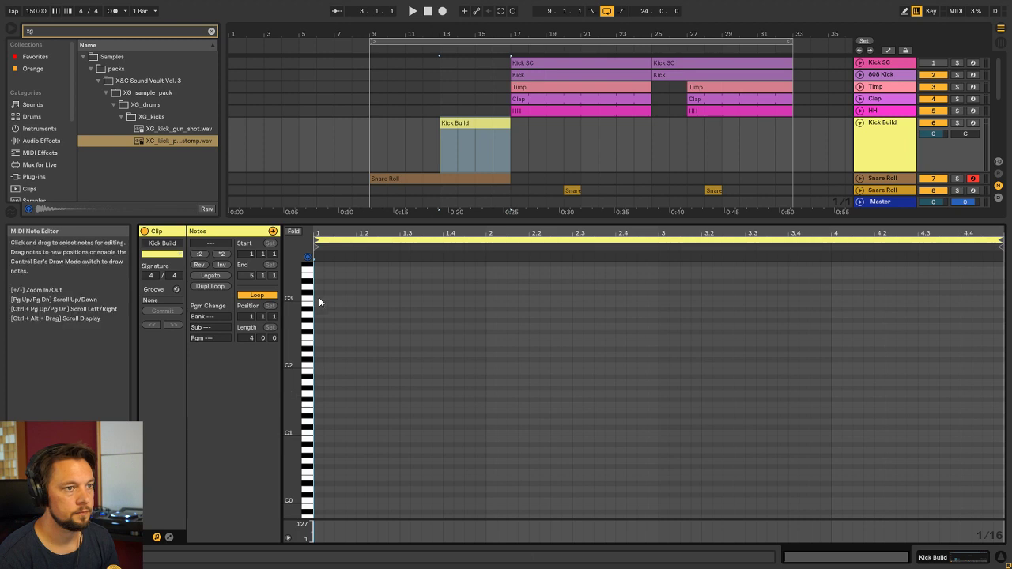
pyautogui.rightClick(343, 297)
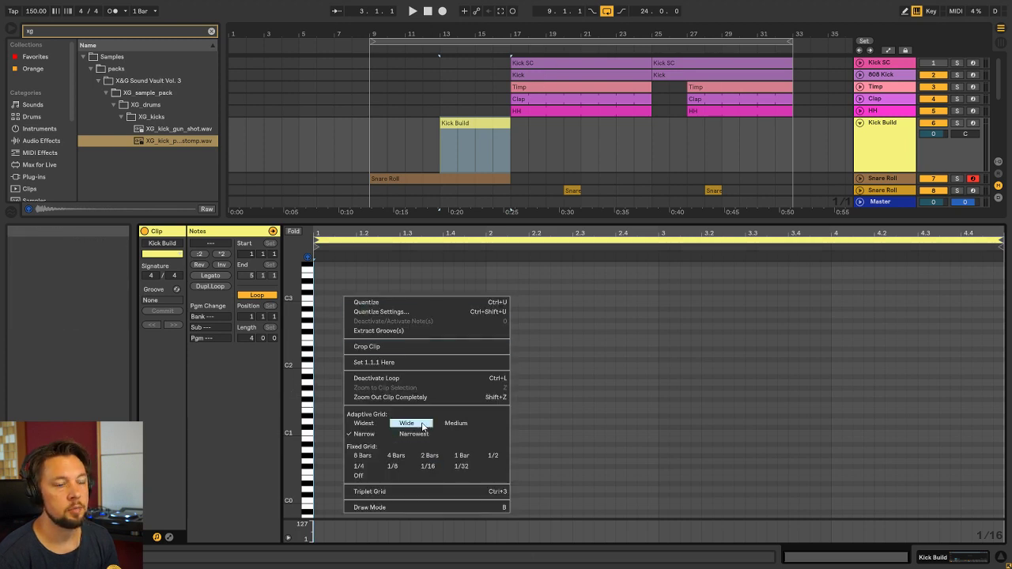
pyautogui.click(427, 466)
pyautogui.rightClick(438, 417)
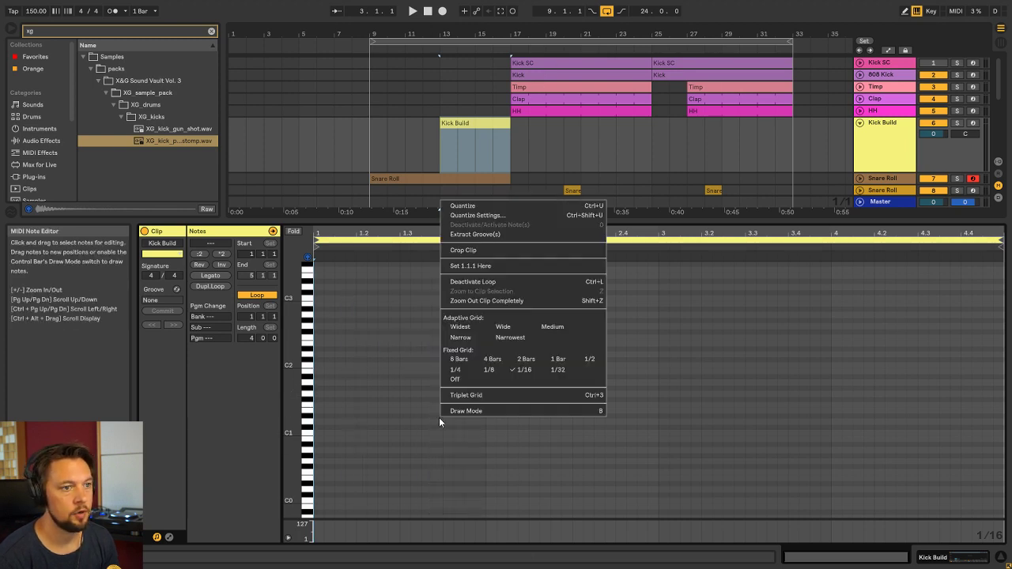
pyautogui.click(501, 372)
# Add C3 eighth notes at 1, 1.2.3 and 1.4 in the Kick Build clip and duplicate that bar into bar 2
pyautogui.scroll(2, 370, 340)
pyautogui.doubleClick(324, 331)
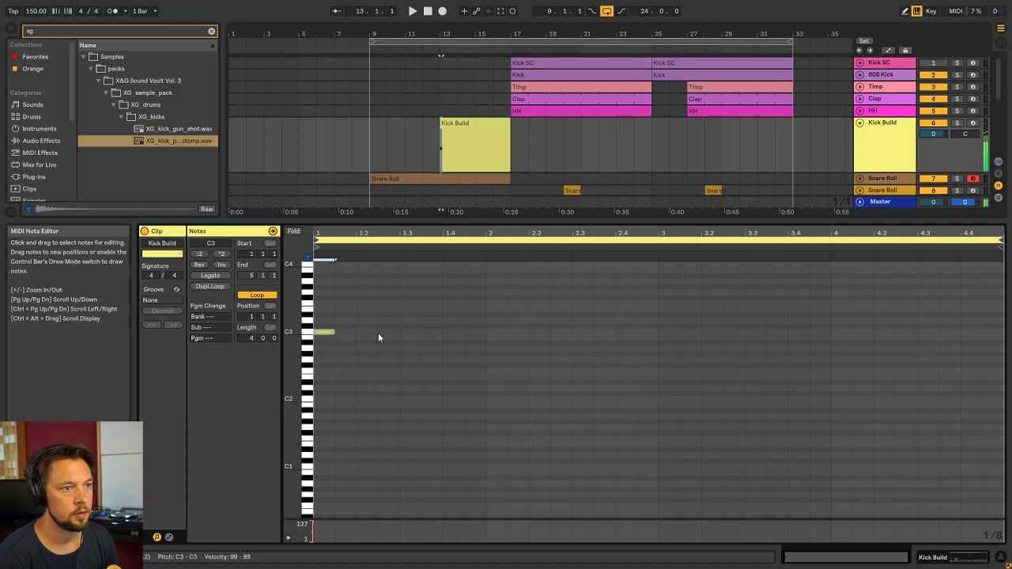
pyautogui.doubleClick(389, 333)
pyautogui.press('space')
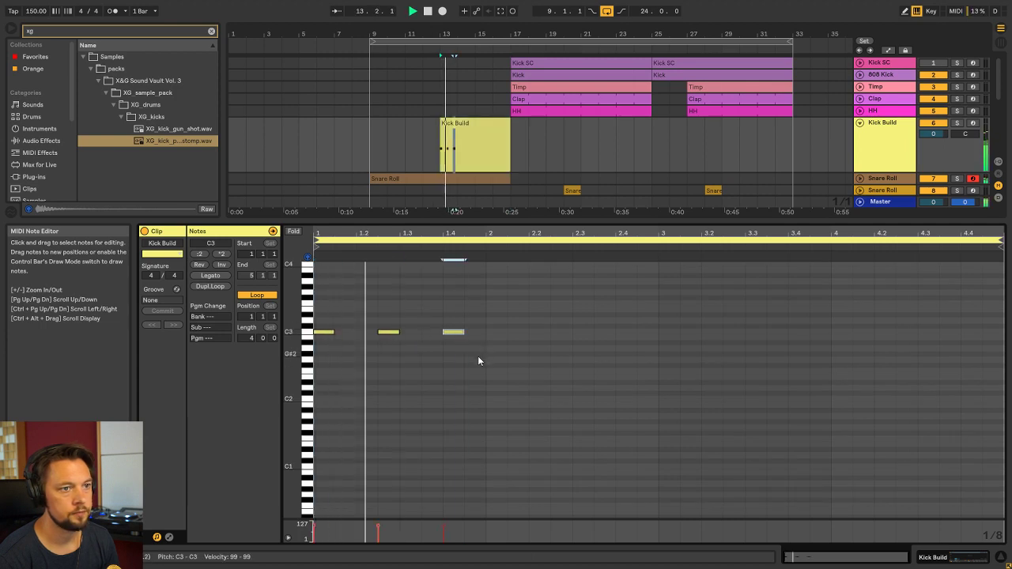
pyautogui.hotkey('ctrl', 'a')
pyautogui.press('space')
pyautogui.hotkey('ctrl', 'd')
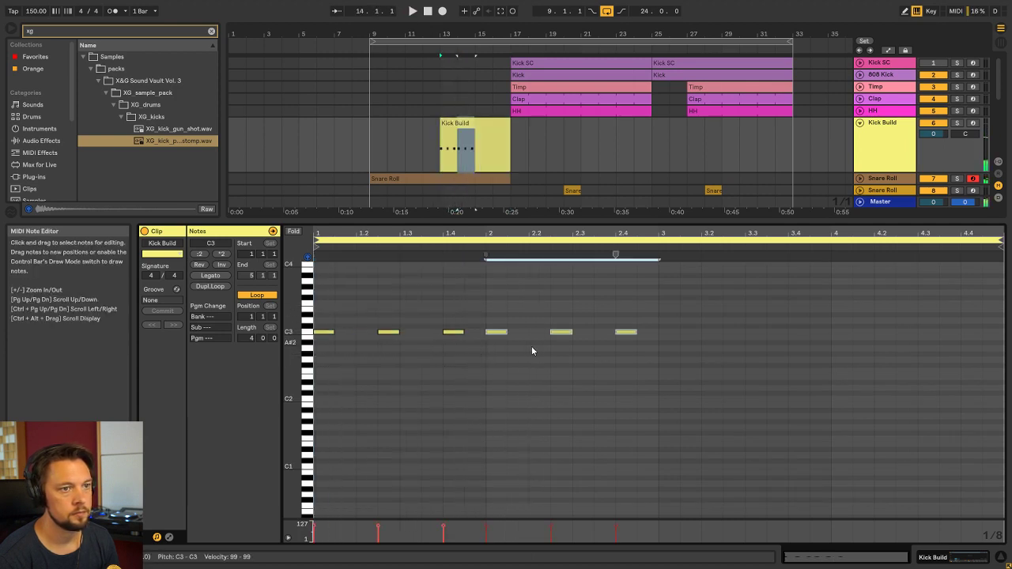
# Shift the first two kicks of bar 2 one eighth later and duplicate the two-bar pattern into bars 3 and 4
pyautogui.moveTo(641, 344); pyautogui.dragTo(488, 294)
pyautogui.press('Right')
pyautogui.moveTo(685, 365); pyautogui.dragTo(625, 326)
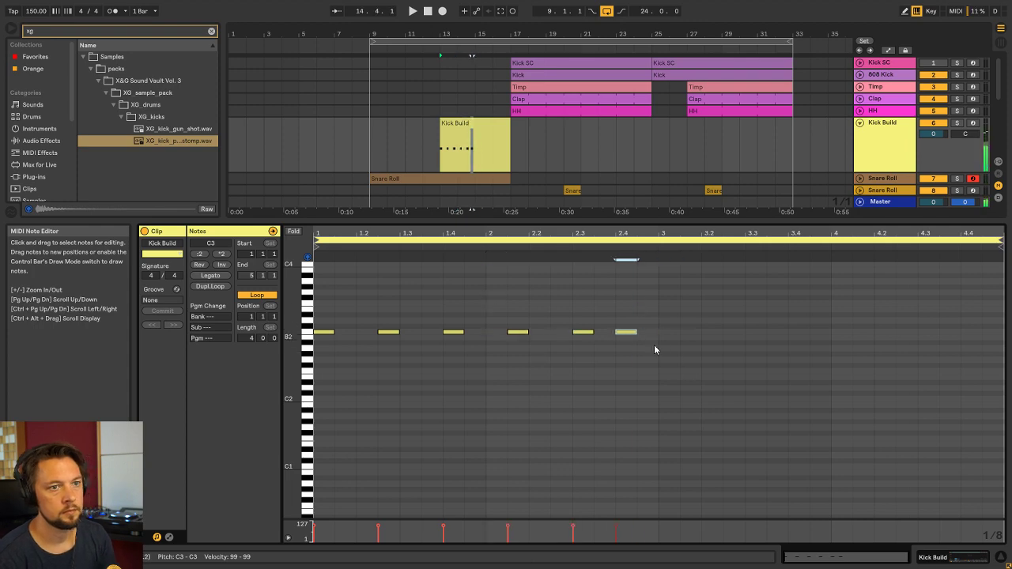
pyautogui.hotkey('ctrl', 'a')
pyautogui.hotkey('ctrl', 'd')
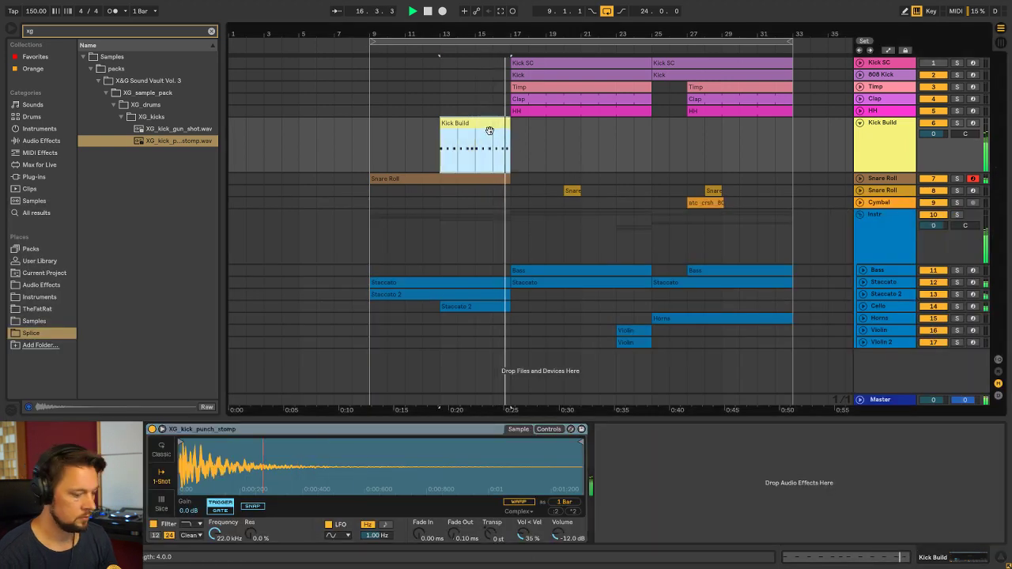
# Loop the Kick Build clip's four bars from bar 13 and solo its track to listen to the kick alone
pyautogui.hotkey('ctrl', 'l')
pyautogui.click(957, 123)
pyautogui.click(906, 130)
pyautogui.press('space')
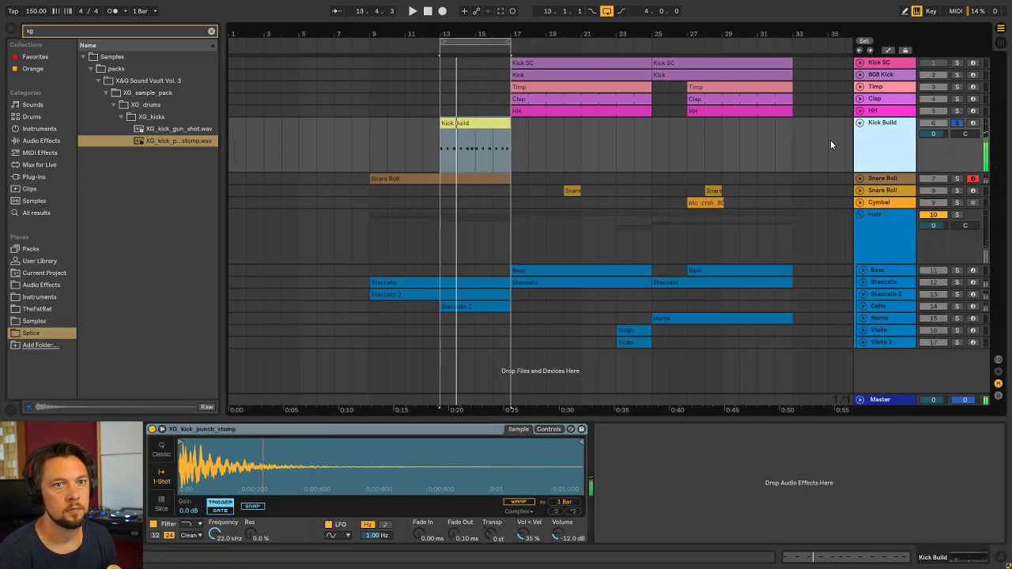
# Load Sausage Fattener Compensator.adg from the Distortion effects folder after Simpler on the Kick Build track and move its window off the mixer area
pyautogui.click(212, 32)
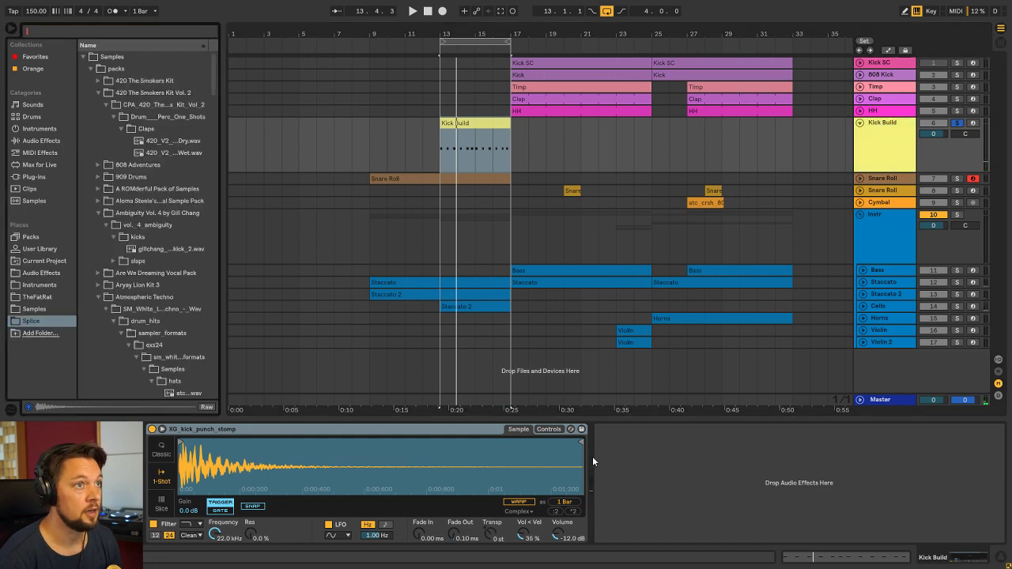
pyautogui.click(316, 430)
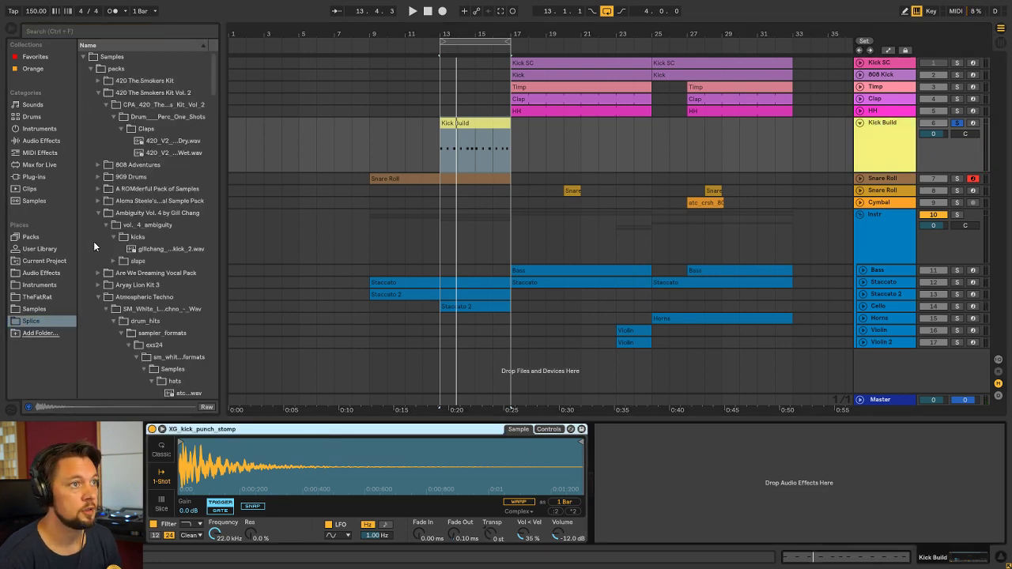
pyautogui.click(43, 274)
pyautogui.click(84, 93)
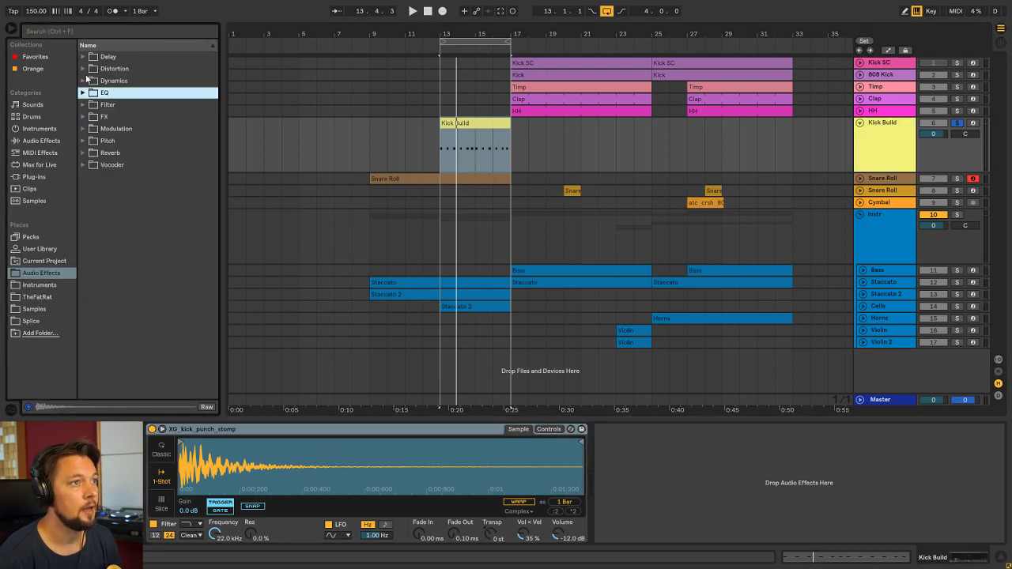
pyautogui.click(83, 70)
pyautogui.click(139, 141)
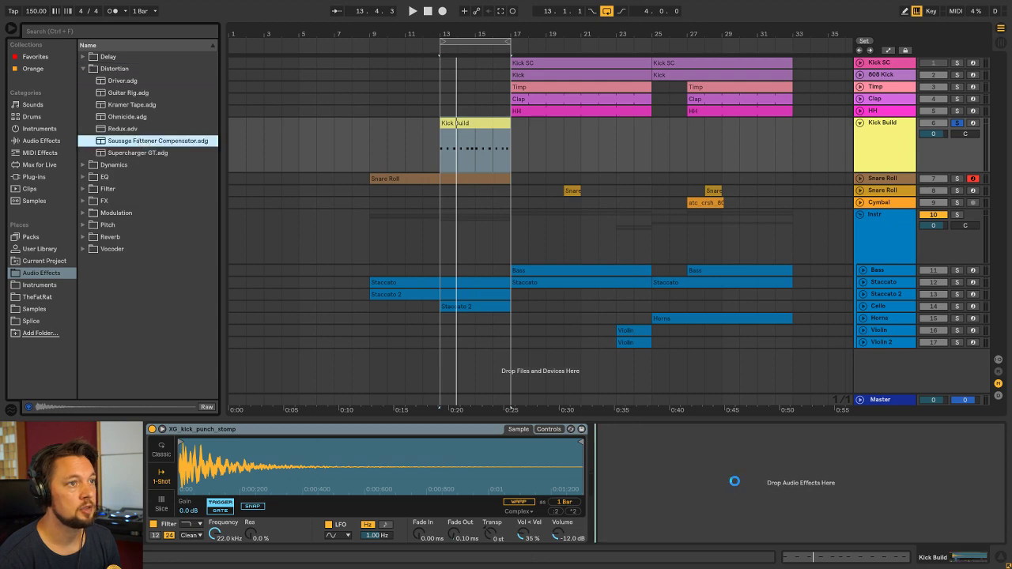
pyautogui.moveTo(719, 21); pyautogui.dragTo(127, 82)
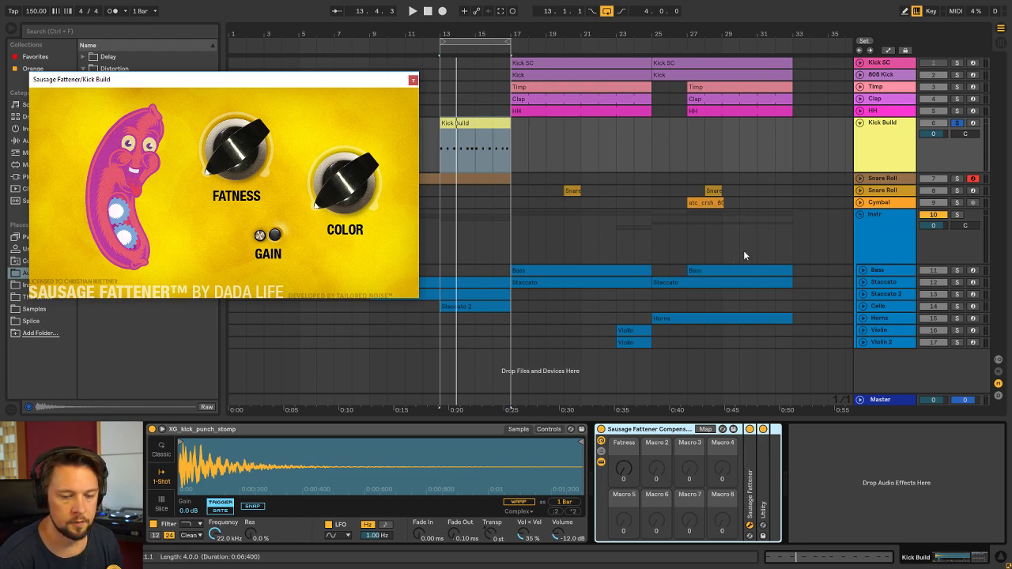
pyautogui.click(879, 138)
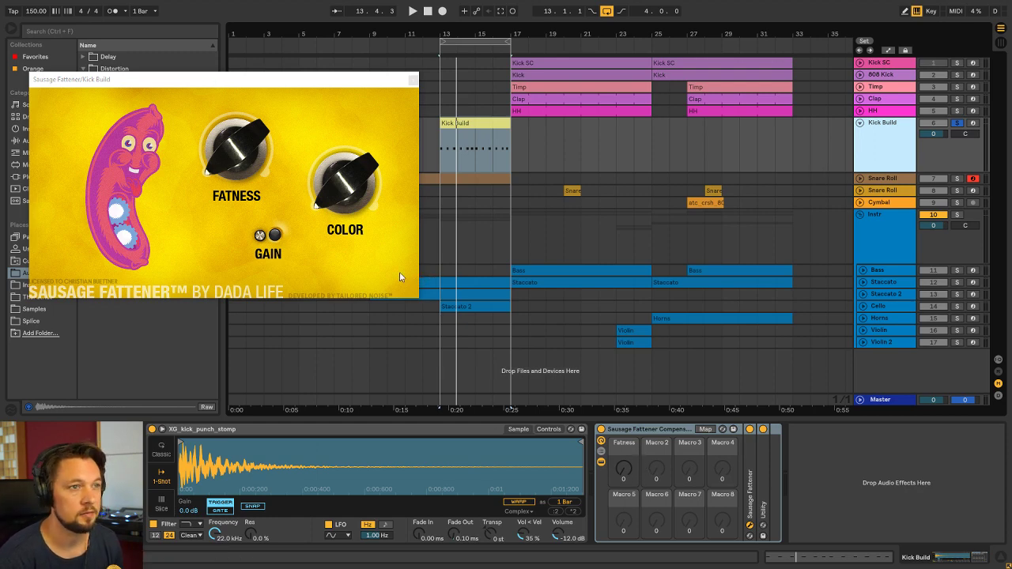
pyautogui.moveTo(255, 81)
pyautogui.mouseDown()
pyautogui.moveTo(262, 94)
pyautogui.moveTo(258, 86)
pyautogui.mouseUp()
pyautogui.click(640, 429)
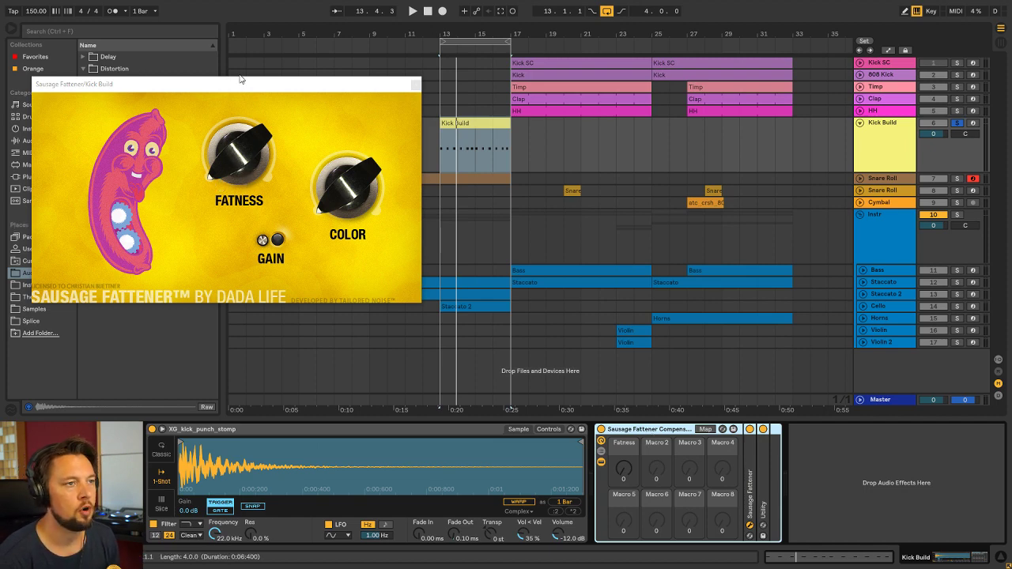
pyautogui.click(464, 128)
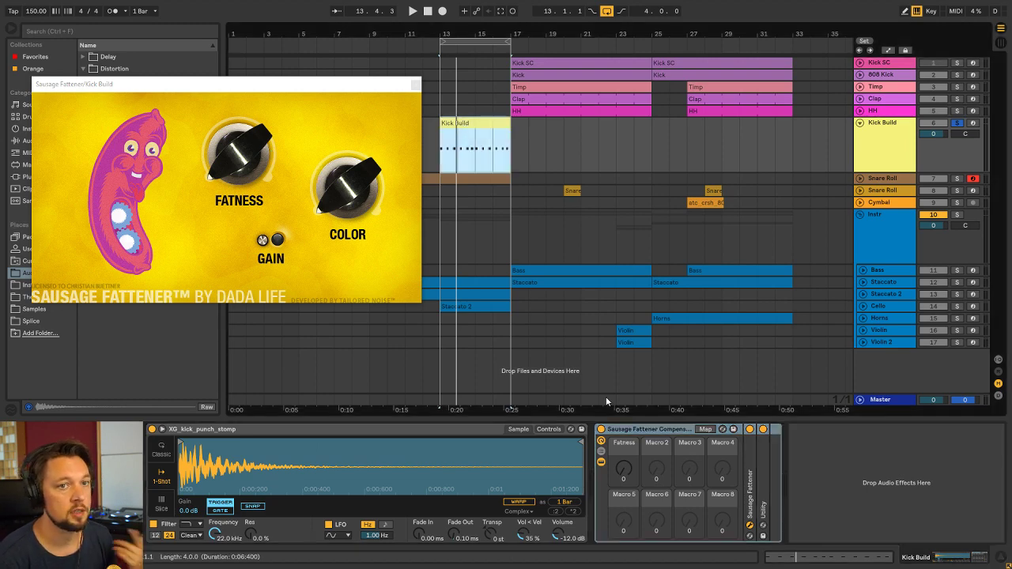
# Unfold the Sausage Fattener and Utility devices inside the rack to inspect their settings
pyautogui.click(753, 488)
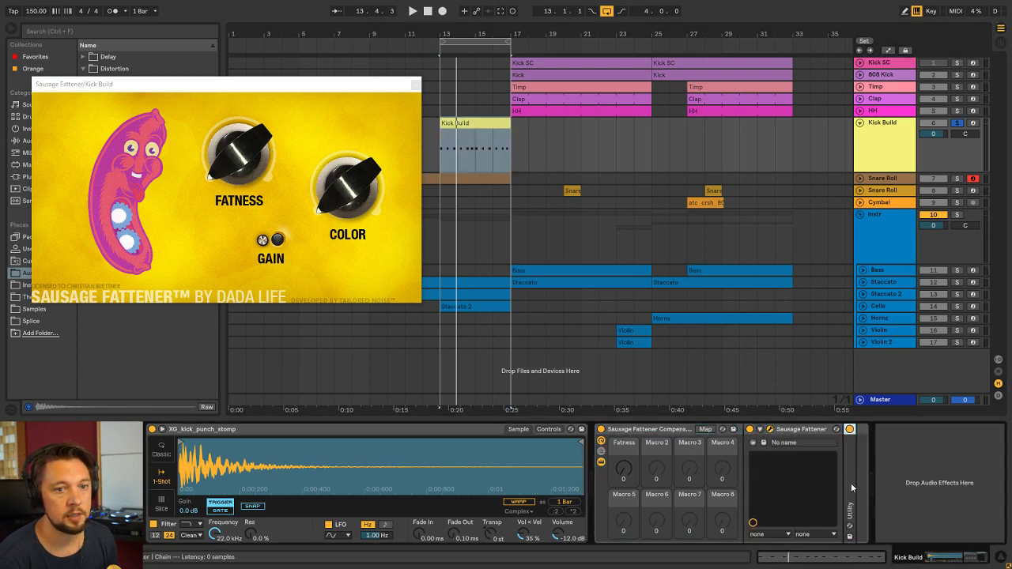
pyautogui.click(851, 486)
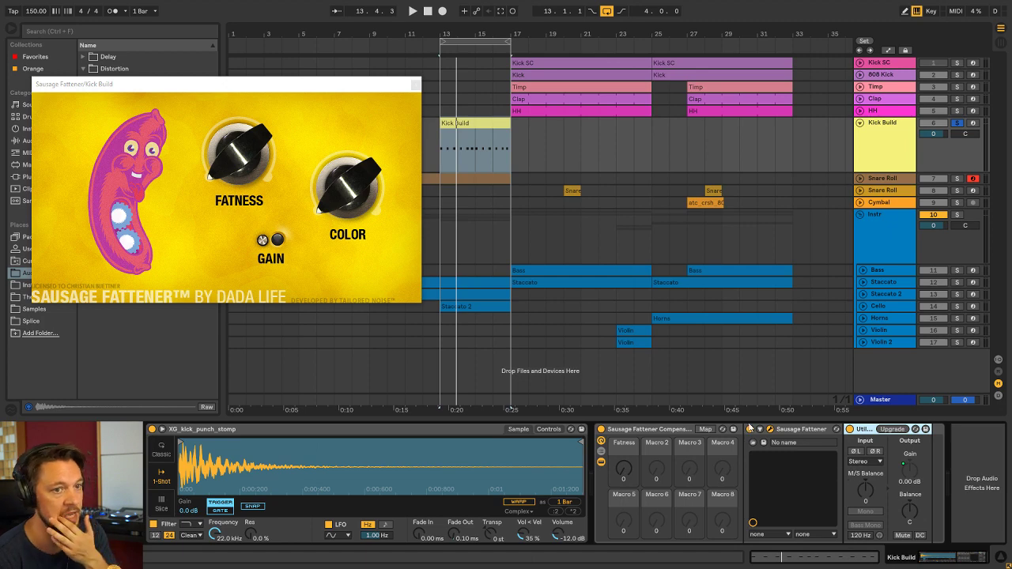
pyautogui.click(644, 426)
pyautogui.click(463, 125)
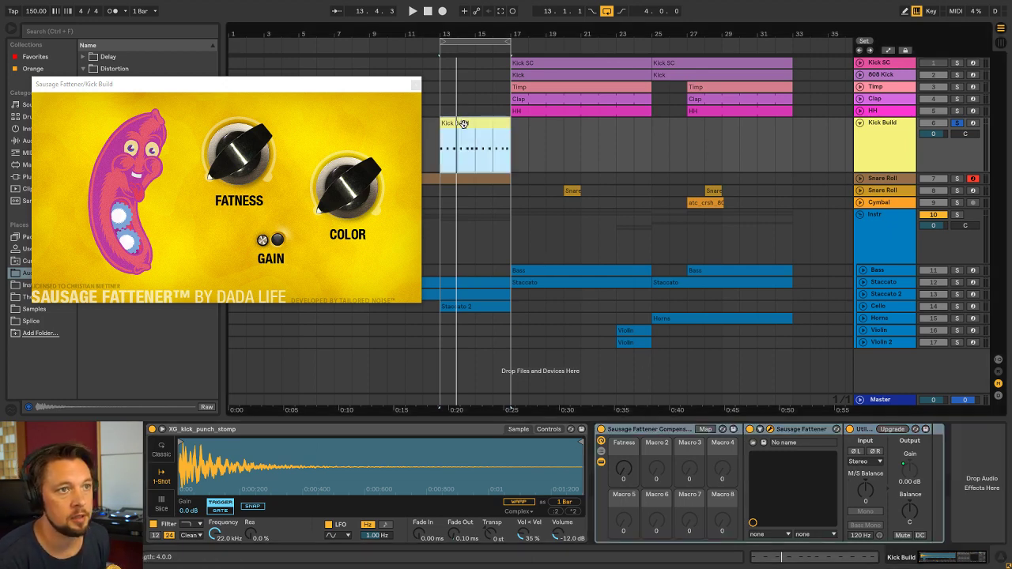
pyautogui.click(785, 433)
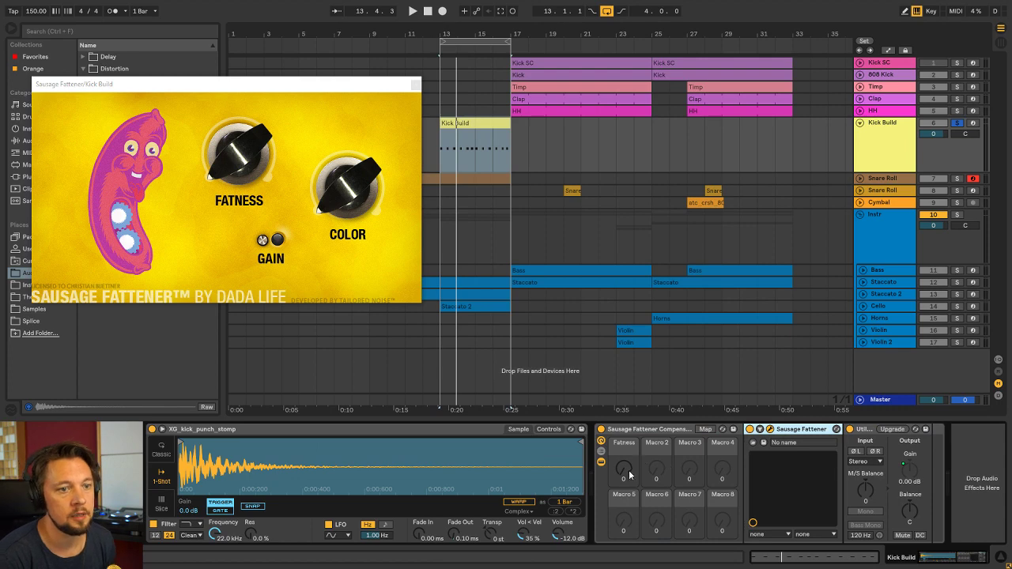
# Delete Utility from the rack and try the Fatness macro at up to 88 while playing the kick
pyautogui.click(874, 432)
pyautogui.press('Delete')
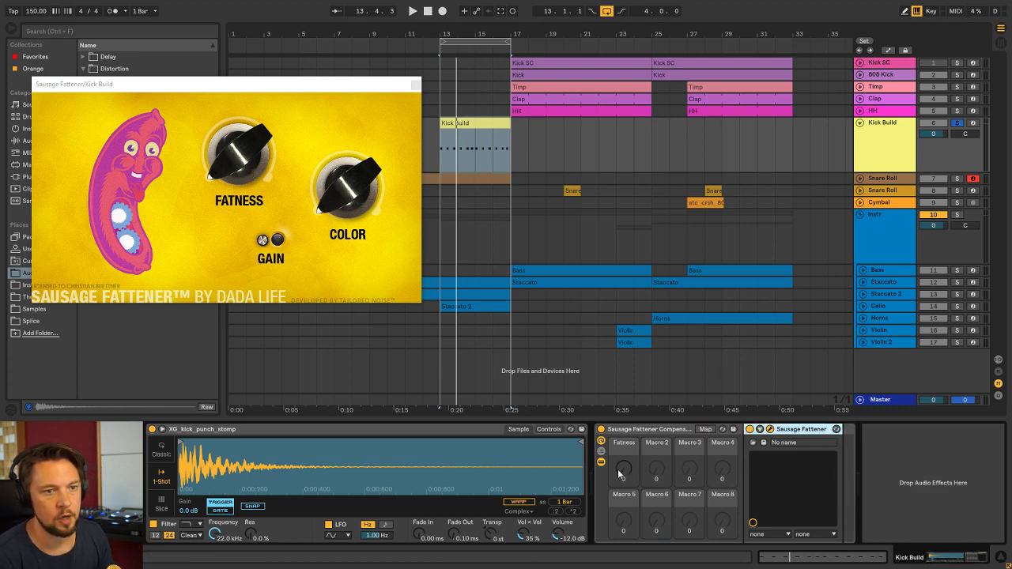
pyautogui.moveTo(621, 472); pyautogui.dragTo(621, 427)
pyautogui.press('space')
pyautogui.moveTo(620, 472)
pyautogui.mouseDown()
pyautogui.moveTo(621, 408)
pyautogui.moveTo(624, 489)
pyautogui.moveTo(623, 431)
pyautogui.moveTo(624, 479)
pyautogui.moveTo(628, 463)
pyautogui.mouseUp()
pyautogui.press('space')
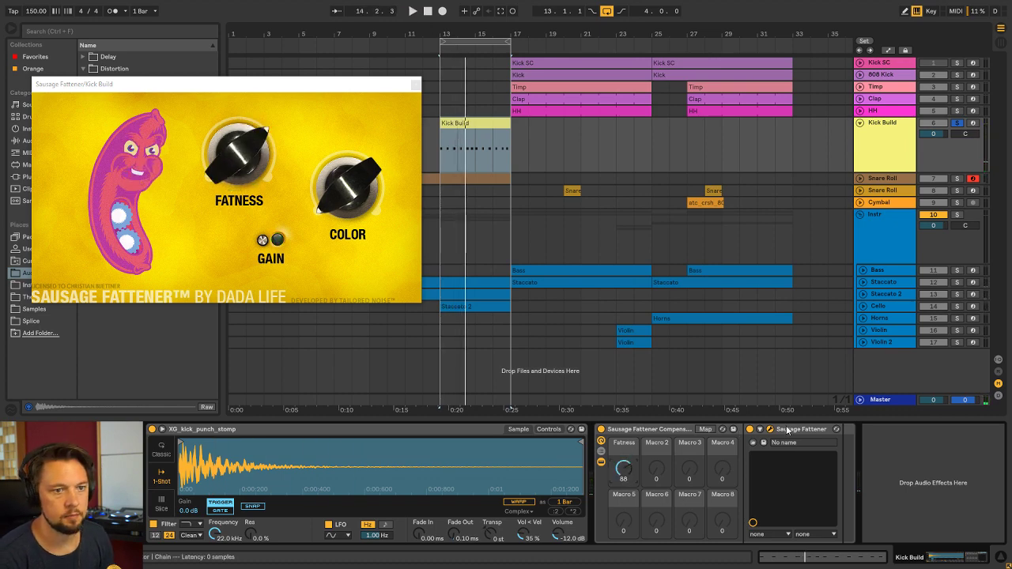
# Undo the Fatness change and the removal of Utility from the rack
pyautogui.hotkey('ctrl', 'z')
pyautogui.click(646, 429)
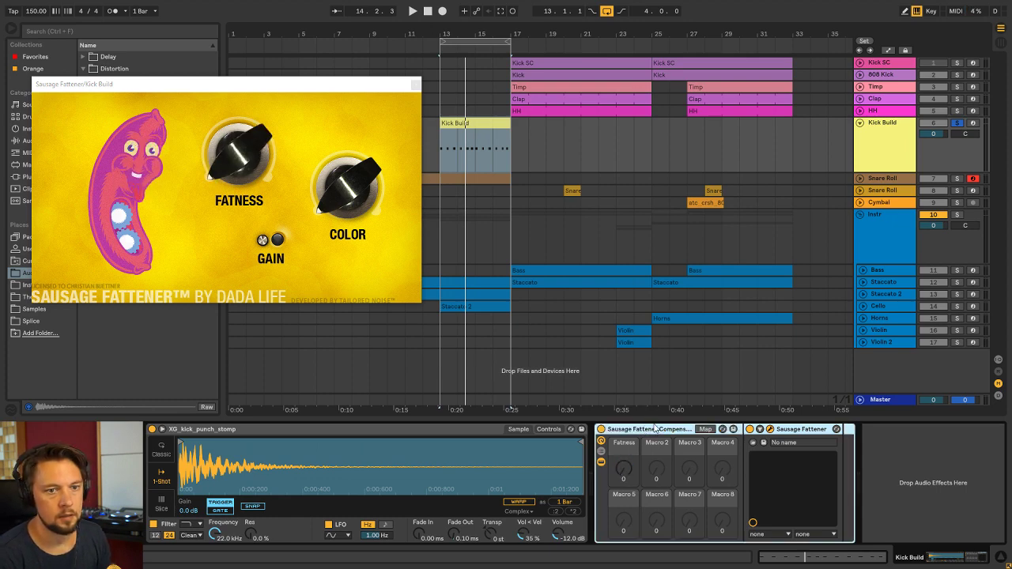
pyautogui.hotkey('ctrl', 'z')
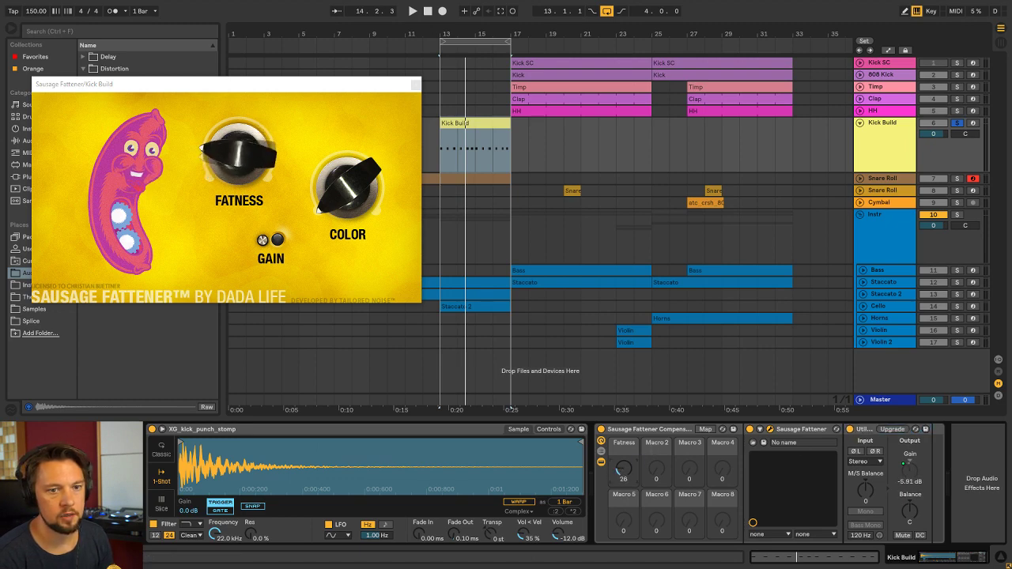
# Set the rack's Fatness macro to 79 while auditioning the kick, and close the plug-in window and fold the rack
pyautogui.moveTo(623, 468); pyautogui.dragTo(624, 424)
pyautogui.click(905, 479)
pyautogui.press('space')
pyautogui.click(415, 85)
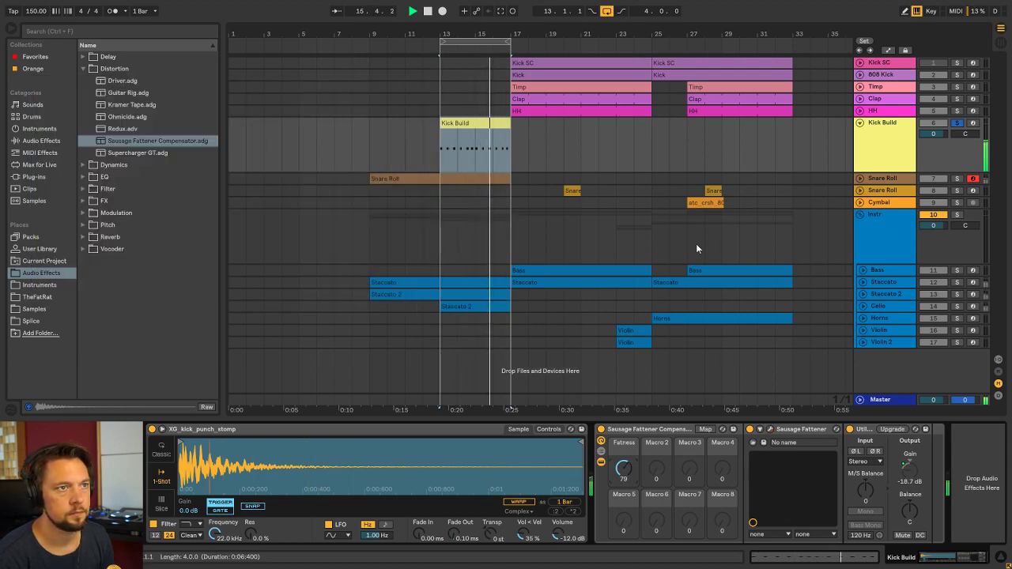
pyautogui.doubleClick(637, 430)
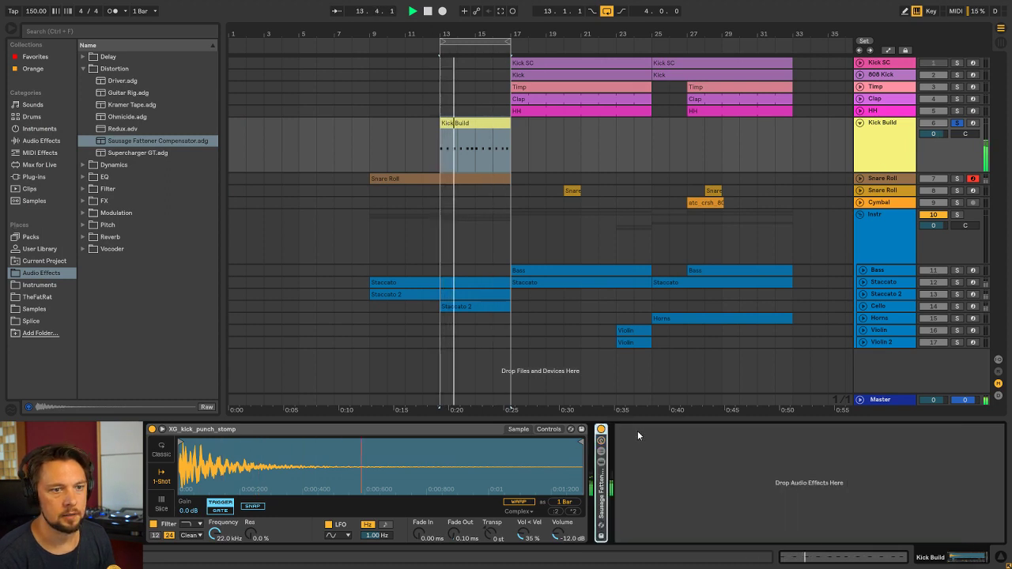
pyautogui.click(926, 128)
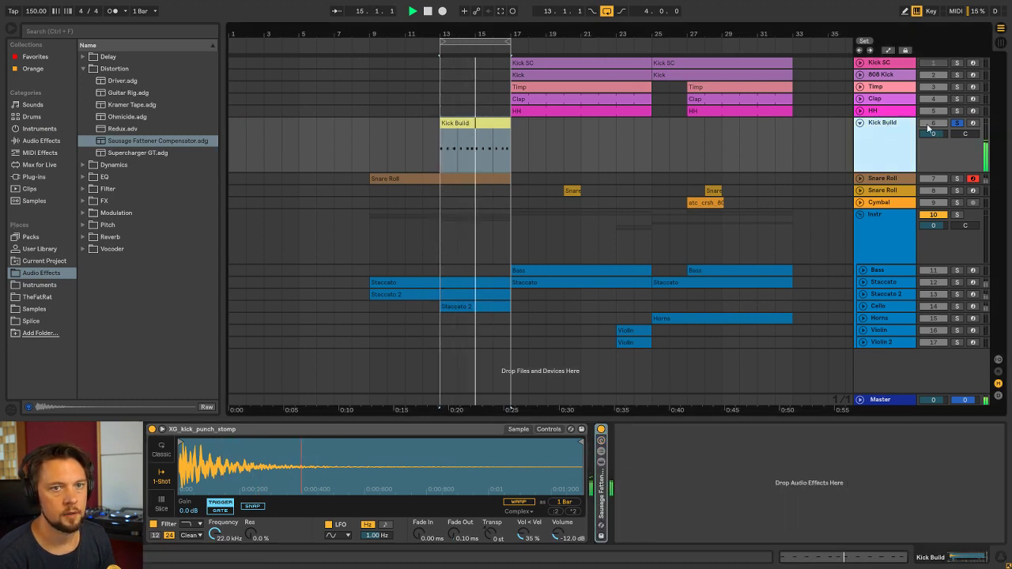
pyautogui.press('space')
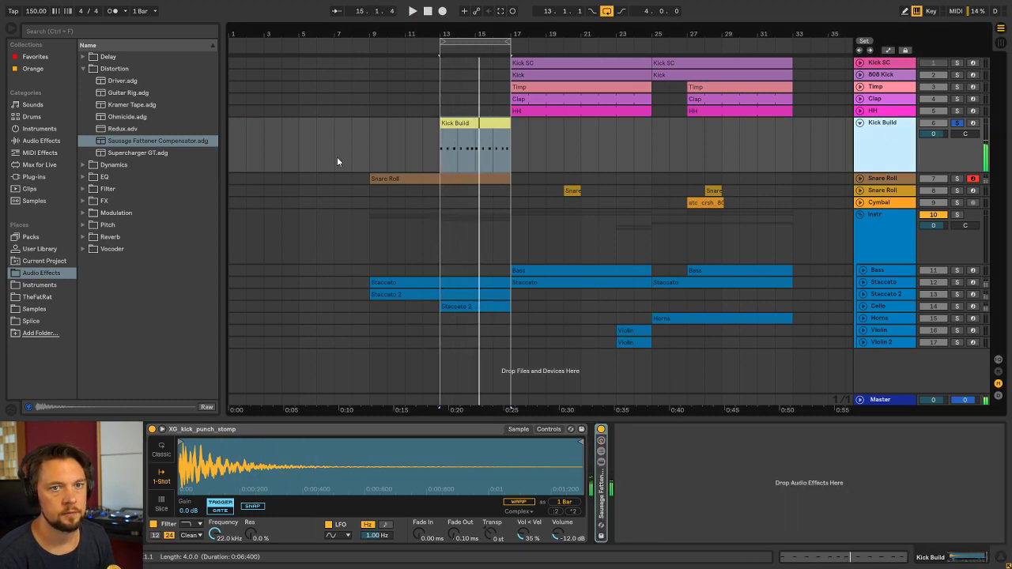
# Load EQ Eight.adv from the EQ effects folder onto the Kick Build track
pyautogui.click(84, 68)
pyautogui.click(84, 93)
pyautogui.doubleClick(139, 117)
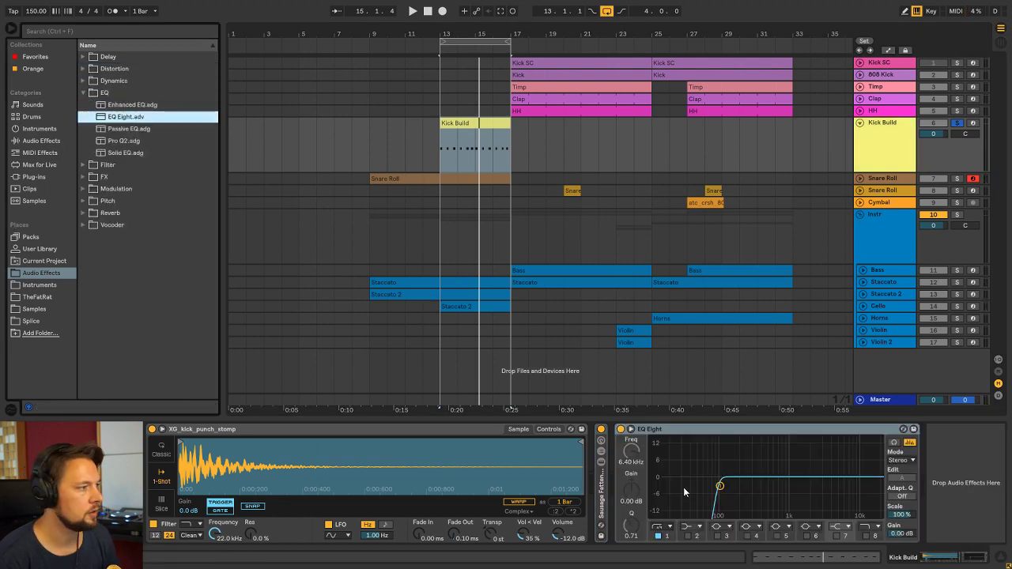
# Enable EQ Eight's band 2 at 240 Hz with -6.19 dB gain and Q 0.41, and set the Kick Build track's volume to 0.1 dB
pyautogui.press('space')
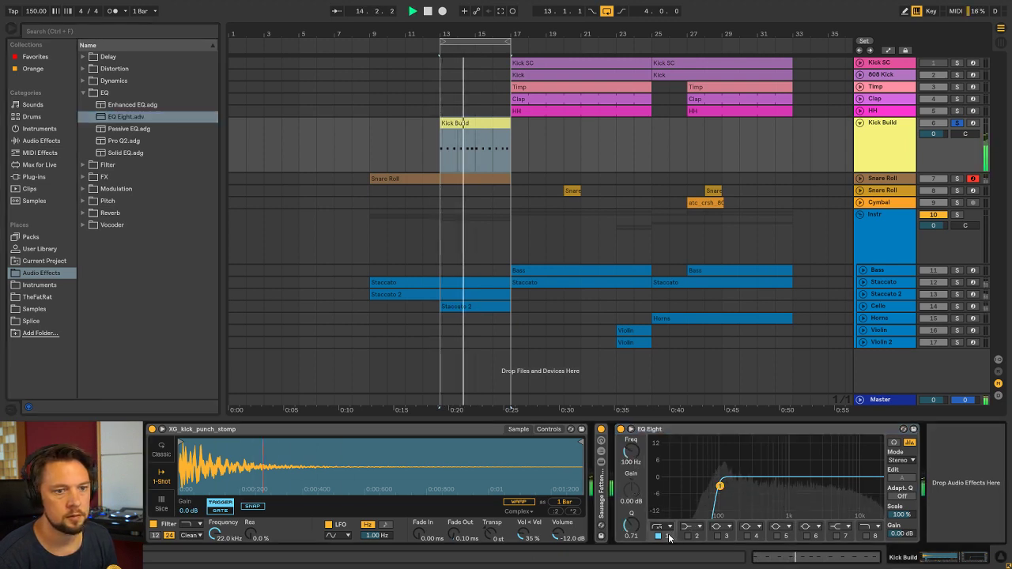
pyautogui.click(687, 536)
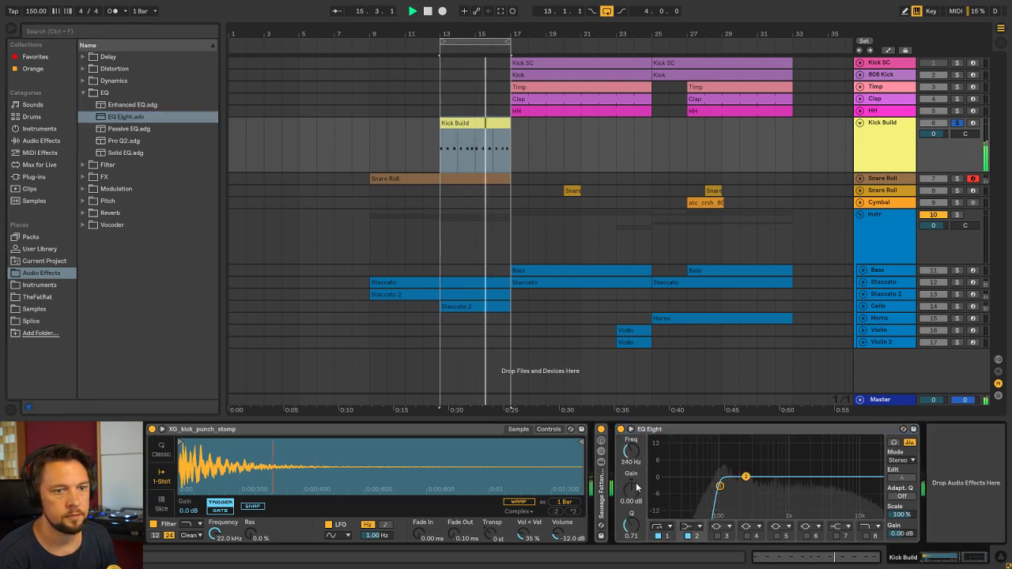
pyautogui.moveTo(630, 488); pyautogui.dragTo(630, 545)
pyautogui.press('Tab')
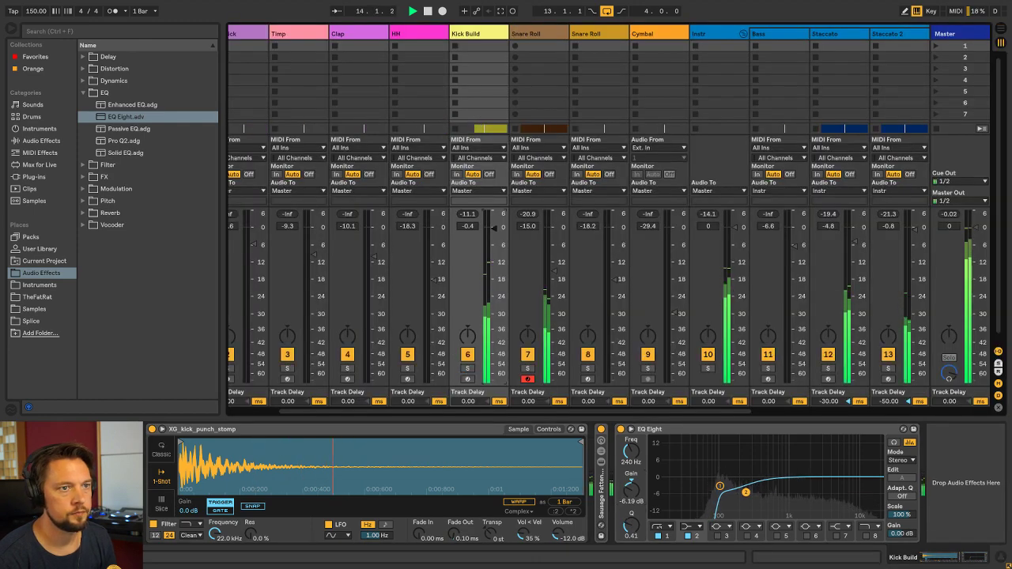
pyautogui.press('Tab')
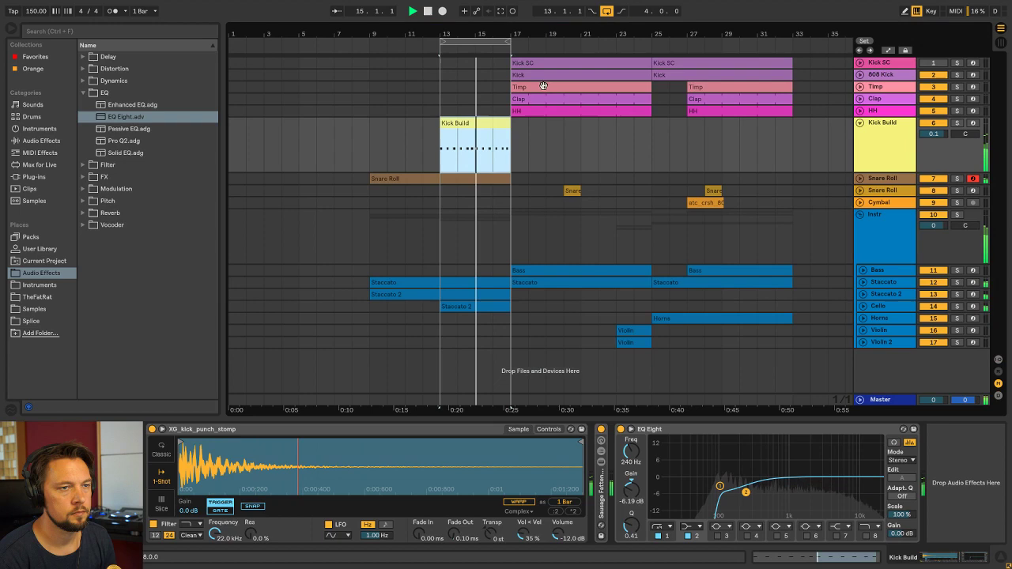
# Add eighth-note C3 hits to the Kick Build clip at 3.1.3, 3.3, 3.4.3 and 4.2, and return to the arrangement
pyautogui.doubleClick(486, 123)
pyautogui.doubleClick(690, 332)
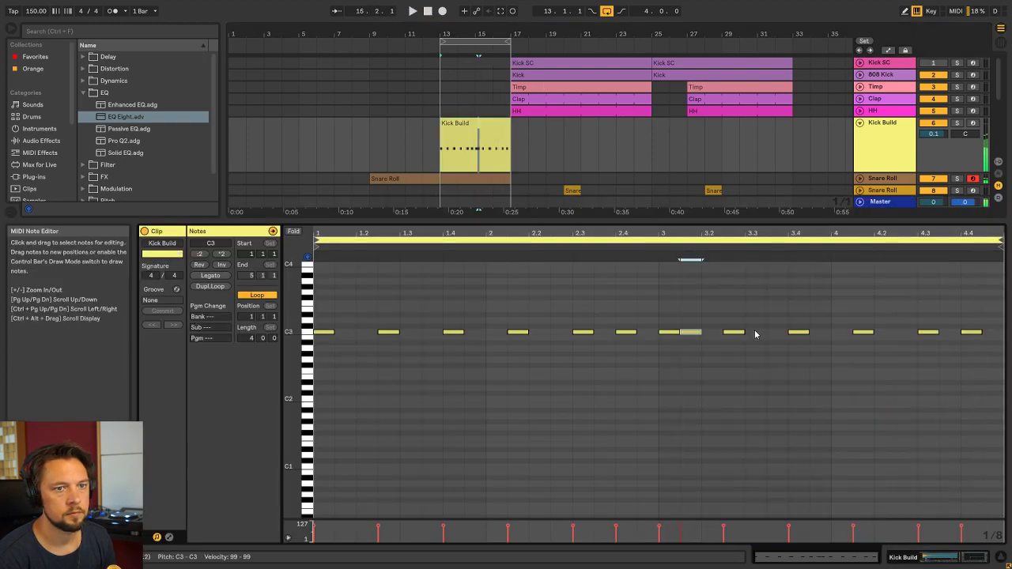
pyautogui.click(797, 333)
pyautogui.doubleClick(818, 332)
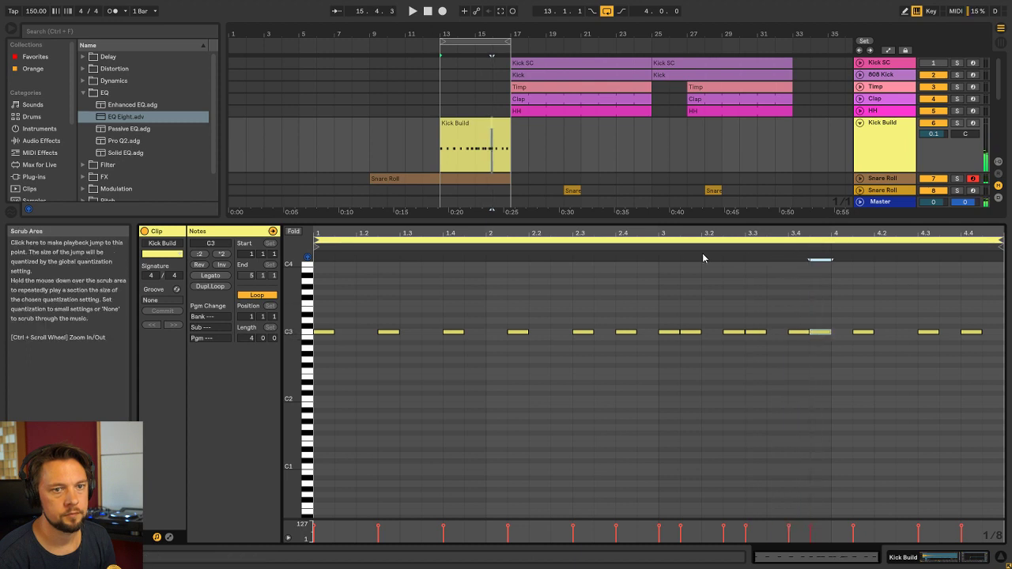
pyautogui.click(866, 332)
pyautogui.doubleClick(885, 333)
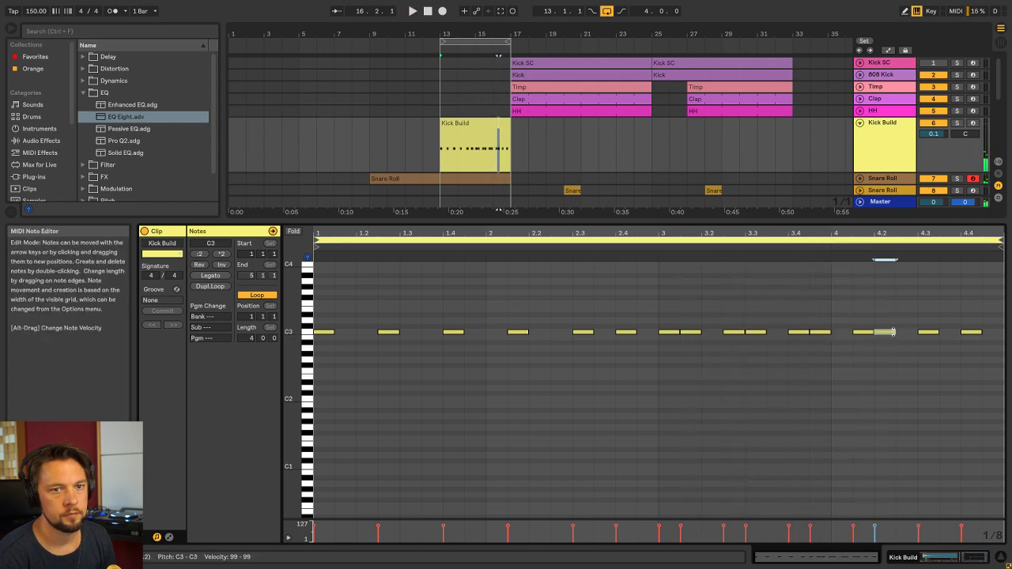
pyautogui.click(914, 249)
pyautogui.hotkey('shift', 'Tab')
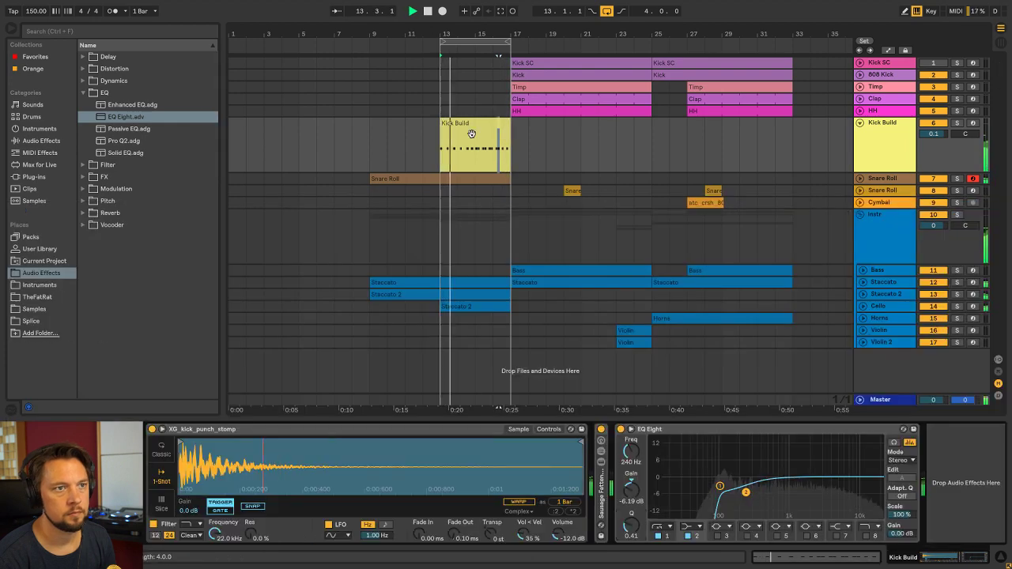
# Solo the Kick Build track and audition its edited pattern from bar 13
pyautogui.moveTo(507, 41)
pyautogui.mouseDown()
pyautogui.moveTo(596, 41)
pyautogui.moveTo(509, 41)
pyautogui.mouseUp()
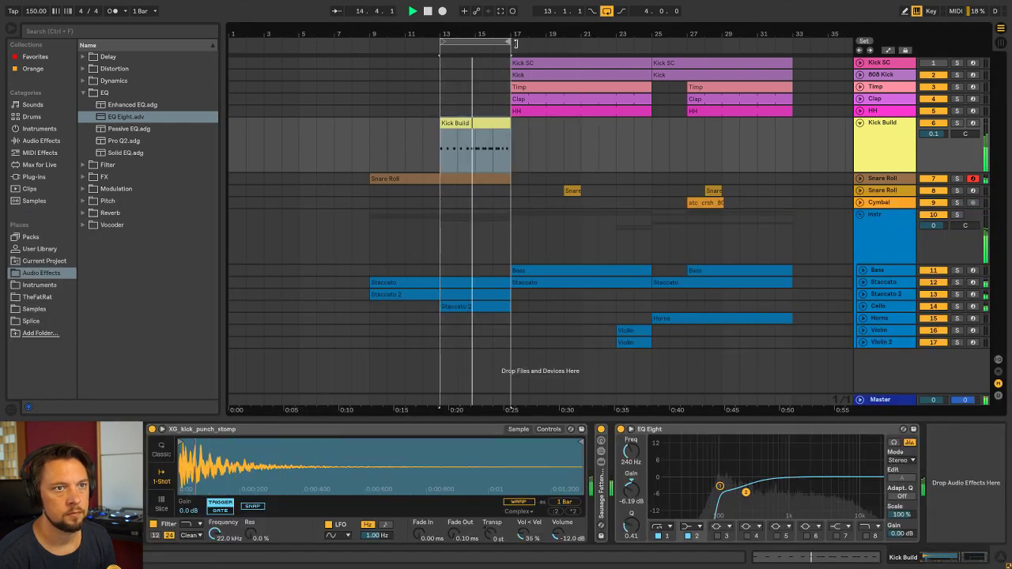
pyautogui.click(477, 122)
pyautogui.click(957, 123)
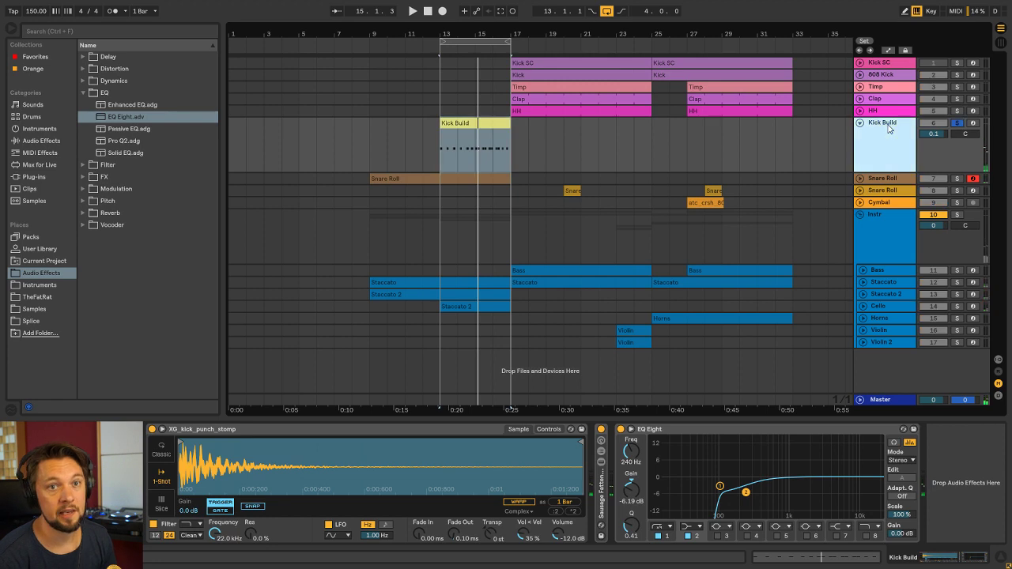
pyautogui.press('space')
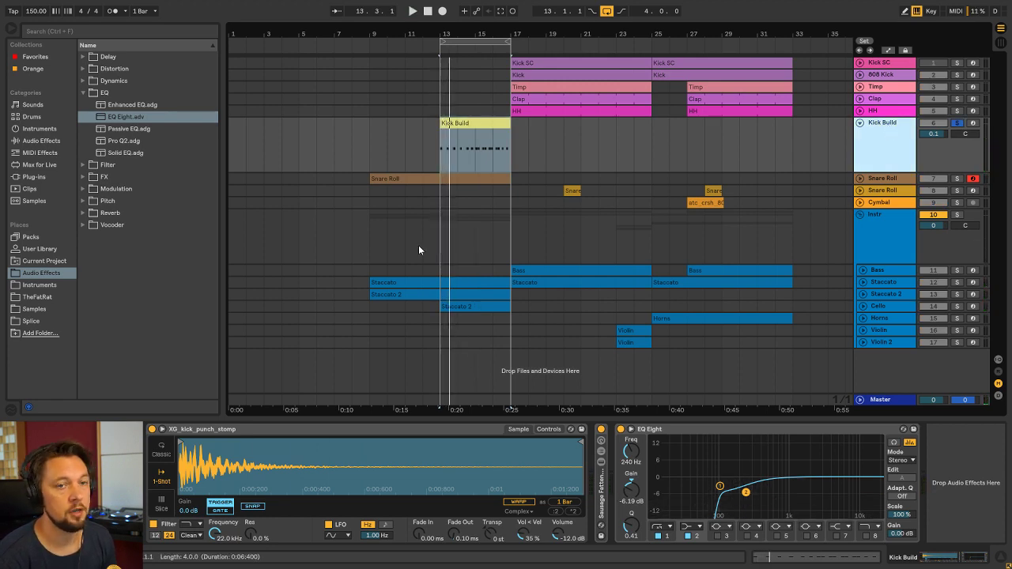
pyautogui.click(473, 134)
pyautogui.press('space')
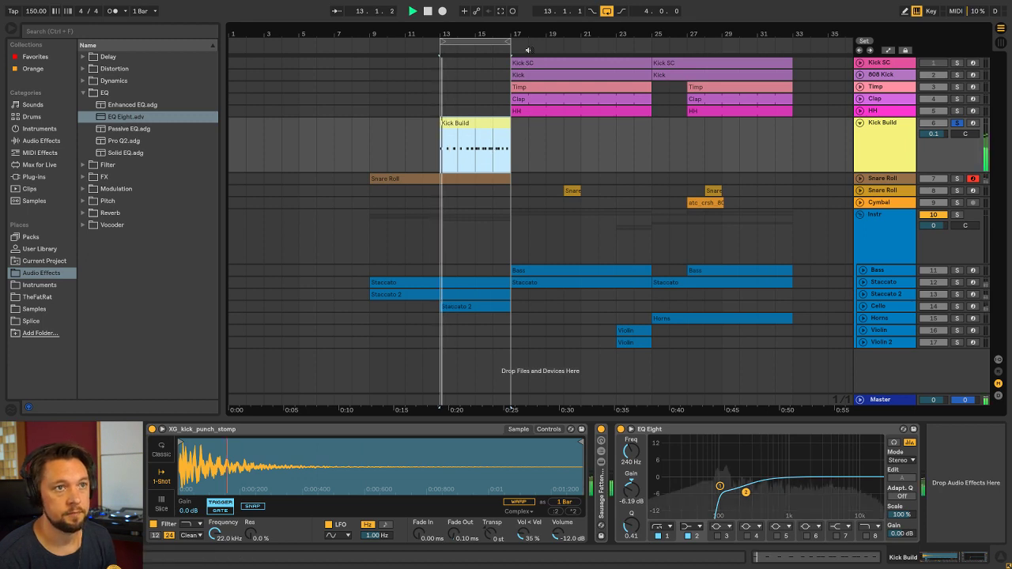
# Extend the loop to eight bars from bar 13, and compare the soloed Kick Build with the 808 Kick before clearing the solos
pyautogui.moveTo(508, 40); pyautogui.dragTo(580, 40)
pyautogui.click(467, 124)
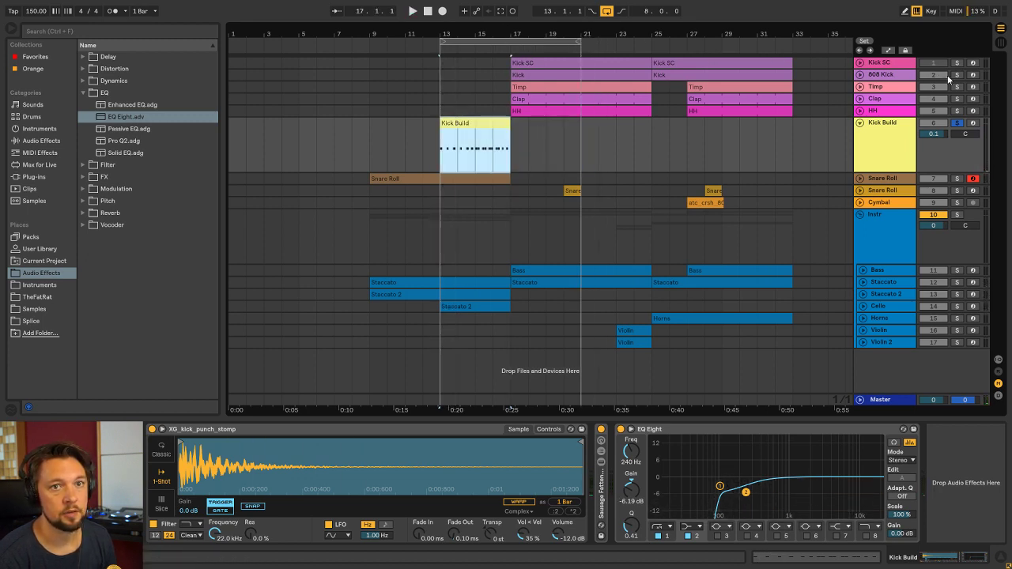
pyautogui.press('space')
pyautogui.click(511, 114)
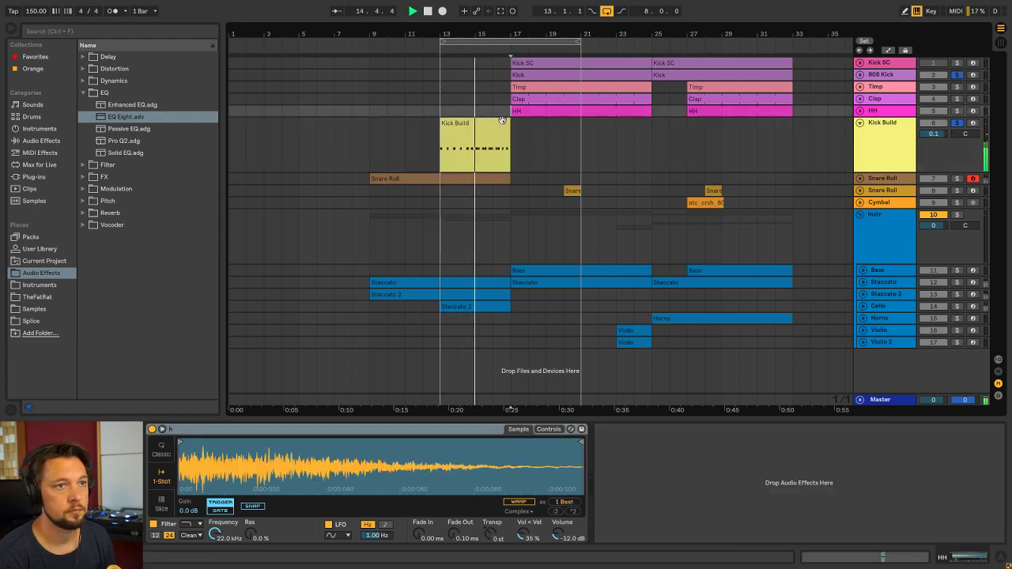
pyautogui.click(499, 123)
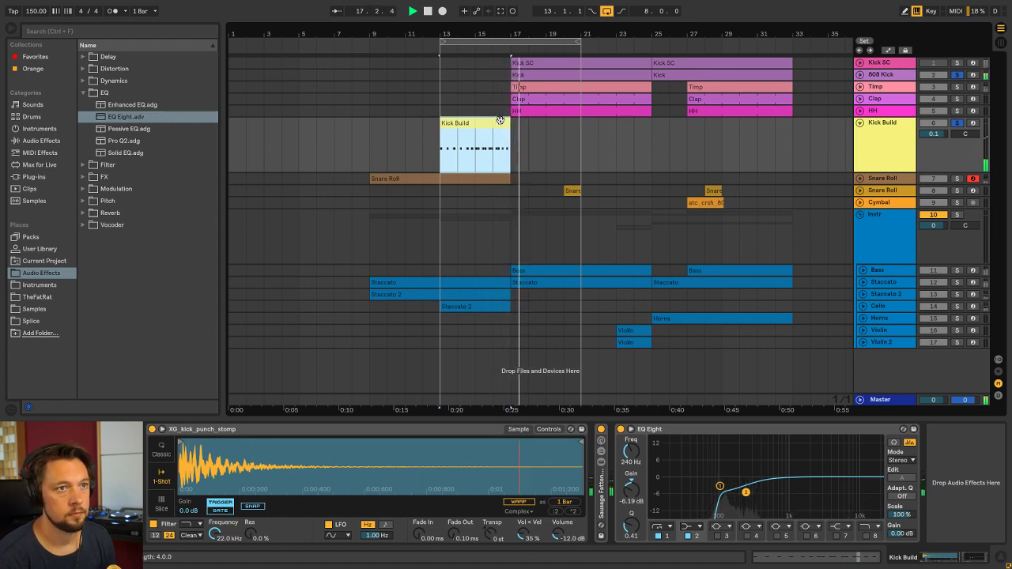
pyautogui.press('space')
pyautogui.click(960, 125)
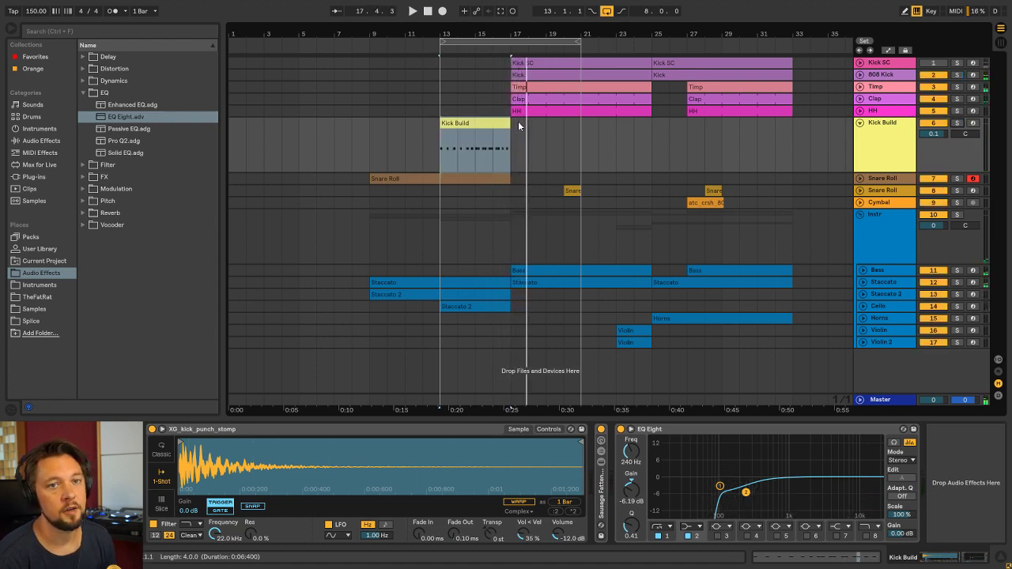
# Lower the Kick Build track's volume to -1.7 dB while playing the full arrangement, and fold the track
pyautogui.click(469, 124)
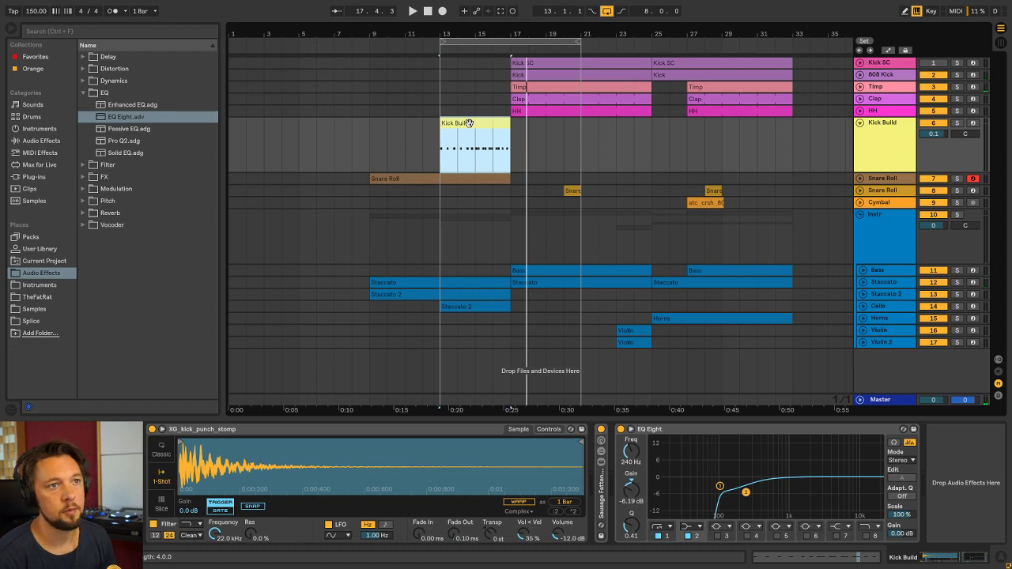
pyautogui.press('space')
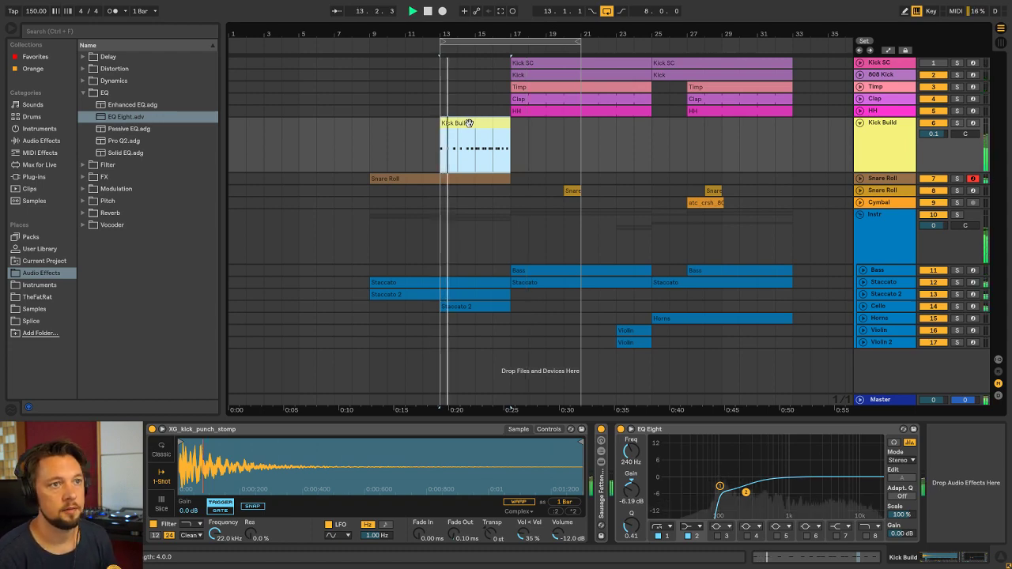
pyautogui.click(879, 128)
pyautogui.press('Tab')
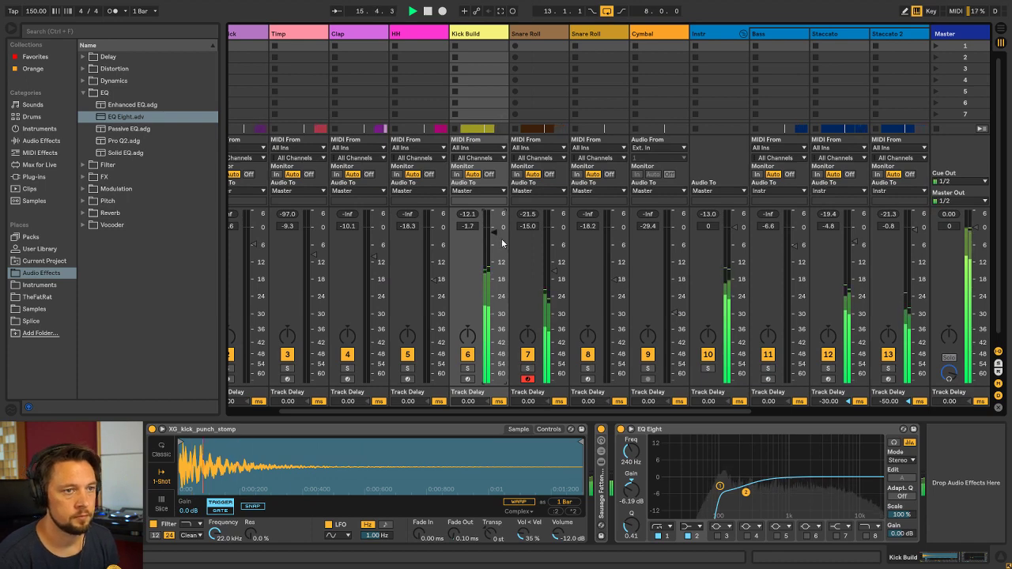
pyautogui.press('Tab')
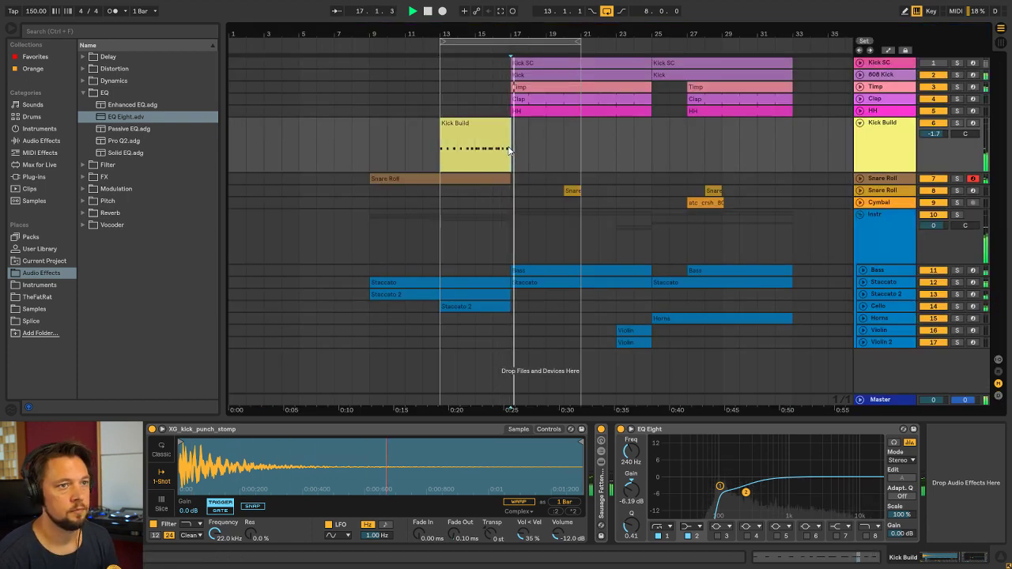
pyautogui.click(439, 150)
pyautogui.click(860, 123)
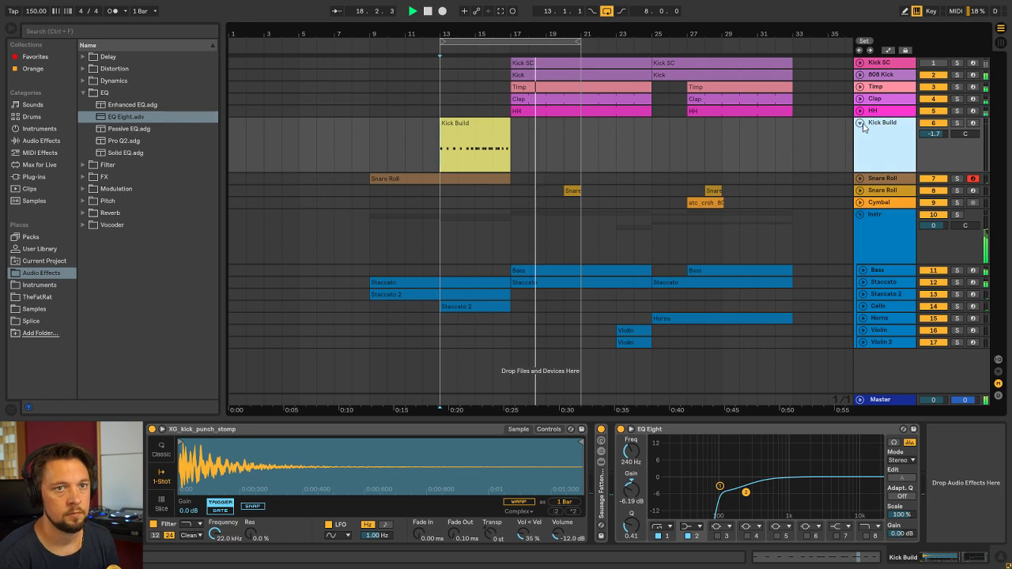
pyautogui.press('space')
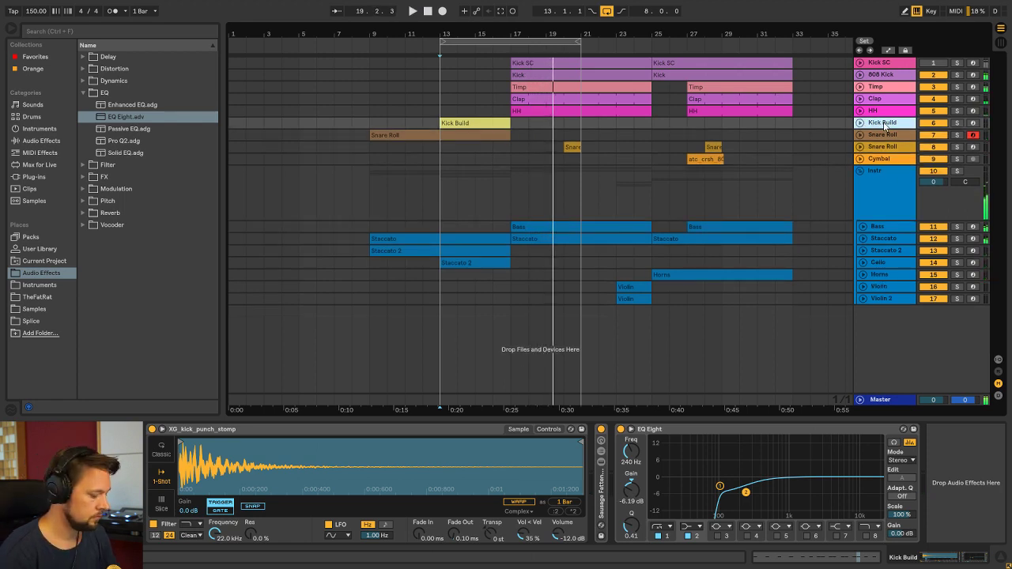
# Insert a new MIDI track below Kick Build and name it Toms
pyautogui.hotkey('ctrl', 'shift', 't')
pyautogui.click(887, 134)
pyautogui.hotkey('ctrl', 'r')
pyautogui.write('Kick')
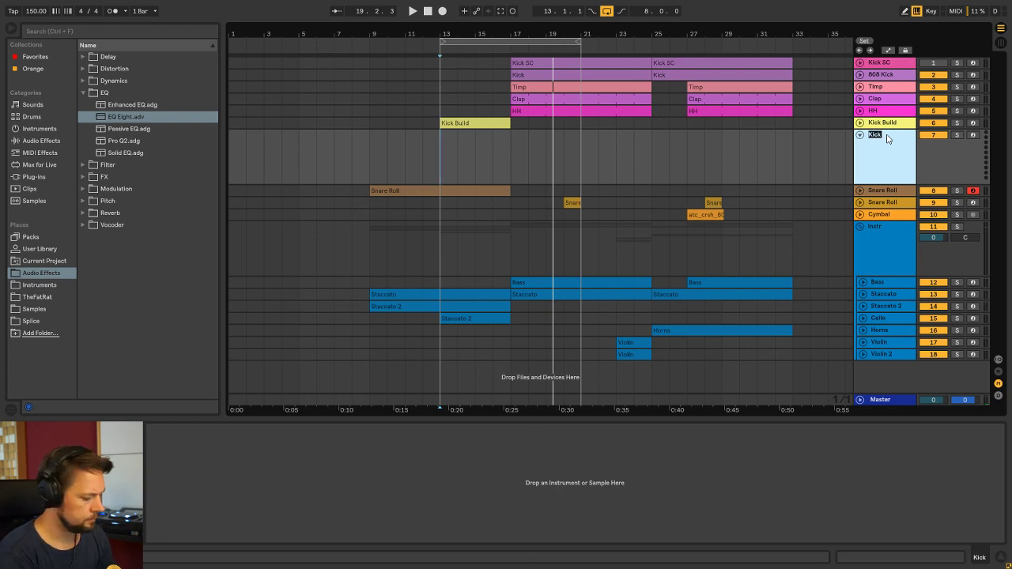
pyautogui.write('Toms')
pyautogui.press('Return')
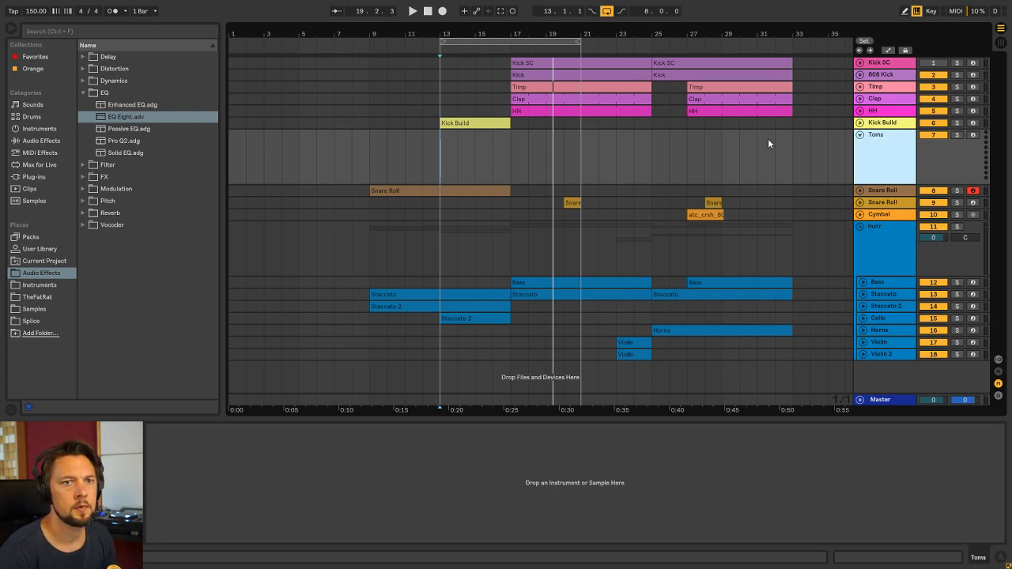
# Create an empty four-bar MIDI clip on the Toms track from bar 13 to bar 17
pyautogui.click(440, 159)
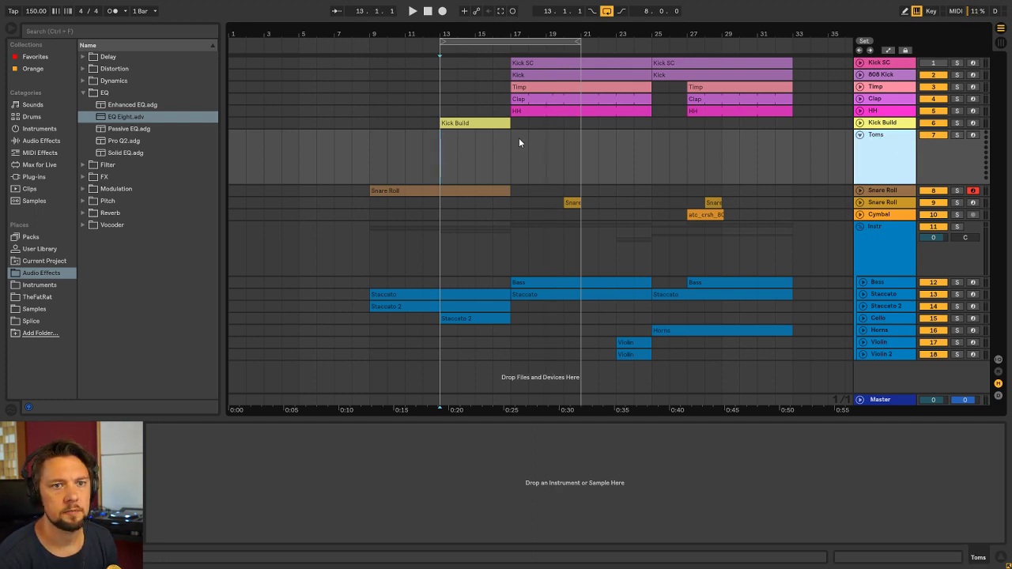
pyautogui.moveTo(437, 164); pyautogui.dragTo(521, 167)
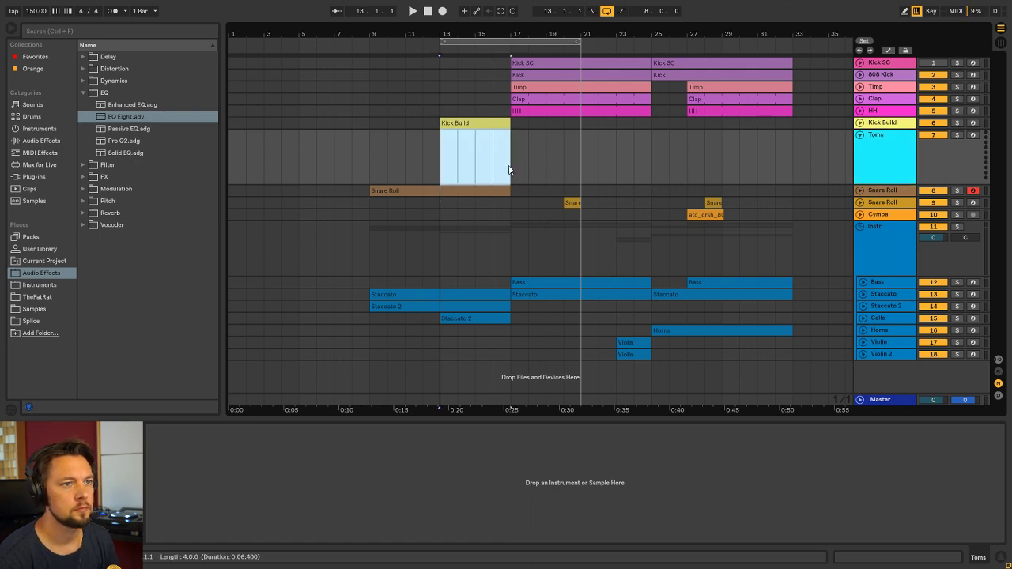
pyautogui.hotkey('ctrl', 'shift', 'm')
pyautogui.hotkey('shift', 'Tab')
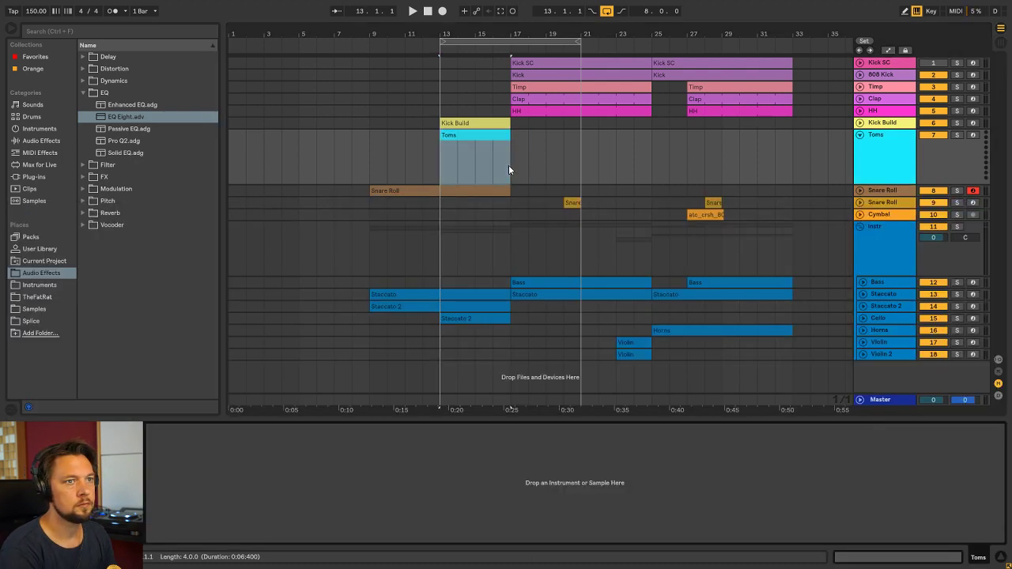
# Load Kontakt 5.adg from the Instruments folder onto the Toms track and ungroup its rack
pyautogui.click(69, 286)
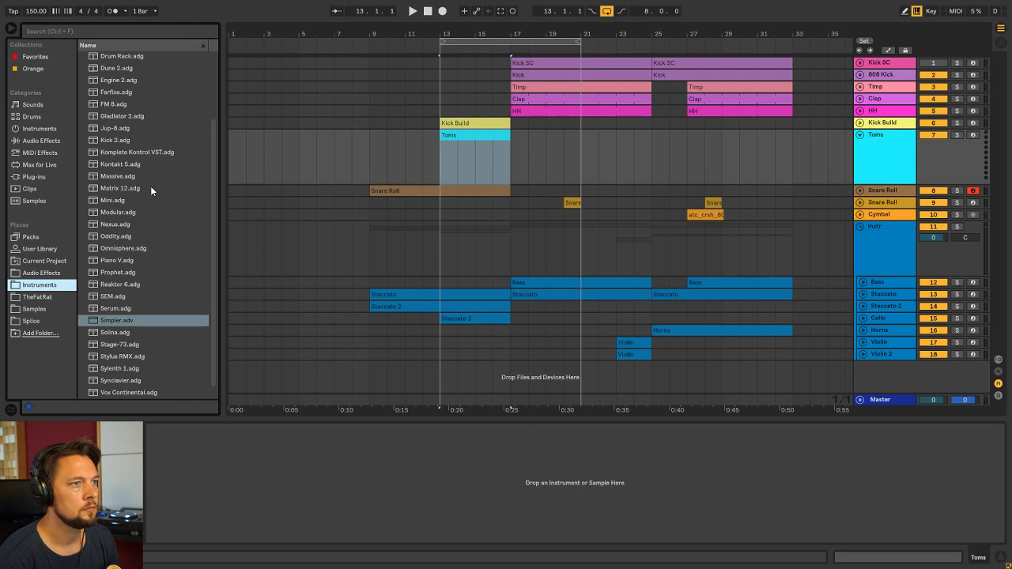
pyautogui.moveTo(120, 162); pyautogui.dragTo(260, 534)
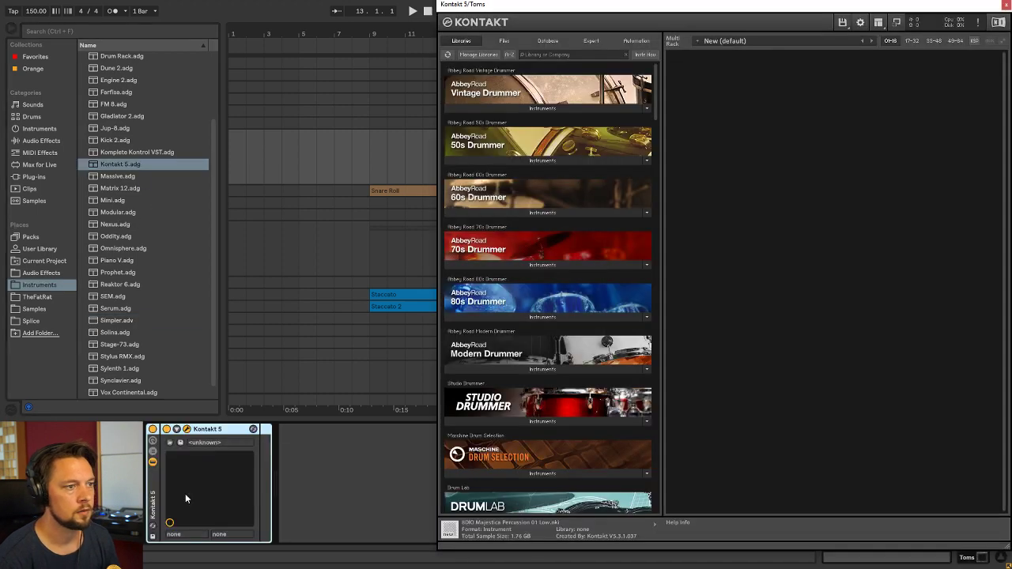
pyautogui.click(153, 499)
pyautogui.hotkey('ctrl', 'shift', 'g')
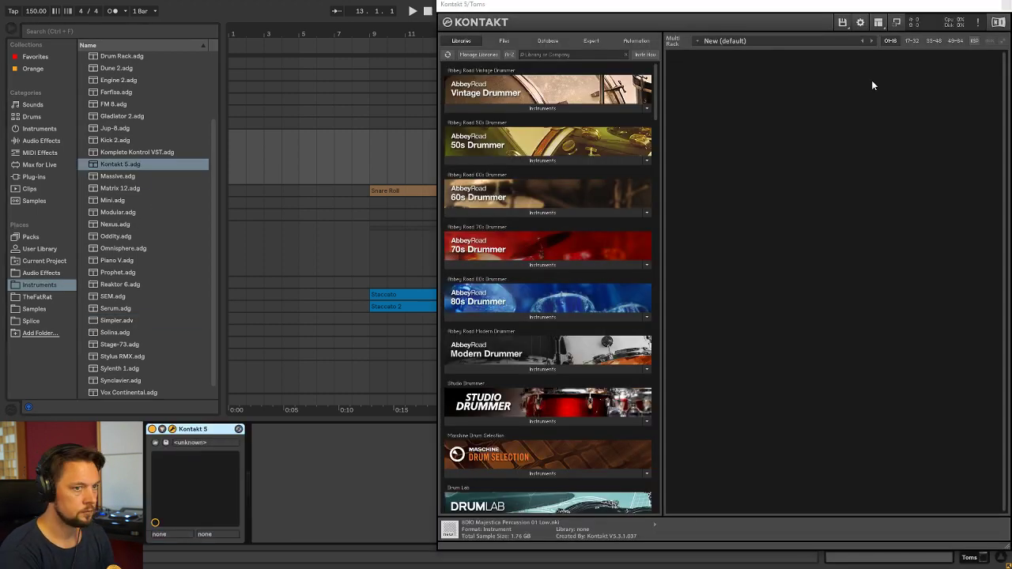
# Load 8DIO Majestica Percussion 01 Low.nki from the 05 Percussion folder into Kontakt and close the plug-in window
pyautogui.click(518, 43)
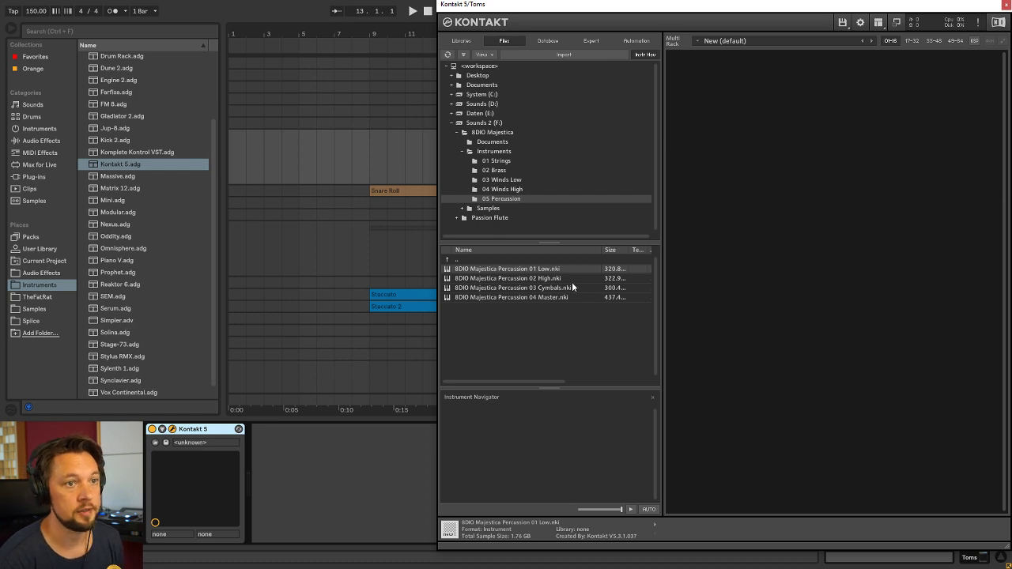
pyautogui.moveTo(571, 269); pyautogui.dragTo(789, 235)
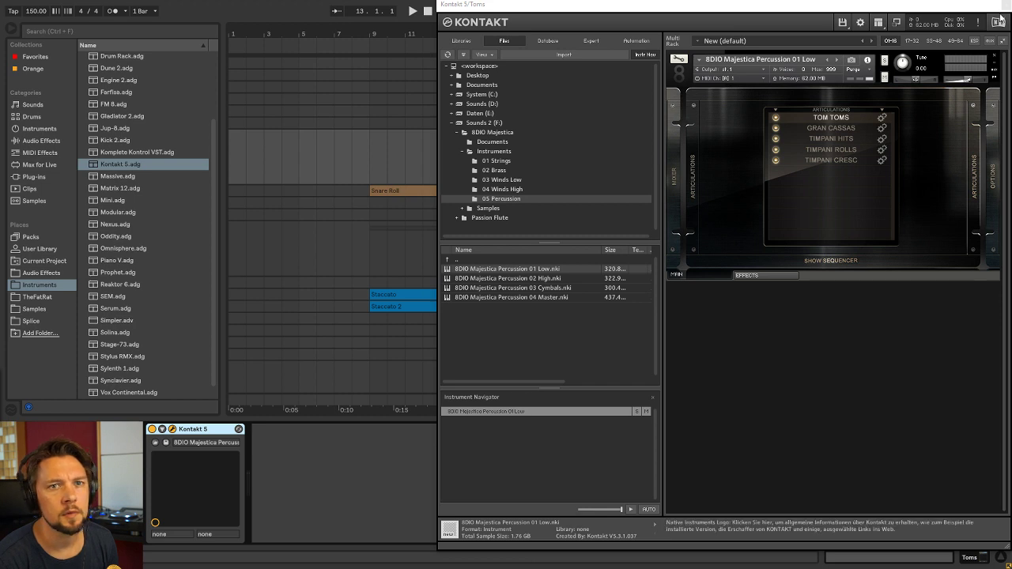
pyautogui.click(1000, 13)
# Open the Toms clip and place sixteenth notes at C2 on beat 1 and B1 at 1.1.4
pyautogui.doubleClick(472, 142)
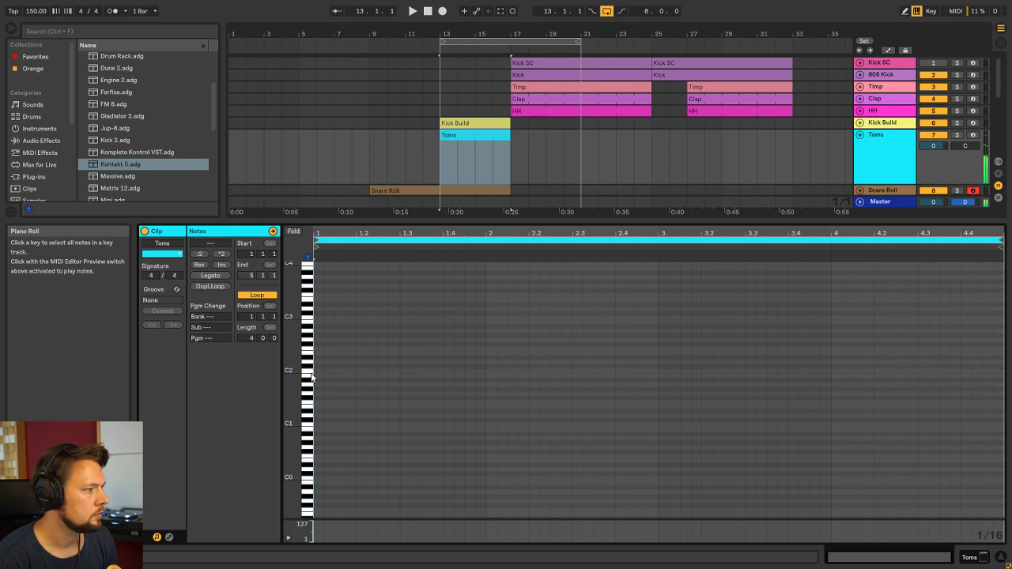
pyautogui.moveTo(290, 400); pyautogui.dragTo(316, 376)
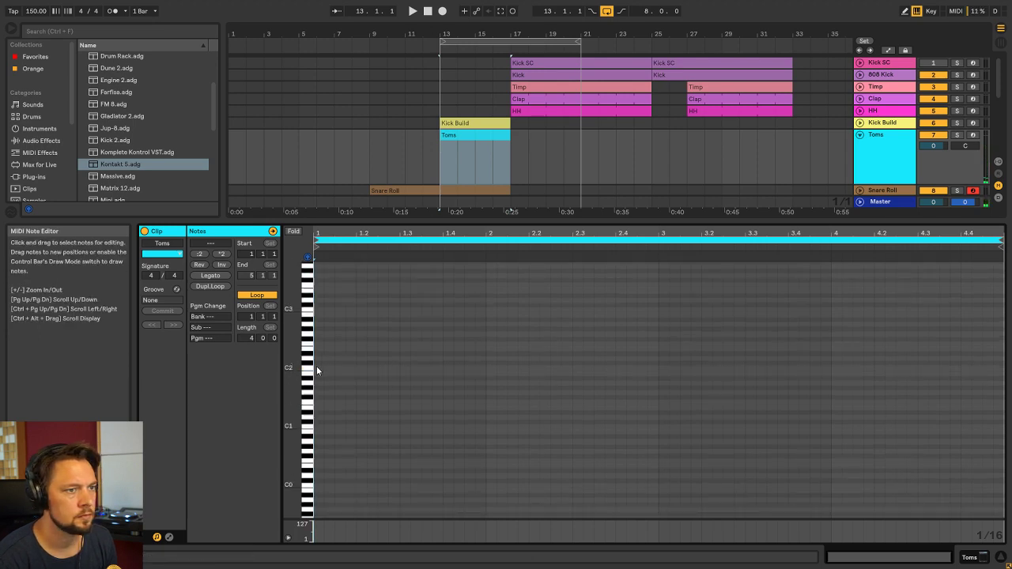
pyautogui.doubleClick(316, 366)
pyautogui.doubleClick(350, 368)
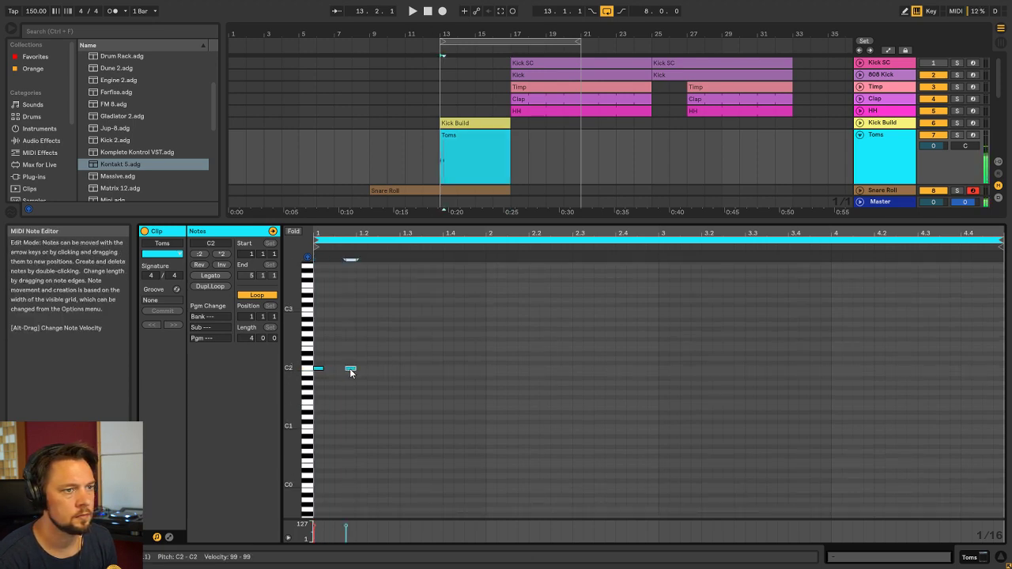
pyautogui.moveTo(349, 368); pyautogui.dragTo(349, 373)
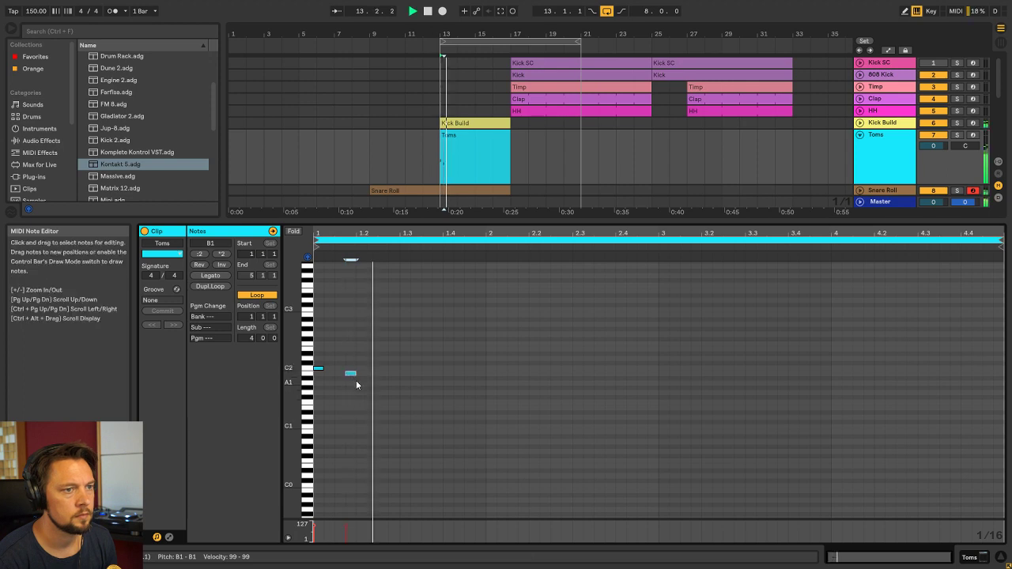
# Set the Toms clip's grid to 1/8, arrange eighth notes at C2 on 1, B1 on 1.2.3 and C2 on 1.4, and play them
pyautogui.rightClick(402, 362)
pyautogui.click(475, 309)
pyautogui.rightClick(473, 311)
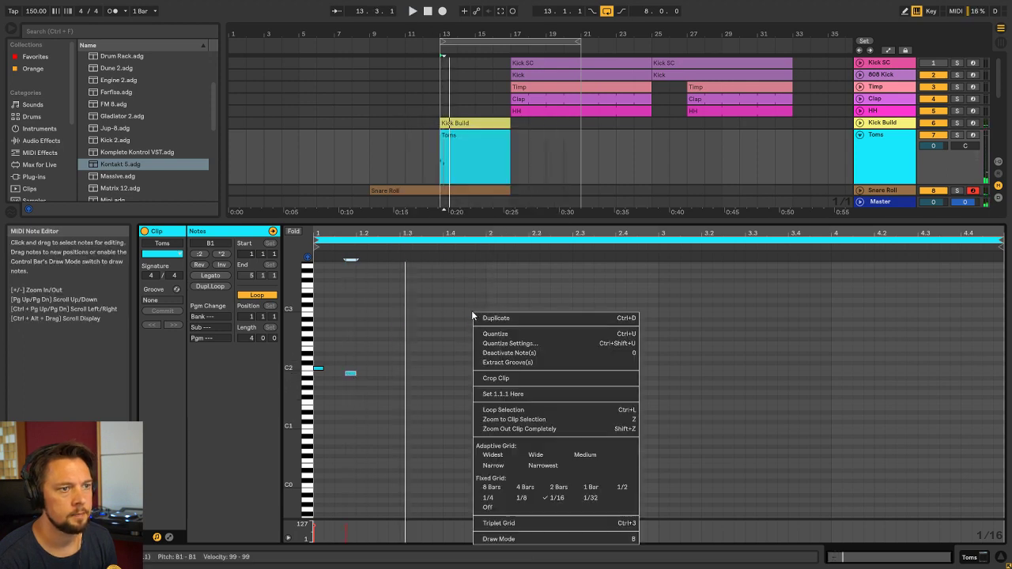
pyautogui.click(529, 498)
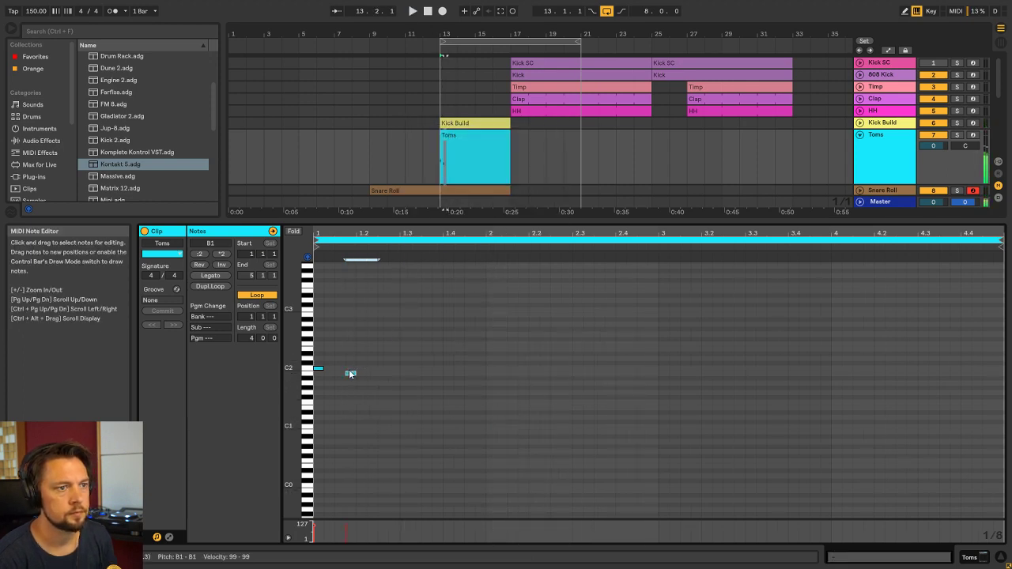
pyautogui.moveTo(348, 371); pyautogui.dragTo(391, 376)
pyautogui.doubleClick(453, 369)
pyautogui.press('space')
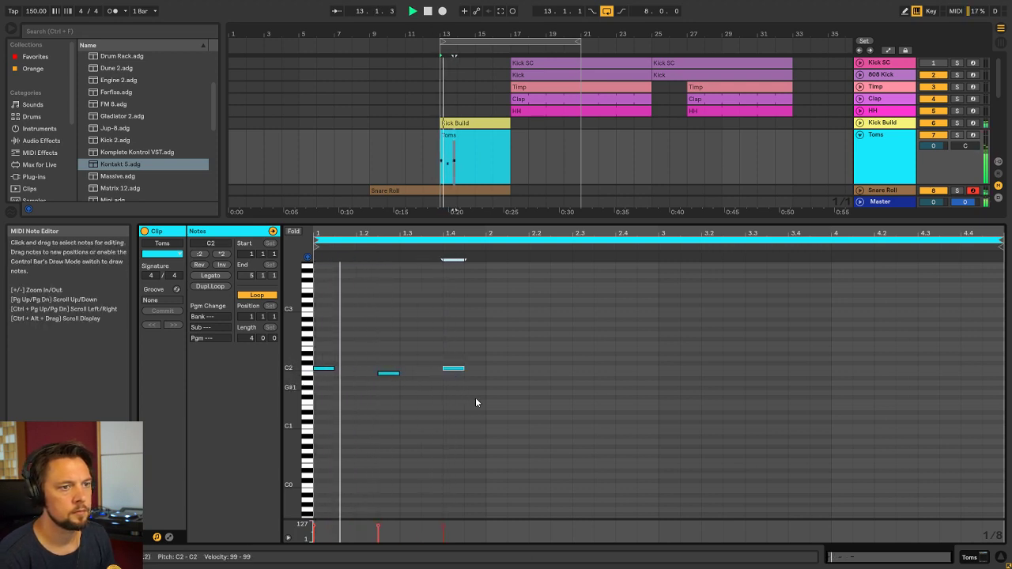
# Duplicate the Toms clip's first bar, move the second bar's first two notes to 2.1.3 and 2.3, then repeat the two-bar pattern in bars 3–4
pyautogui.moveTo(479, 402); pyautogui.dragTo(293, 349)
pyautogui.hotkey('ctrl', 'd')
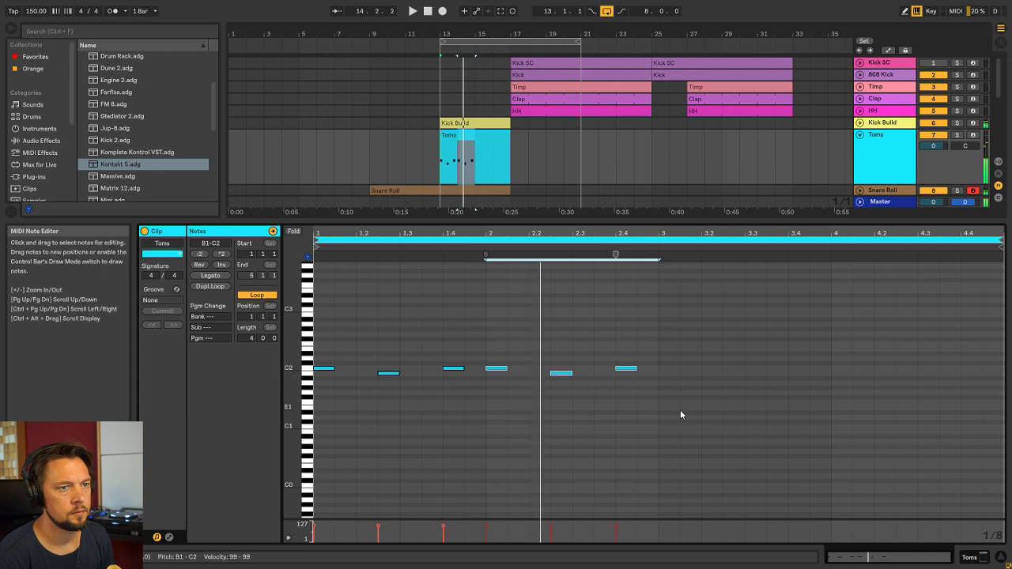
pyautogui.moveTo(657, 403); pyautogui.dragTo(640, 358)
pyautogui.press('Left')
pyautogui.moveTo(651, 402); pyautogui.dragTo(310, 340)
pyautogui.hotkey('ctrl', 'd')
pyautogui.click(720, 349)
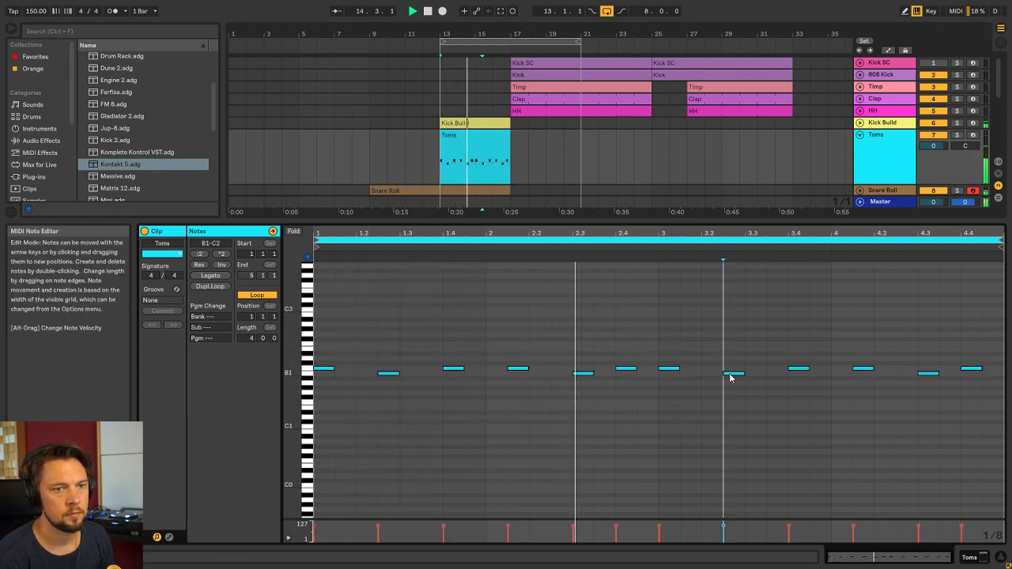
pyautogui.moveTo(729, 375)
pyautogui.mouseDown()
pyautogui.moveTo(713, 376)
pyautogui.moveTo(725, 375)
pyautogui.mouseUp()
# Fill the gaps in bars 3 and 4 of the Toms clip with eighth notes, including B1 on 3.1.3 and C2 on 3.3, and play them
pyautogui.press('space')
pyautogui.doubleClick(689, 375)
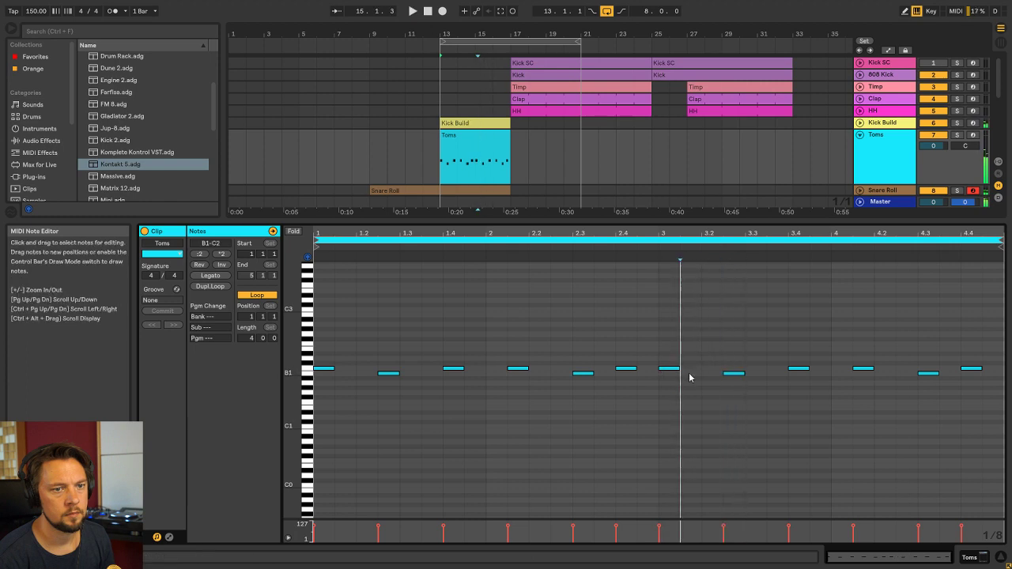
pyautogui.click(758, 372)
pyautogui.doubleClick(757, 372)
pyautogui.click(825, 377)
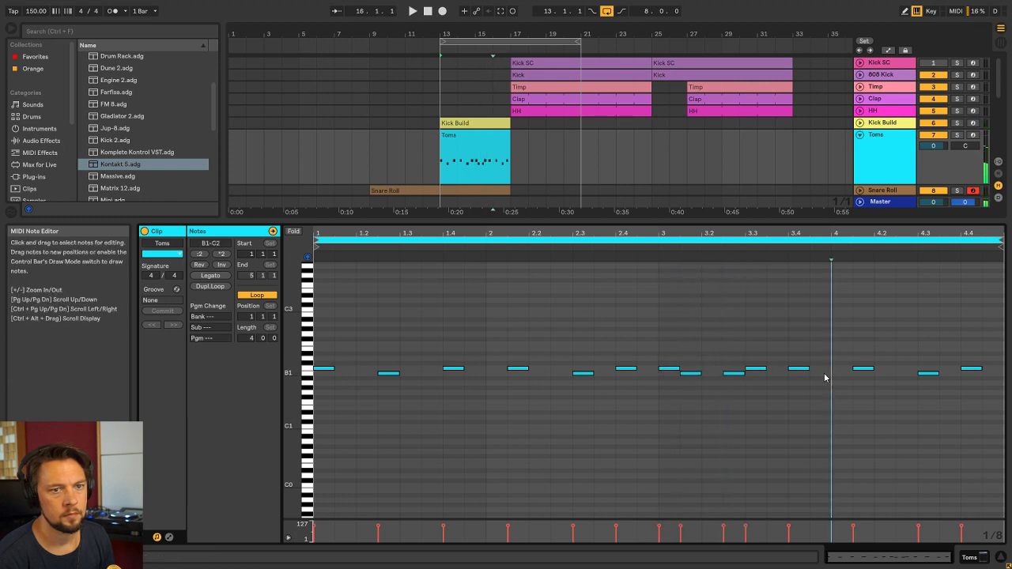
pyautogui.doubleClick(825, 376)
pyautogui.doubleClick(887, 369)
pyautogui.press('space')
# Solo the Toms track in the mixer and add EQ Eight.adv from the Audio Effects EQ folder after its Kontakt
pyautogui.hotkey('shift', 'Tab')
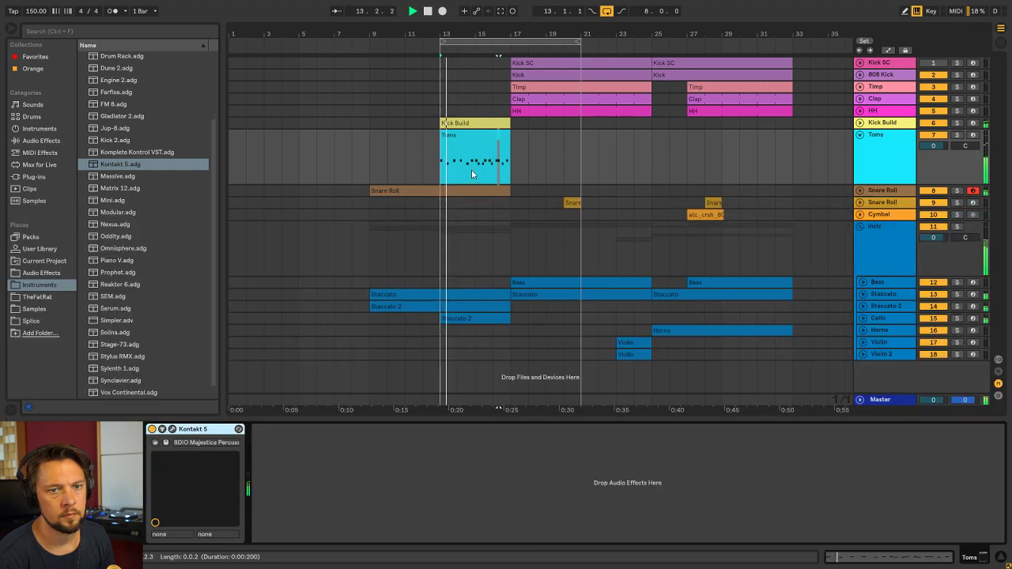
pyautogui.press('Tab')
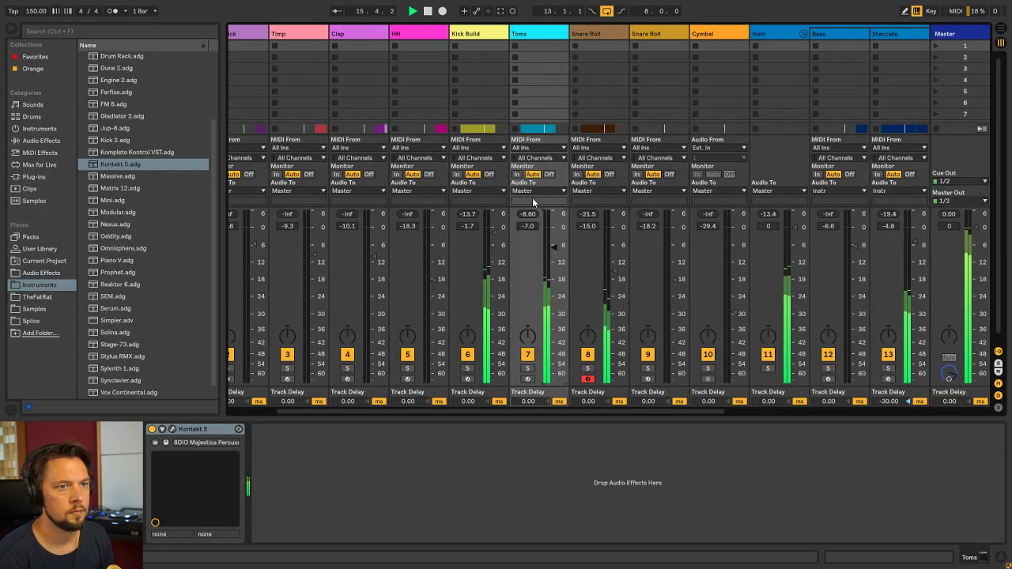
pyautogui.click(528, 37)
pyautogui.click(528, 368)
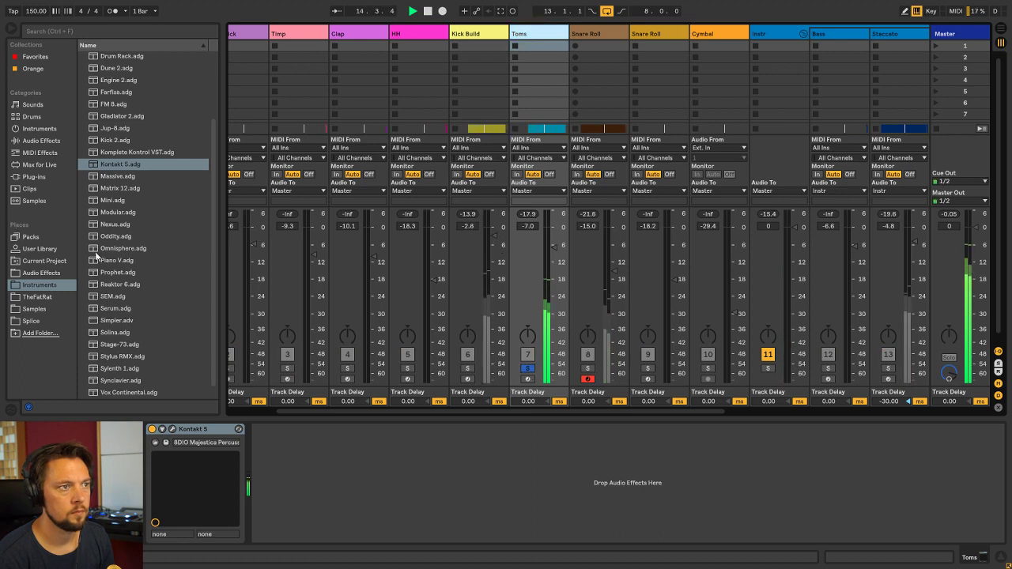
pyautogui.click(54, 273)
pyautogui.doubleClick(127, 117)
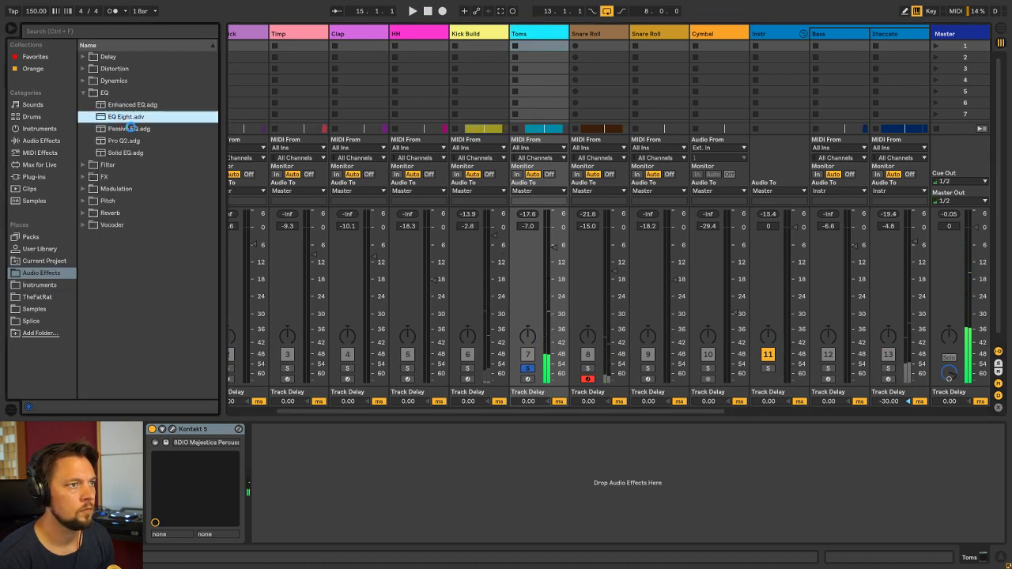
# Enable EQ Eight's second band on Toms as a low shelf at 288 Hz with -4.76 dB gain and a Q of 0.39
pyautogui.click(325, 536)
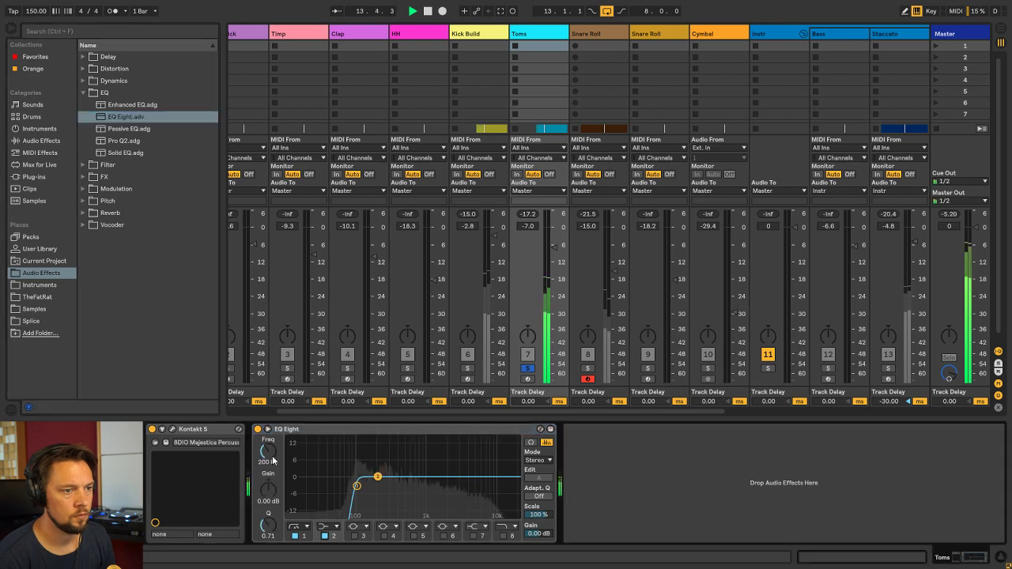
pyautogui.moveTo(268, 453); pyautogui.dragTo(269, 442)
pyautogui.moveTo(268, 491); pyautogui.dragTo(266, 540)
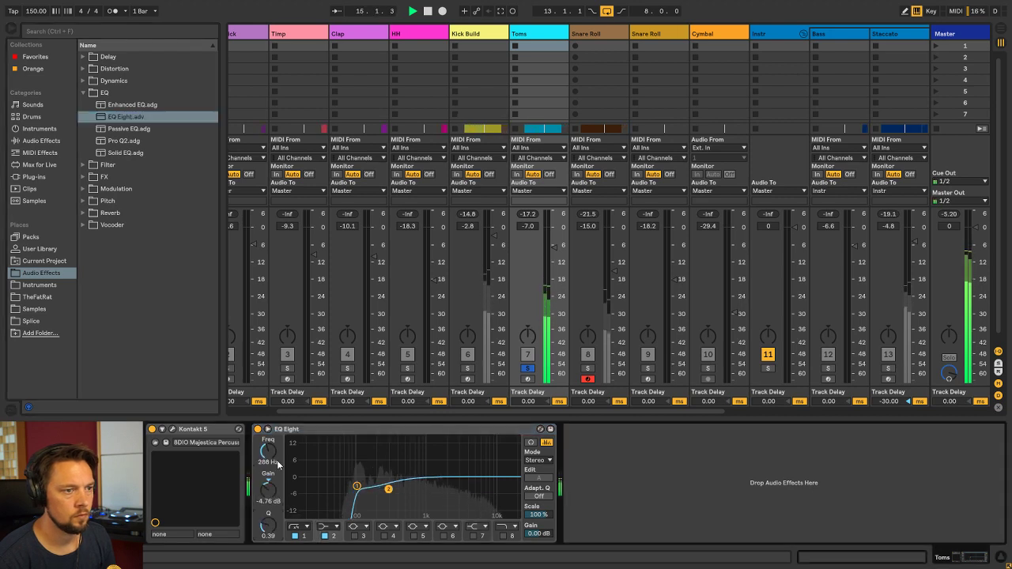
# Unsolo the Toms track, set its volume to -6.4 dB, and return to the arrangement
pyautogui.click(527, 368)
pyautogui.moveTo(554, 247); pyautogui.dragTo(553, 250)
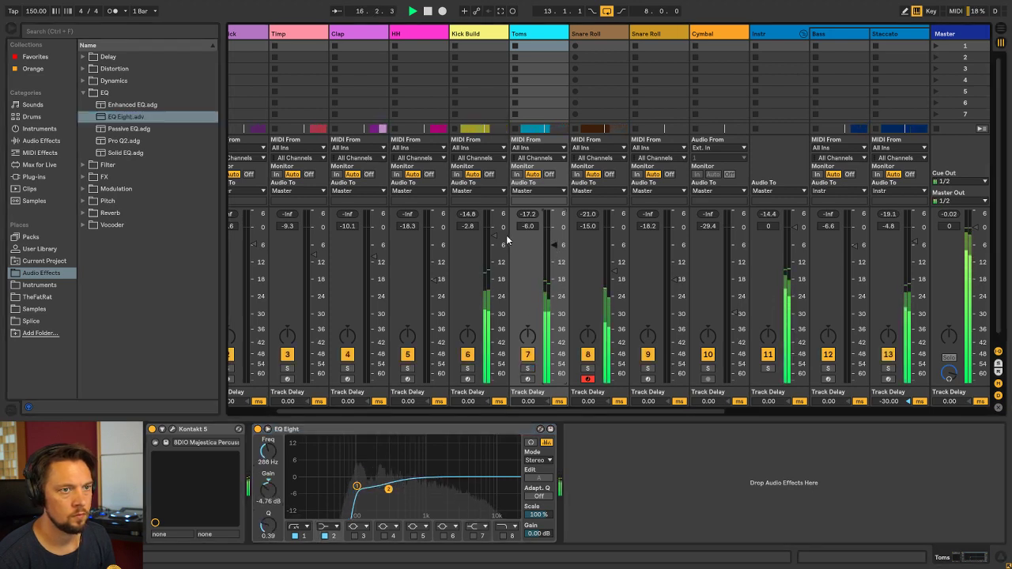
pyautogui.press('Tab')
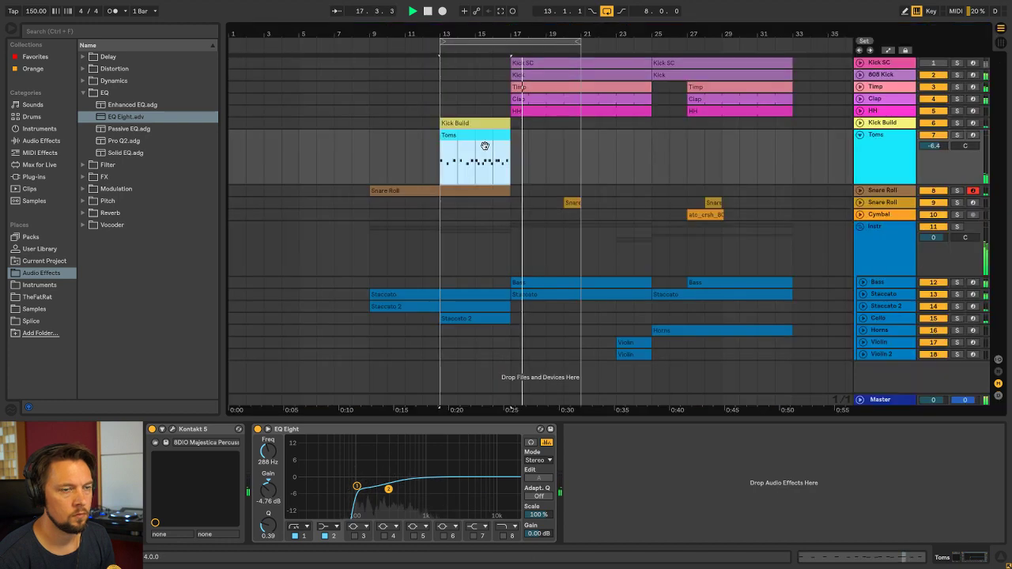
# Extend the arrangement loop's start back to bar 9
pyautogui.click(443, 171)
pyautogui.click(443, 54)
pyautogui.moveTo(442, 42); pyautogui.dragTo(369, 49)
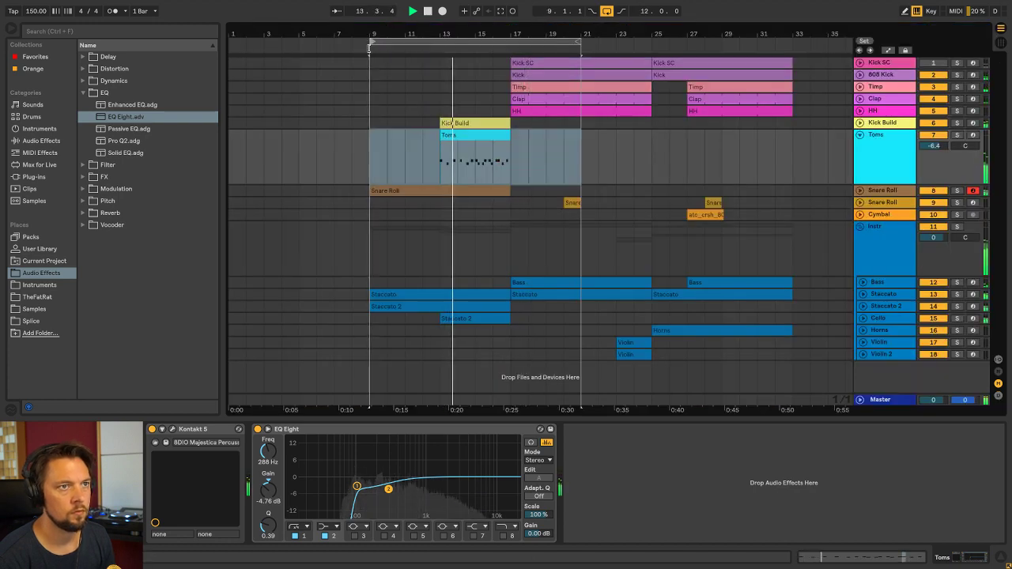
# Set the Toms track's volume to -6.1 dB in the mixer and restart arrangement playback from bar 9
pyautogui.press('Tab')
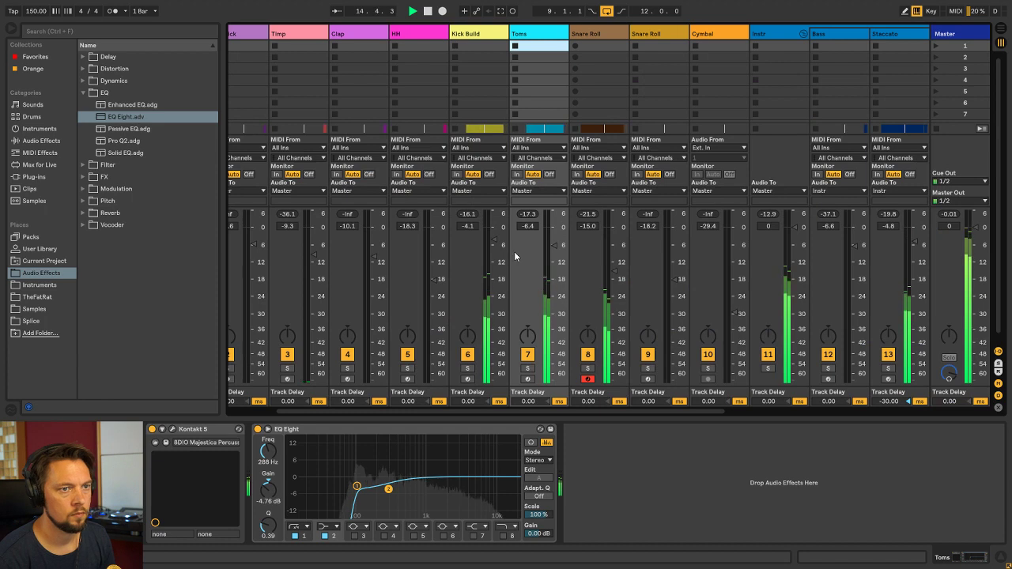
pyautogui.press('Tab')
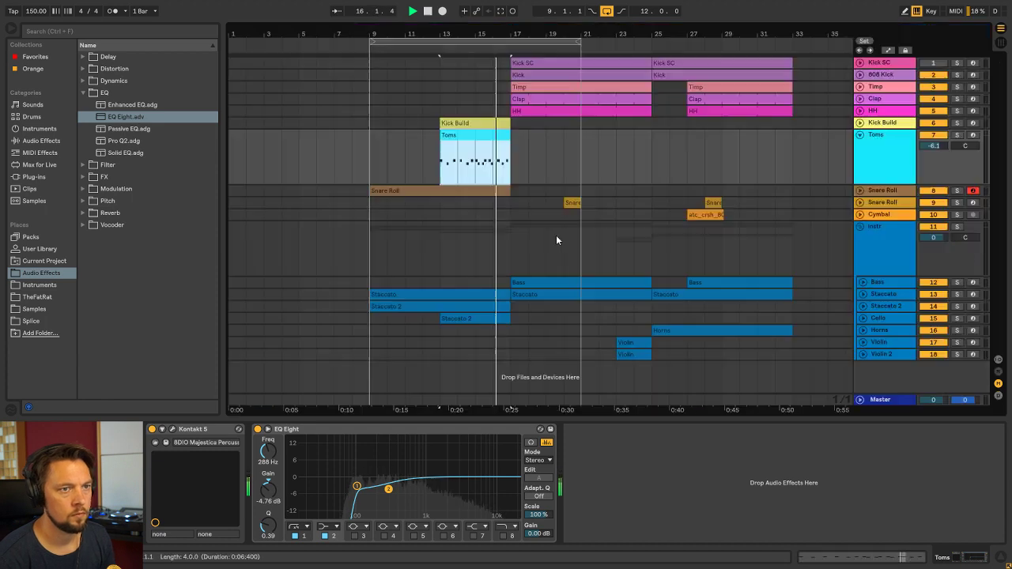
pyautogui.click(440, 177)
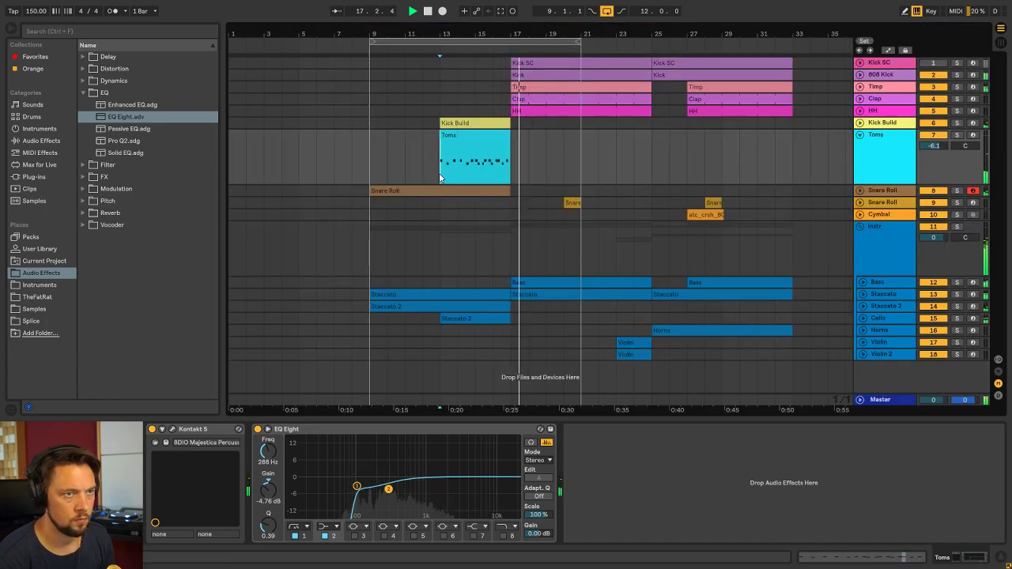
pyautogui.click(374, 170)
pyautogui.press('space')
pyautogui.press('space')
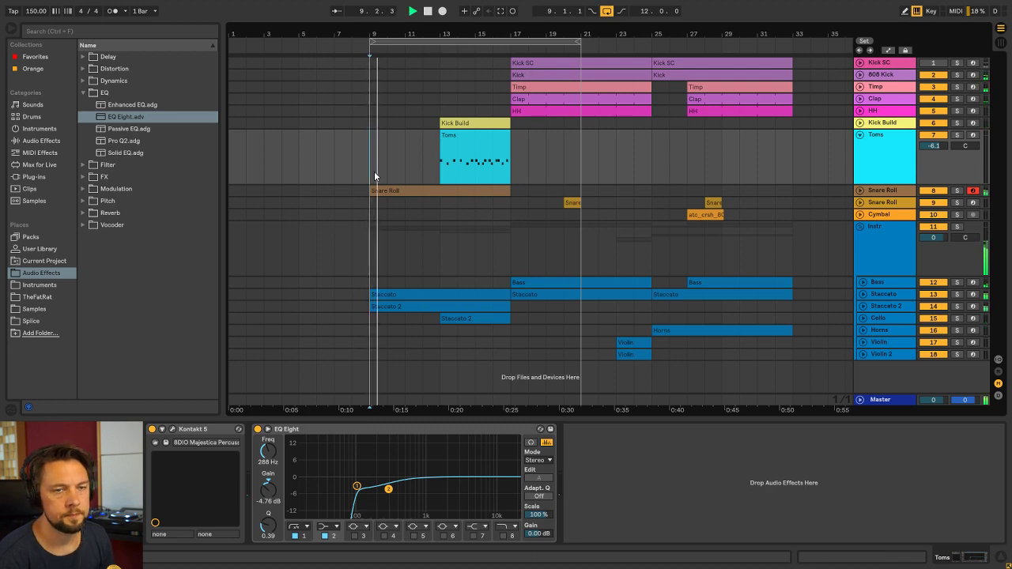
# Fold the Toms track and extend the loop's end to bar 33, making it 24 bars long
pyautogui.click(860, 135)
pyautogui.moveTo(582, 41); pyautogui.dragTo(793, 41)
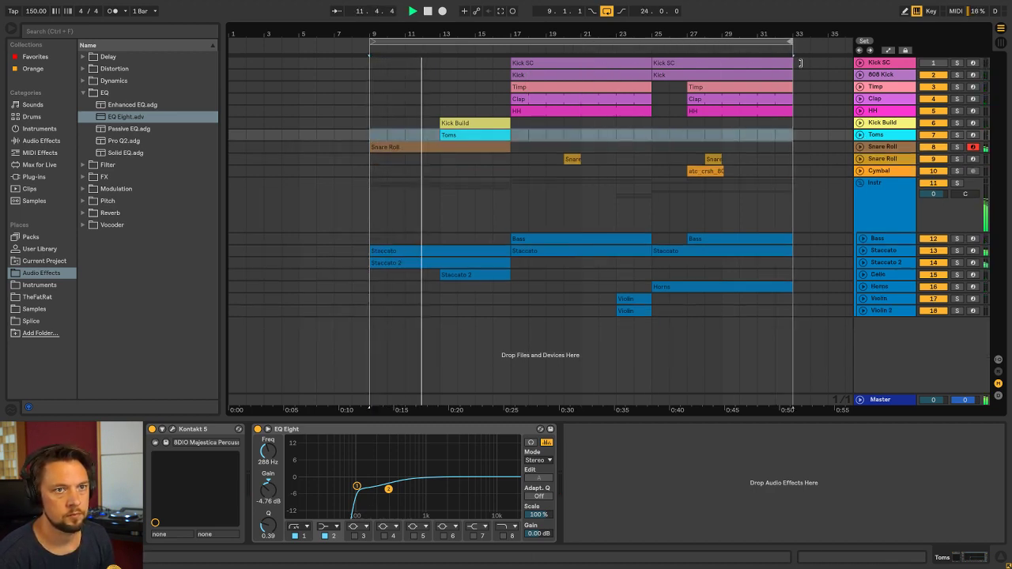
pyautogui.click(466, 135)
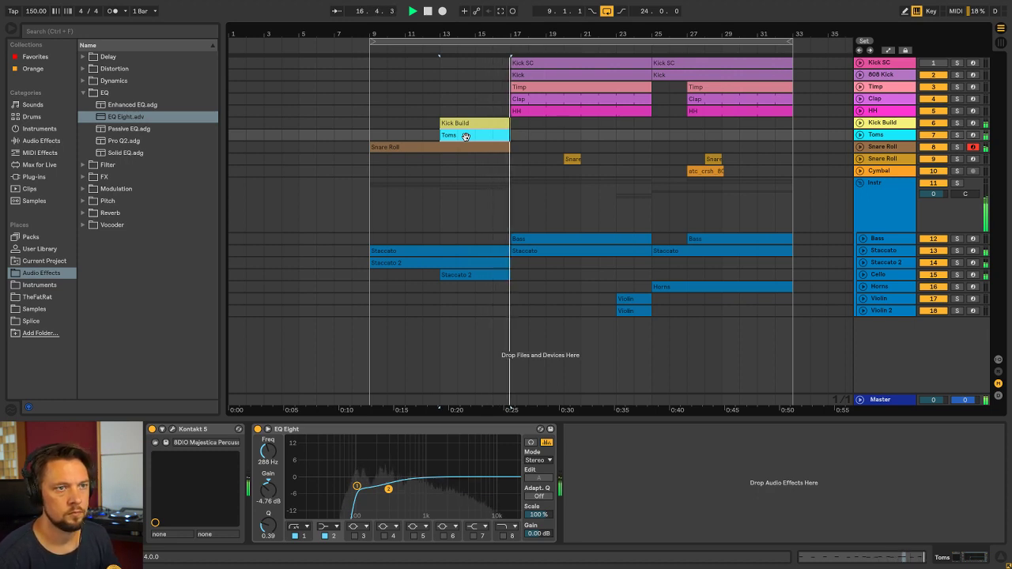
# Insert a new MIDI track below Toms and name it Hi Hat
pyautogui.click(879, 136)
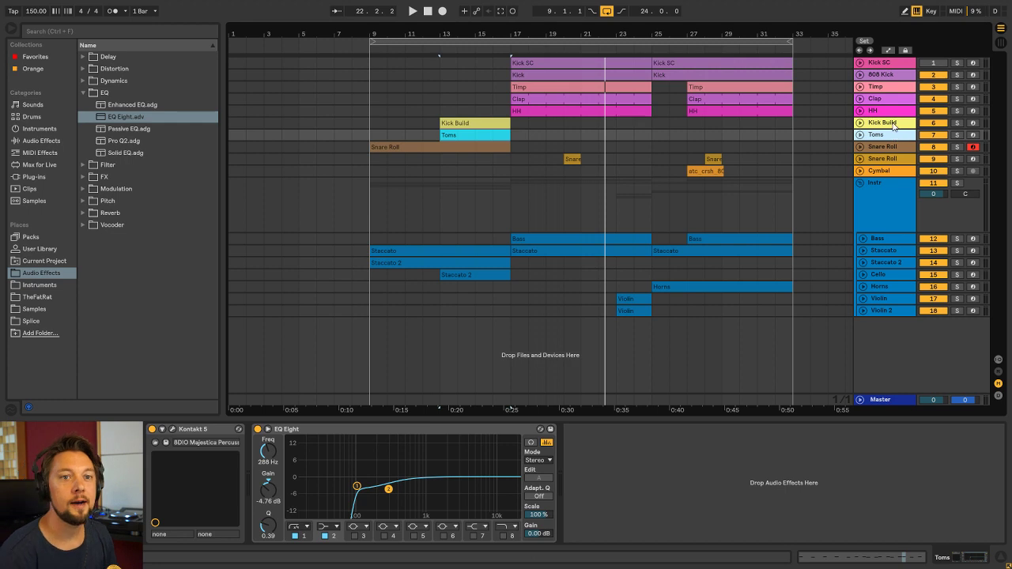
pyautogui.hotkey('ctrl', 'shift', 't')
pyautogui.hotkey('ctrl', 'r')
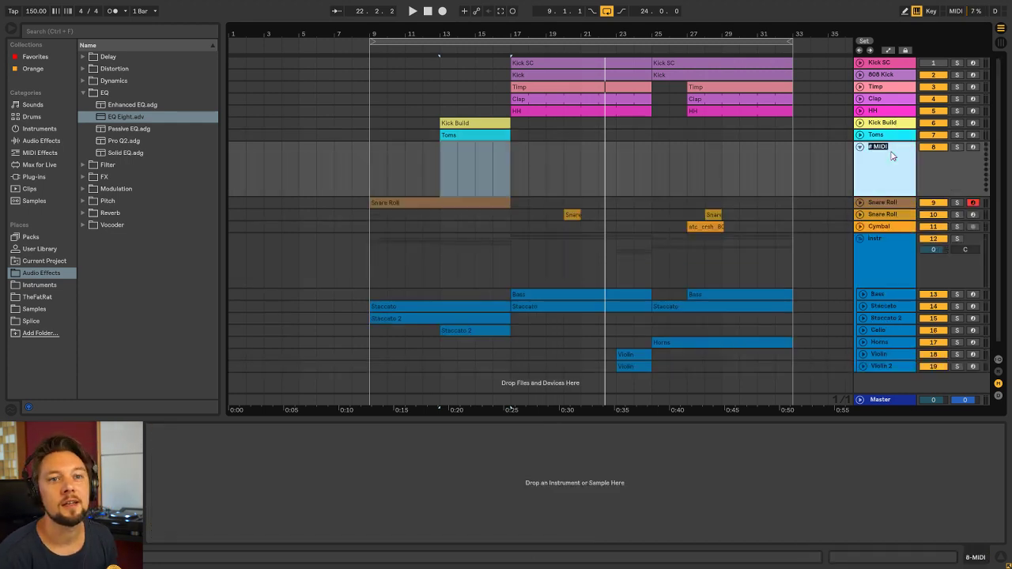
pyautogui.click(435, 171)
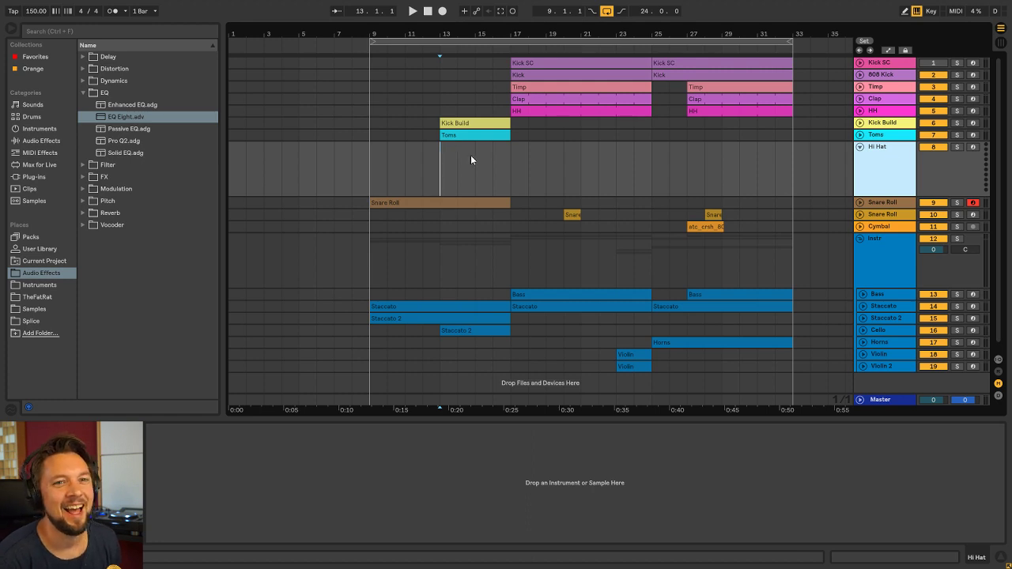
# Play the arrangement from bar 13 to hear the build-up, and select the Hi Hat track
pyautogui.click(448, 134)
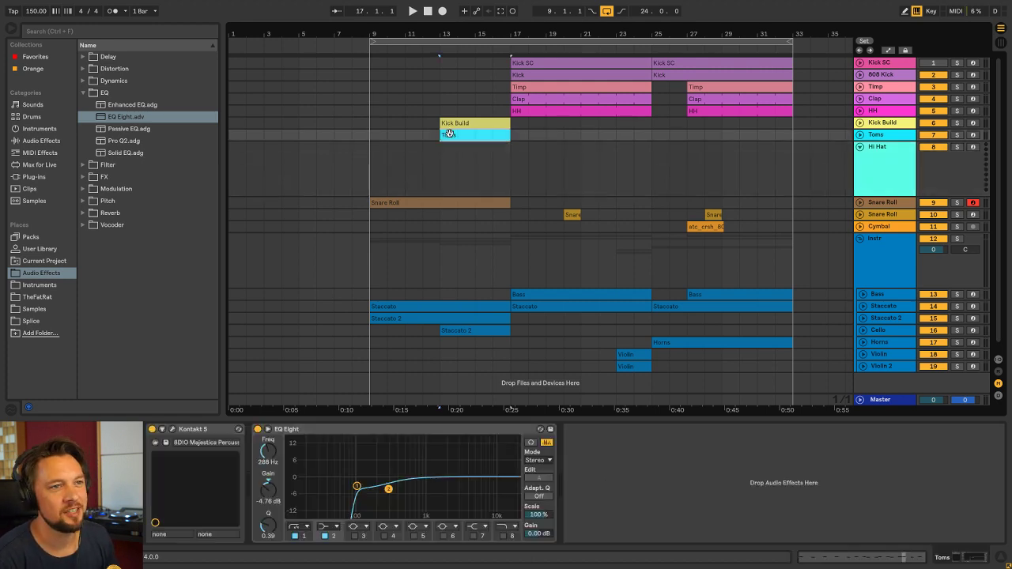
pyautogui.click(439, 170)
pyautogui.press('space')
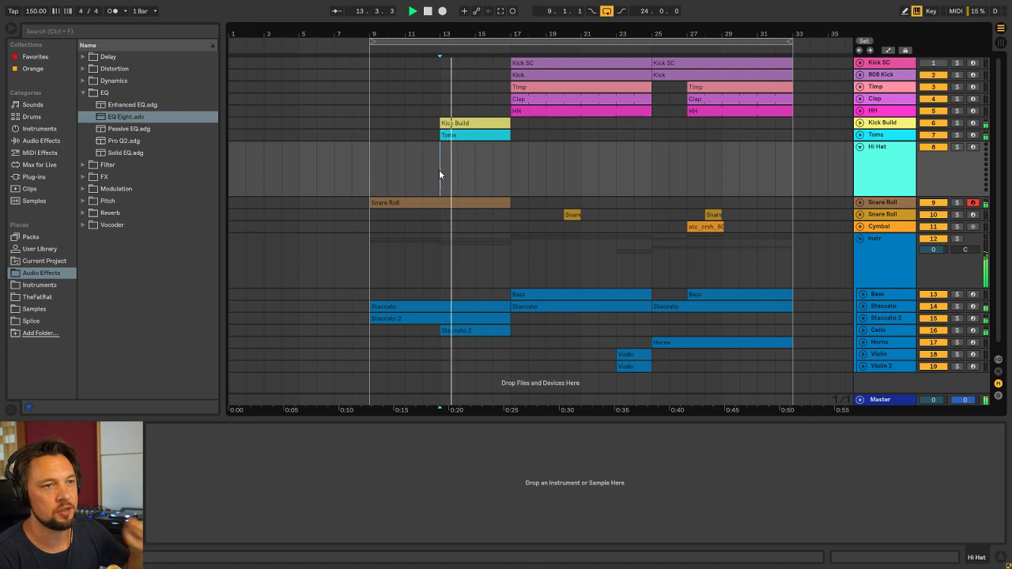
pyautogui.click(885, 162)
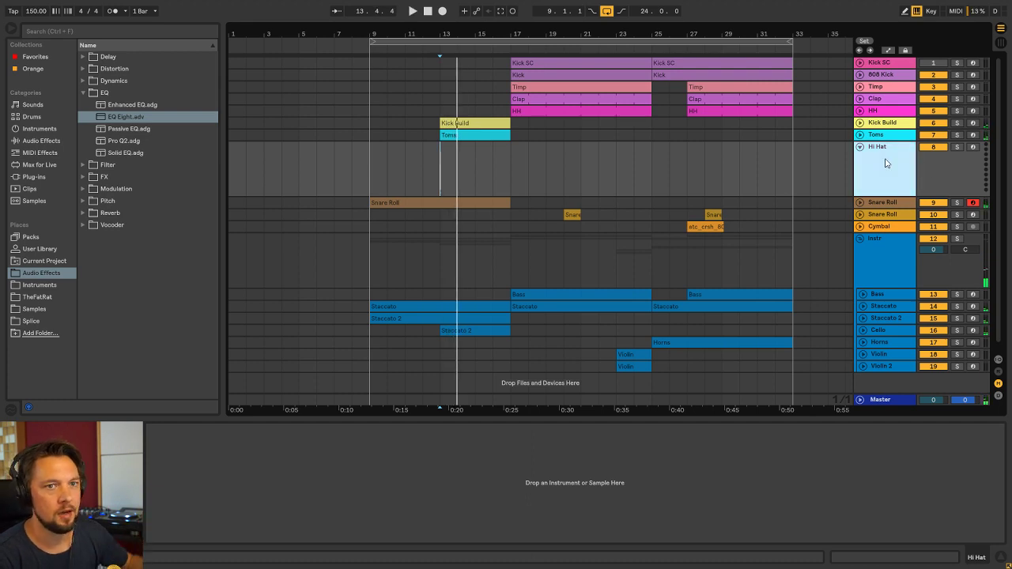
# Load Kontakt 5.adg from the Instruments folder onto the Hi Hat track and ungroup its rack
pyautogui.click(84, 92)
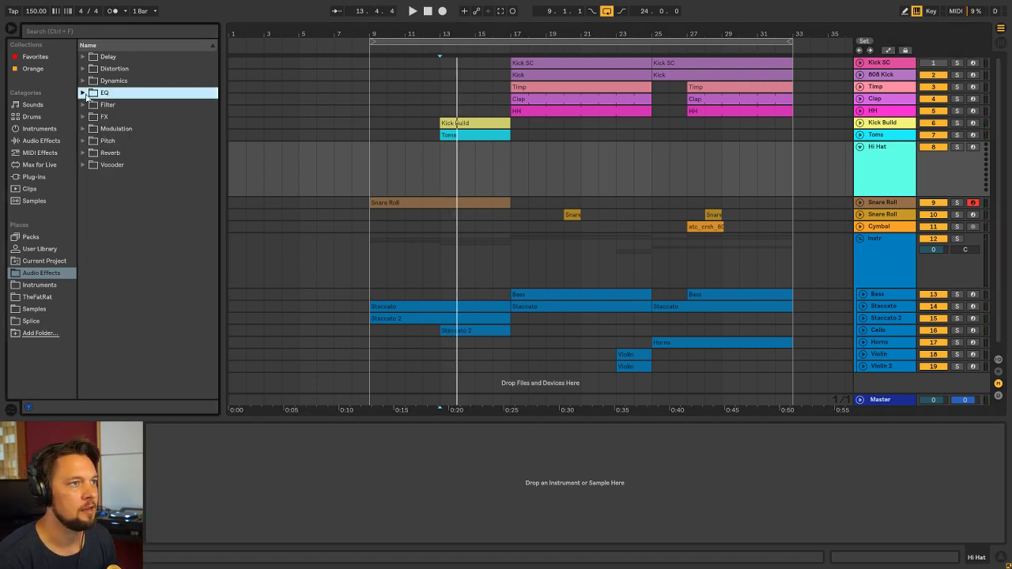
pyautogui.click(437, 172)
pyautogui.press('space')
pyautogui.click(39, 285)
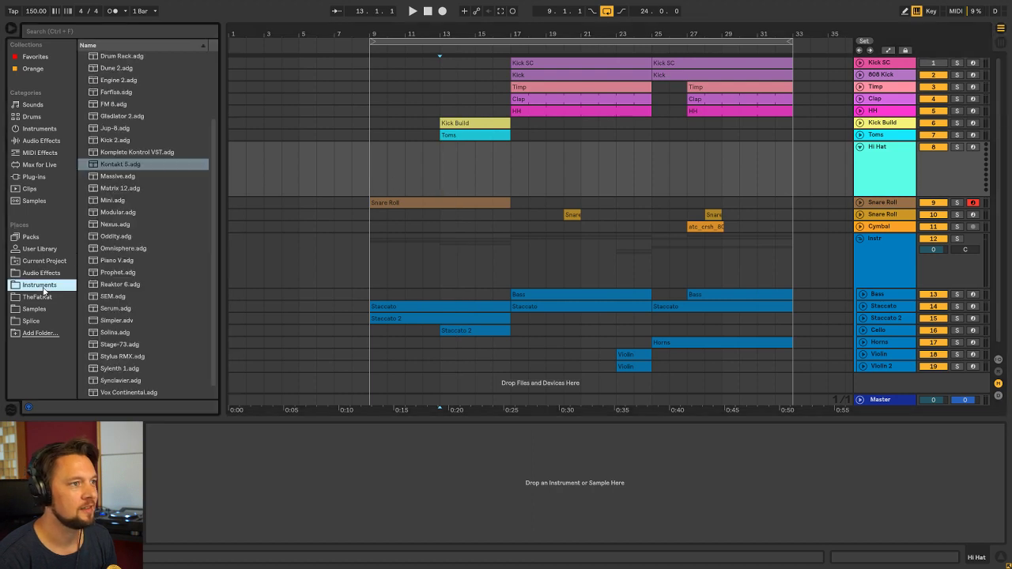
pyautogui.moveTo(132, 171); pyautogui.dragTo(221, 486)
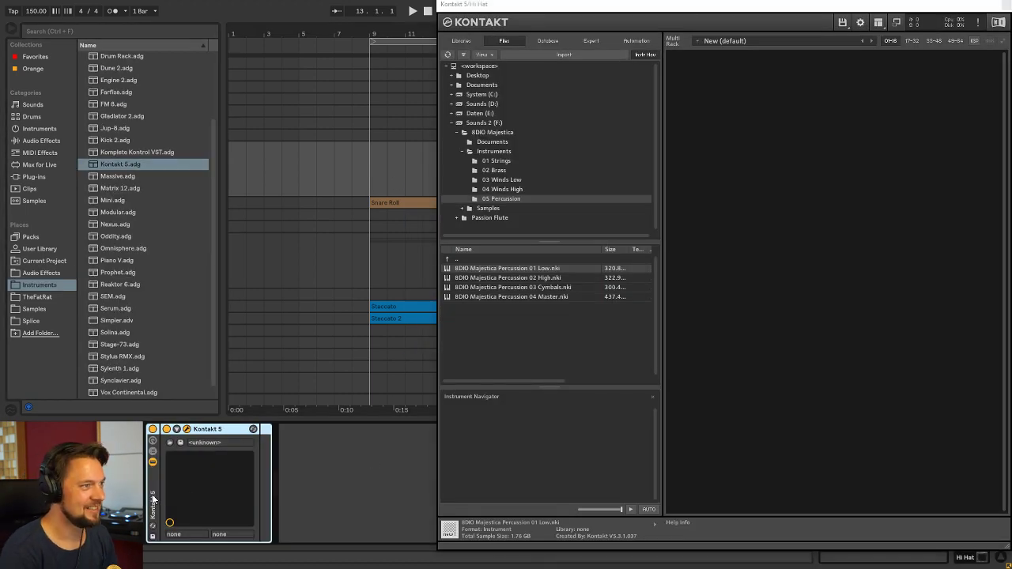
pyautogui.hotkey('ctrl', 'shift', 'g')
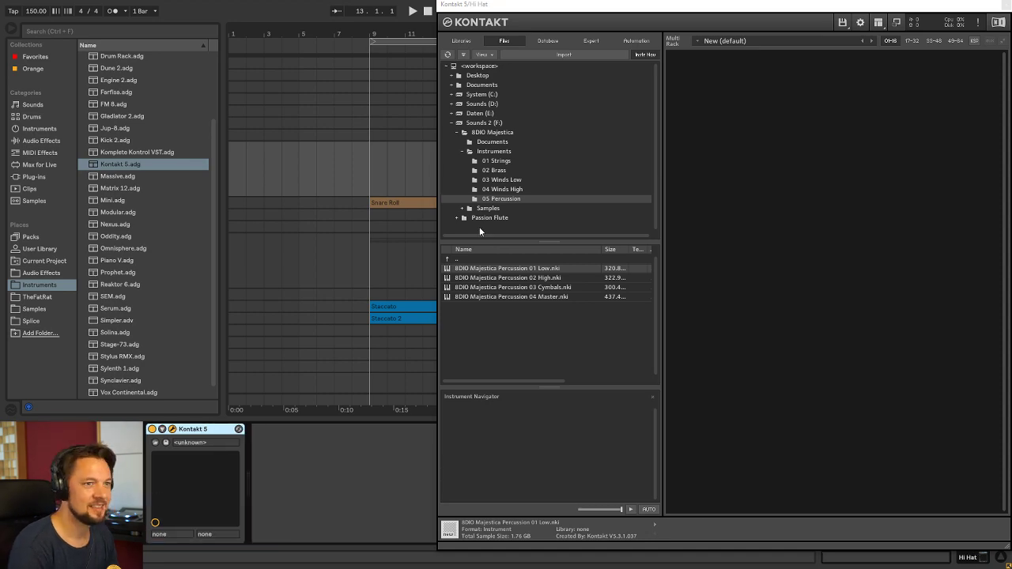
# Load PERC Hi Hat Studio.nki from the Damage library's 03 Metals folder into Kontakt and close the plug-in window
pyautogui.click(461, 40)
pyautogui.scroll(-15, 657, 81)
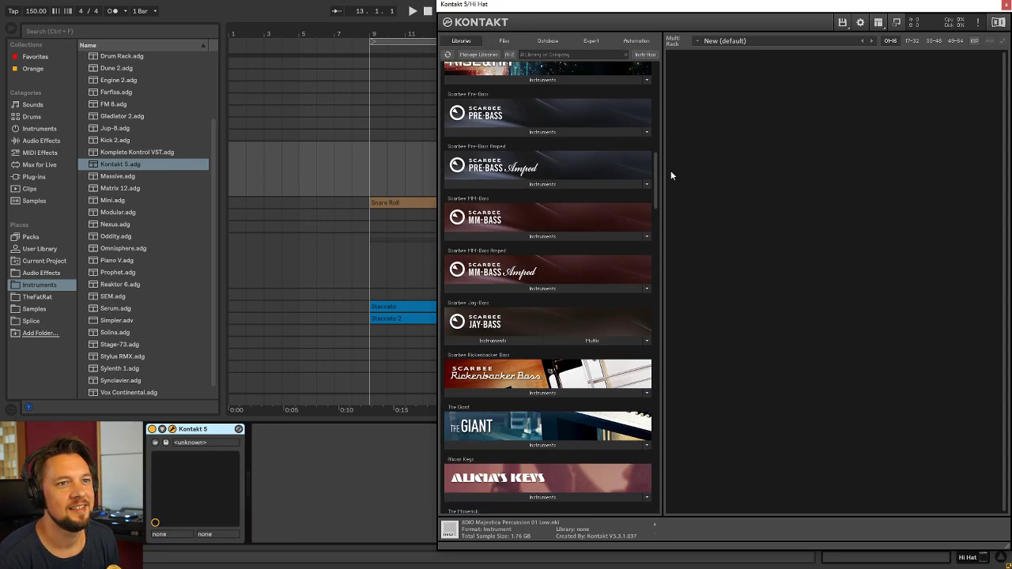
pyautogui.moveTo(682, 171); pyautogui.dragTo(663, 148)
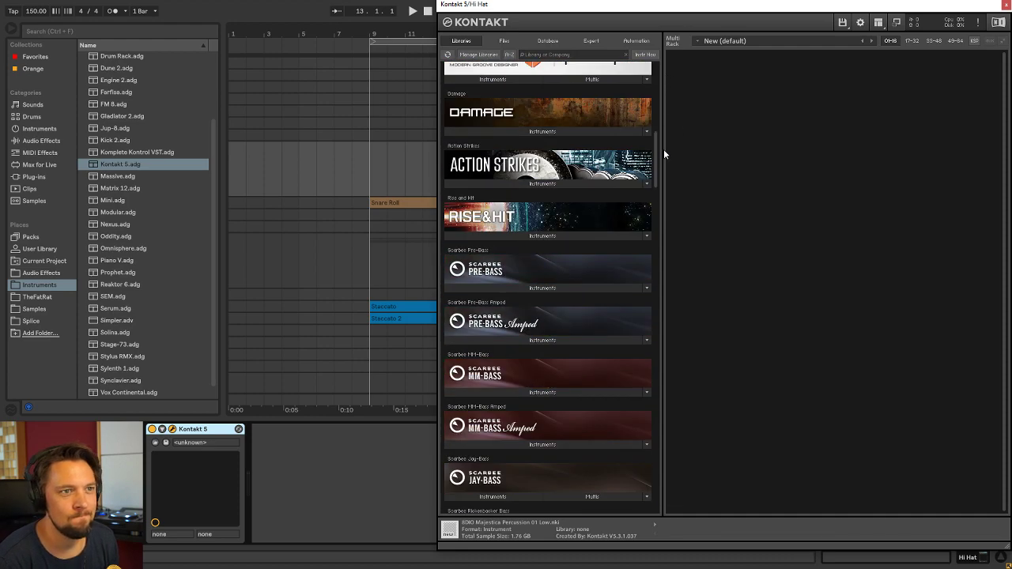
pyautogui.click(556, 126)
pyautogui.click(504, 144)
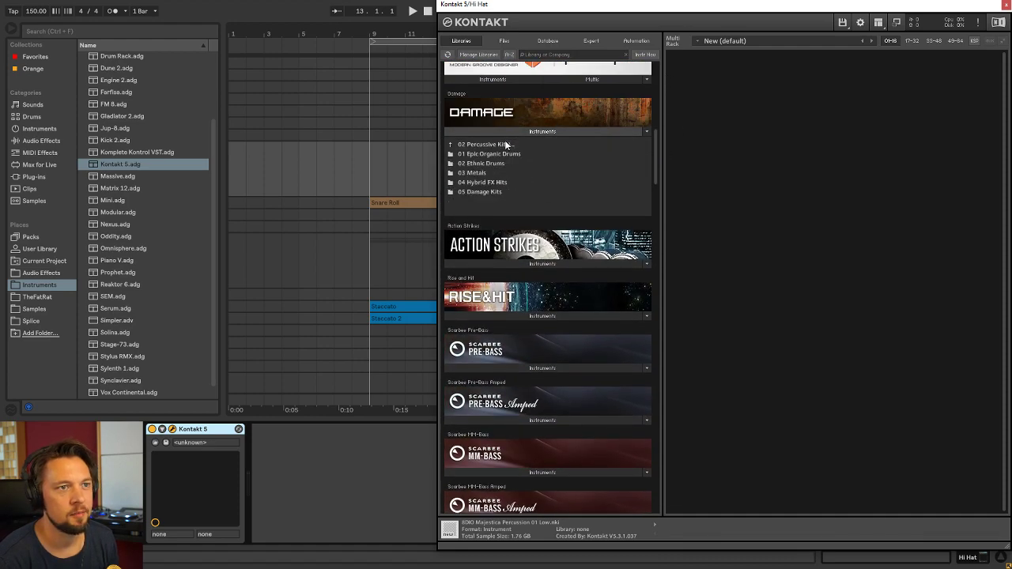
pyautogui.click(514, 153)
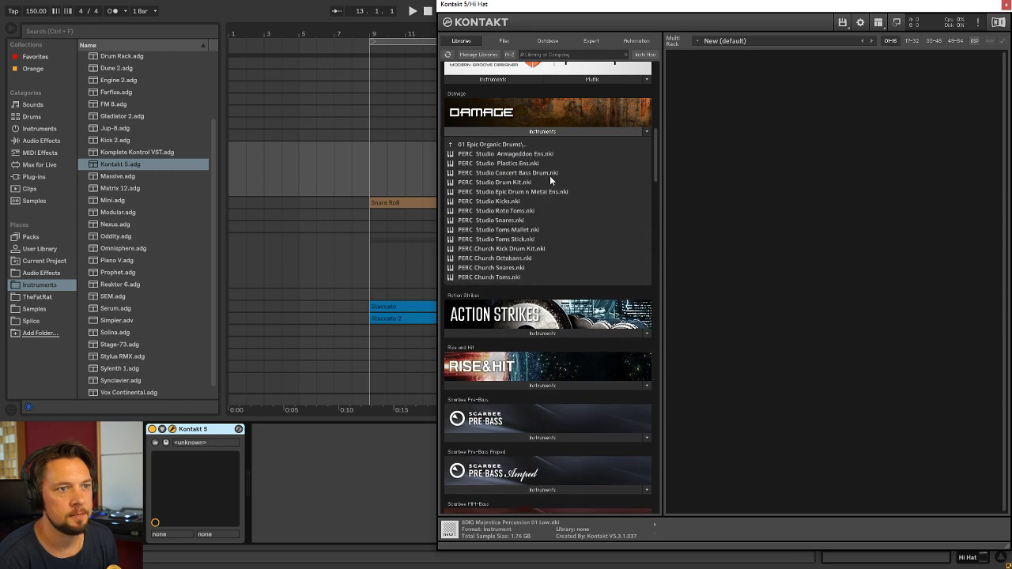
pyautogui.click(506, 145)
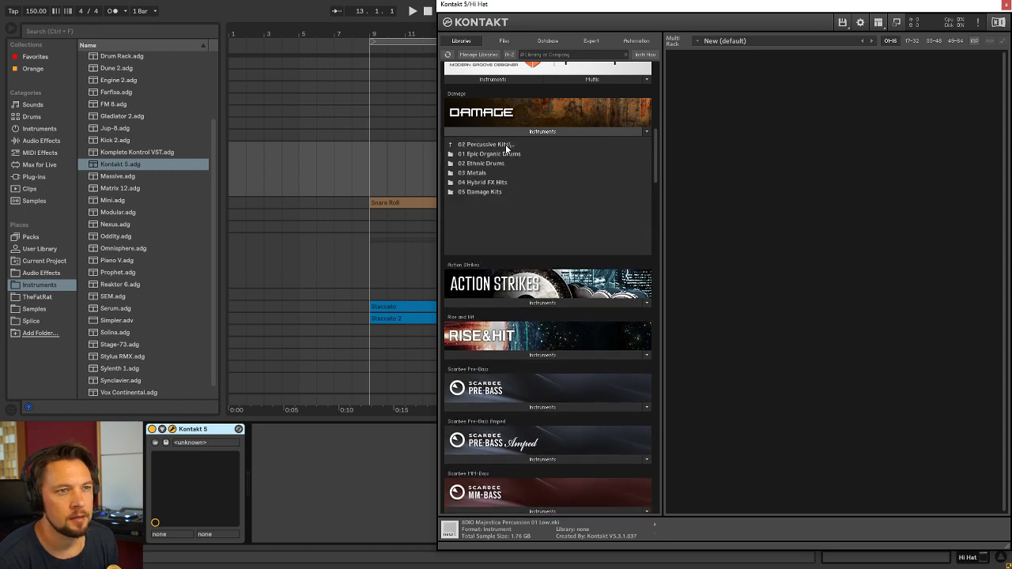
pyautogui.click(483, 171)
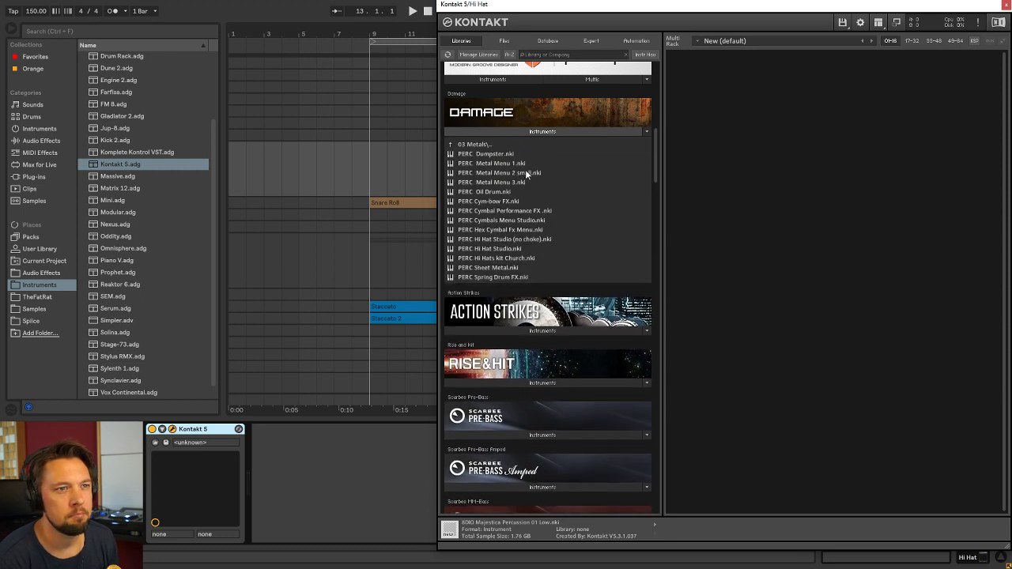
pyautogui.doubleClick(520, 250)
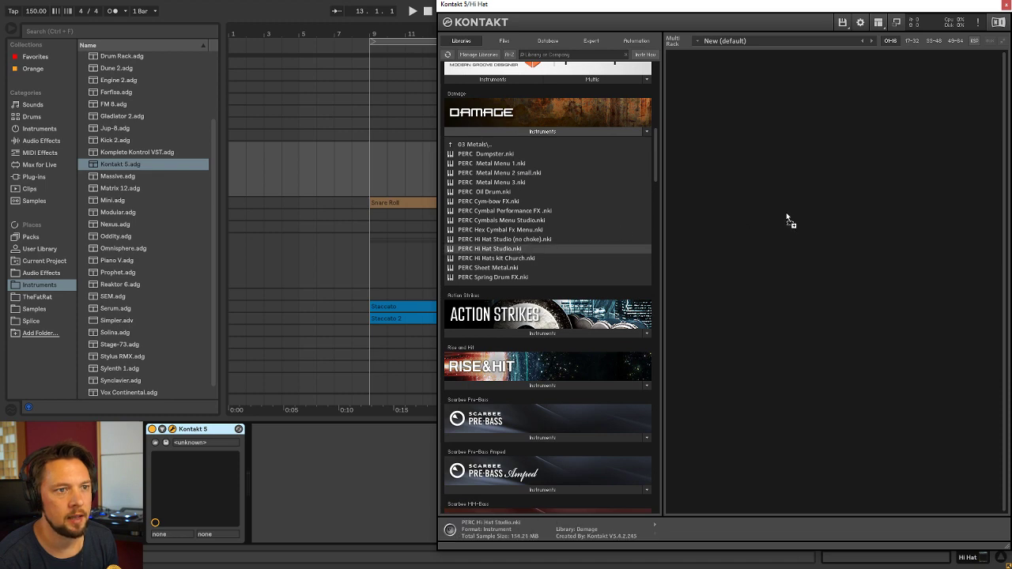
pyautogui.click(1005, 4)
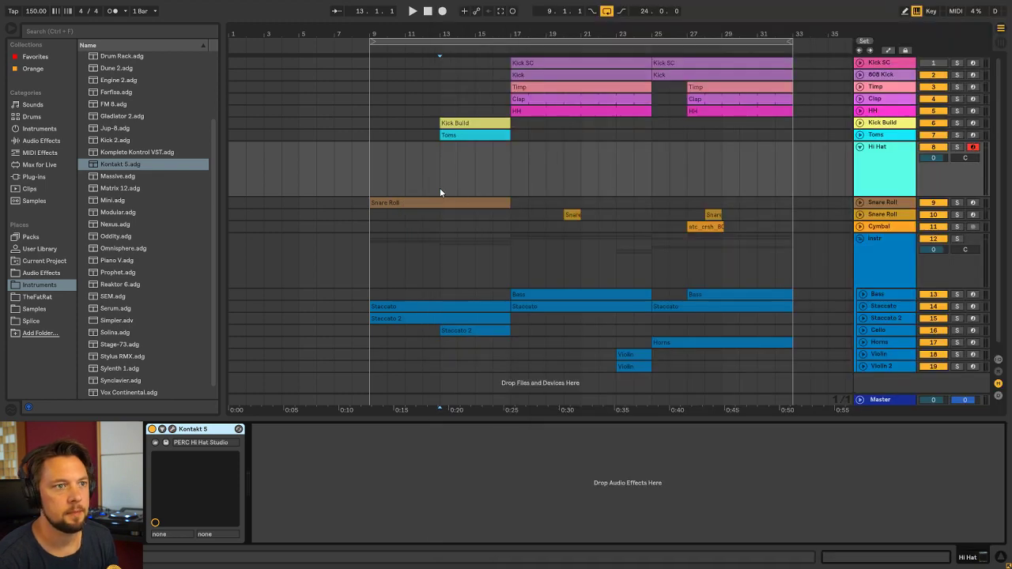
# Create a four-bar MIDI clip named Hi Hat from bar 13 on the Hi Hat track and audition its sounds
pyautogui.moveTo(440, 192); pyautogui.dragTo(513, 176)
pyautogui.hotkey('ctrl', 'shift', 'm')
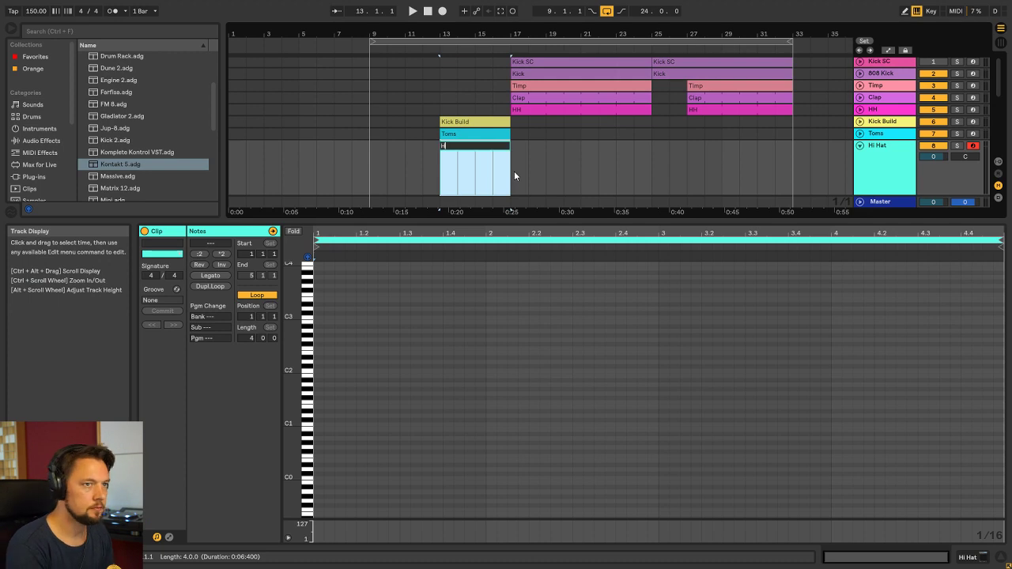
pyautogui.moveTo(289, 403); pyautogui.dragTo(297, 403)
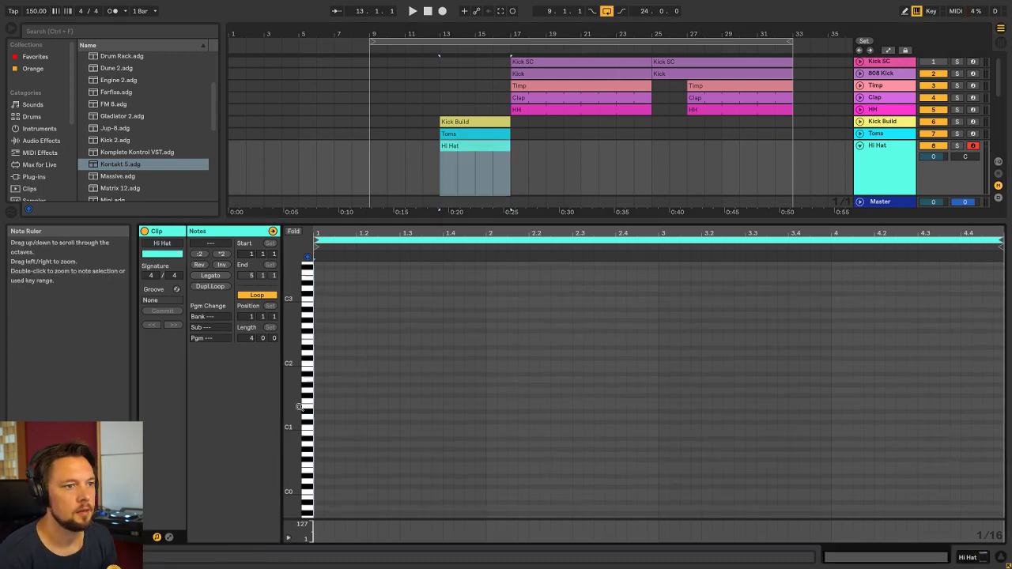
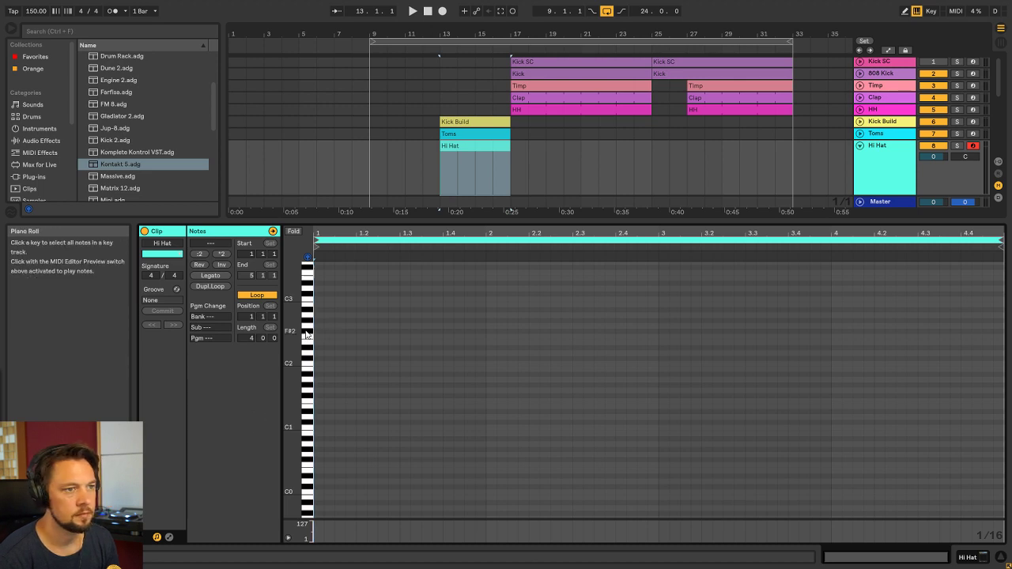
pyautogui.scroll(3, 311, 336)
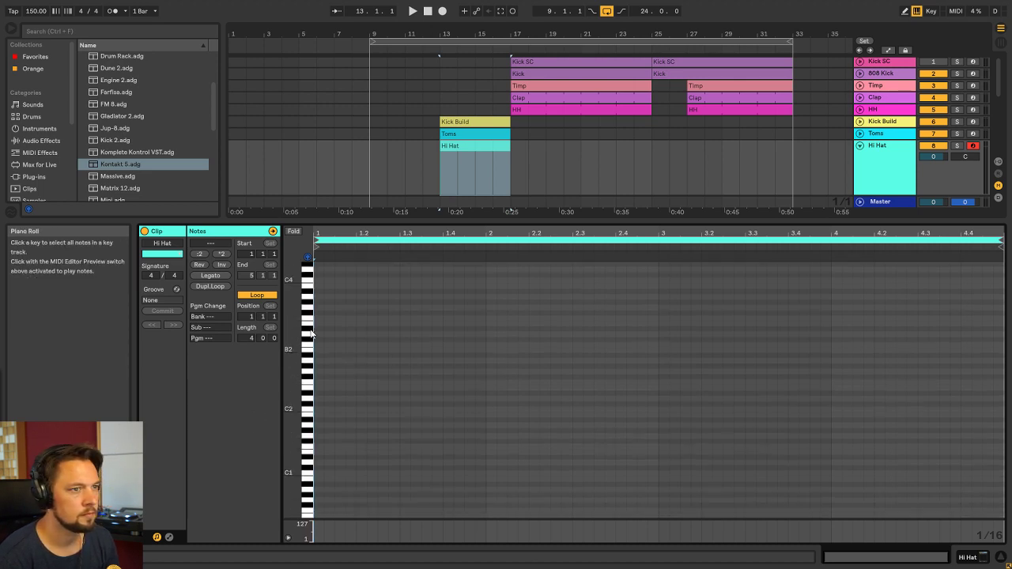
pyautogui.click(309, 317)
pyautogui.moveTo(292, 320); pyautogui.dragTo(303, 321)
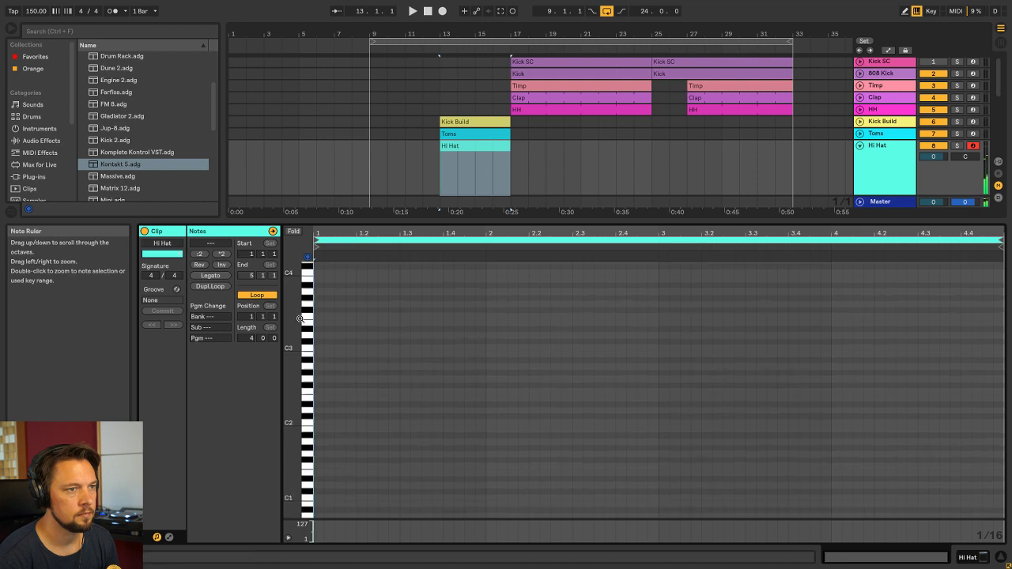
# Set the note grid to 1/8 and draw a six-note hi-hat pattern from F#3 to G#3 across the clip's first two bars
pyautogui.rightClick(359, 307)
pyautogui.click(407, 477)
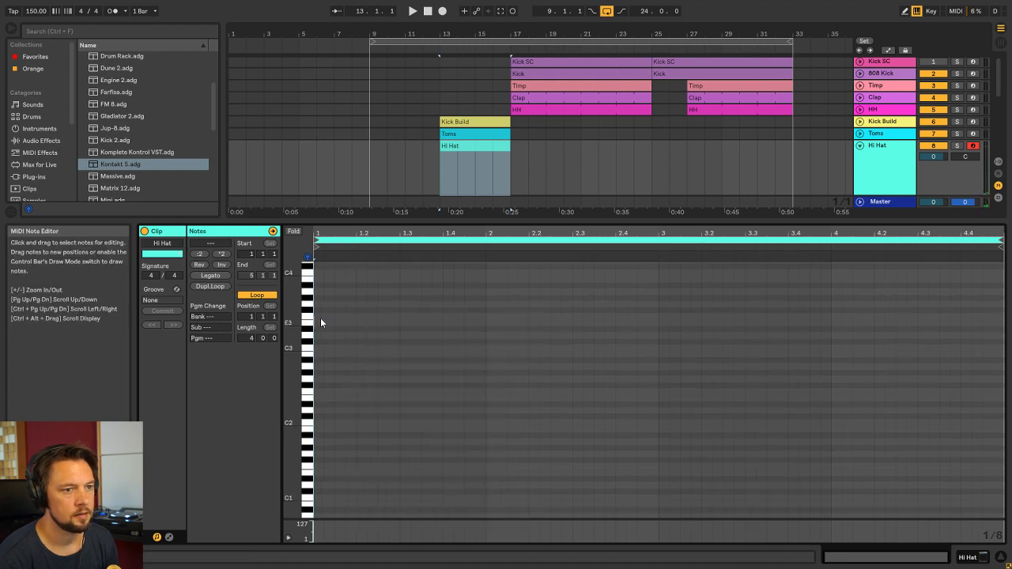
pyautogui.doubleClick(319, 308)
pyautogui.doubleClick(388, 303)
pyautogui.press('space')
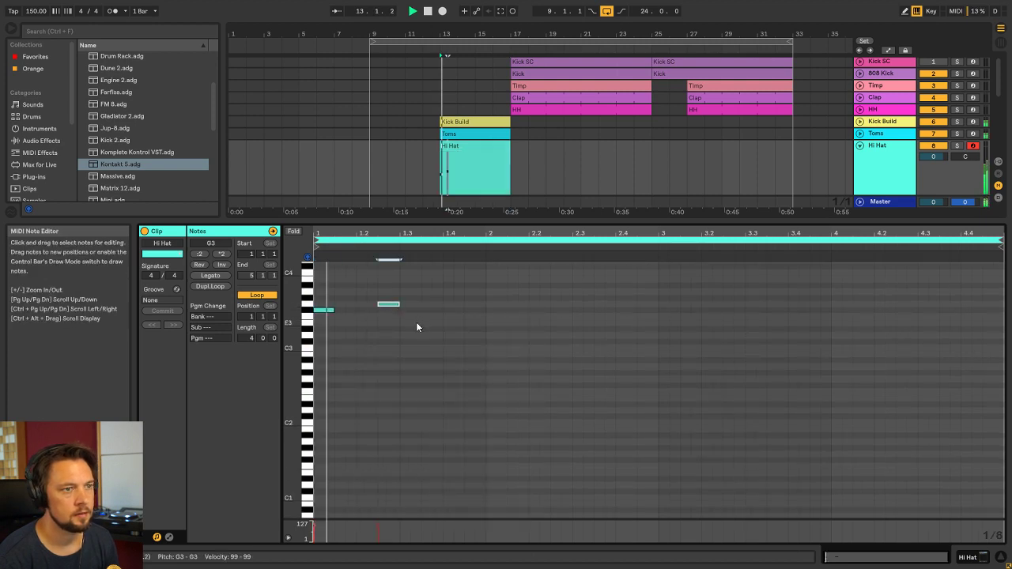
pyautogui.scroll(1, 411, 327)
pyautogui.moveTo(395, 328)
pyautogui.mouseDown()
pyautogui.moveTo(603, 339)
pyautogui.moveTo(586, 334)
pyautogui.moveTo(631, 323)
pyautogui.mouseUp()
pyautogui.press('space')
pyautogui.press('space')
pyautogui.press('space')
# Duplicate the two-bar hi-hat pattern into bars 3 and 4 of the clip and listen from bar 3
pyautogui.moveTo(655, 364); pyautogui.dragTo(315, 288)
pyautogui.press('space')
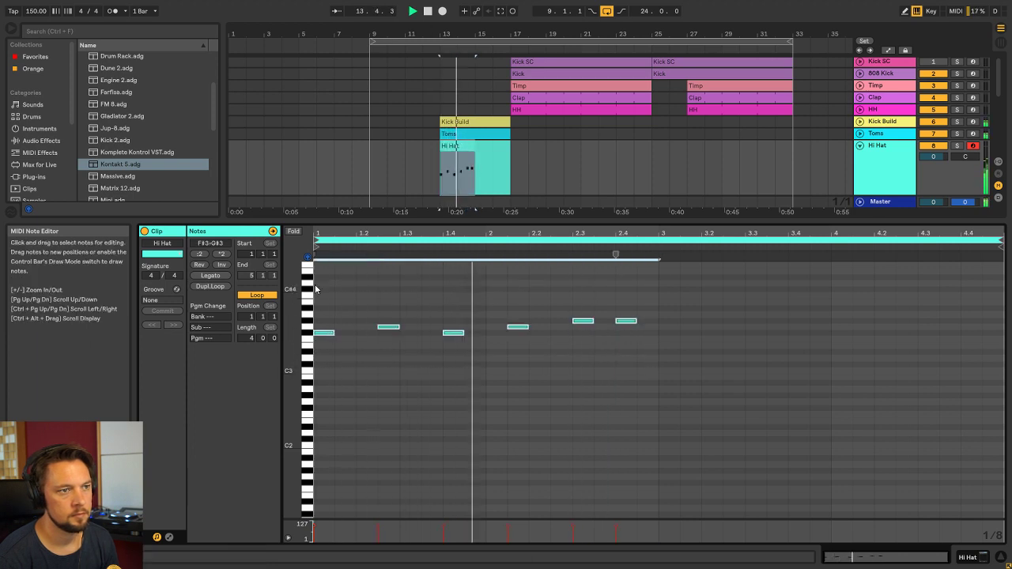
pyautogui.hotkey('ctrl', 'd')
pyautogui.click(673, 338)
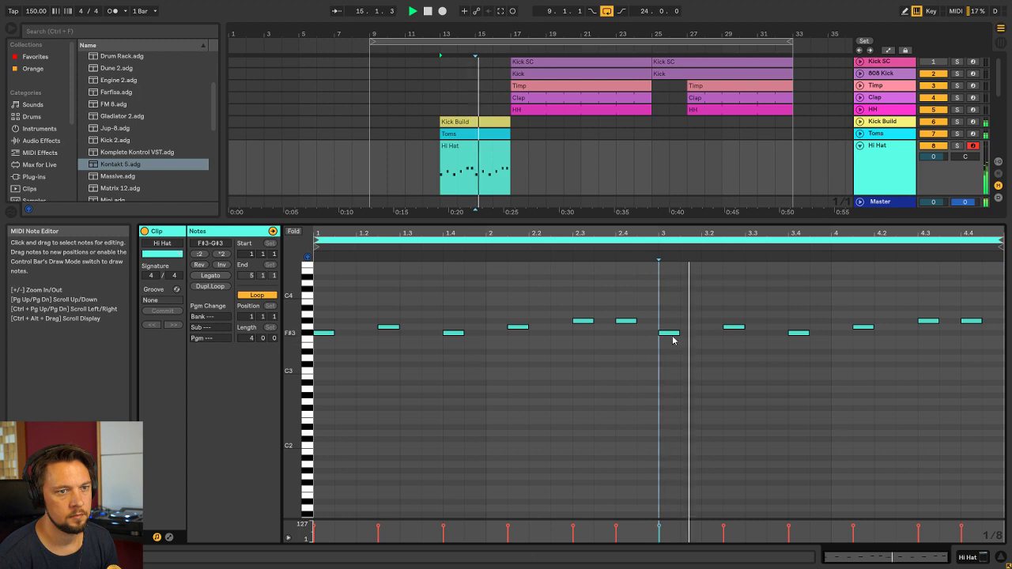
pyautogui.press('space')
# Add alternating F#3 and G3 eighth notes between the hits in bars 3 and 4, and raise the last two notes to A3
pyautogui.moveTo(673, 340); pyautogui.dragTo(823, 333)
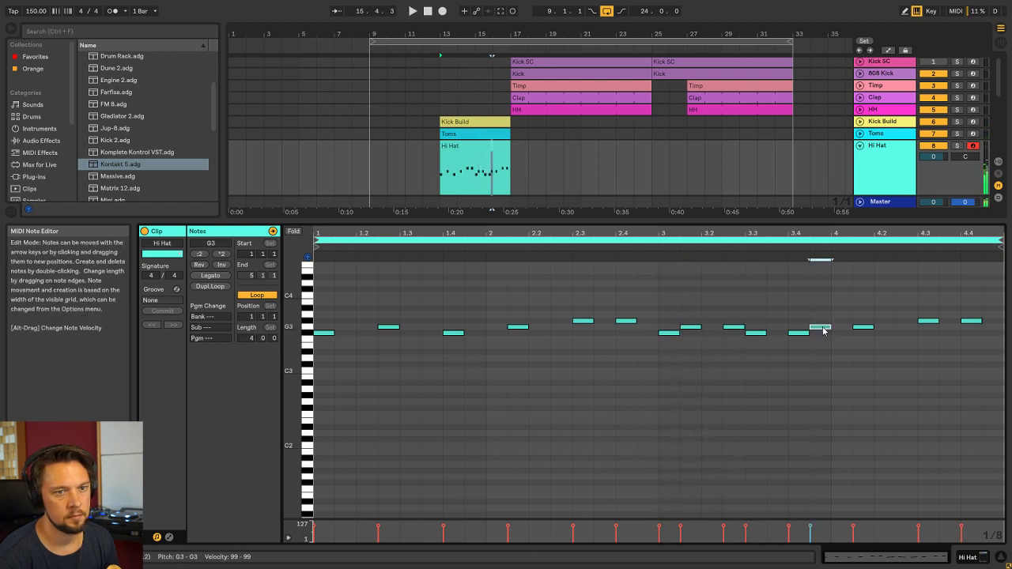
pyautogui.press('space')
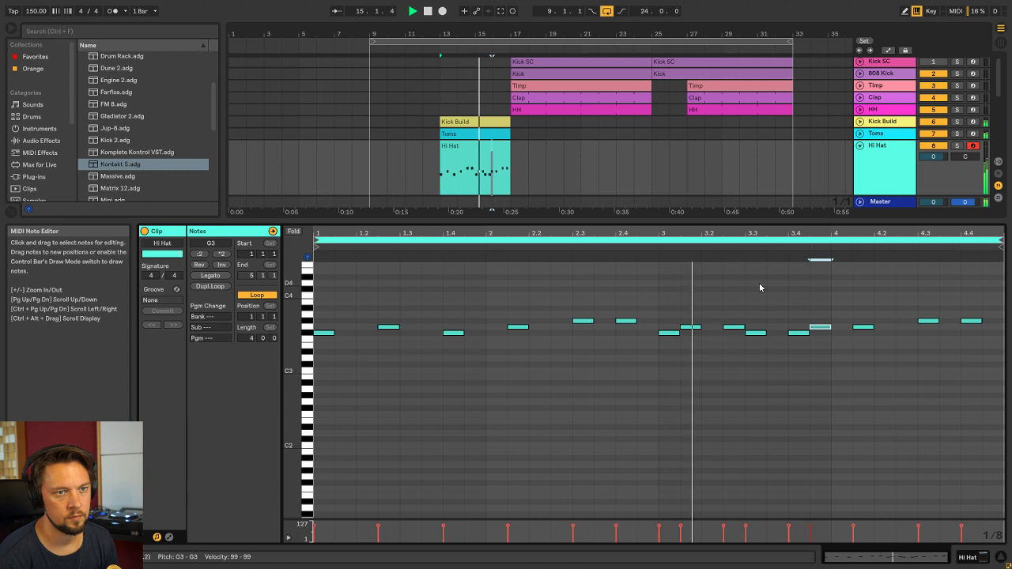
pyautogui.click(871, 327)
pyautogui.press('space')
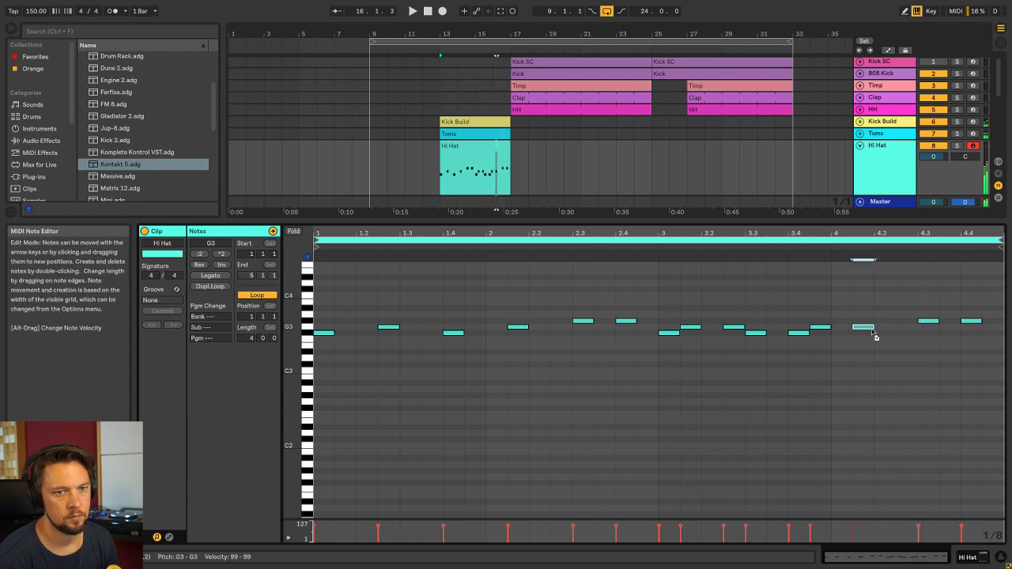
pyautogui.moveTo(873, 332); pyautogui.dragTo(895, 340)
pyautogui.moveTo(996, 343); pyautogui.dragTo(924, 314)
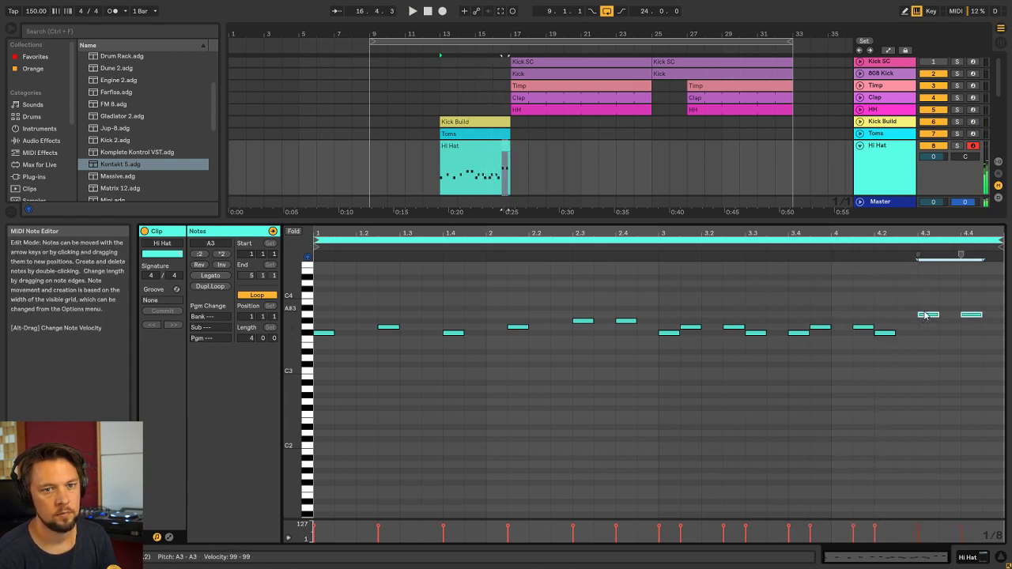
# Play the build-up and lower the Hi Hat track's volume to -7.0 dB in the mixer
pyautogui.press('space')
pyautogui.hotkey('shift', 'Tab')
pyautogui.press('Tab')
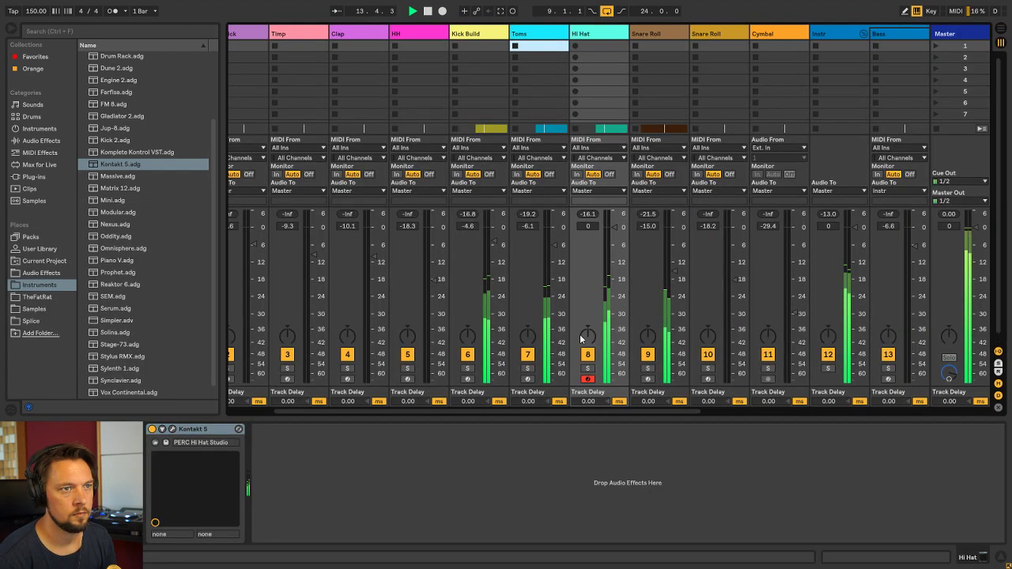
pyautogui.moveTo(605, 248); pyautogui.dragTo(605, 263)
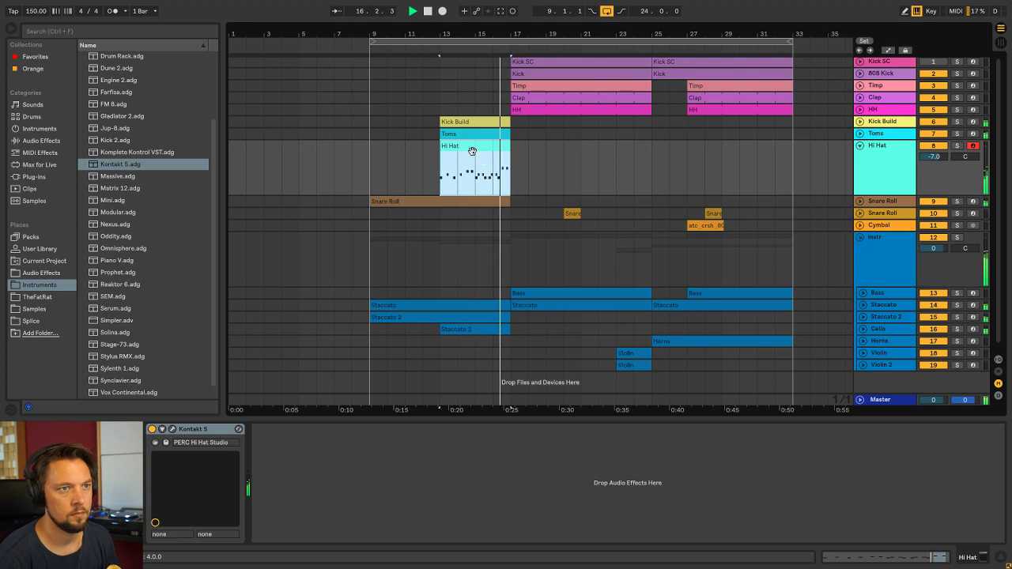
# Solo the Hi Hat track and listen to its part from bar 13
pyautogui.scroll(1, 473, 151)
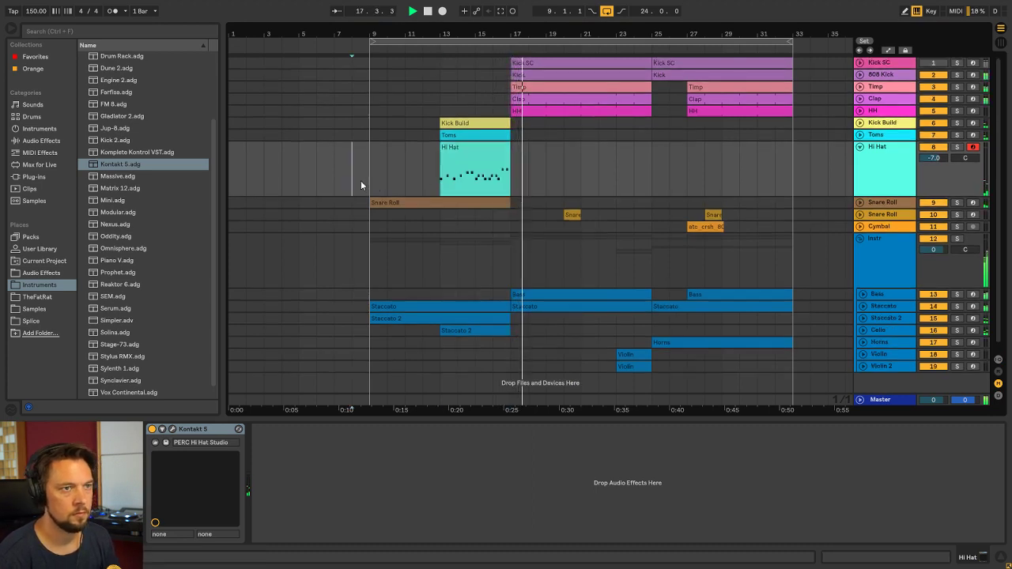
pyautogui.click(956, 148)
pyautogui.press('space')
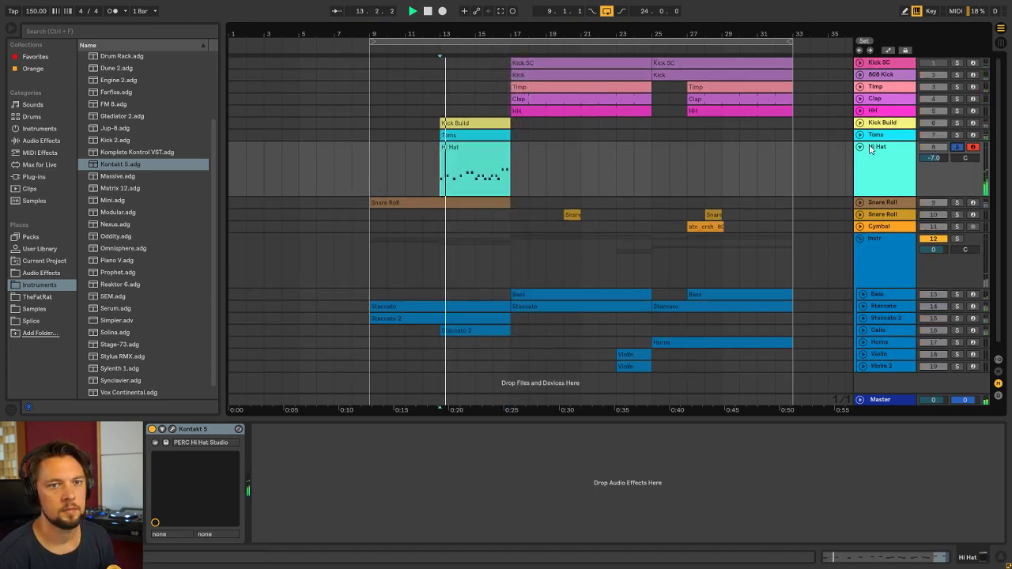
pyautogui.click(870, 148)
pyautogui.press('space')
# Load EQ Eight.adv from the Audio Effects EQ folder onto the Hi Hat track
pyautogui.click(43, 273)
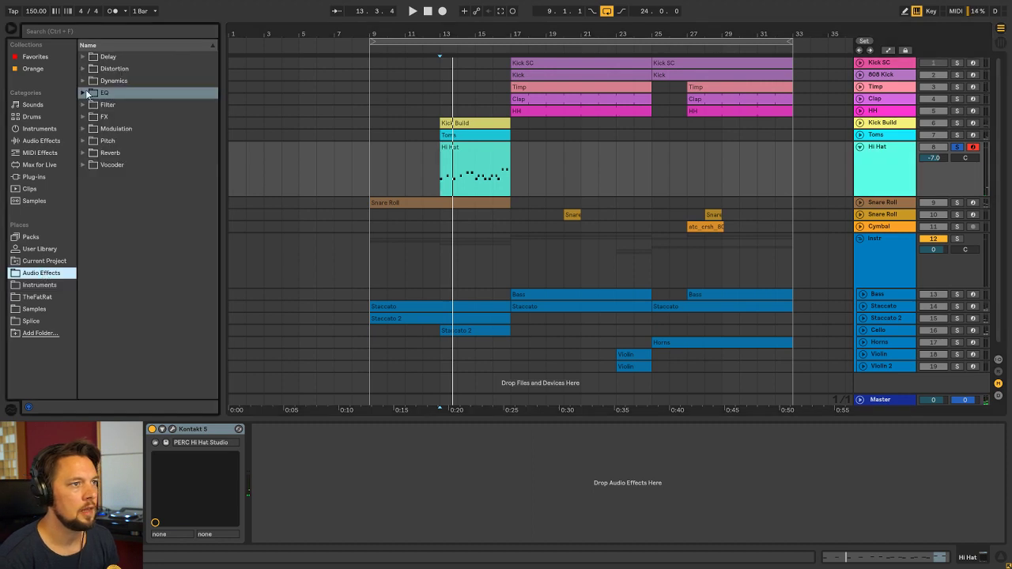
pyautogui.click(87, 93)
pyautogui.doubleClick(122, 117)
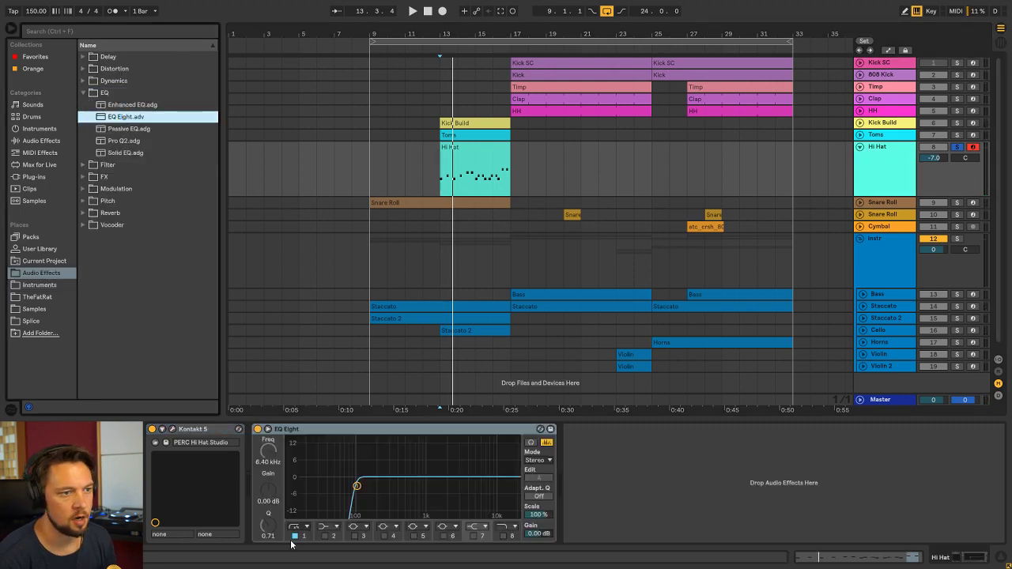
# Raise the EQ's band 1 low-cut frequency and enable band 2 as a low shelf at 1.41 kHz, -9.52 dB and Q 0.29
pyautogui.click(301, 542)
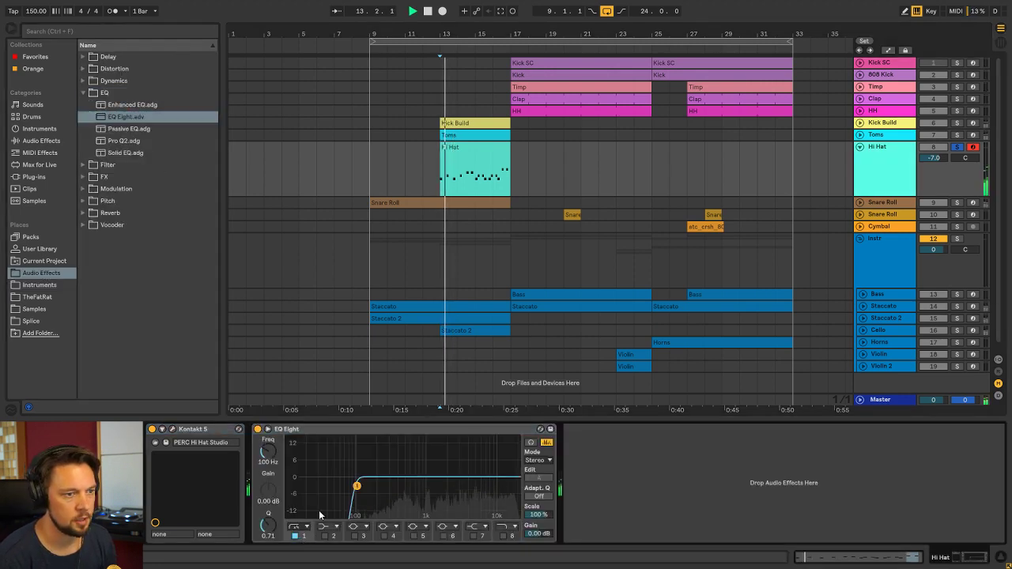
pyautogui.moveTo(270, 452); pyautogui.dragTo(274, 427)
pyautogui.click(323, 535)
pyautogui.moveTo(270, 489); pyautogui.dragTo(272, 545)
pyautogui.press('space')
pyautogui.press('space')
# Unsolo the Hi Hat track and set its volume to -2.1 dB in the mixer
pyautogui.press('Tab')
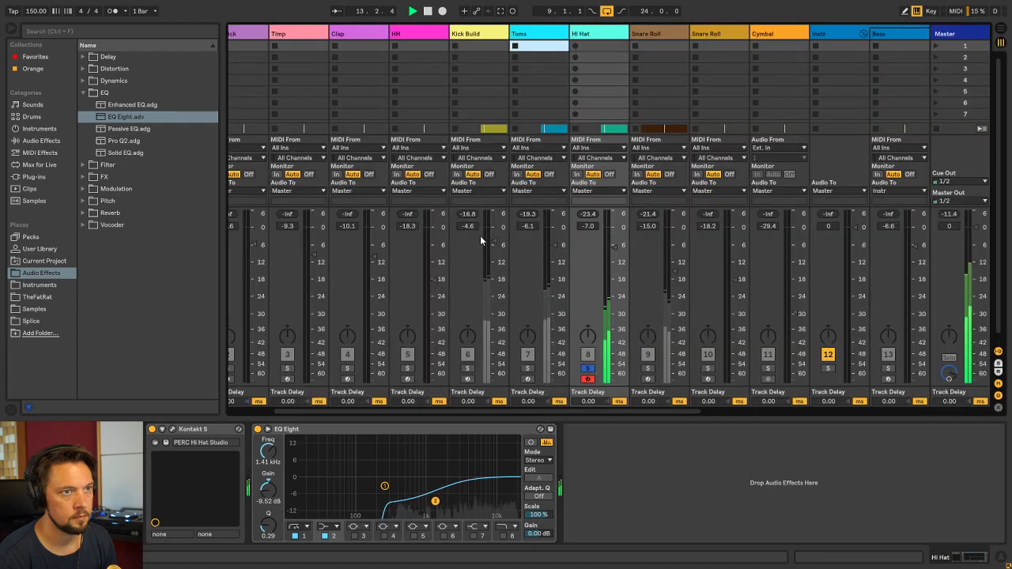
pyautogui.click(587, 371)
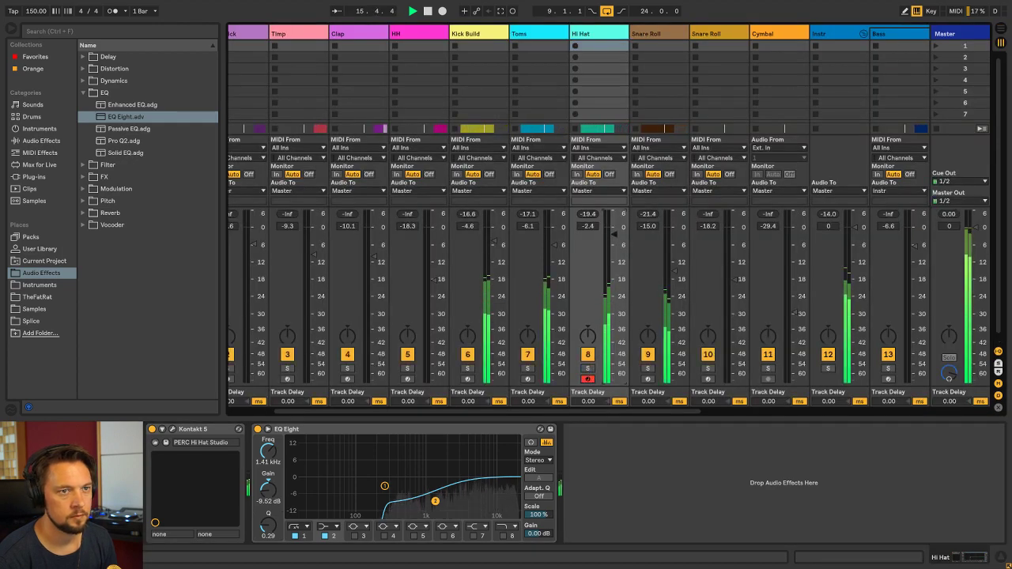
pyautogui.press('Tab')
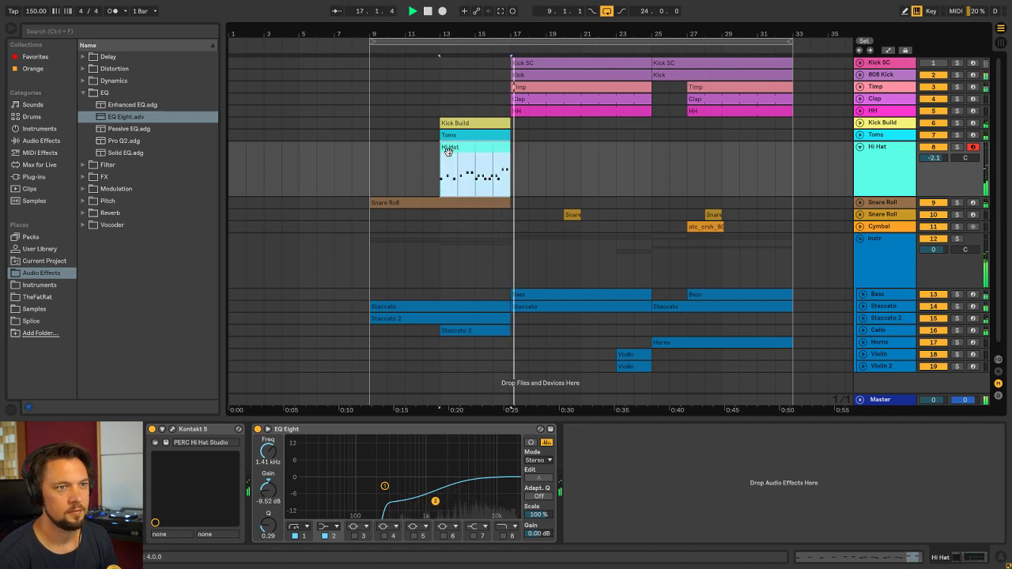
# Fold the Hi Hat track and play the arrangement from bar 9 to check the build-up
pyautogui.click(859, 148)
pyautogui.click(372, 146)
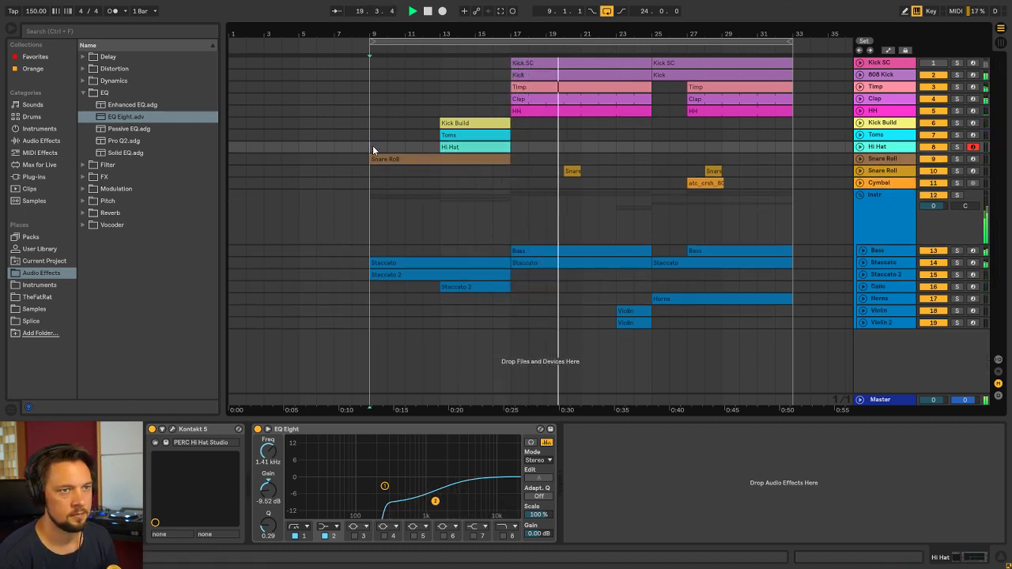
pyautogui.press('space')
pyautogui.press('space')
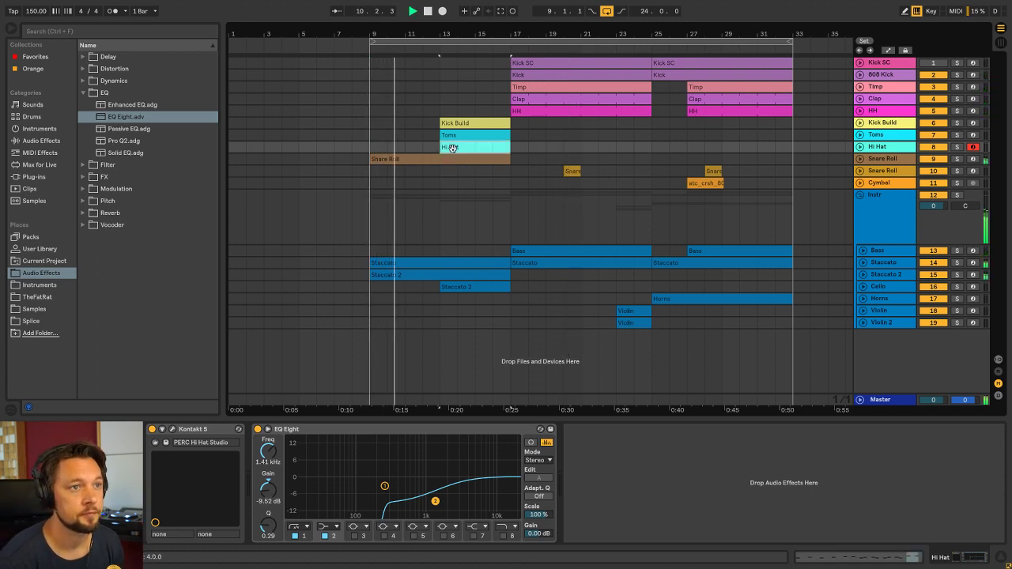
pyautogui.press('space')
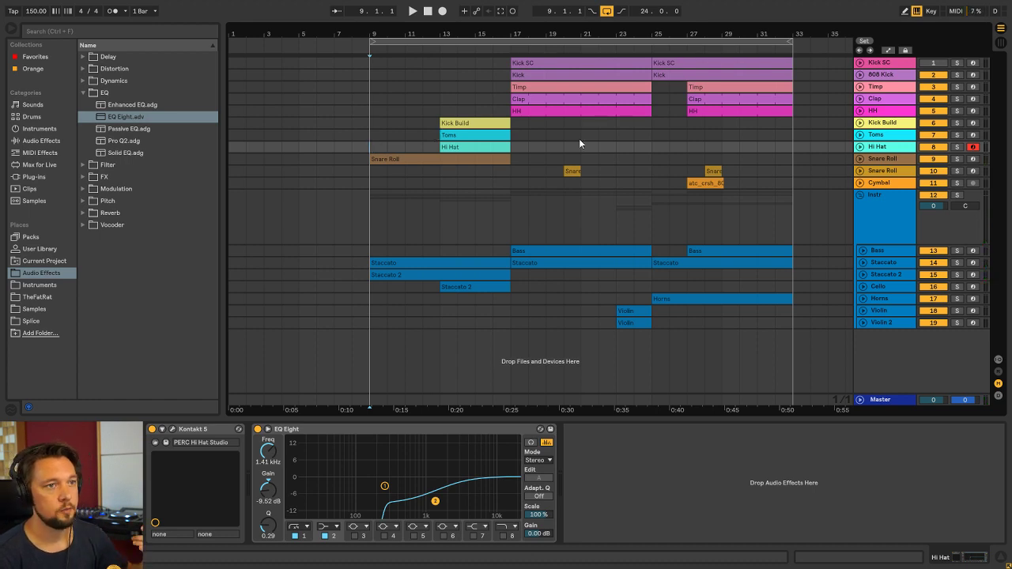
# Insert a new MIDI track below Hi Hat and rename it Gong
pyautogui.hotkey('ctrl', 'shift', 't')
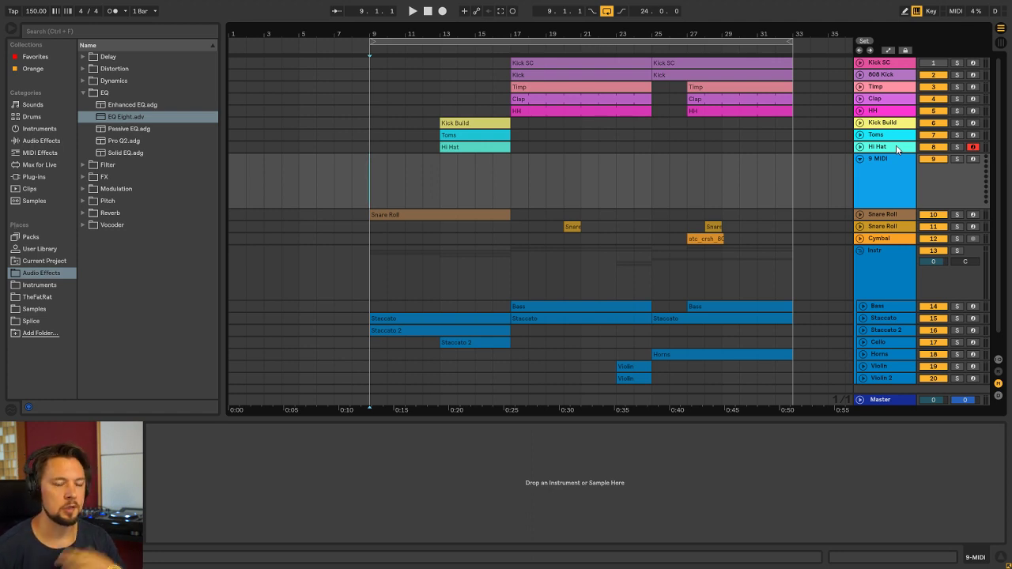
pyautogui.click(889, 159)
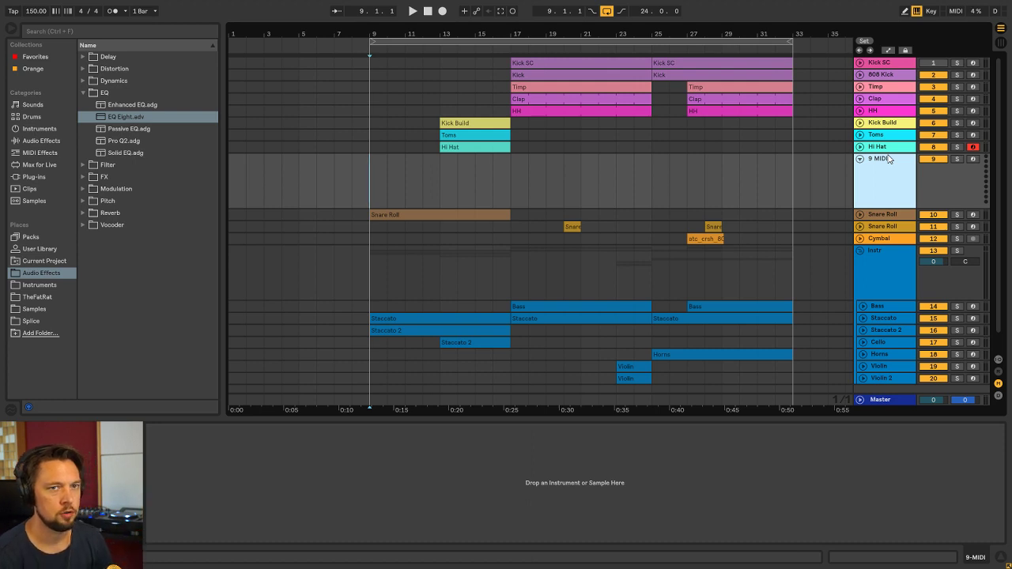
pyautogui.hotkey('ctrl', 'r')
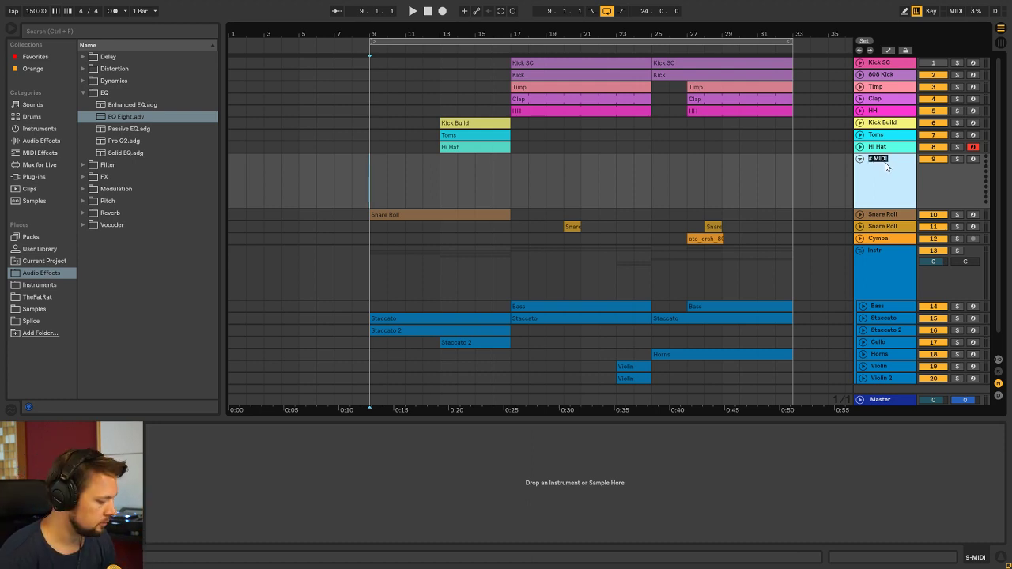
pyautogui.write('Gong')
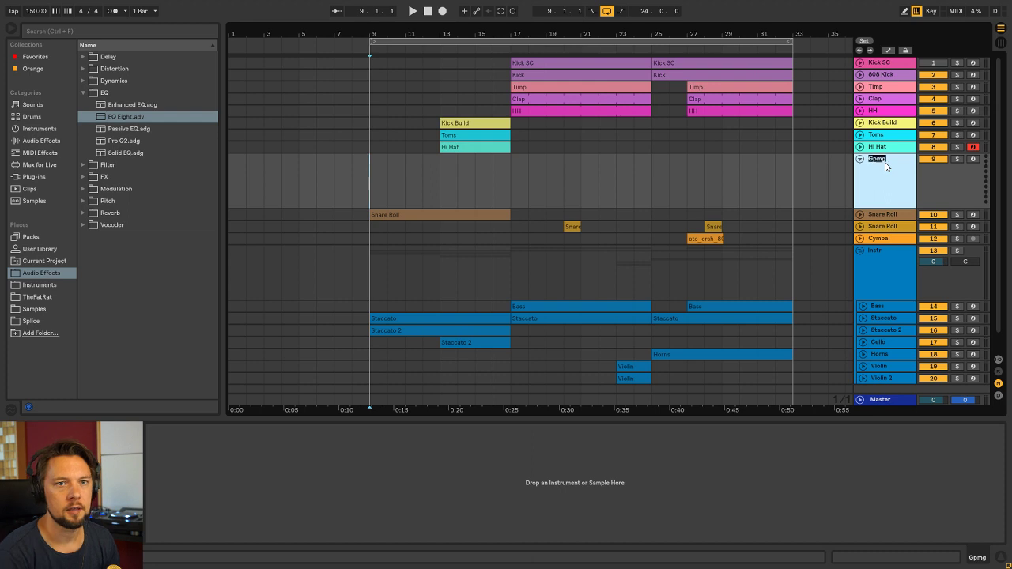
pyautogui.write('Gong')
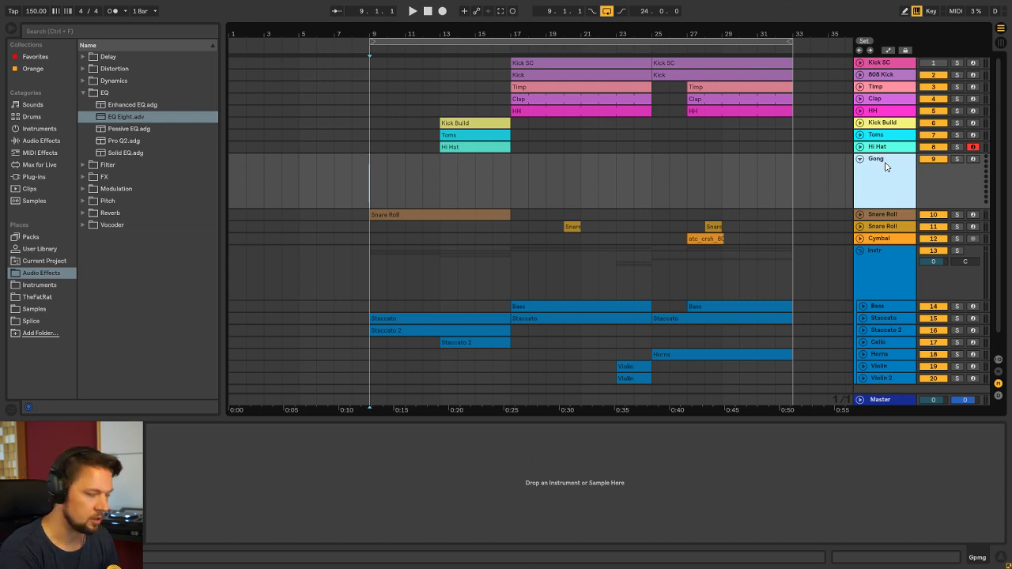
pyautogui.press('Return')
# Load Kontakt 5.adg from the Instruments folder onto the Gong track and ungroup its rack
pyautogui.click(370, 198)
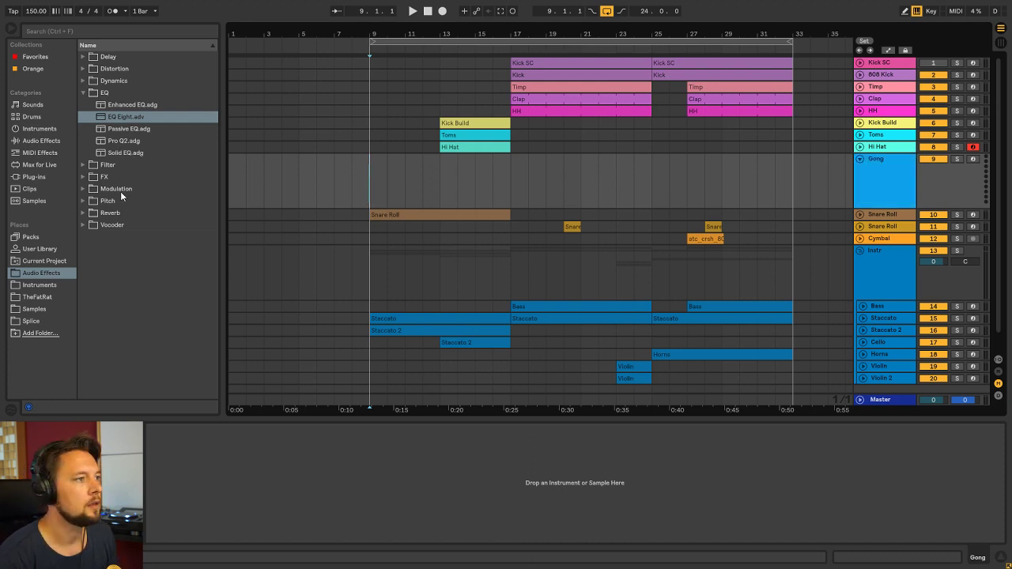
pyautogui.click(54, 285)
pyautogui.moveTo(121, 163); pyautogui.dragTo(236, 479)
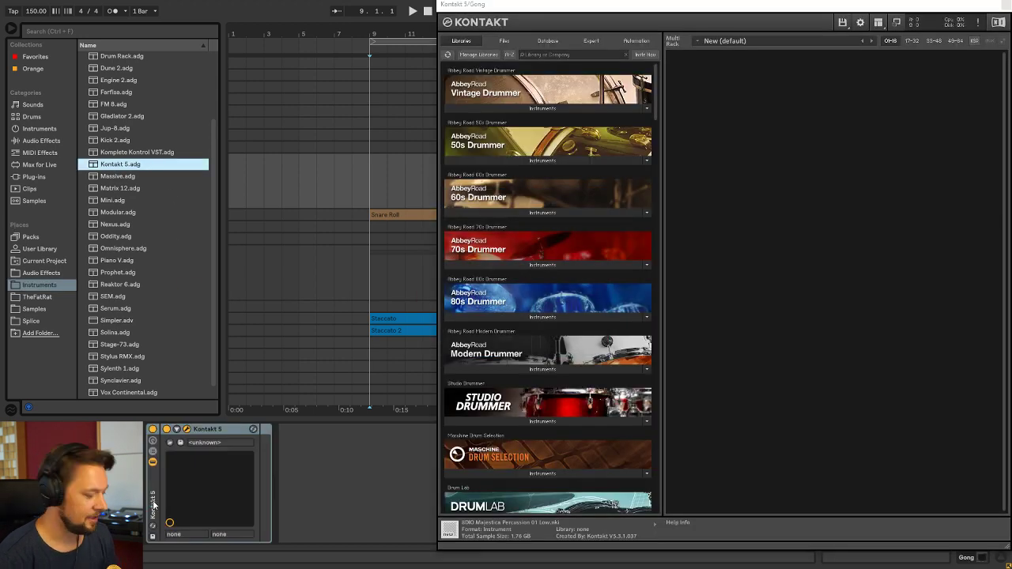
pyautogui.click(155, 495)
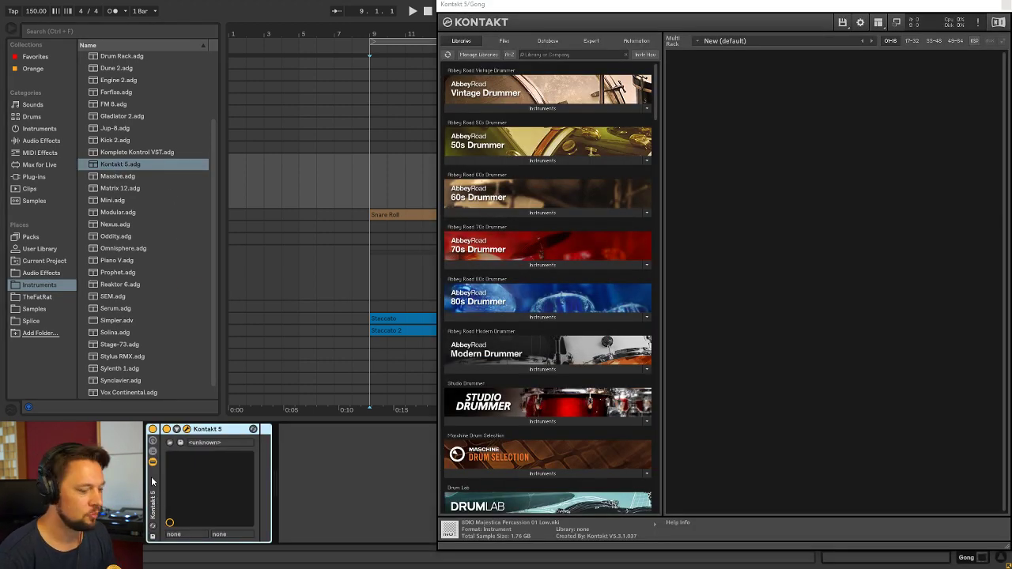
# Load 8DIO Majestica Percussion 04 Master.nki from Kontakt's file browser and close the plug-in window
pyautogui.click(505, 40)
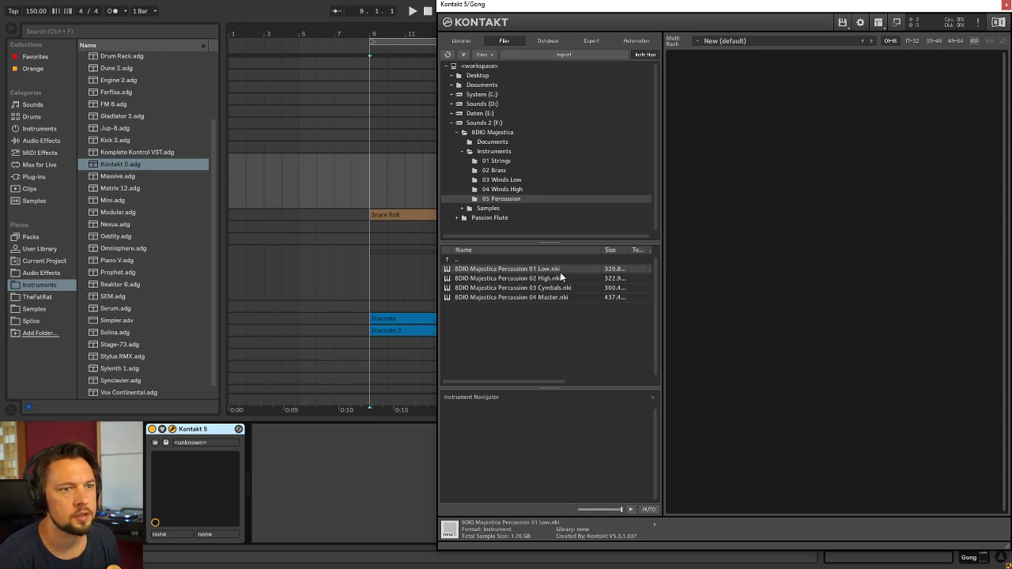
pyautogui.moveTo(572, 297); pyautogui.dragTo(818, 193)
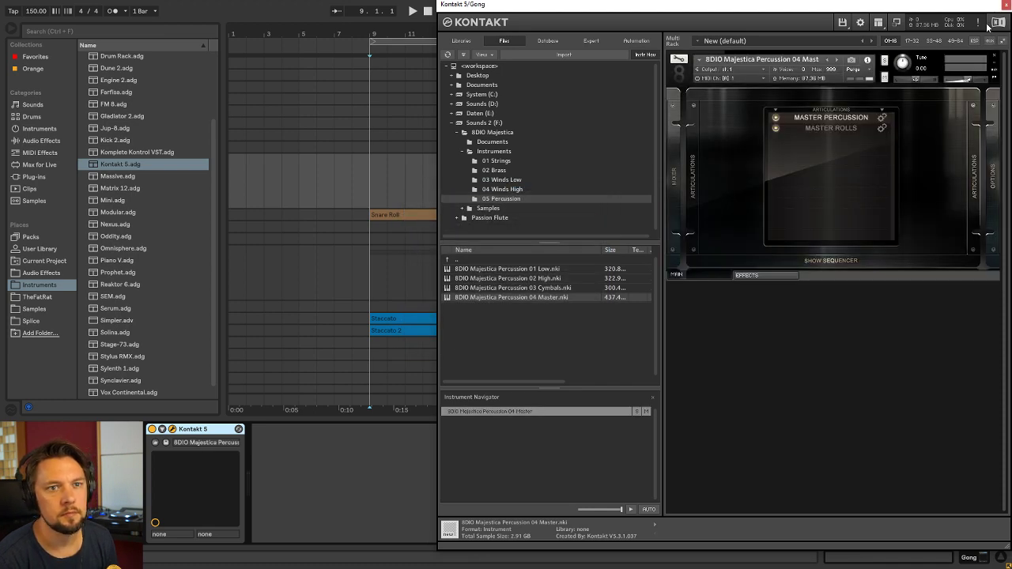
pyautogui.click(1005, 5)
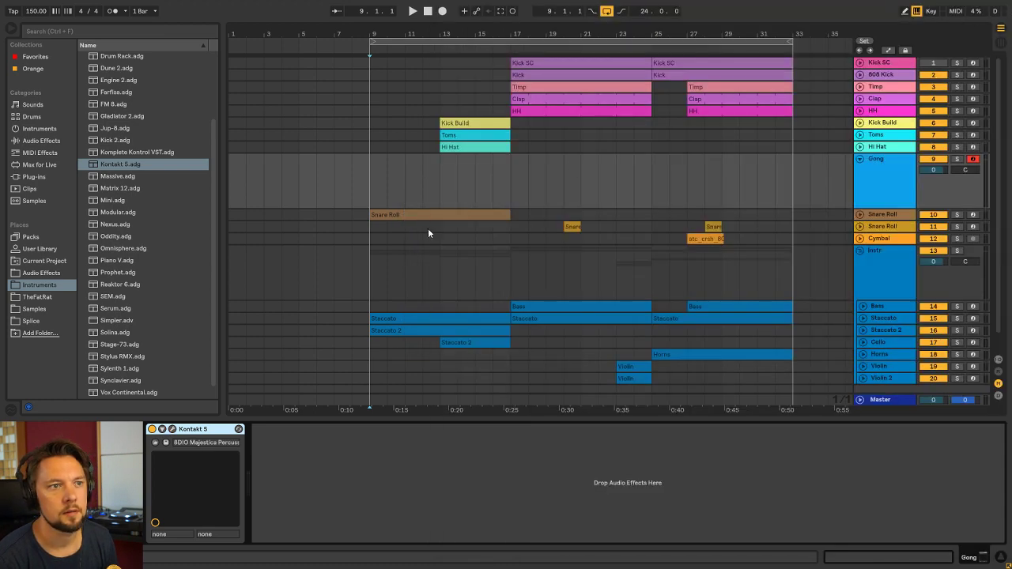
# Create a four-bar MIDI clip on the Gong track from bar 9 and audition the percussion sounds on its piano roll
pyautogui.moveTo(370, 192); pyautogui.dragTo(439, 190)
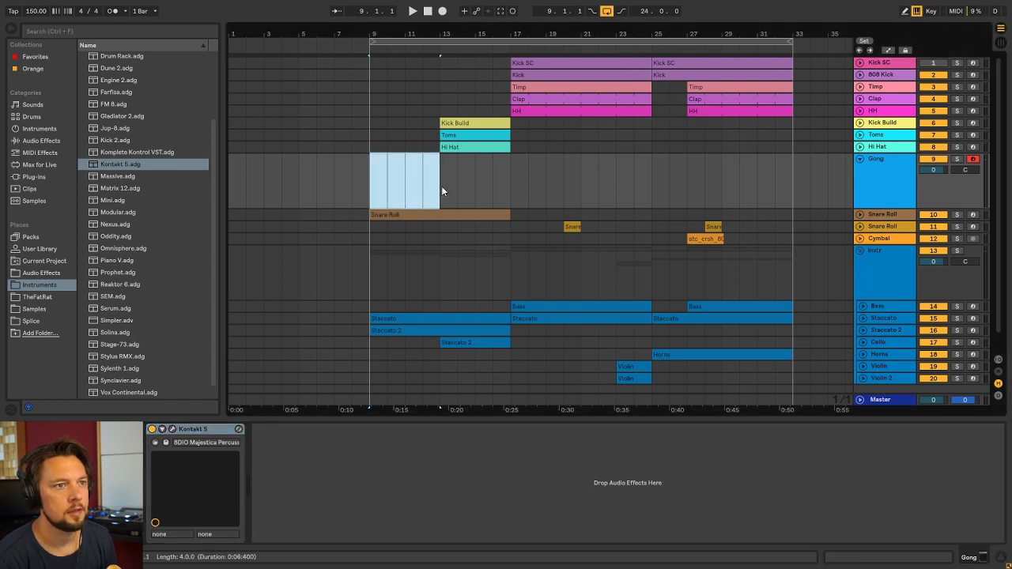
pyautogui.hotkey('ctrl', 'shift', 'm')
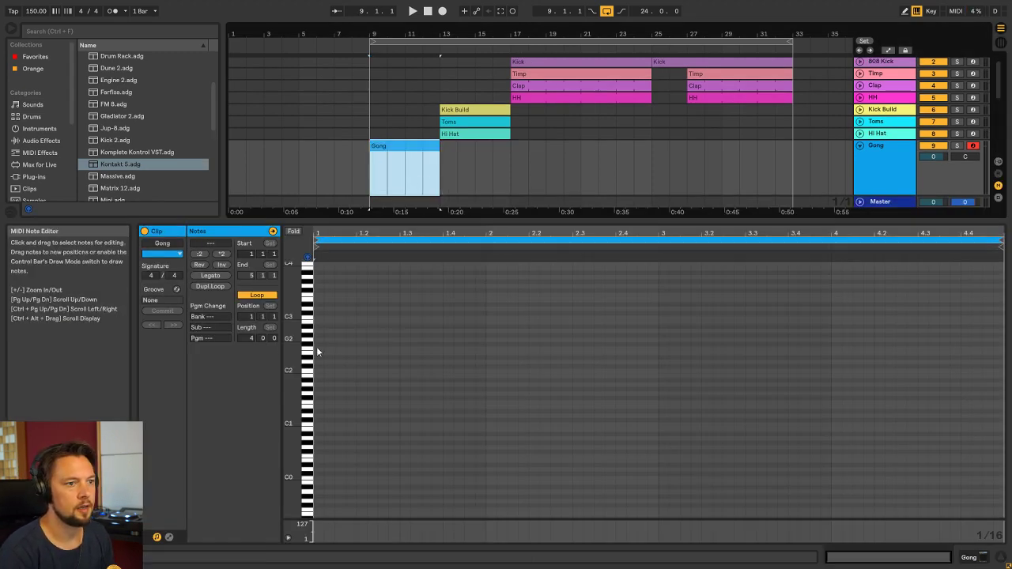
pyautogui.moveTo(308, 426); pyautogui.dragTo(310, 306)
pyautogui.scroll(1, 314, 302)
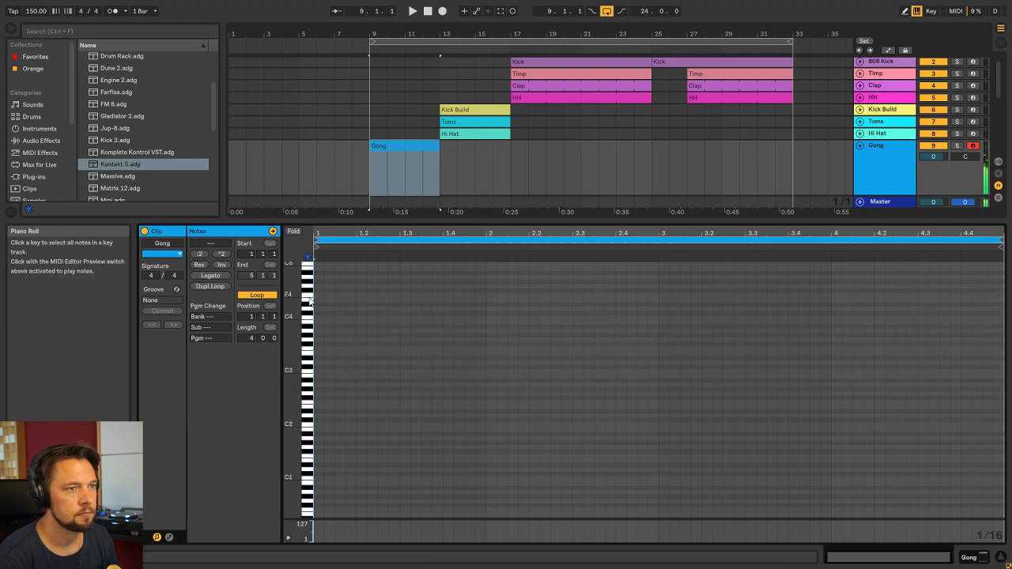
pyautogui.click(309, 297)
pyautogui.click(309, 283)
pyautogui.moveTo(291, 329); pyautogui.dragTo(303, 360)
pyautogui.moveTo(308, 313); pyautogui.dragTo(308, 342)
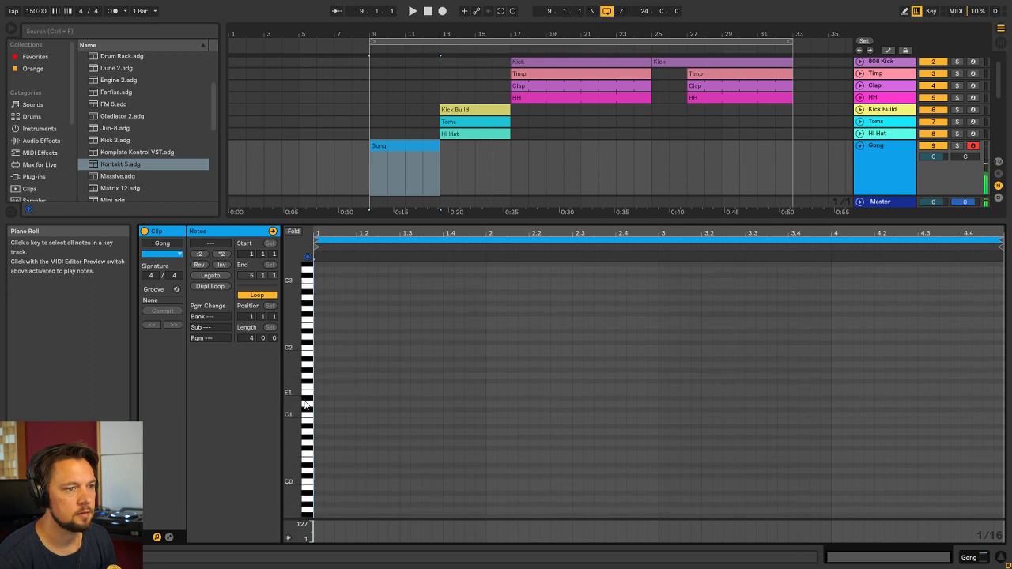
# Audition further piano roll keys for a gong sound and enter a two-bar G5 note at the clip's start
pyautogui.moveTo(305, 455)
pyautogui.mouseDown()
pyautogui.moveTo(307, 299)
pyautogui.moveTo(306, 395)
pyautogui.moveTo(309, 338)
pyautogui.moveTo(301, 352)
pyautogui.moveTo(315, 370)
pyautogui.moveTo(668, 315)
pyautogui.mouseUp()
pyautogui.scroll(2, 309, 312)
pyautogui.click(308, 316)
pyautogui.scroll(3, 308, 315)
pyautogui.click(309, 316)
pyautogui.scroll(3, 309, 320)
pyautogui.scroll(-1, 309, 360)
pyautogui.click(307, 355)
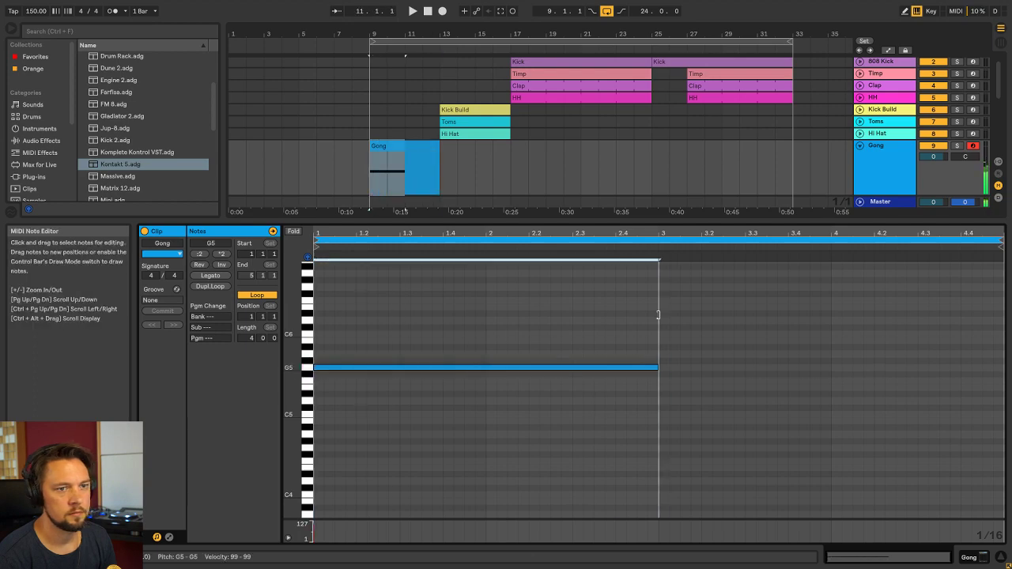
# Play the arrangement from bar 9 and lower the Gong track's volume to -9.4 dB
pyautogui.click(393, 147)
pyautogui.hotkey('shift', 'Tab')
pyautogui.press('Tab')
pyautogui.press('space')
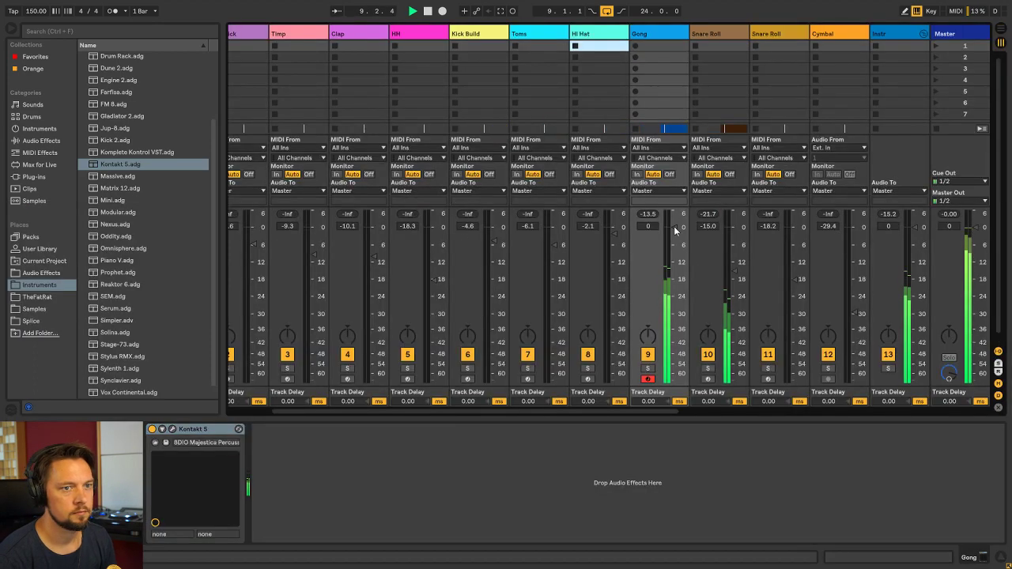
pyautogui.press('Tab')
pyautogui.doubleClick(414, 136)
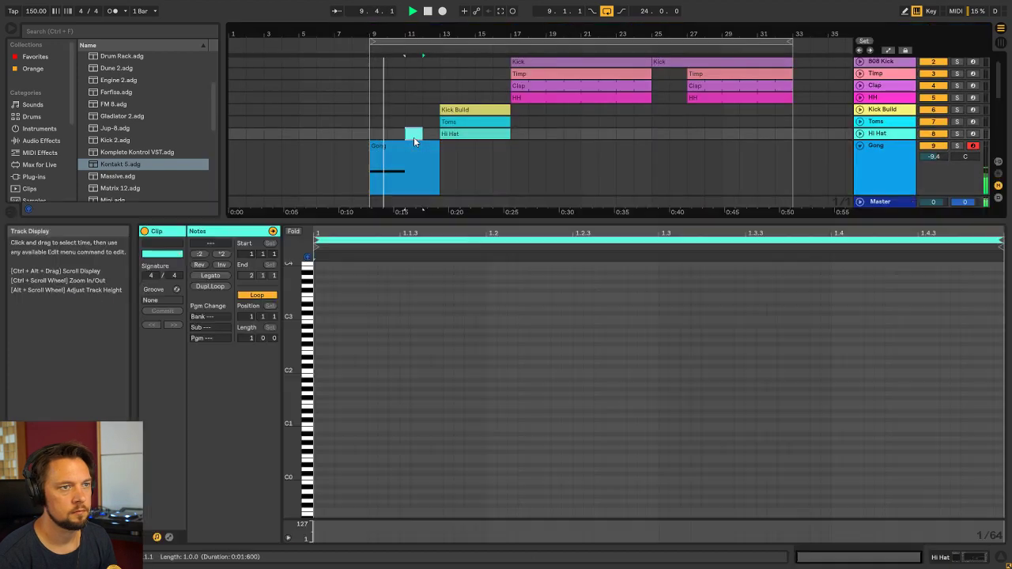
# Extend the G5 note in the Gong clip to the full four bars
pyautogui.click(411, 145)
pyautogui.click(678, 353)
pyautogui.moveTo(656, 366); pyautogui.dragTo(1009, 332)
pyautogui.press('space')
pyautogui.moveTo(1000, 376); pyautogui.dragTo(923, 349)
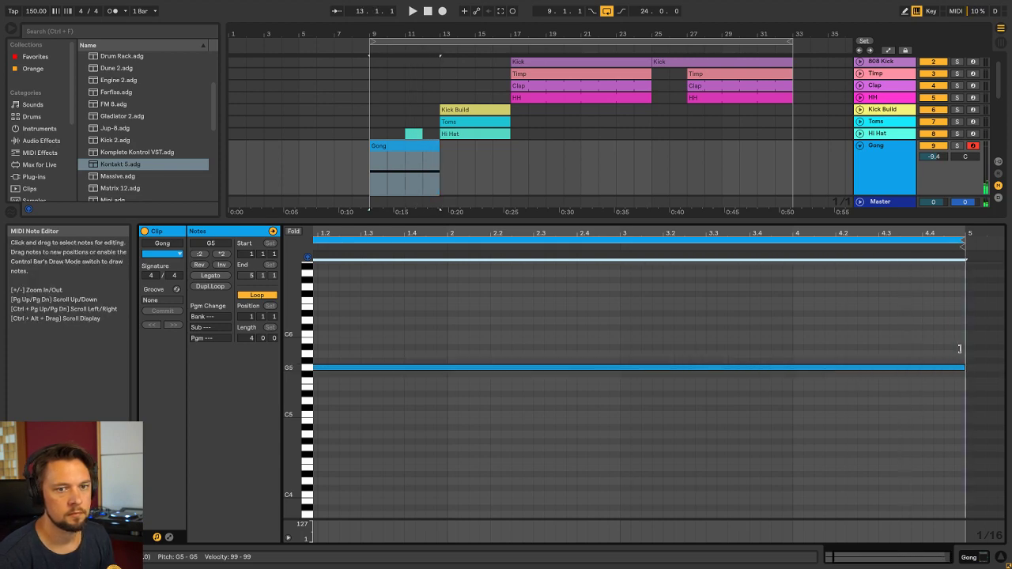
# Set the Gong track's volume to -5.1 dB during playback and delete the stray one-bar clip on the Hi Hat track
pyautogui.press('Tab')
pyautogui.hotkey('shift', 'Tab')
pyautogui.moveTo(678, 267); pyautogui.dragTo(674, 241)
pyautogui.press('Tab')
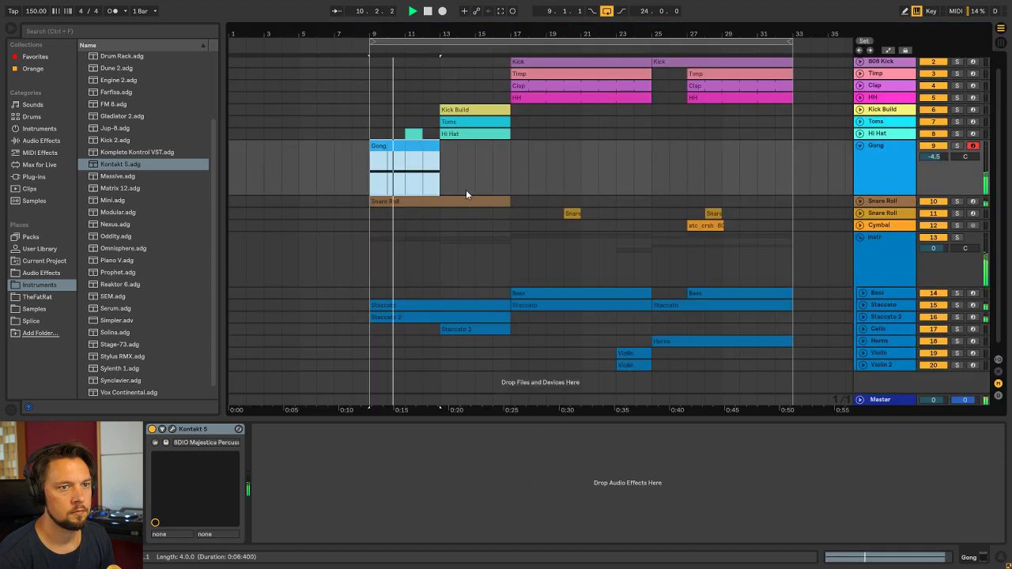
pyautogui.click(411, 134)
pyautogui.click(395, 148)
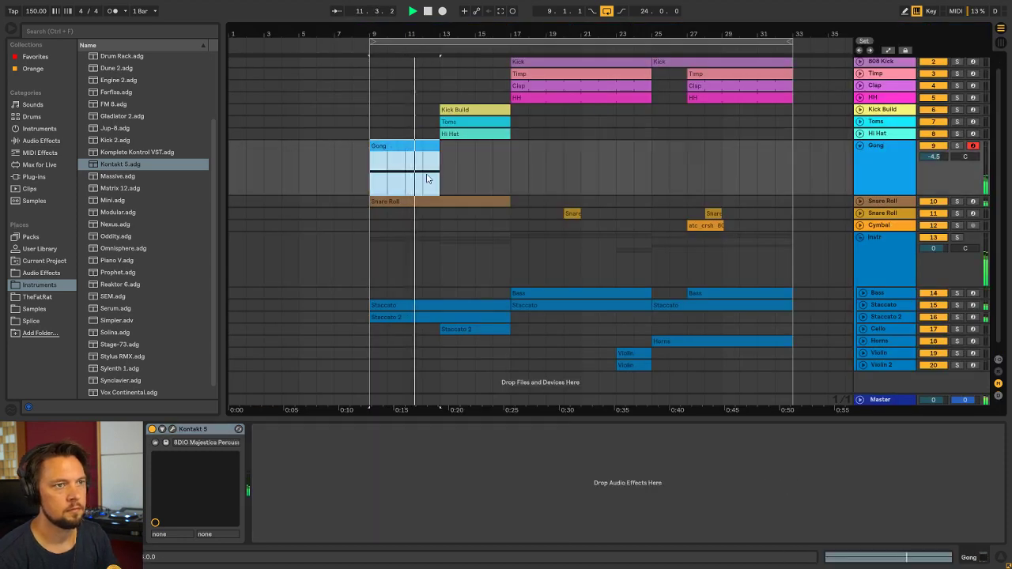
pyautogui.press('Tab')
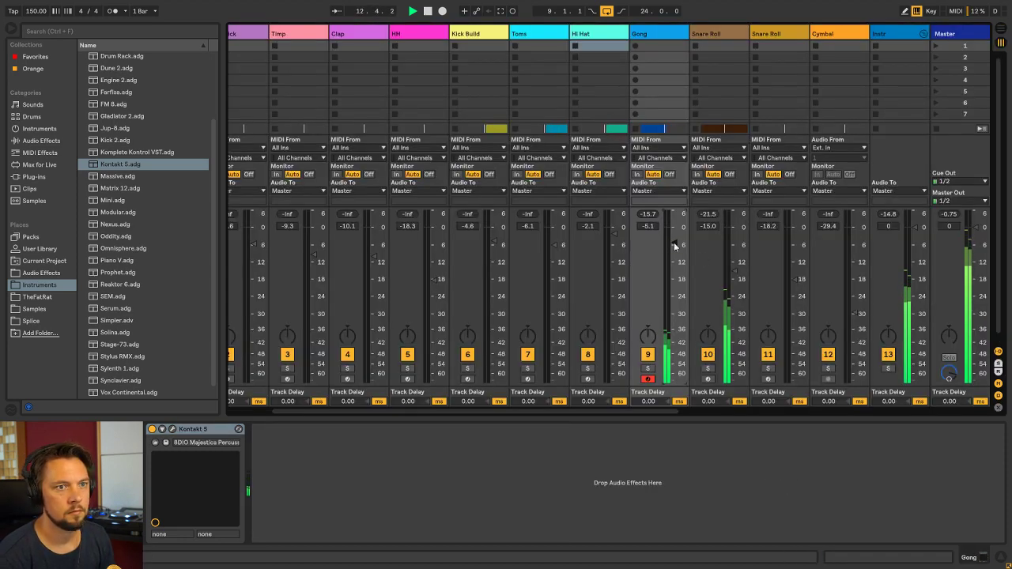
pyautogui.press('Tab')
# Select the Hi Hat clip and lower its track's volume to -3.1 dB while the build-up plays
pyautogui.scroll(1, 441, 181)
pyautogui.click(444, 142)
pyautogui.press('Tab')
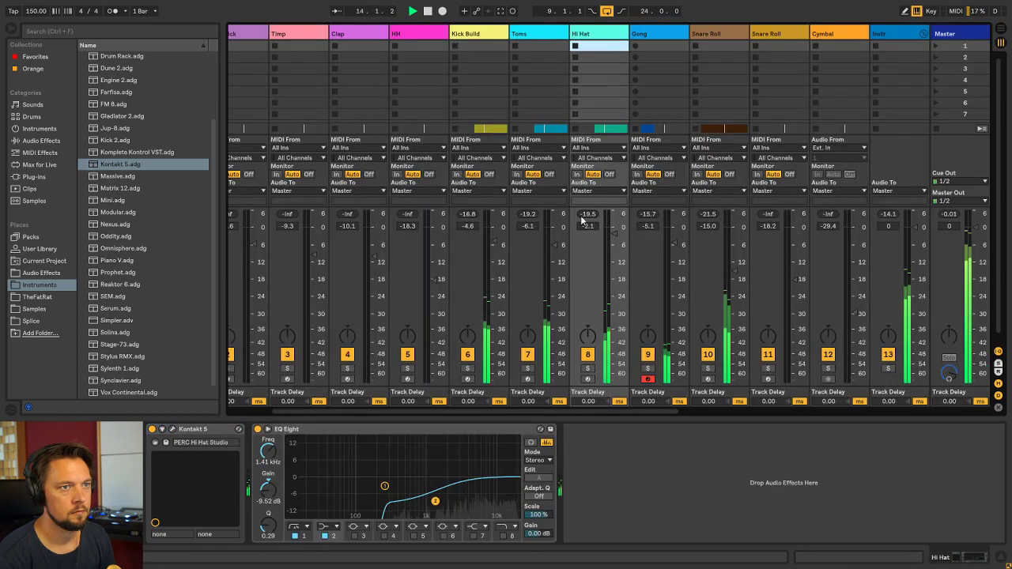
pyautogui.moveTo(613, 233); pyautogui.dragTo(613, 235)
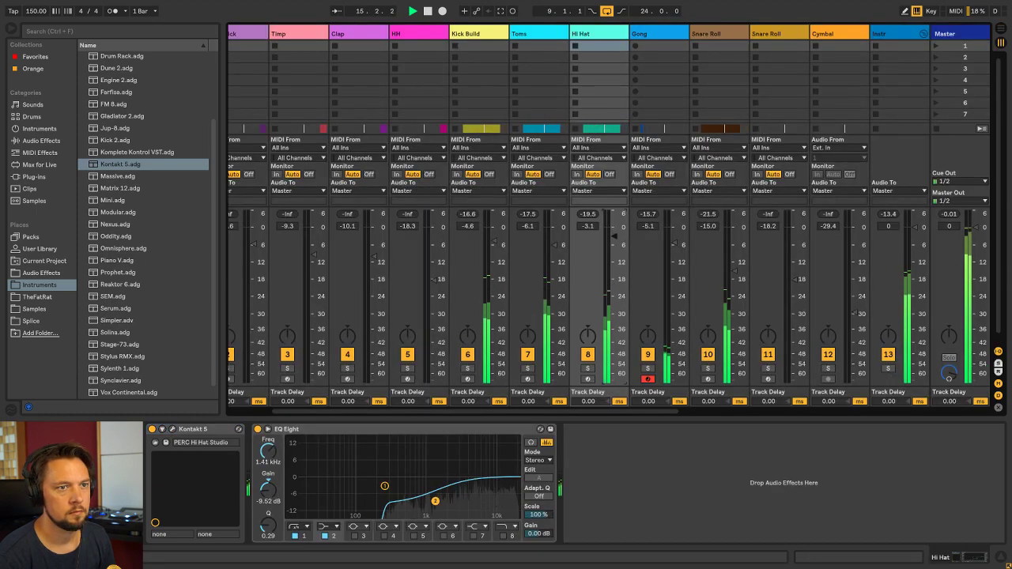
pyautogui.press('Tab')
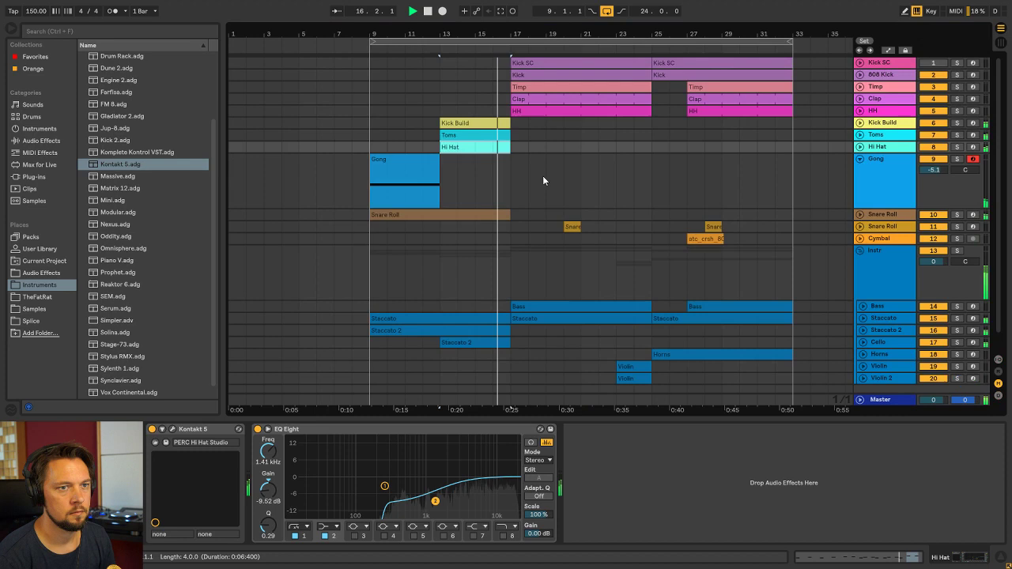
# Select the Gong clip and fold the Gong track in the arrangement
pyautogui.click(434, 137)
pyautogui.click(407, 170)
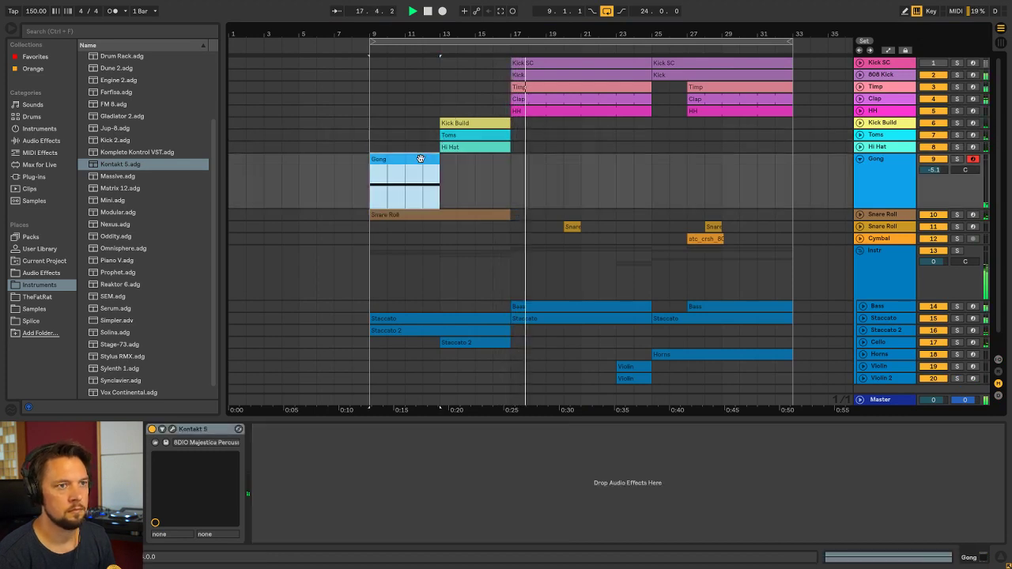
pyautogui.click(846, 163)
pyautogui.click(859, 159)
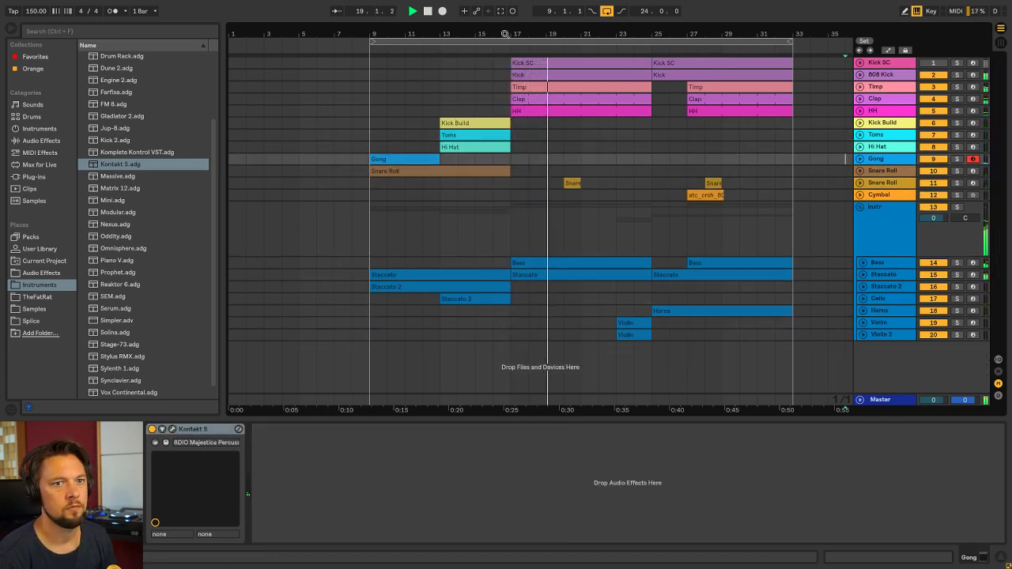
# Listen to the arrangement through to its loop end and examine the notes of the 808 Kick clip at bar 25
pyautogui.moveTo(506, 33); pyautogui.dragTo(397, 34)
pyautogui.click(397, 162)
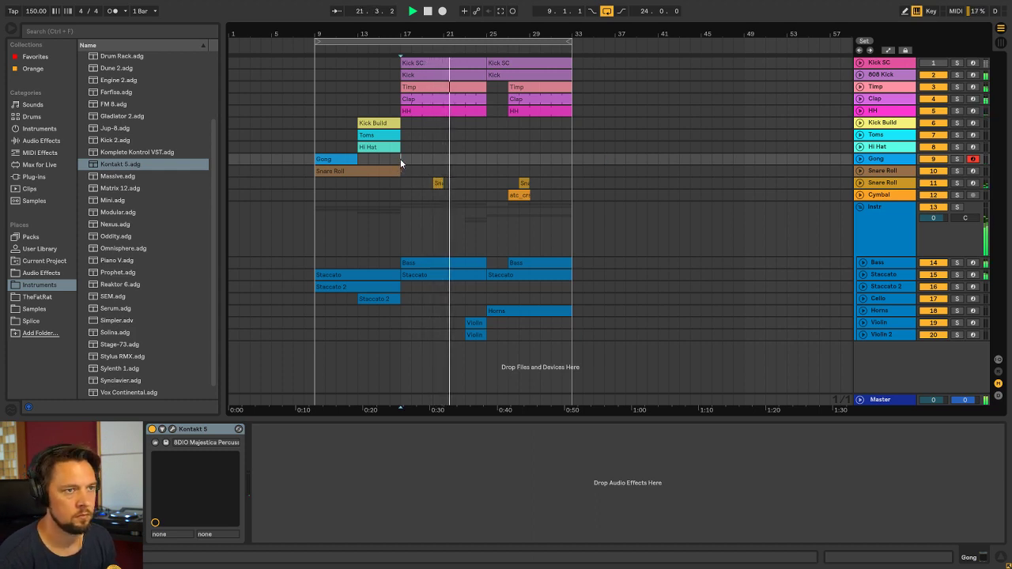
pyautogui.click(316, 149)
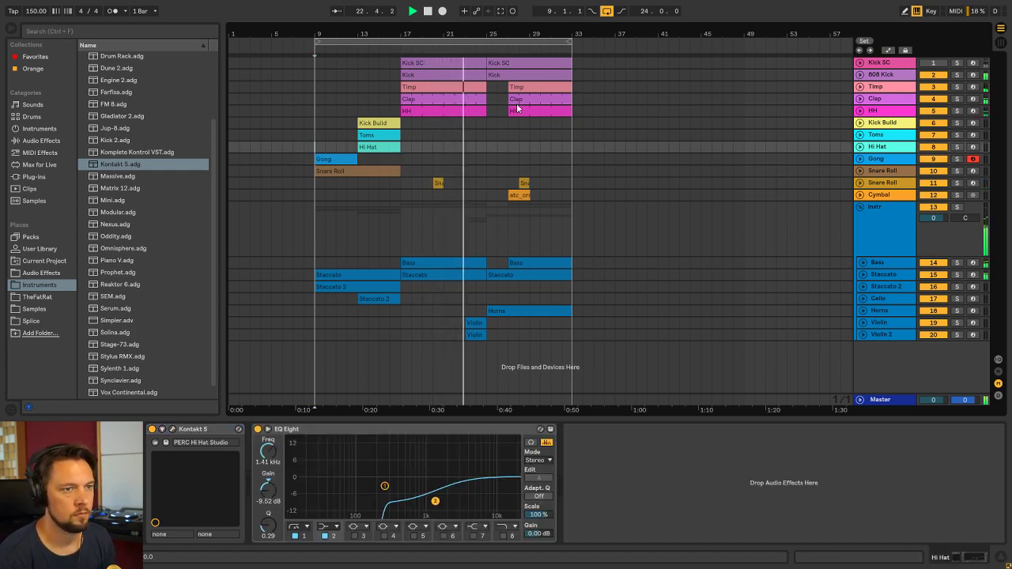
pyautogui.doubleClick(504, 75)
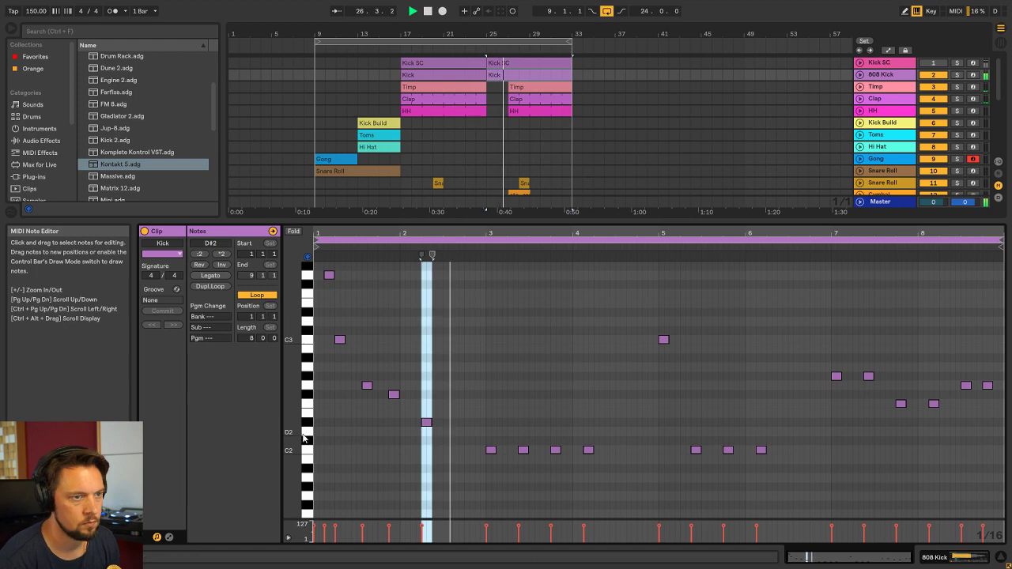
pyautogui.hotkey('shift', 'Tab')
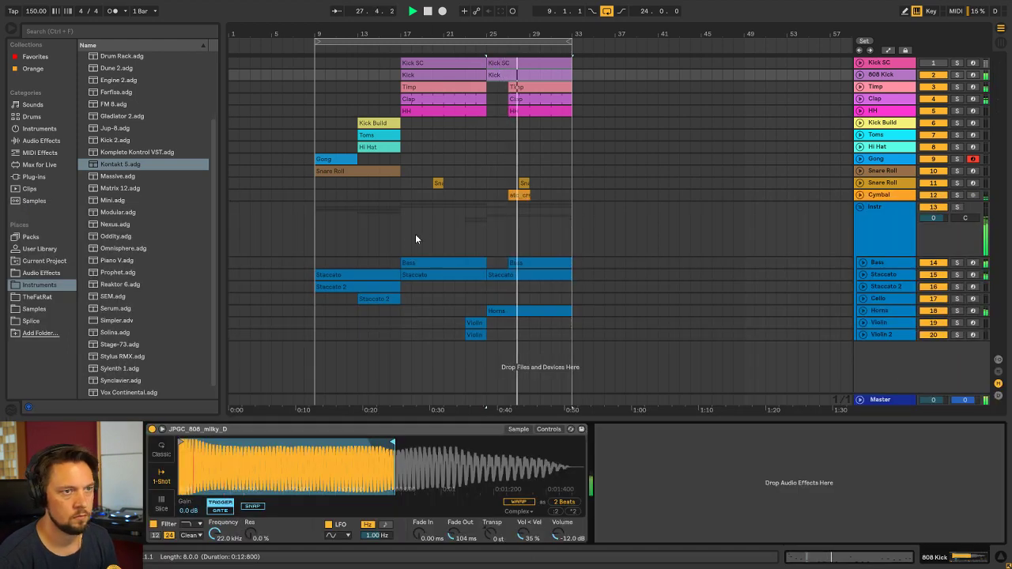
pyautogui.click(399, 237)
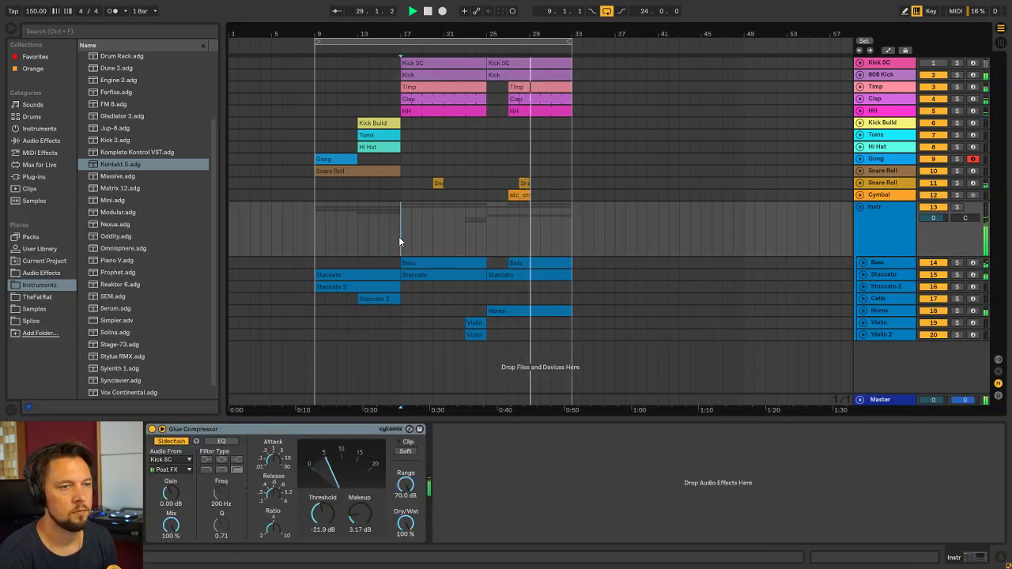
pyautogui.click(312, 179)
pyautogui.click(312, 172)
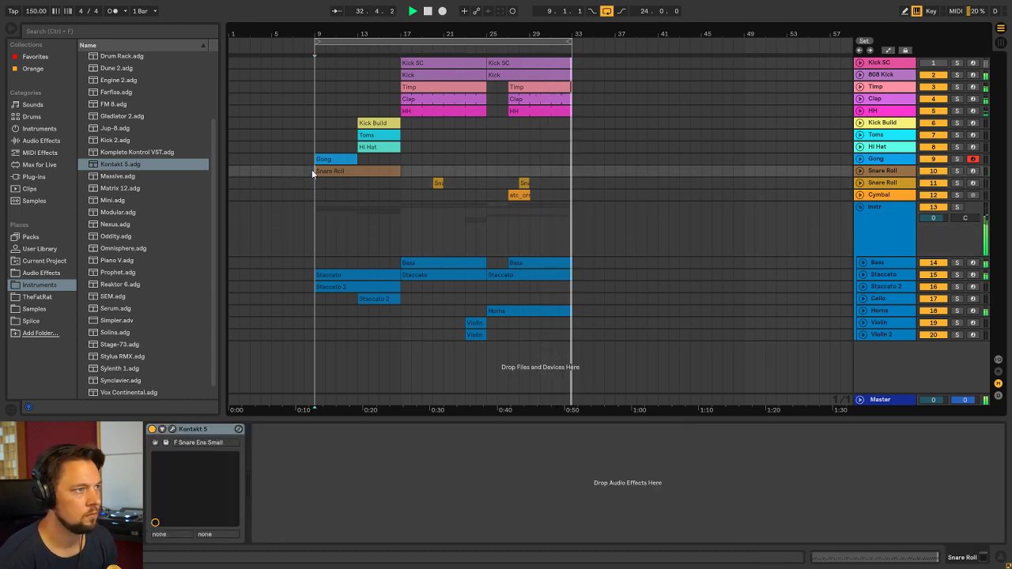
pyautogui.press('space')
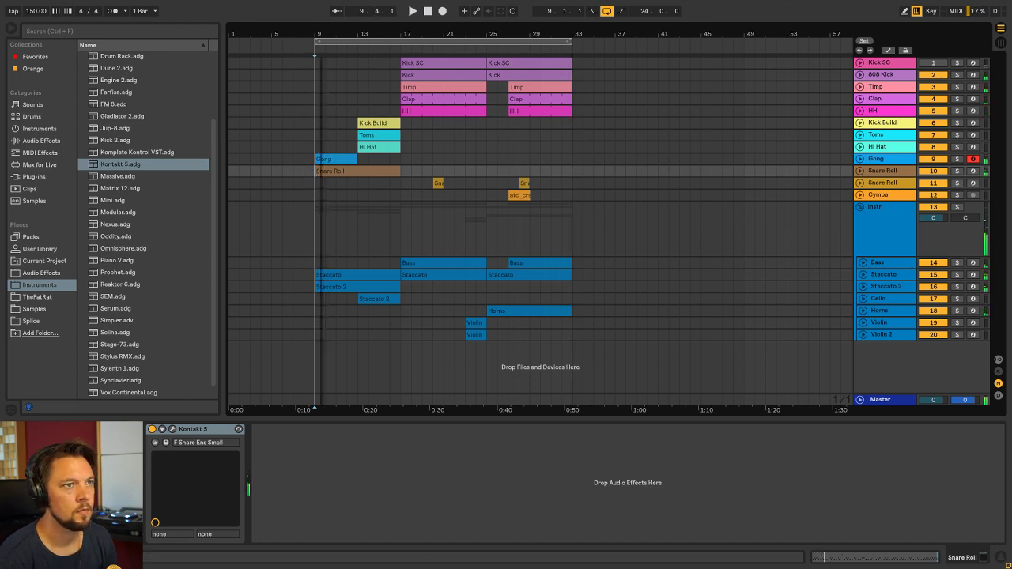
# Insert a new MIDI track below the Gong track and name it Brass
pyautogui.press('+')
pyautogui.click(894, 160)
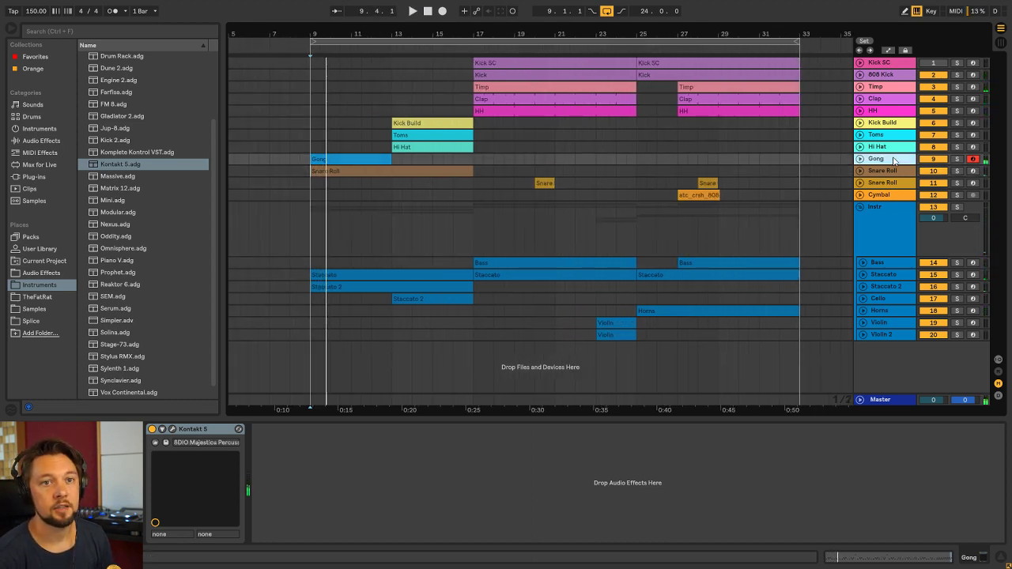
pyautogui.hotkey('ctrl', 'shift', 't')
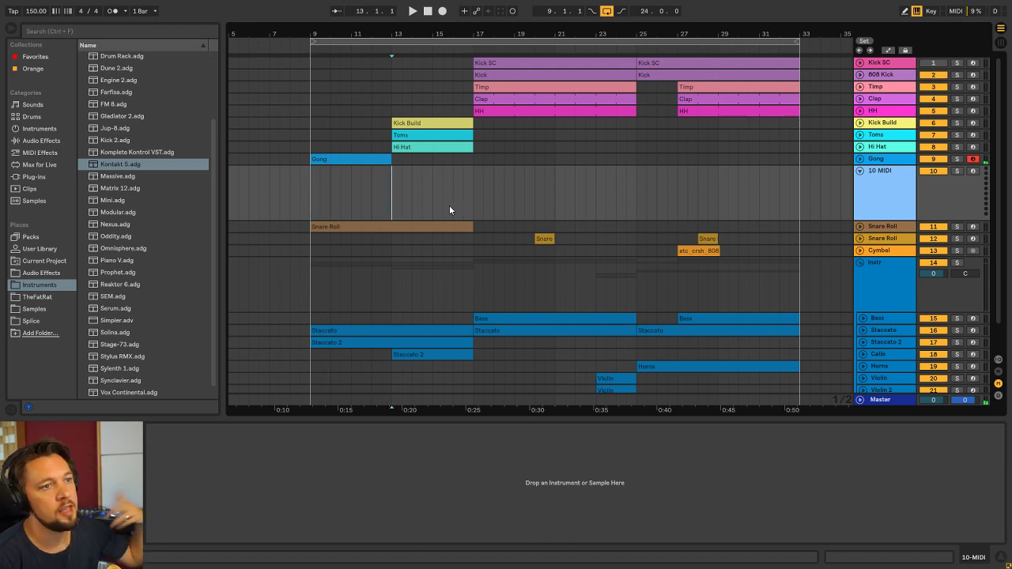
pyautogui.press('space')
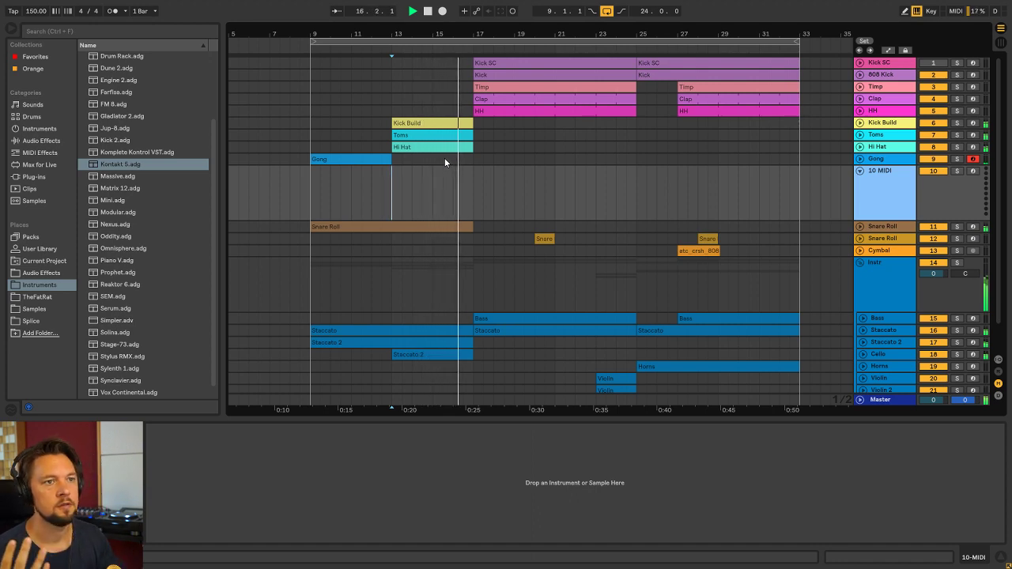
pyautogui.press('space')
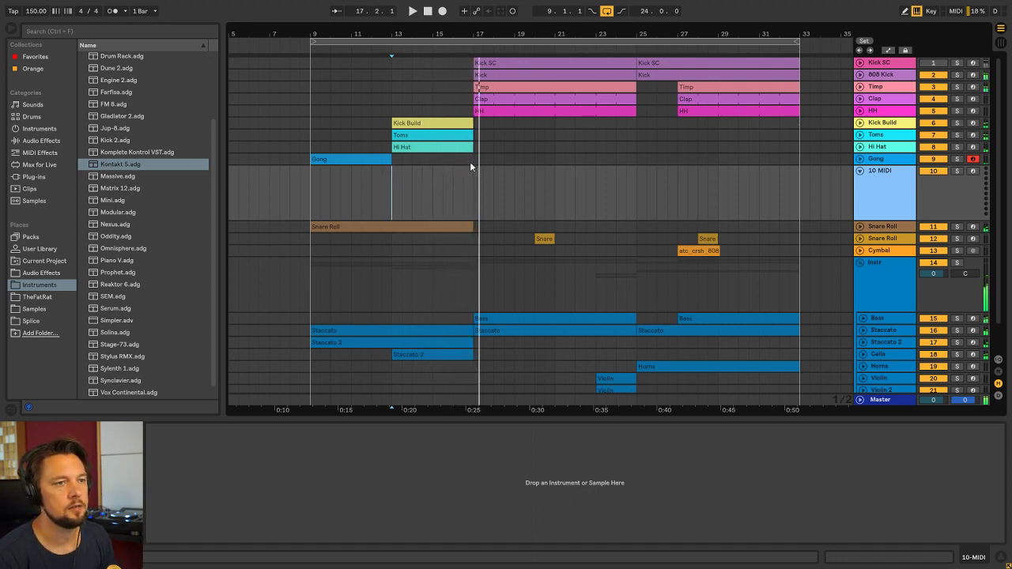
pyautogui.hotkey('ctrl', 'r')
pyautogui.write('Bras')
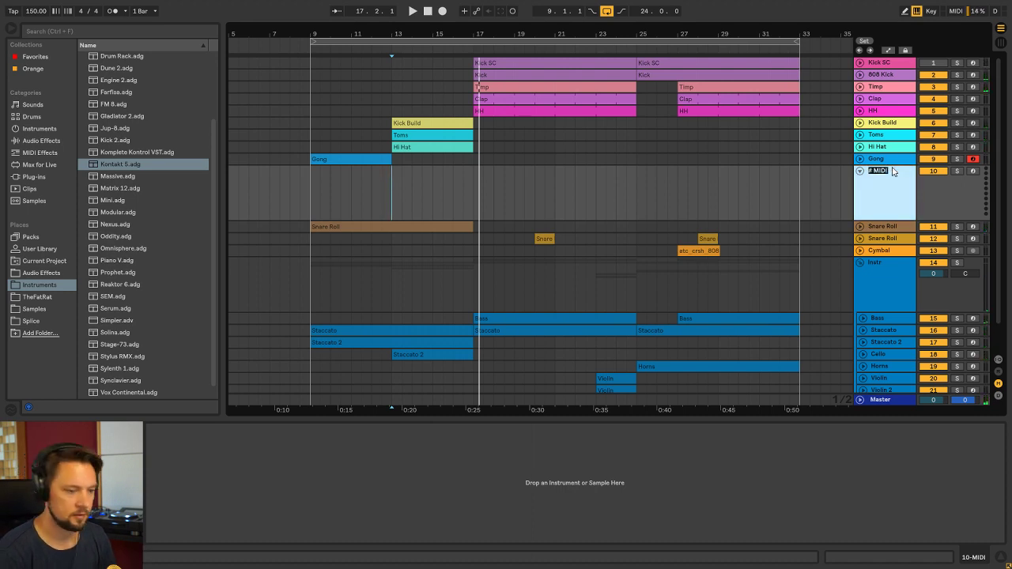
pyautogui.write('s')
pyautogui.click(432, 202)
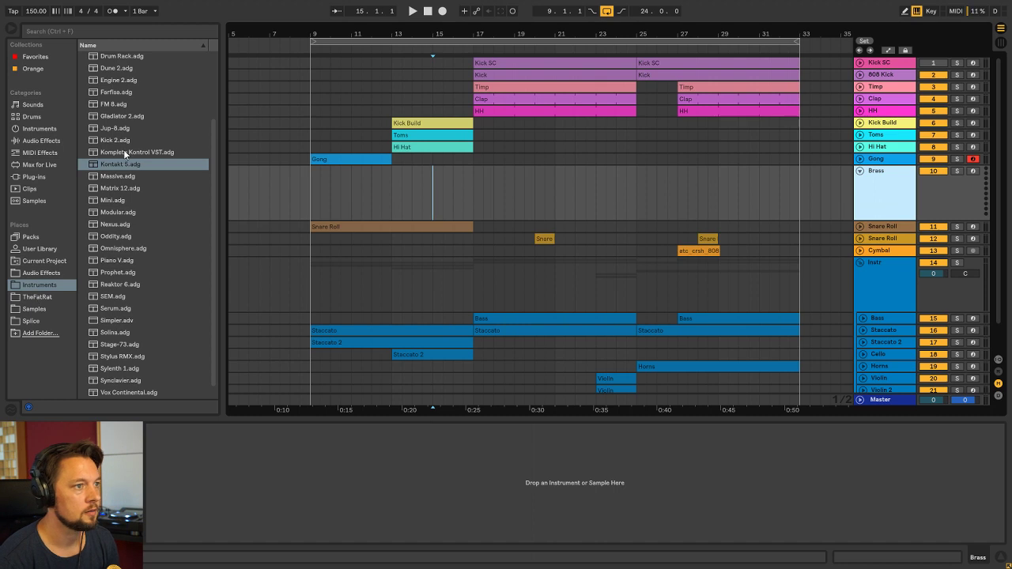
# Load the Kontakt 5 preset onto the Brass track and ungroup its rack
pyautogui.moveTo(123, 163); pyautogui.dragTo(228, 451)
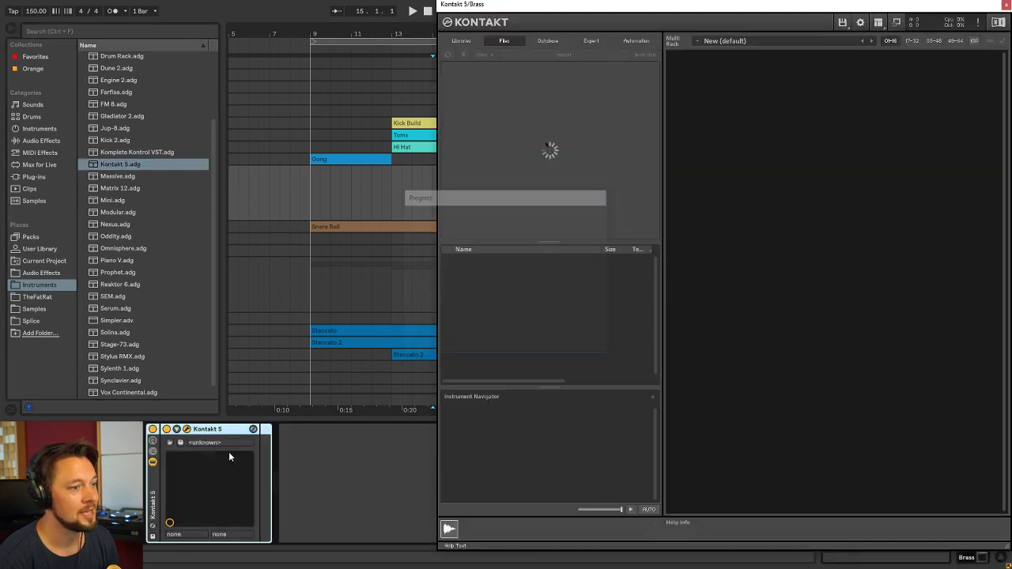
pyautogui.click(155, 502)
pyautogui.hotkey('ctrl', 'shift', 'g')
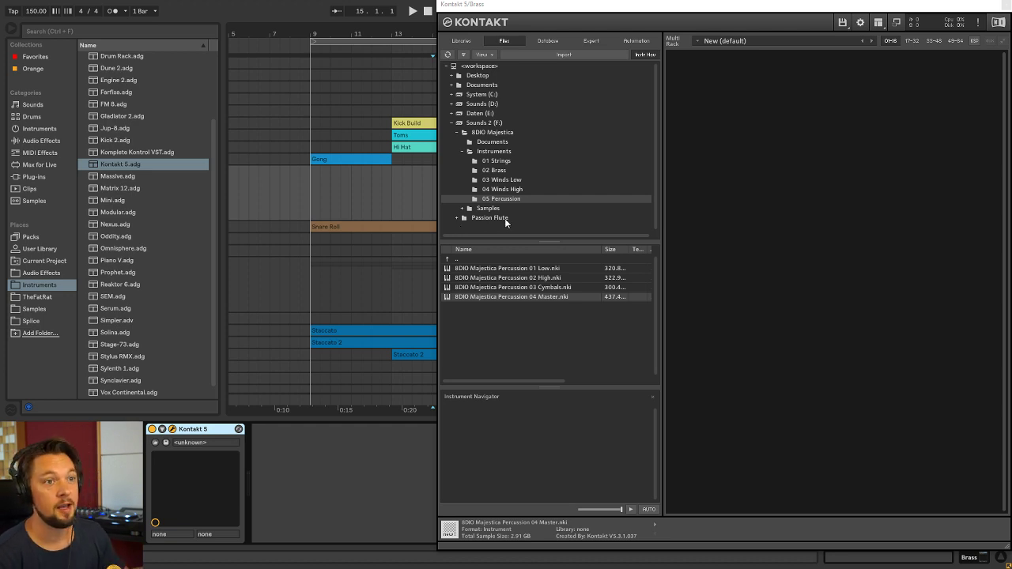
# Load 8DIO Majestica Brass 02 Longs from the library's 02 Brass folder into Kontakt
pyautogui.click(465, 152)
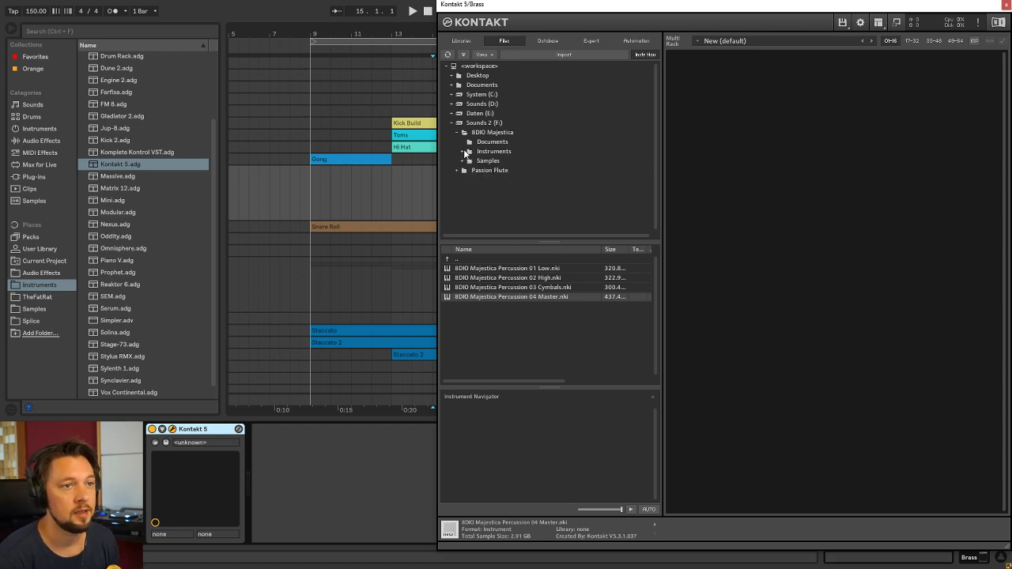
pyautogui.click(462, 152)
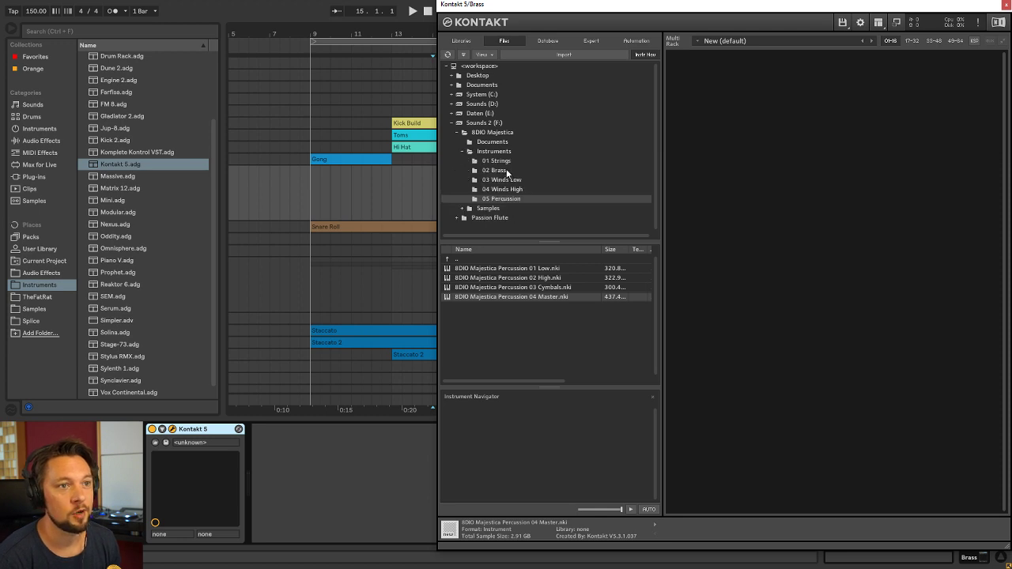
pyautogui.click(493, 170)
pyautogui.moveTo(535, 278); pyautogui.dragTo(781, 236)
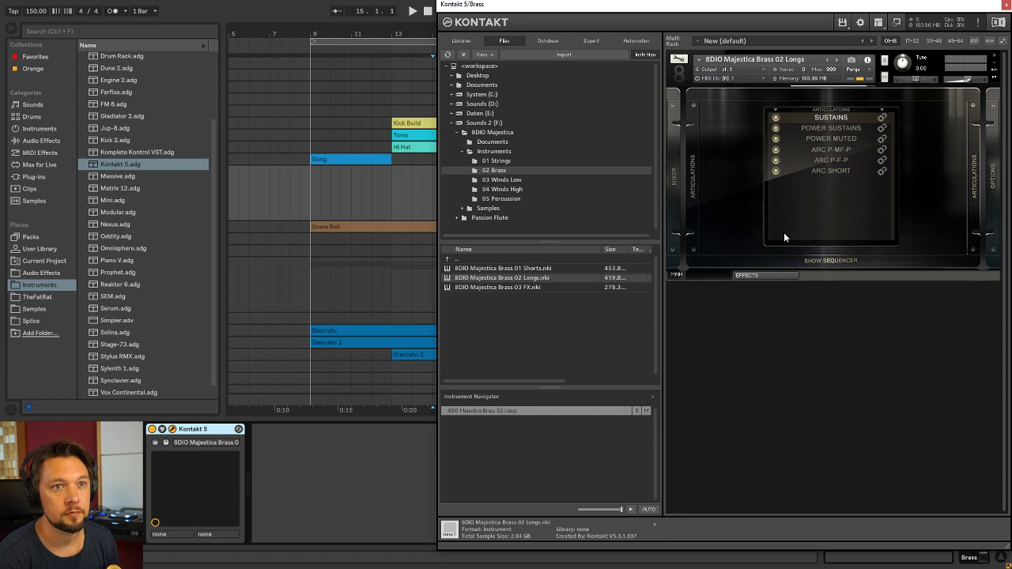
# Choose the Power Sustains articulation, disable all other articulations of the brass instrument and close the Kontakt window
pyautogui.click(846, 125)
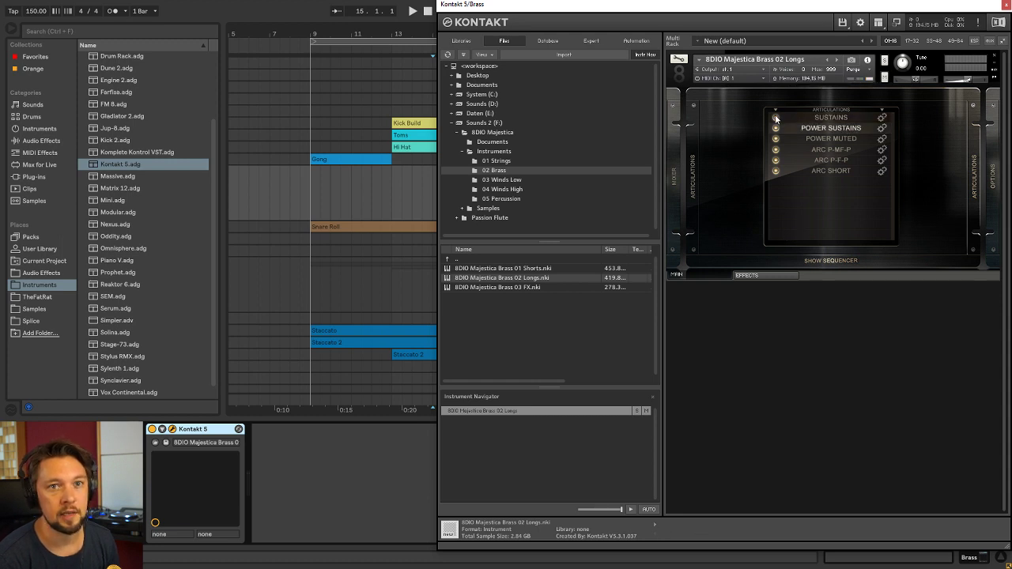
pyautogui.click(774, 161)
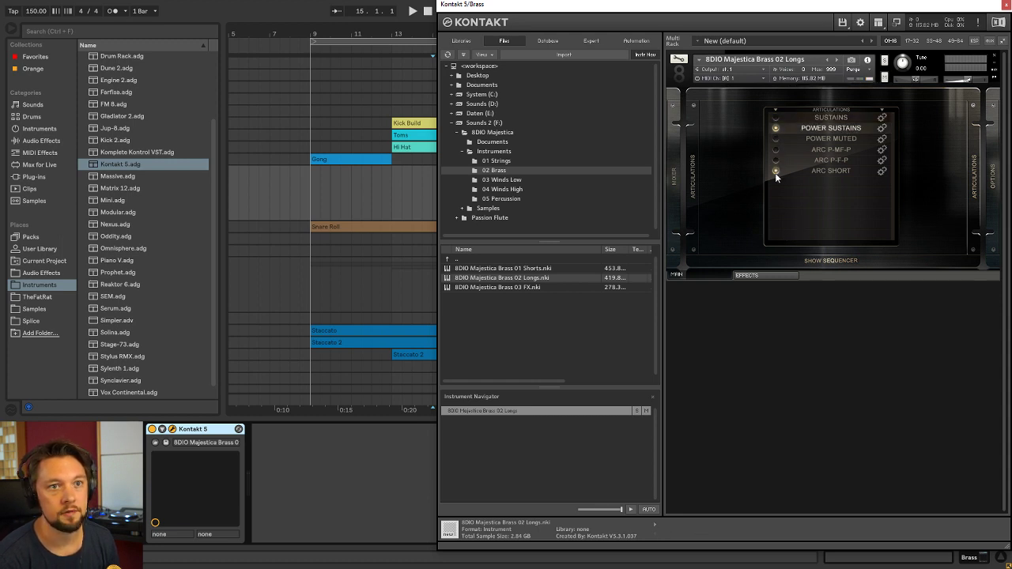
pyautogui.click(775, 172)
pyautogui.click(1004, 5)
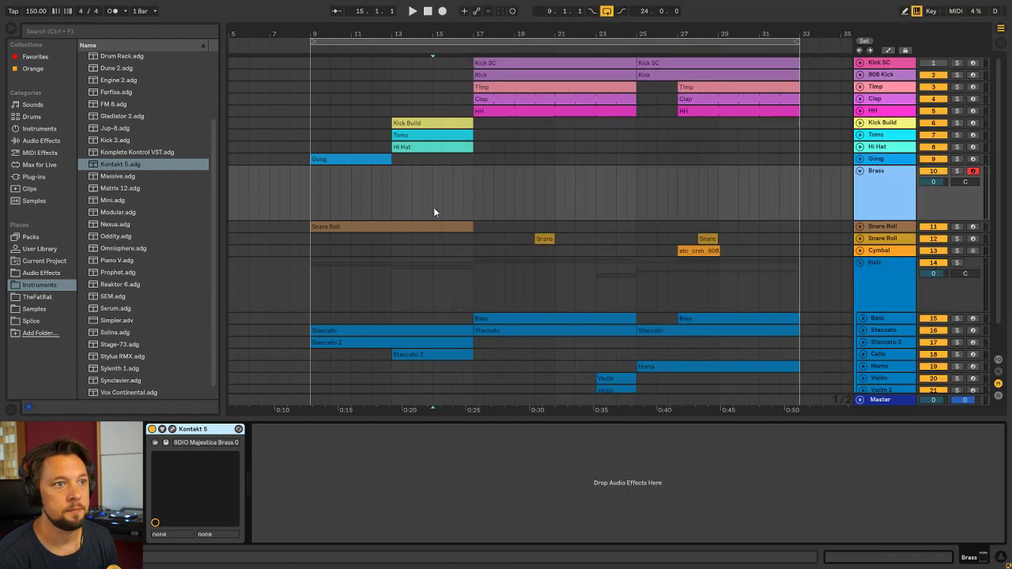
# Create a four-bar MIDI clip on the Brass track from bar 13 to bar 17 and name it Brass
pyautogui.moveTo(433, 211); pyautogui.dragTo(468, 208)
pyautogui.moveTo(398, 206)
pyautogui.mouseDown()
pyautogui.moveTo(470, 201)
pyautogui.moveTo(384, 200)
pyautogui.moveTo(396, 201)
pyautogui.mouseUp()
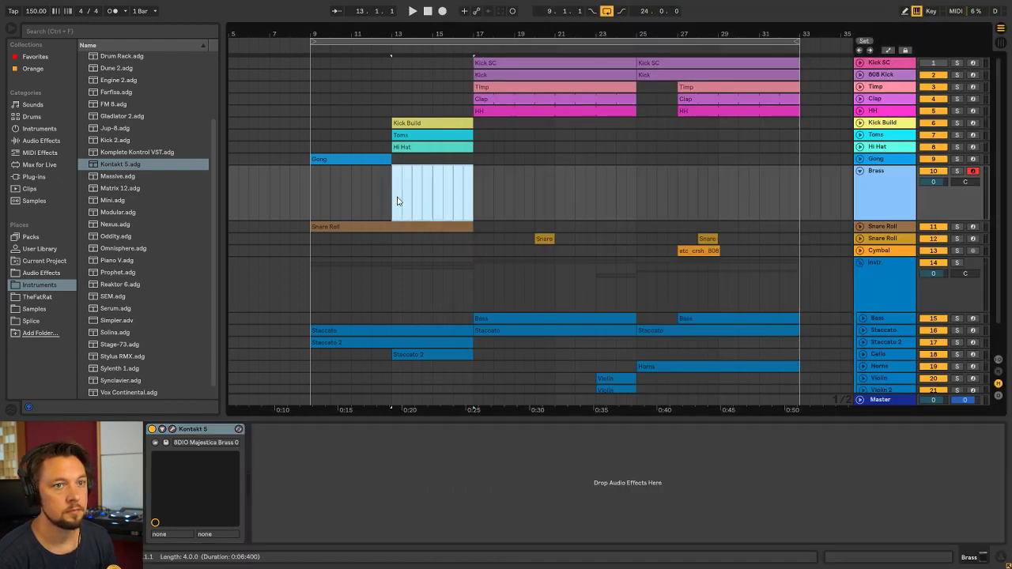
pyautogui.hotkey('ctrl', 'shift', 'm')
pyautogui.hotkey('ctrl', 'r')
pyautogui.write('Brass')
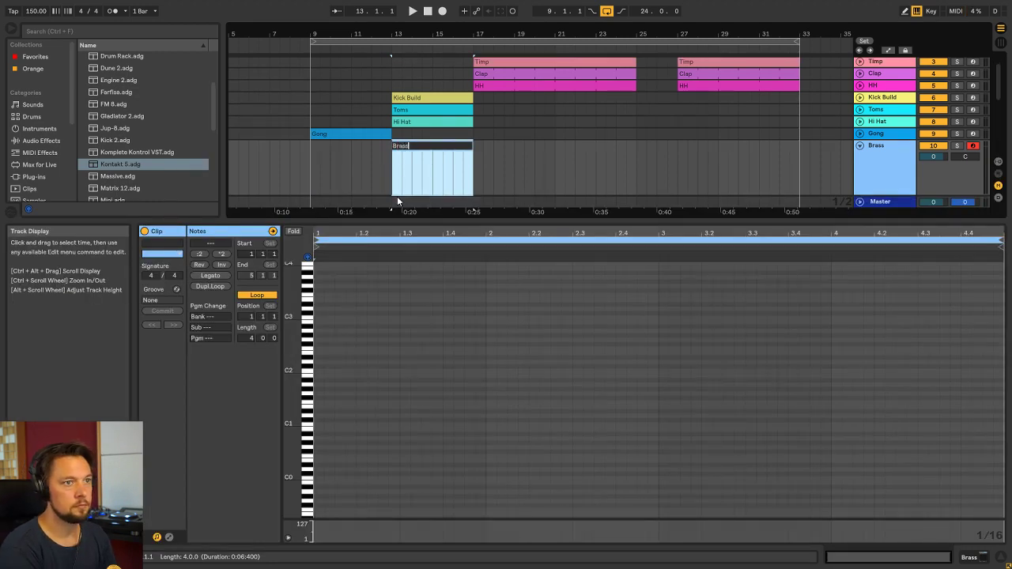
pyautogui.press('Return')
# Audition brass pitches around A#2 to D#4 on the piano roll keys
pyautogui.click(312, 326)
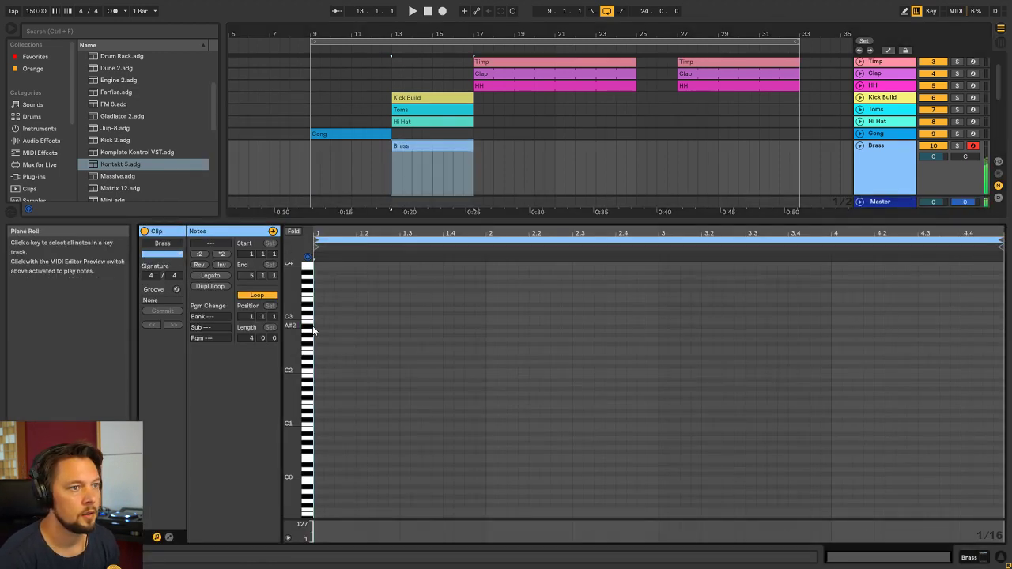
pyautogui.moveTo(293, 327); pyautogui.dragTo(312, 316)
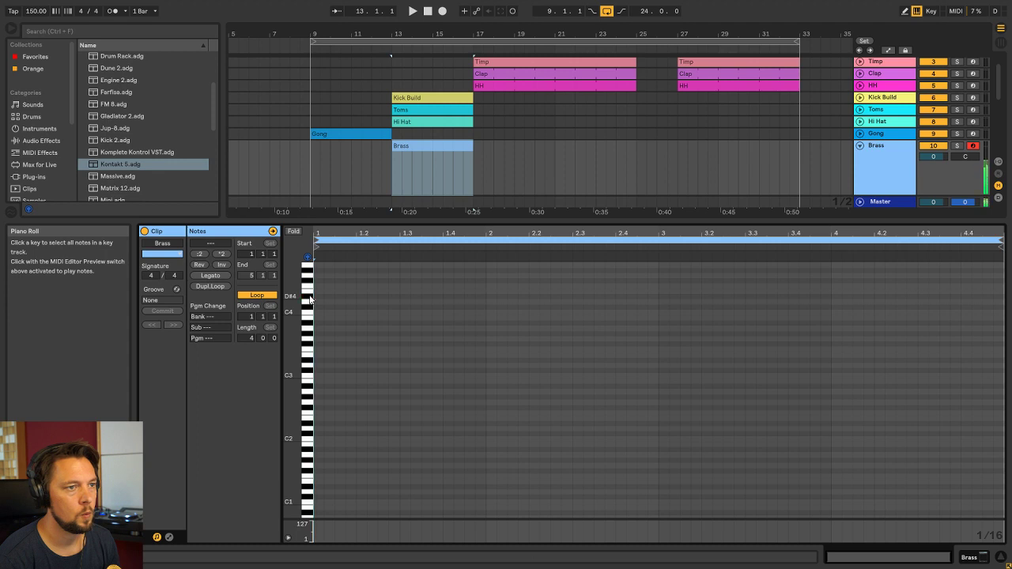
pyautogui.click(309, 286)
pyautogui.click(309, 292)
pyautogui.click(310, 287)
pyautogui.click(312, 303)
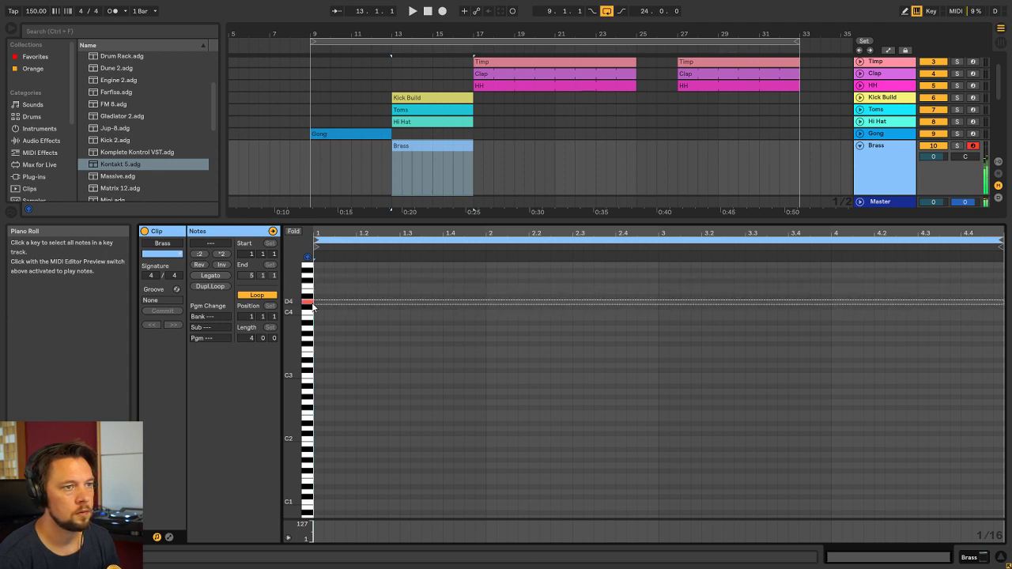
# Draw an F3 note over the Brass clip's last two bars and duplicate it down to D3, A2, D2 and D1
pyautogui.doubleClick(320, 348)
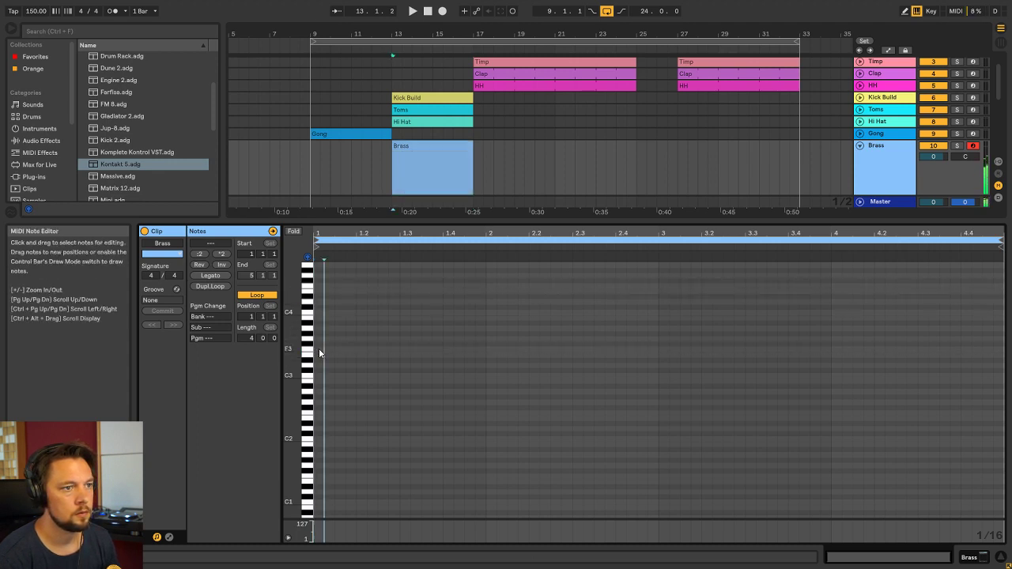
pyautogui.moveTo(324, 349); pyautogui.dragTo(574, 288)
pyautogui.moveTo(513, 234); pyautogui.dragTo(541, 228)
pyautogui.moveTo(332, 350)
pyautogui.mouseDown()
pyautogui.moveTo(662, 352)
pyautogui.moveTo(653, 354)
pyautogui.mouseUp()
pyautogui.click(925, 351)
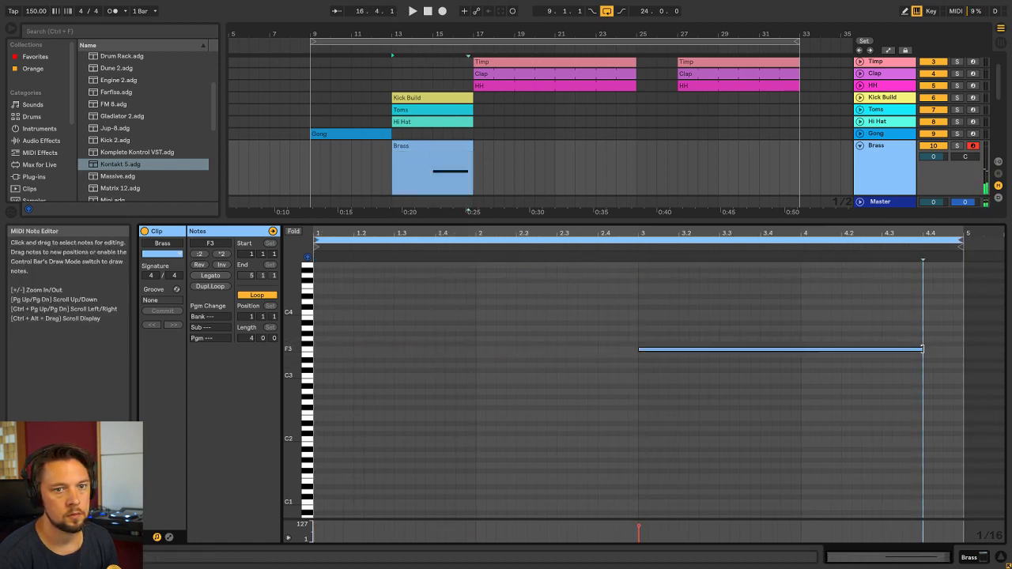
pyautogui.moveTo(922, 348); pyautogui.dragTo(963, 348)
pyautogui.moveTo(665, 351); pyautogui.dragTo(664, 498)
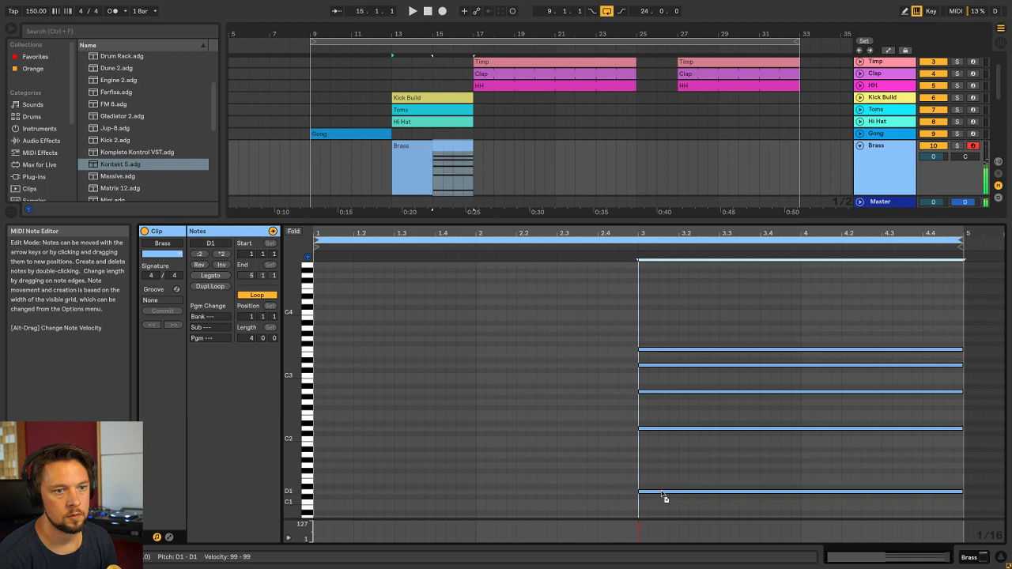
# Solo the Brass track and set its volume to -11.6 dB while the build-up plays
pyautogui.press('space')
pyautogui.hotkey('shift', 'Tab')
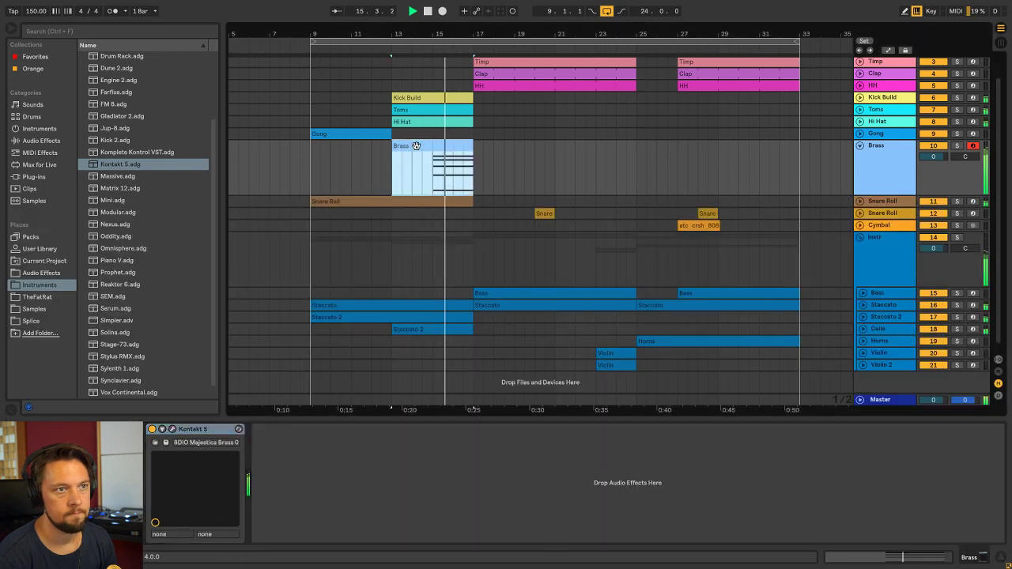
pyautogui.press('Tab')
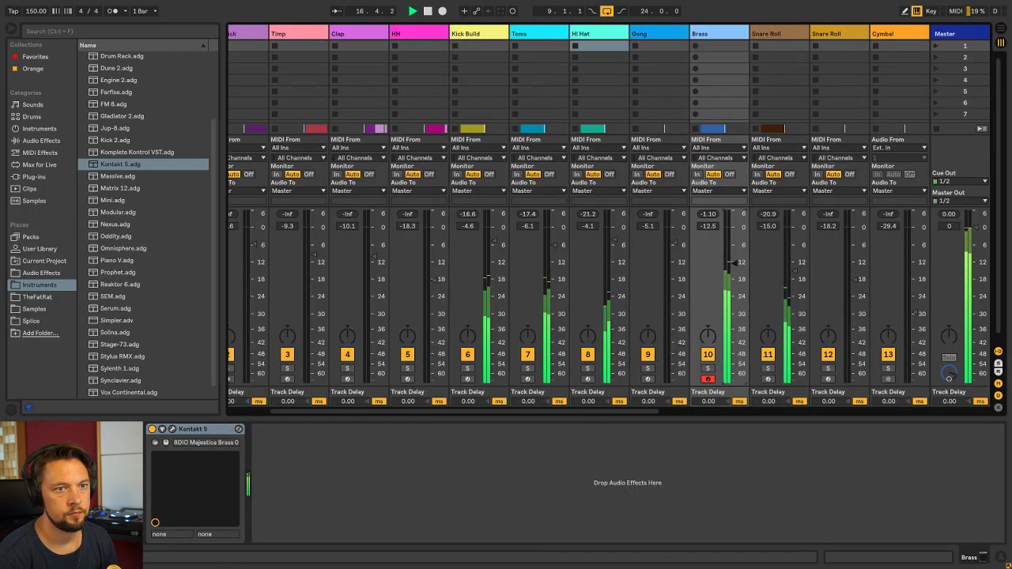
pyautogui.press('Tab')
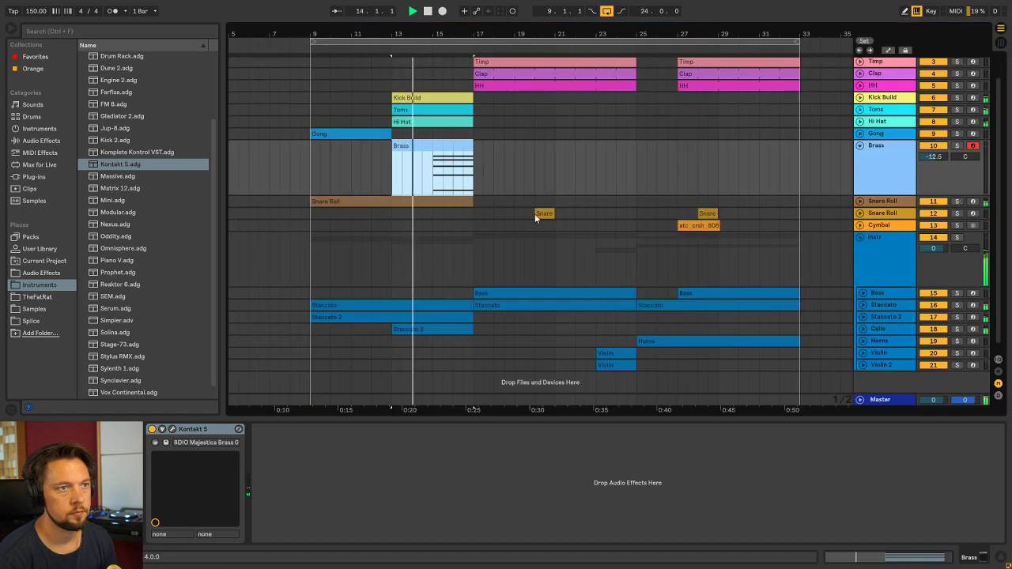
pyautogui.press('Tab')
pyautogui.moveTo(733, 263); pyautogui.dragTo(734, 260)
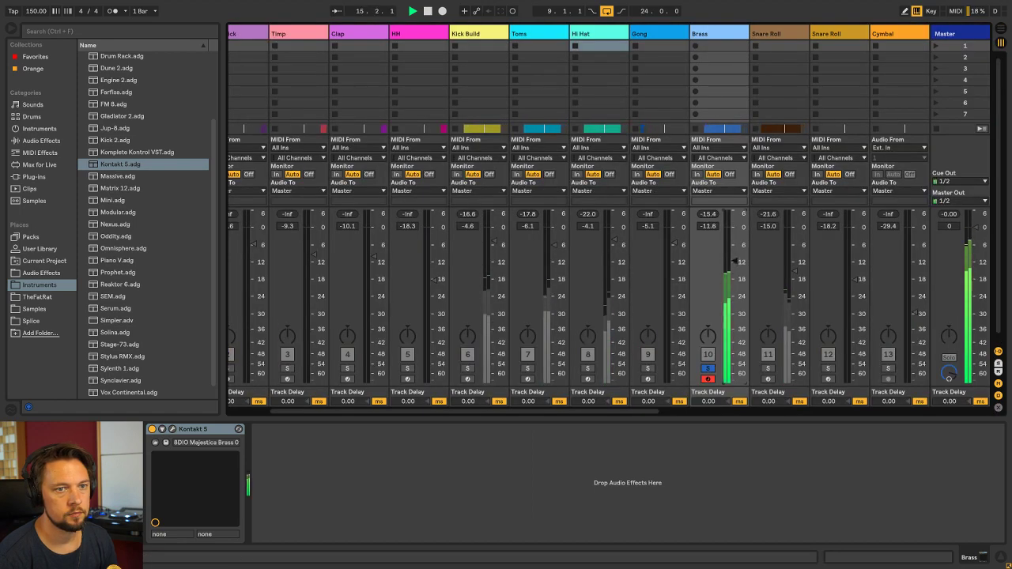
pyautogui.press('Tab')
pyautogui.press('space')
# Show the Brass clip's envelopes and choose the MIDI controller 1 - Modulation envelope
pyautogui.doubleClick(438, 146)
pyautogui.click(567, 309)
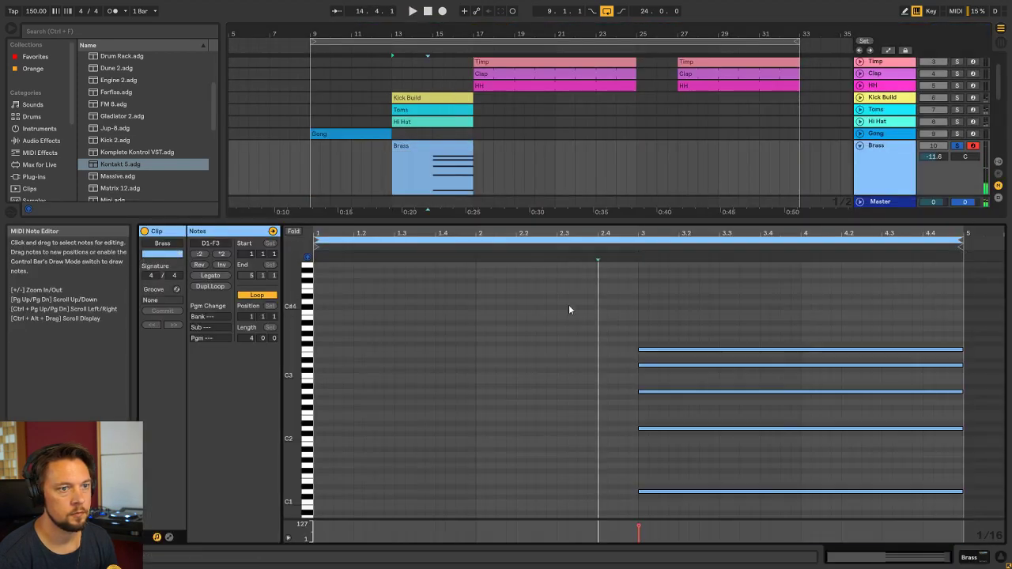
pyautogui.click(168, 537)
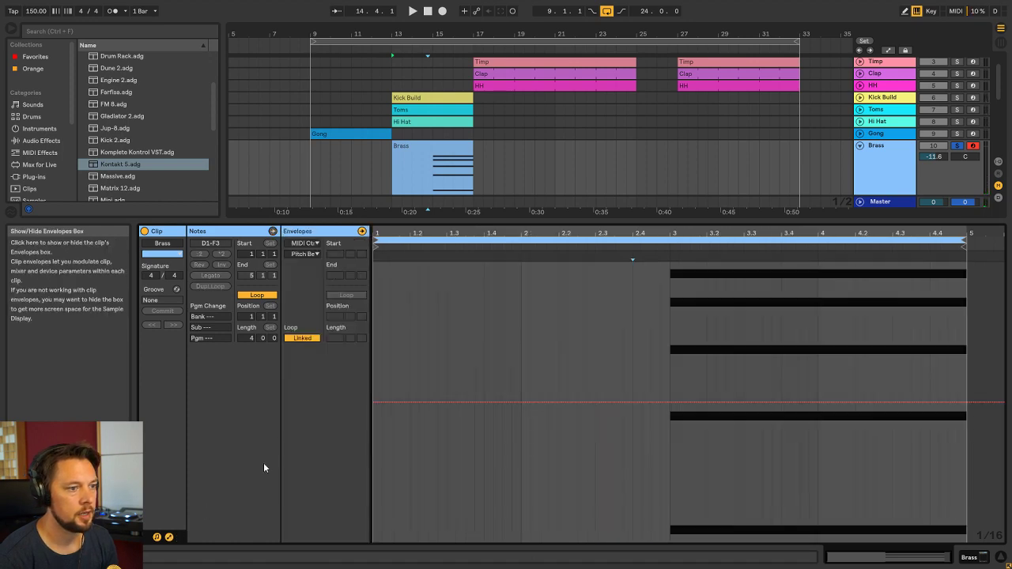
pyautogui.click(316, 245)
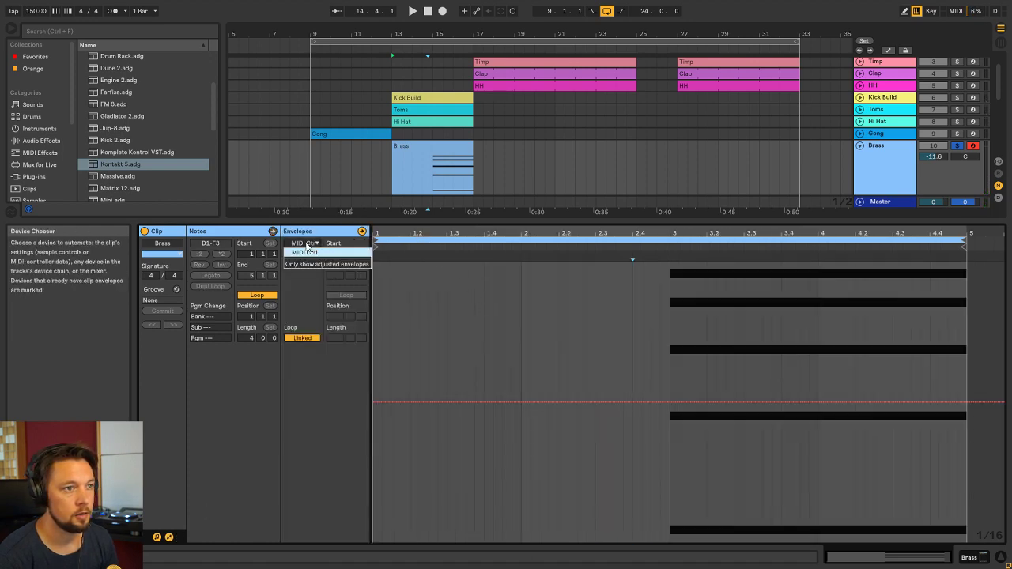
pyautogui.click(305, 252)
pyautogui.click(307, 254)
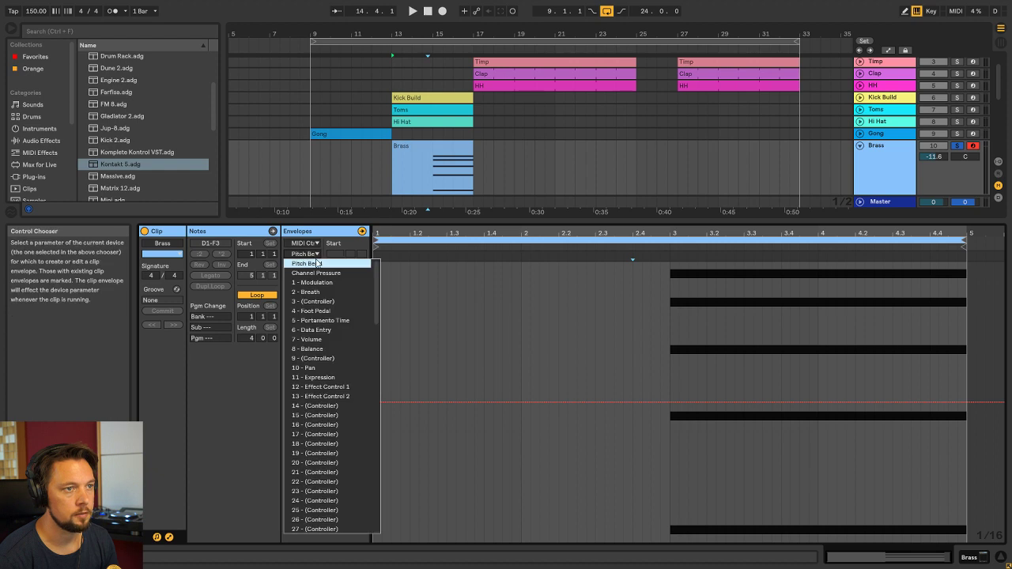
pyautogui.click(324, 290)
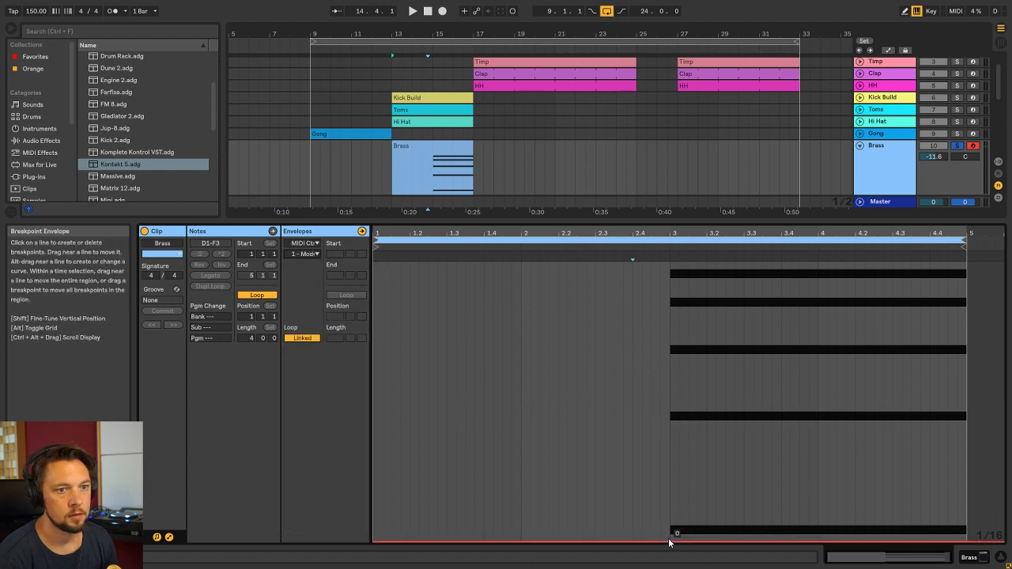
# Draw a modulation ramp from the chord's start at bar 3 to maximum at the clip's end, and lower its starting point during playback
pyautogui.moveTo(670, 541); pyautogui.dragTo(671, 384)
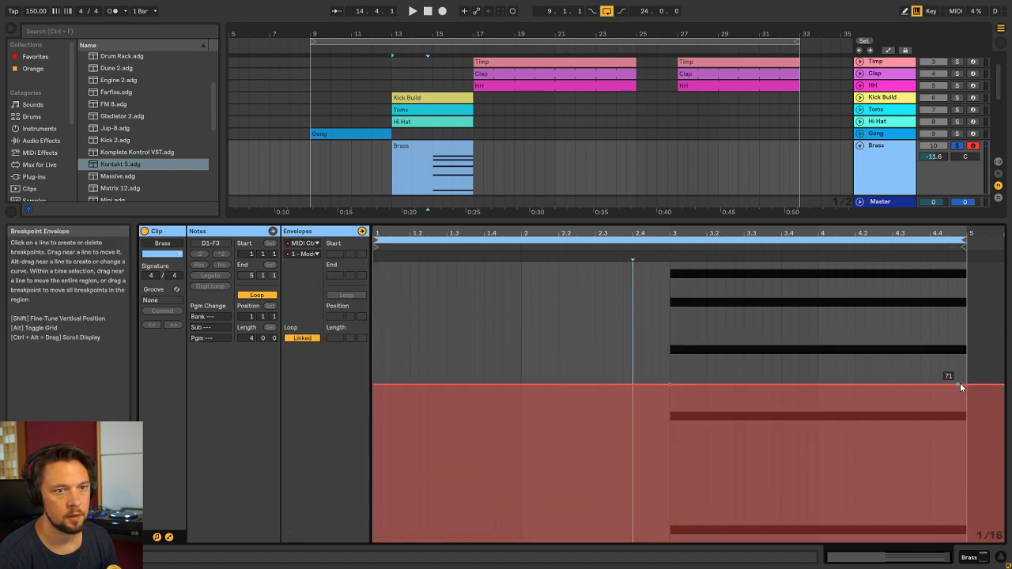
pyautogui.moveTo(966, 384); pyautogui.dragTo(966, 267)
pyautogui.press('space')
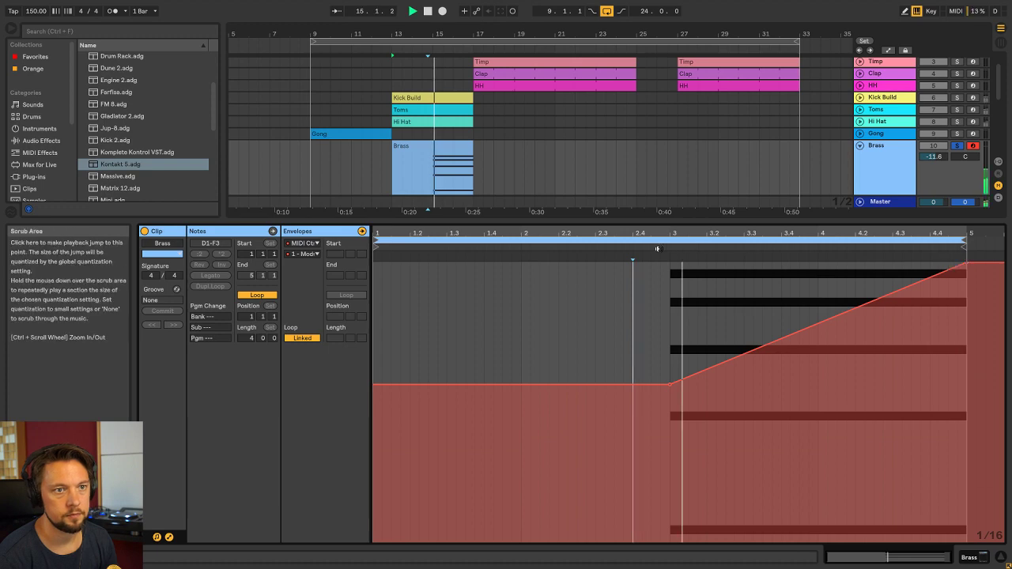
pyautogui.moveTo(670, 385); pyautogui.dragTo(671, 442)
# Raise the Brass track's volume to -9.0 dB during playback
pyautogui.press('Tab')
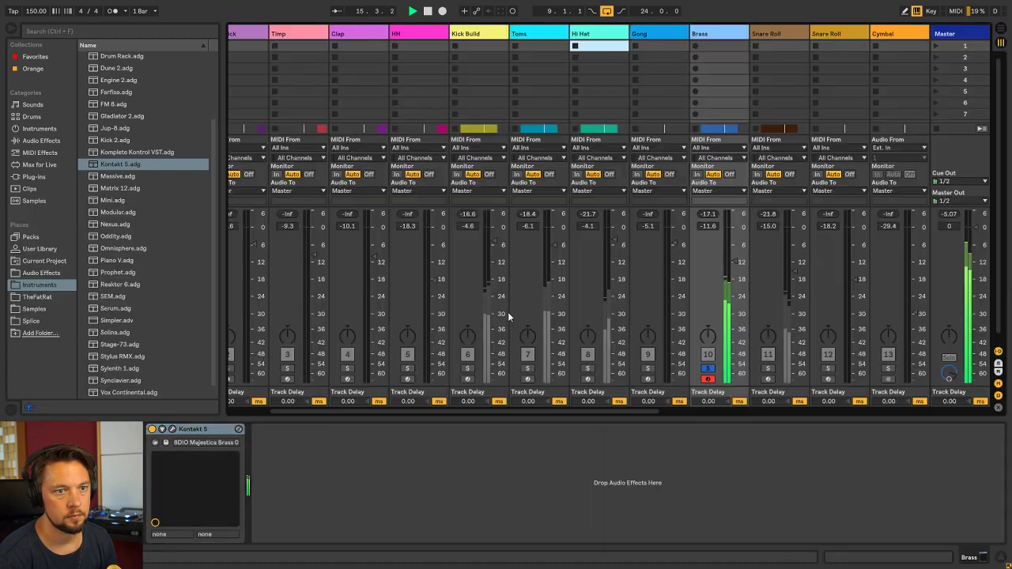
pyautogui.press('Tab')
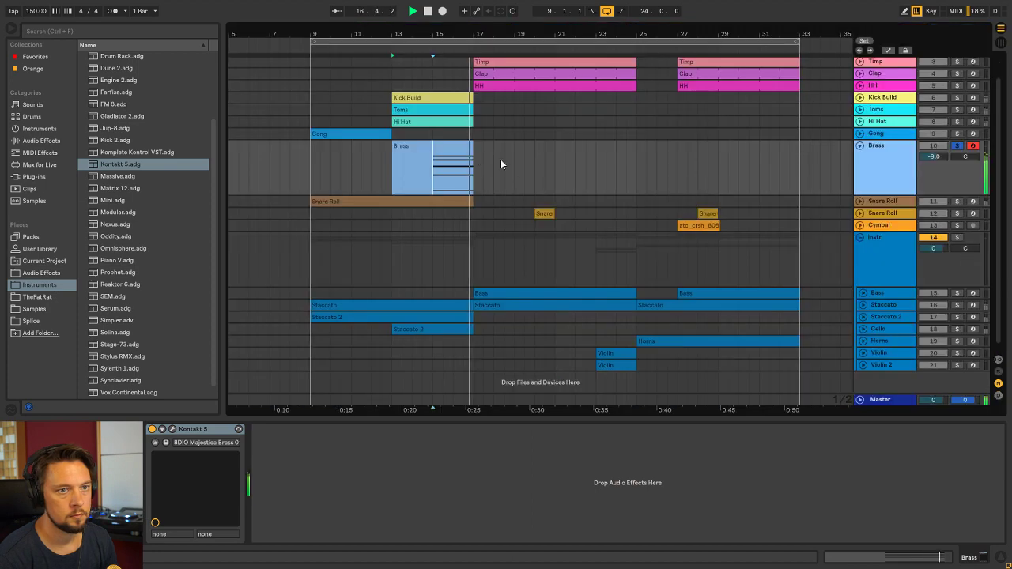
# Add a breakpoint at value 21 just before bar 3 in the Brass clip's 1 - Modulation envelope, and play from bar 3
pyautogui.doubleClick(456, 148)
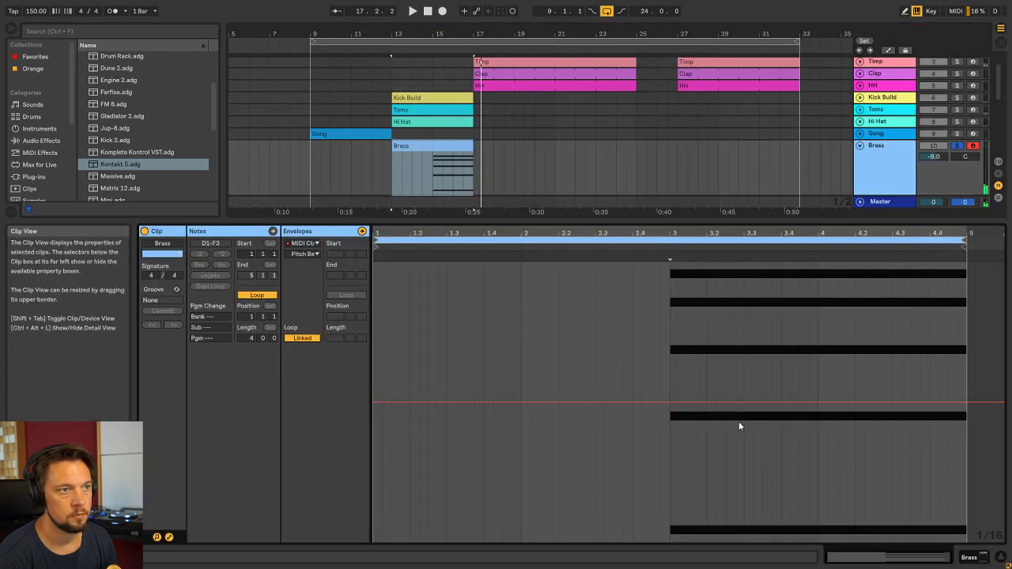
pyautogui.click(308, 254)
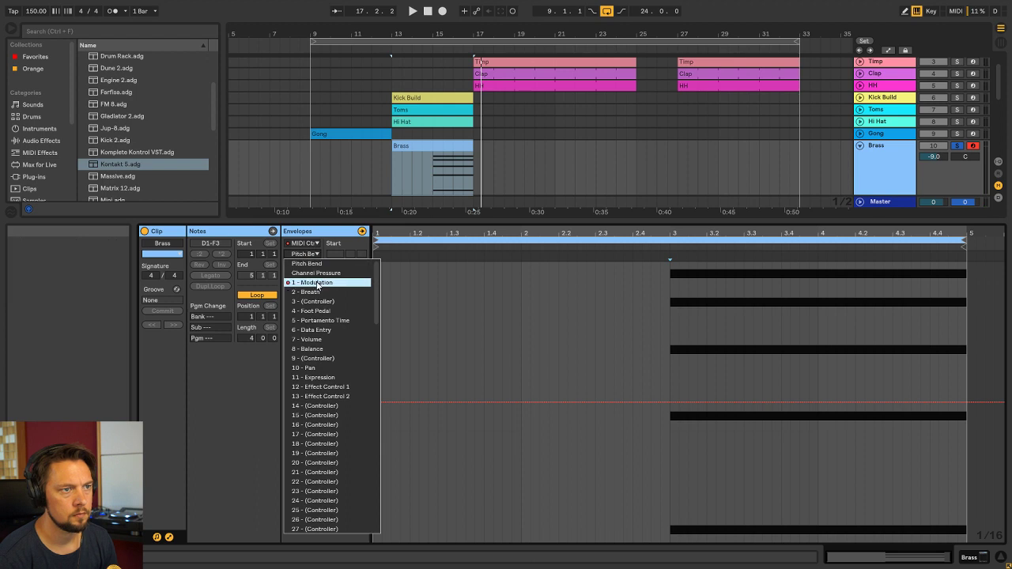
pyautogui.click(312, 285)
pyautogui.moveTo(670, 444); pyautogui.dragTo(632, 493)
pyautogui.click(668, 254)
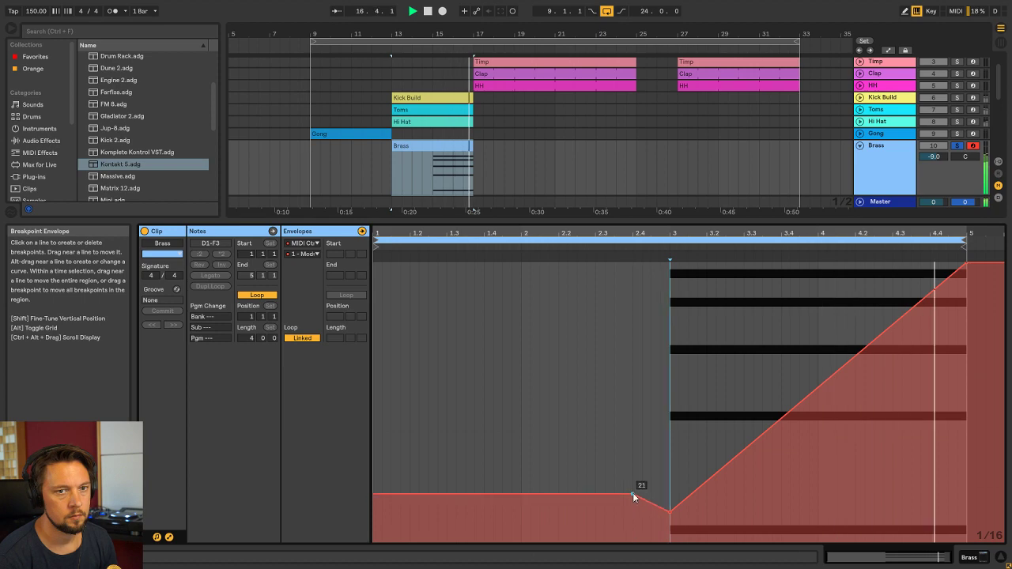
# Play the build-up from bar 13, unsolo the Brass track and set its volume to -10.5 dB
pyautogui.hotkey('shift', 'Tab')
pyautogui.click(393, 181)
pyautogui.press('space')
pyautogui.press('space')
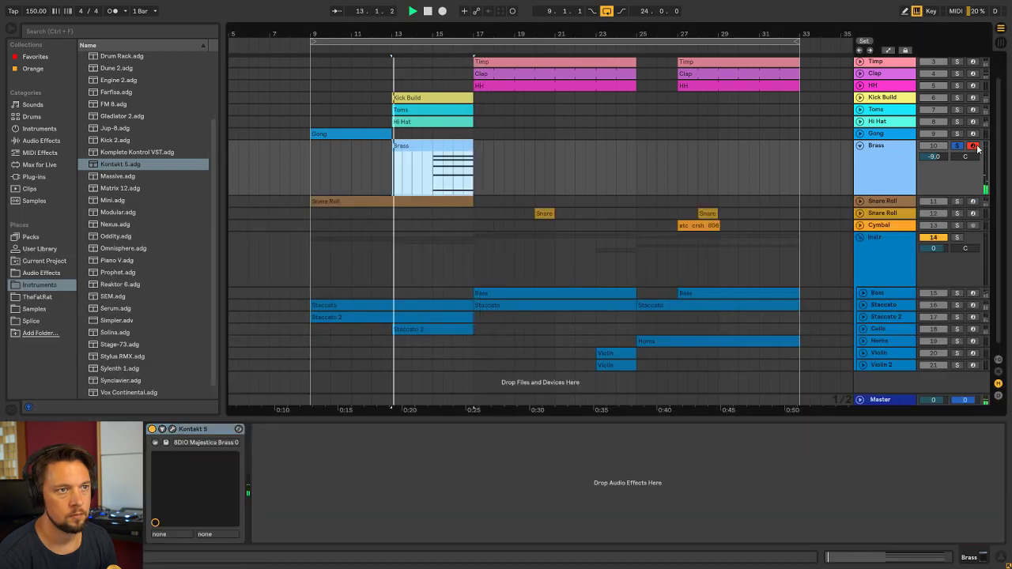
pyautogui.click(956, 146)
pyautogui.press('Tab')
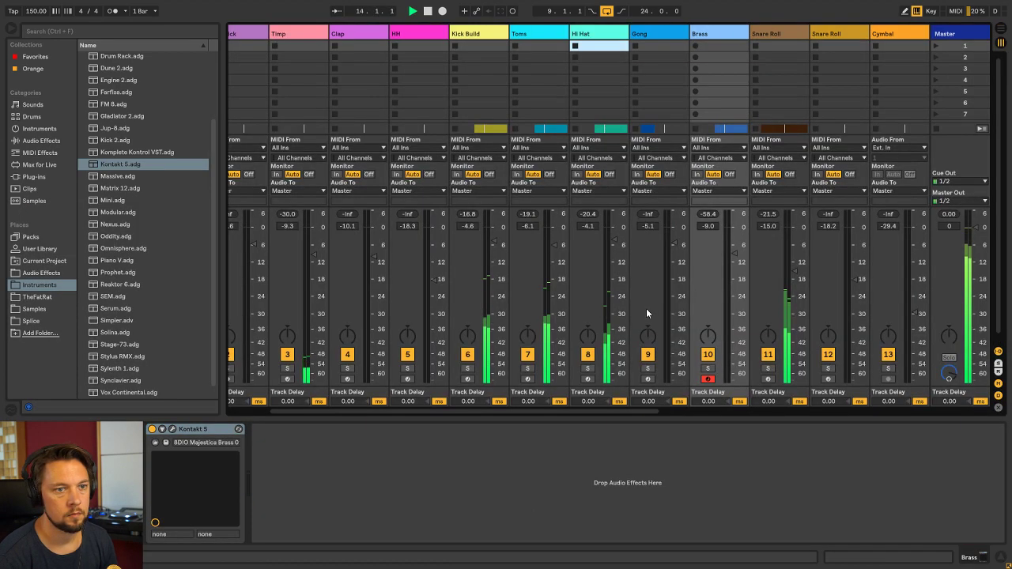
pyautogui.click(735, 253)
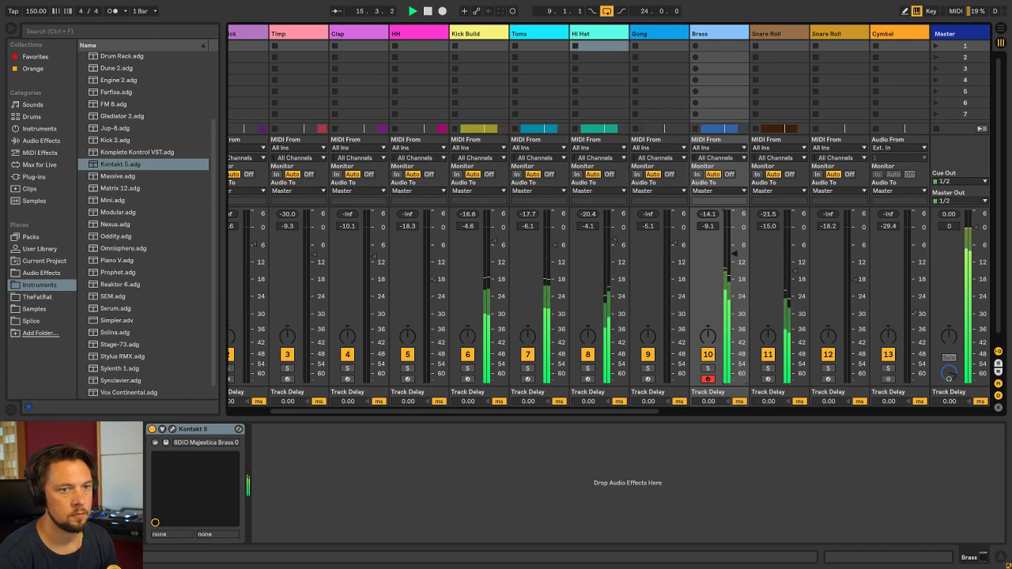
pyautogui.press('Tab')
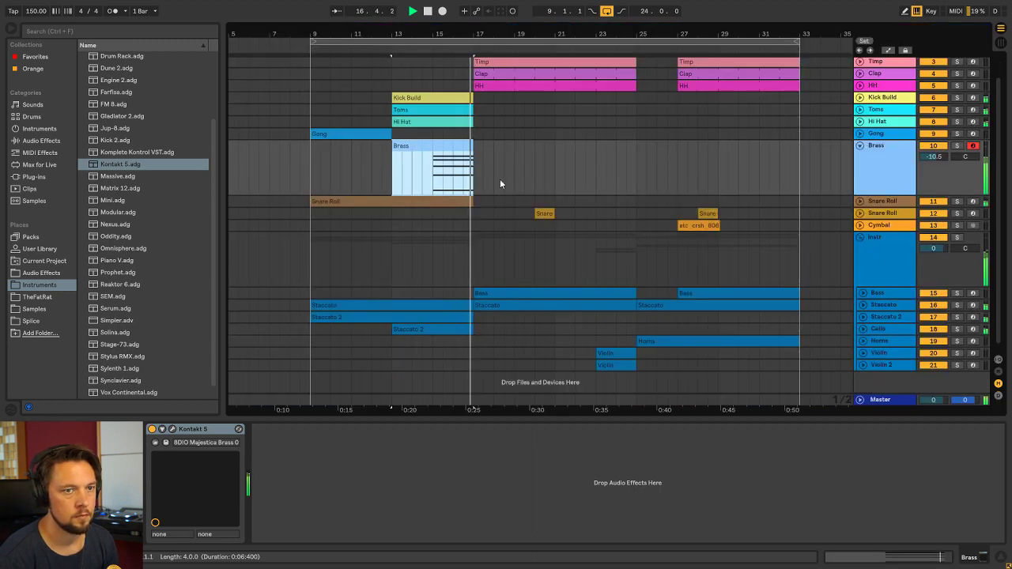
# Copy the Brass chord's upper notes A2 to F3 one octave higher, from A3 to F4, in the clip's note editor
pyautogui.hotkey('shift', 'Tab')
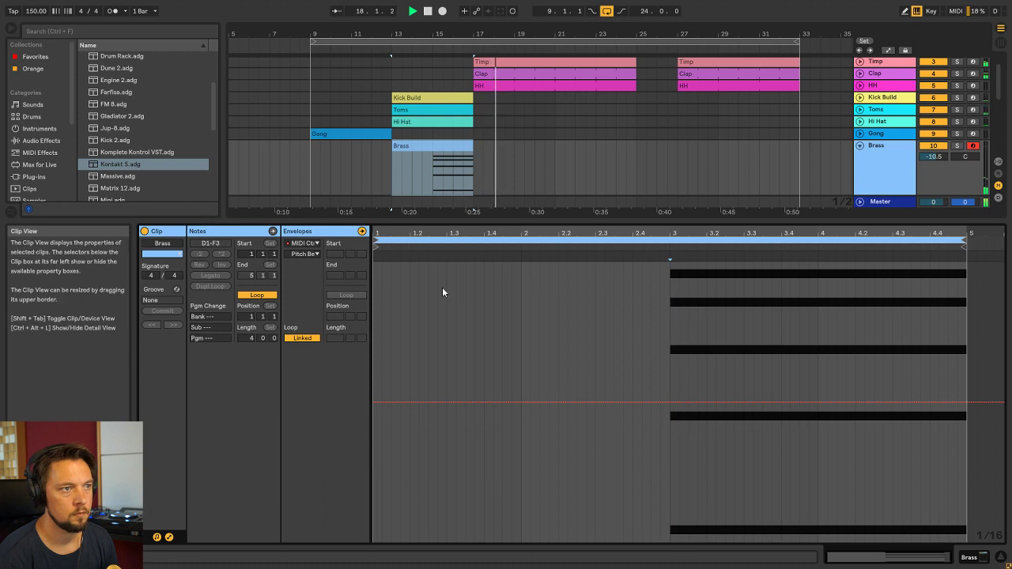
pyautogui.click(253, 232)
pyautogui.press('space')
pyautogui.scroll(2, 614, 314)
pyautogui.moveTo(635, 318); pyautogui.dragTo(707, 455)
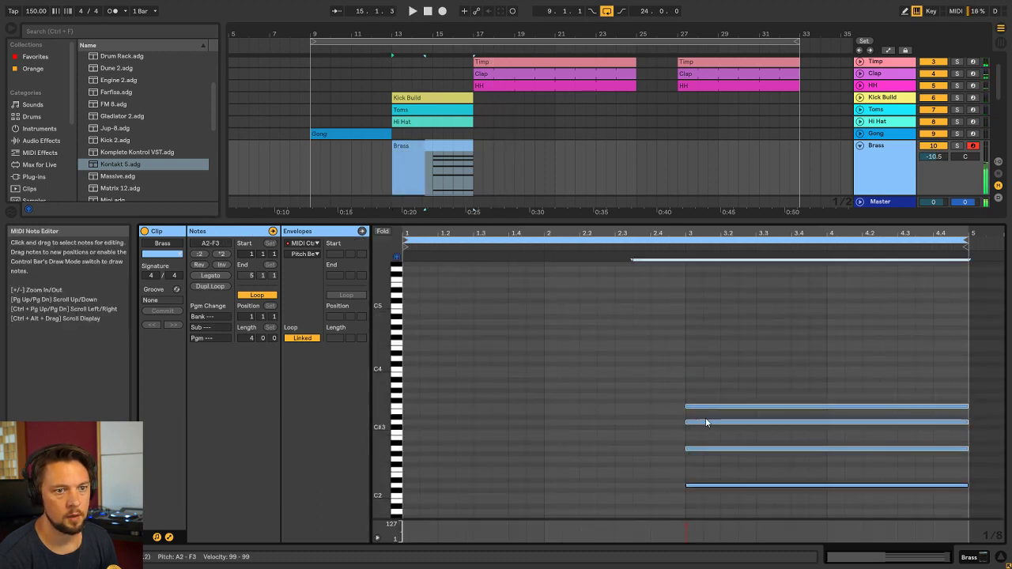
pyautogui.moveTo(692, 406); pyautogui.dragTo(694, 346)
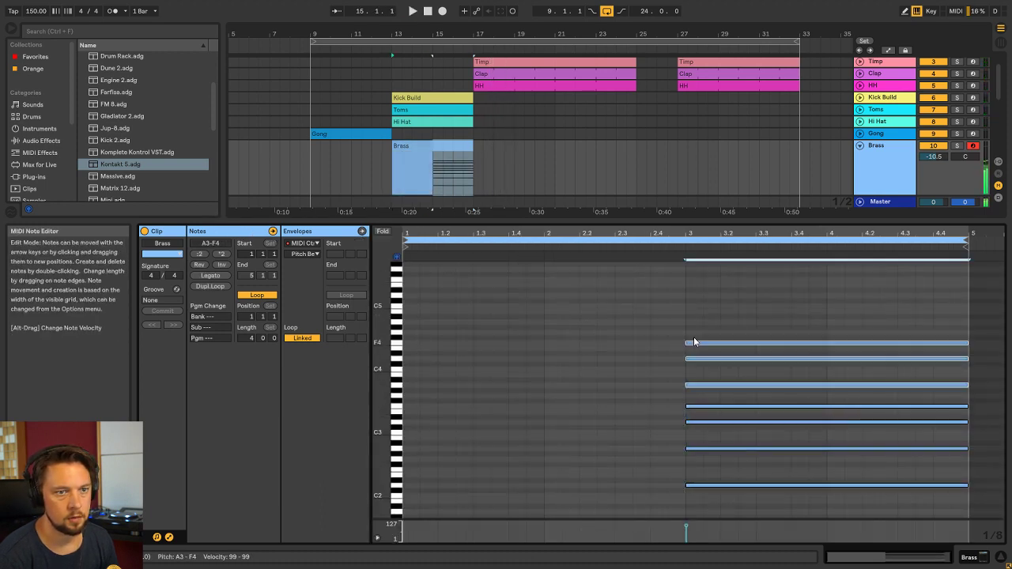
pyautogui.scroll(-5, 678, 264)
# Play the Brass chord from the clip's bar 3 and lower the Brass track's volume to -12.6 dB
pyautogui.click(678, 248)
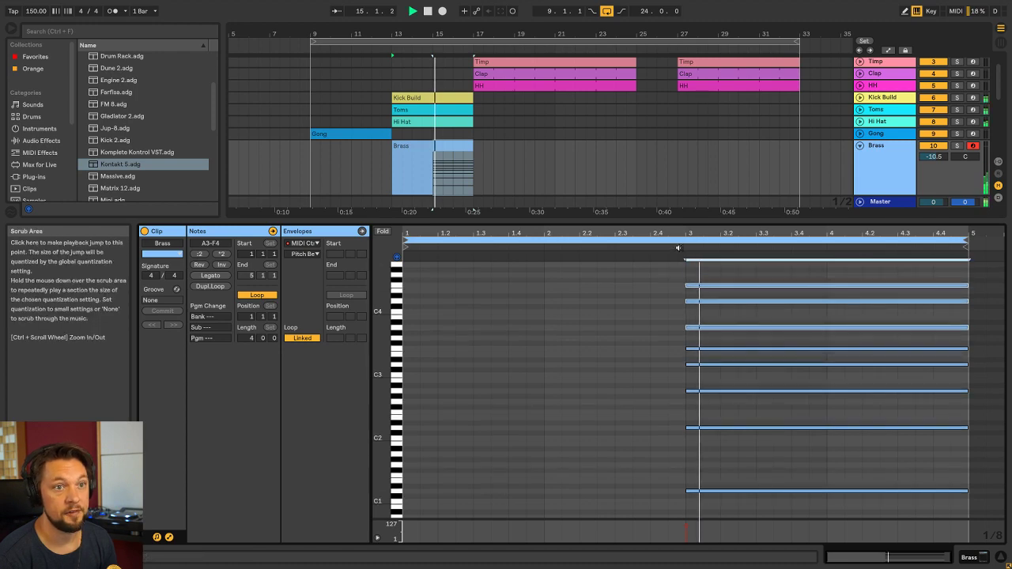
pyautogui.hotkey('shift', 'Tab')
pyautogui.press('Tab')
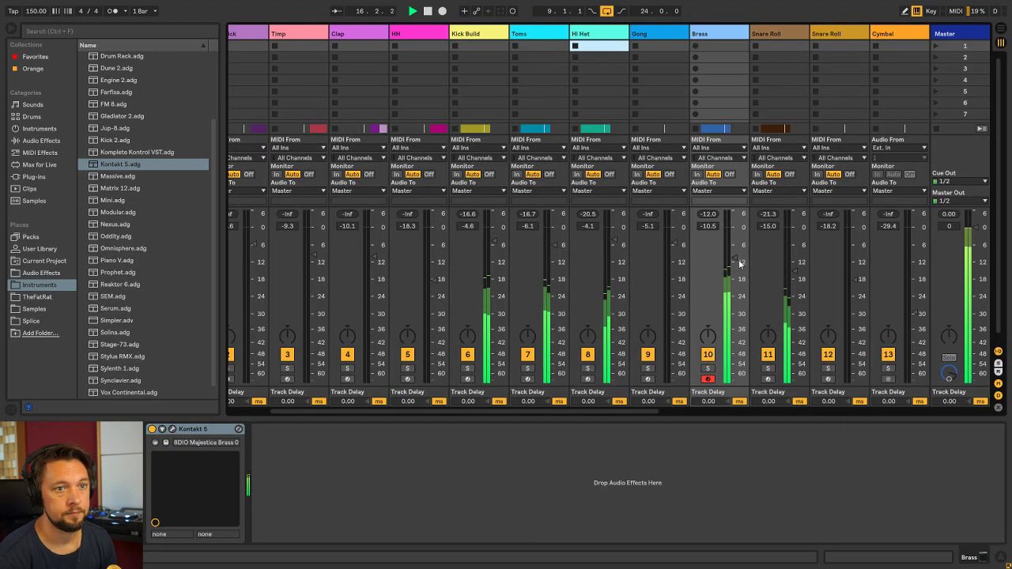
pyautogui.press('Tab')
# Fold the Brass track and move it into the Instr group, directly above the Bass track
pyautogui.scroll(2, 694, 241)
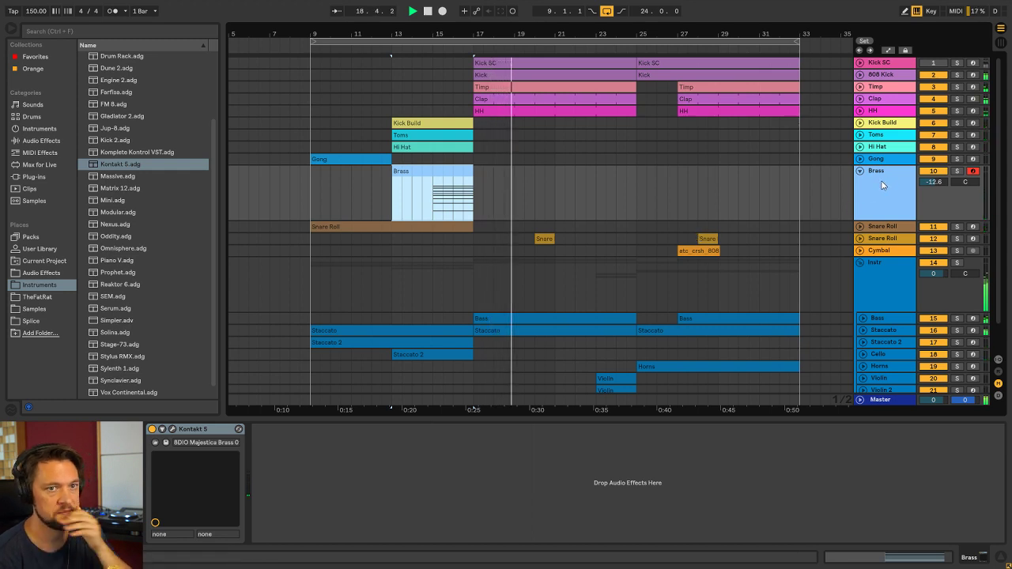
pyautogui.scroll(-2, 883, 185)
pyautogui.click(860, 139)
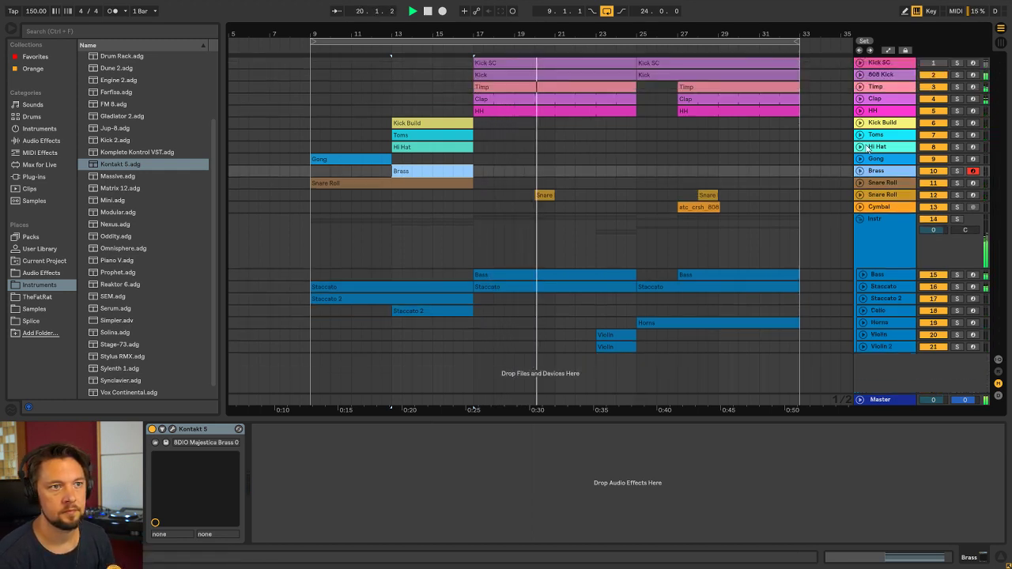
pyautogui.press('space')
pyautogui.moveTo(887, 170); pyautogui.dragTo(892, 269)
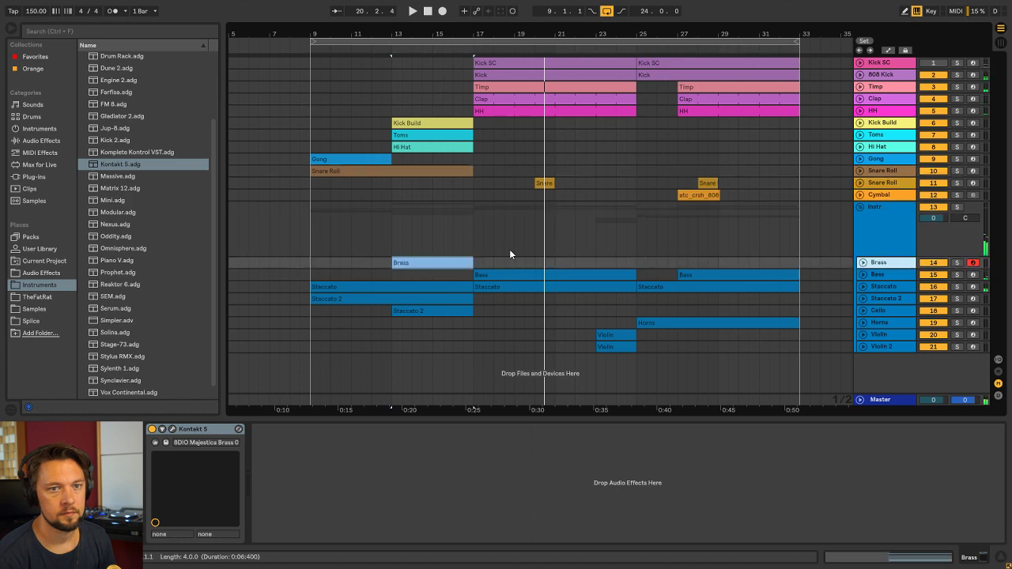
# Play the end of the build-up and lower the build-up Snare Roll track's volume to -16.3 dB
pyautogui.click(449, 229)
pyautogui.press('space')
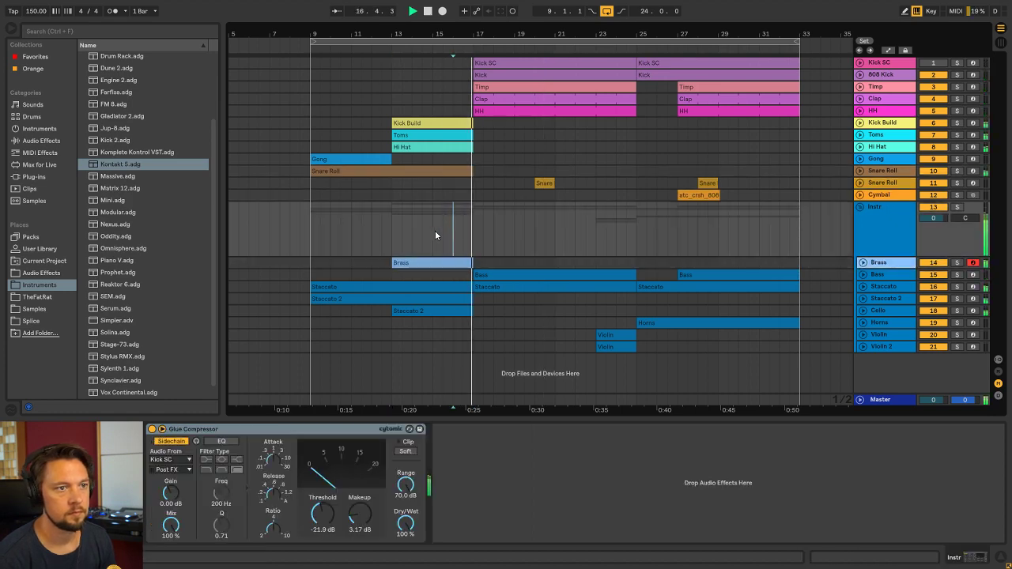
pyautogui.press('Tab')
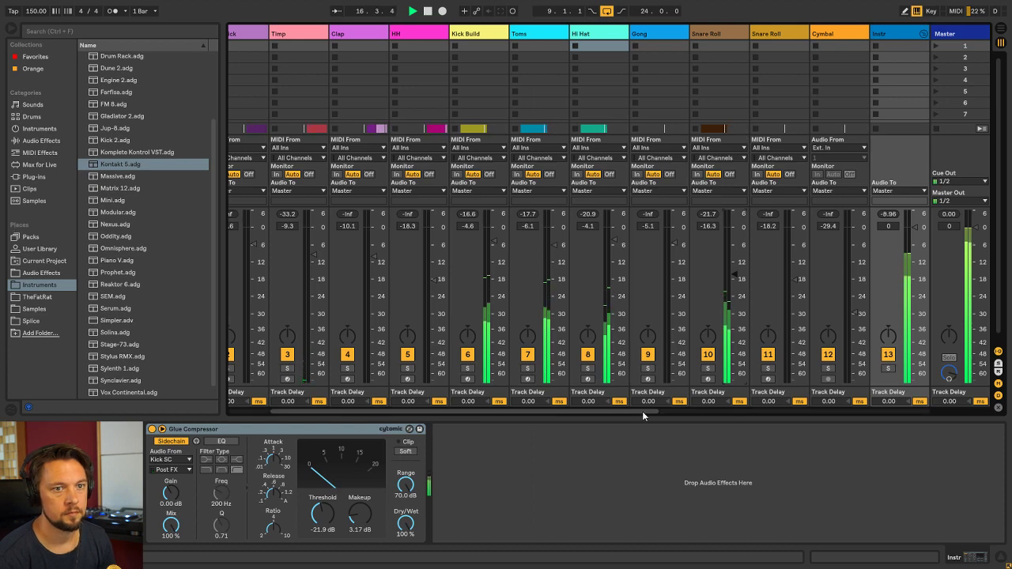
pyautogui.moveTo(642, 411); pyautogui.dragTo(881, 419)
pyautogui.press('Tab')
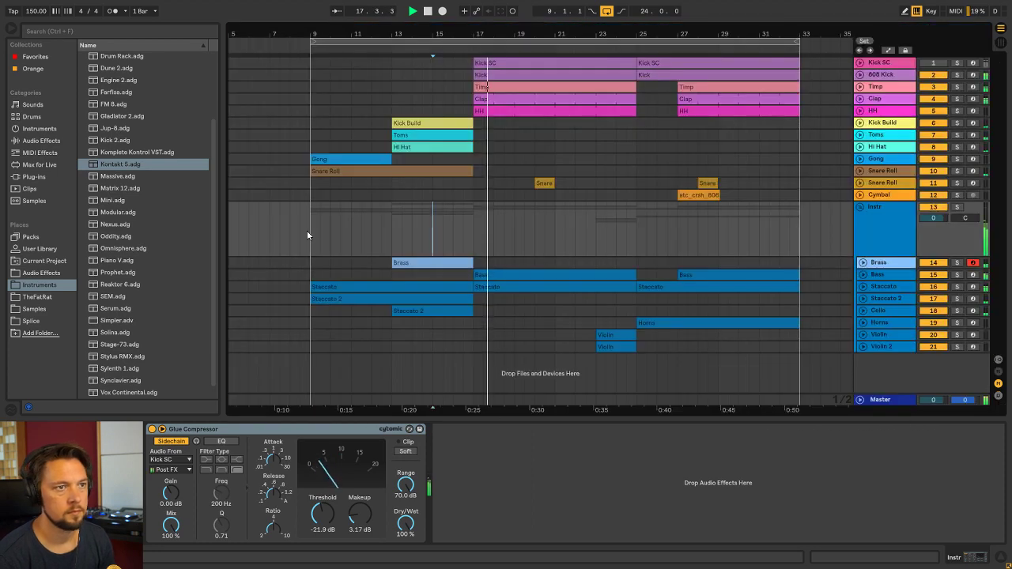
# Unfold the Brass track, place the playback start at bar 15 and solo the track
pyautogui.click(457, 263)
pyautogui.click(862, 262)
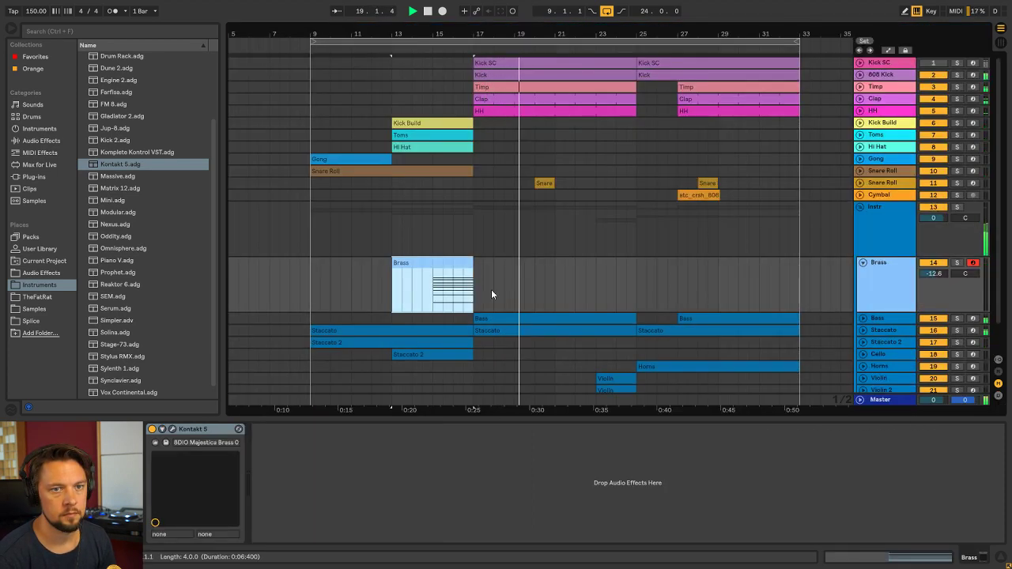
pyautogui.click(432, 307)
pyautogui.click(956, 264)
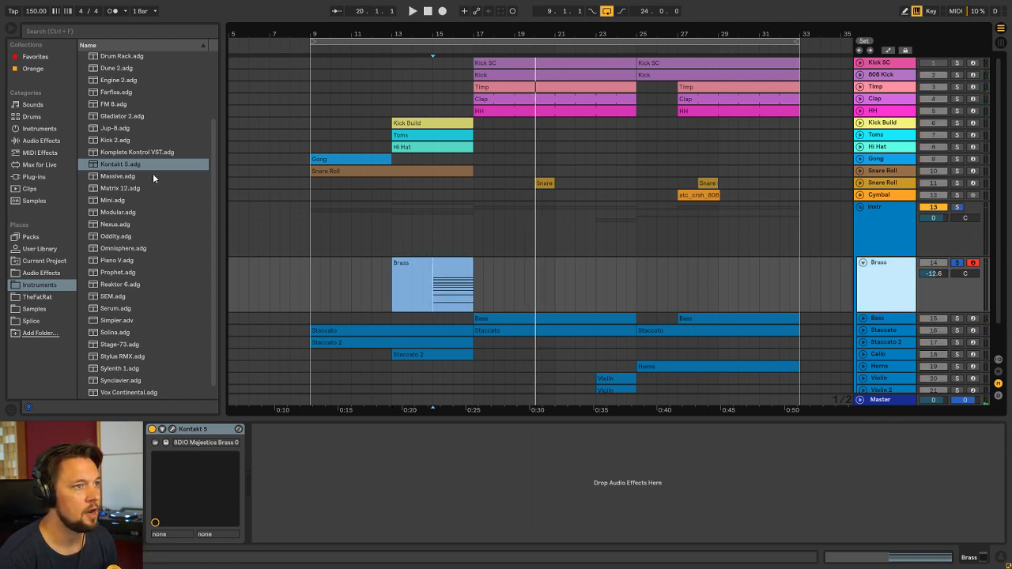
# Add an EQ Eight to the Brass track with band 1 off and band 3 on, and start playback
pyautogui.click(43, 273)
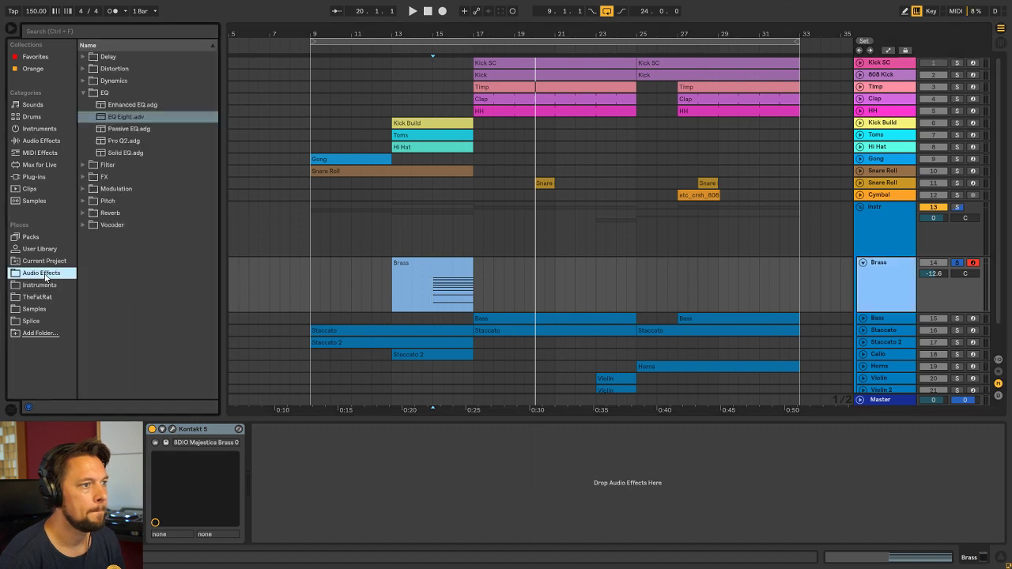
pyautogui.click(119, 119)
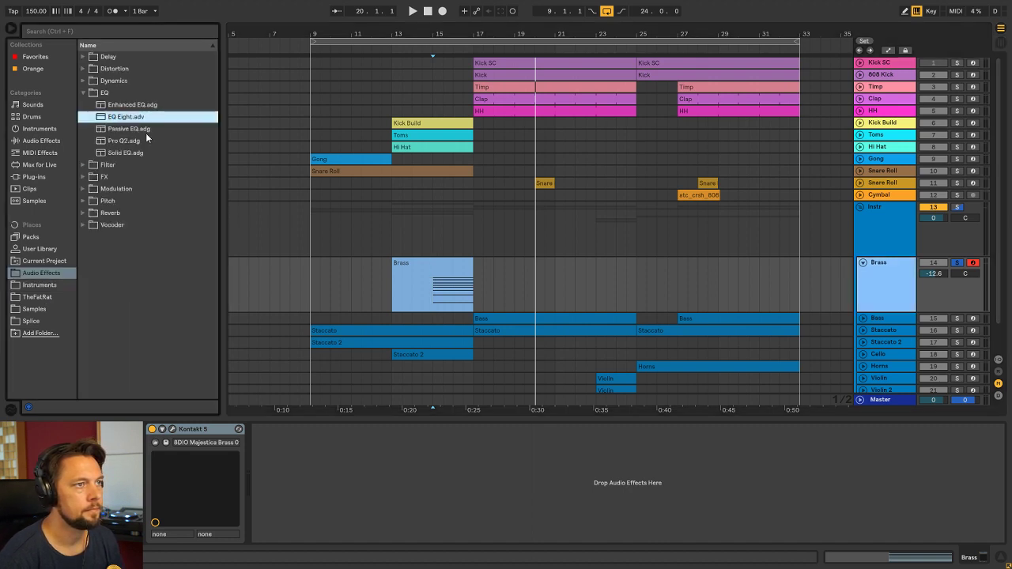
pyautogui.press('Return')
pyautogui.press('space')
pyautogui.click(295, 536)
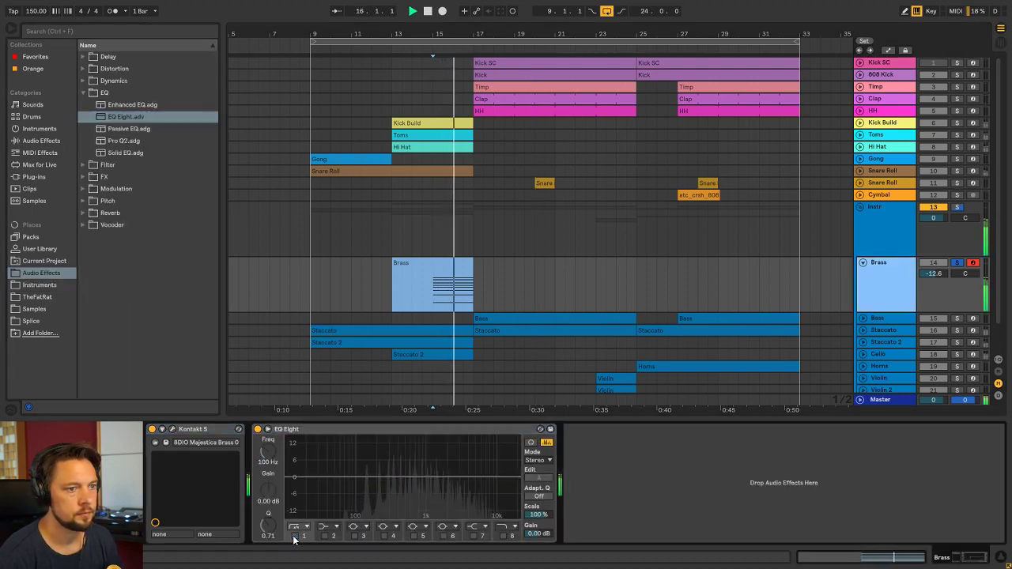
pyautogui.click(354, 536)
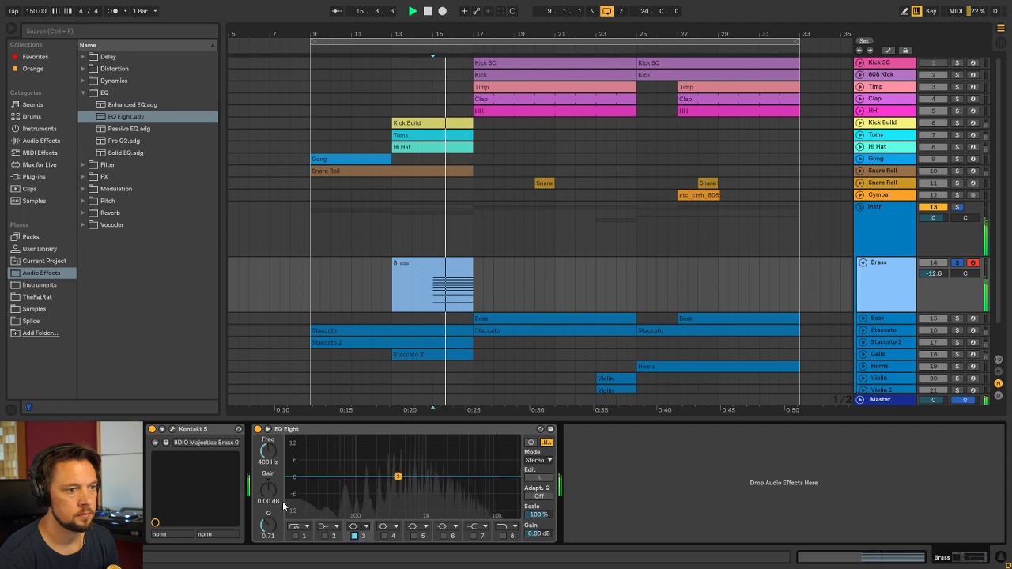
# Shape band 3 of the Brass EQ Eight into a broad cut of -7.62 dB at 469 Hz with Q 0.29
pyautogui.moveTo(268, 488); pyautogui.dragTo(268, 442)
pyautogui.moveTo(268, 525); pyautogui.dragTo(268, 545)
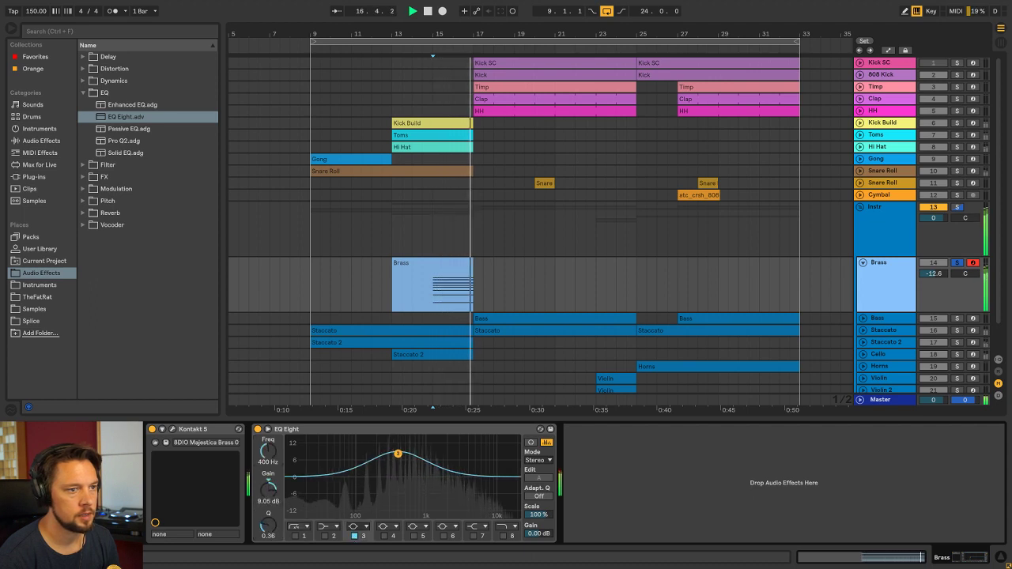
pyautogui.press('space')
pyautogui.moveTo(268, 451); pyautogui.dragTo(267, 536)
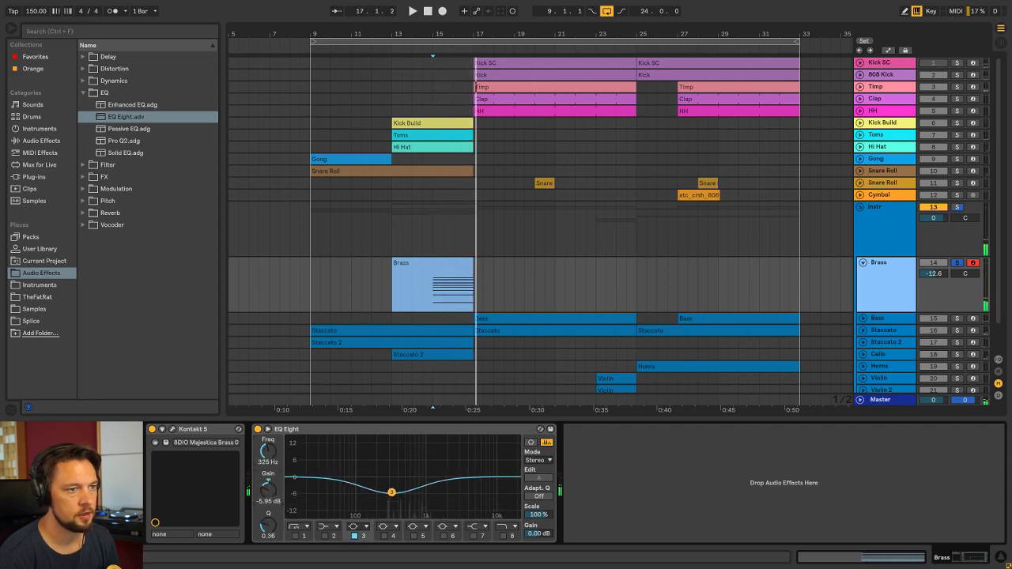
pyautogui.press('space')
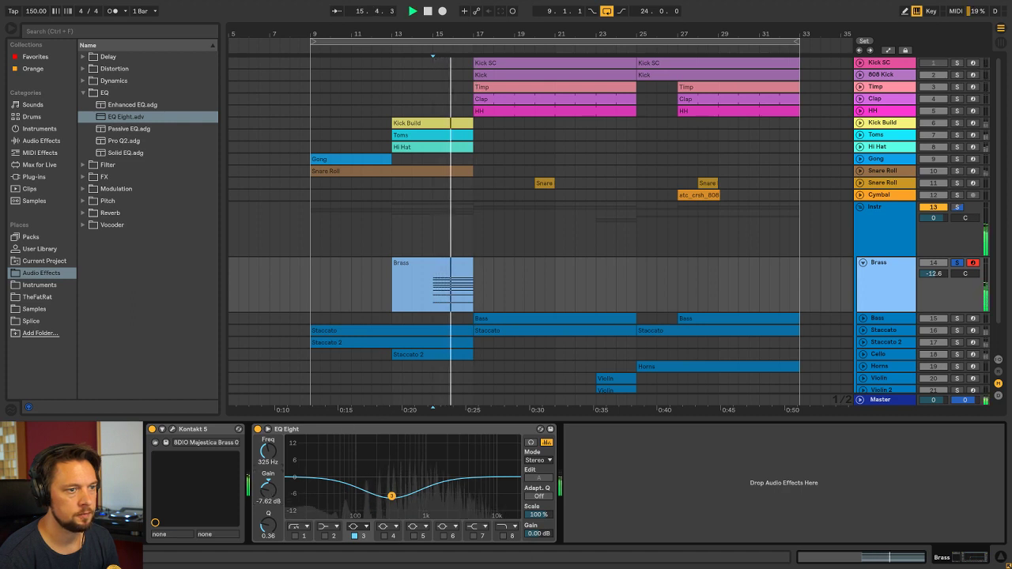
pyautogui.moveTo(268, 450); pyautogui.dragTo(268, 440)
pyautogui.moveTo(268, 525); pyautogui.dragTo(268, 531)
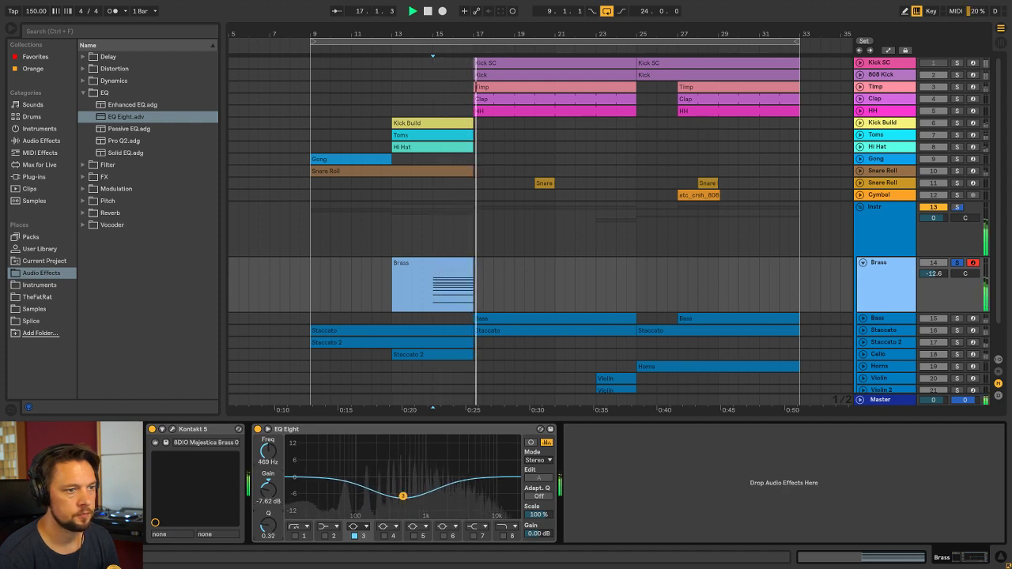
# Replay from bar 15, unsolo the Brass track, raise its volume to -11.8 dB and fold it
pyautogui.click(433, 301)
pyautogui.press('space')
pyautogui.press('space')
pyautogui.click(956, 262)
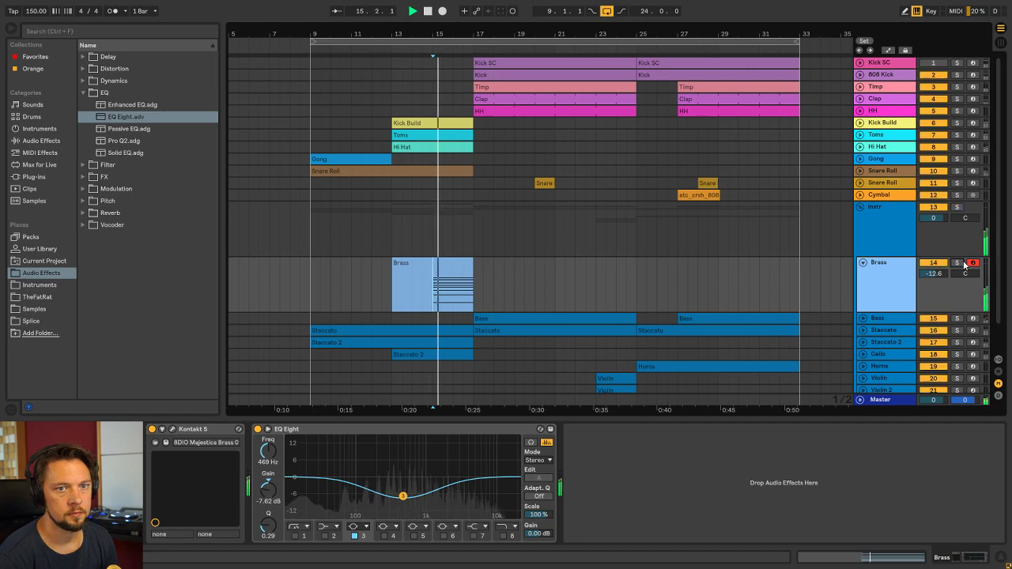
pyautogui.press('Tab')
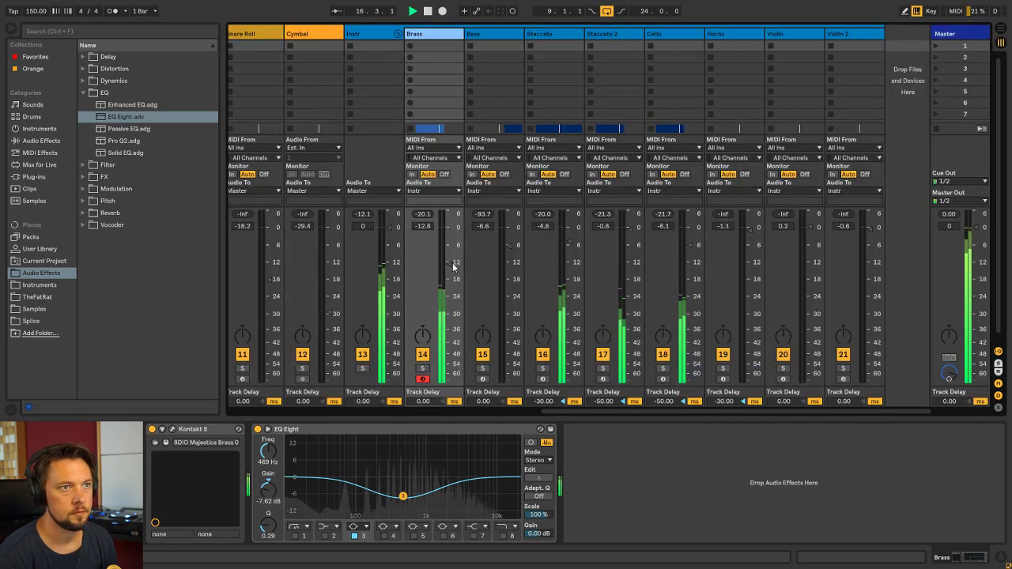
pyautogui.press('Tab')
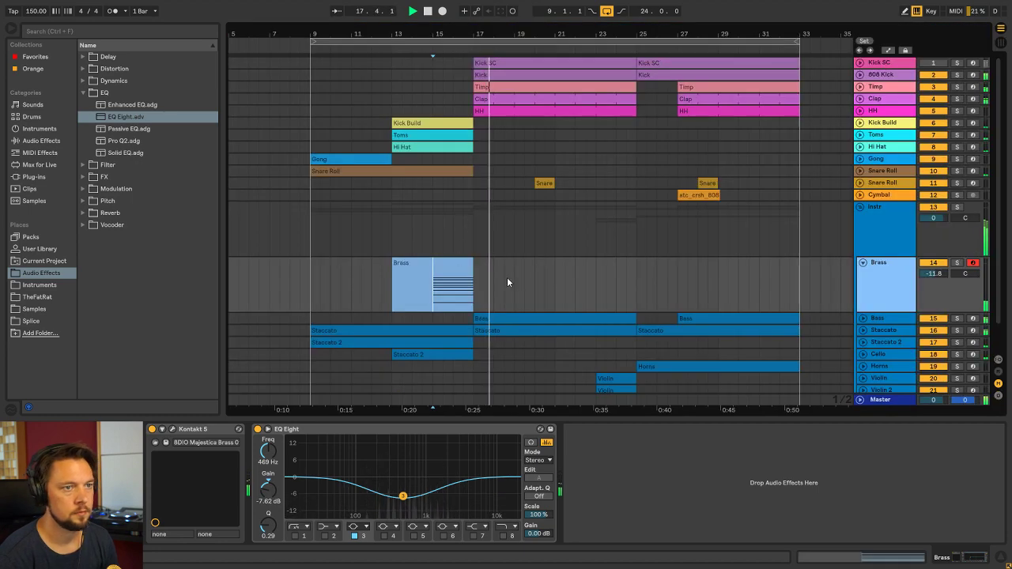
pyautogui.click(863, 264)
# Play the arrangement from bar 9 and inspect the devices behind the Snare Roll and Kick Build clips
pyautogui.click(309, 237)
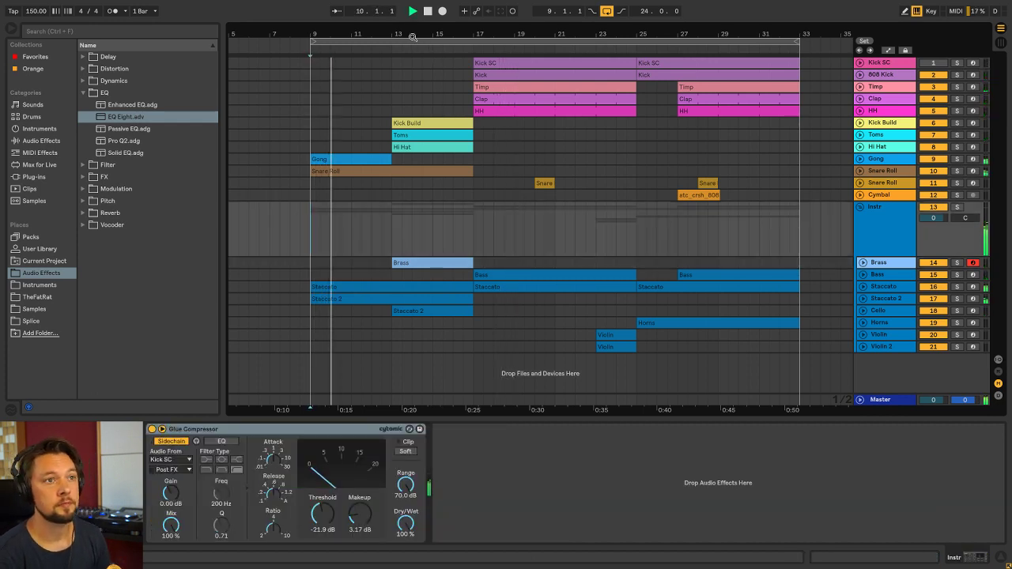
pyautogui.moveTo(412, 36); pyautogui.dragTo(412, 29)
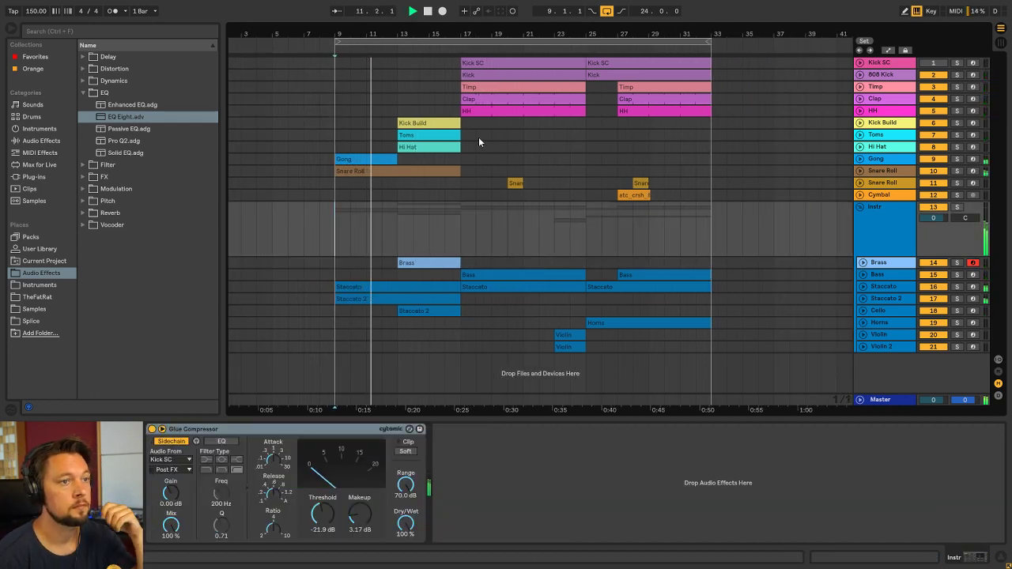
pyautogui.click(378, 171)
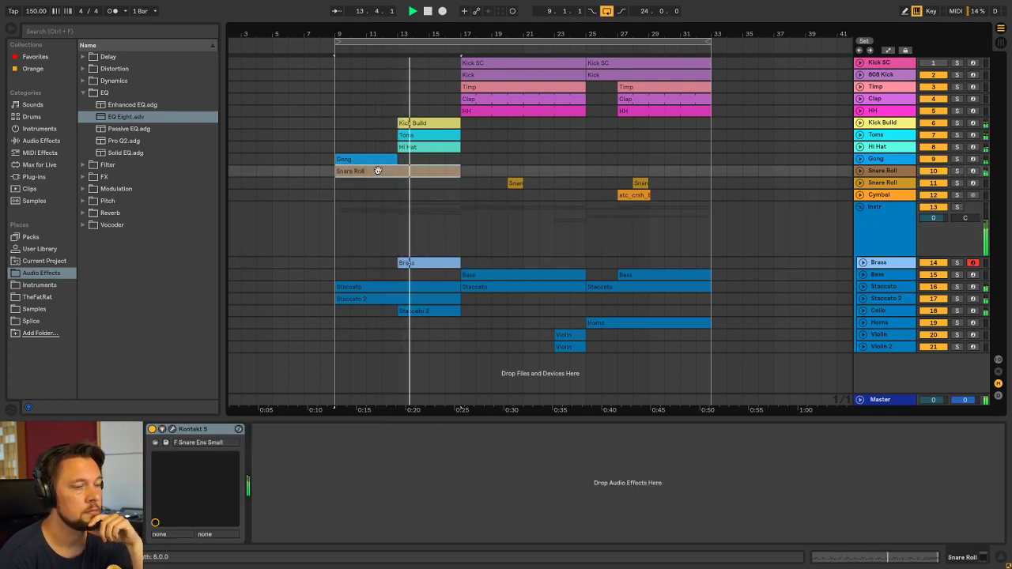
pyautogui.click(421, 123)
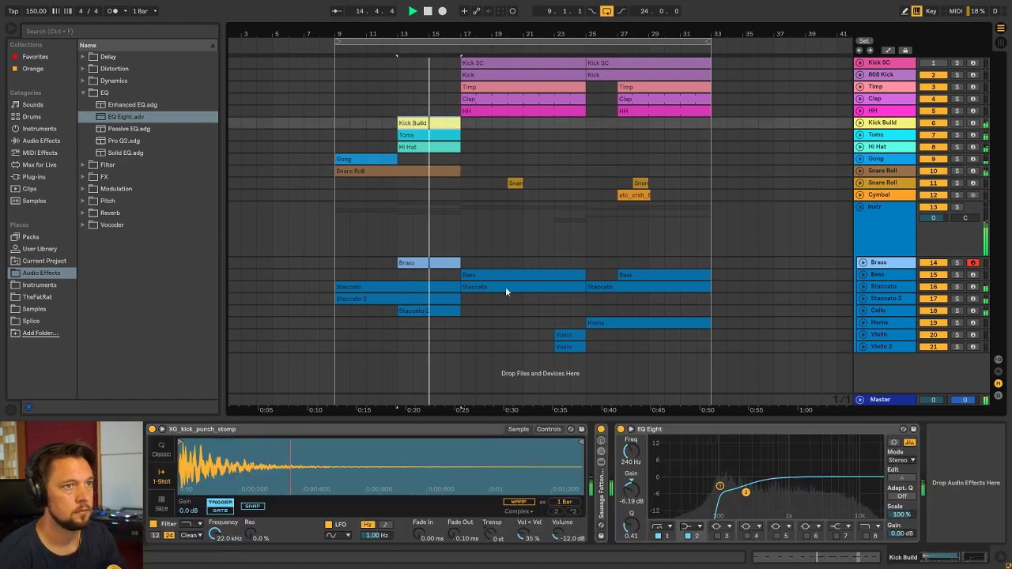
# Check the levels of the instrument and percussion tracks in the mixer while the build-up plays into the drop
pyautogui.press('Tab')
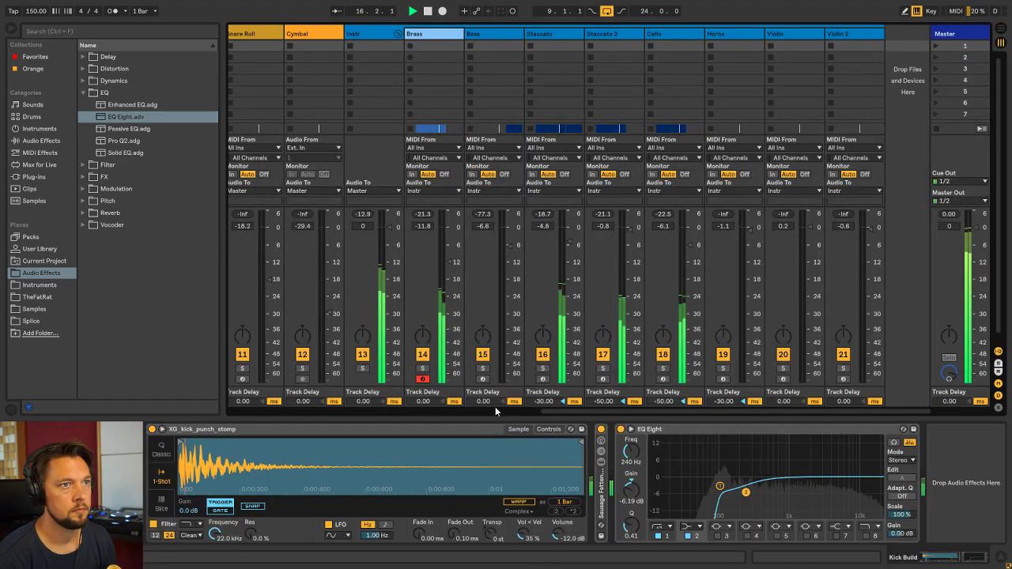
pyautogui.hscroll(-10, 561, 415)
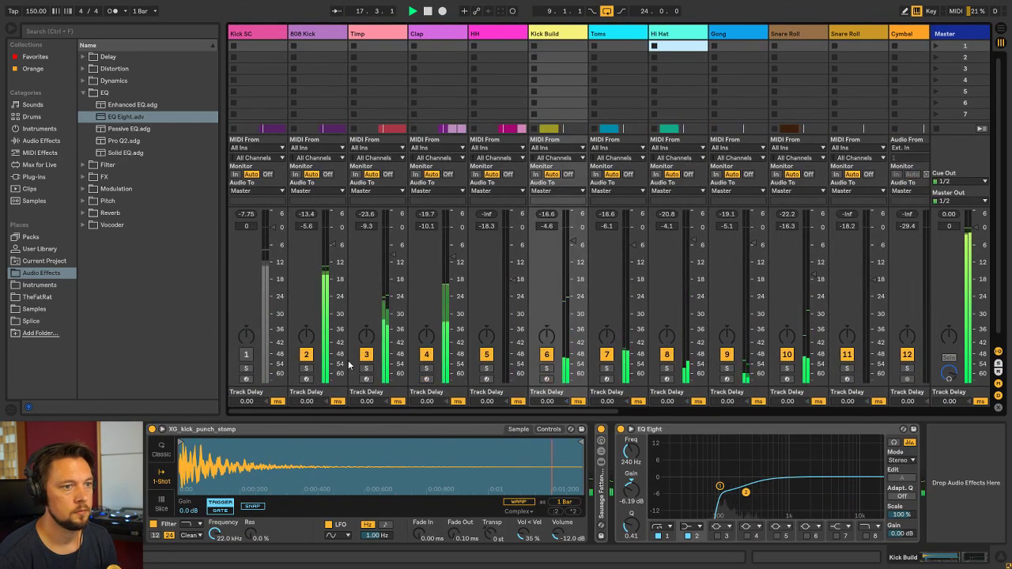
pyautogui.press('Tab')
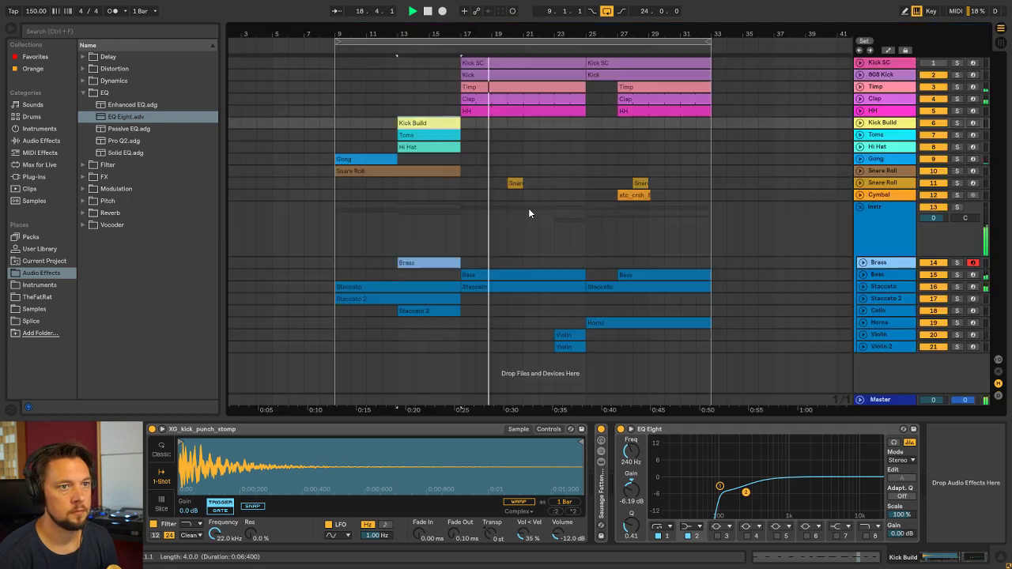
# Review the full arrangement through the drop and place the playback start at bar 17 on the Instr group
pyautogui.click(458, 235)
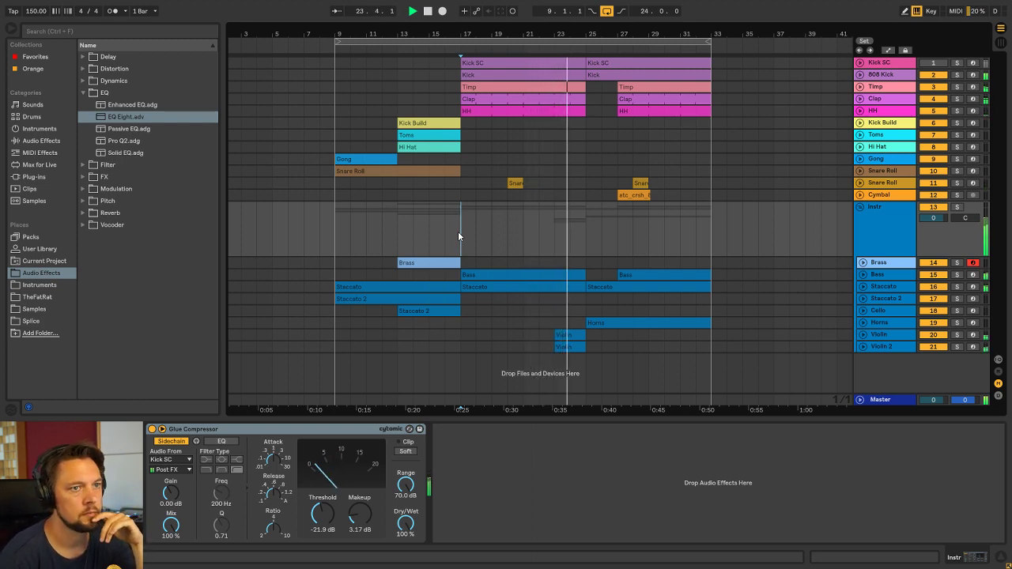
pyautogui.click(514, 184)
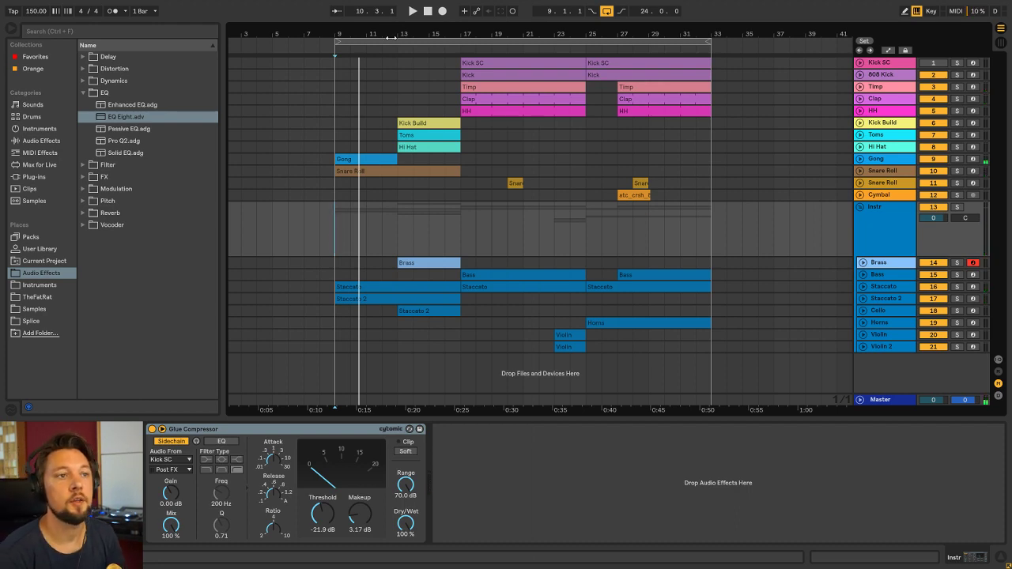
pyautogui.moveTo(391, 36); pyautogui.dragTo(357, 33)
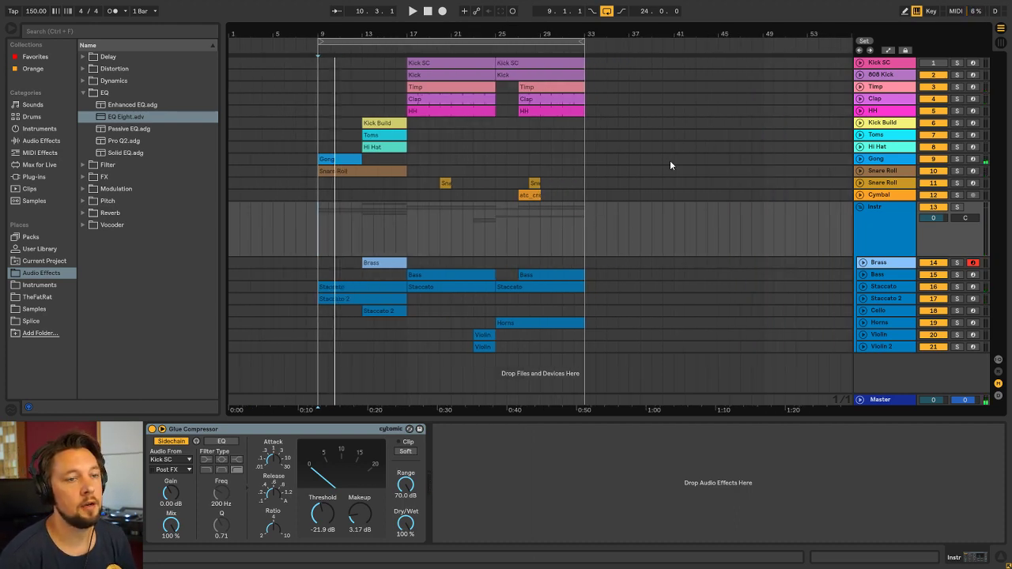
pyautogui.moveTo(504, 33); pyautogui.dragTo(504, 18)
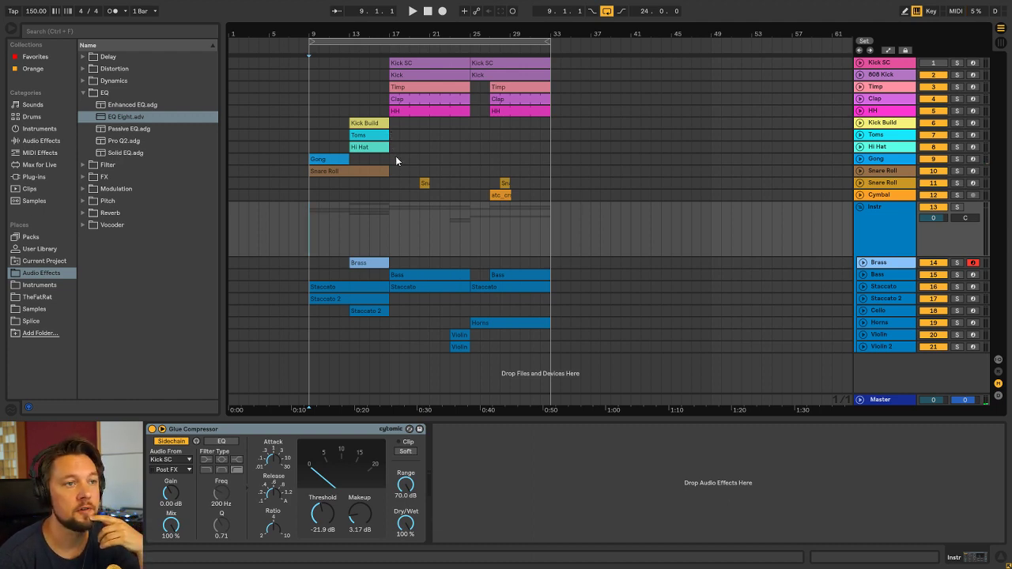
pyautogui.click(390, 228)
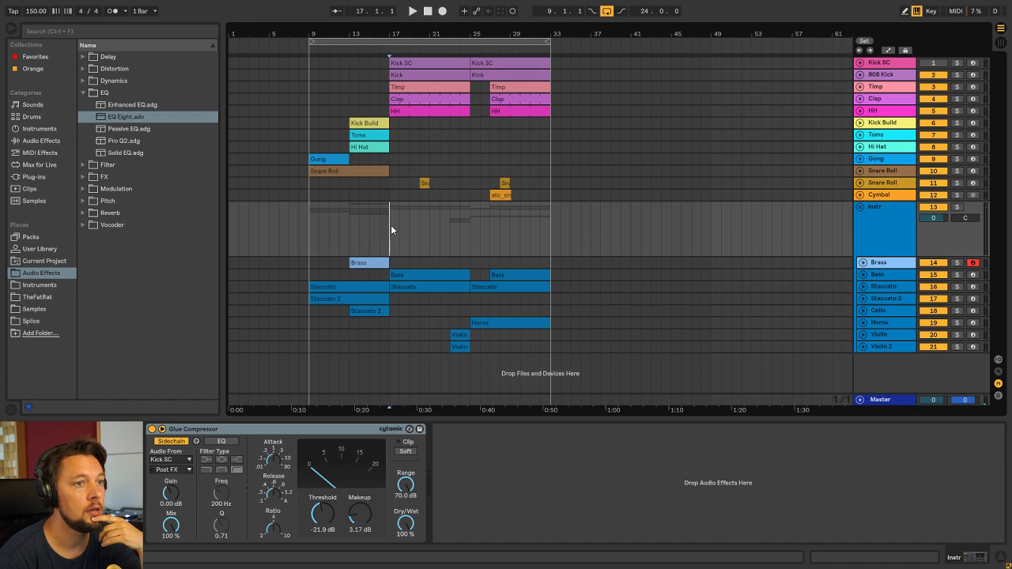